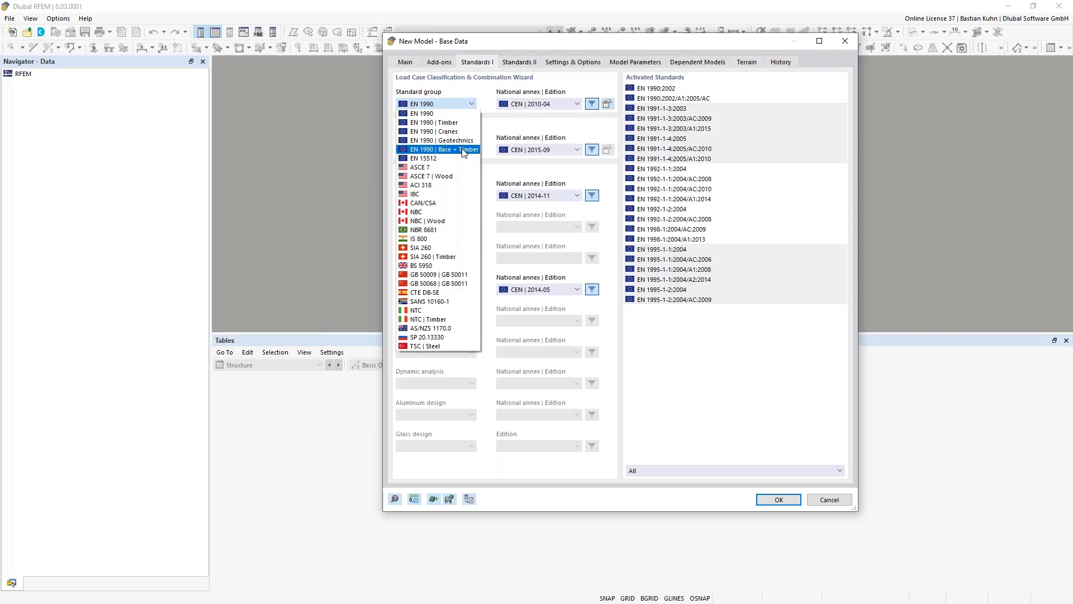
Set the load combination standard group to EN 1990 | Base + Timber with national annex CEN | 2010-04 and confirm the base data
click(463, 150)
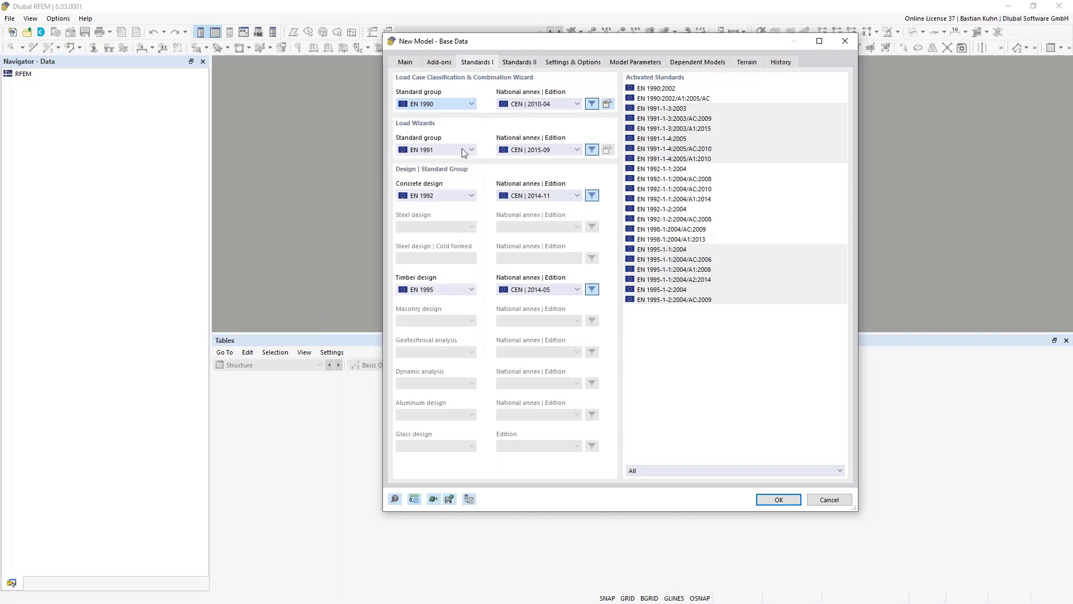
click(538, 104)
click(543, 161)
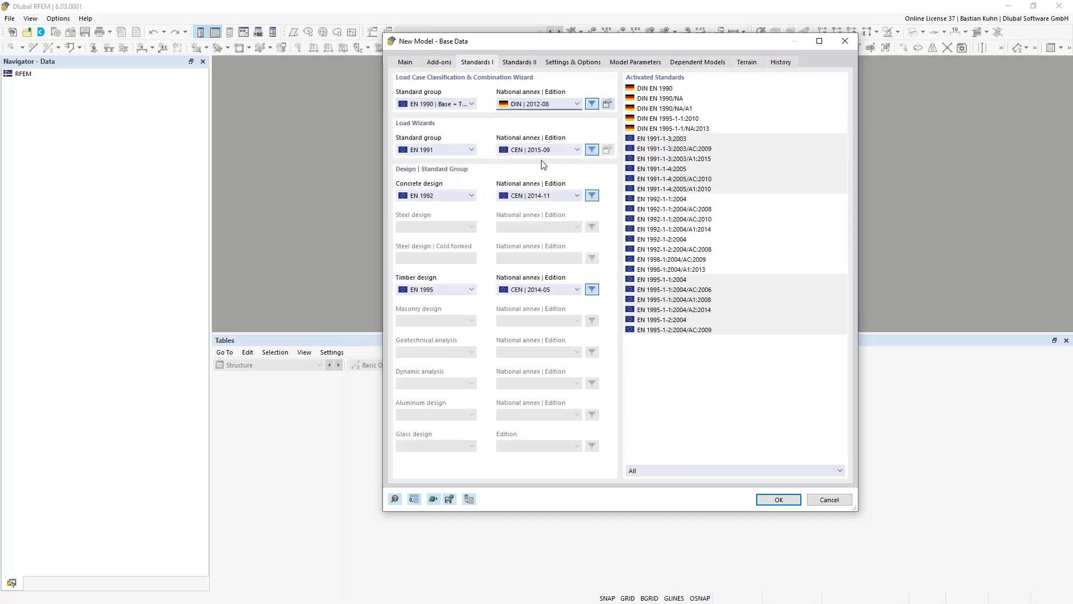
click(555, 105)
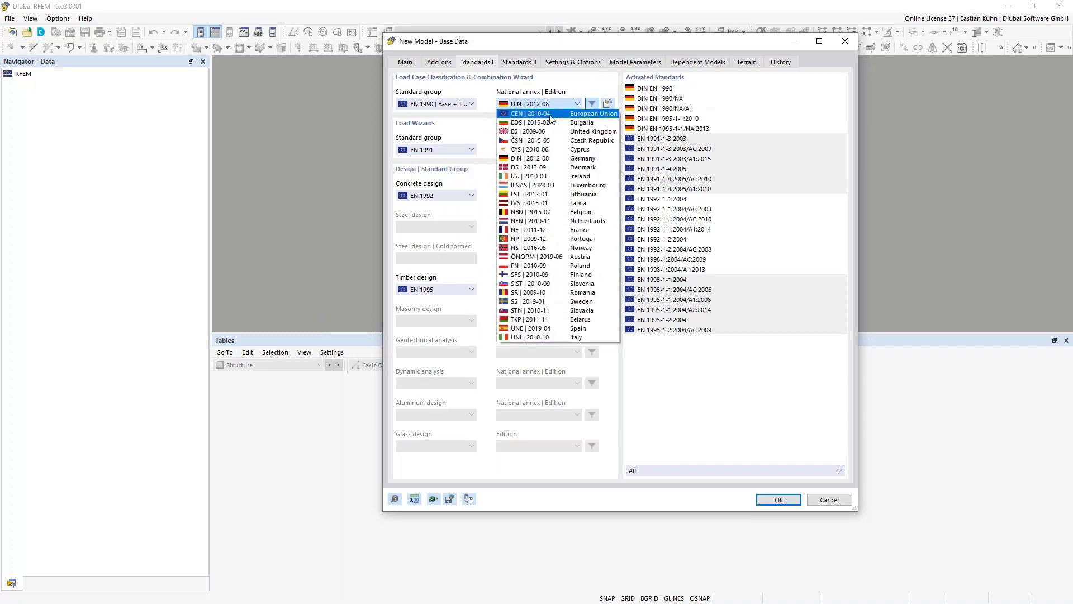
click(530, 114)
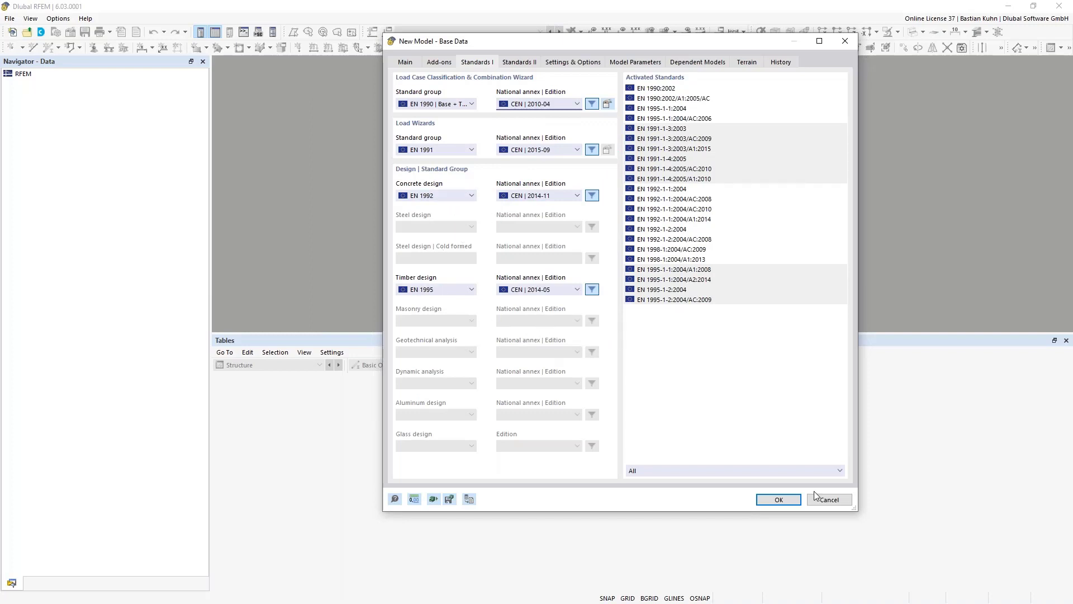
click(772, 507)
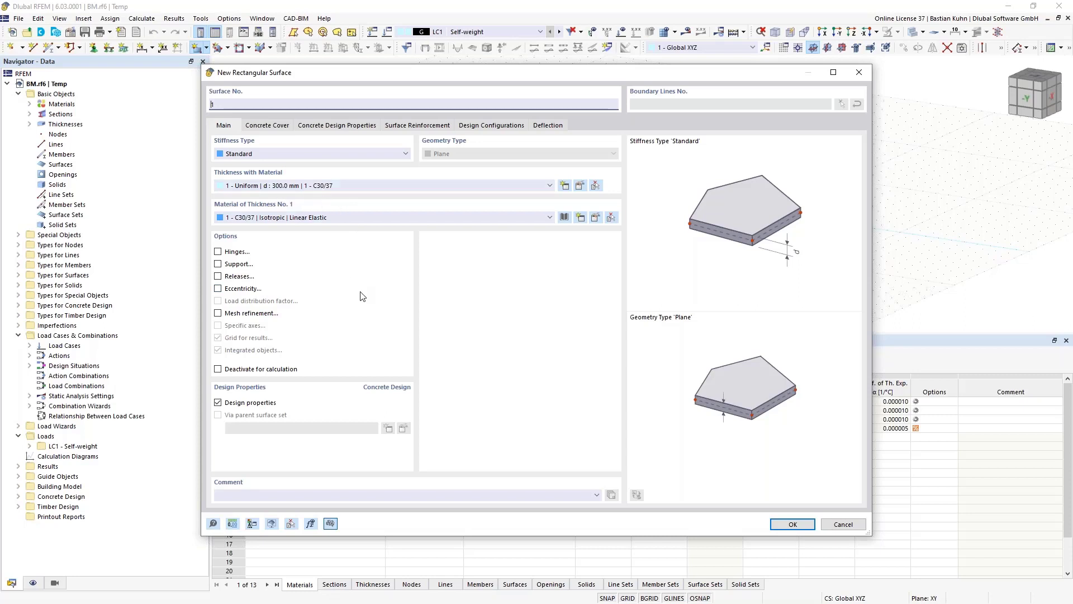
Draw a rectangular standard surface from the origin, about 20 m along X by 9 m along Y, 300 mm thick in C30/37
click(792, 524)
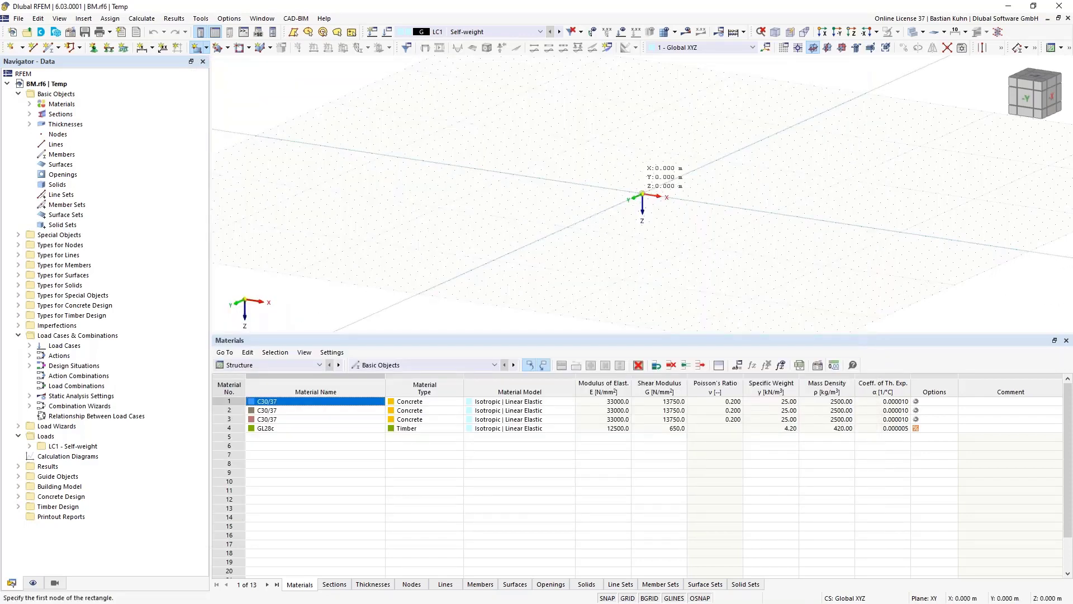
click(643, 194)
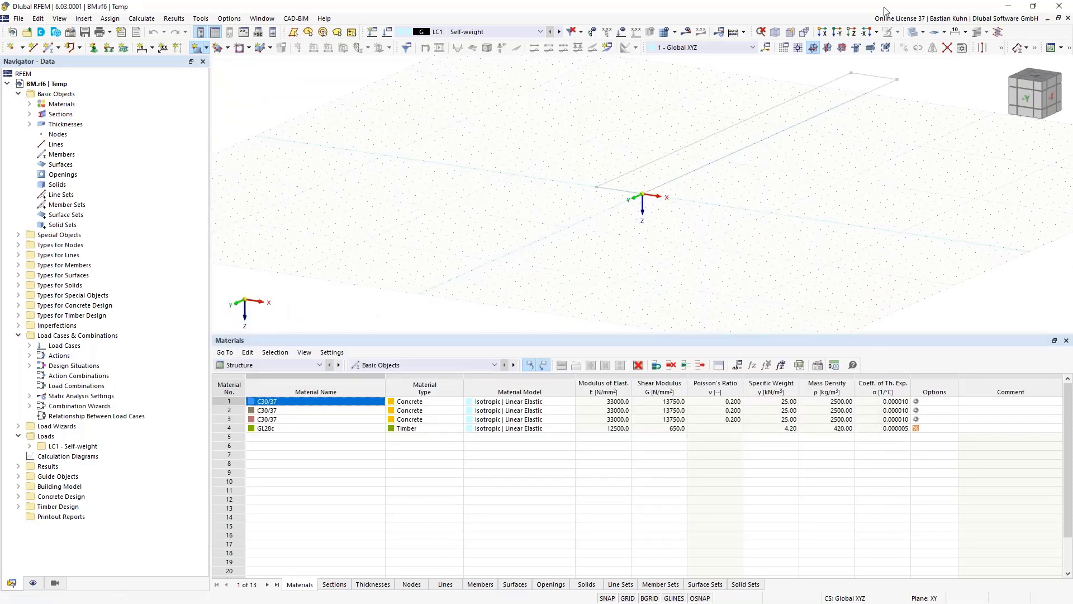
click(852, 31)
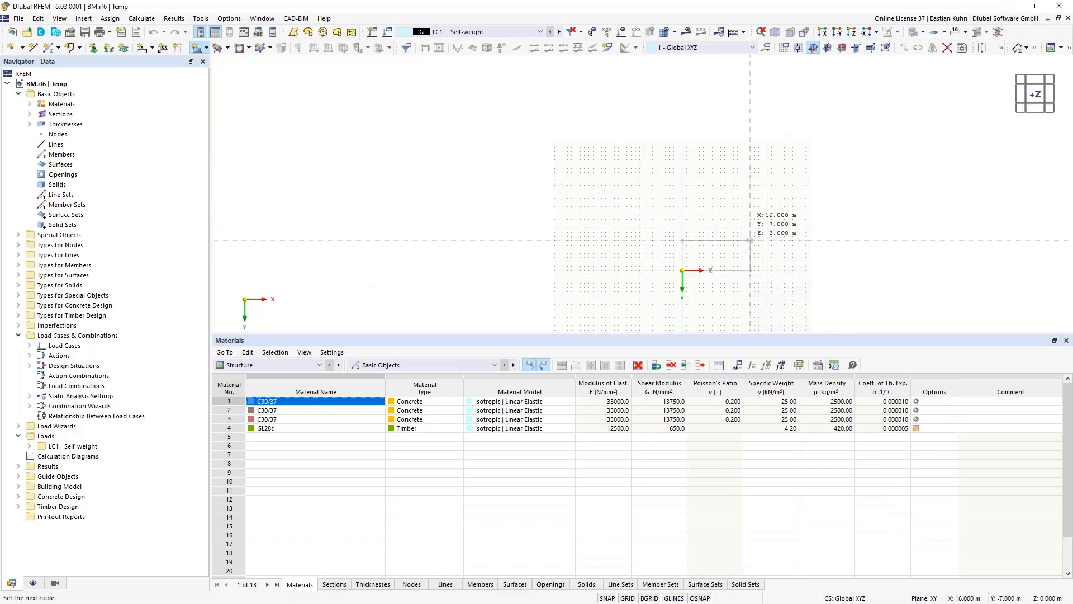
middle_drag(750, 240, 652, 214)
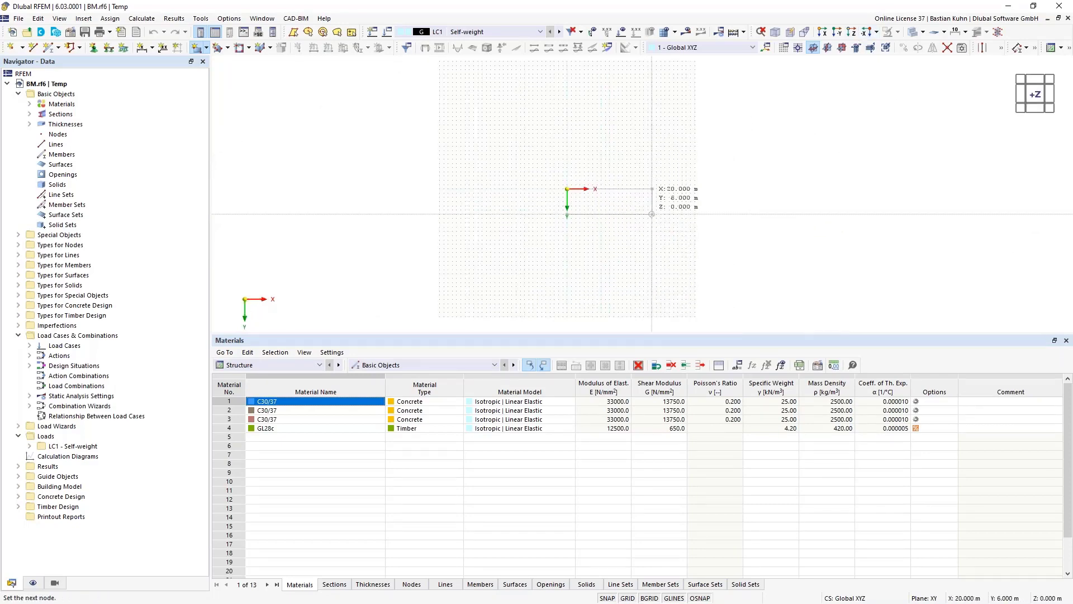
click(652, 227)
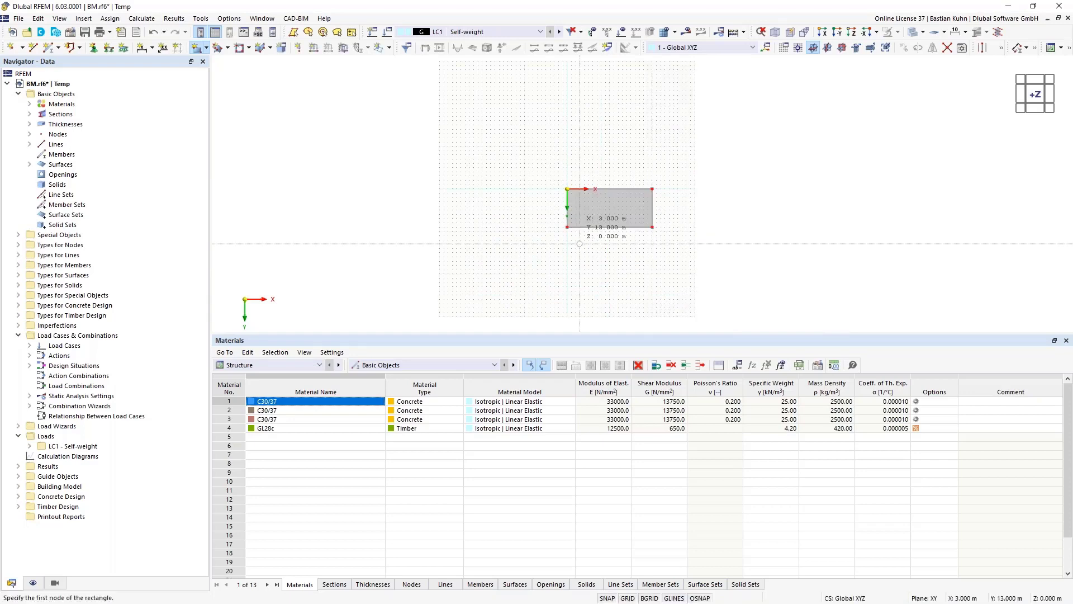
Divide both short edges of the surface using 2 intermediate nodes each
scroll(566, 210, up, 3)
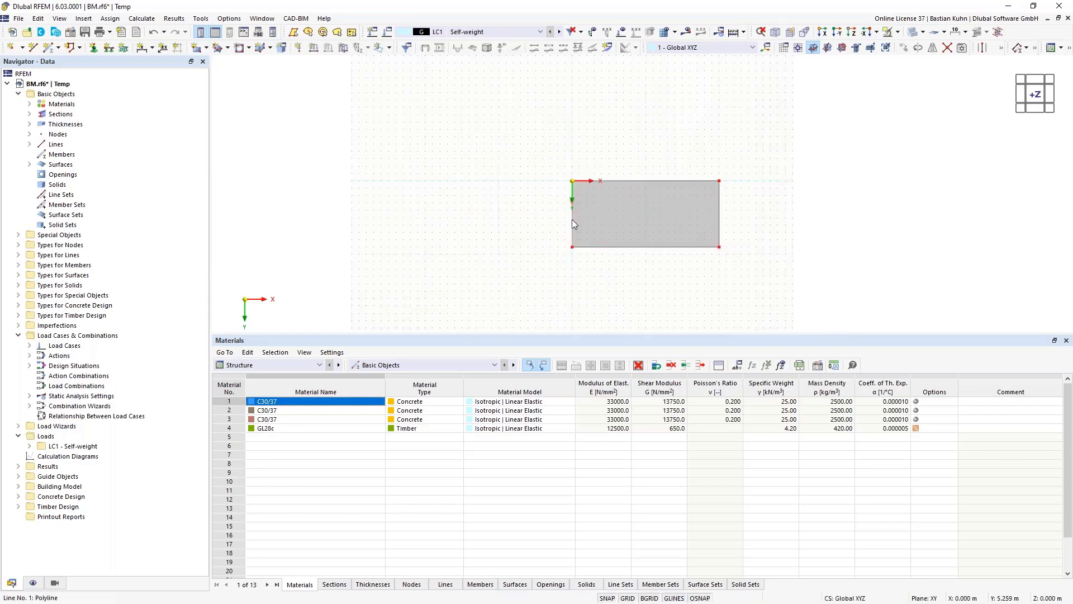
right_click(722, 220)
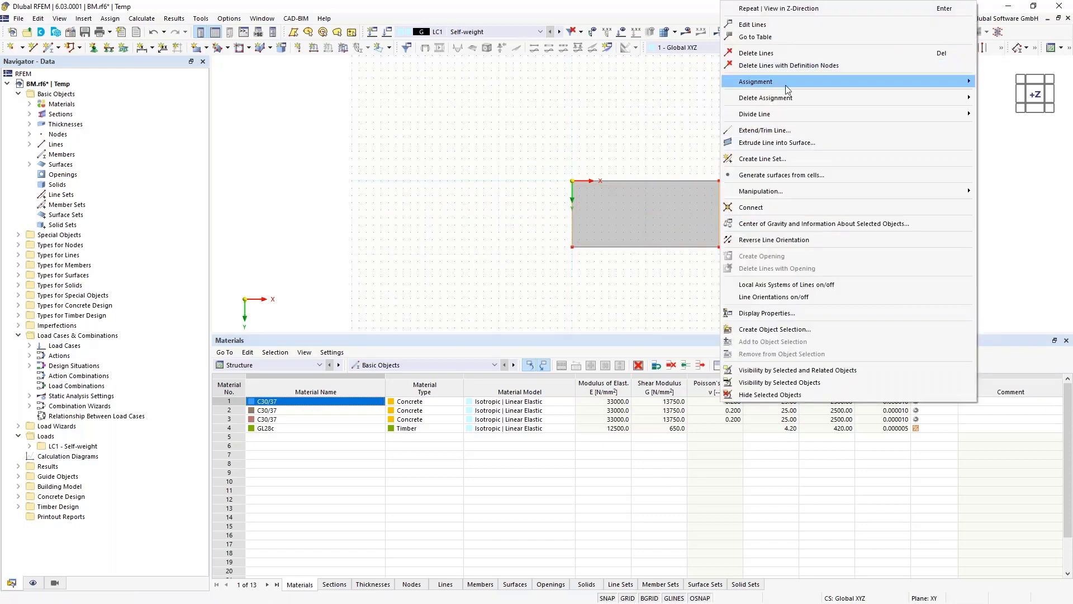
click(668, 124)
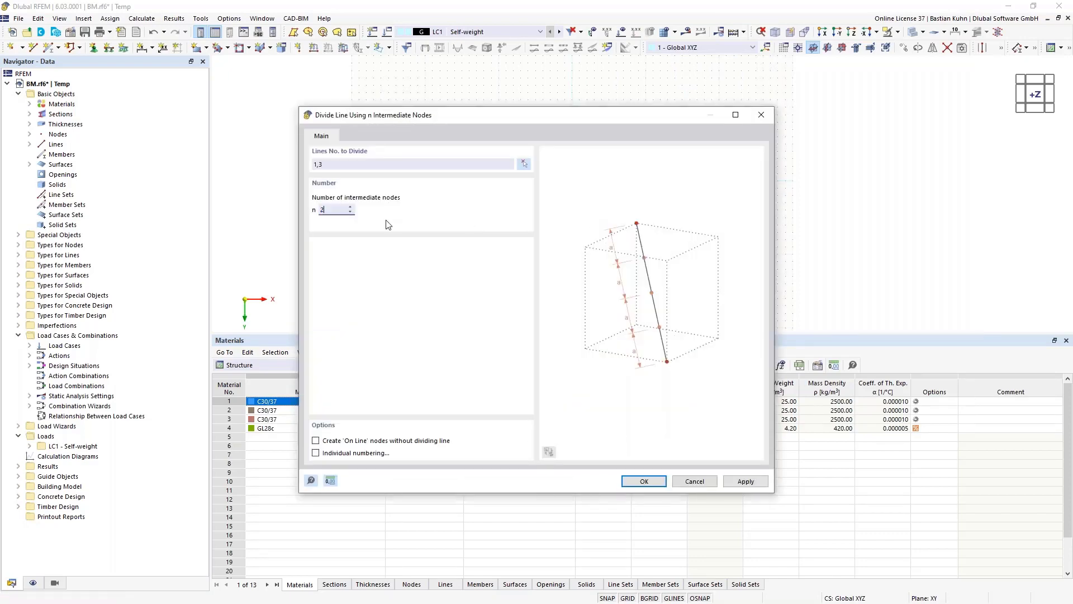
key(Return)
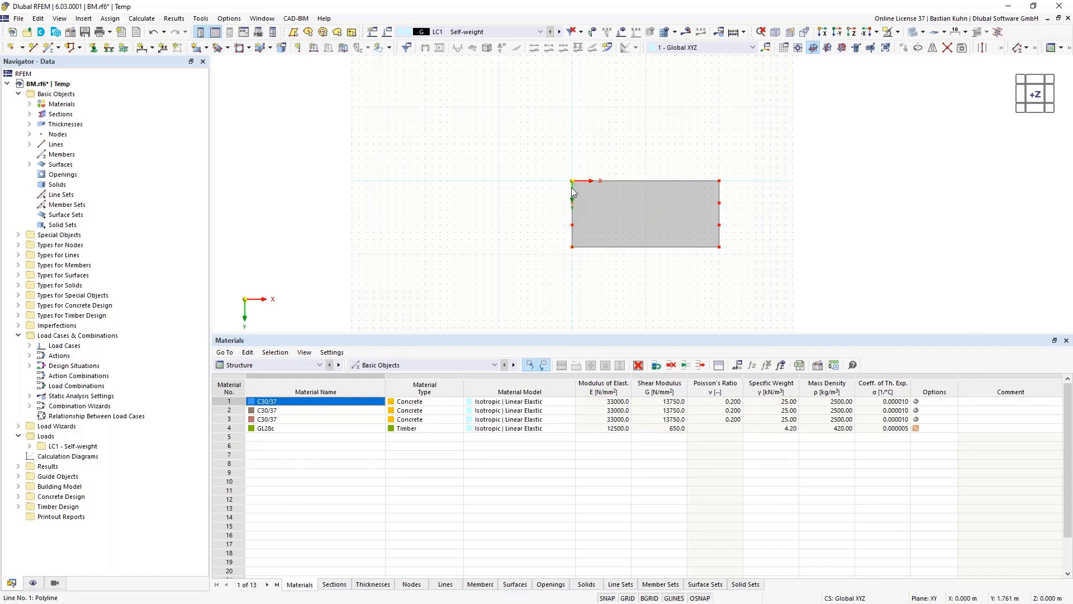
Copy the four nodes of the short edge at the origin four times at 4 m along X, and delete the two middle nodes at Y 6 m
click(903, 48)
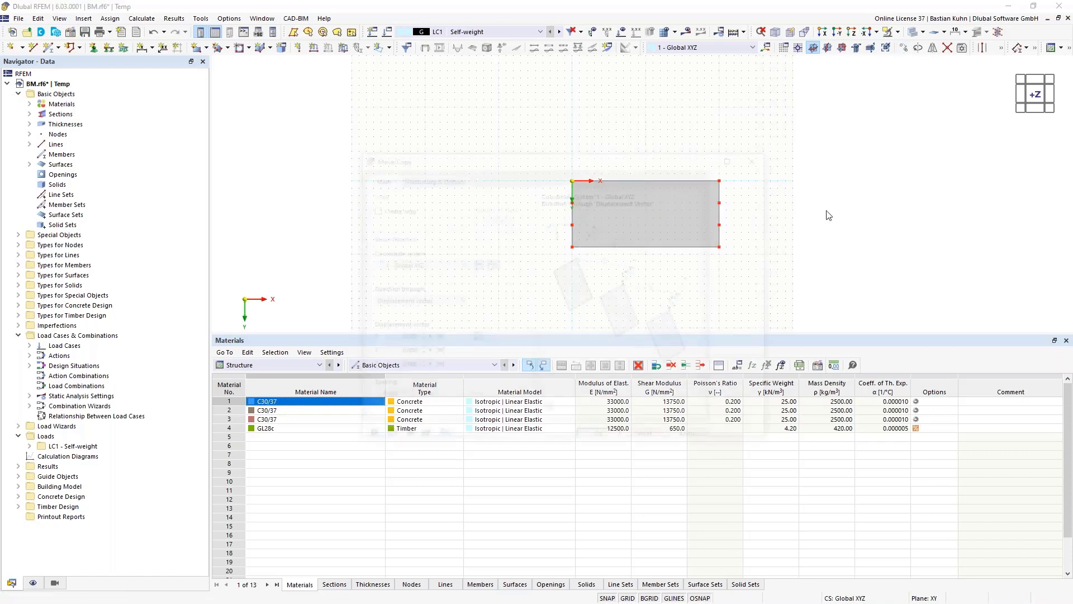
double_click(486, 218)
text(4)
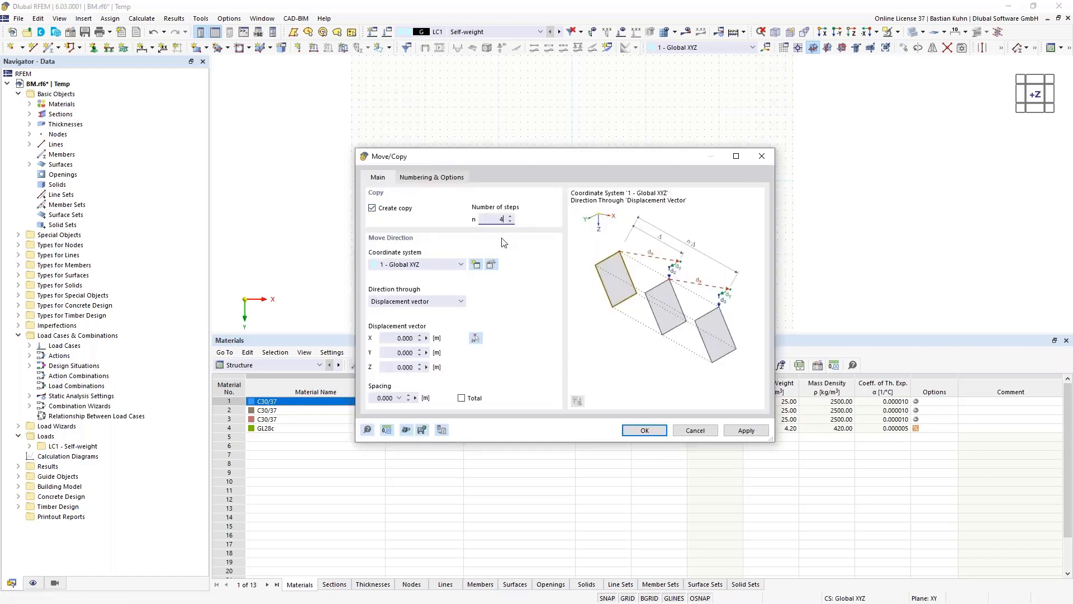
double_click(399, 338)
text(4)
click(643, 430)
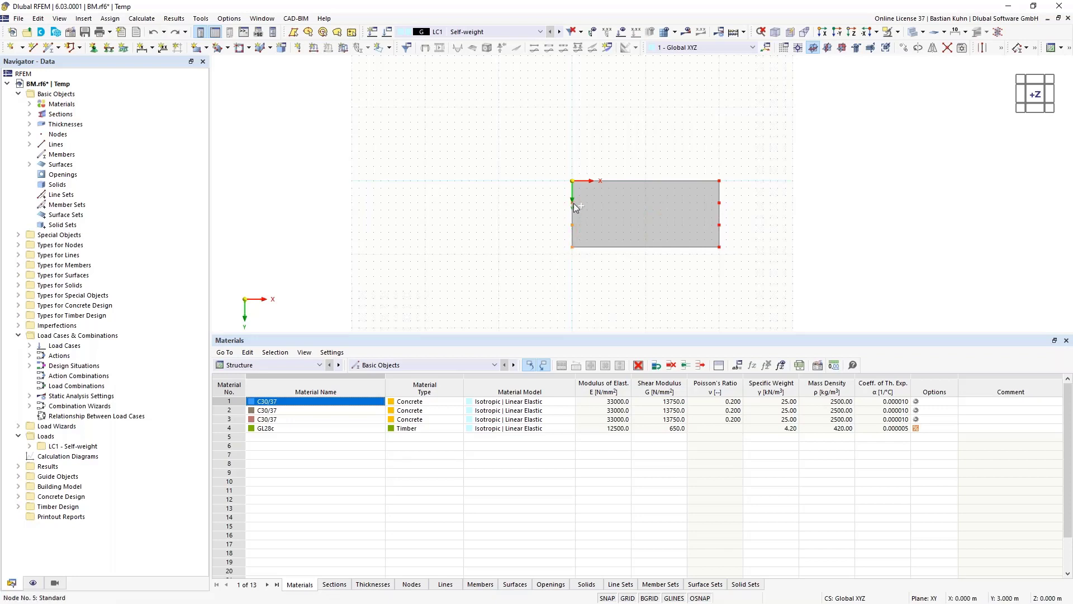
click(904, 47)
click(631, 225)
key(Delete)
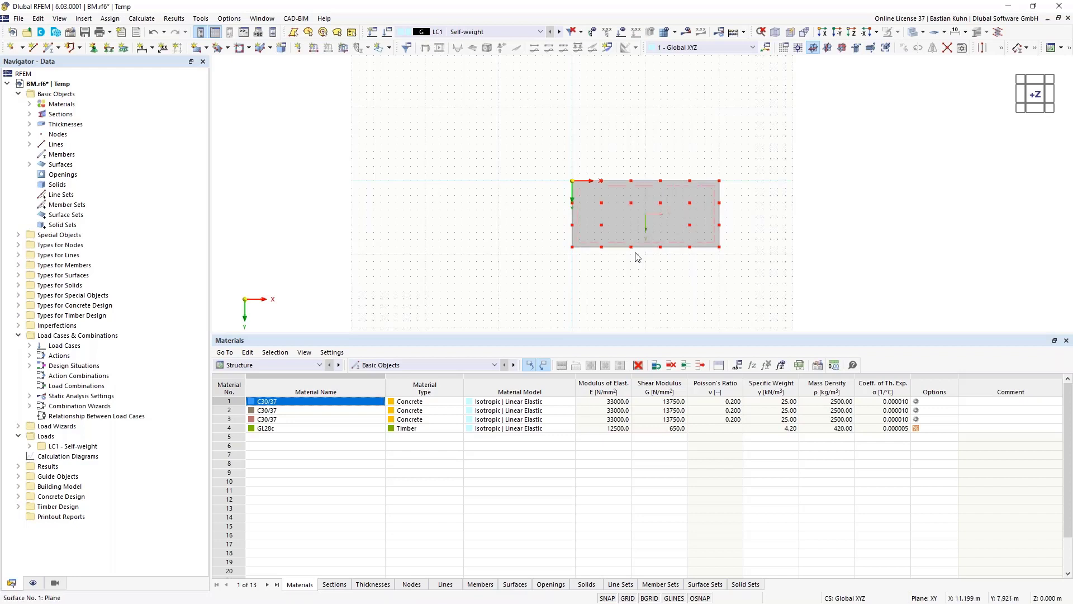
Set the Z-coordinate of all nodes of the slab to -3 m
drag(550, 158, 751, 280)
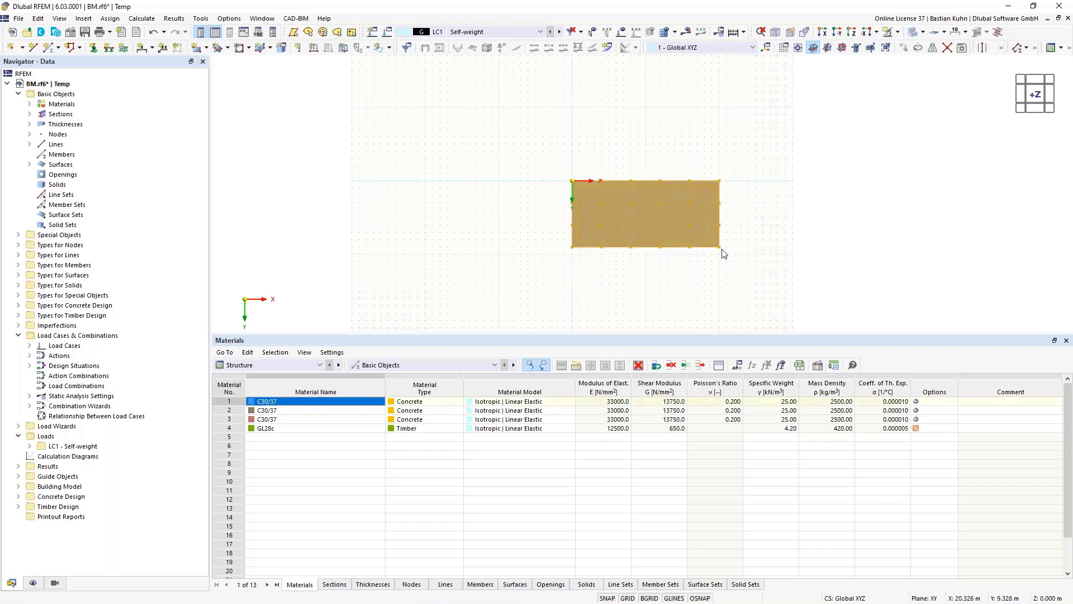
right_click(720, 248)
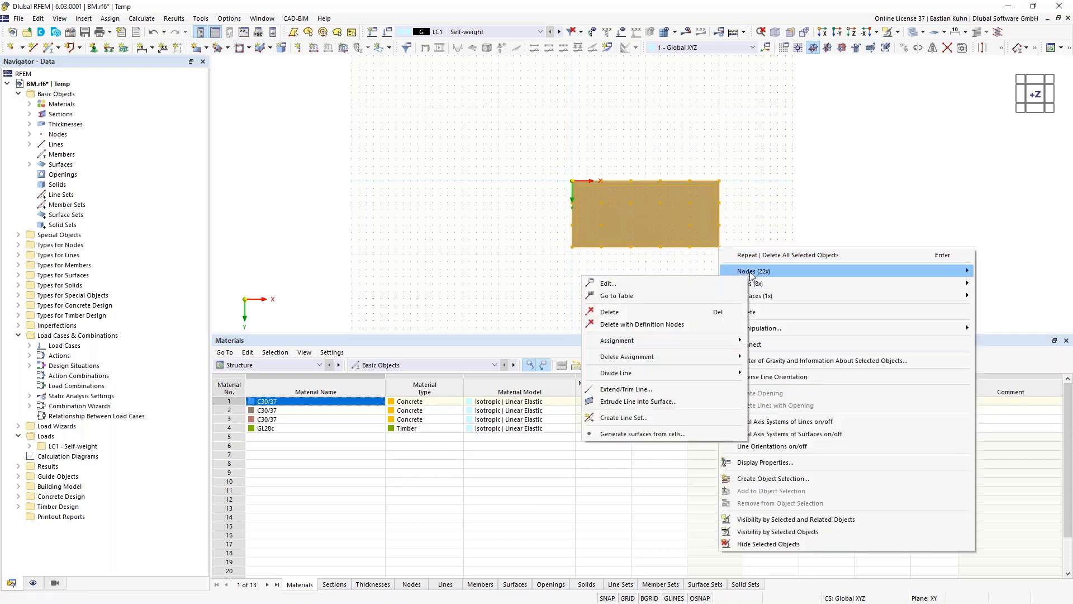
click(987, 272)
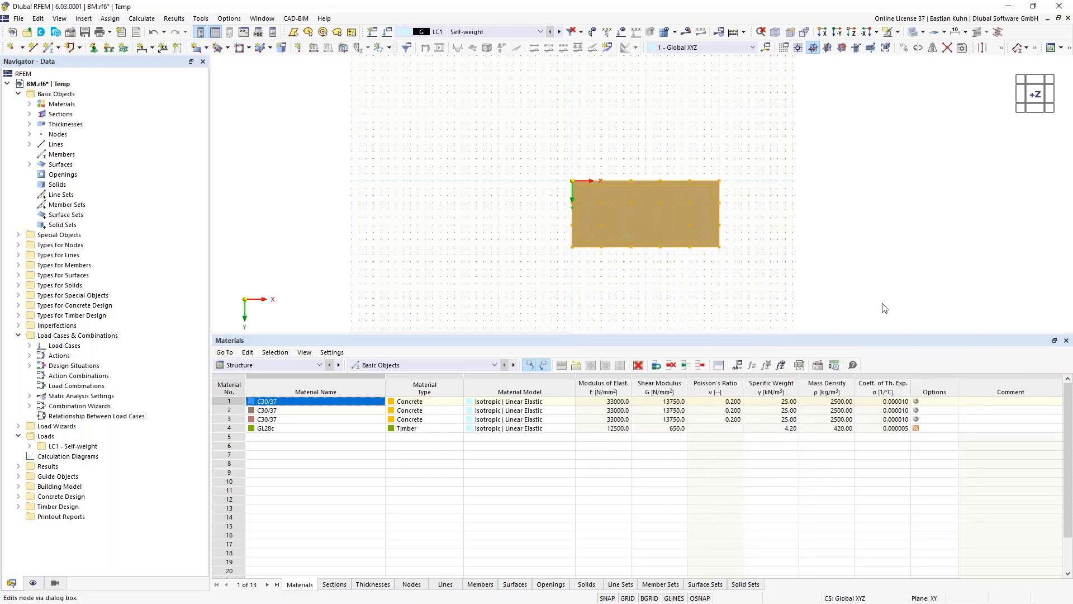
double_click(456, 295)
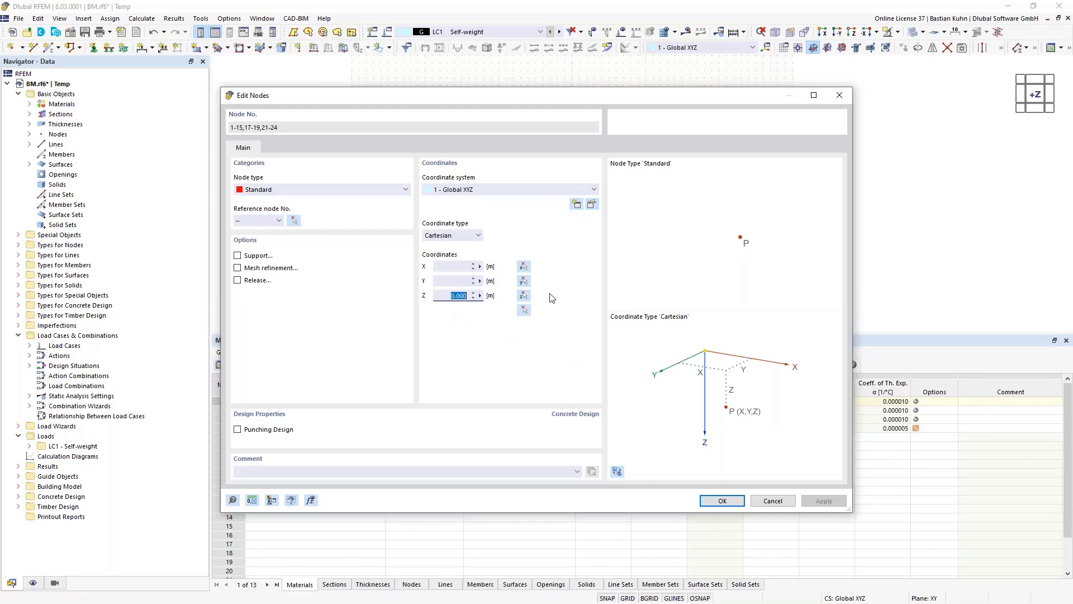
text(-3)
key(Return)
click(558, 290)
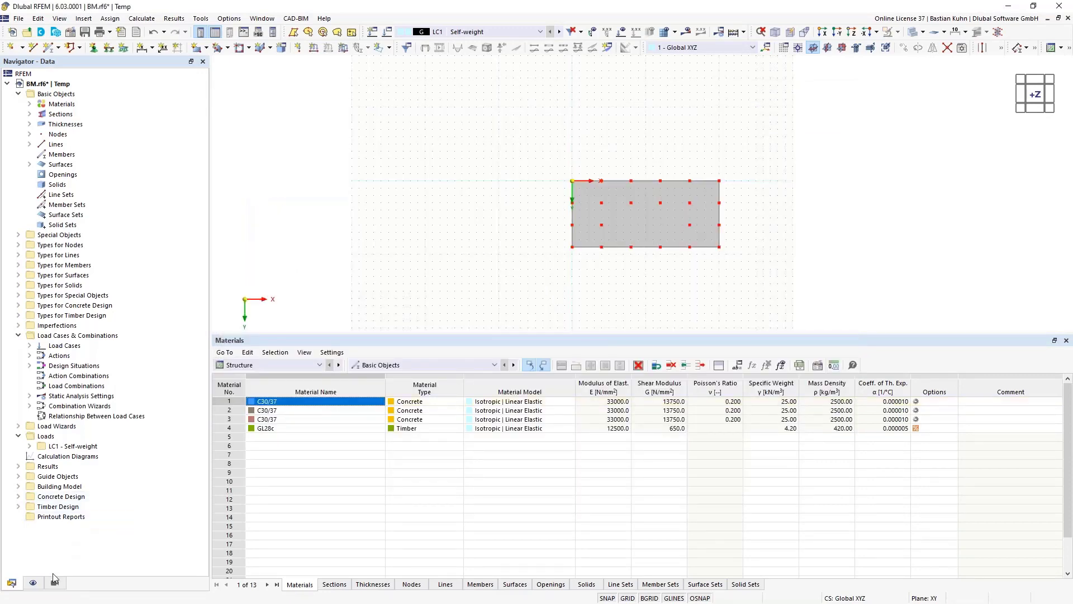
Hide the lines and surfaces in the model display, leaving the nodes shown
click(33, 583)
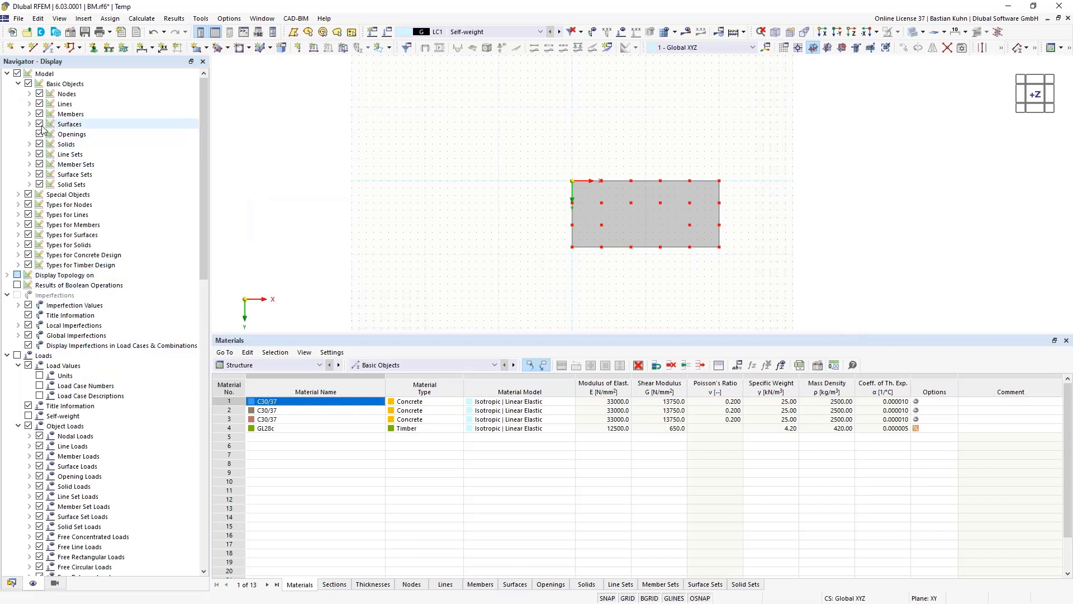
click(39, 104)
click(39, 124)
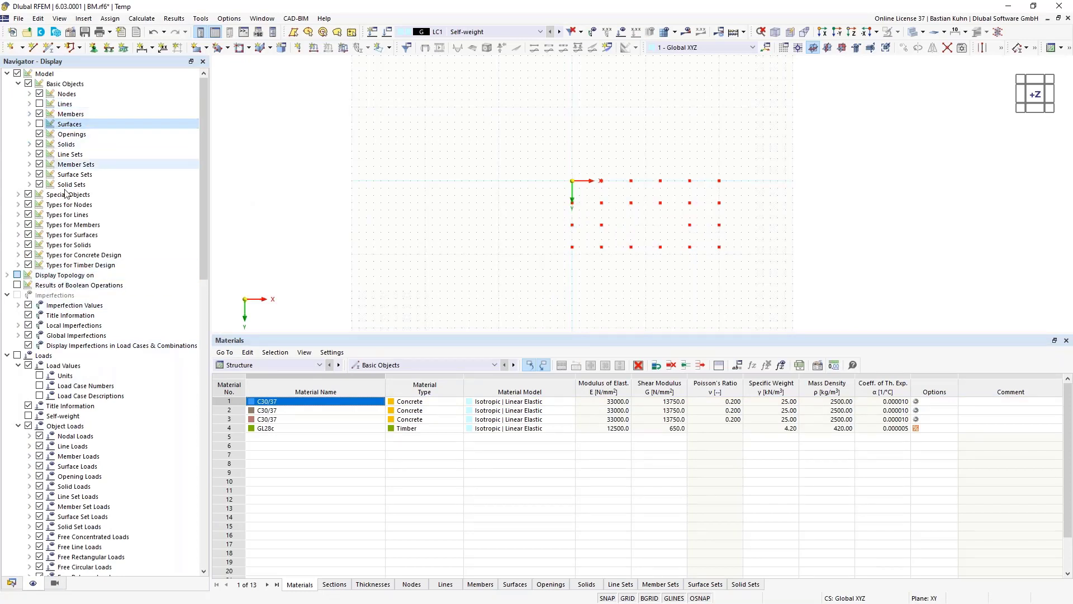
Select all nodes and set up a copy with 1 step and a displacement of 0 m in X and 3 m in Z
drag(550, 167, 792, 276)
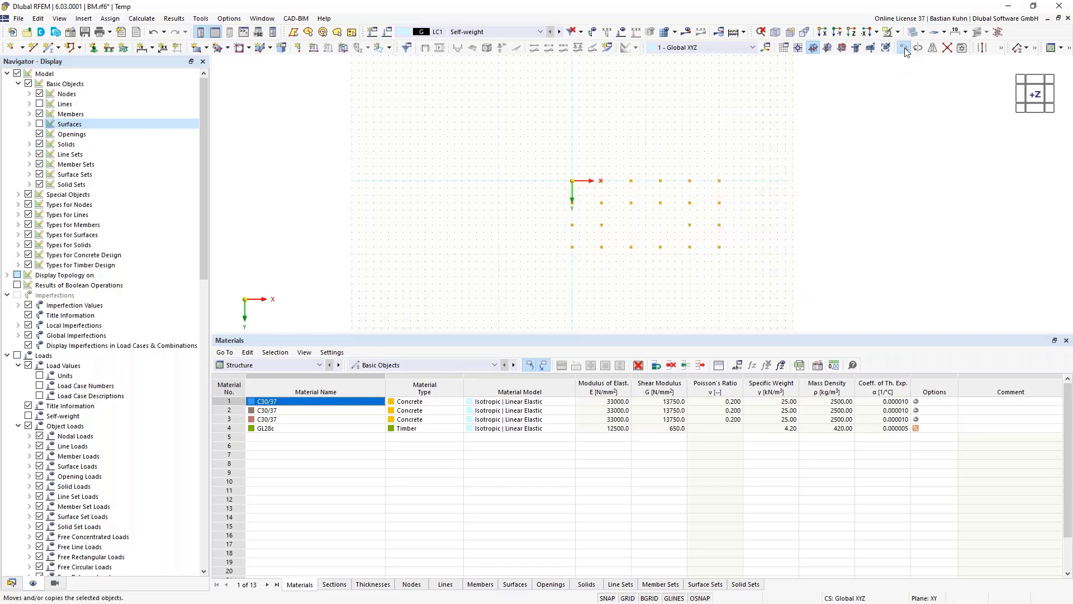
key(ctrl+m)
click(494, 218)
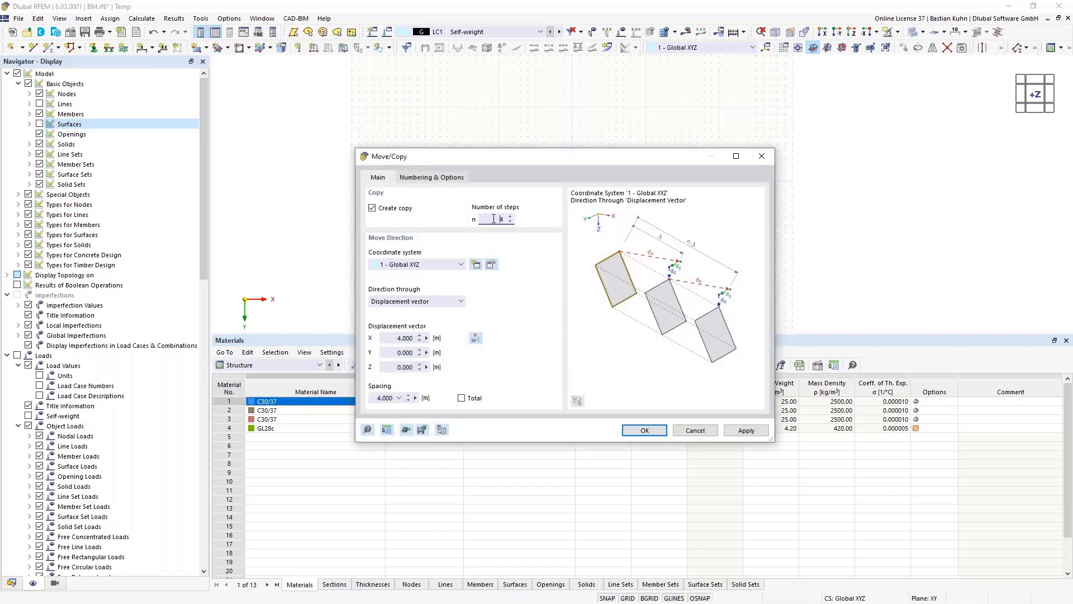
text(1)
click(385, 336)
text(0)
click(392, 370)
text(3)
Enable step links for the copy and link the nodes with members
click(432, 178)
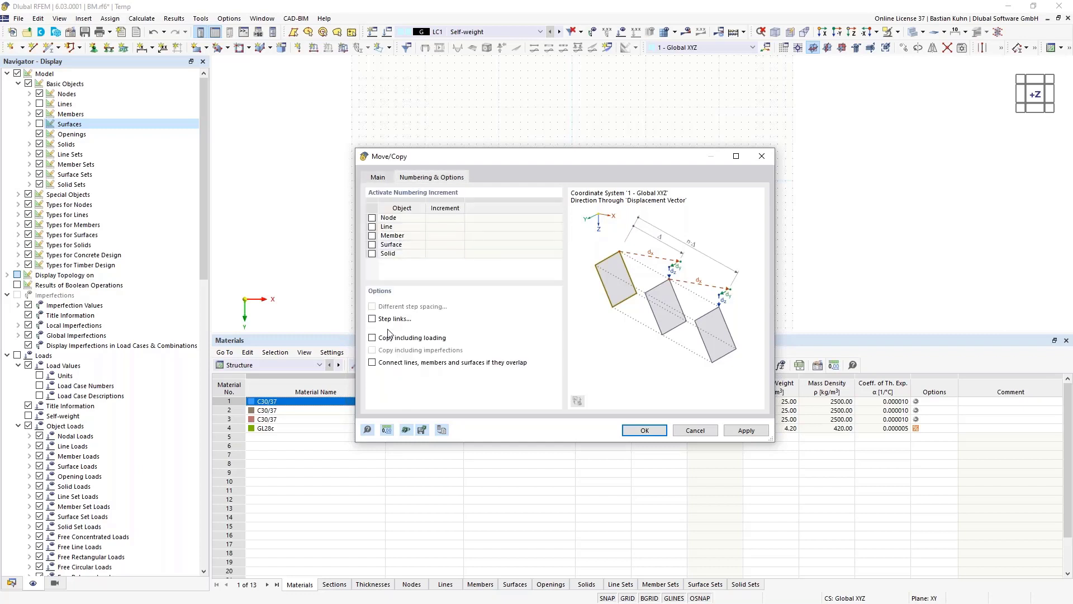
click(373, 319)
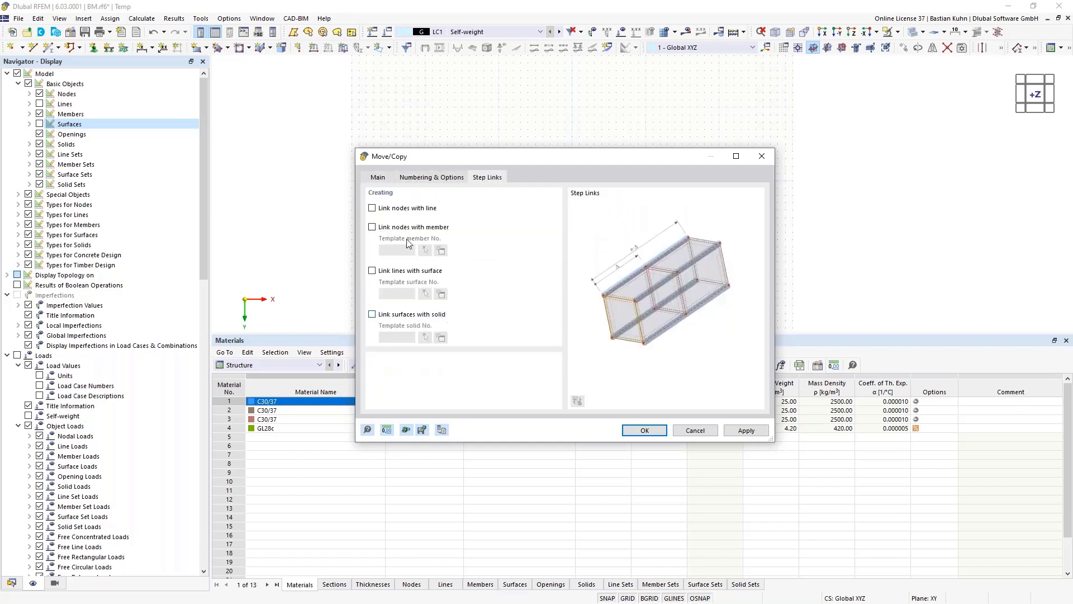
click(372, 227)
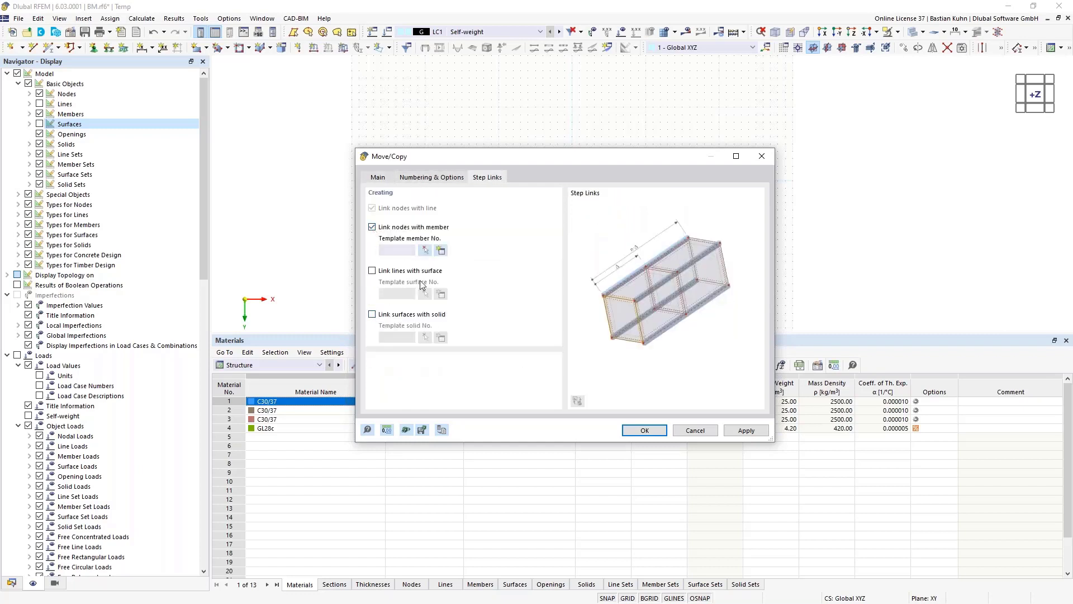
Set up a new template beam member for the linking members, using the R_M1 400/400 section in C30/37
click(440, 251)
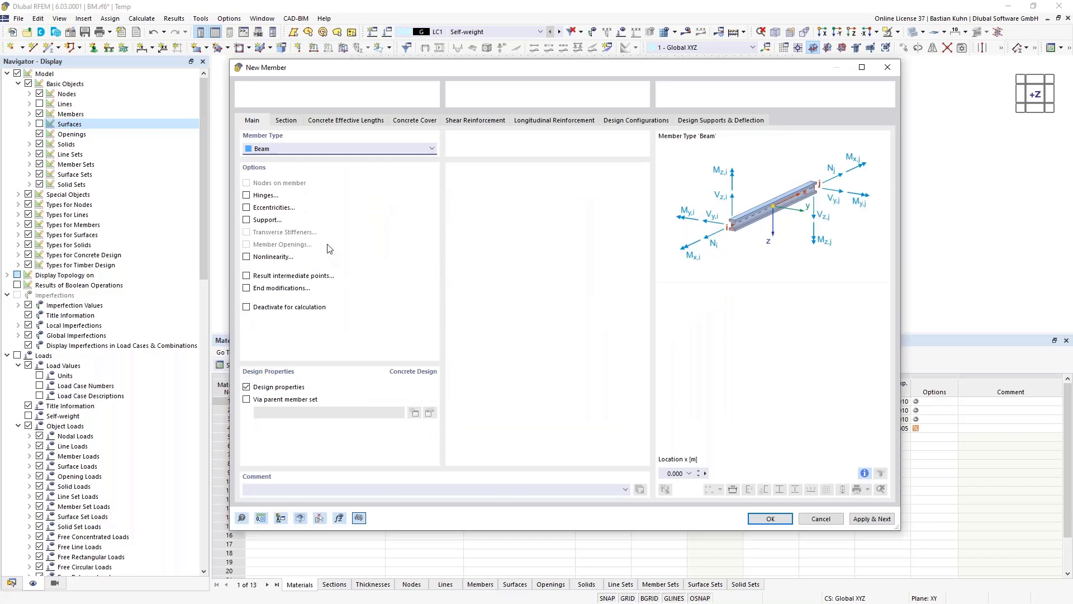
click(289, 121)
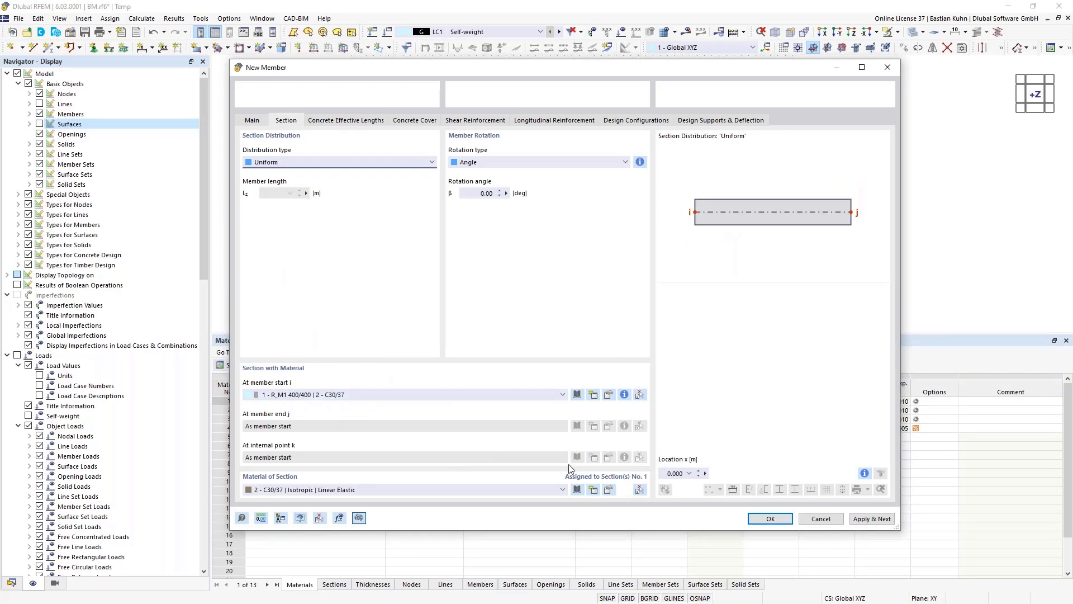
click(772, 519)
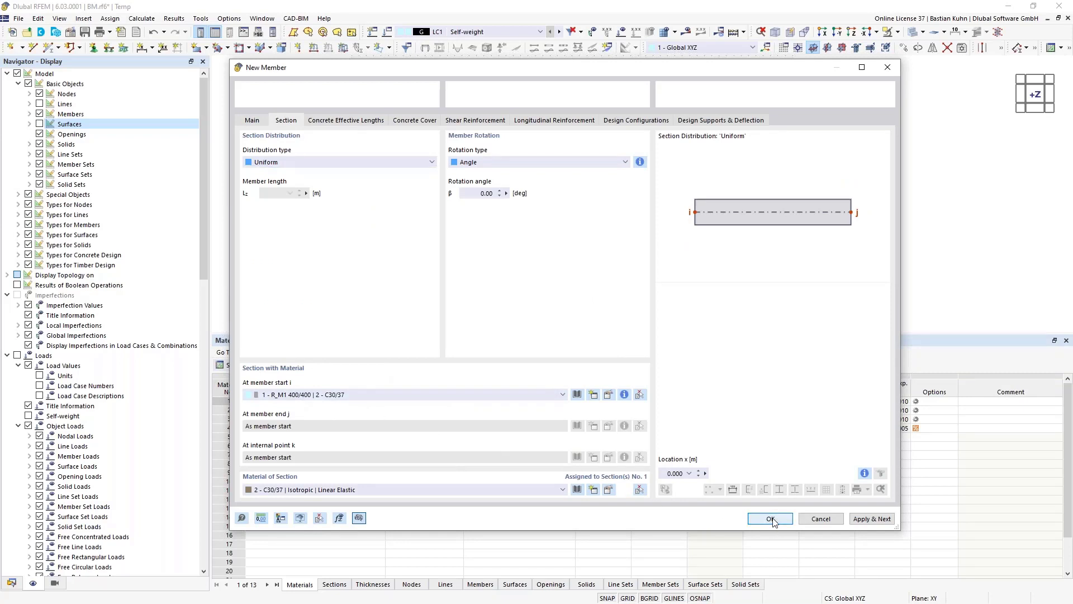
click(771, 519)
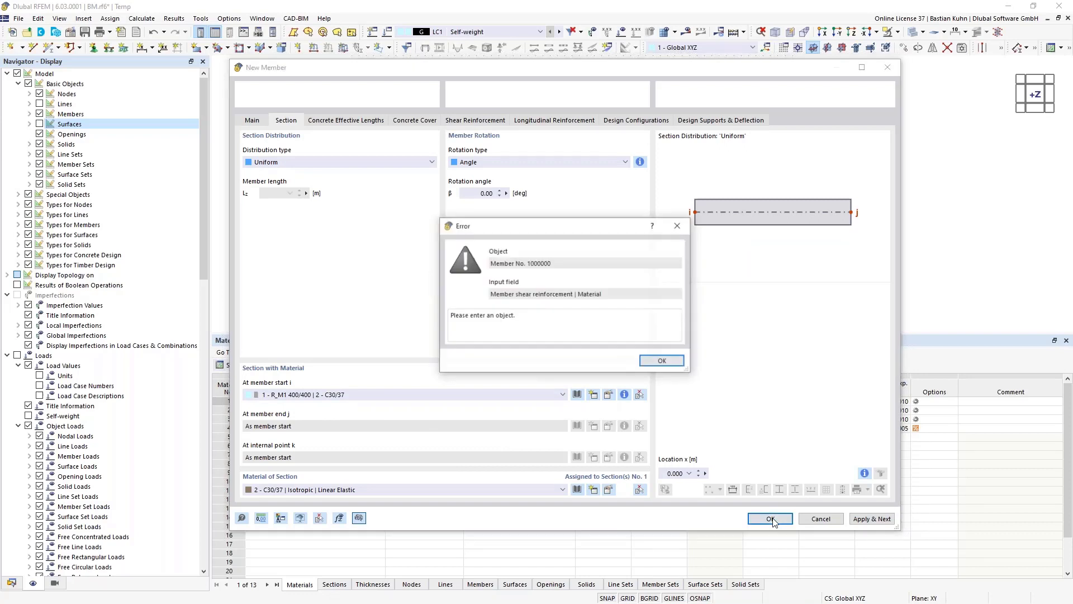
click(663, 362)
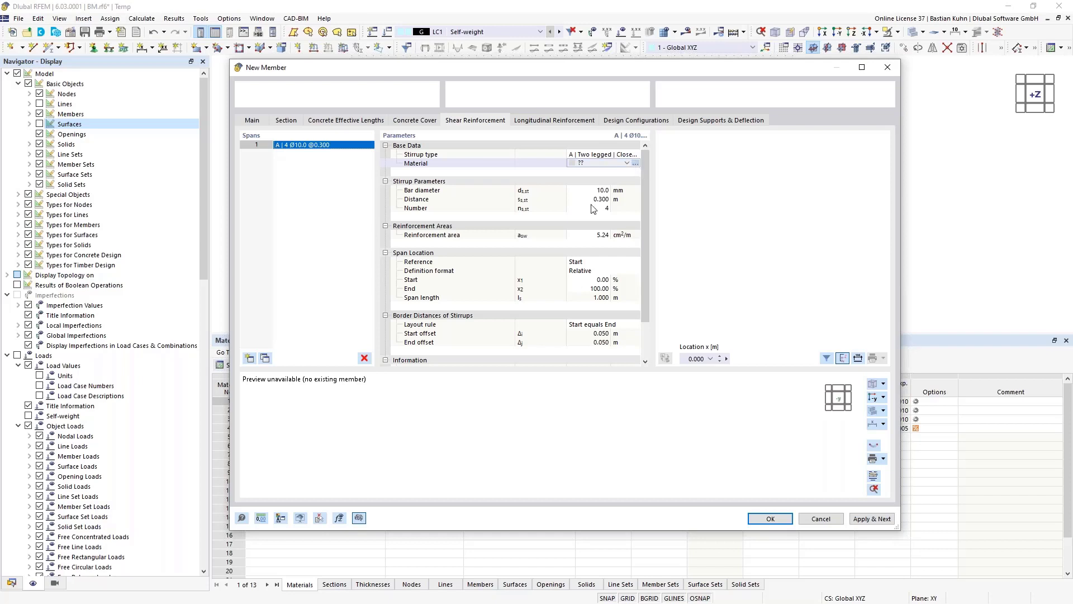
Create the reinforcing steel B500S(A) from the EN 1992-1-1 library series as the material of the template member's shear reinforcement
click(636, 163)
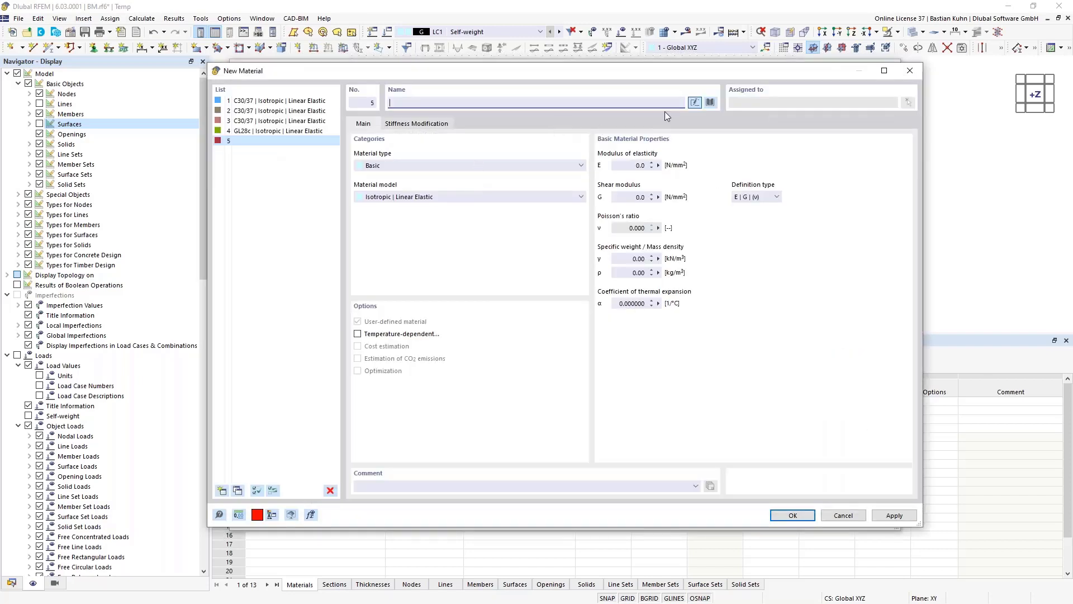
click(711, 103)
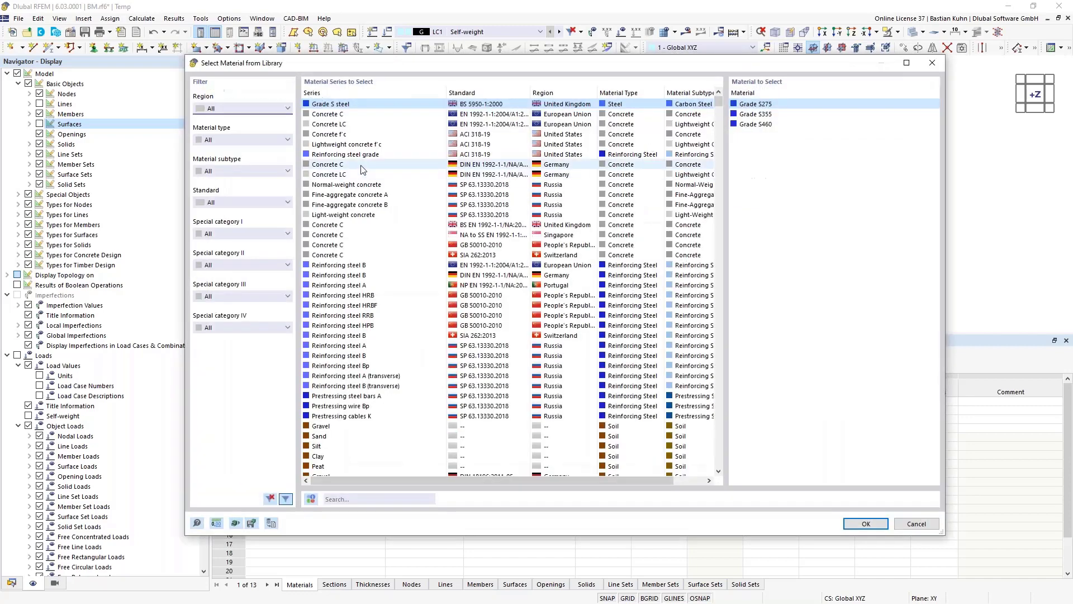
click(237, 140)
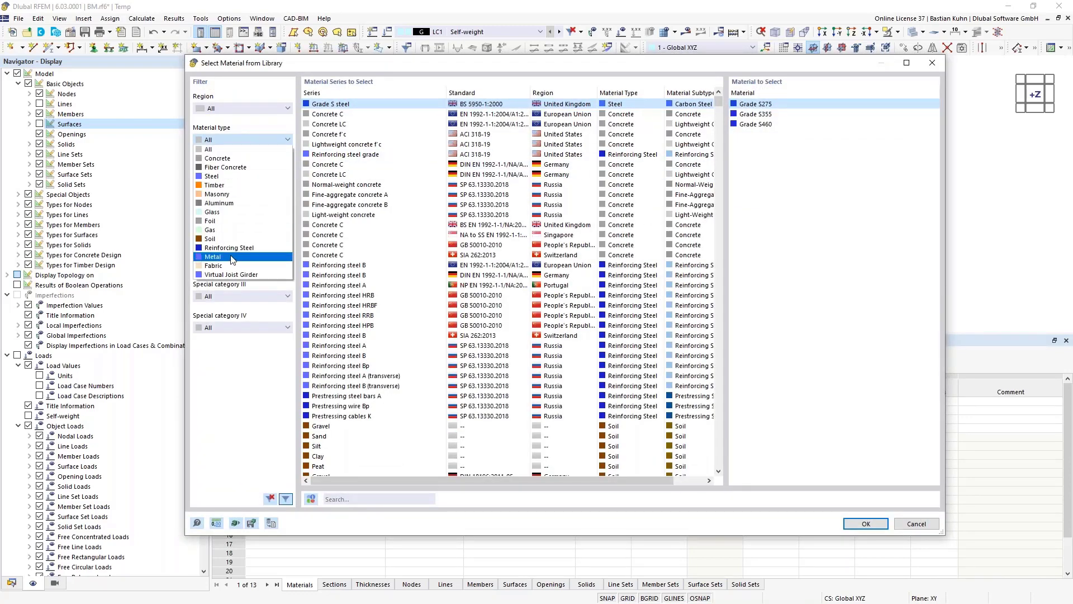
click(230, 248)
click(464, 114)
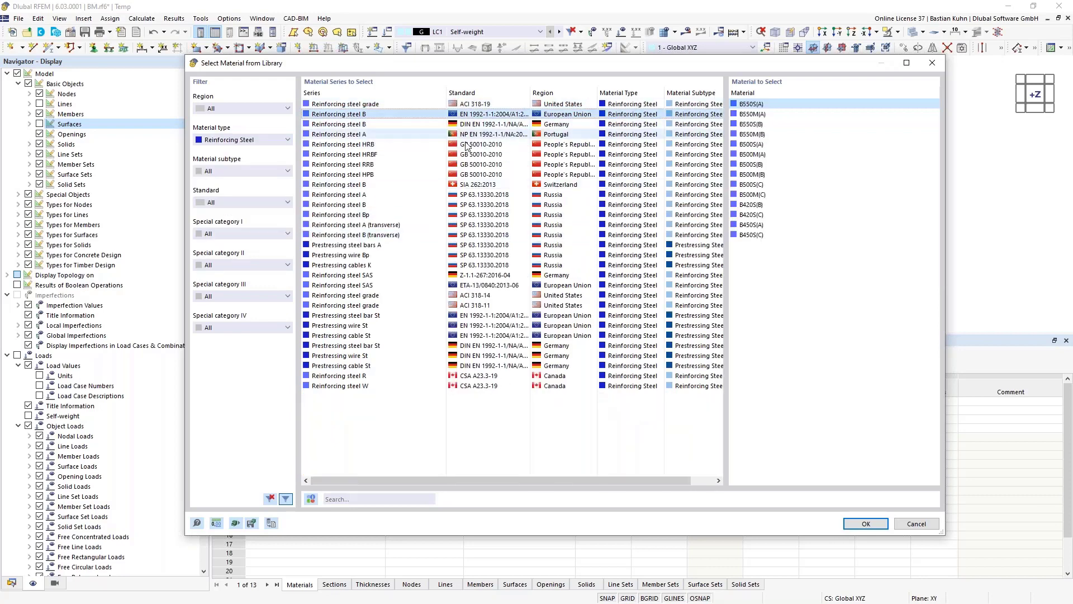
click(752, 144)
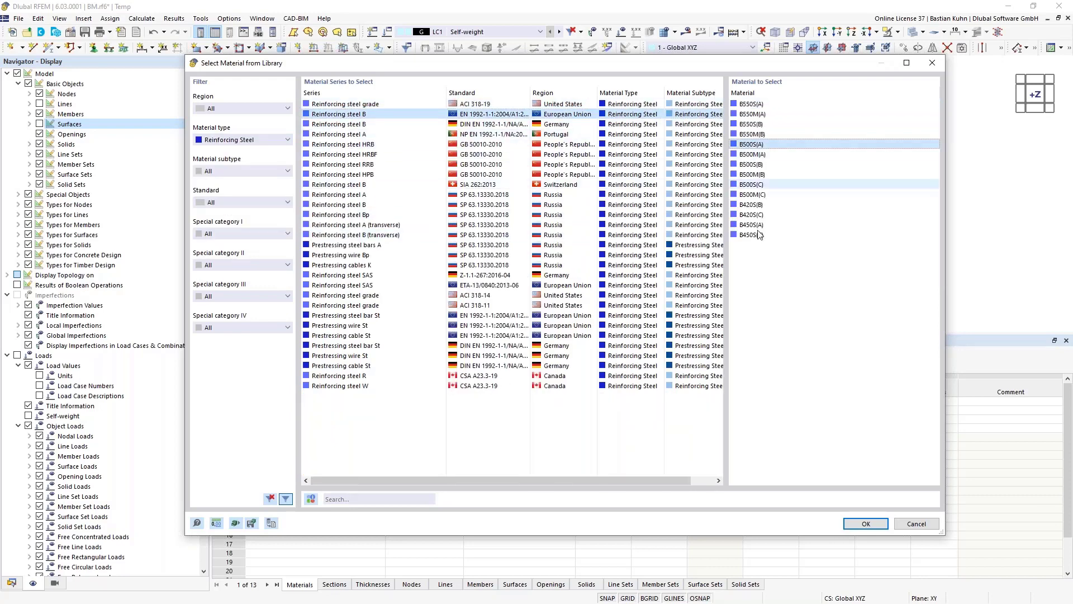
click(864, 523)
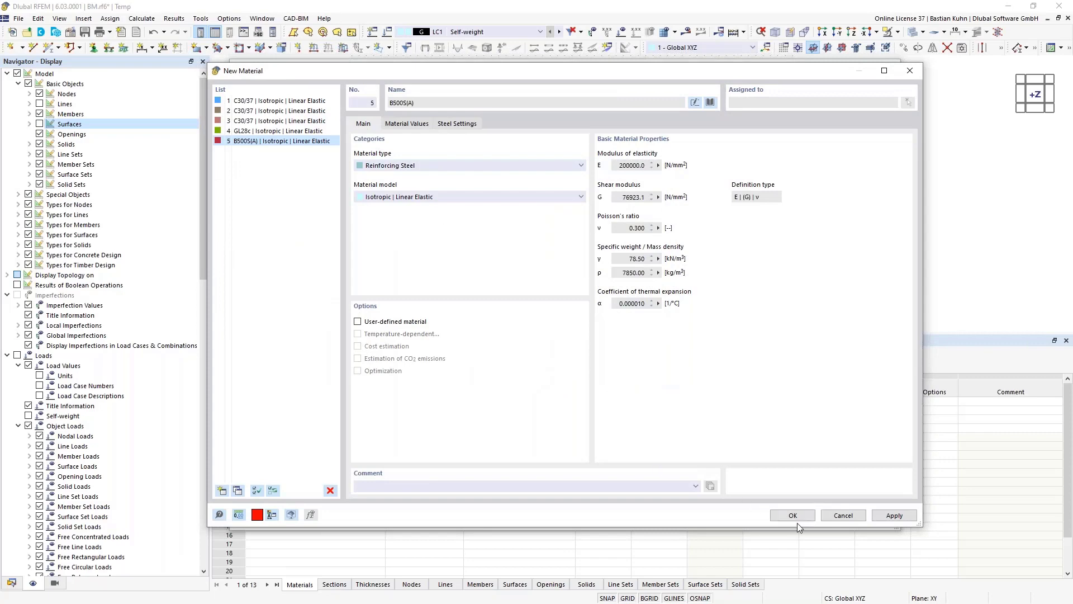
click(796, 515)
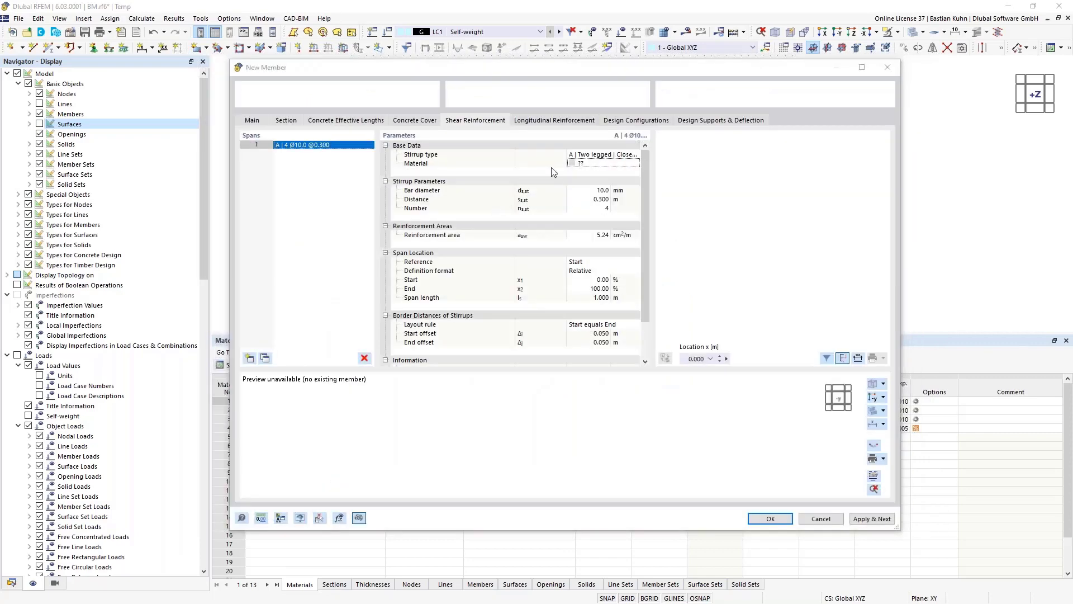
Assign B500S(A) to the template member's longitudinal reinforcement and confirm the node copy to create the columns
click(544, 118)
click(593, 164)
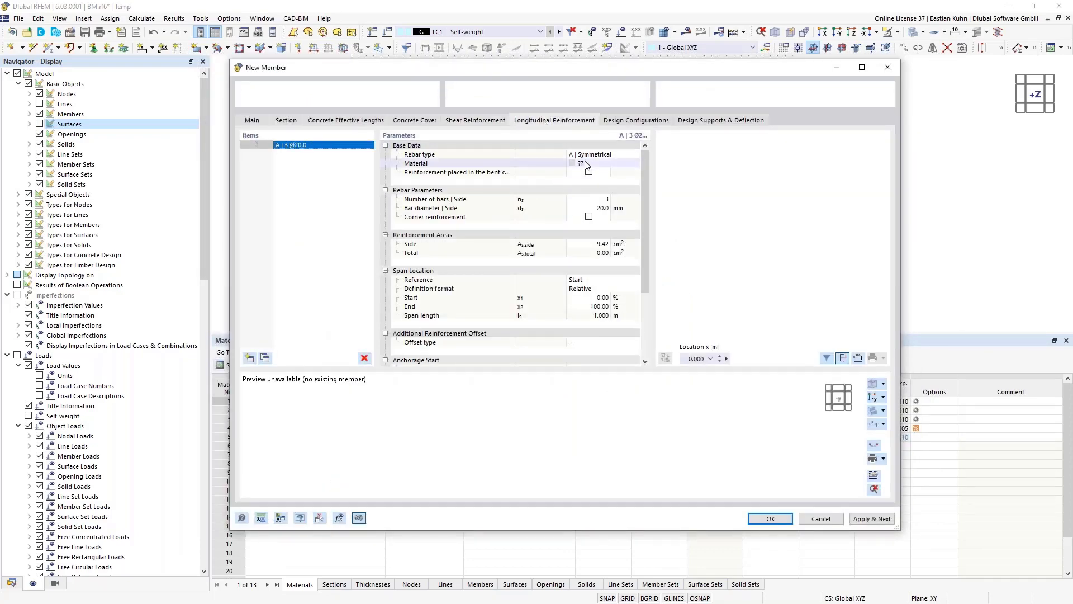
click(627, 163)
click(624, 171)
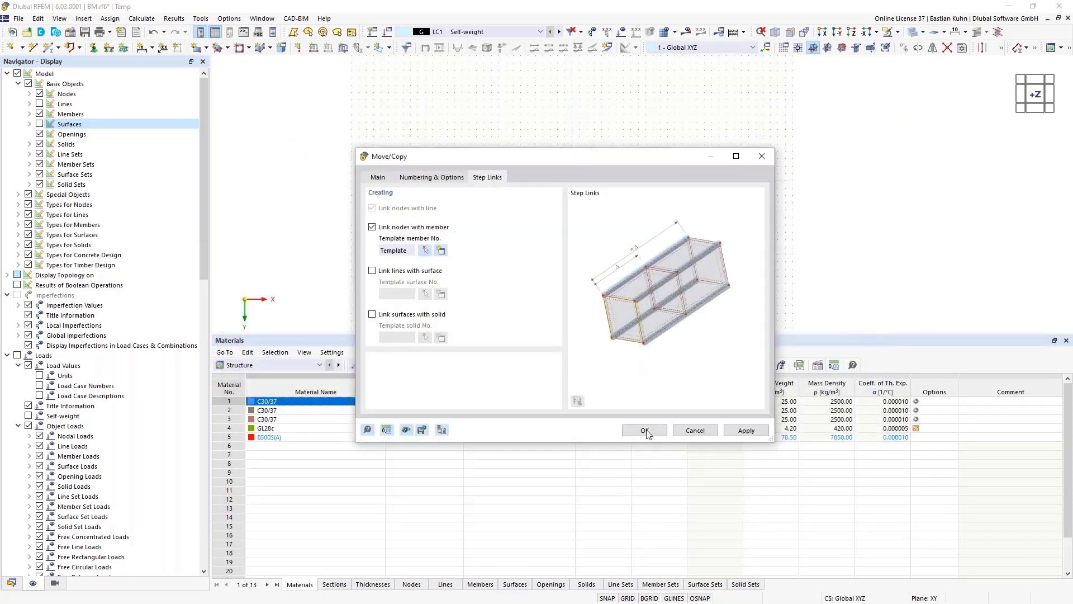
click(646, 431)
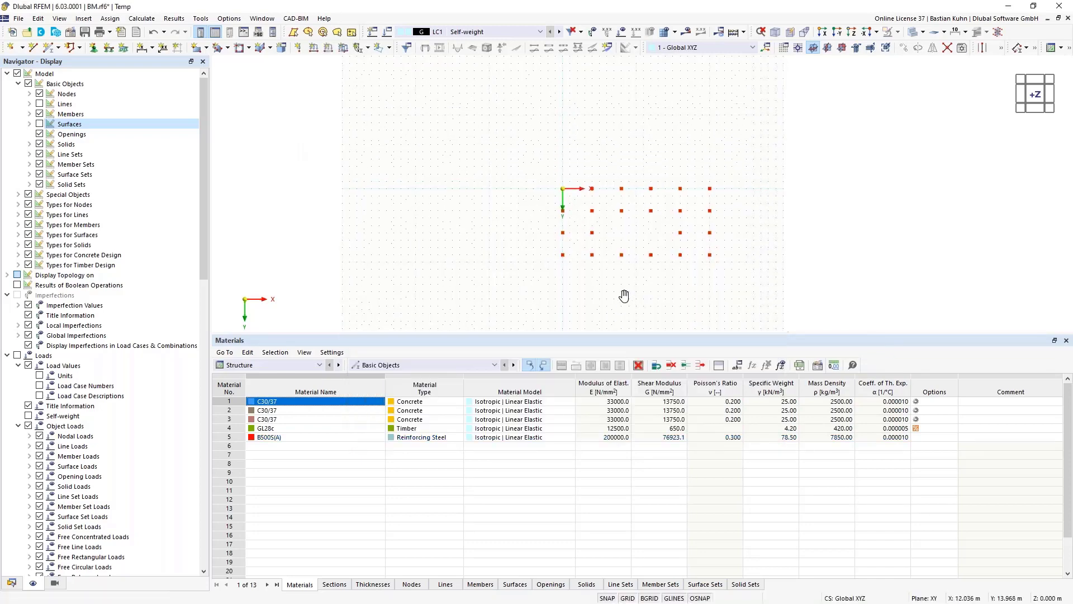
Show the model in isometric view with the lines and surfaces displayed again
key(F7)
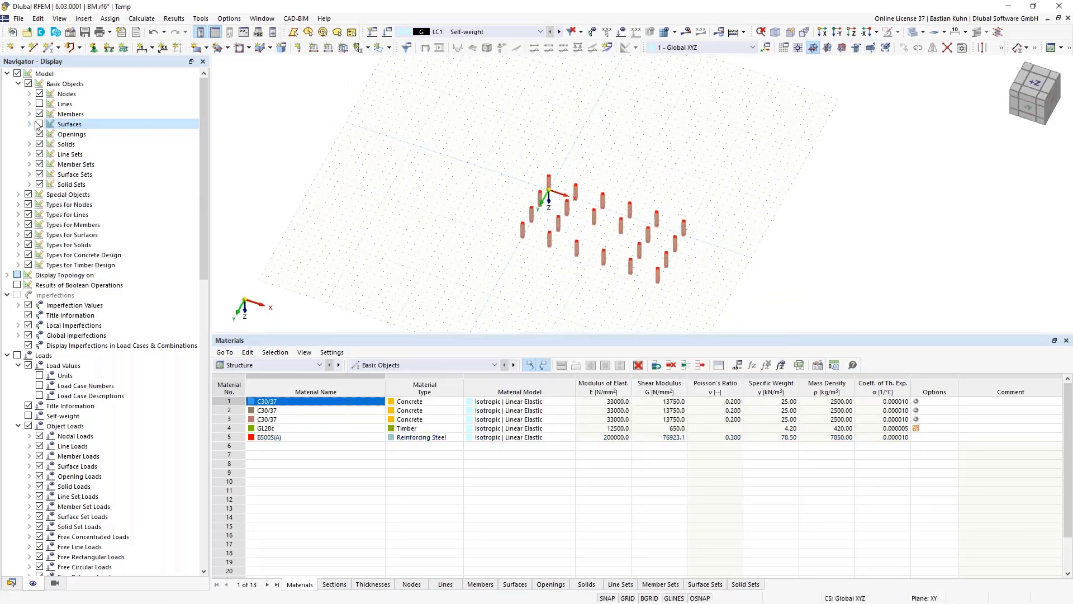
click(39, 104)
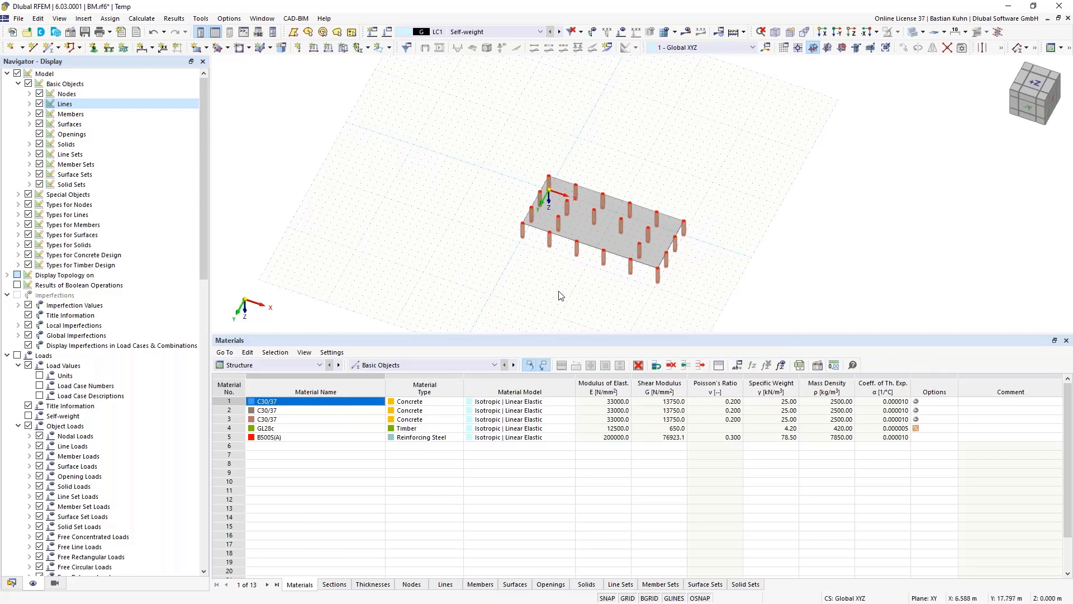
middle_drag(558, 295, 545, 263)
scroll(572, 188, up, 4)
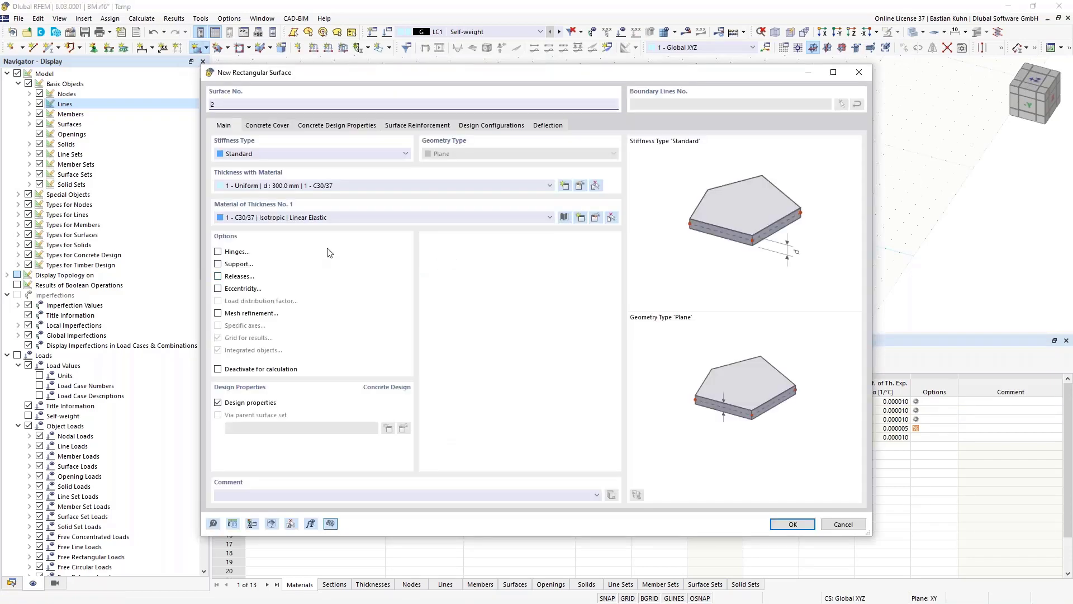
Draw four 3 m high rectangular core walls between X 8 and 12 m and Y 0 and 3 m, using 300 mm thickness No. 2 in C30/37
click(440, 186)
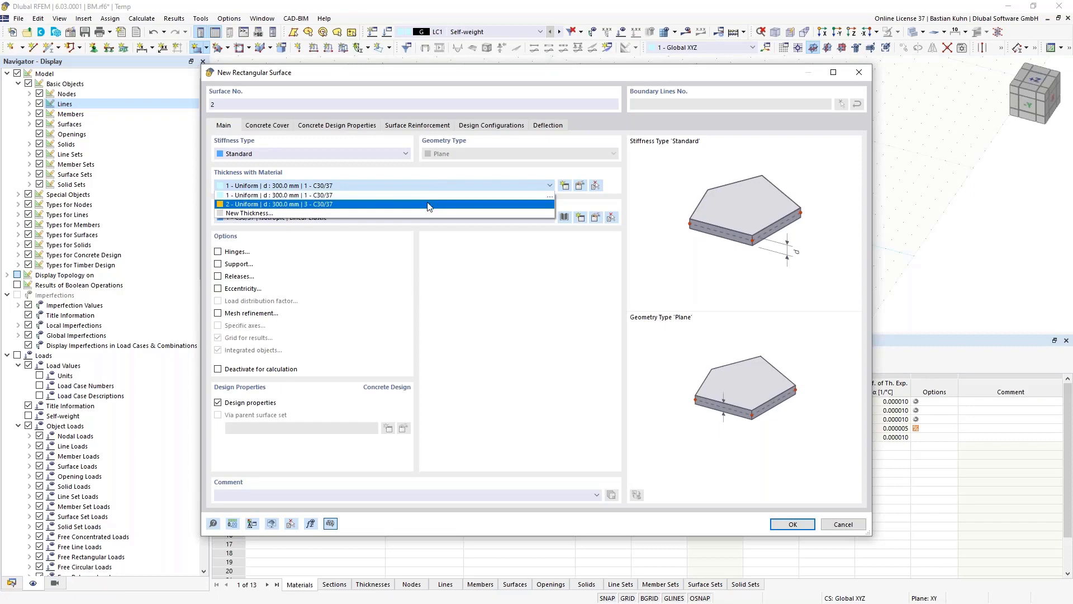
click(429, 205)
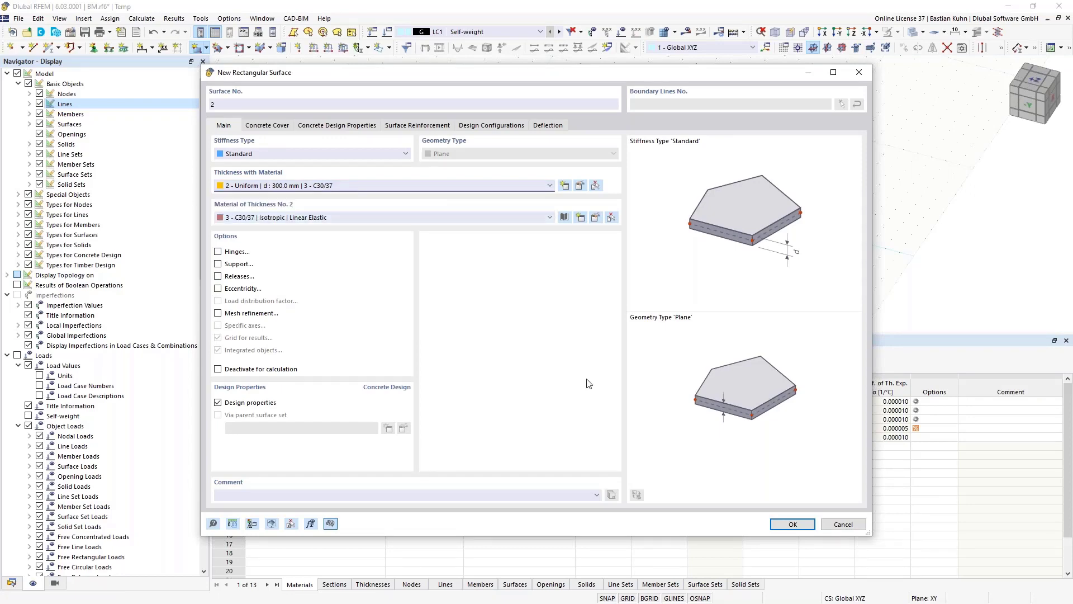
click(783, 525)
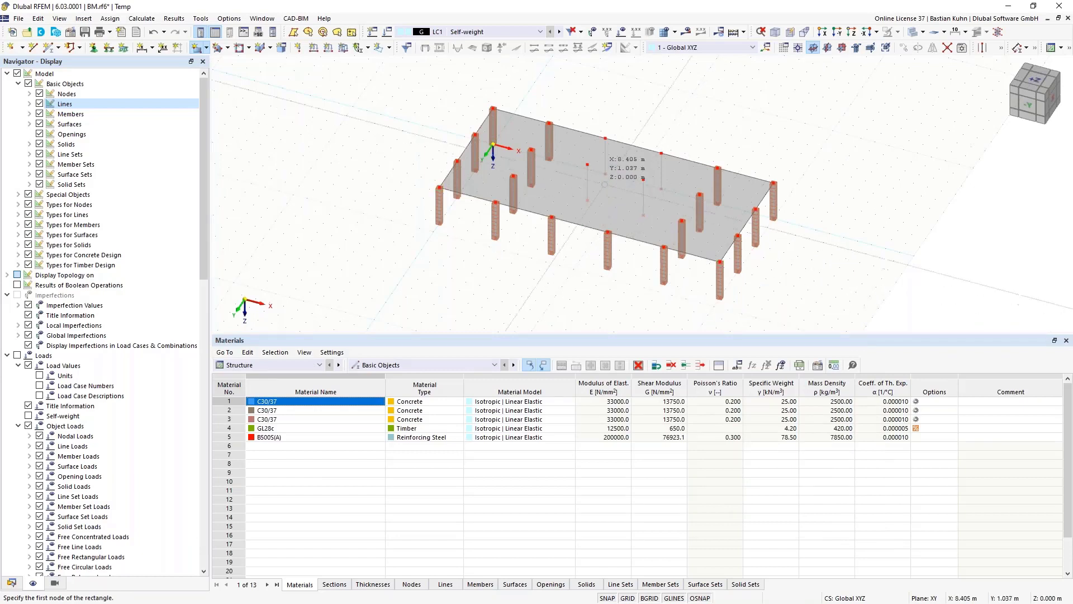
click(662, 170)
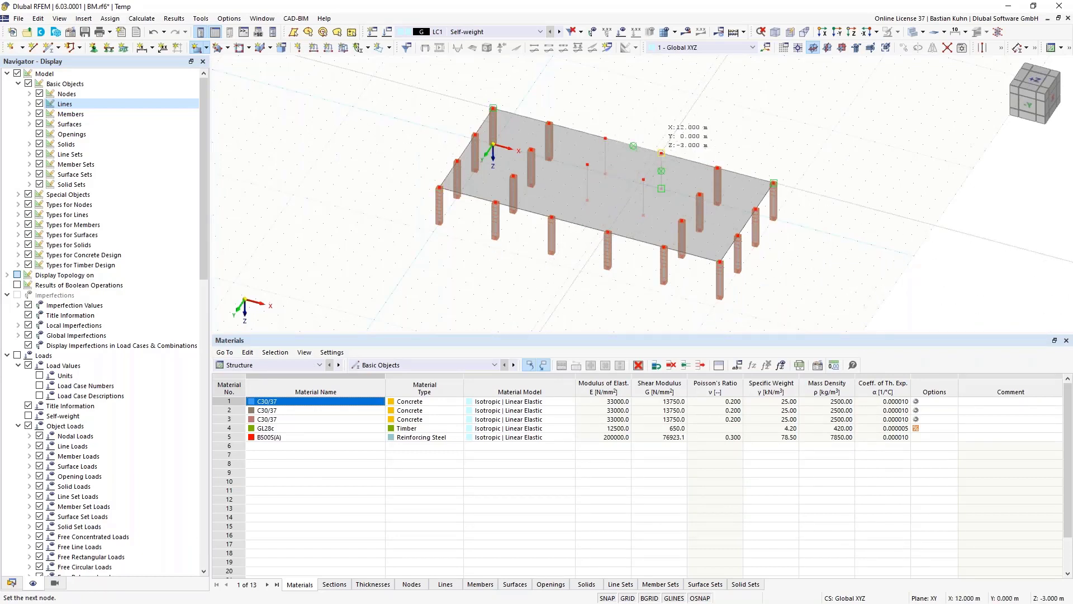
click(662, 193)
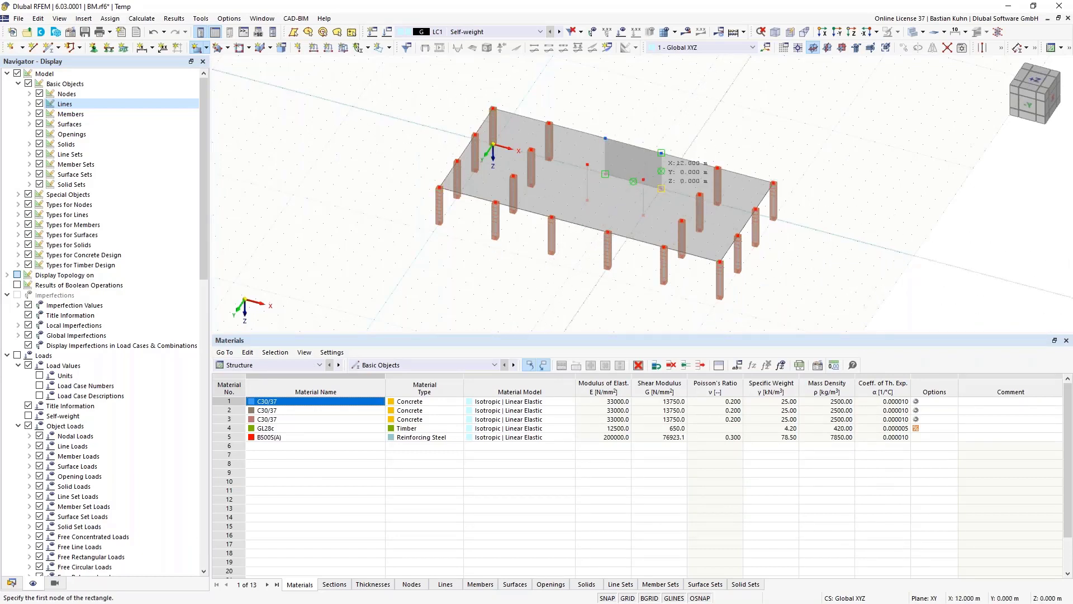
click(644, 180)
click(661, 189)
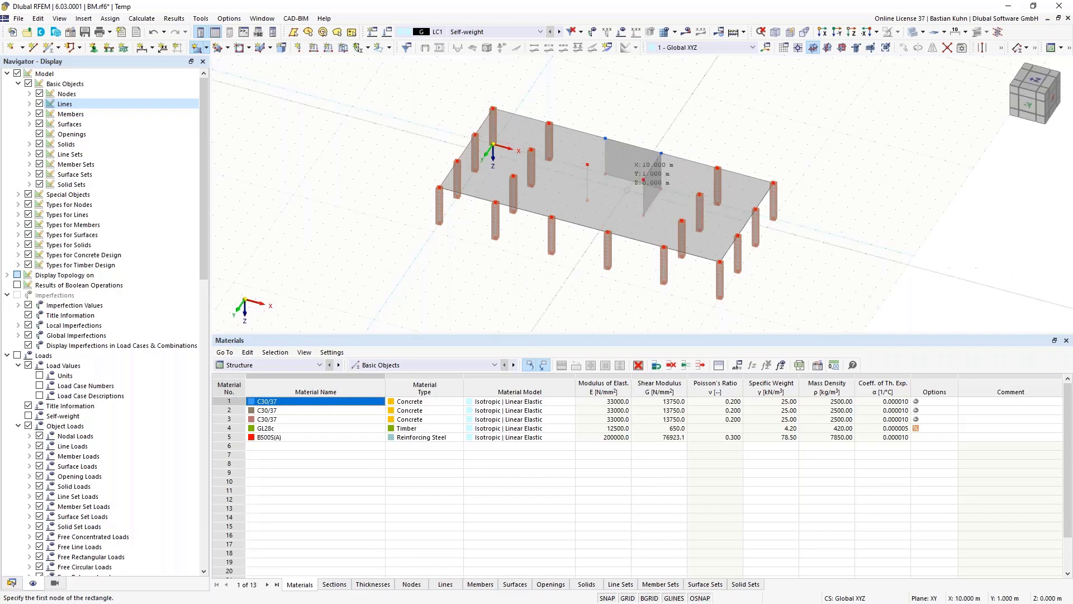
click(587, 165)
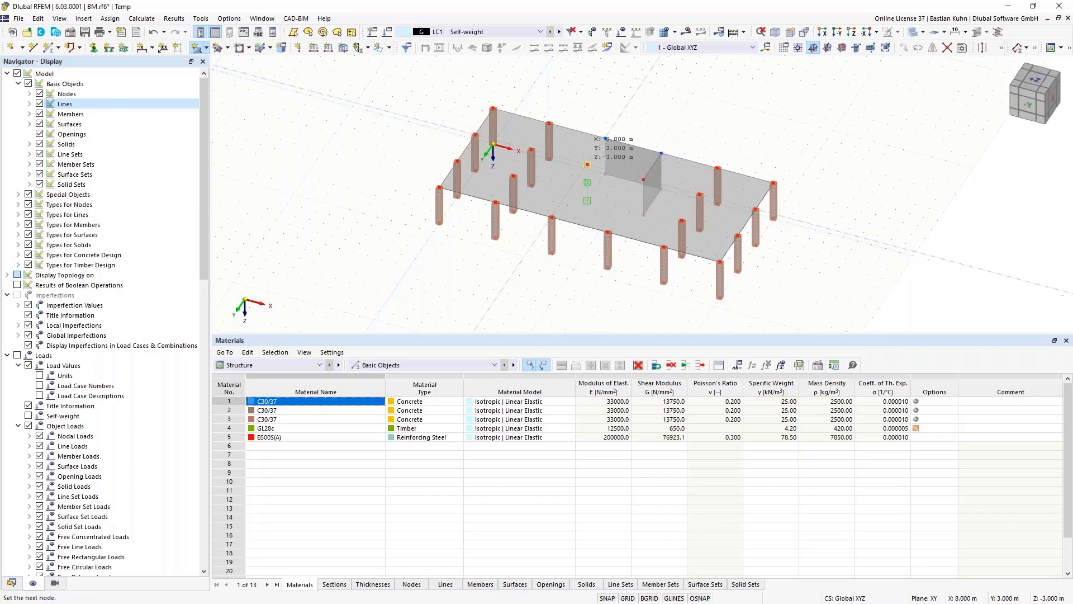
click(589, 186)
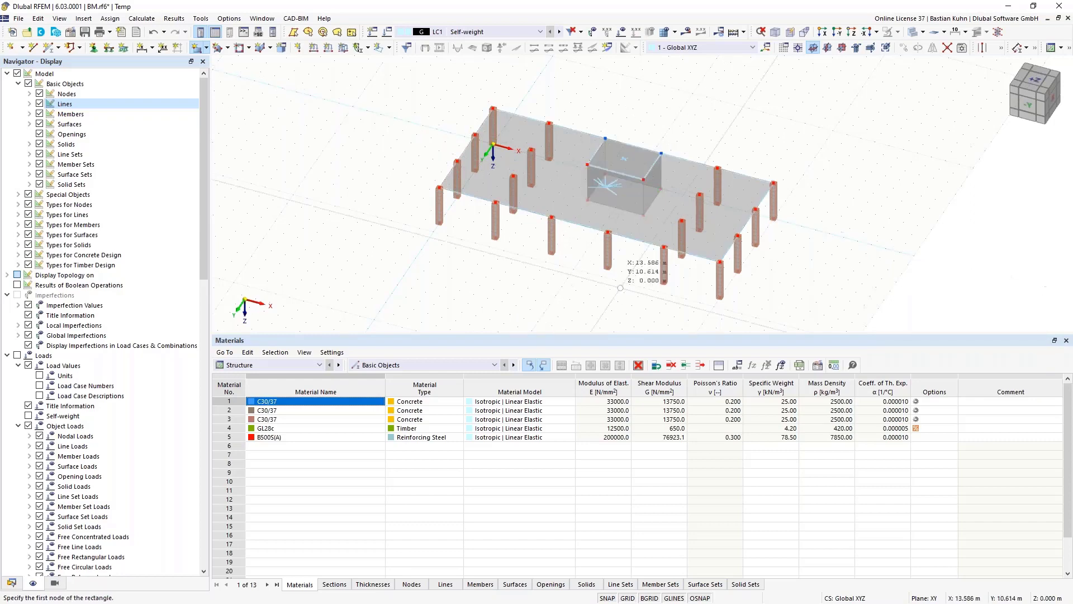
Divide the bottom line of the core wall at Y 3 m using 2 intermediate nodes
middle_drag(603, 281, 587, 233)
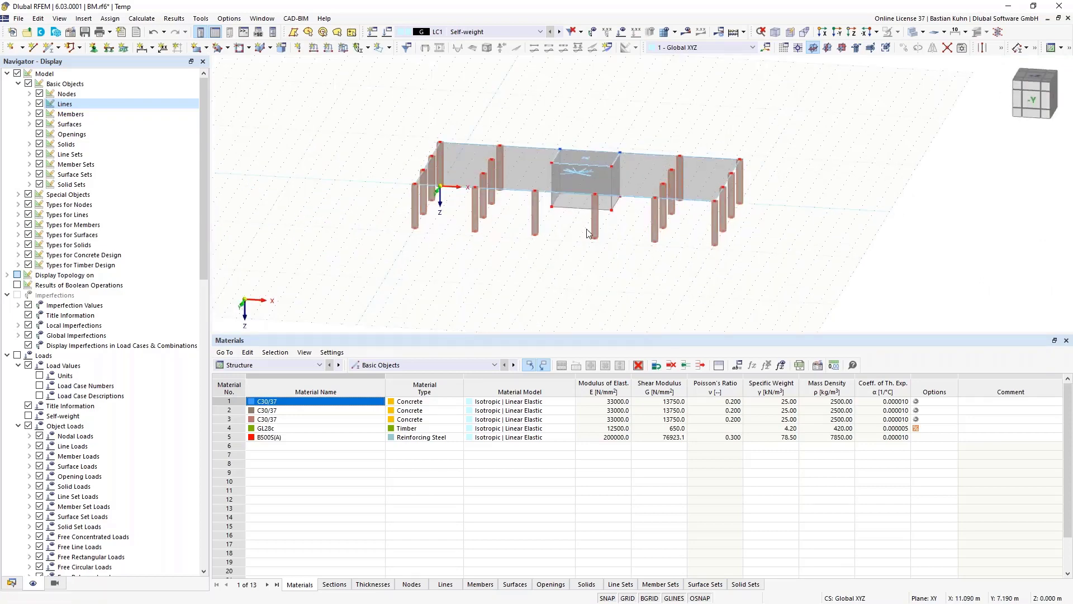
mouse_move(570, 228)
ctrl+middle_down()
mouse_move(551, 259)
mouse_move(520, 267)
mouse_move(587, 237)
ctrl+middle_up()
scroll(587, 237, up, 5)
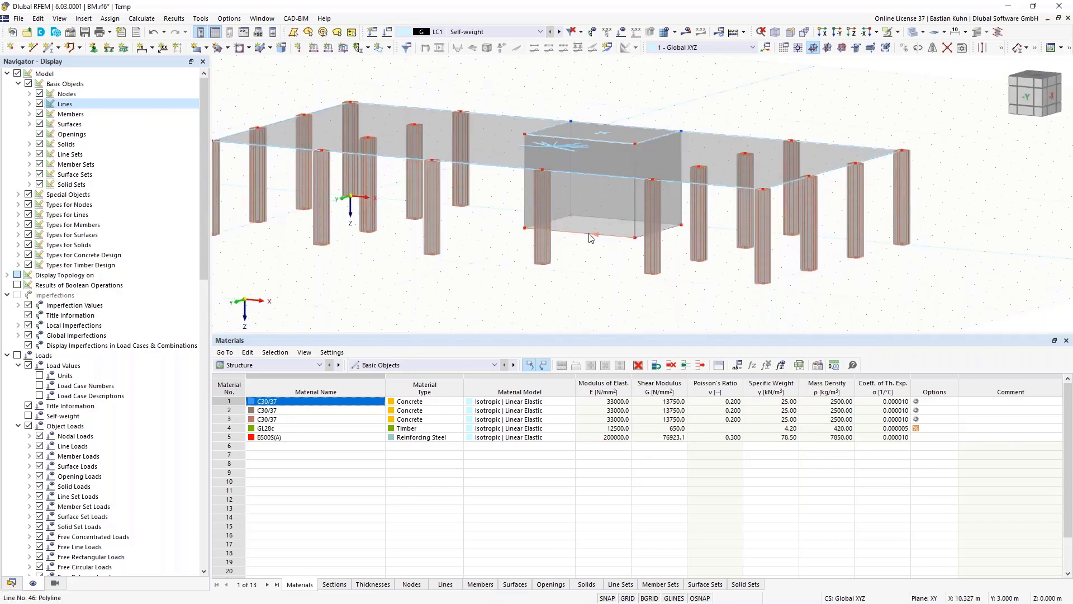
right_click(604, 237)
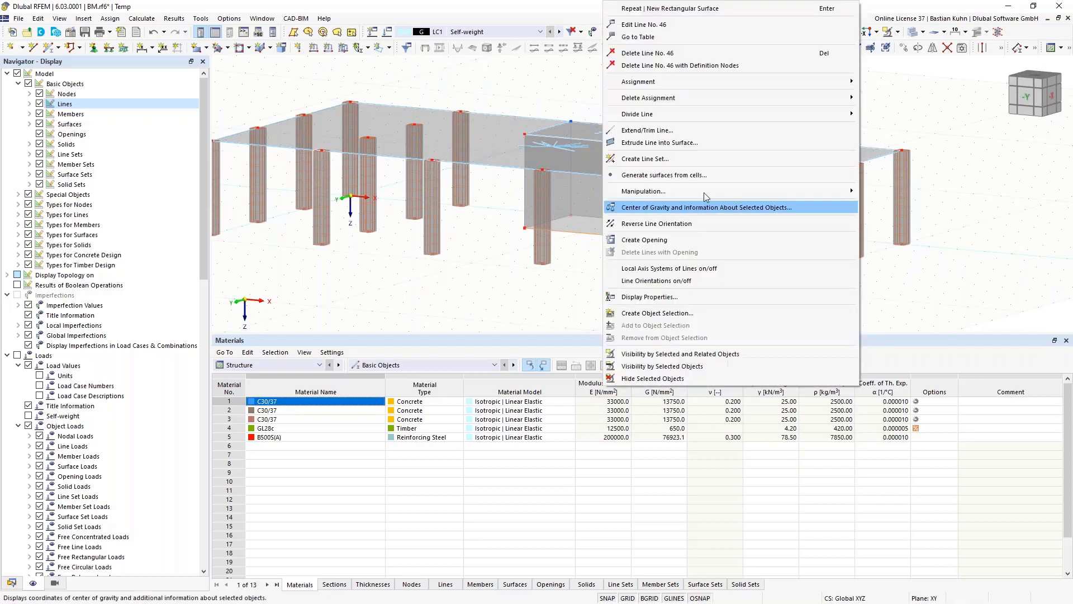
mouse_move(822, 114)
click(883, 116)
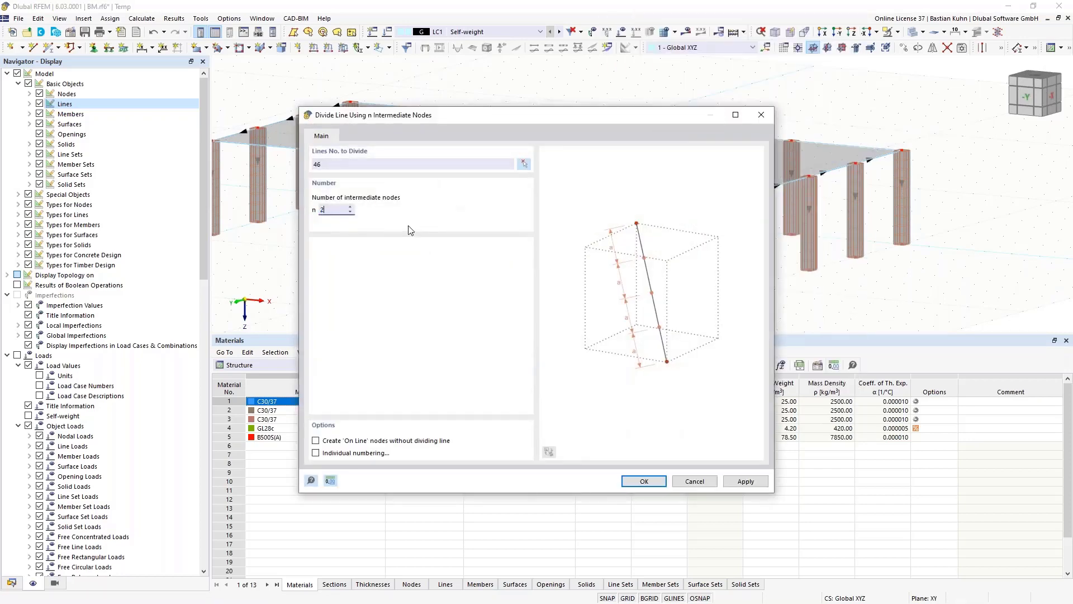
key(Return)
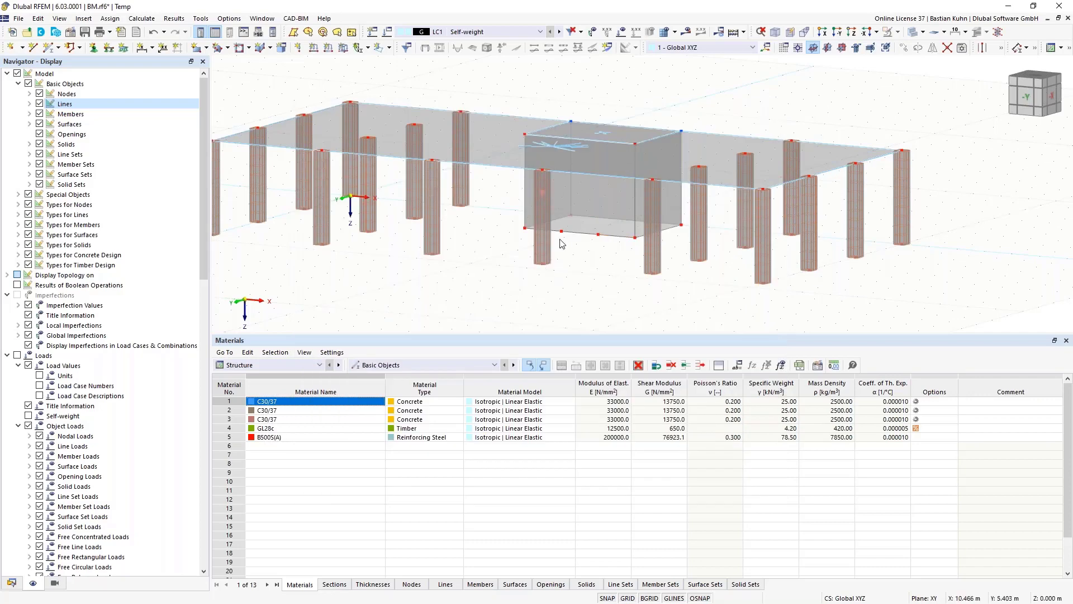
Move both intermediate nodes on the wall's bottom line outward along X, setting the X-coordinate of node 47 to 11 m
double_click(561, 232)
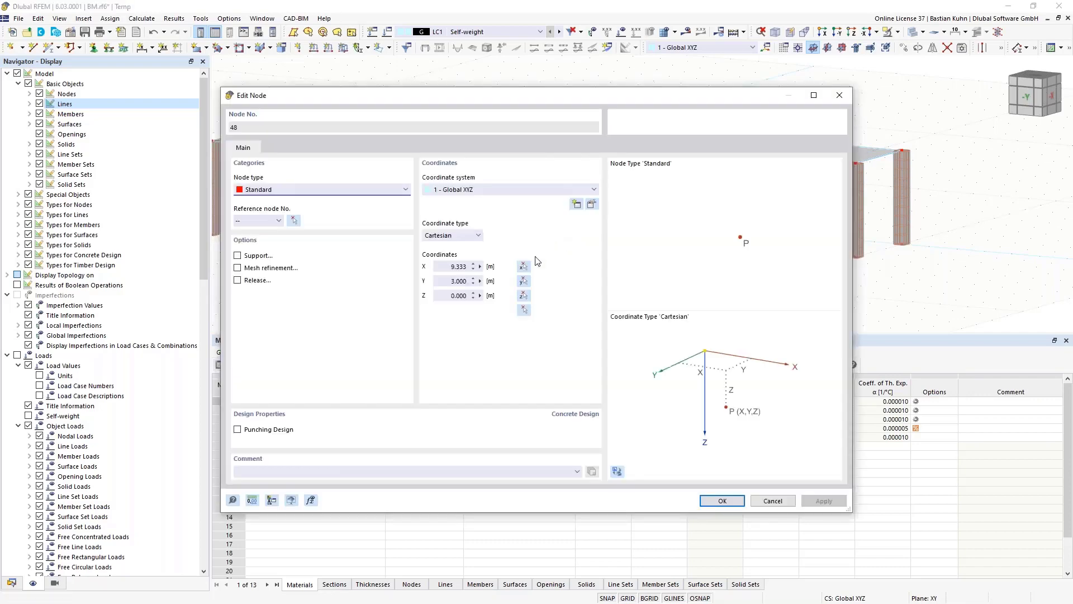
click(449, 266)
key(Return)
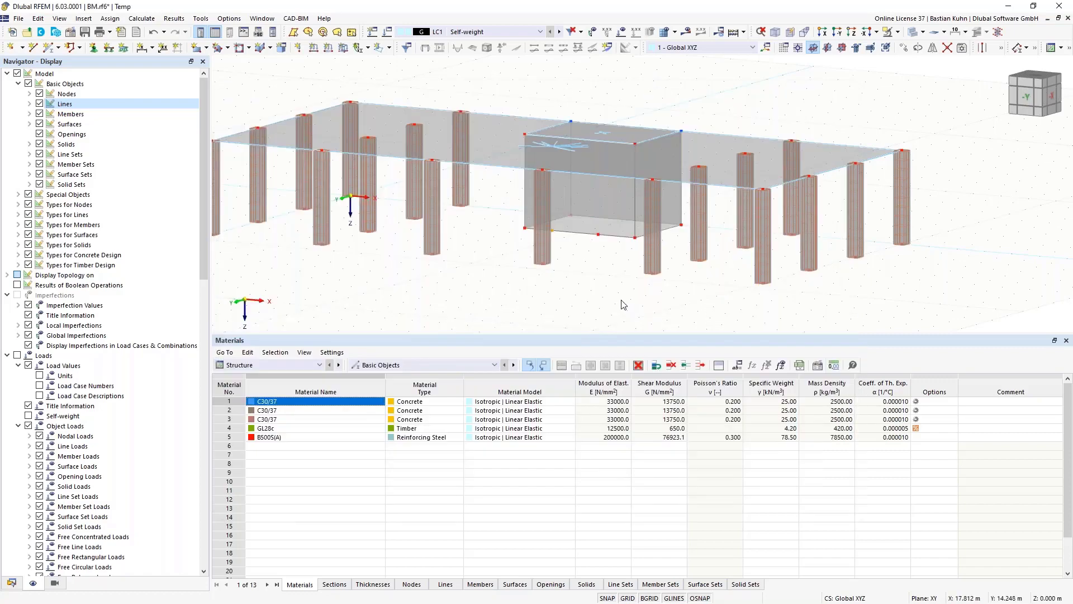
double_click(598, 236)
click(455, 267)
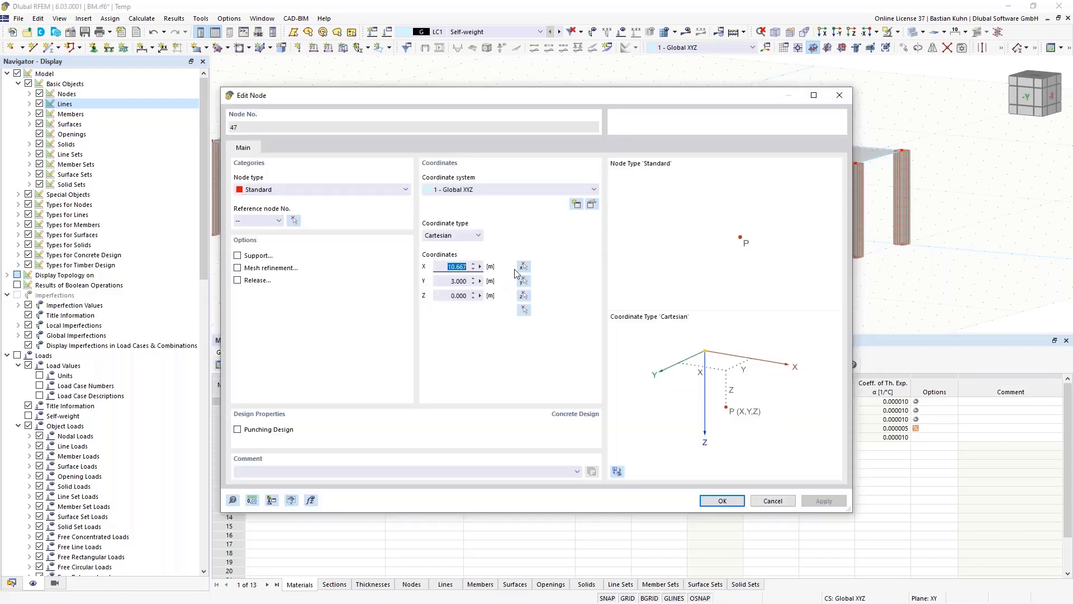
text(11)
key(Return)
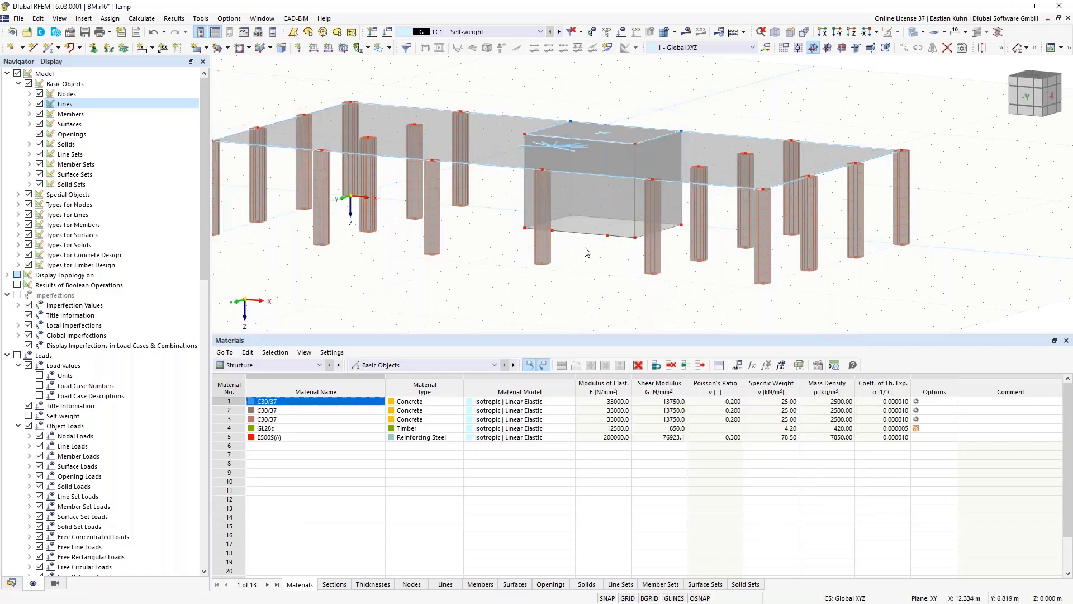
Copy the intermediate bottom node at X 11 m on the core wall by -2.5 m in Z, with step links switched off
mouse_move(585, 236)
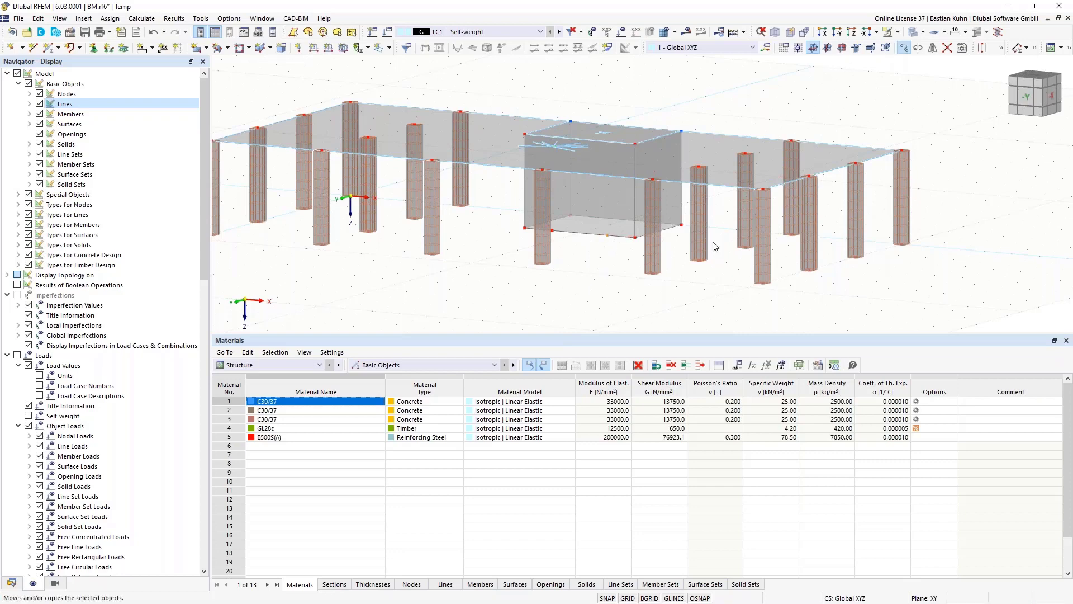
click(904, 47)
click(388, 367)
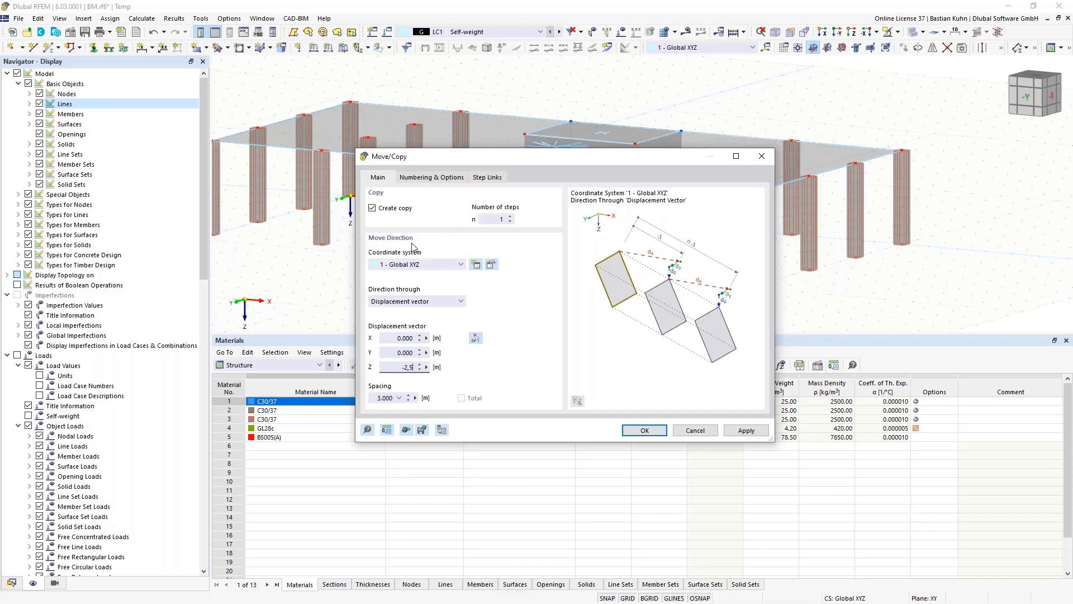
click(429, 178)
click(372, 320)
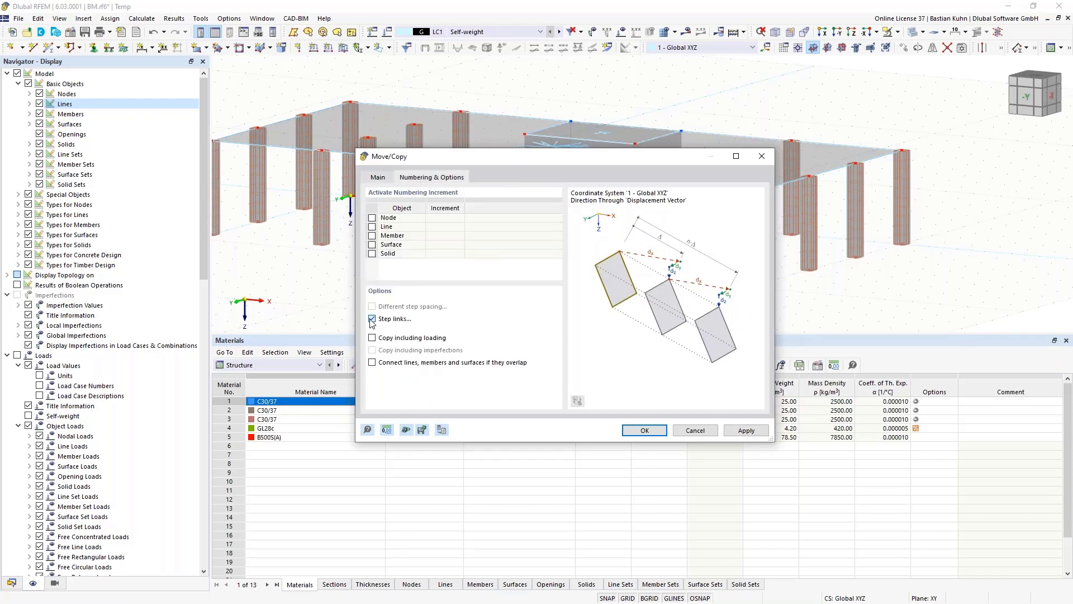
click(629, 432)
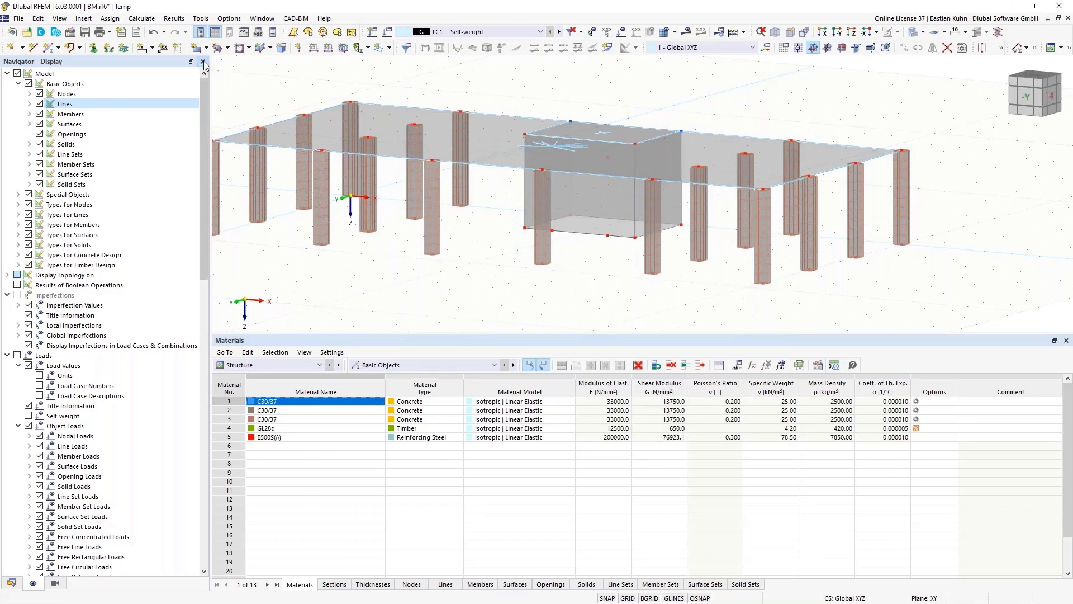
Create a rectangular opening in the core wall from its other intermediate bottom node to the copied node at X 11 m, Z -2.5 m
click(239, 47)
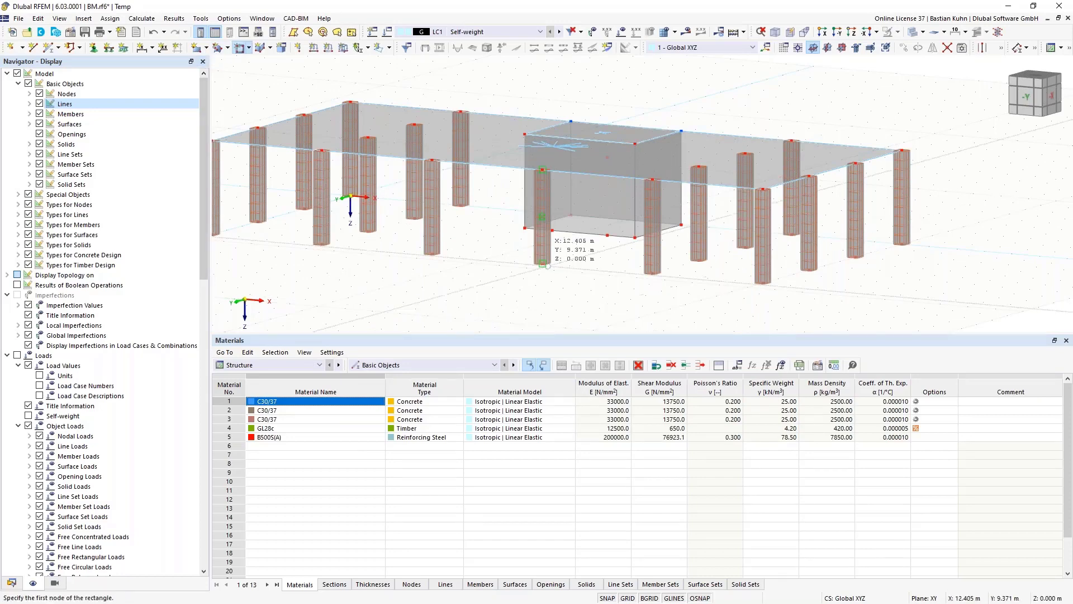
click(552, 230)
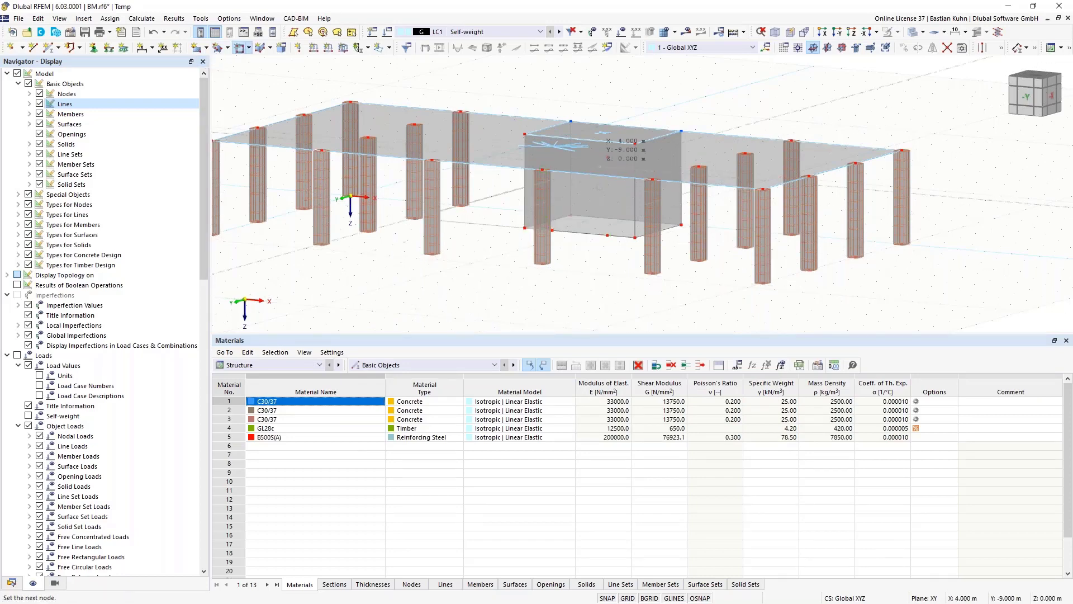
click(597, 265)
key(Escape)
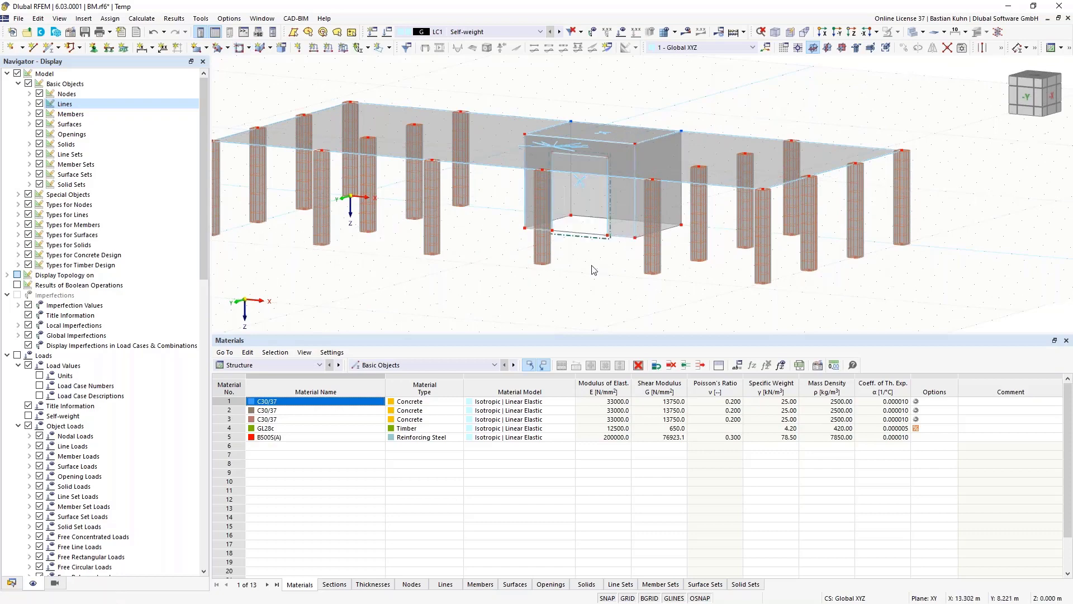
middle_drag(600, 253, 623, 149)
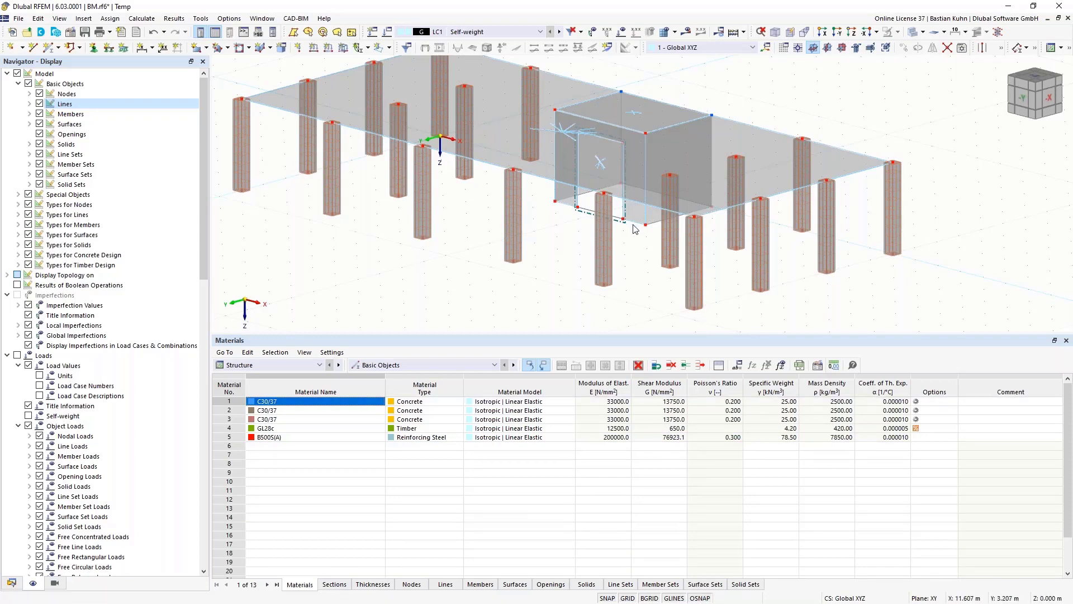
Draw 0.5 m vertical lines from both upper opening corners to the wall's top edge with perpendicular snapping, and connect the lines around the core's upper edges
ctrl+middle_drag(640, 270, 608, 178)
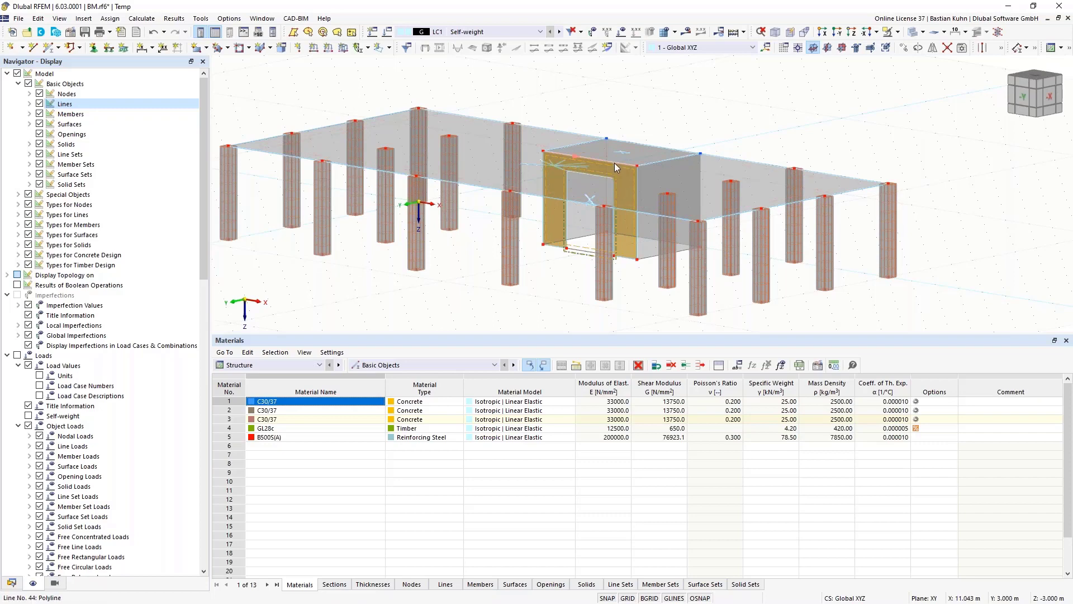
right_click(699, 601)
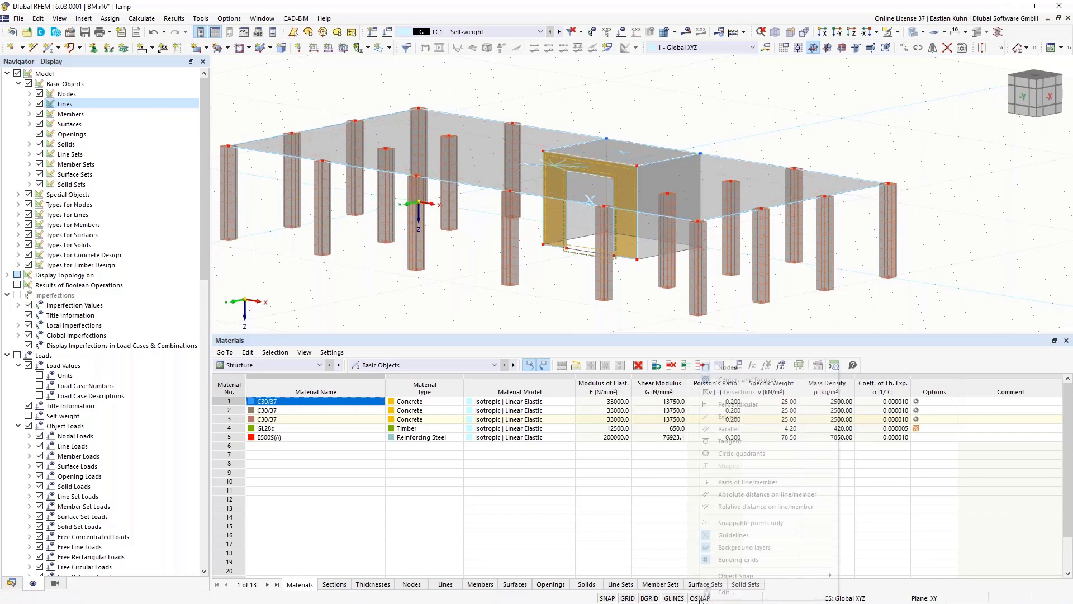
click(751, 409)
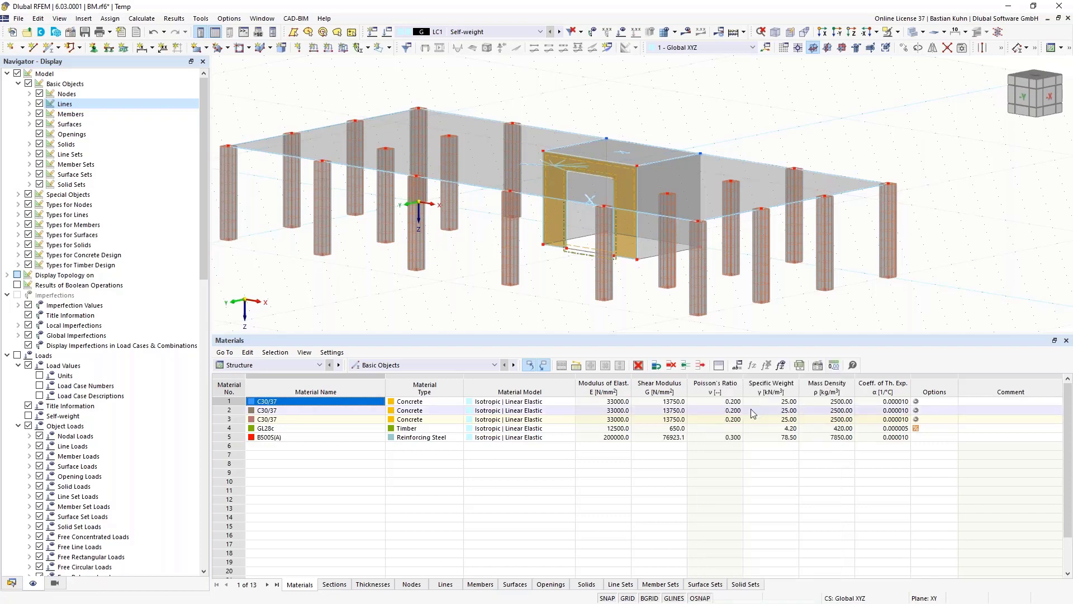
click(32, 53)
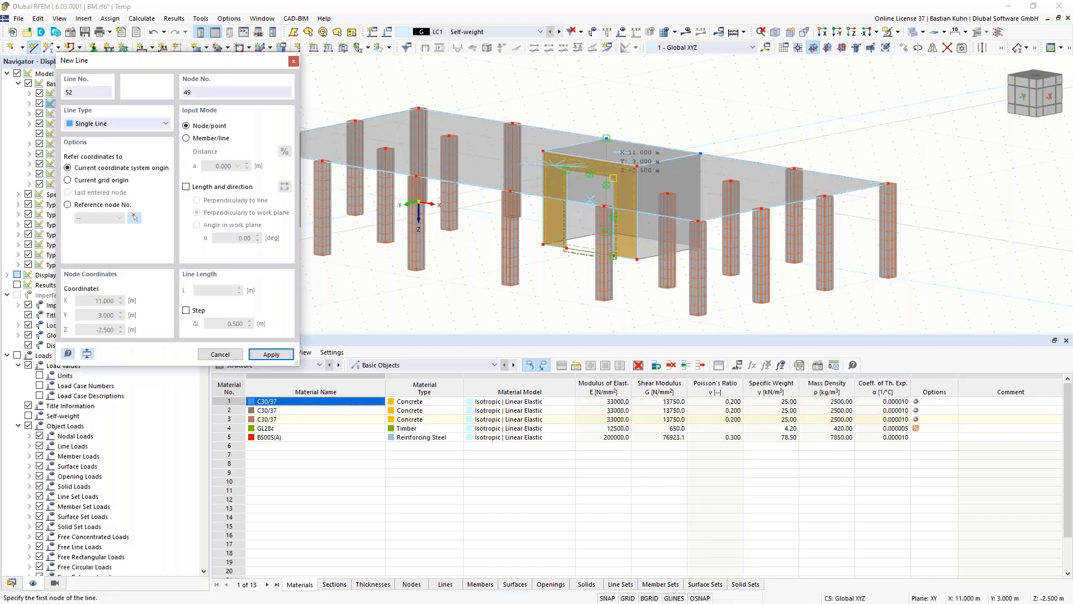
click(614, 178)
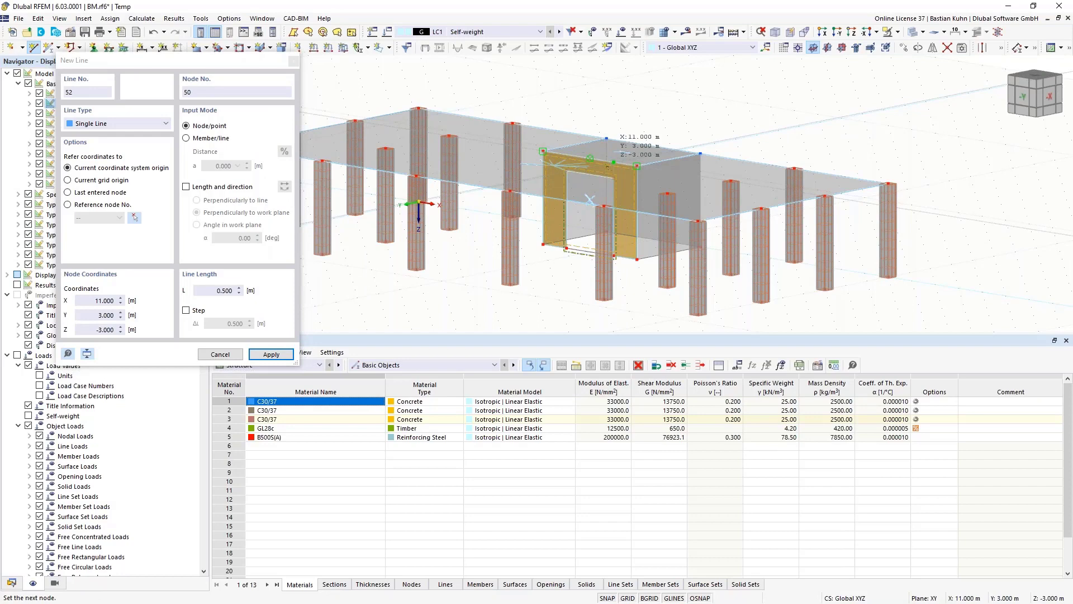
click(607, 151)
scroll(607, 151, up, 2)
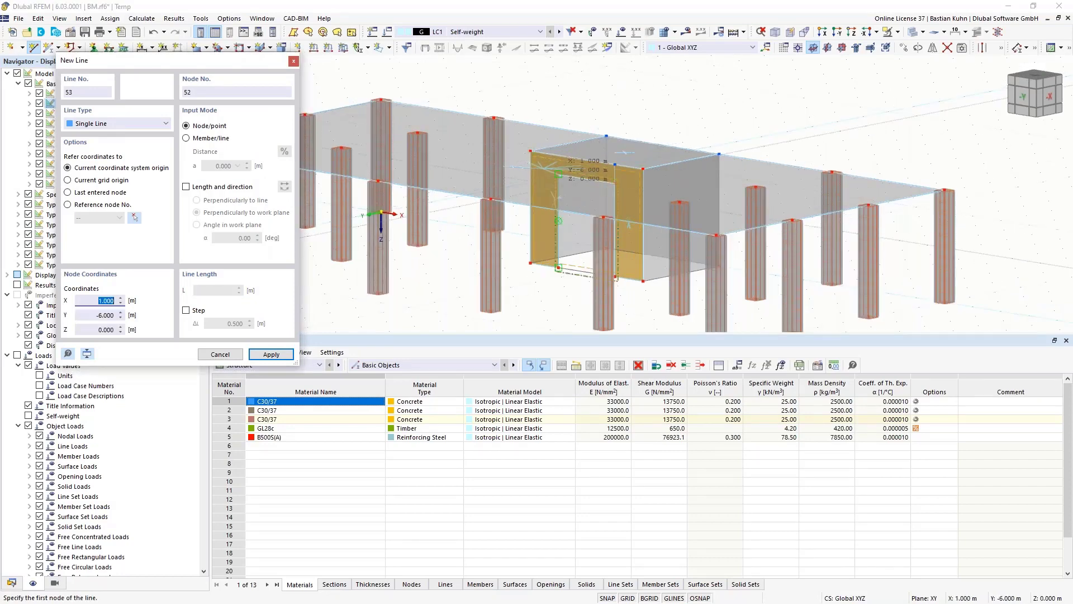
click(557, 159)
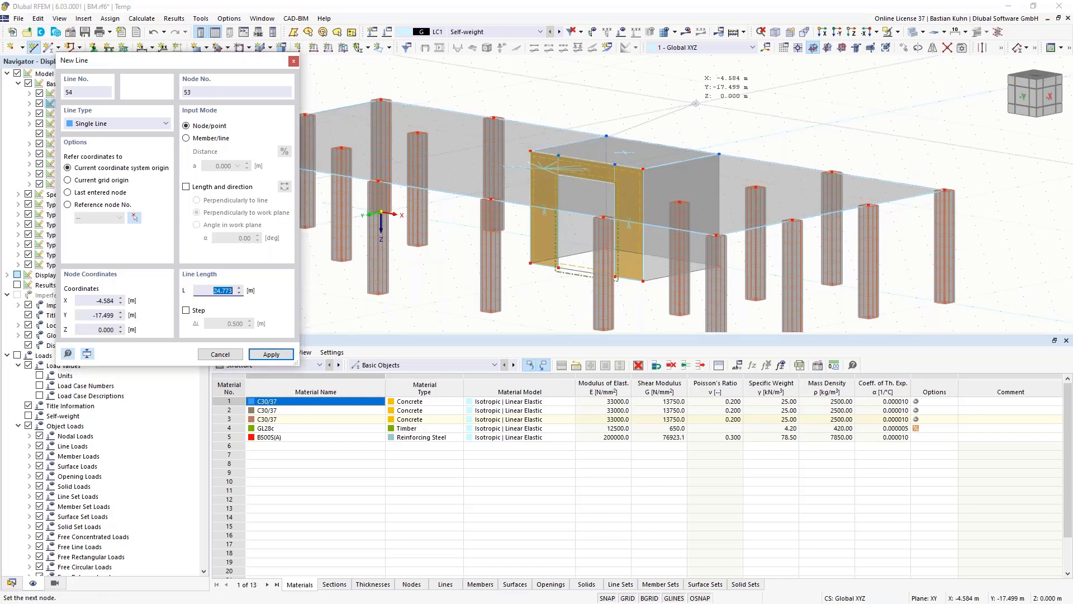
key(Escape)
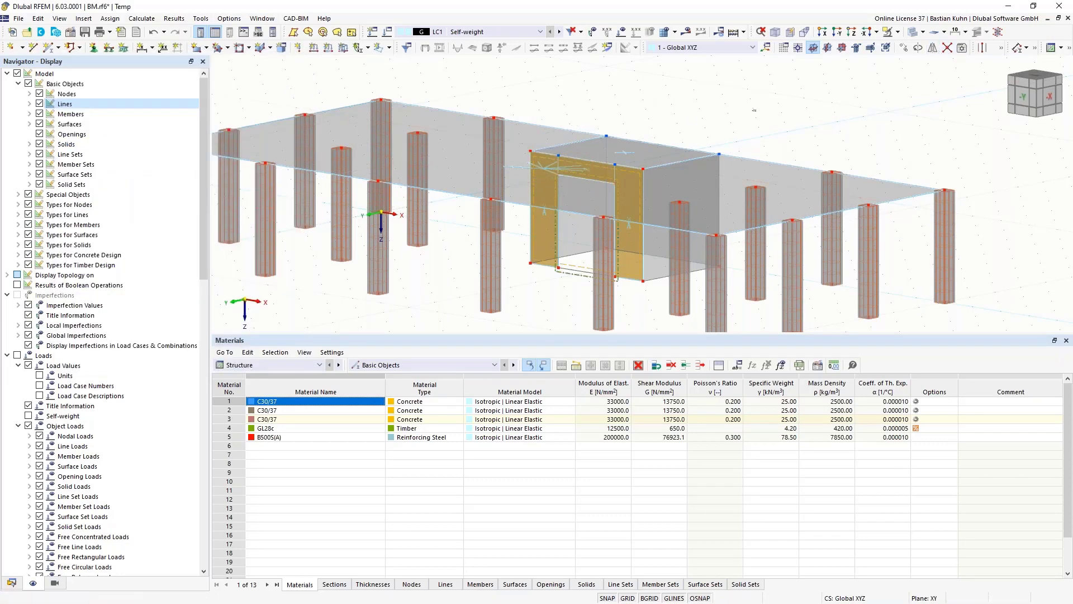
drag(757, 109, 510, 213)
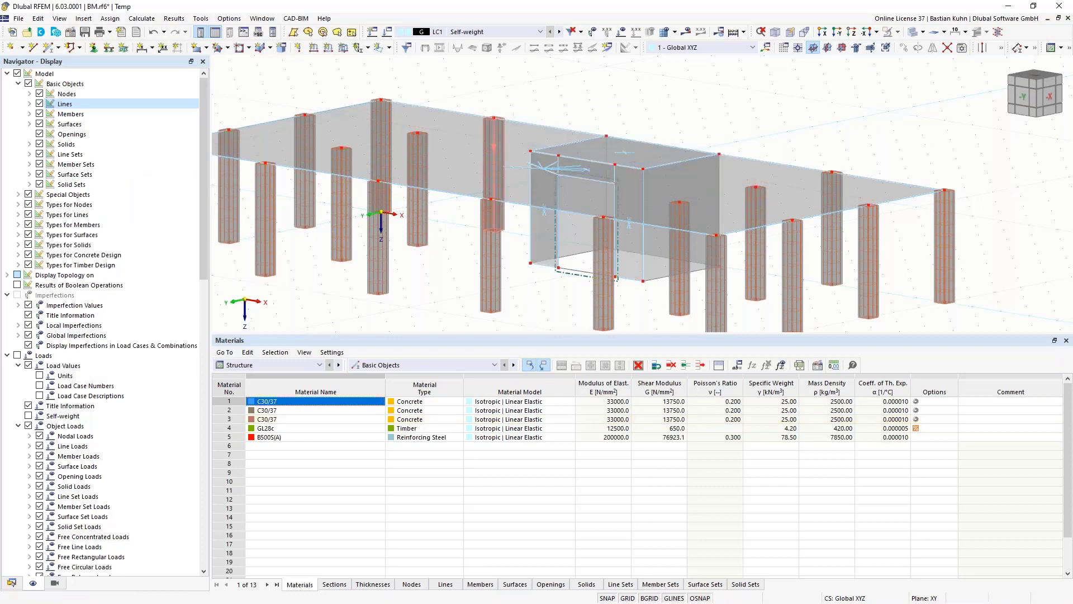
key(Escape)
Set nodal support No. 1 to restrain all three translations and all three rotations, and start its graphical assignment
click(92, 48)
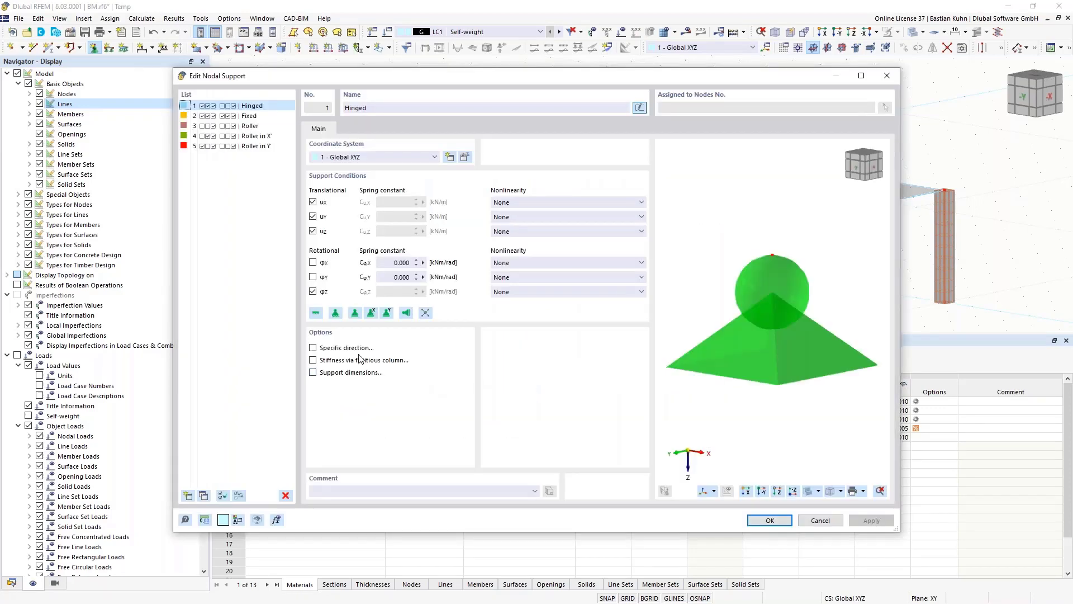
click(316, 312)
click(760, 523)
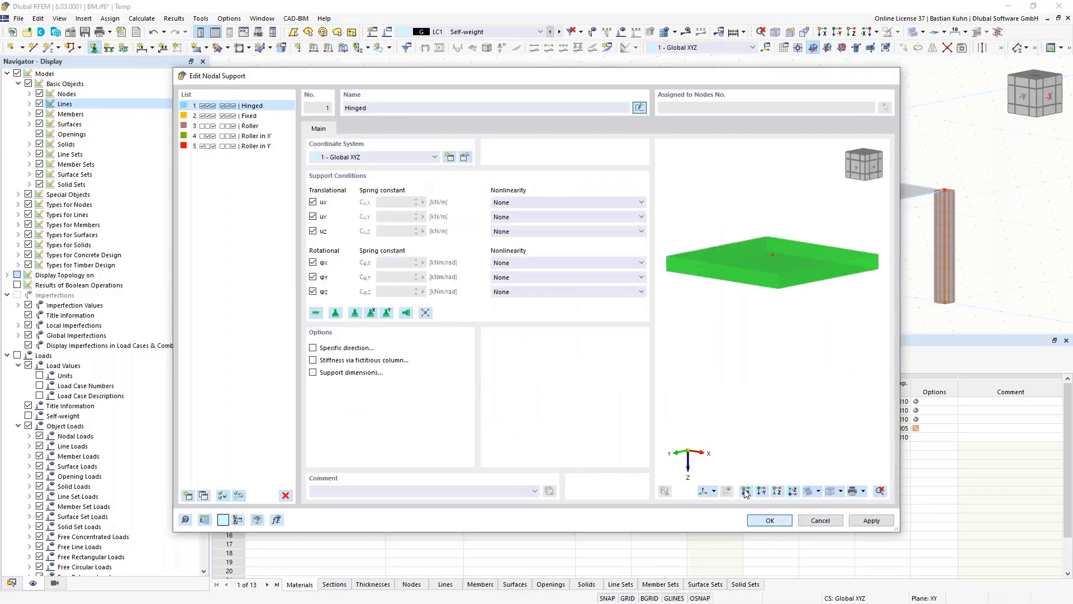
click(610, 428)
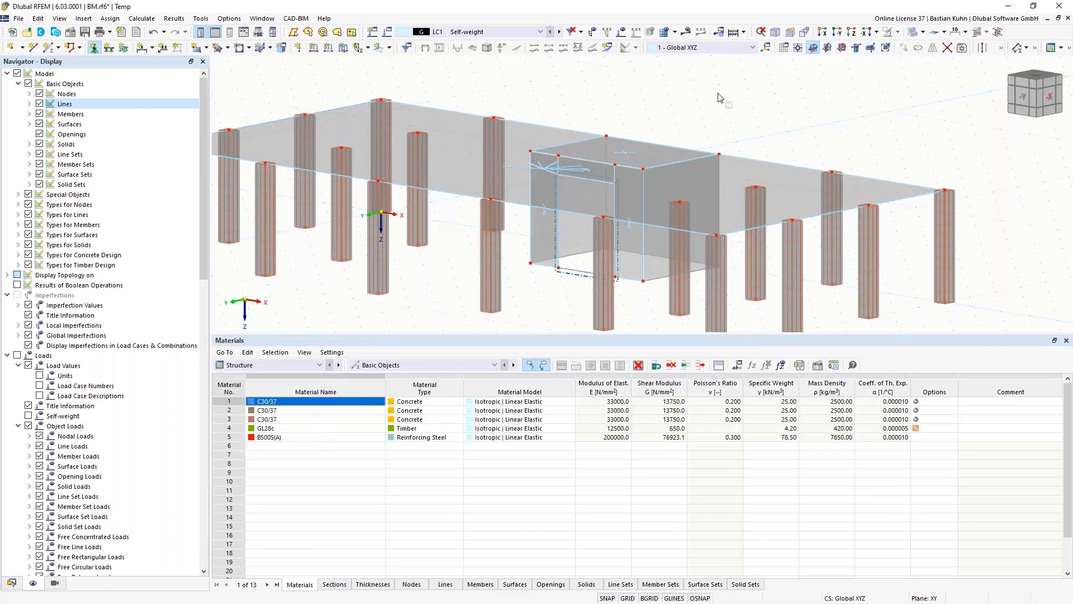
Assign nodal support No. 1 to the base nodes of all columns on both sides of the core
click(837, 34)
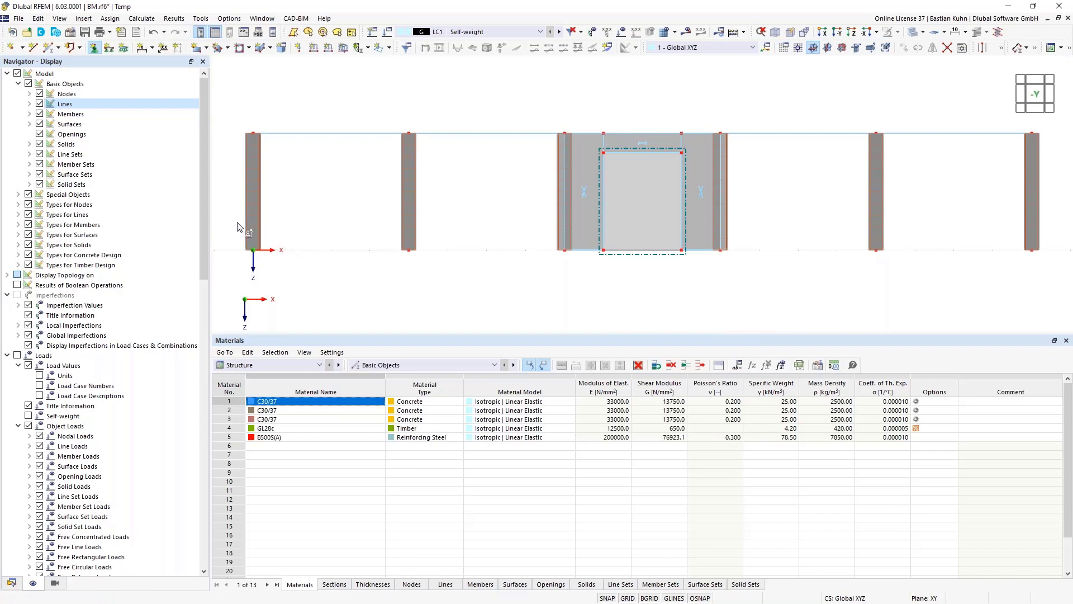
drag(235, 222, 572, 307)
drag(828, 226, 1050, 300)
ctrl+middle_drag(843, 284, 641, 264)
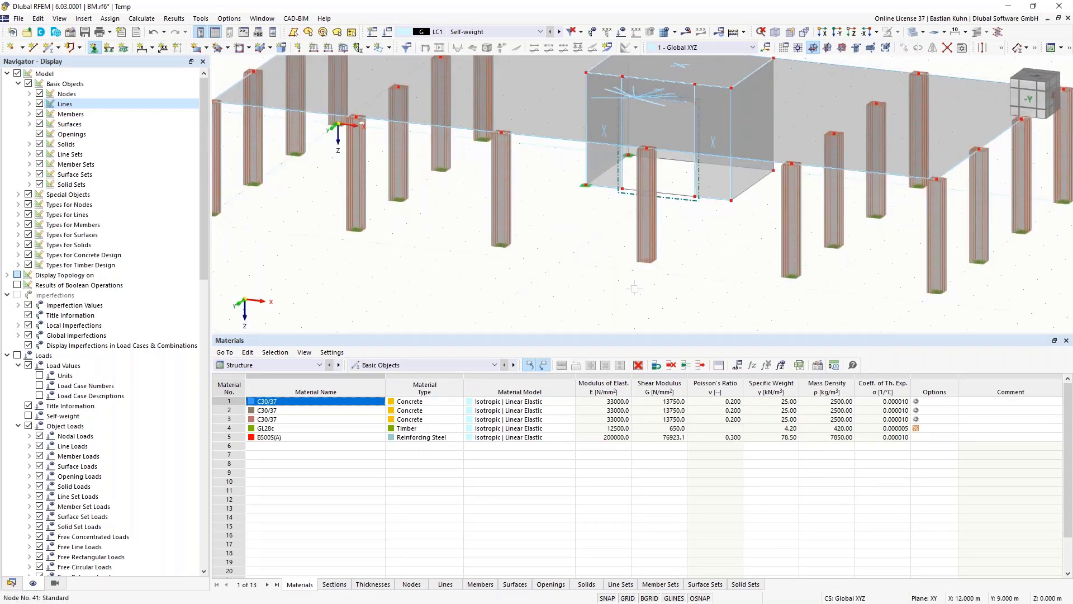
key(Escape)
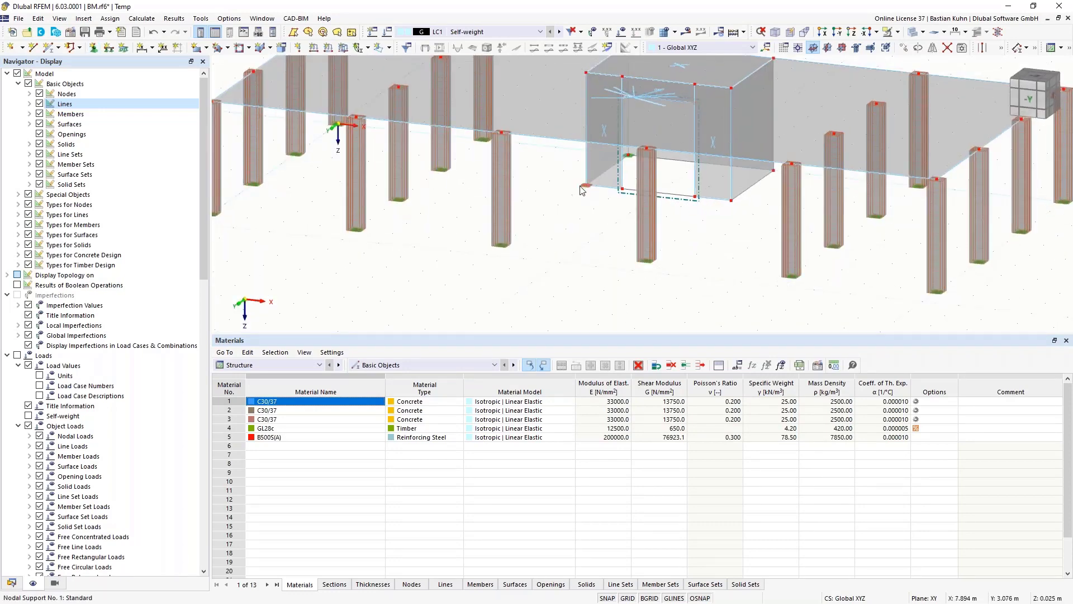
Remove the nodal supports from the core's two base corners at X 8 m and enlarge the displayed nodal support symbols
right_click(502, 251)
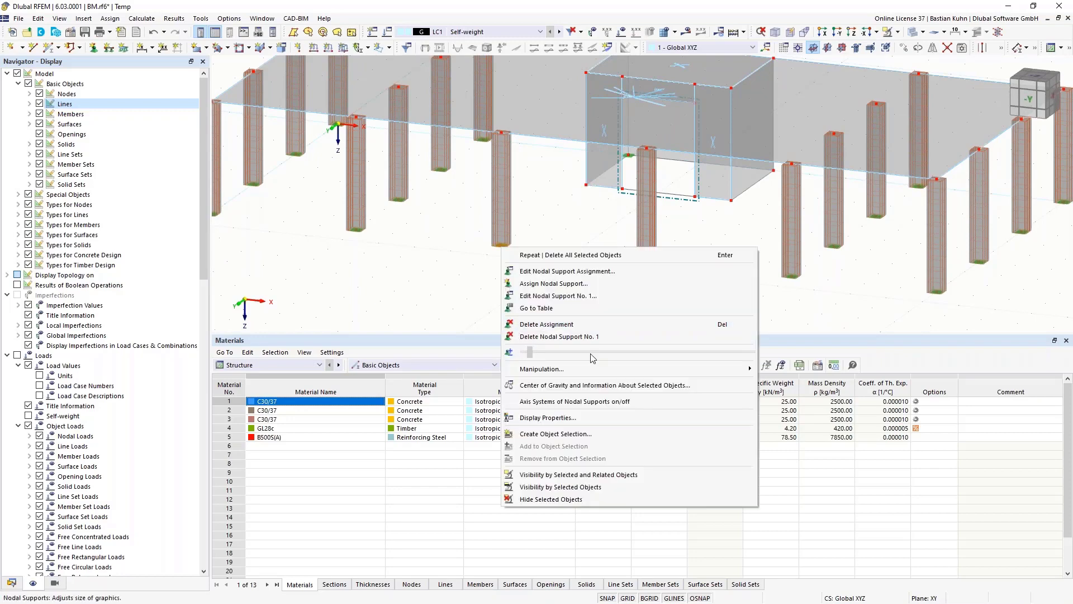
mouse_move(594, 352)
mouse_down()
mouse_move(615, 353)
mouse_move(589, 356)
mouse_up()
click(596, 206)
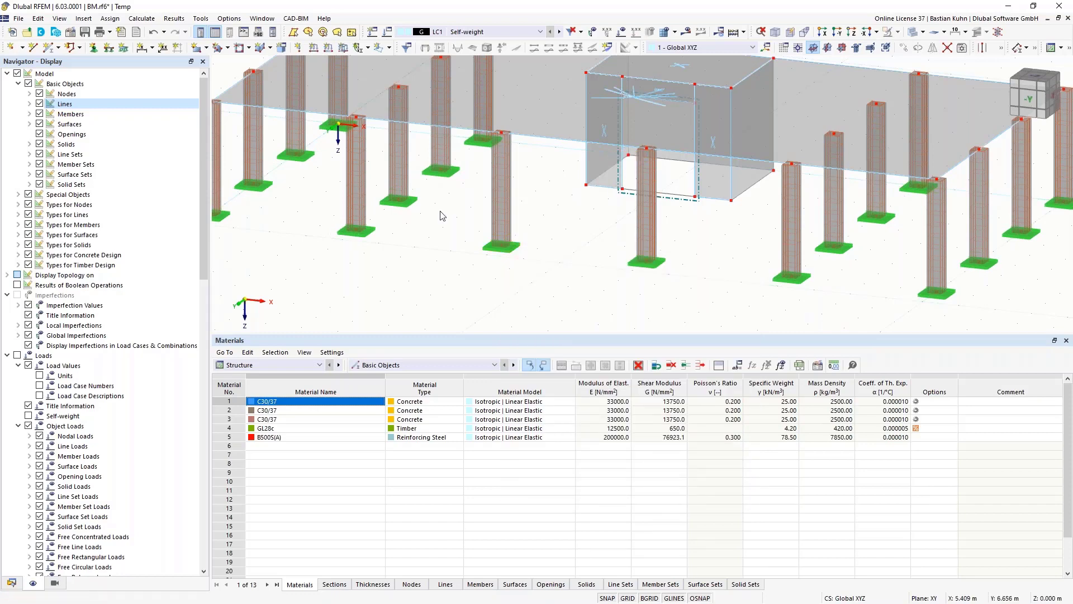
Set line support No. 1 (Hinged) to the Local xyz coordinate system, release its uy translation, and start its graphical assignment
click(109, 47)
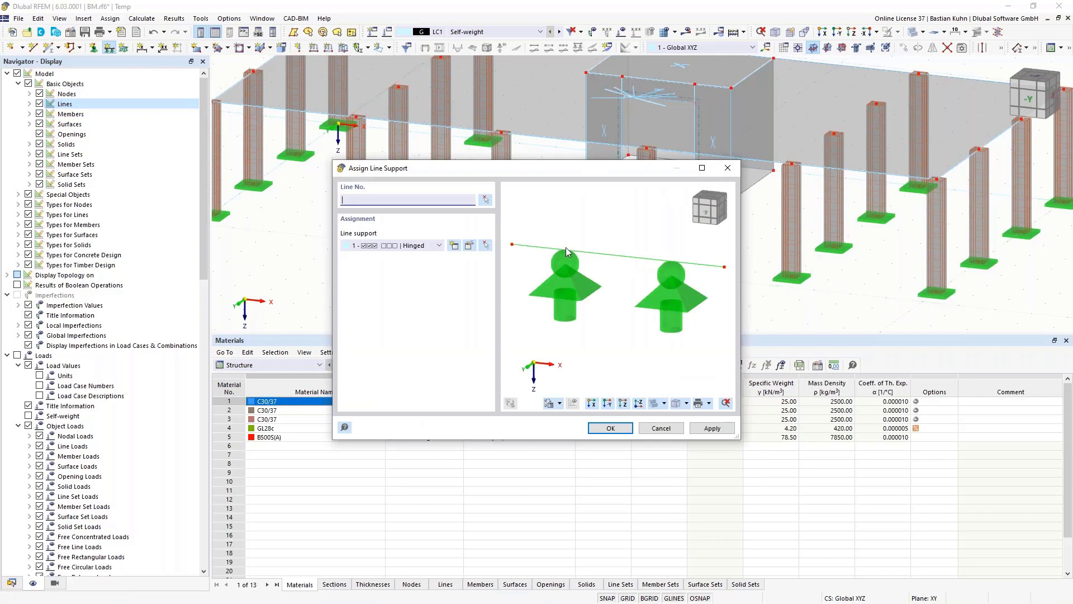
click(470, 246)
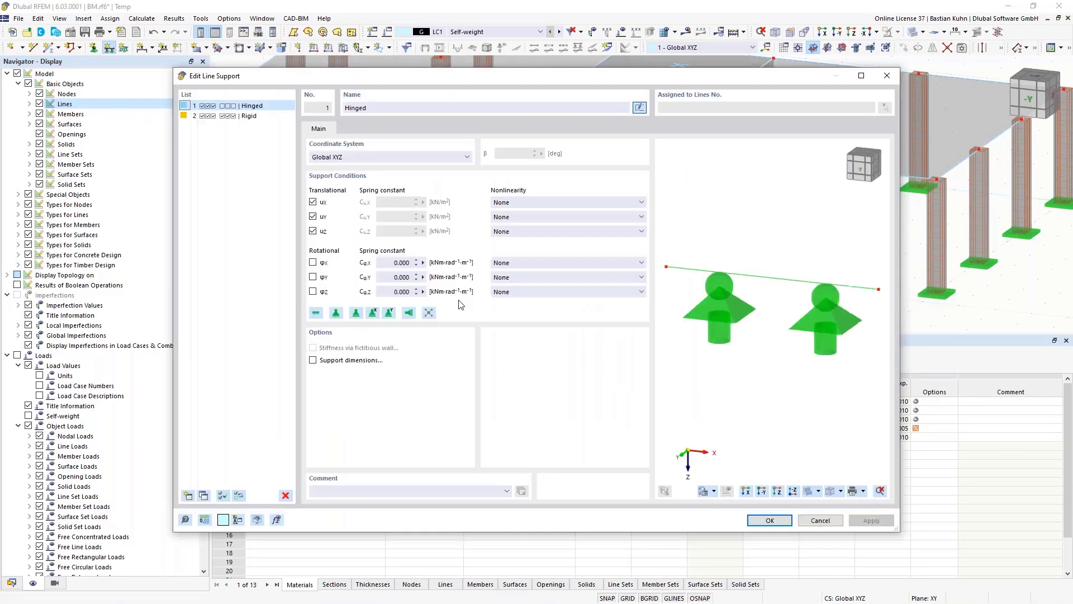
click(357, 157)
click(347, 176)
click(313, 217)
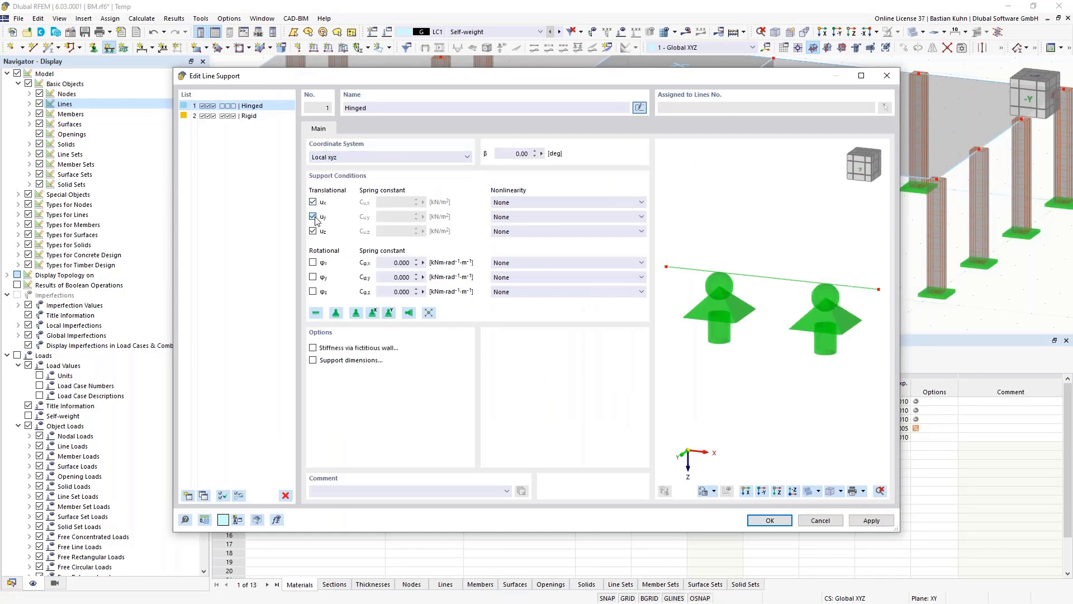
click(761, 523)
click(612, 427)
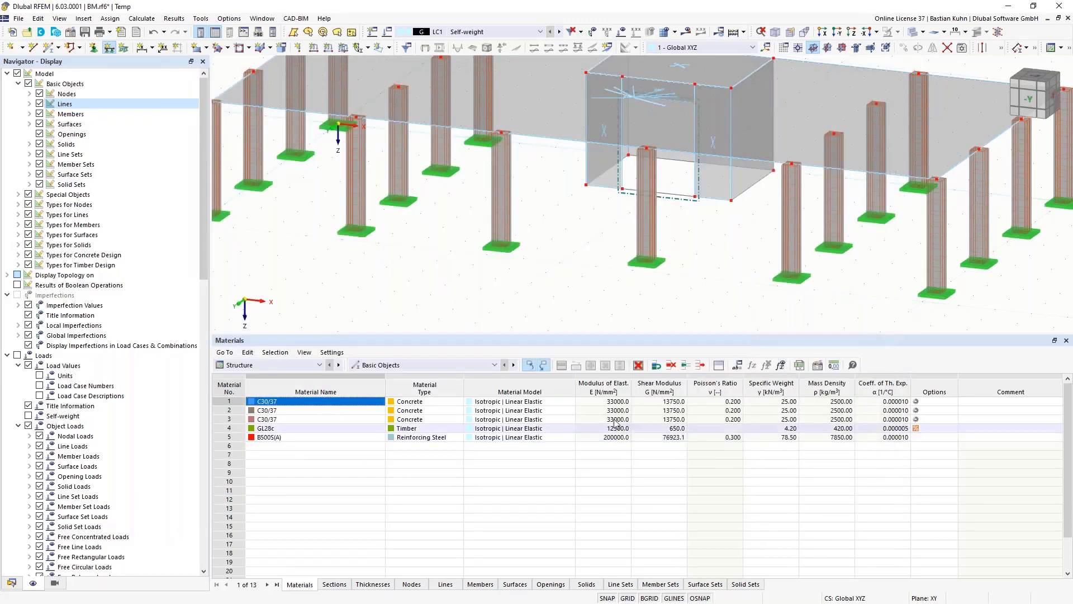
Assign line support No. 1 to the bottom lines of all core walls, leaving out the line under the opening
click(602, 190)
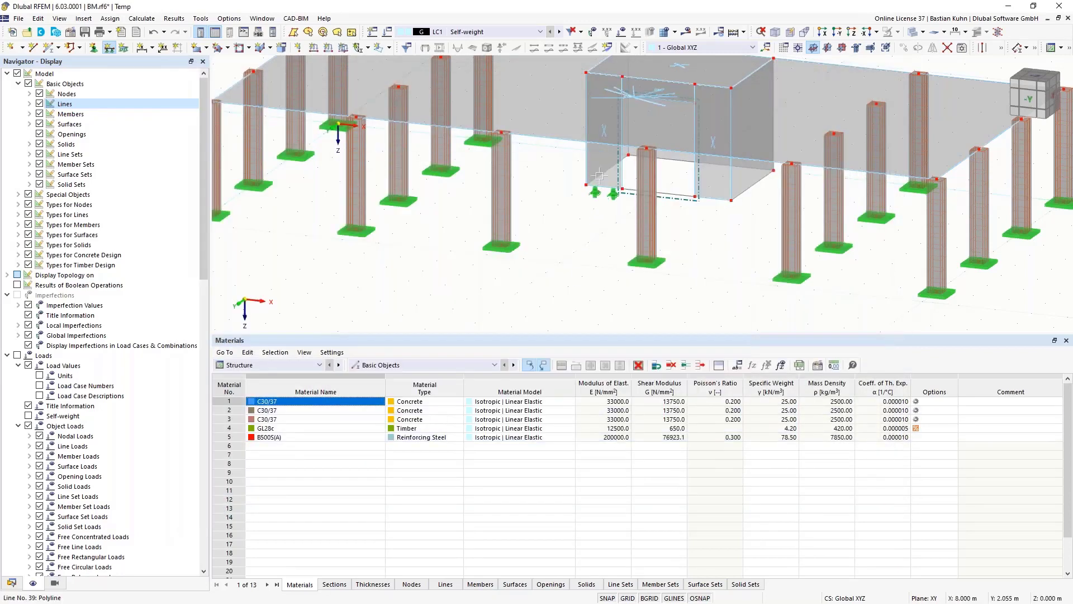
click(609, 173)
click(683, 165)
click(744, 192)
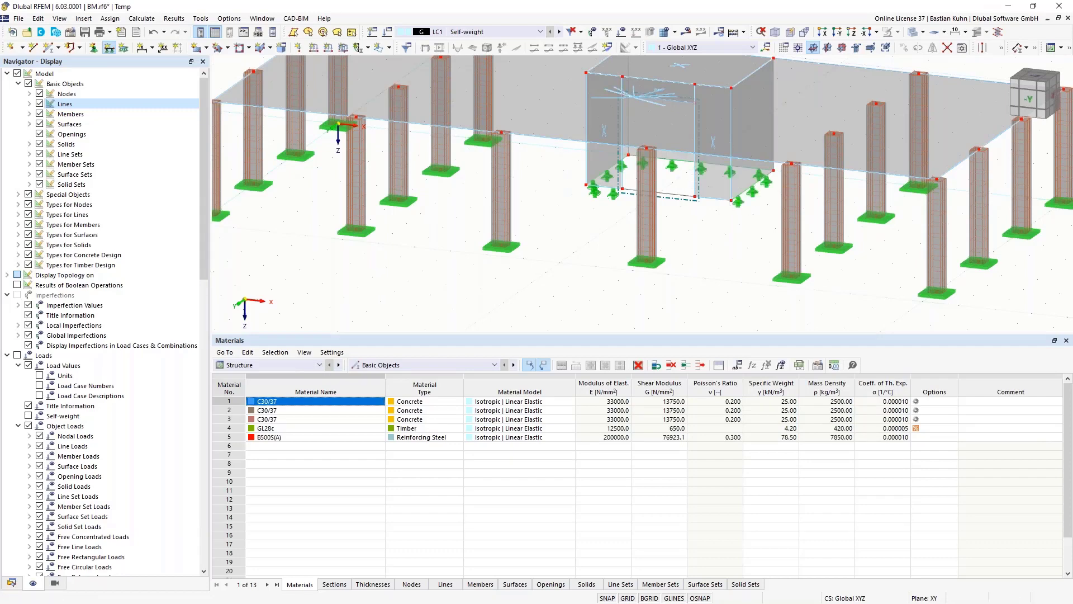
click(721, 199)
key(Escape)
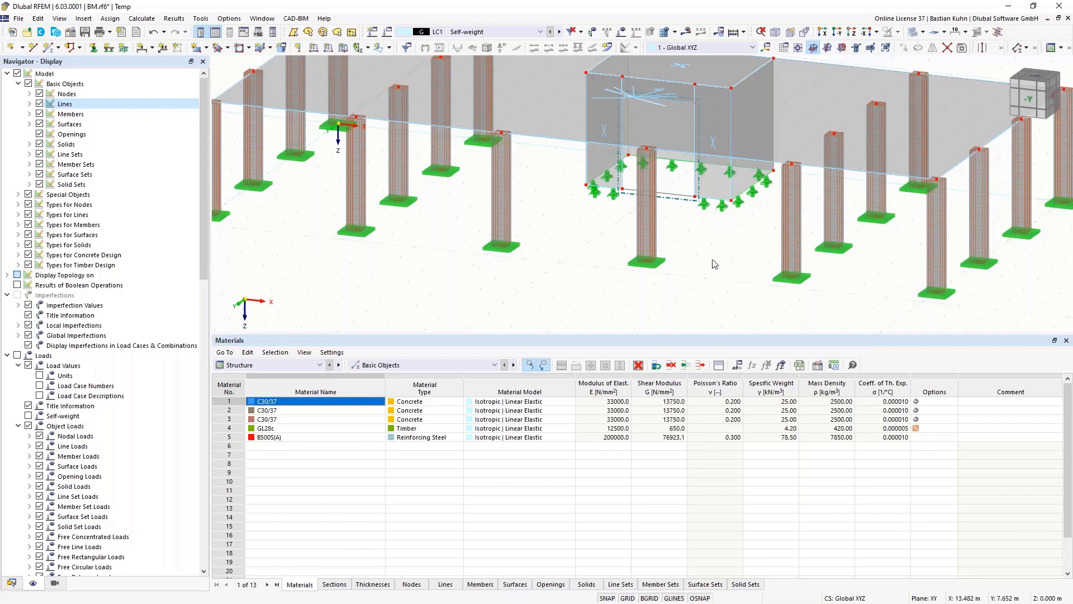
Copy the complete storey upward in 4 steps with a displacement vector of -3 m in Z
scroll(711, 274, down, 5)
ctrl+middle_drag(711, 274, 692, 298)
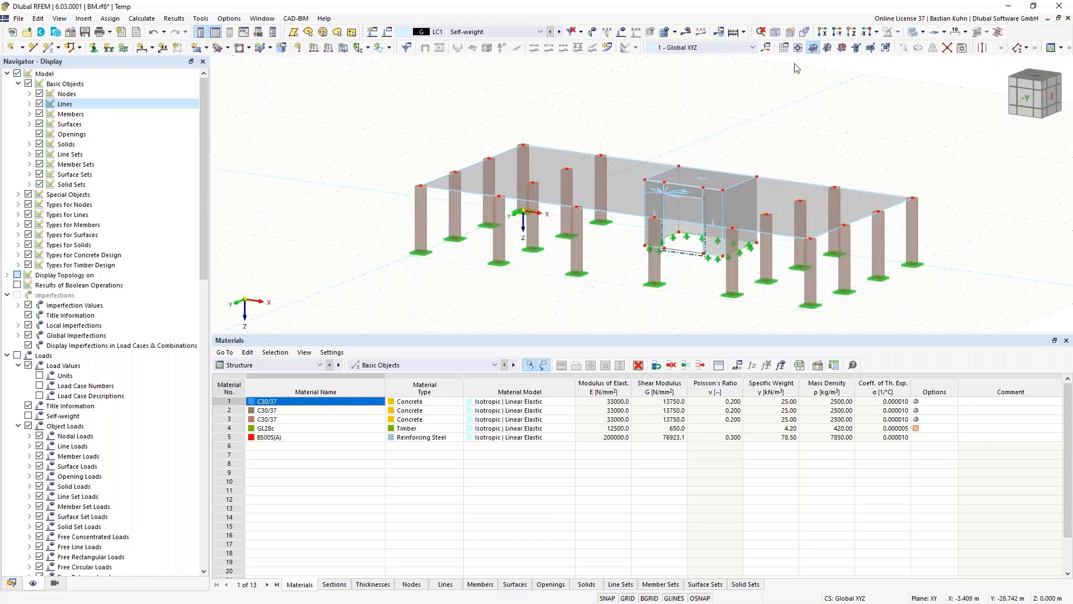
click(828, 47)
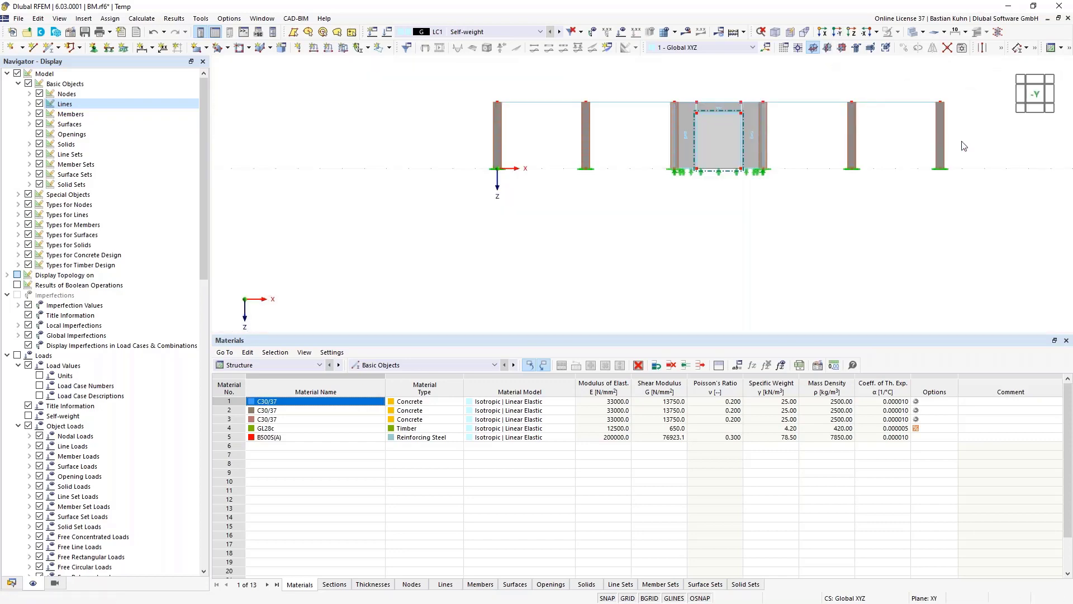
key(ctrl+a)
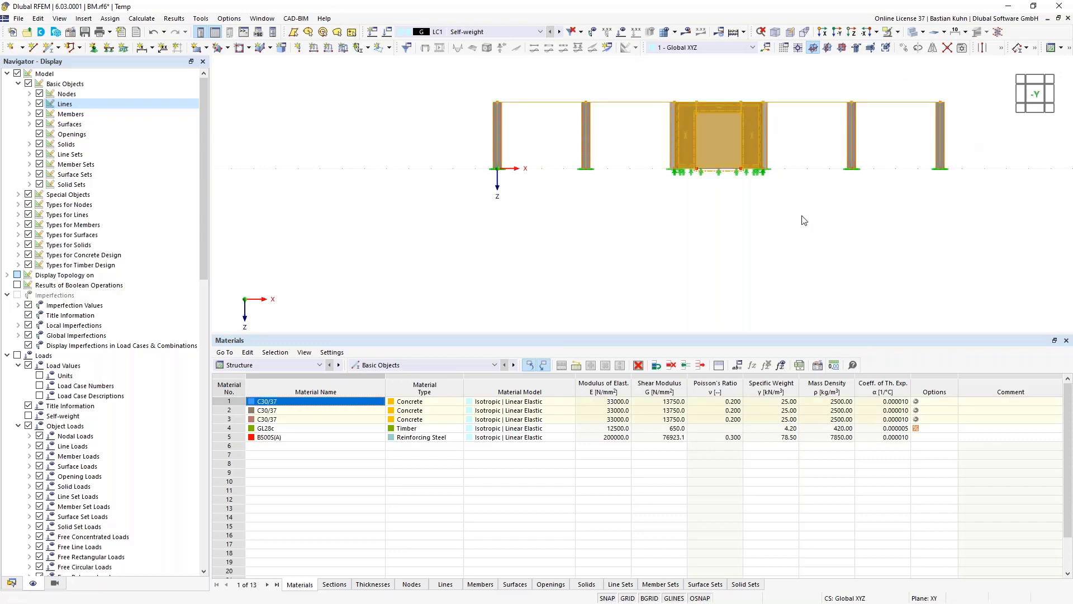
ctrl+middle_drag(765, 268, 736, 278)
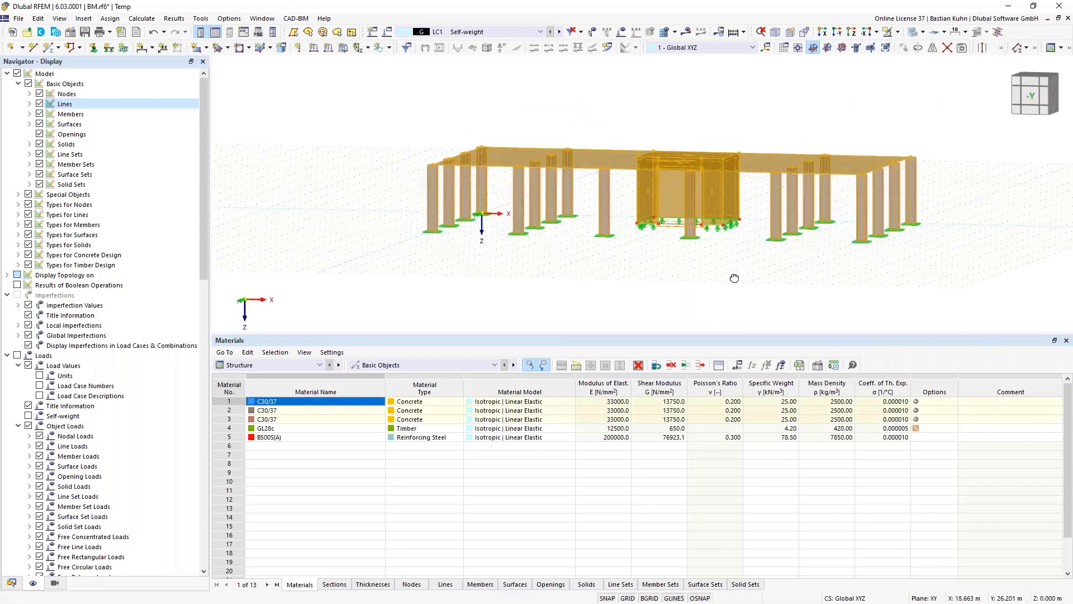
click(904, 47)
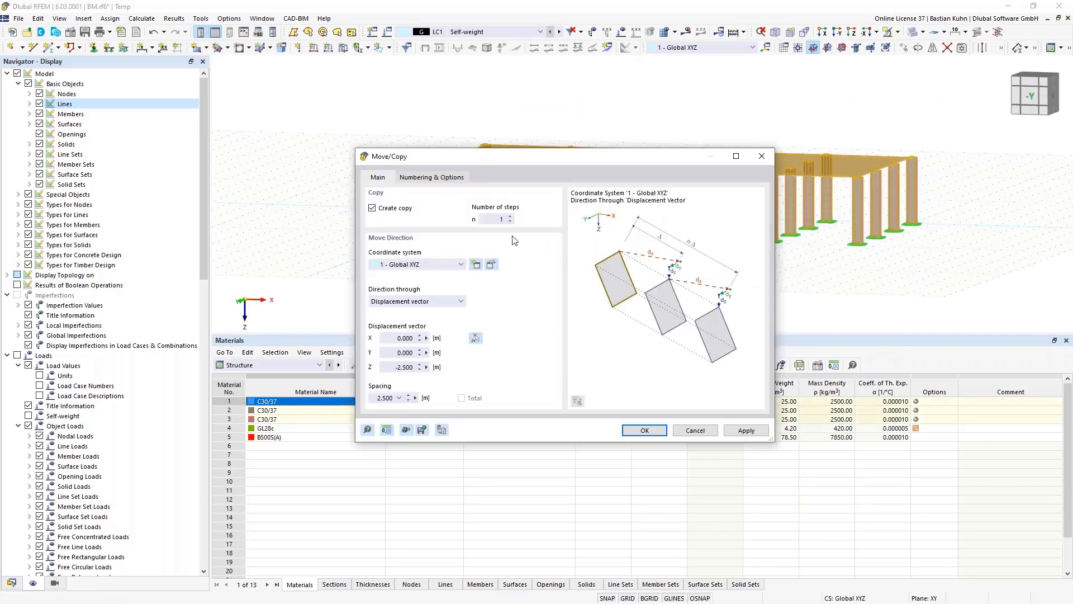
text(4)
click(397, 368)
text(-3)
click(633, 432)
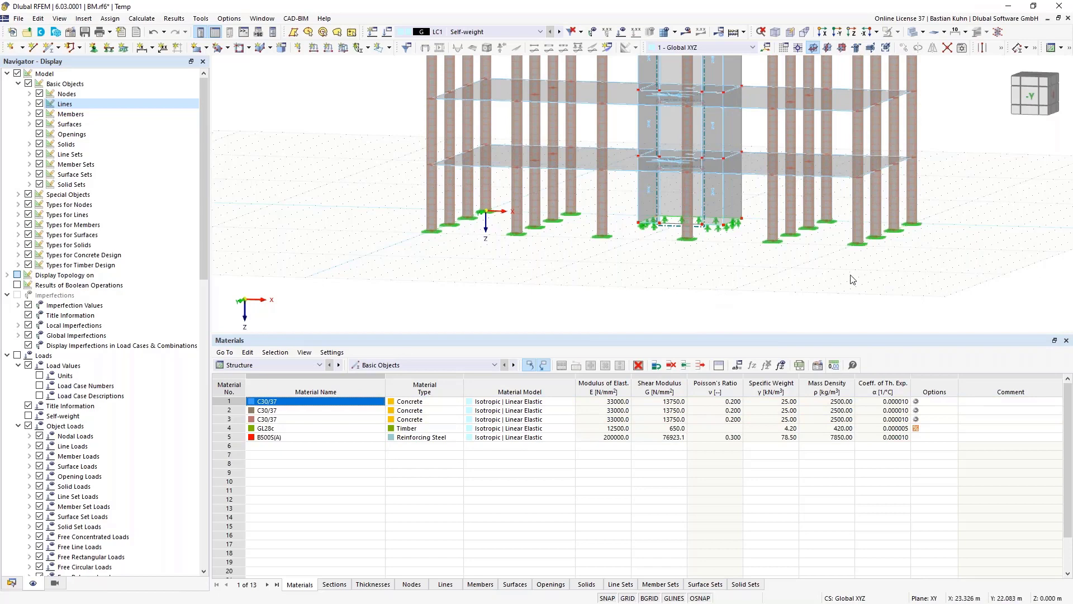
Set the Z-coordinate of all nodes at the topmost slab level to -14.750 m
ctrl+middle_drag(852, 280, 787, 313)
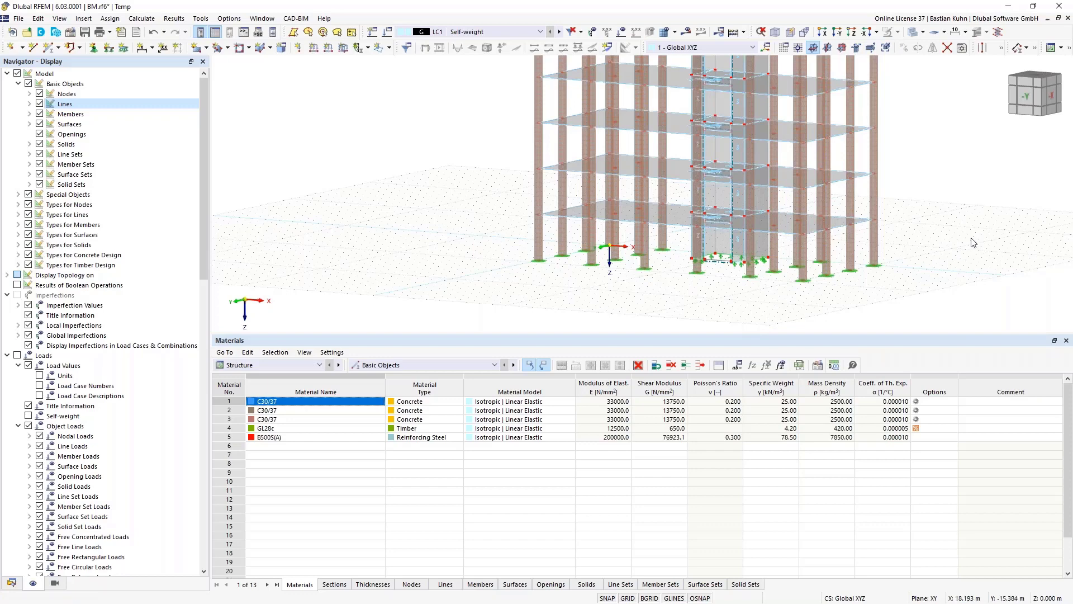
middle_drag(913, 246, 782, 263)
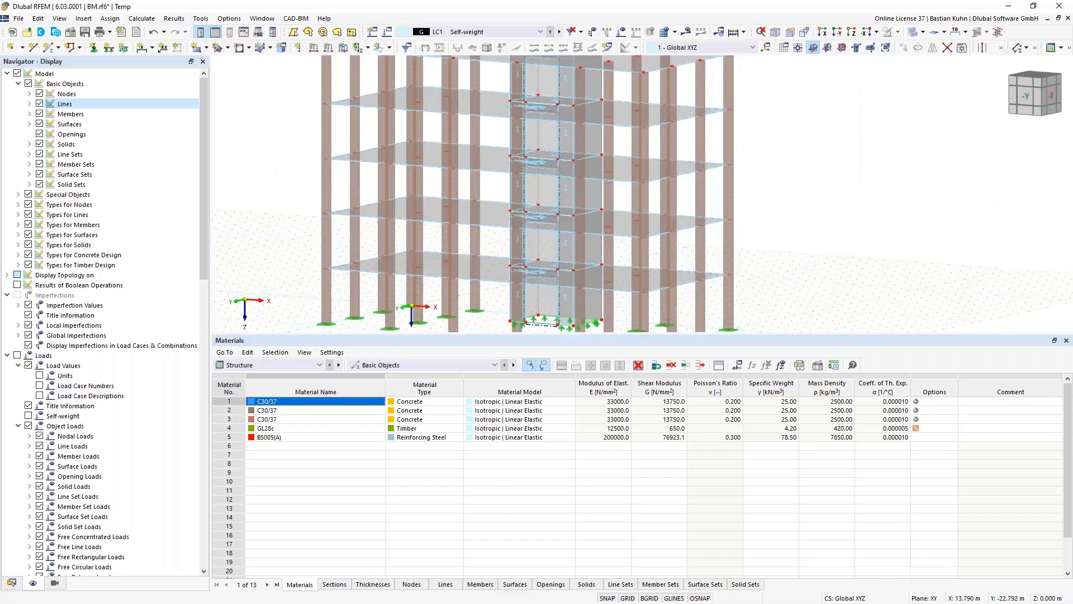
scroll(893, 271, down, 3)
key(ctrl+2)
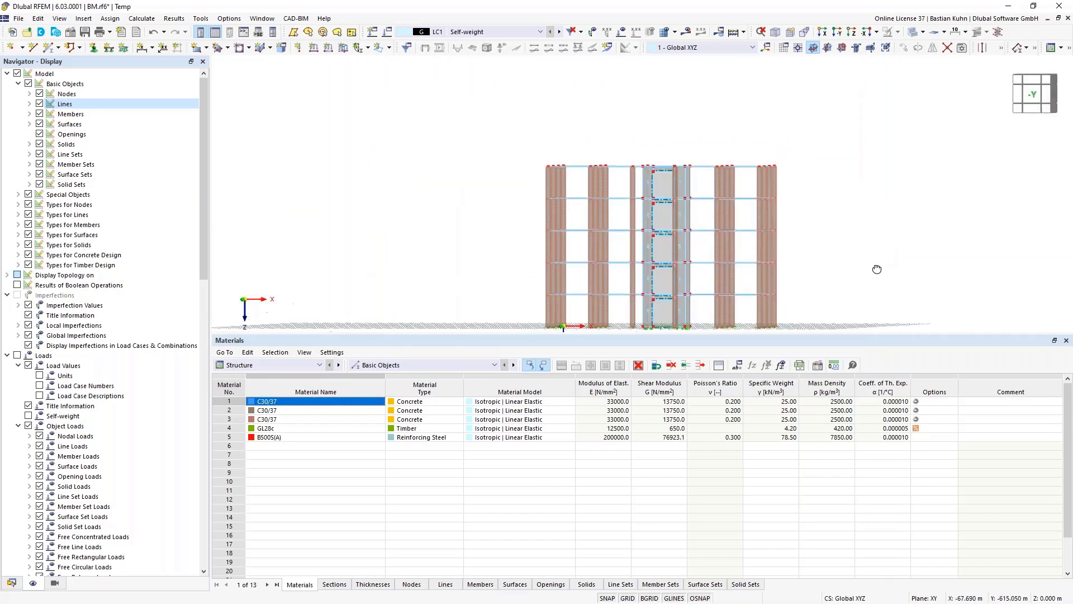
click(839, 29)
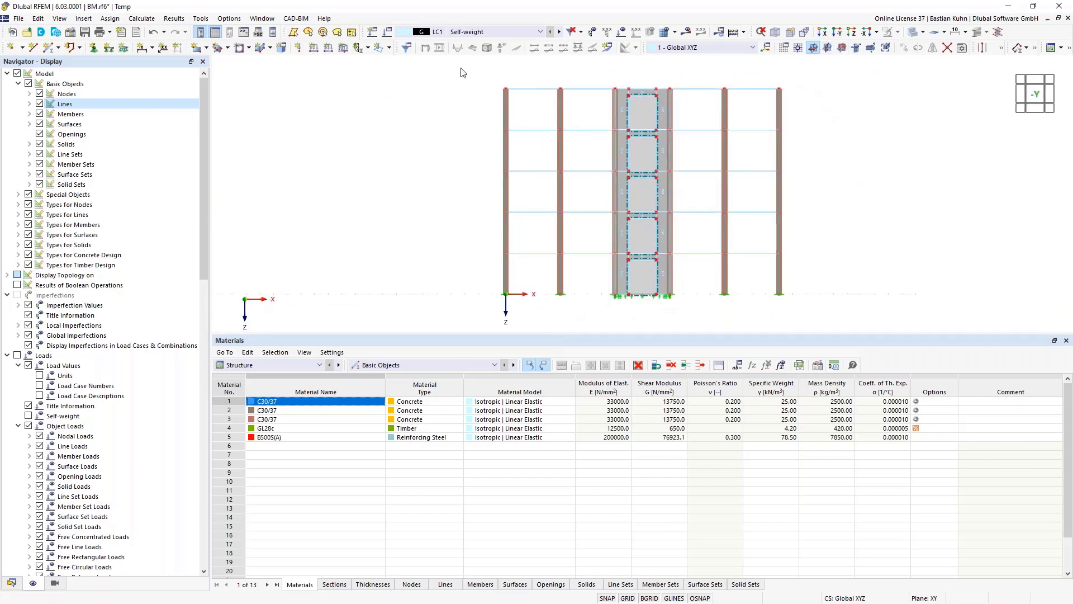
drag(467, 74, 867, 98)
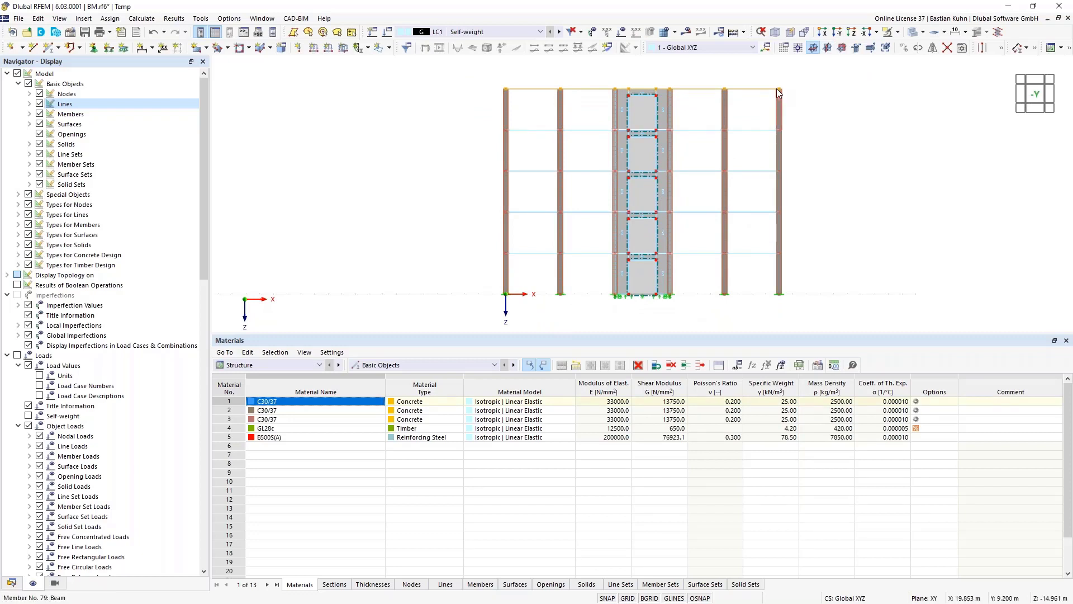
right_click(777, 88)
click(769, 80)
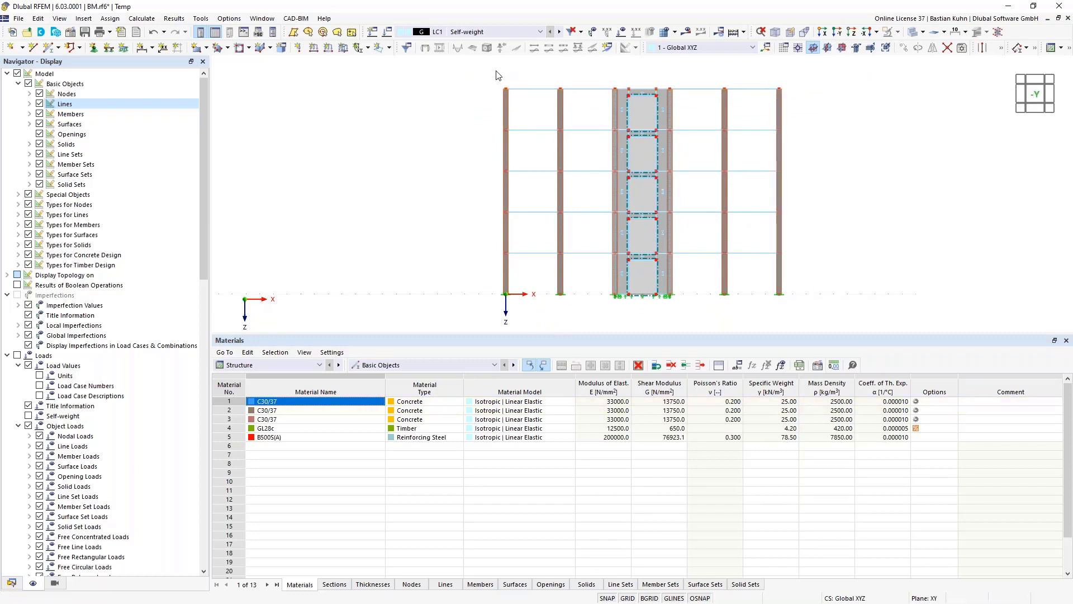
drag(491, 72, 807, 95)
right_click(780, 90)
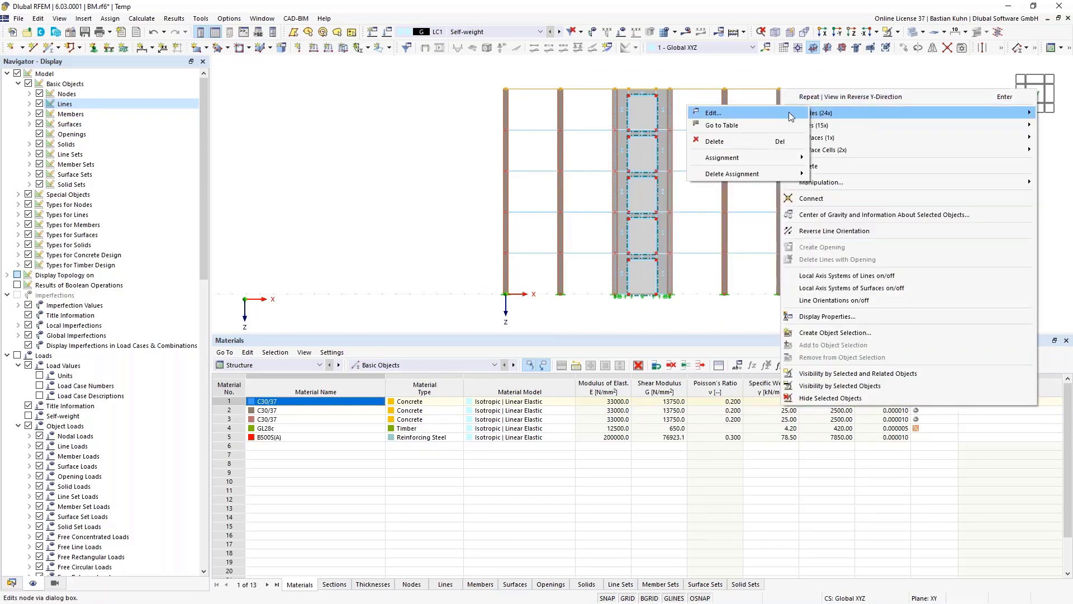
click(789, 113)
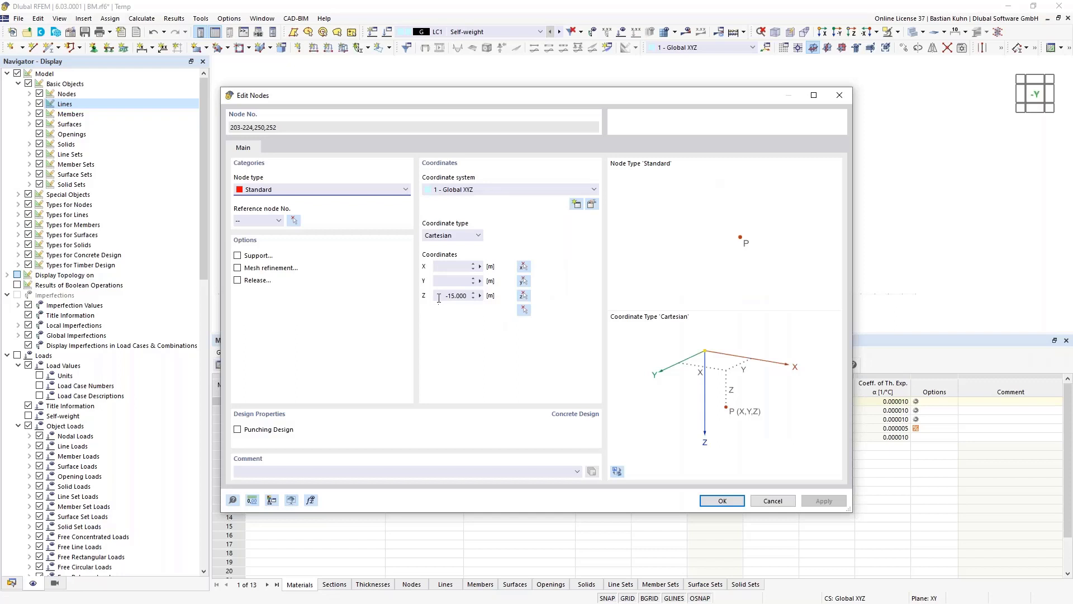
click(439, 295)
text(2)
click(711, 501)
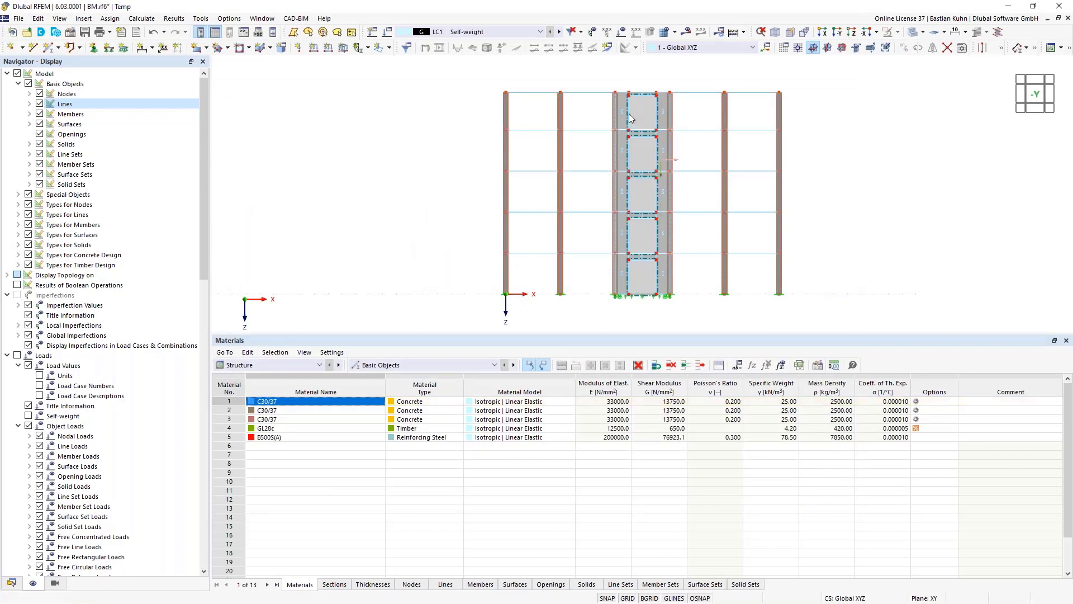
Select the columns of the upper four storeys, leaving out the two inner columns on the core-side slab edge, and open them for joint editing
scroll(641, 99, up, 1)
scroll(872, 151, down, 2)
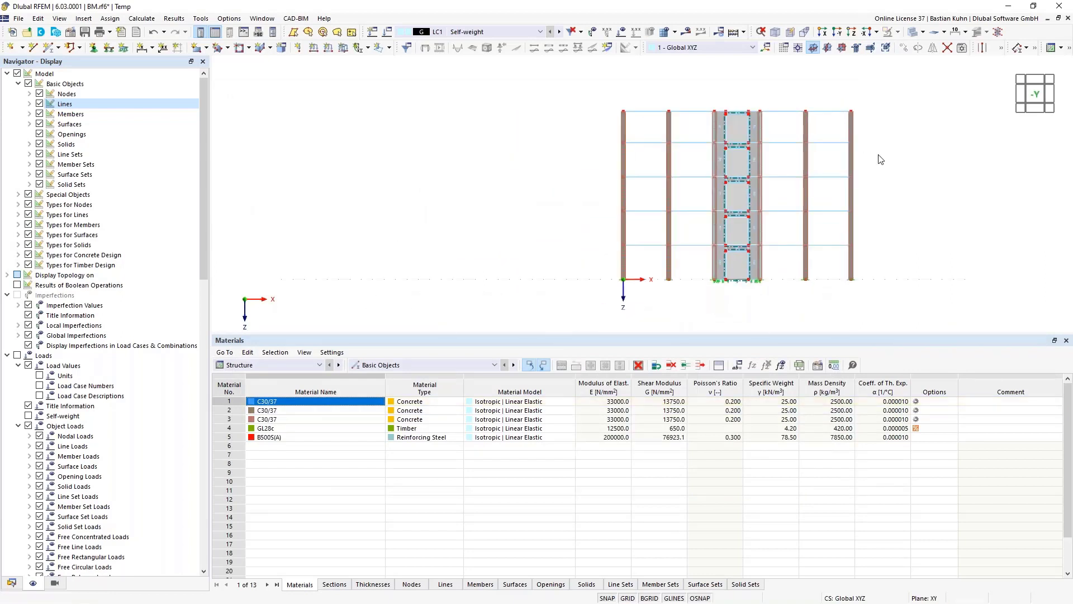
ctrl+middle_drag(895, 186, 861, 177)
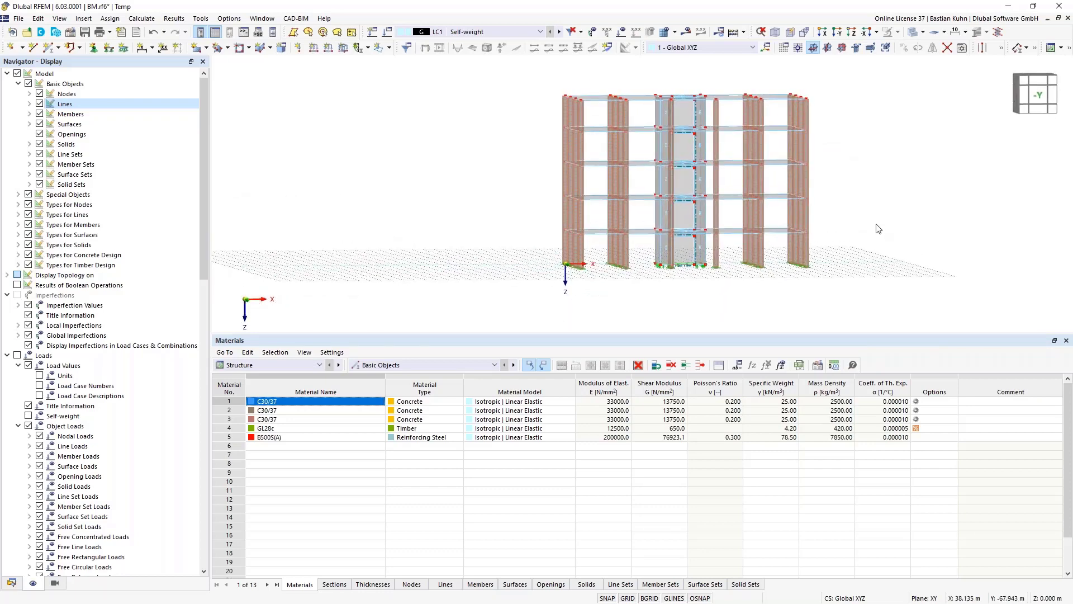
click(828, 47)
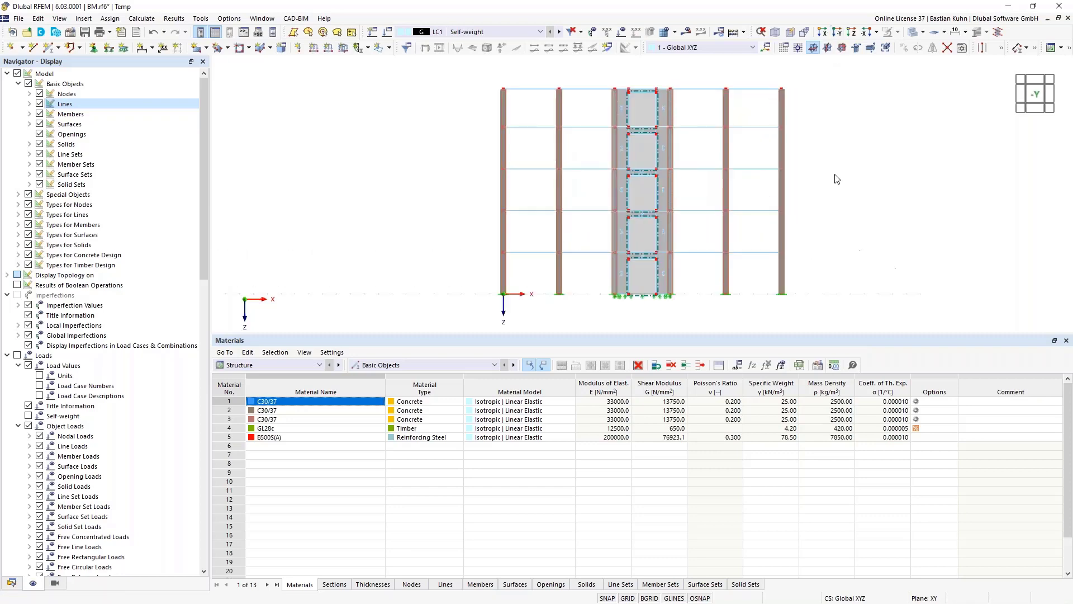
scroll(837, 179, down, 2)
drag(844, 223, 511, 69)
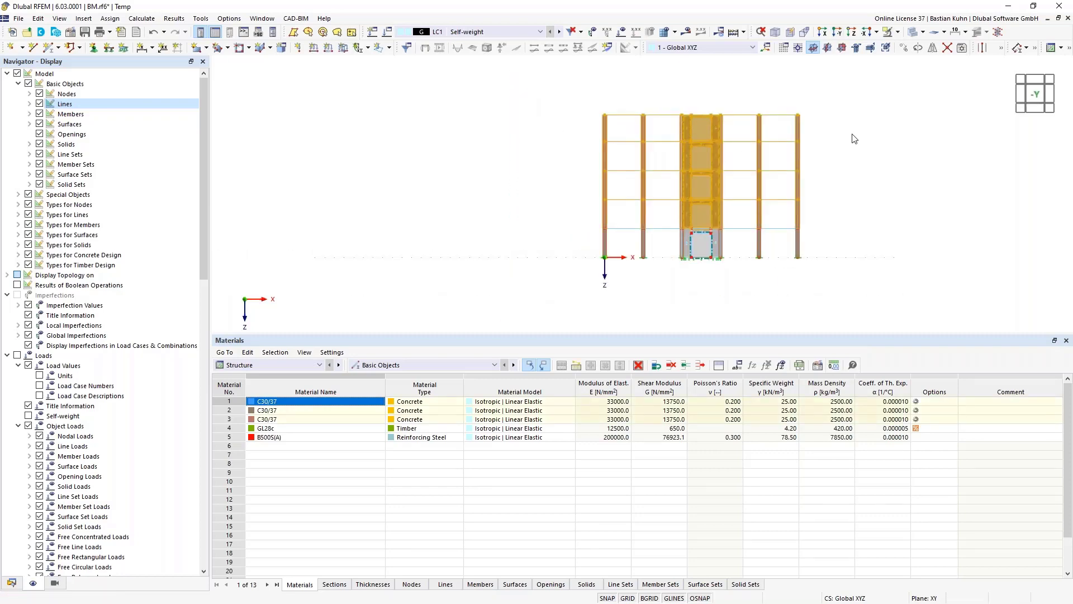
click(842, 49)
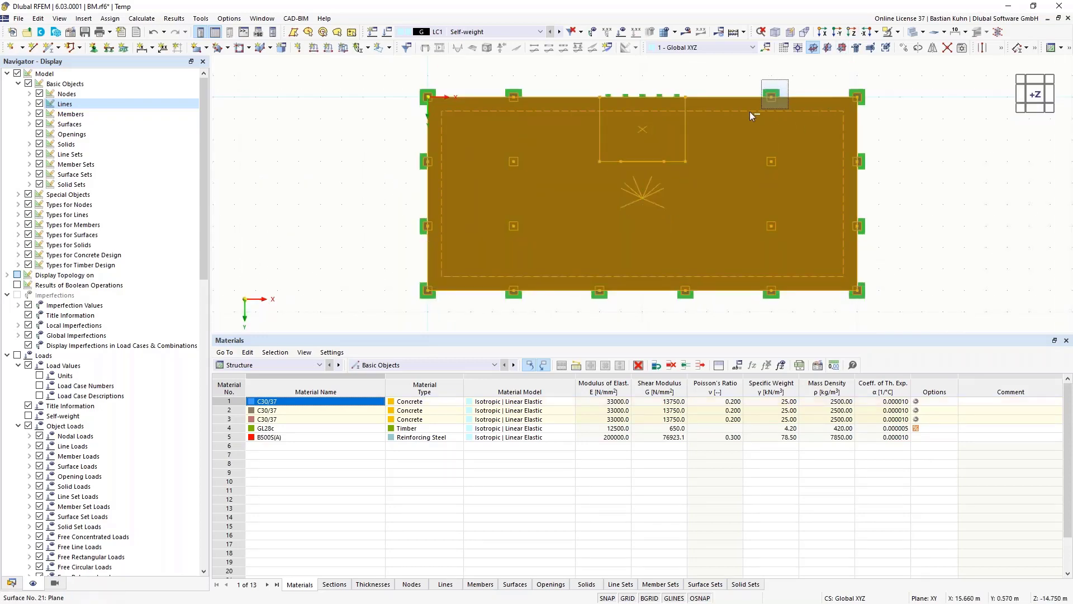
key(Escape)
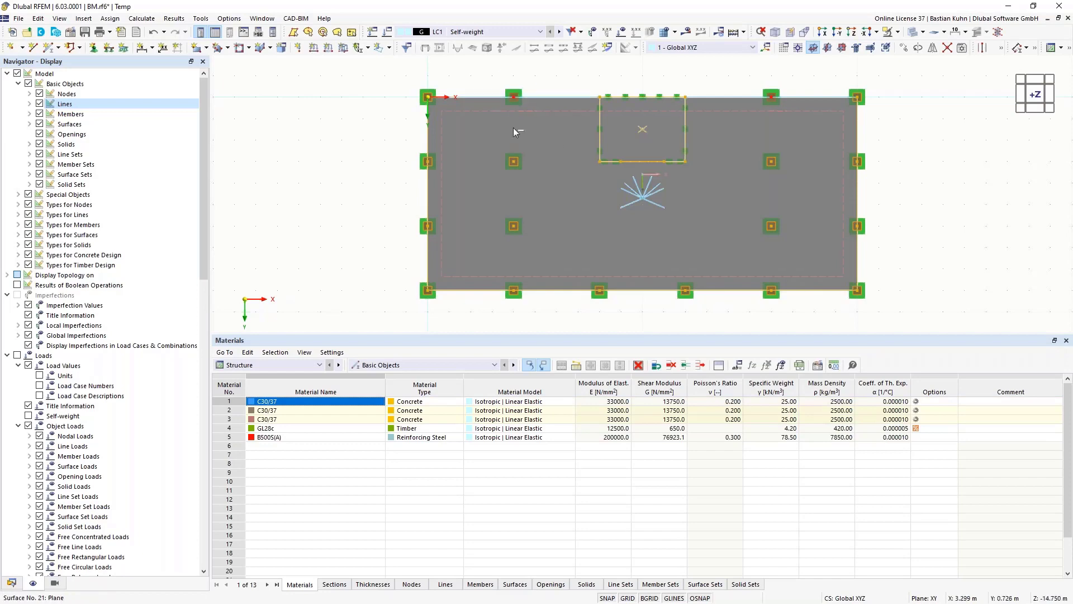
click(774, 38)
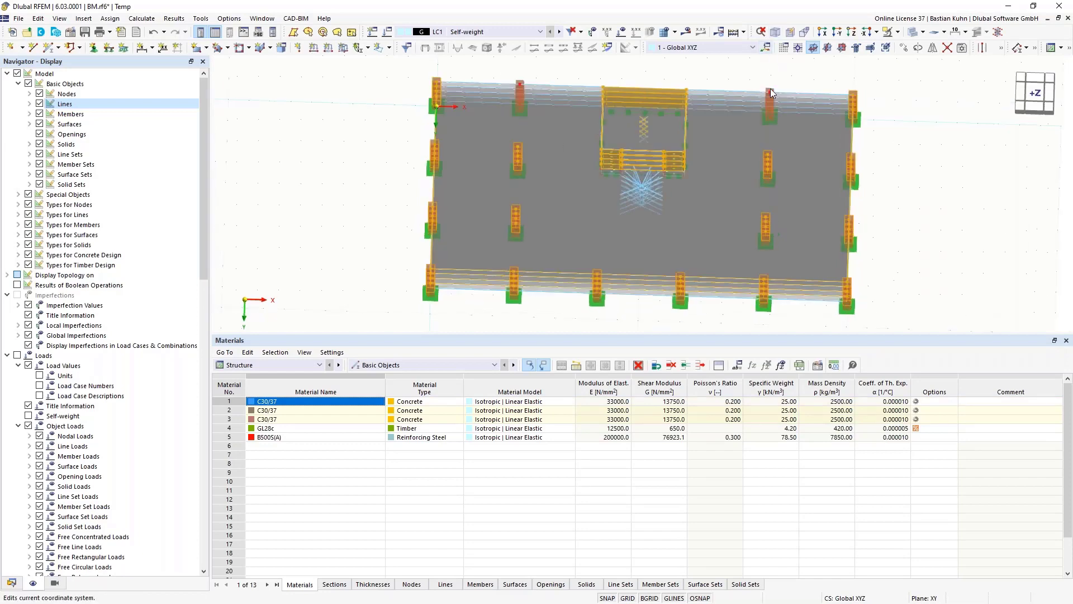
right_click(765, 136)
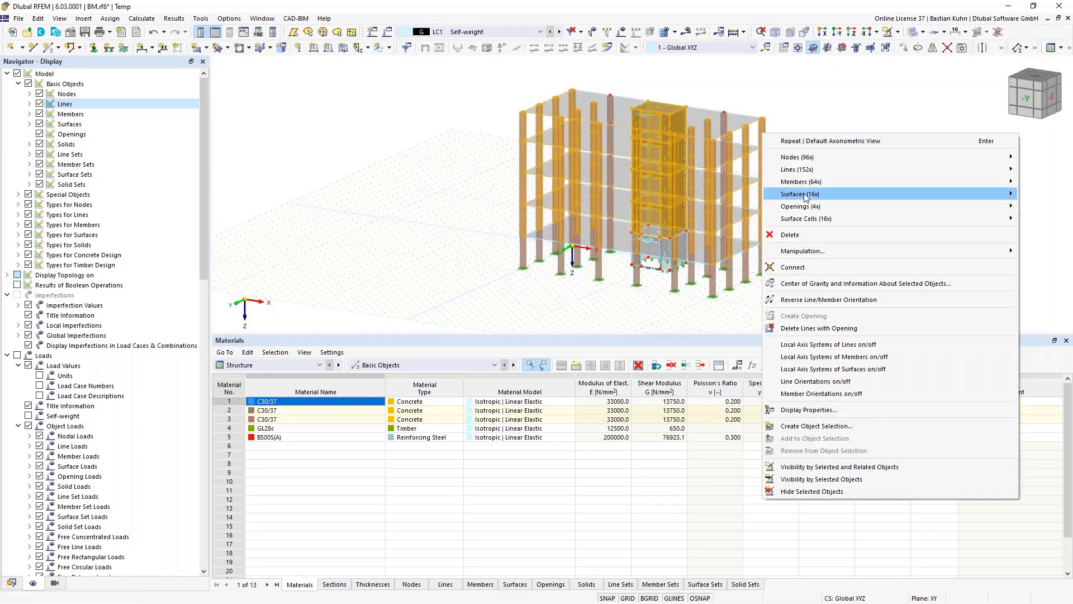
mouse_move(783, 182)
click(747, 183)
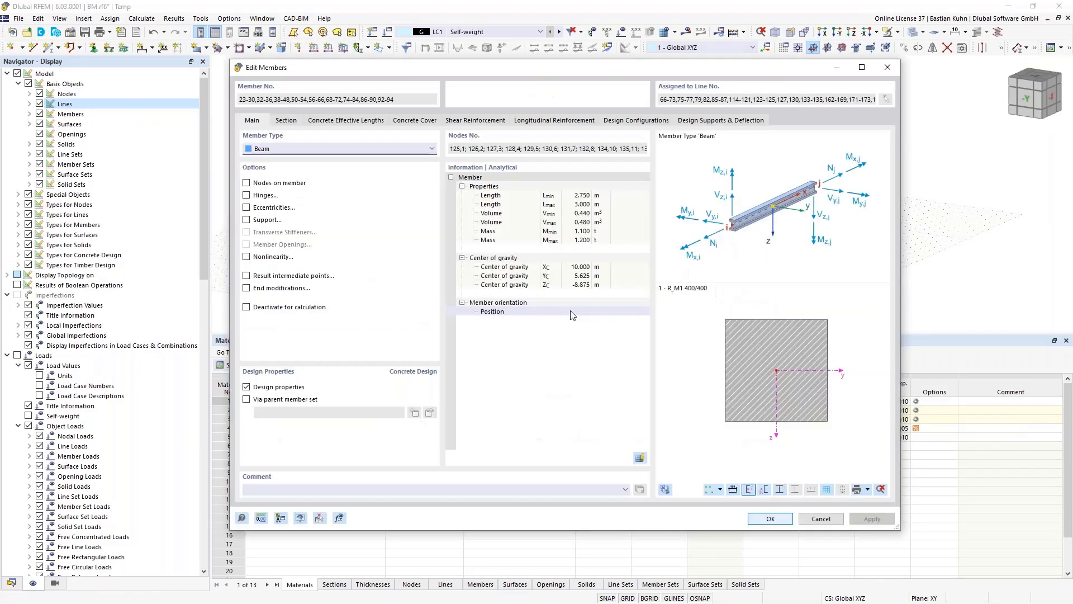
Create a new Parametric - Massive I section R_M1 220/220 for the selected columns
click(286, 121)
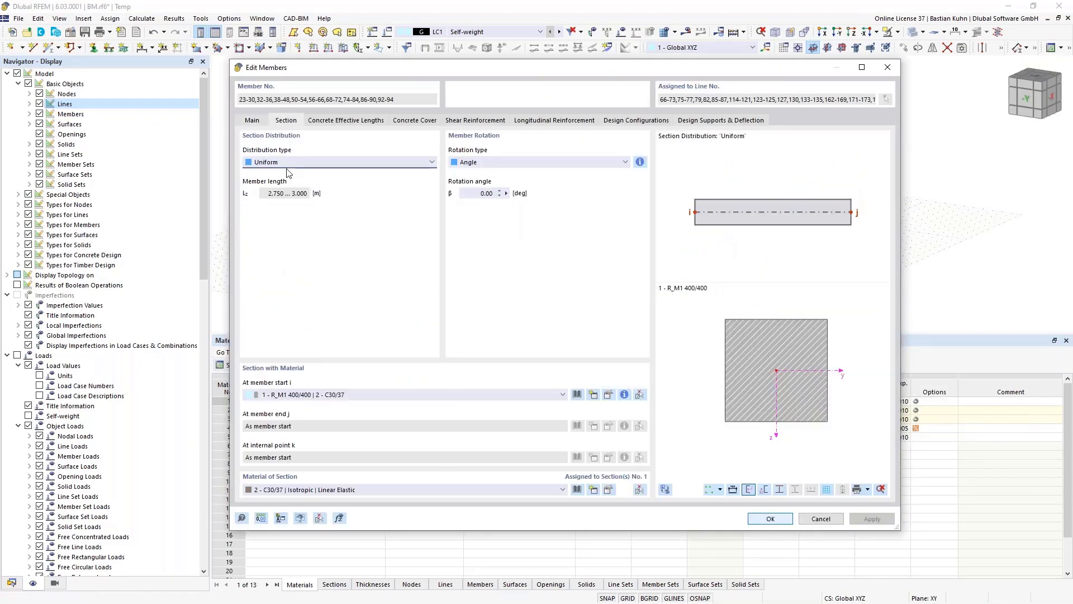
click(491, 395)
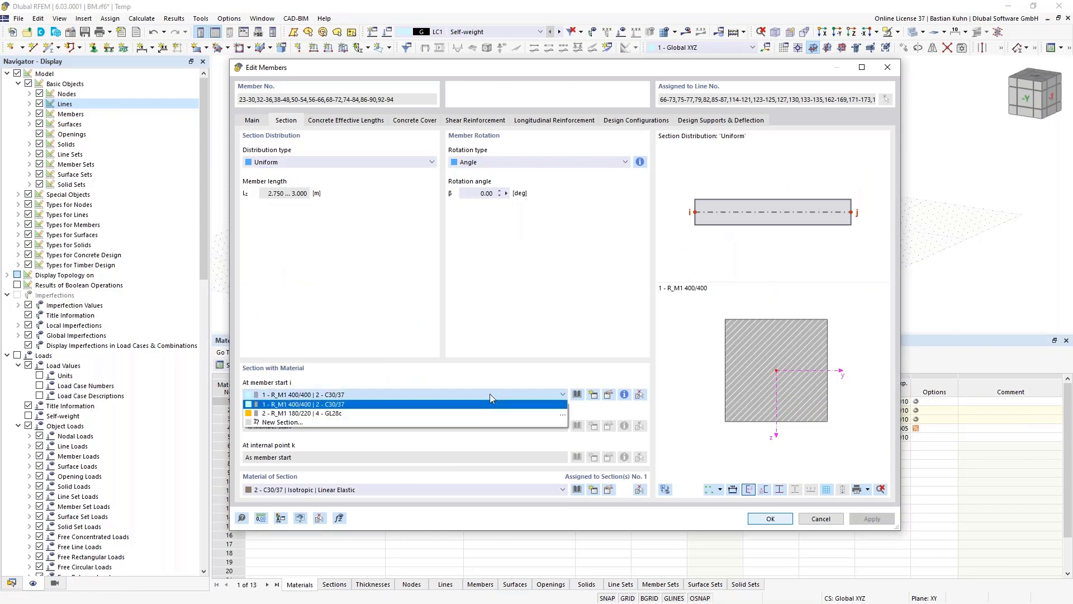
click(491, 394)
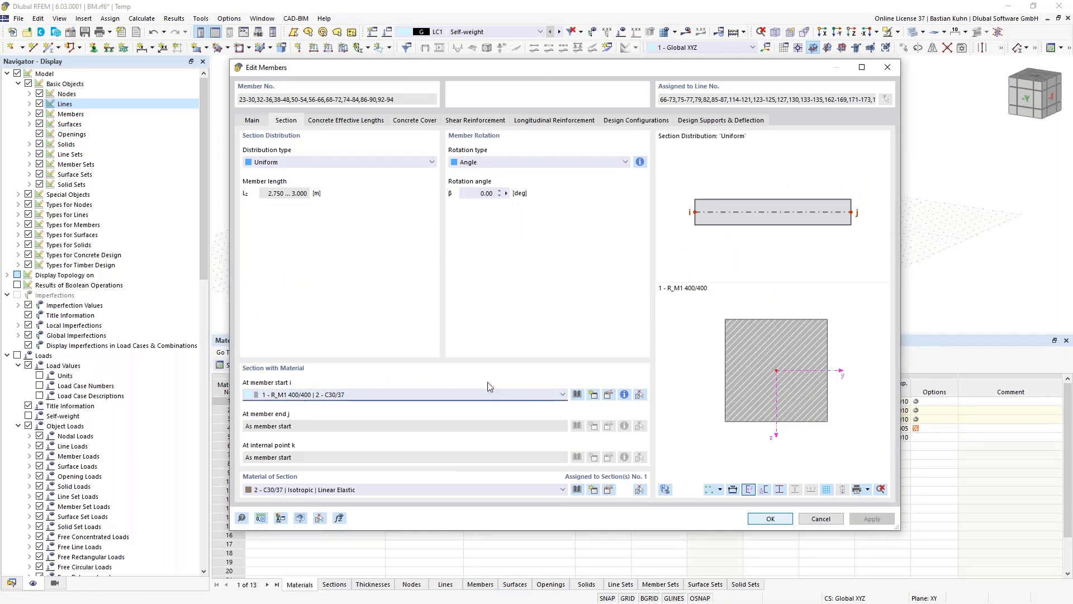
click(577, 395)
key(Escape)
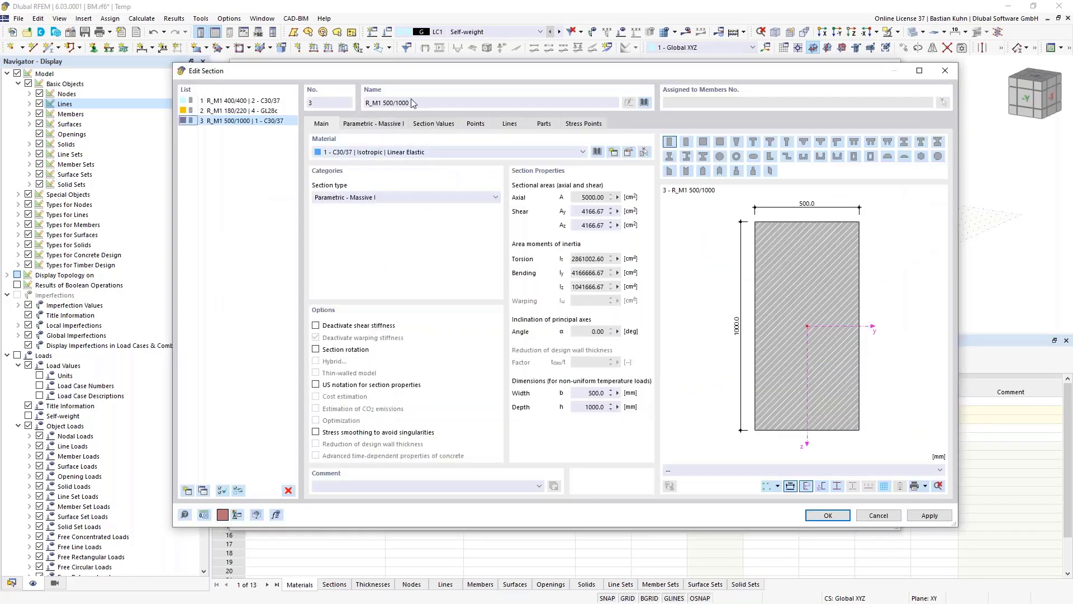
drag(409, 103, 396, 102)
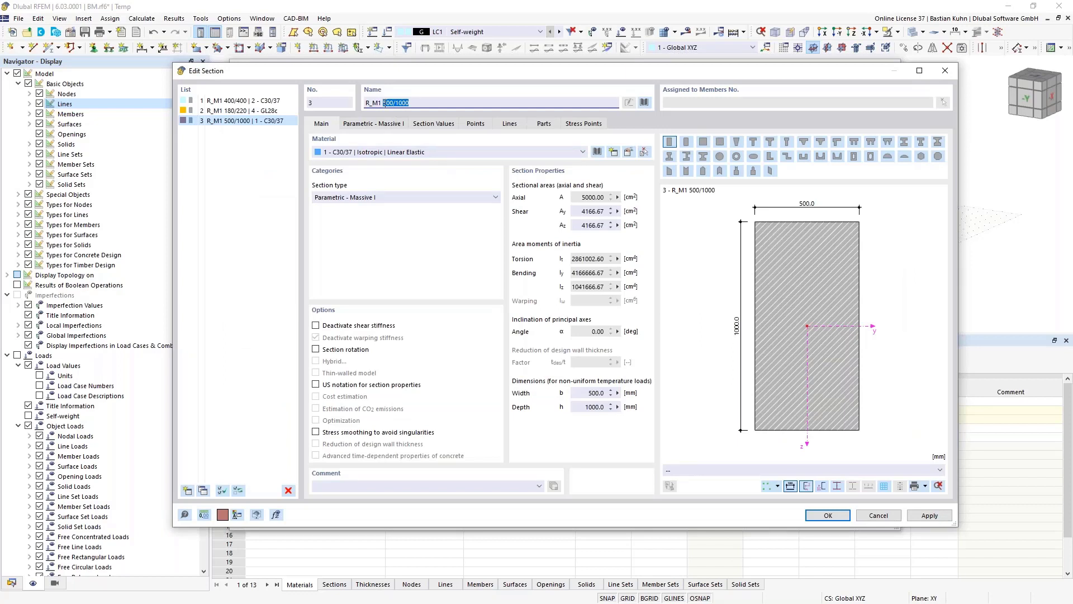
text(220/22)
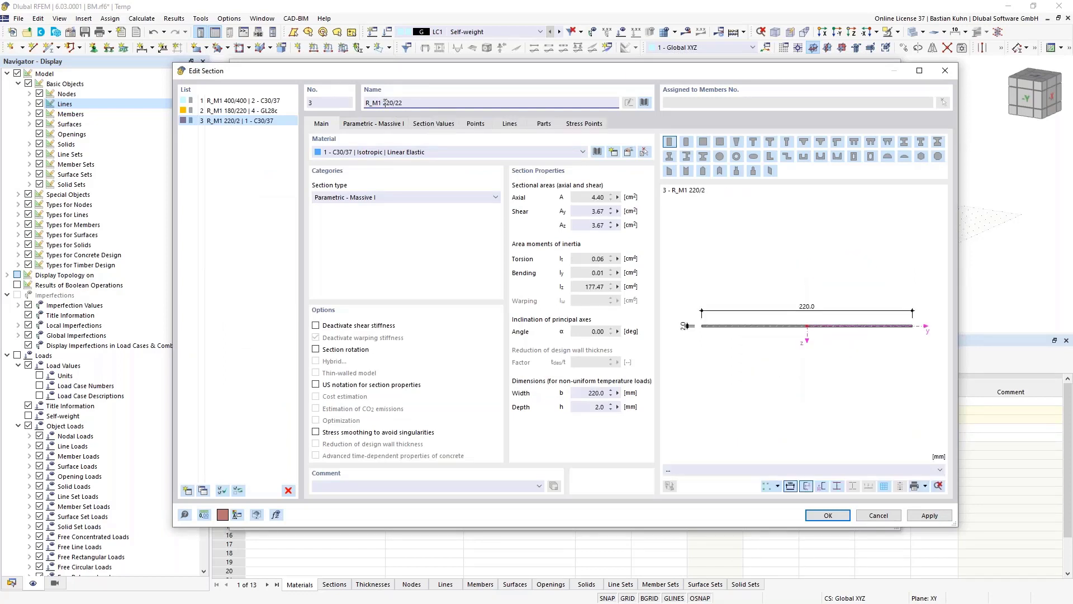
text(0)
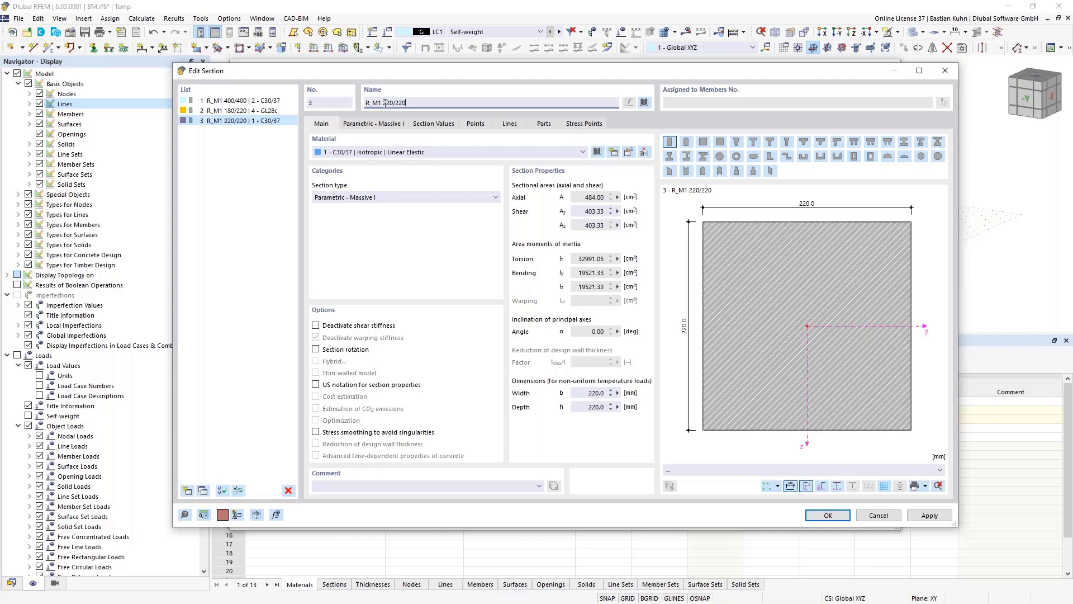
Assign the Baubuche GL75 Beam timber material from the library to the R_M1 220/220 section and accept the section
click(598, 152)
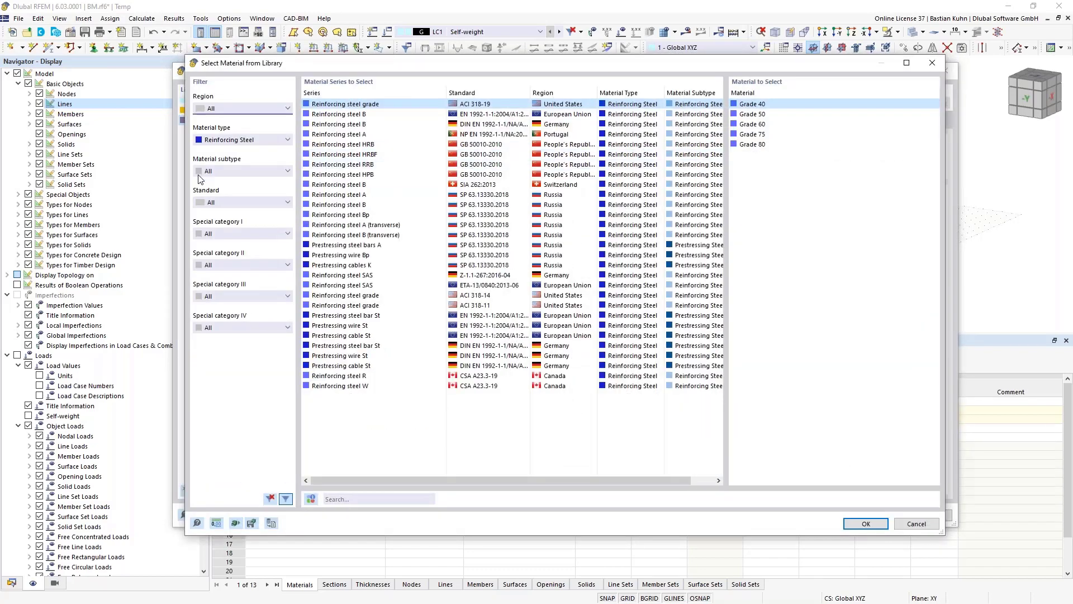
click(256, 140)
click(255, 141)
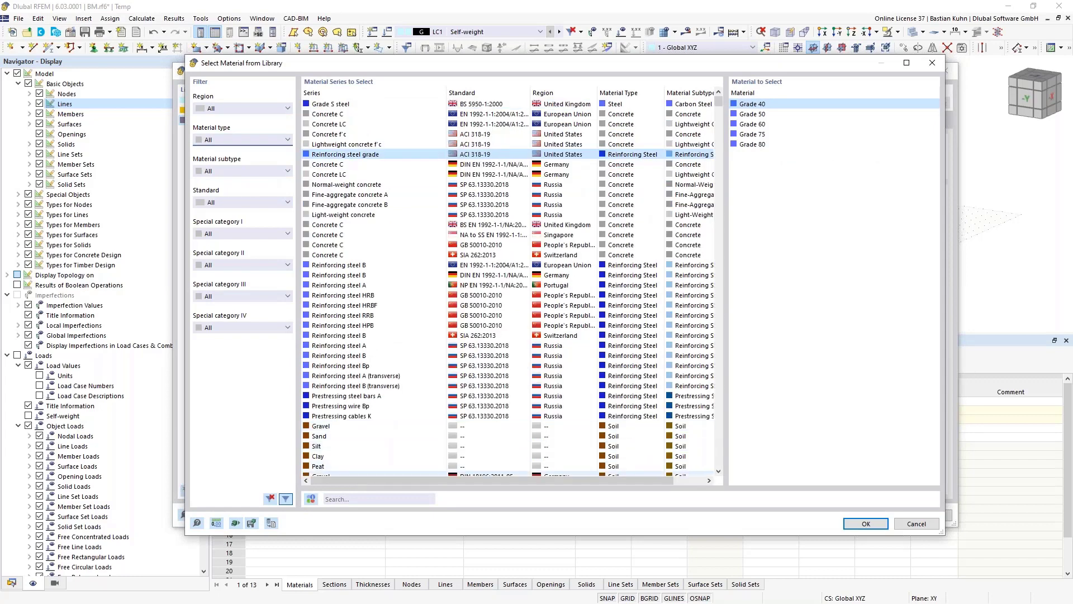
click(351, 499)
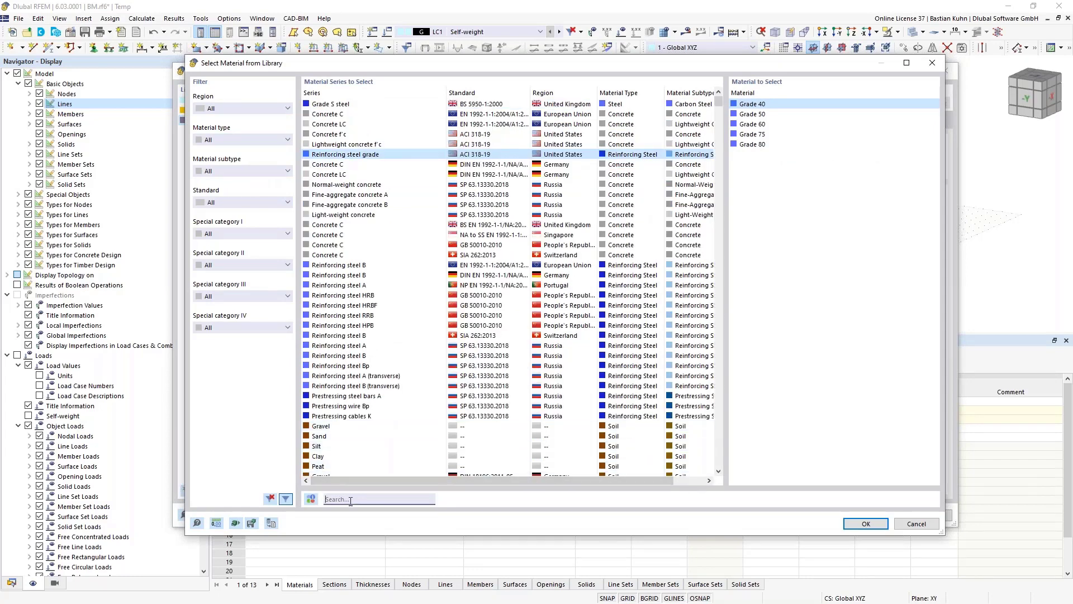
text(Baubu)
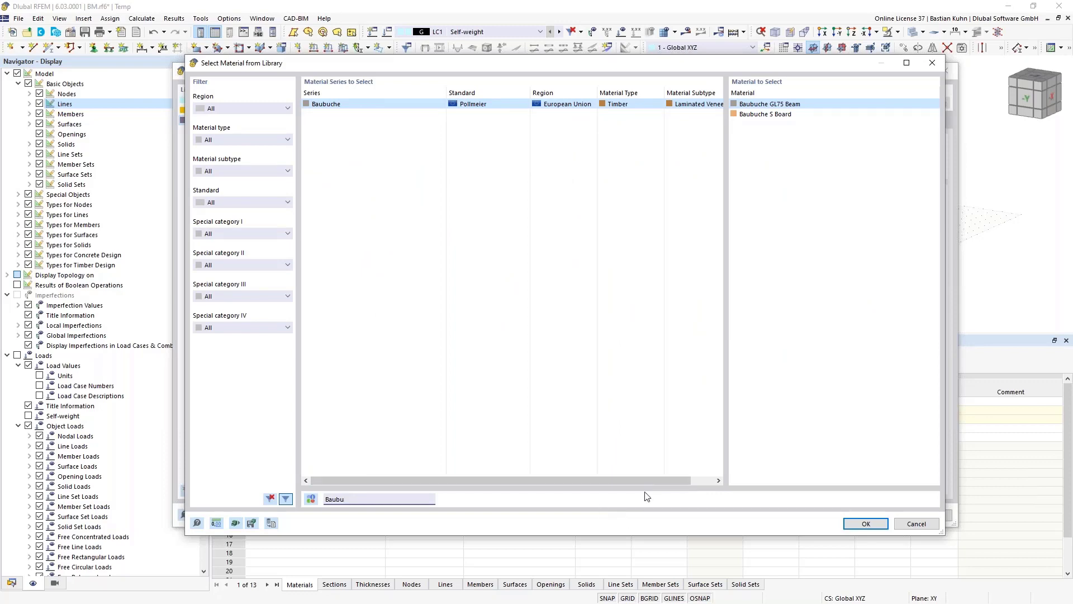
click(861, 524)
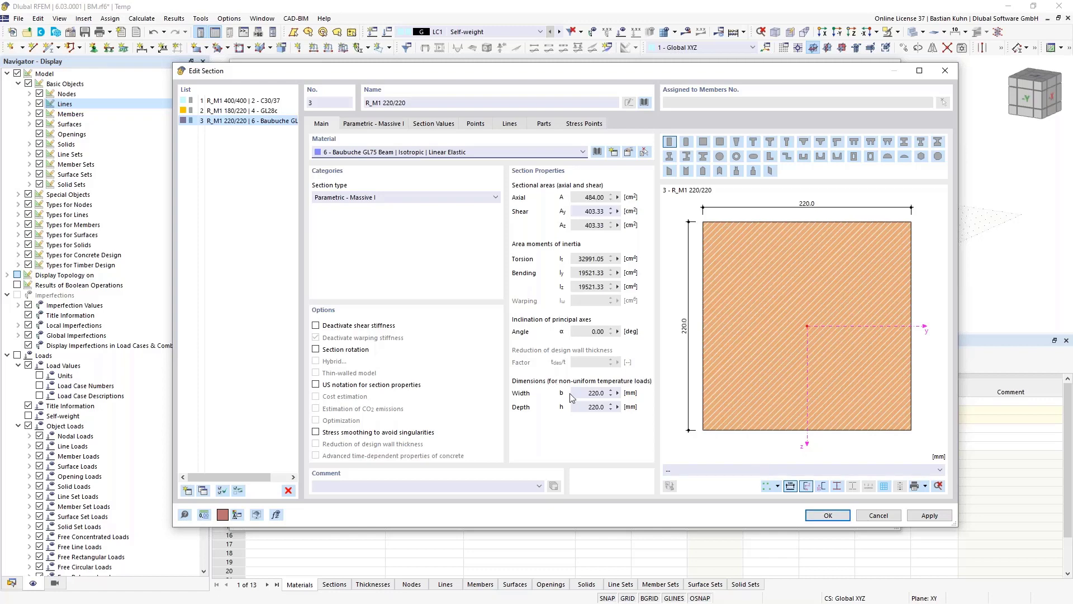
click(821, 518)
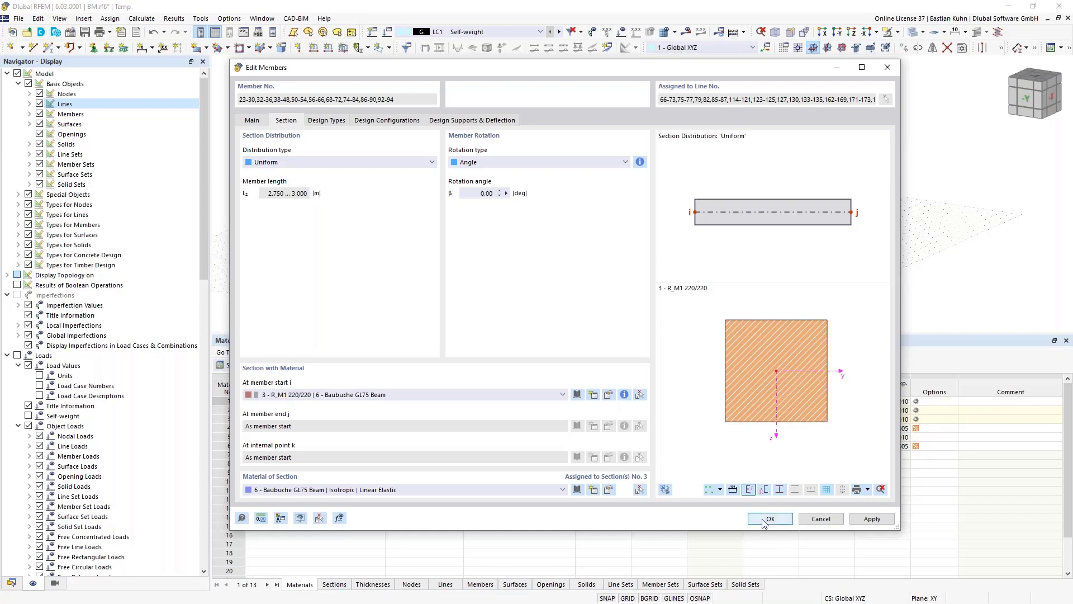
Assign Service Class 1 to the selected upper-storey columns and apply the member changes
click(330, 120)
click(373, 193)
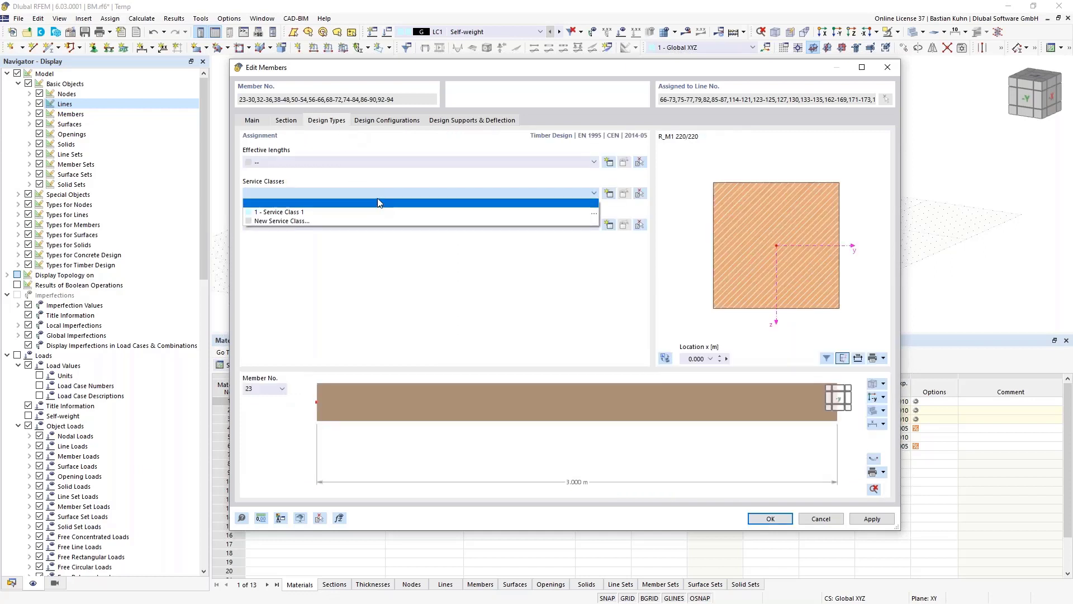
click(372, 212)
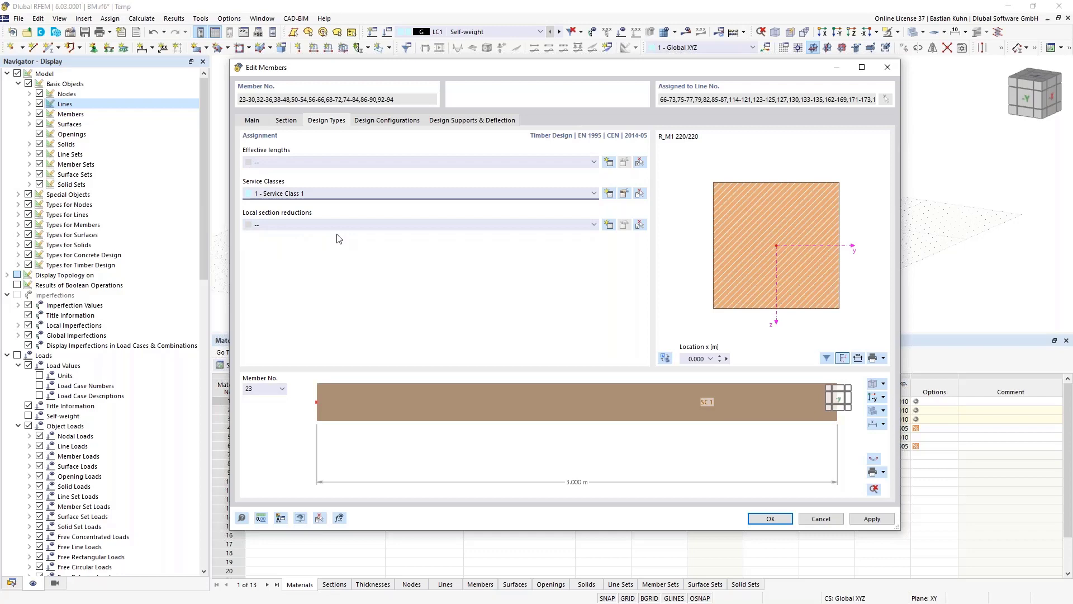
click(760, 520)
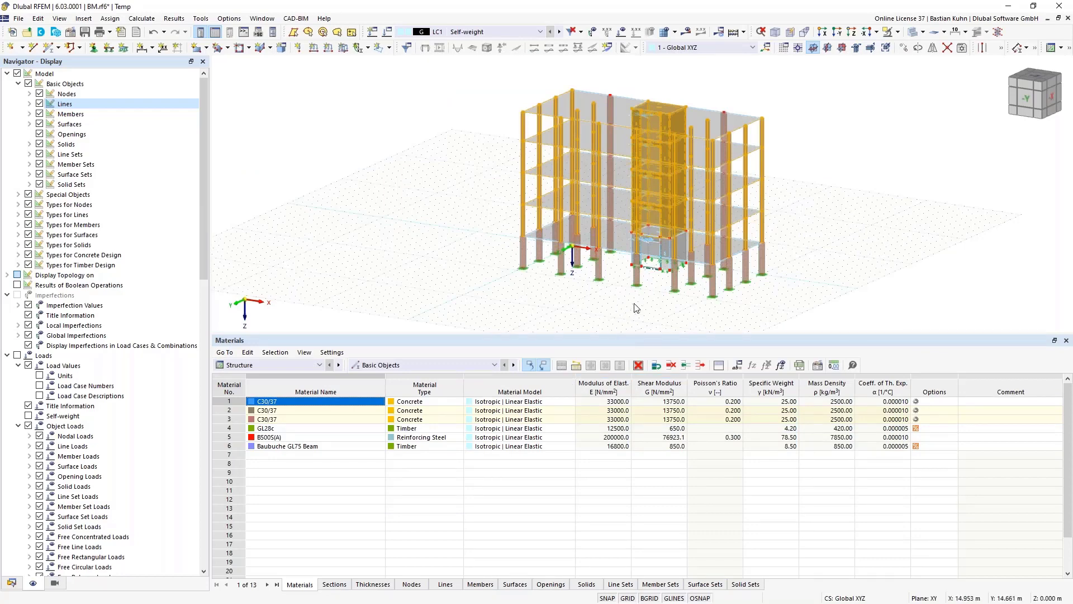
Select everything in the topmost storey with the model viewed in reverse Y-direction and open its members for joint editing
click(830, 49)
drag(852, 261, 491, 129)
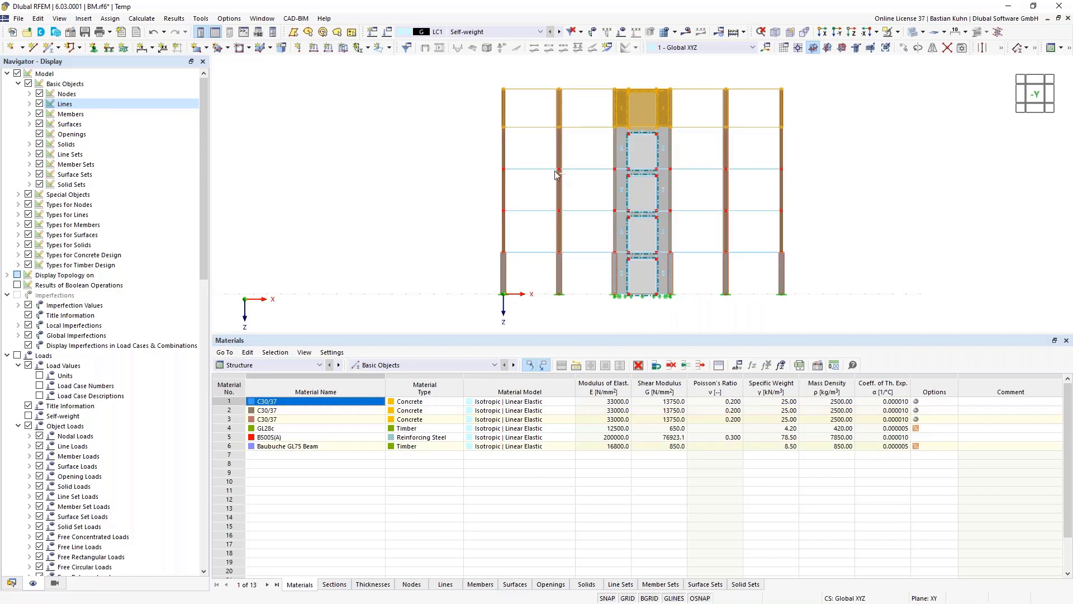
ctrl+middle_drag(835, 120, 798, 150)
right_click(783, 109)
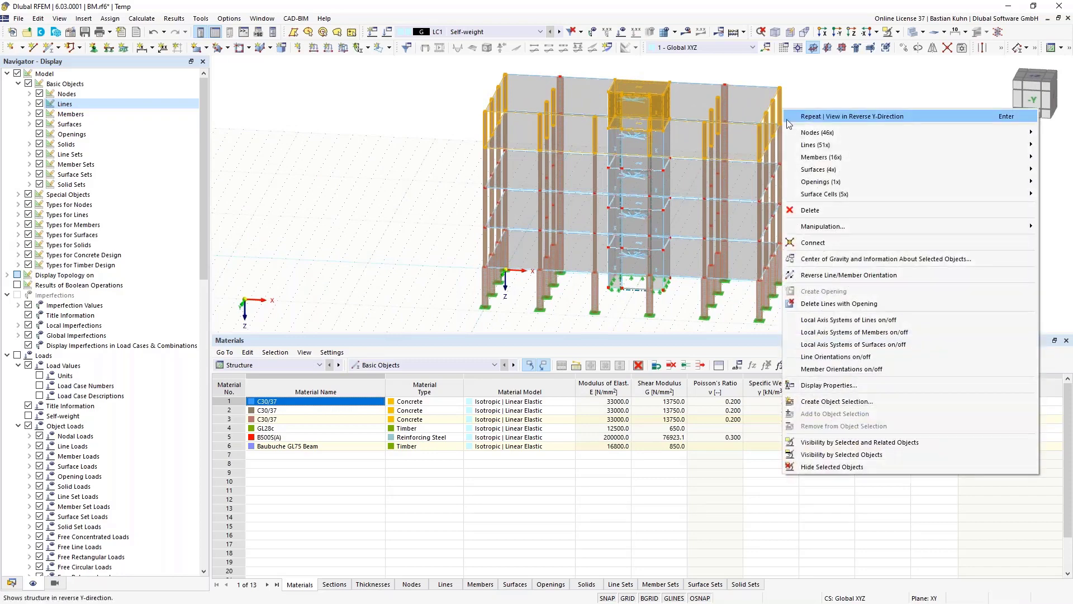
mouse_move(804, 159)
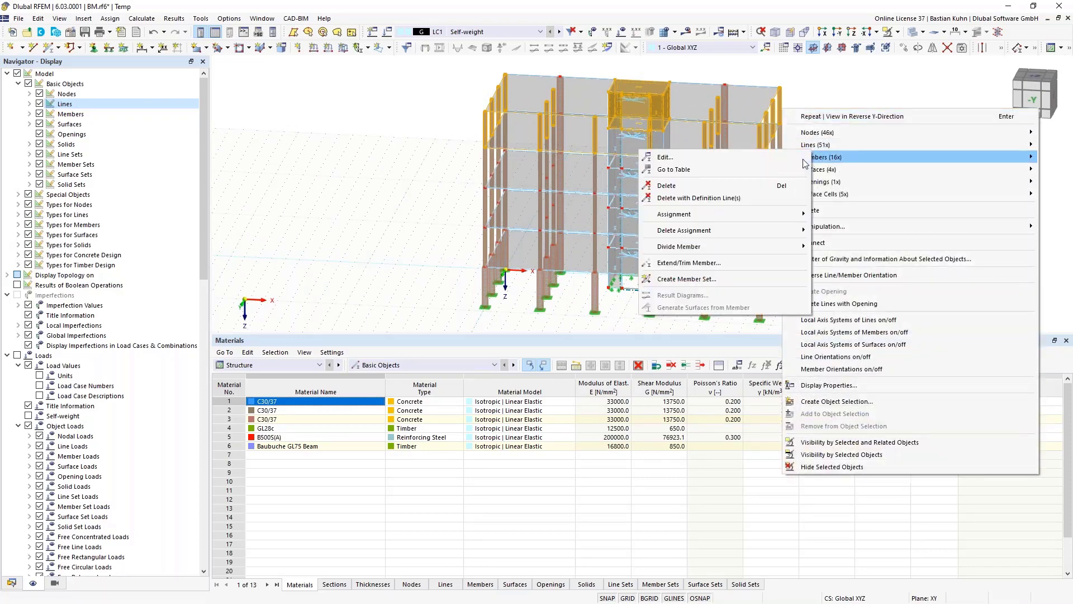
click(740, 159)
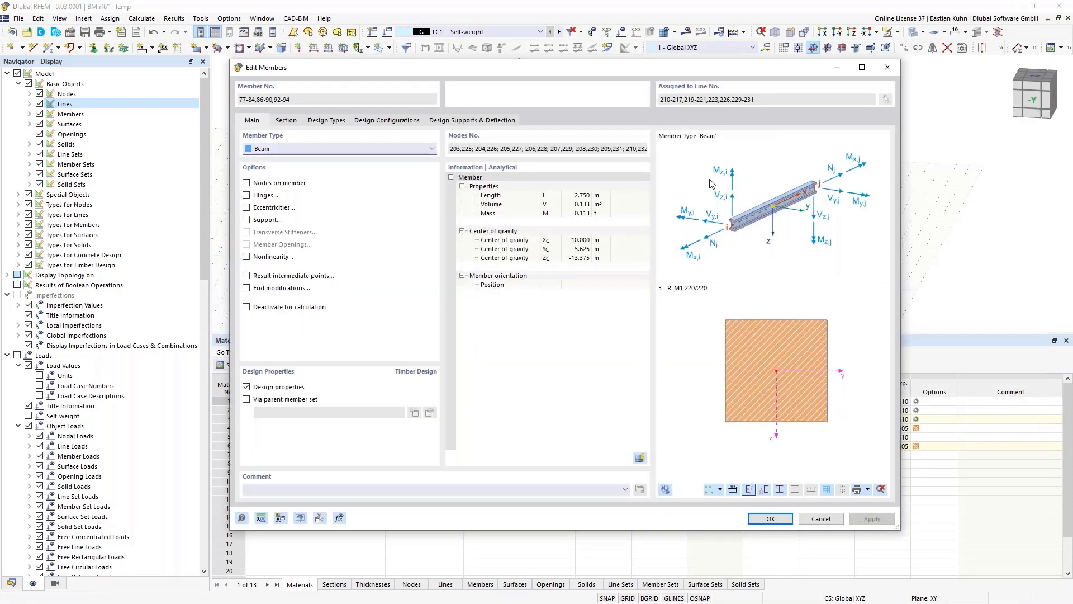
Create a local xyz member hinge releasing φy and φz, and assign it to both start and end of the top-storey columns
click(247, 195)
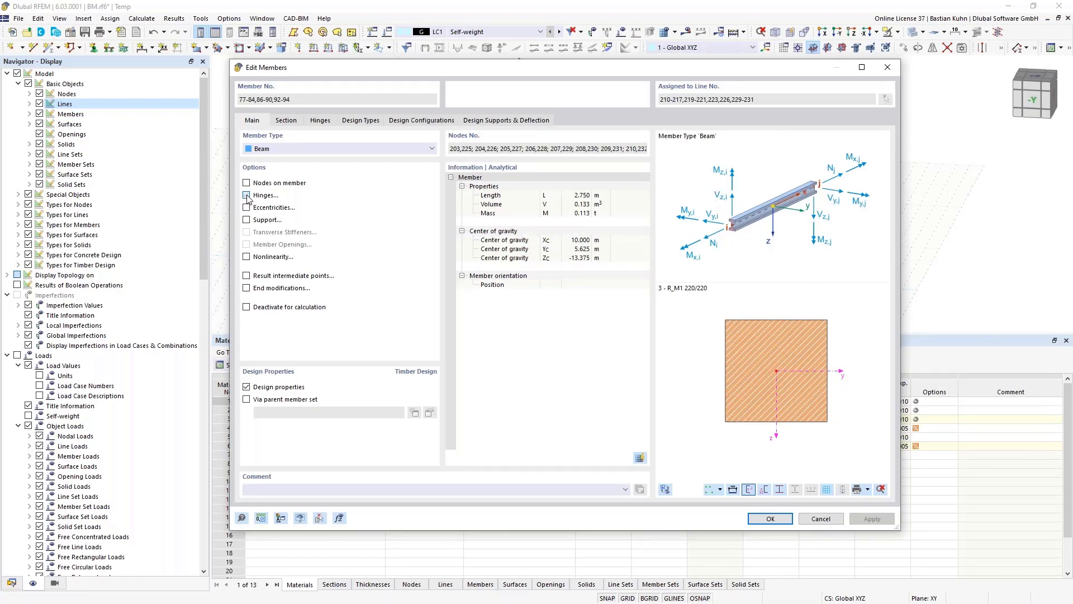
click(319, 121)
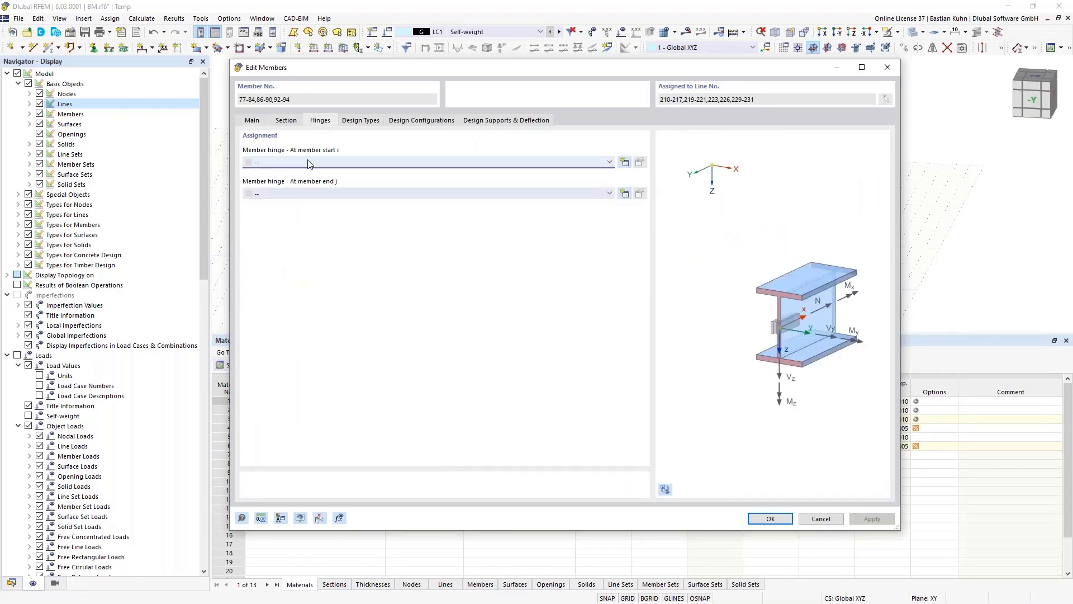
click(625, 163)
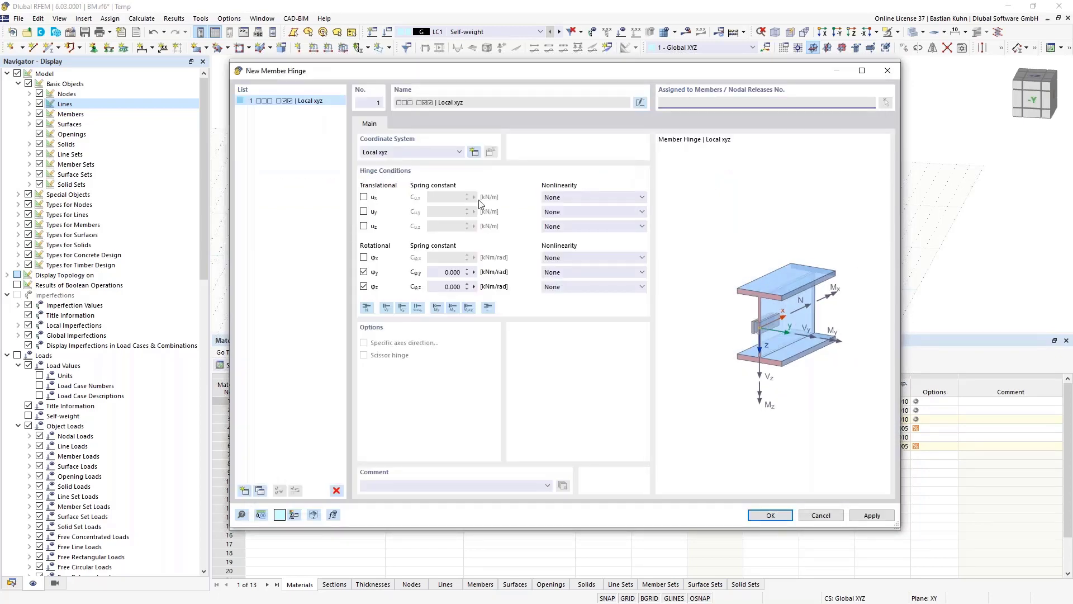
click(762, 515)
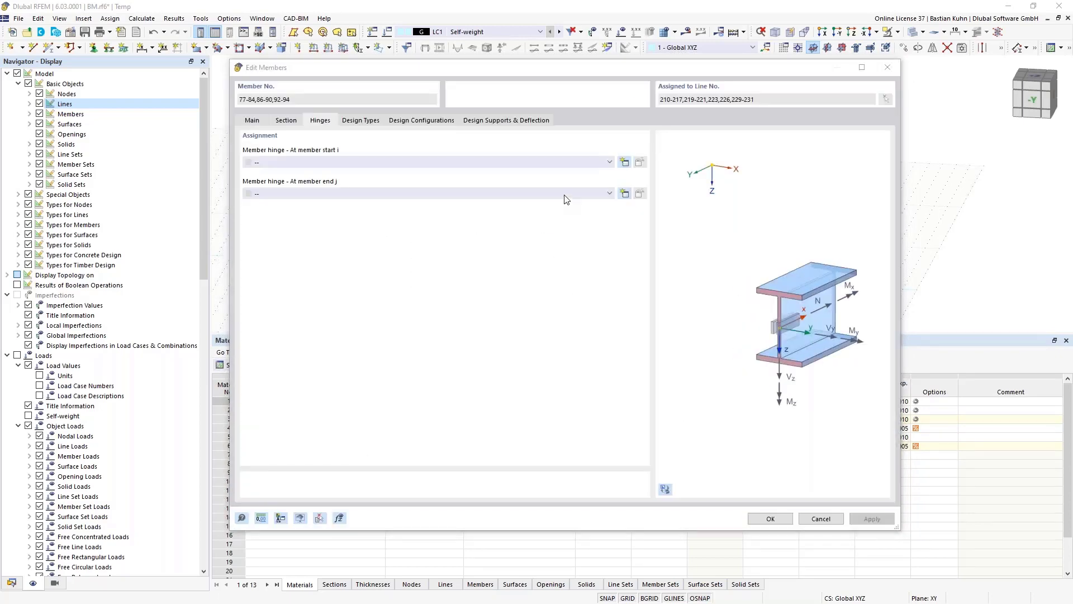
click(565, 194)
click(559, 215)
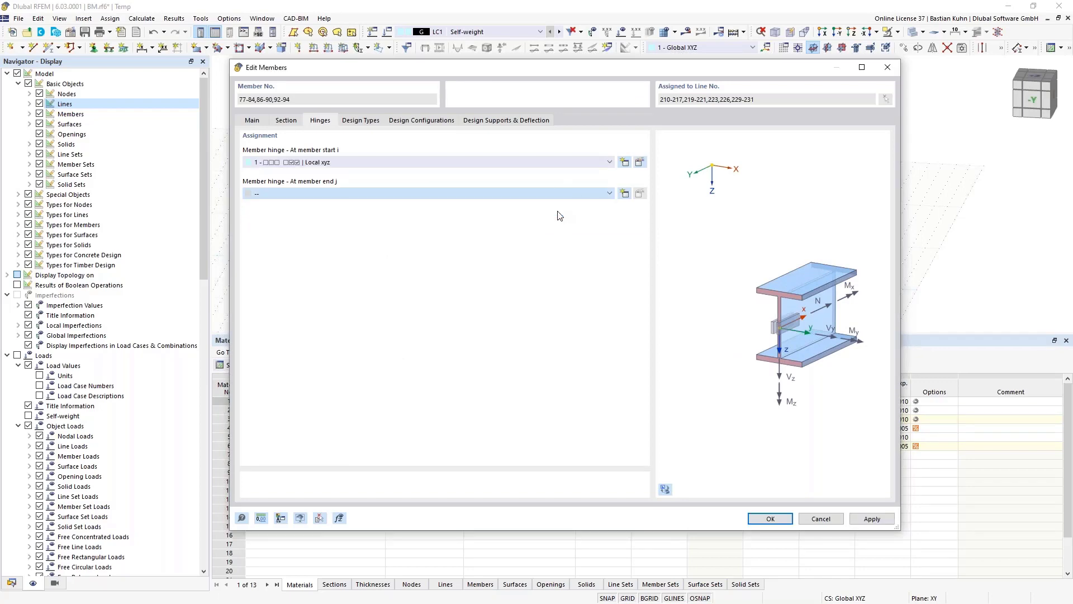
click(767, 519)
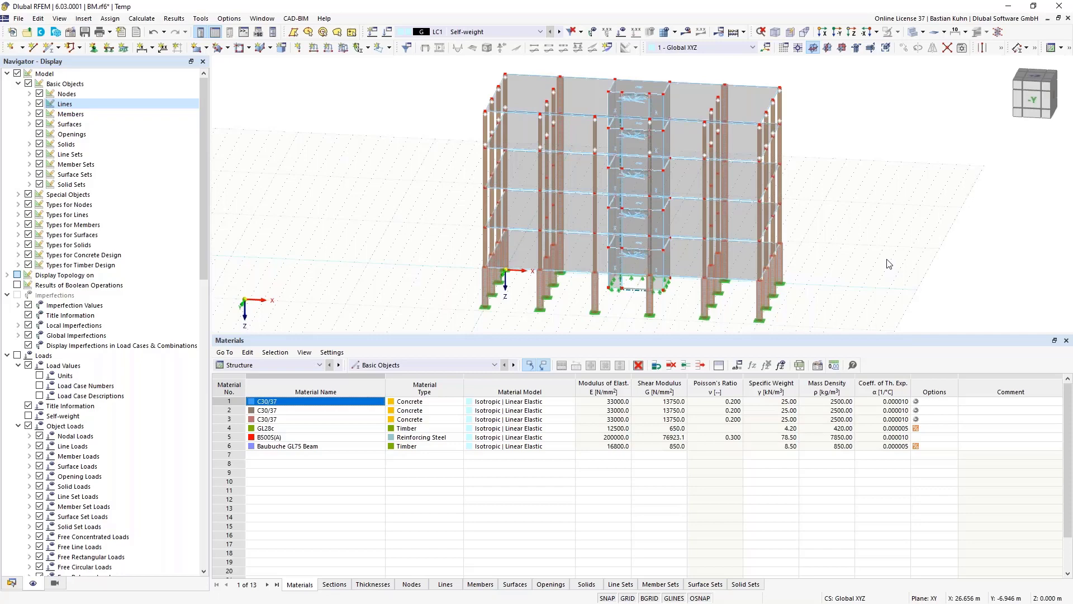
Delete the slab surface at the top of the building
ctrl+middle_drag(878, 262, 766, 277)
click(689, 102)
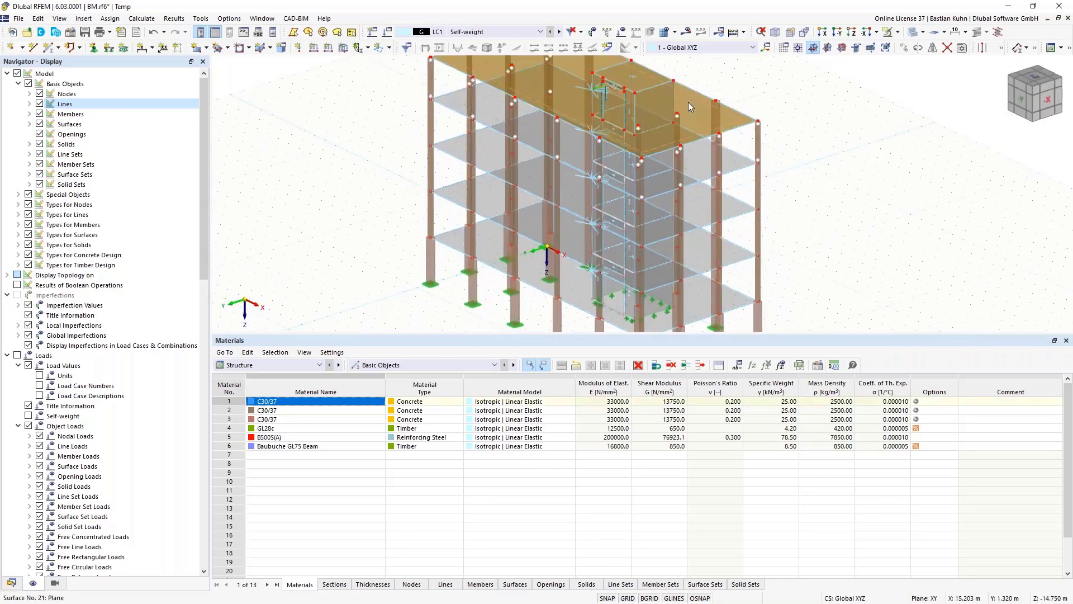
key(Delete)
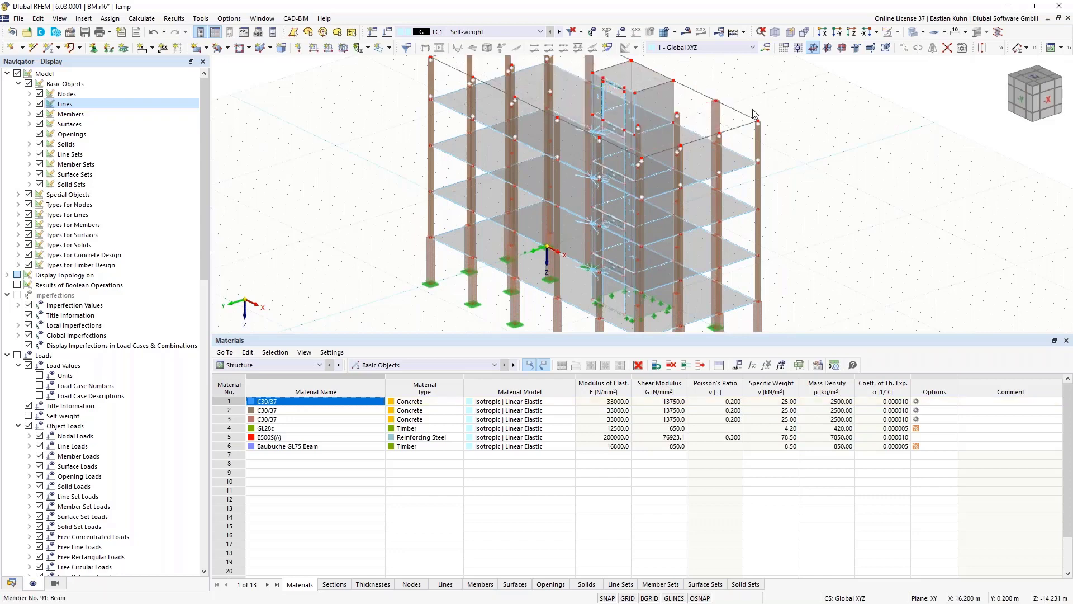
Start a new rectangular surface and create a new thickness of type Layers for it
scroll(813, 127, down, 2)
ctrl+middle_drag(814, 127, 841, 215)
click(197, 48)
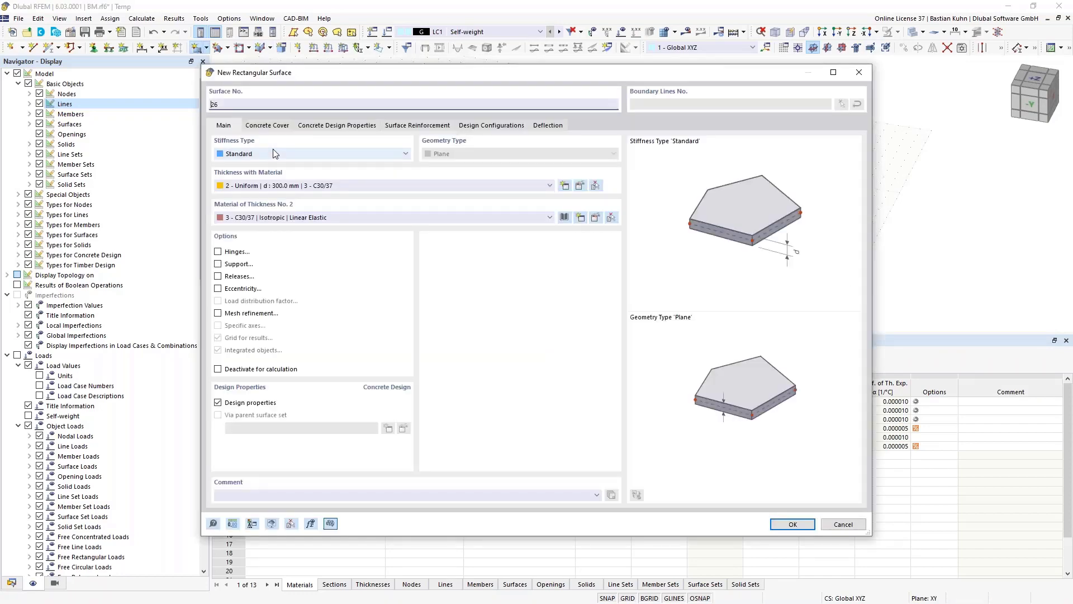
click(542, 186)
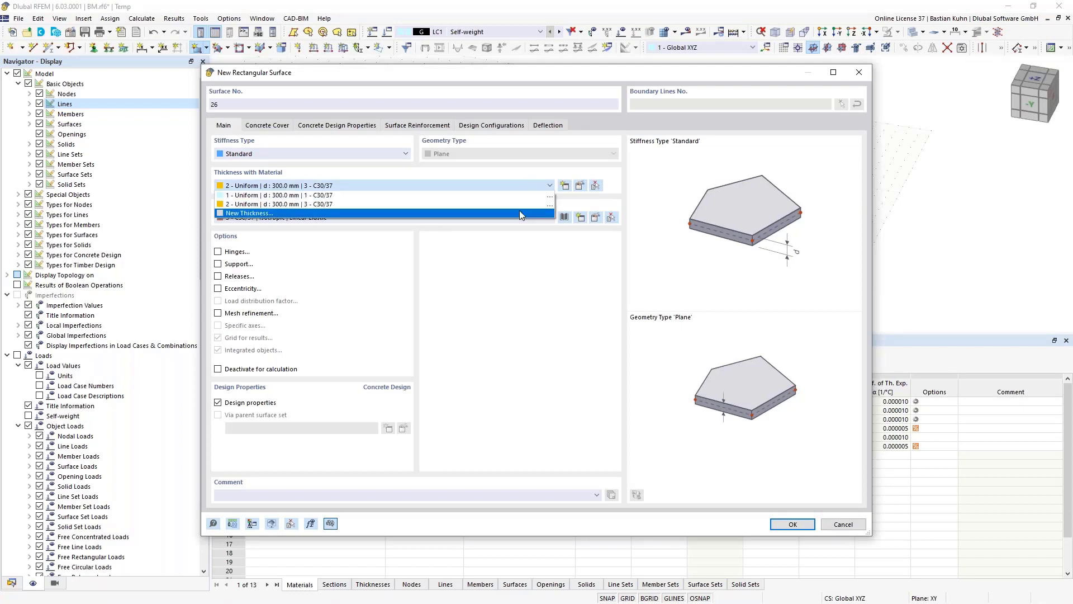
click(519, 213)
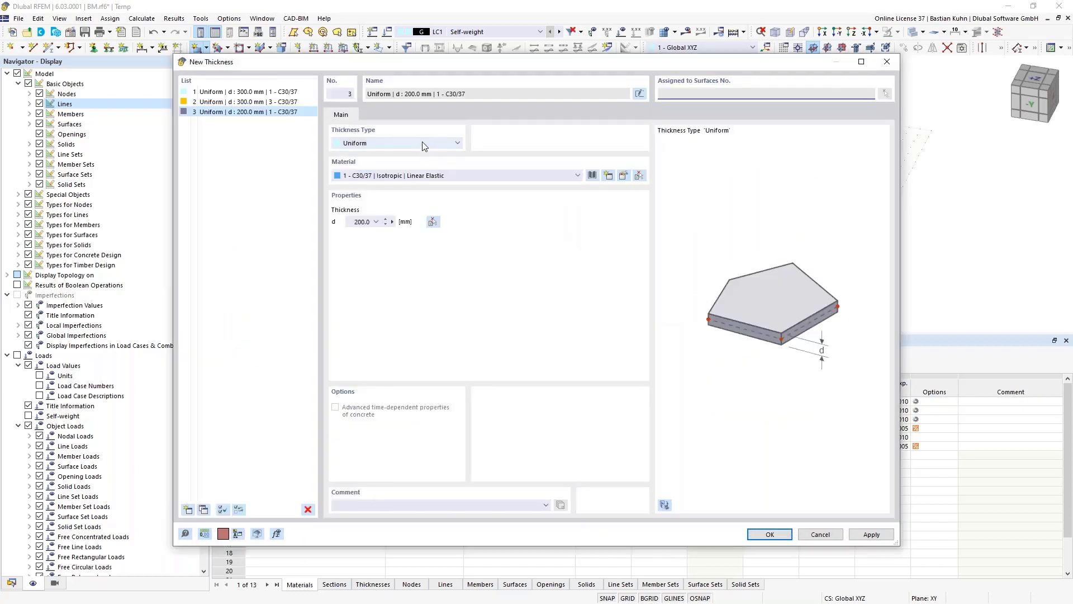
click(421, 144)
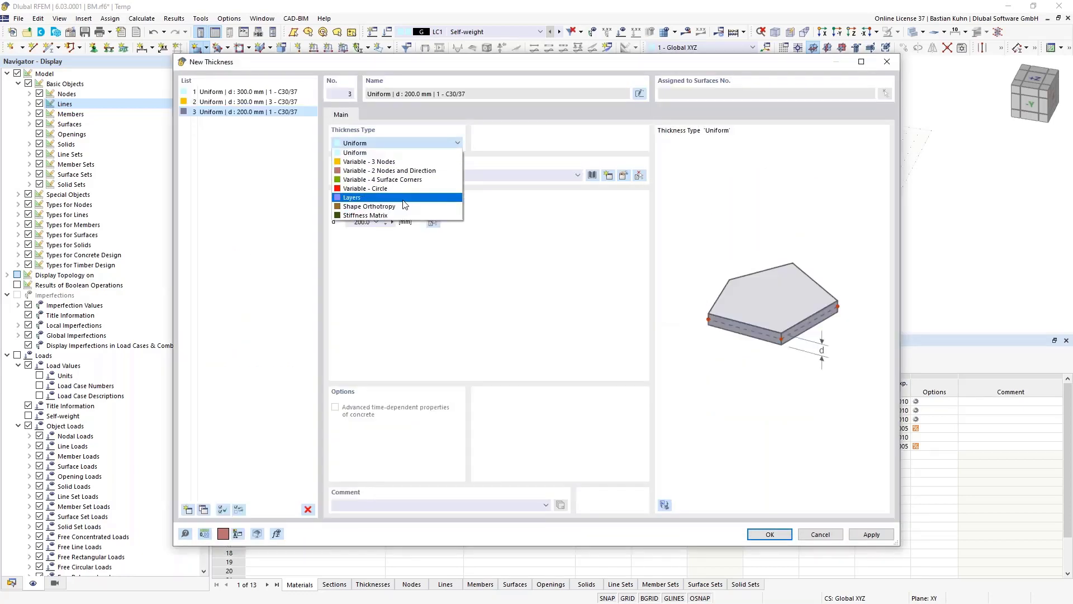
click(349, 198)
Load the Binderholz BBS SYS 220-5s composition from the library into the layered thickness, check its stiffness reduction and accept it
click(374, 114)
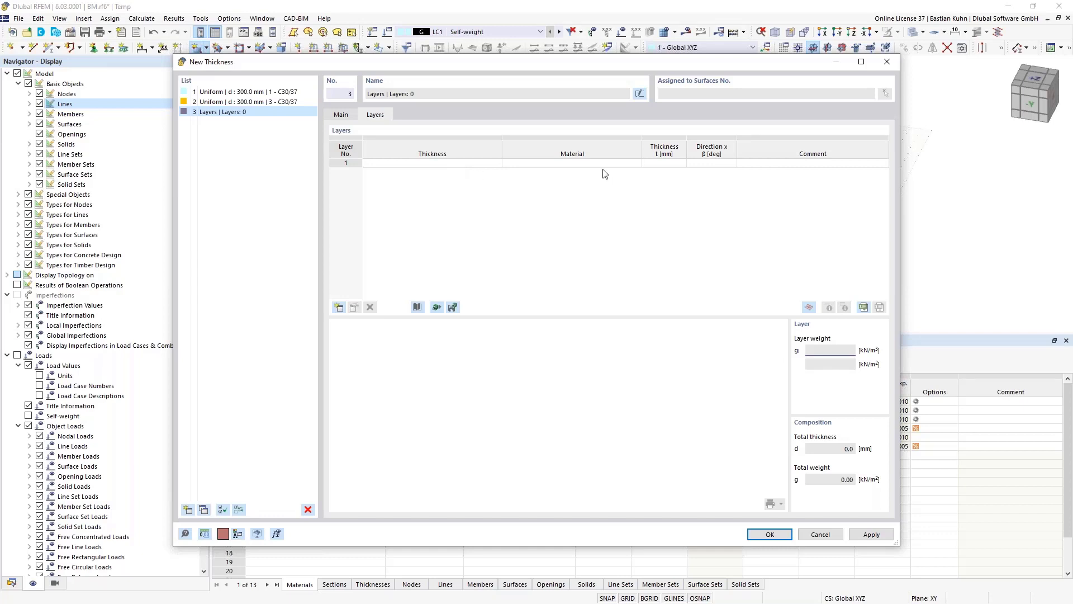
click(418, 308)
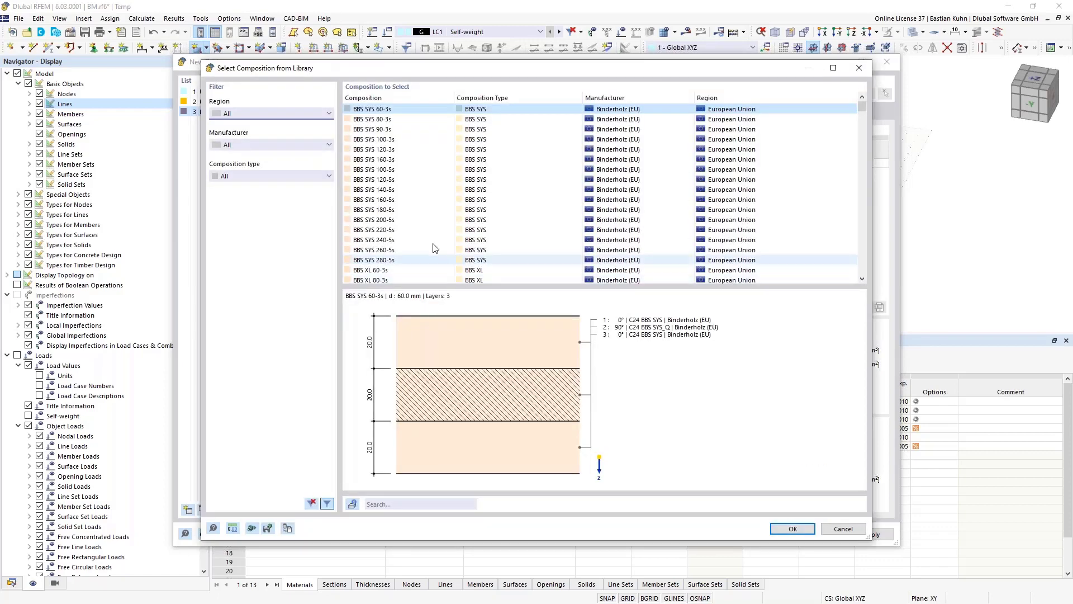
click(390, 231)
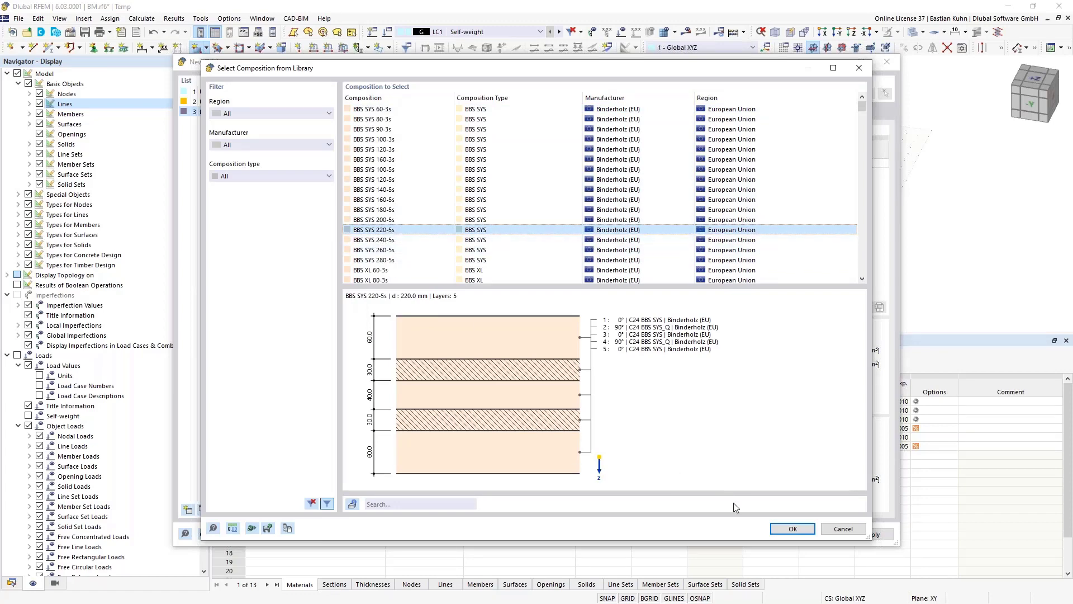
click(789, 529)
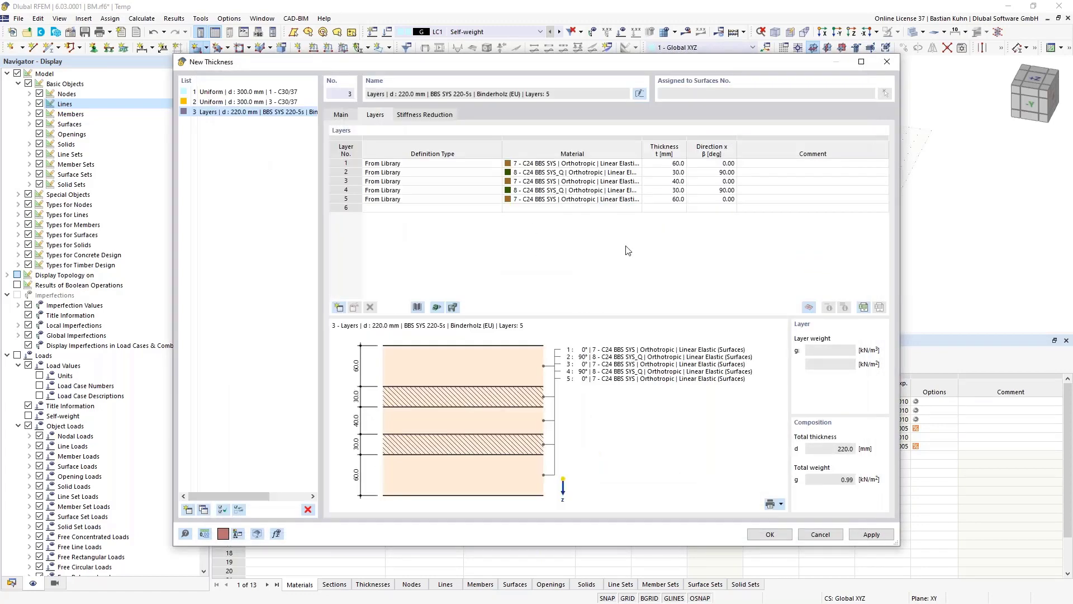
click(432, 116)
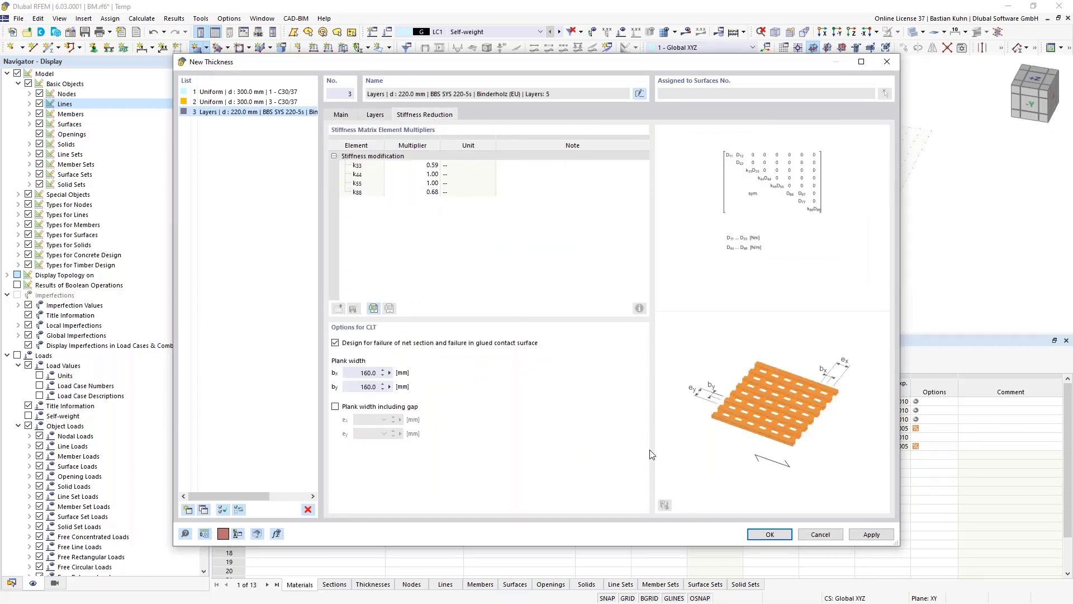
click(770, 535)
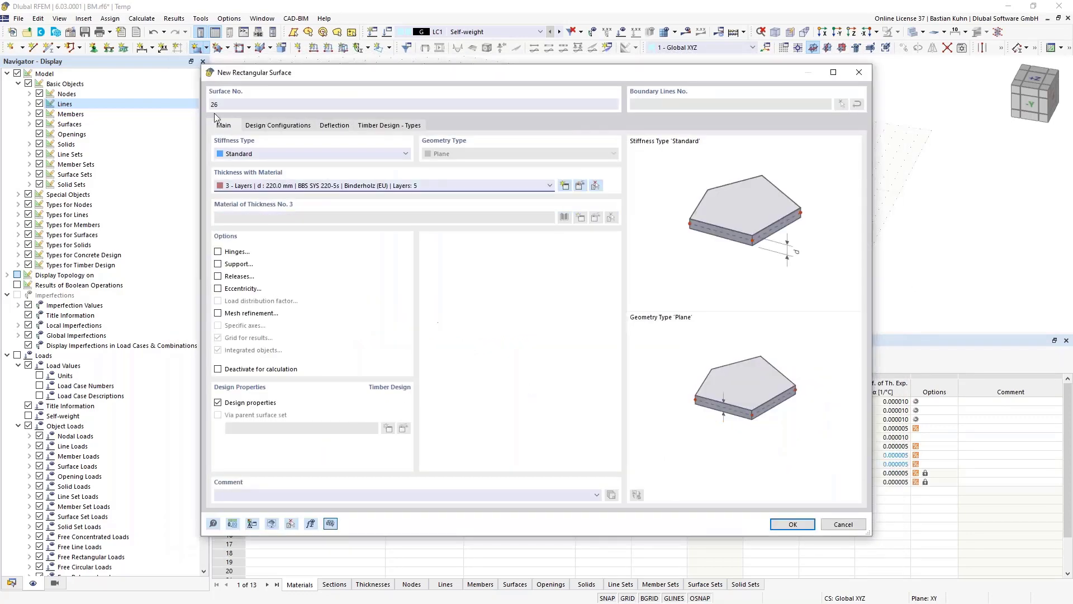
Check the new rectangular surface's design configuration and deflection settings, and accept the surface definition with the layered BBS SYS 220-5s thickness
click(261, 125)
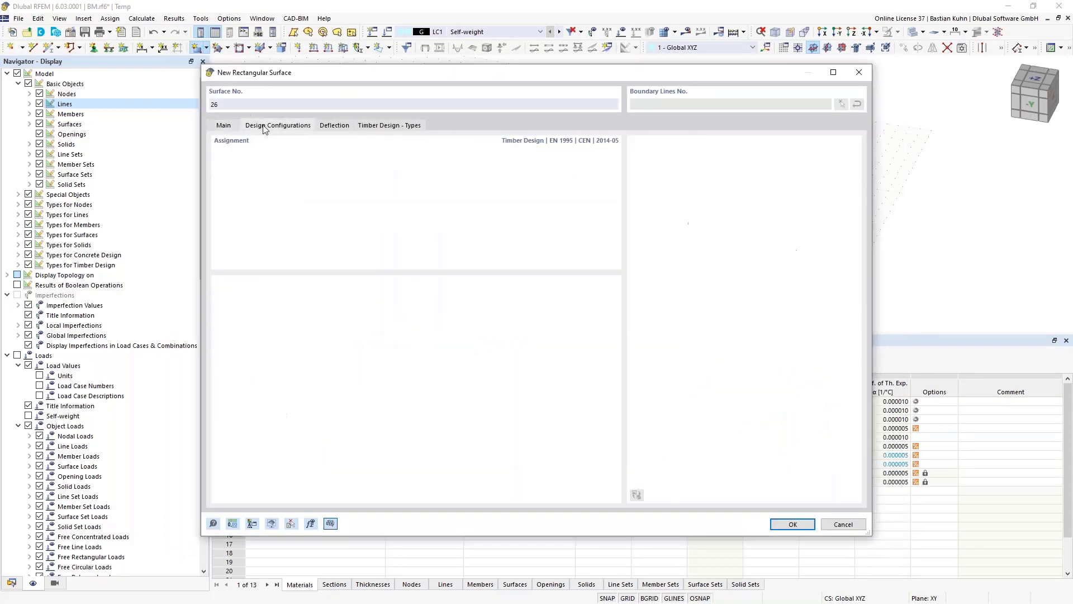
click(337, 126)
click(783, 519)
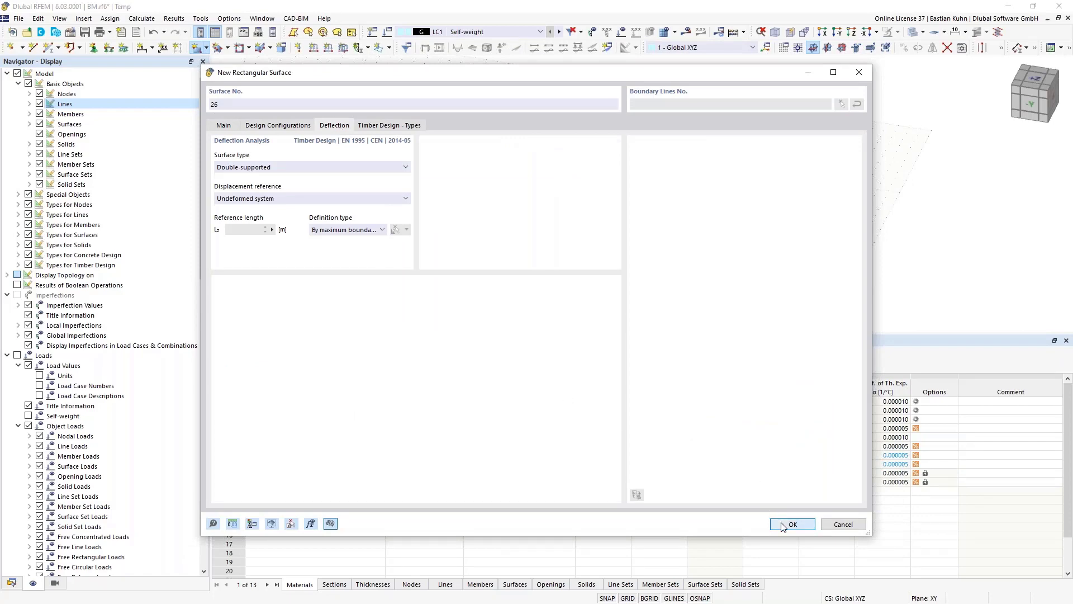
scroll(536, 147, up, 3)
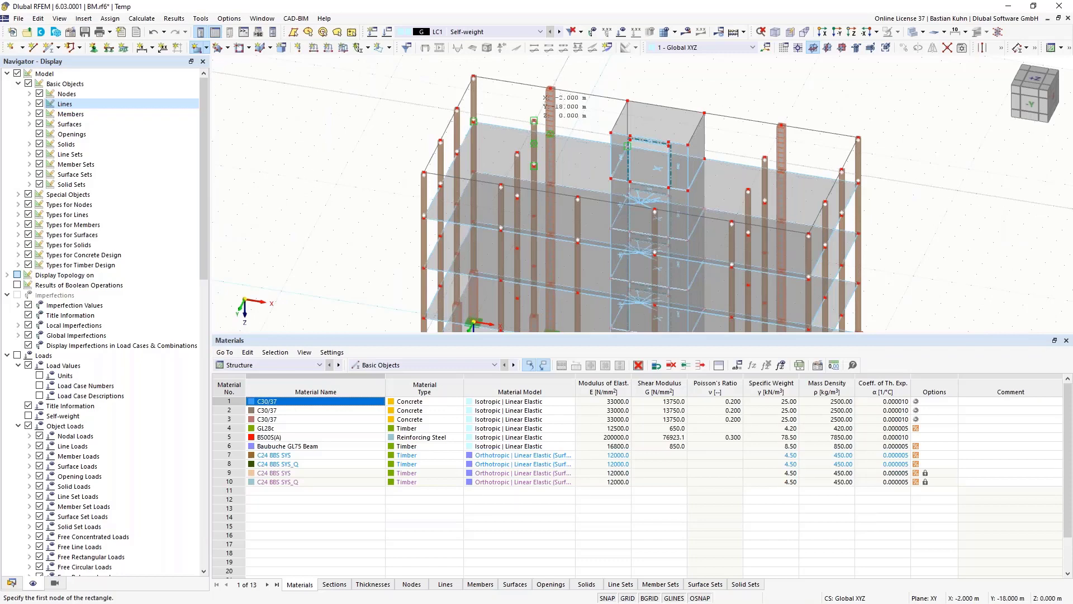
click(534, 120)
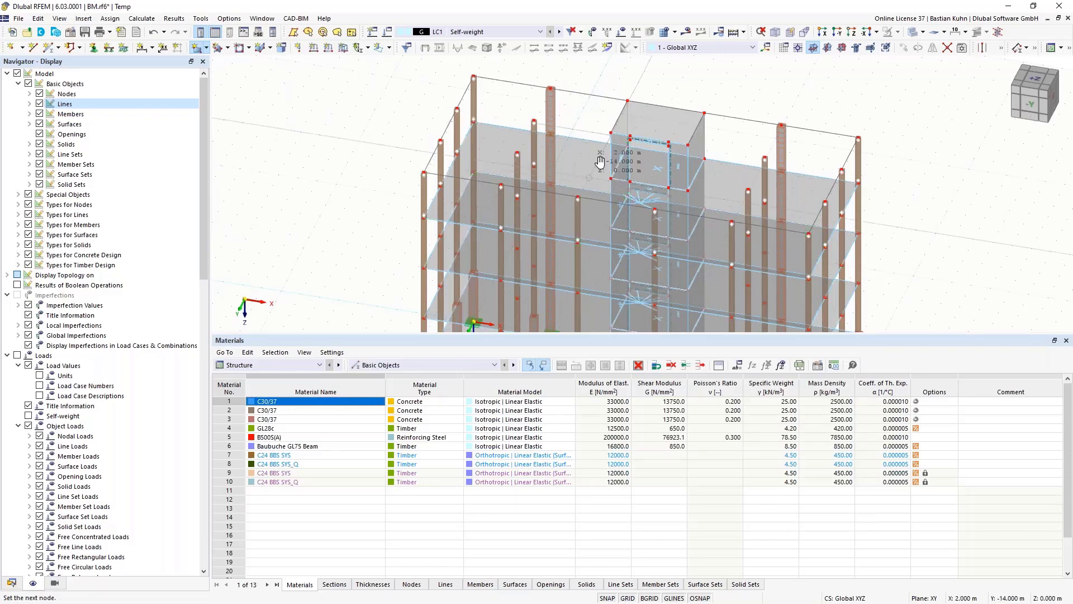
middle_drag(598, 165, 598, 132)
scroll(658, 149, down, 5)
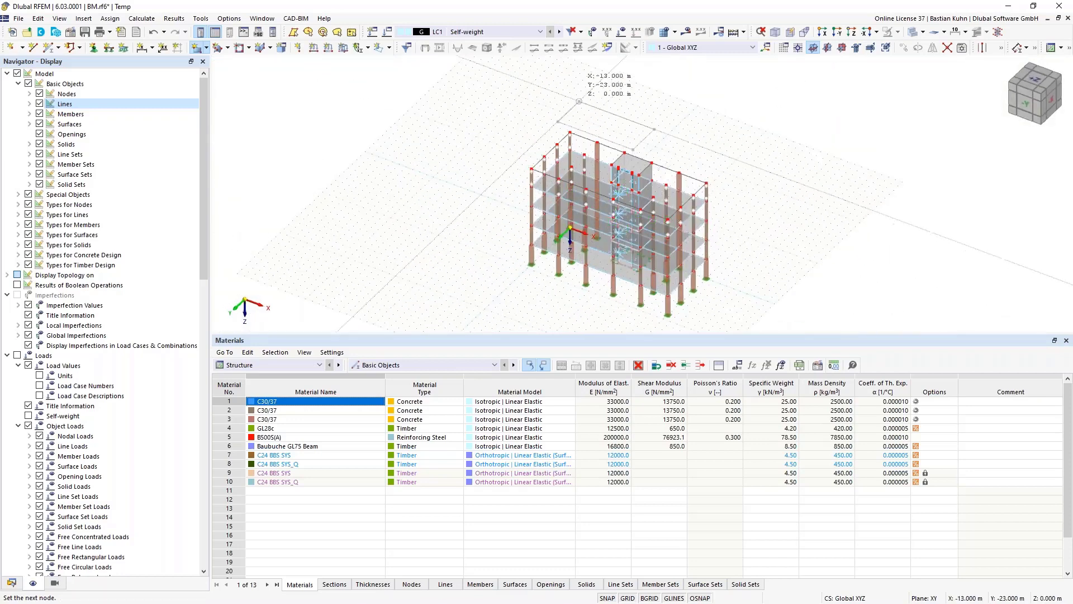
click(556, 124)
Draw two rectangular roof surfaces at the X = 0 end: the bay beside the core and the full-depth outer bay up to X = 4 m
scroll(584, 152, up, 5)
scroll(584, 152, up, 1)
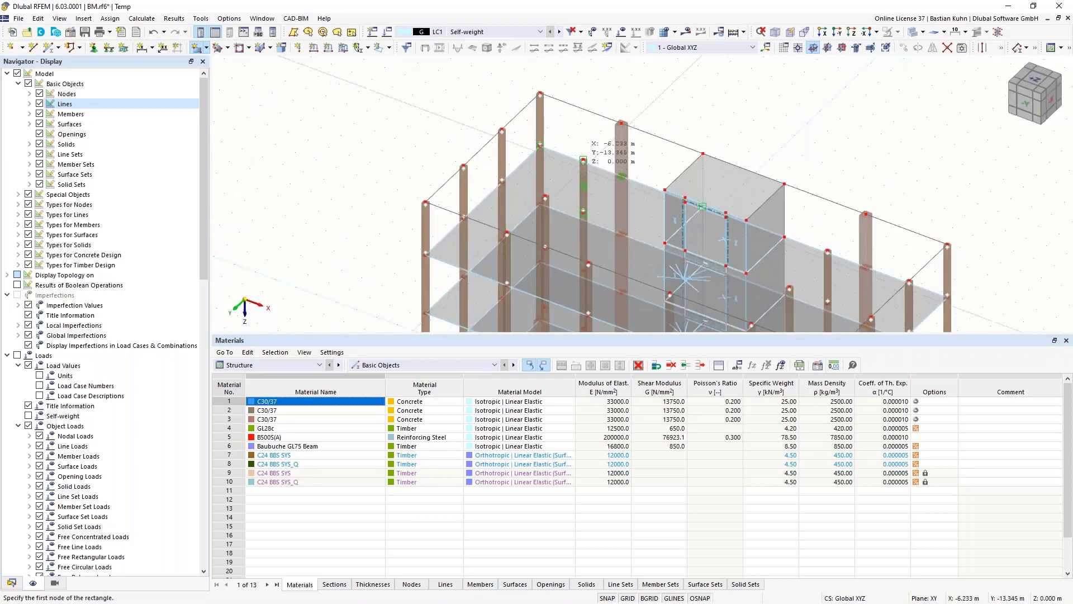
click(584, 160)
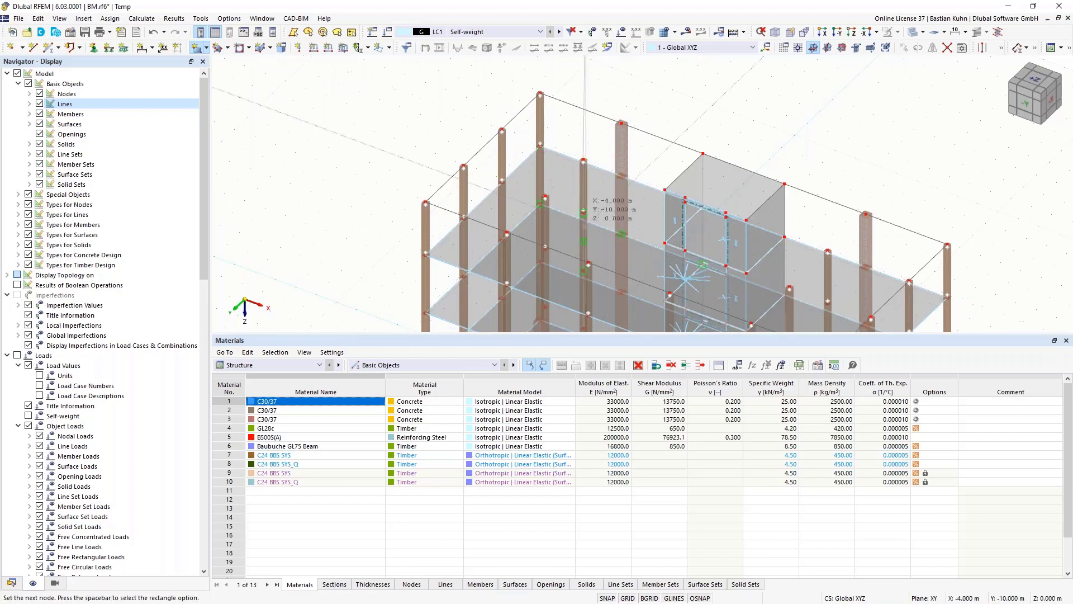
click(588, 262)
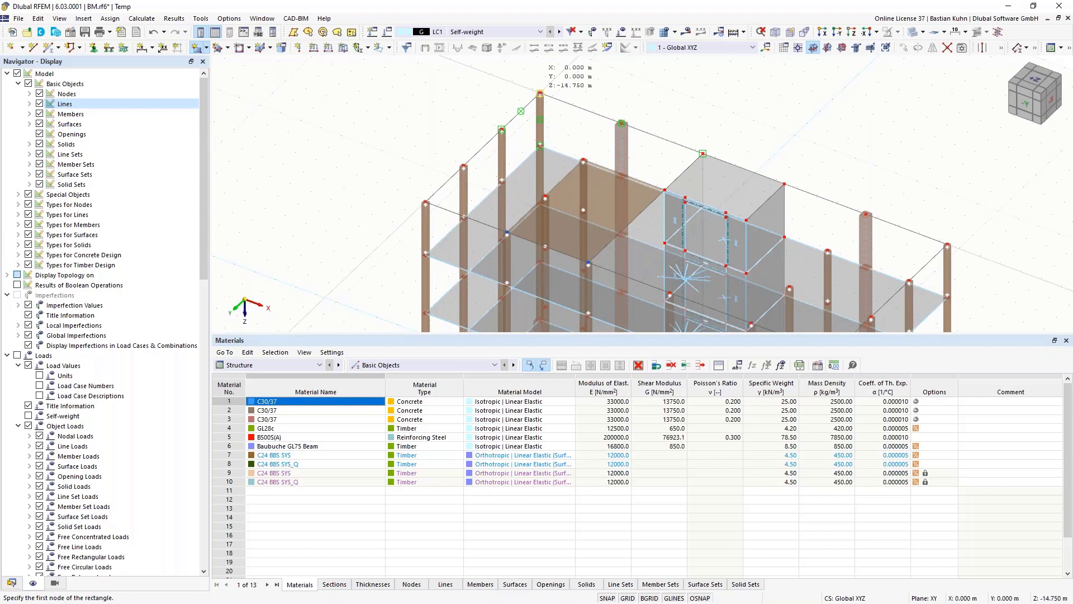
click(540, 93)
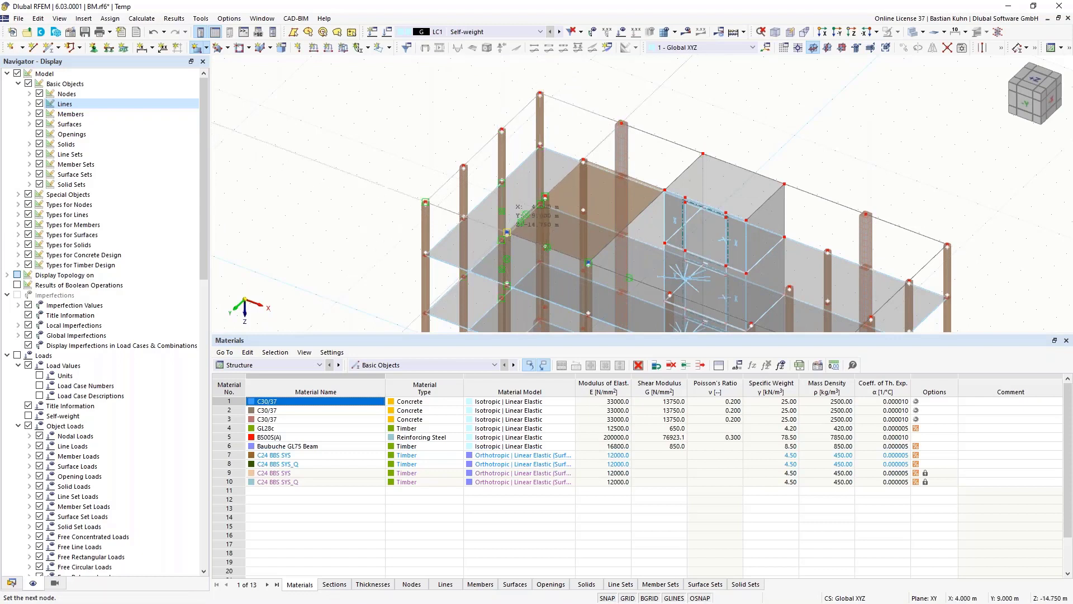
click(507, 233)
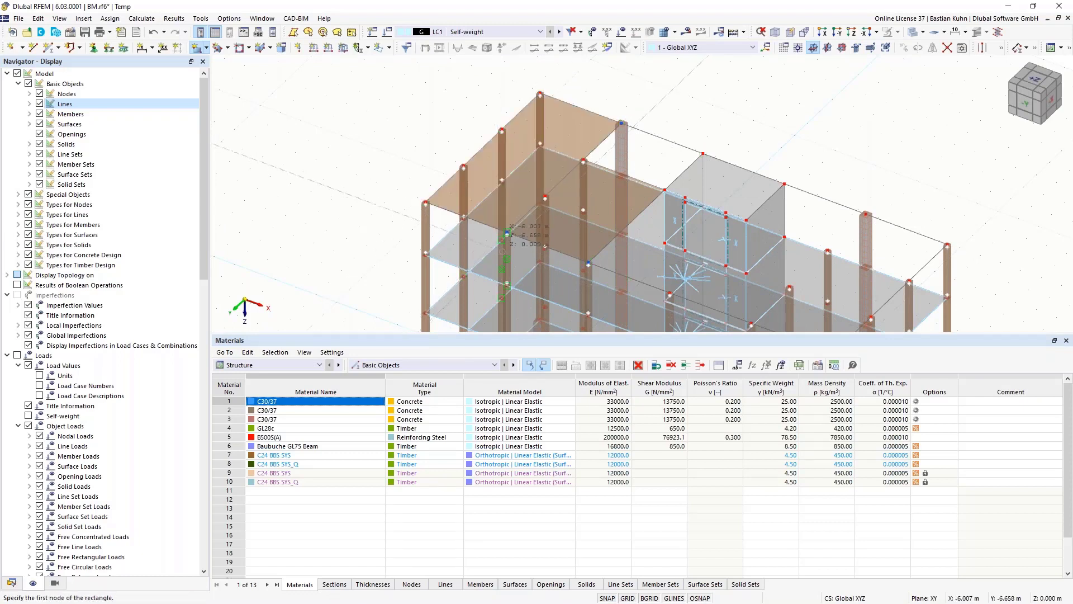
Draw matching rectangular roof surfaces on the core's other side: the bay up to X = 16 m and the full-depth outer bay beyond it
middle_drag(413, 159, 504, 109)
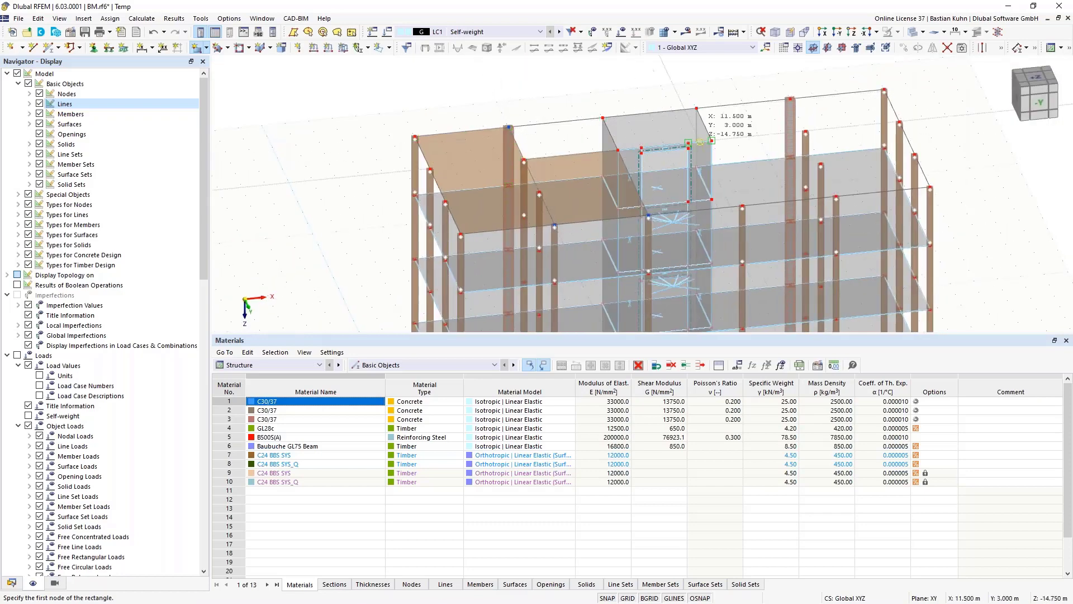
click(697, 108)
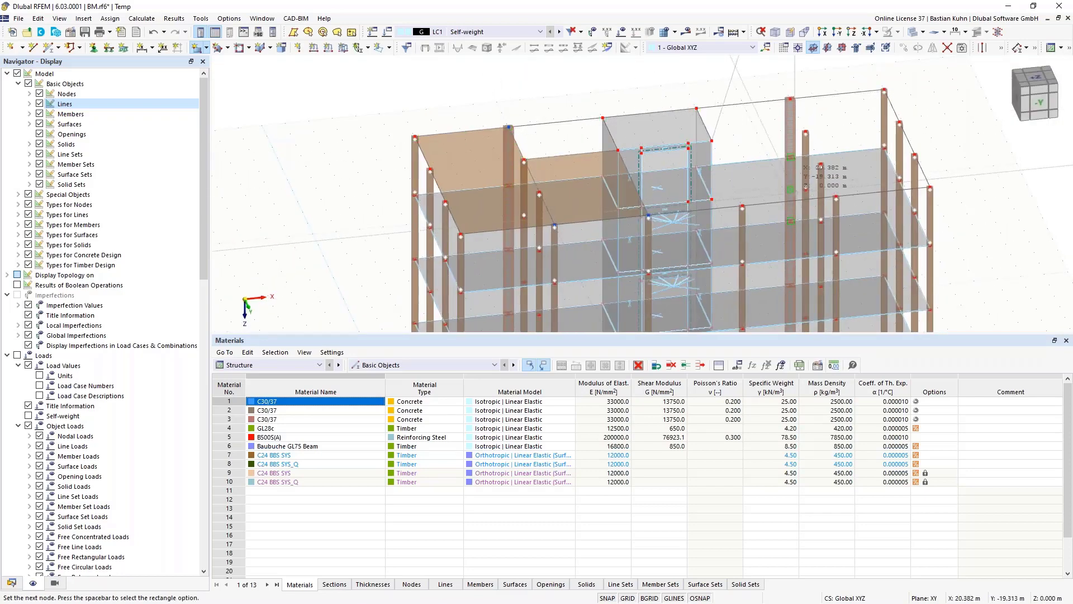
click(835, 197)
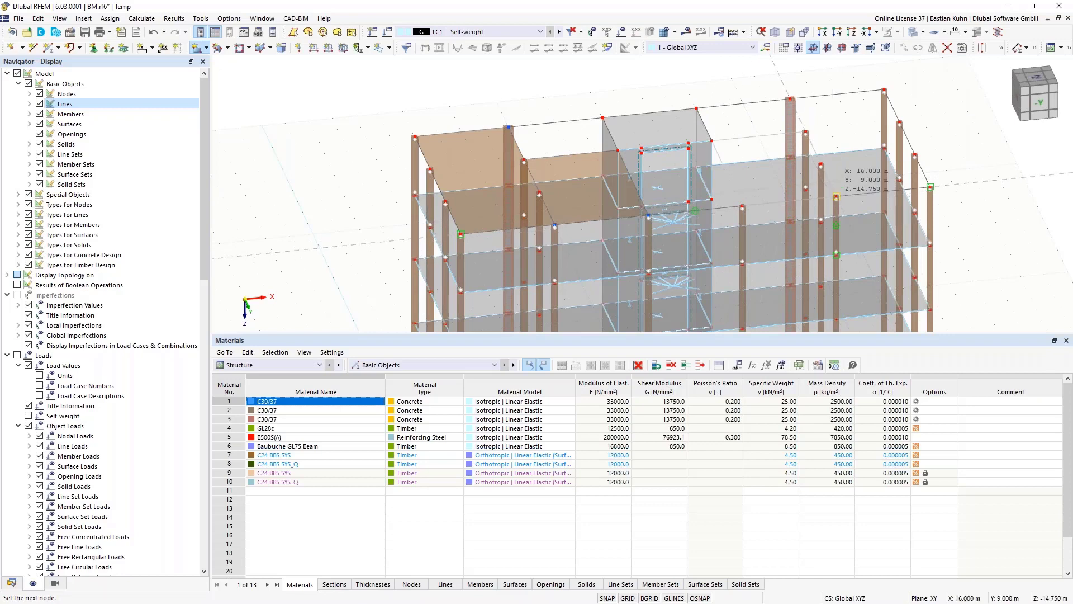
click(835, 197)
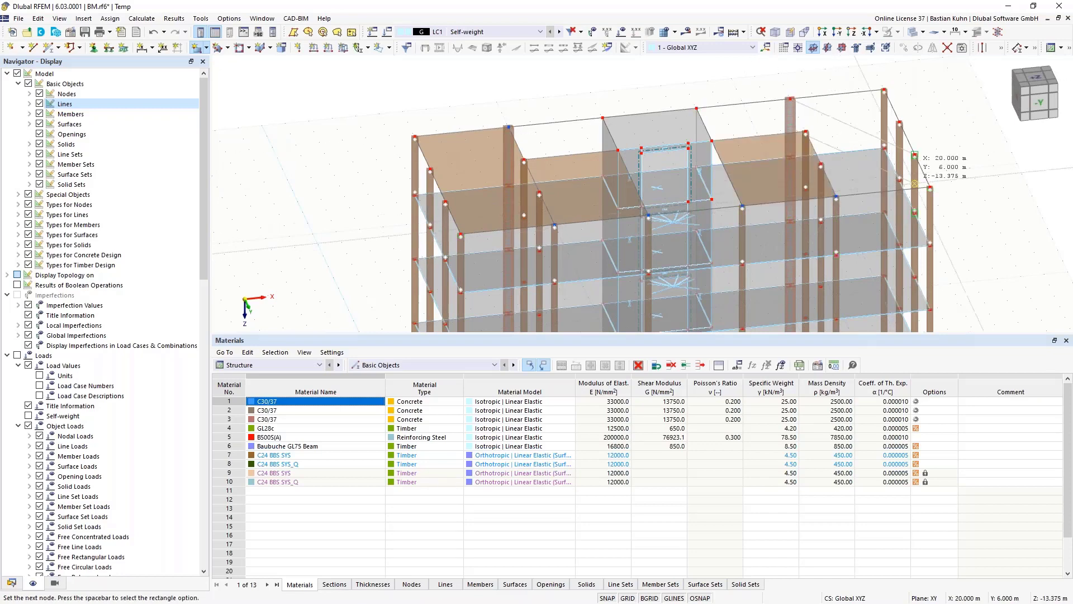
click(954, 157)
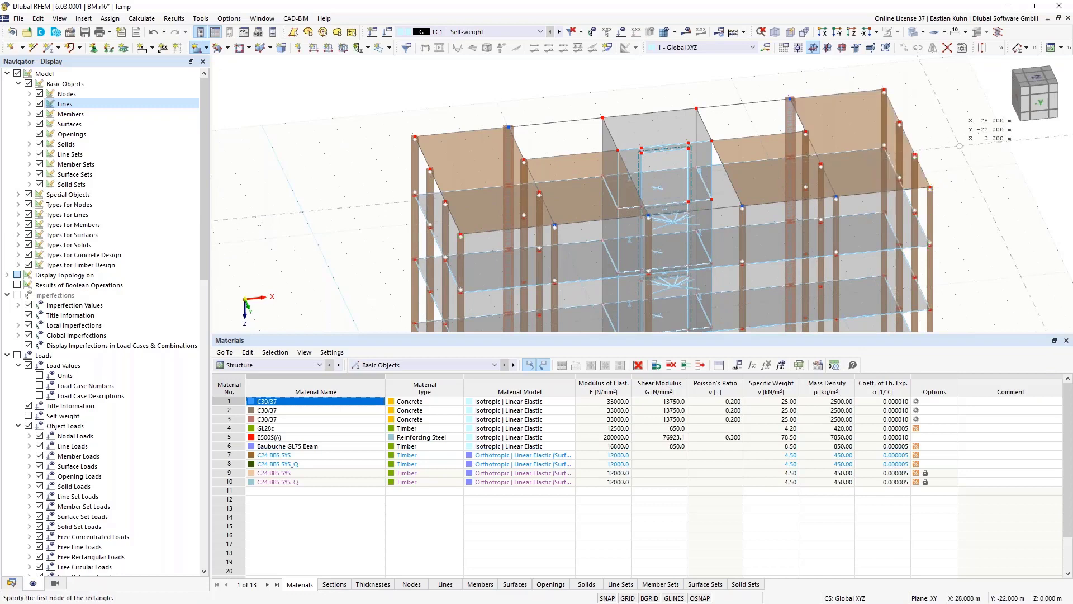
key(Escape)
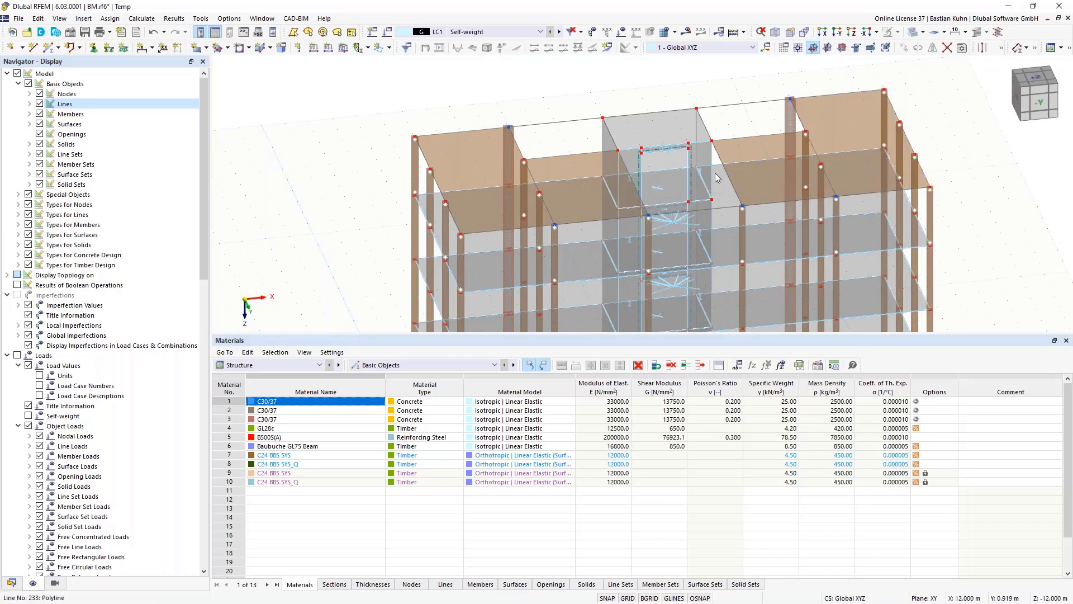
Create beam members with section R_M1 180/220 in GL28c on the two Y = 0 roof edge lines and the two lines running from the core
click(569, 127)
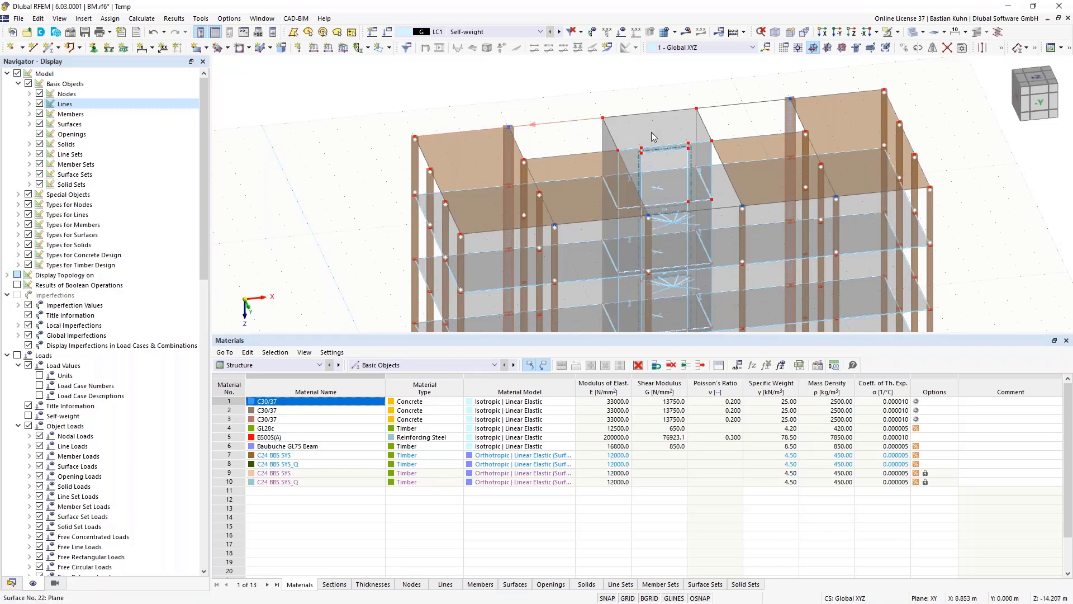
click(720, 129)
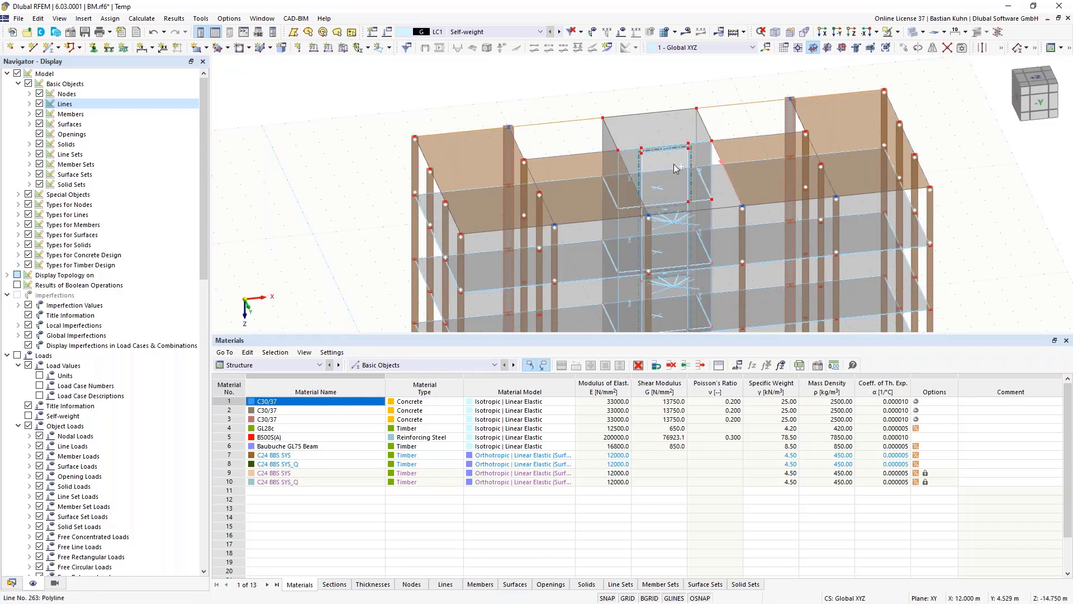
right_click(628, 165)
click(750, 191)
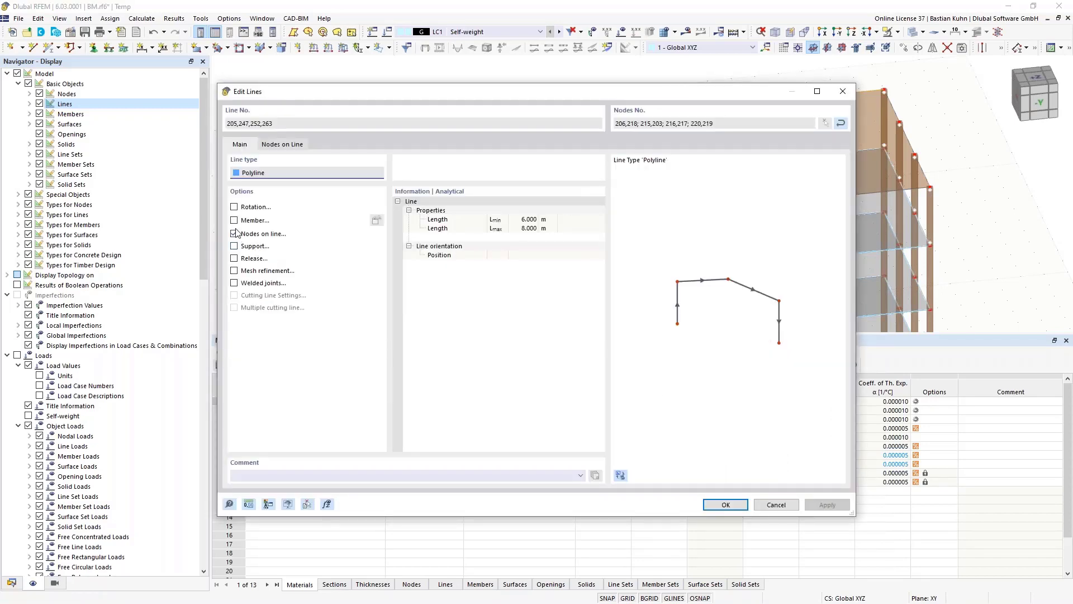
click(234, 220)
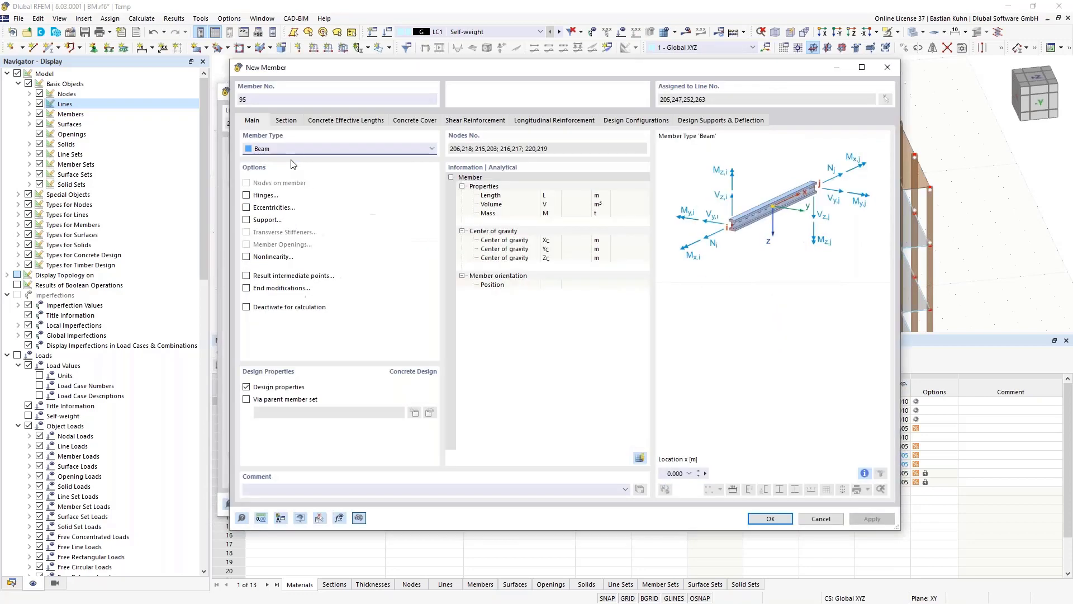
click(286, 121)
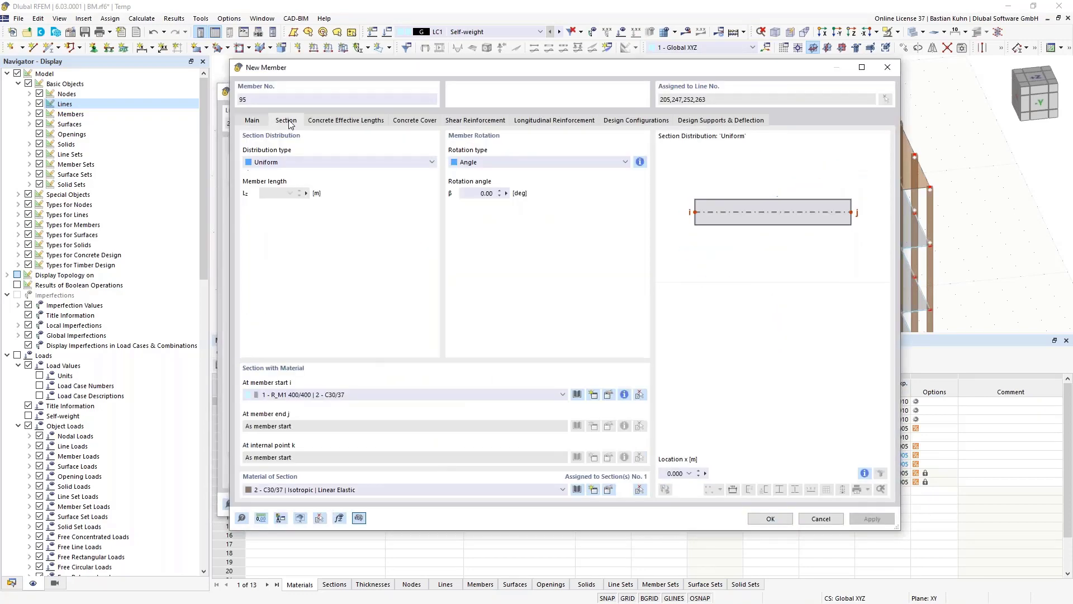
click(422, 395)
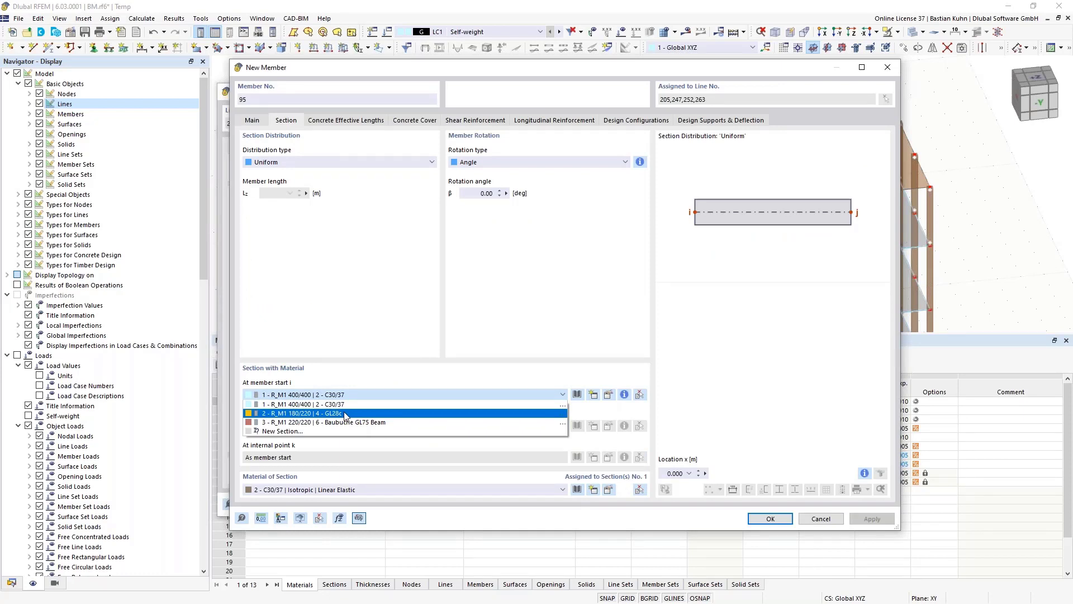
click(346, 414)
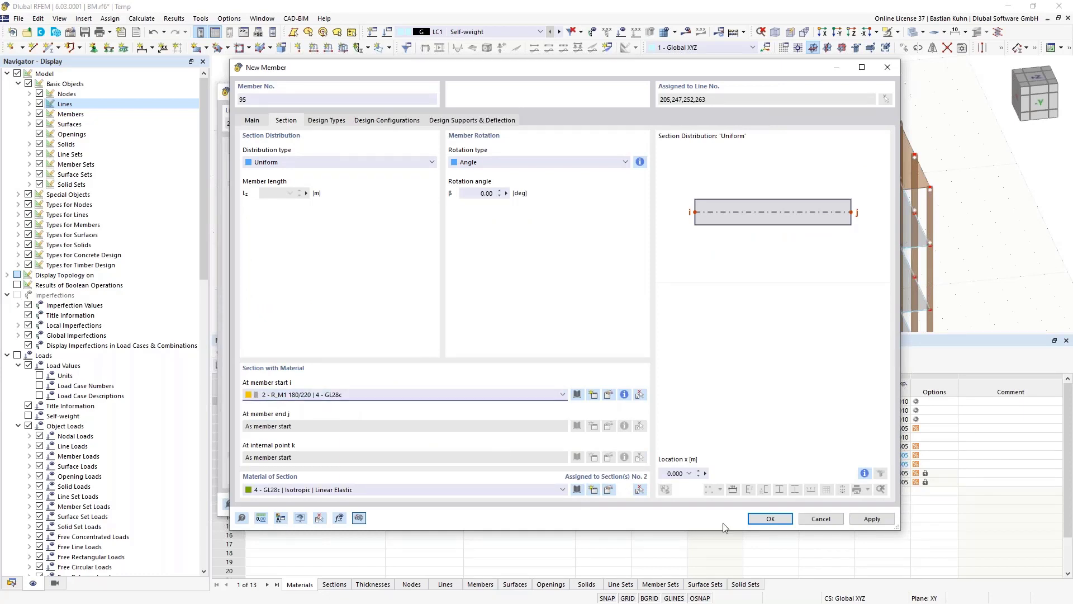
click(764, 521)
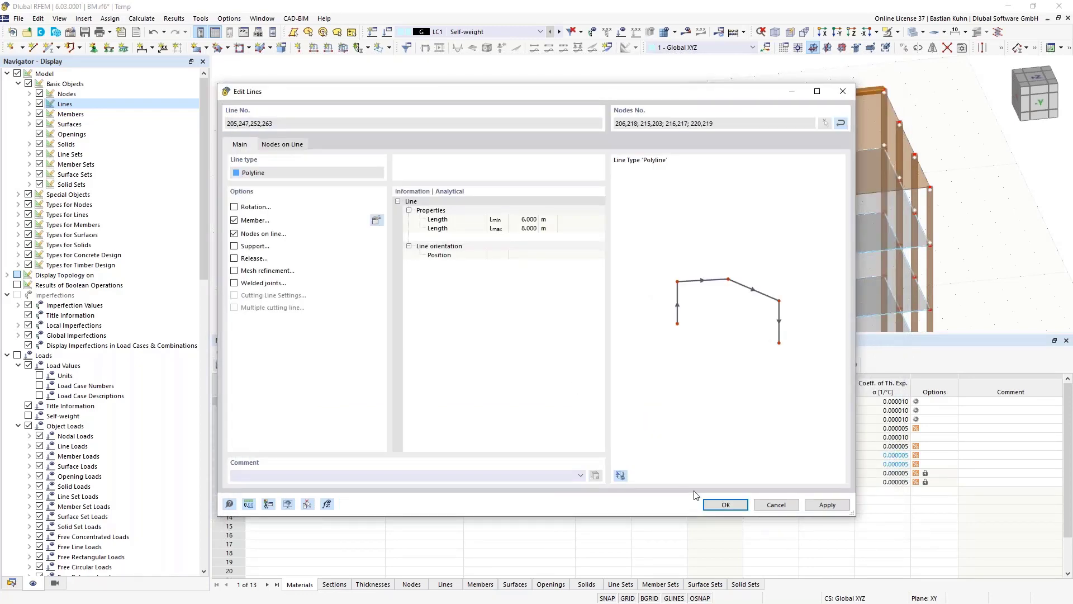
click(724, 505)
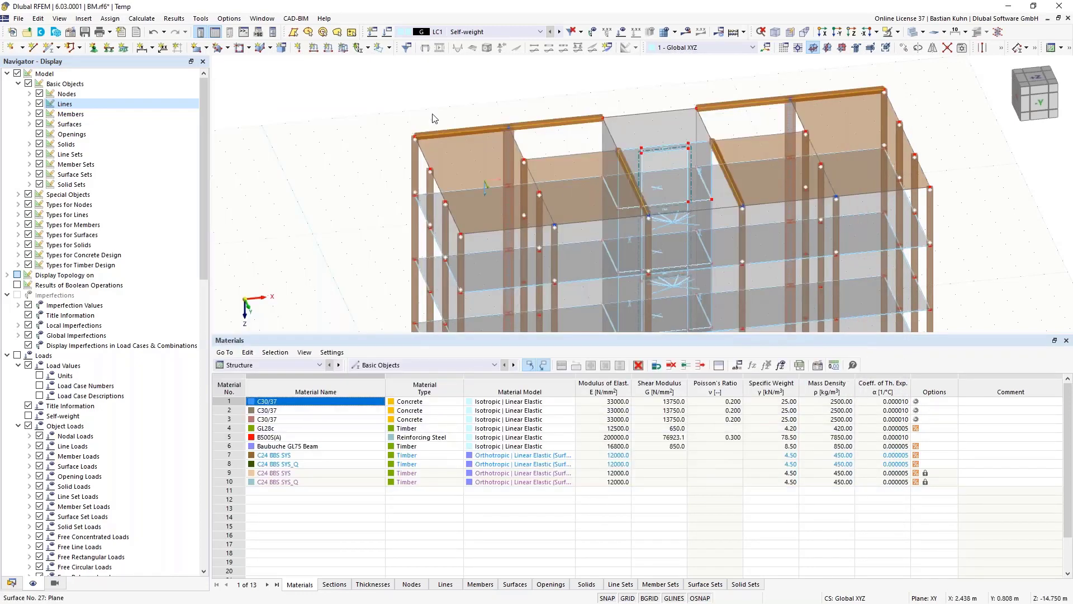
Connect the top-storey objects to split the Y = 0 edge beams at the columns, and delete the beam segments along both outer roof surfaces
scroll(434, 119, down, 2)
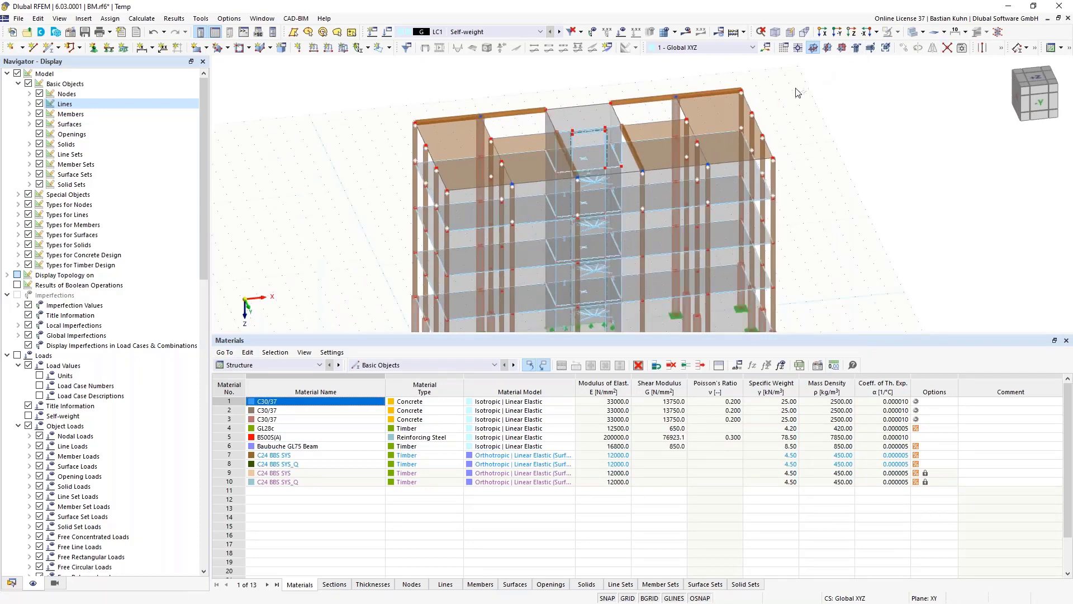
drag(820, 69, 341, 229)
click(448, 116)
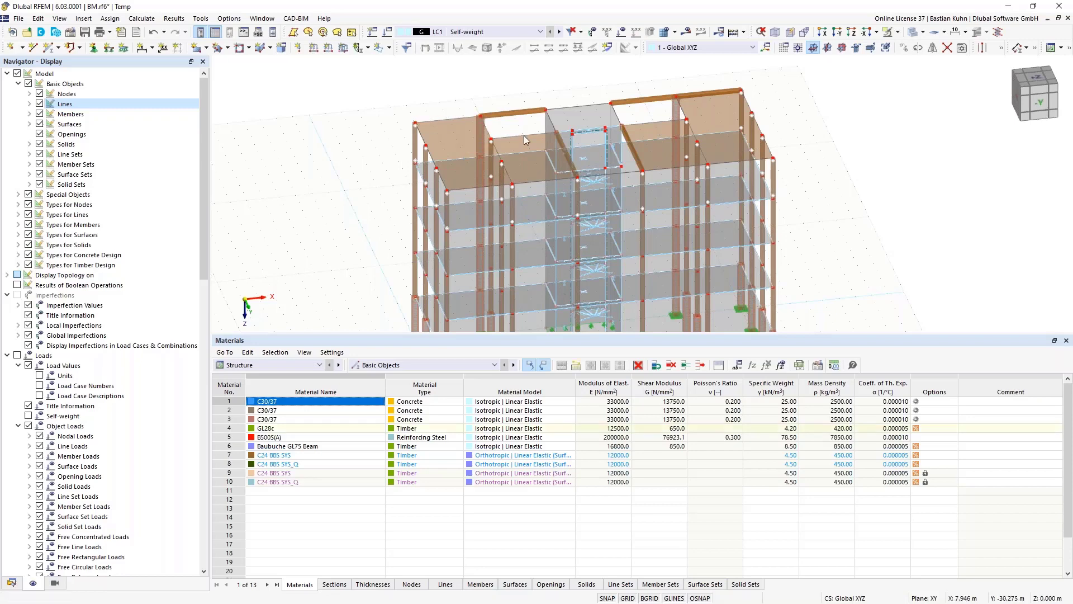
click(689, 95)
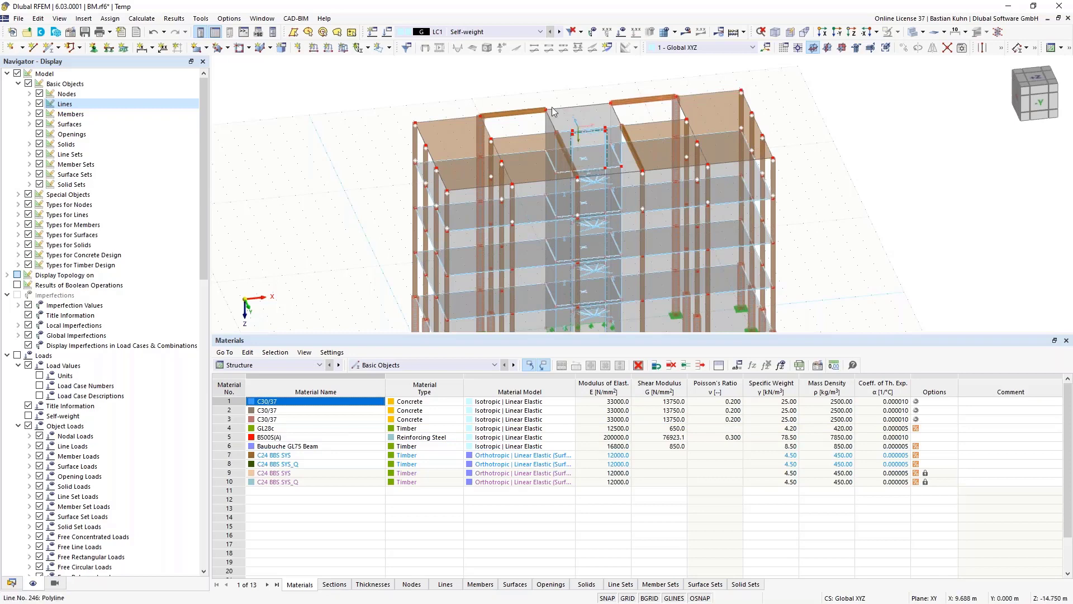
Assign the existing local xyz member hinge to both the start and end of the four remaining timber roof beams around the core
click(510, 110)
click(565, 147)
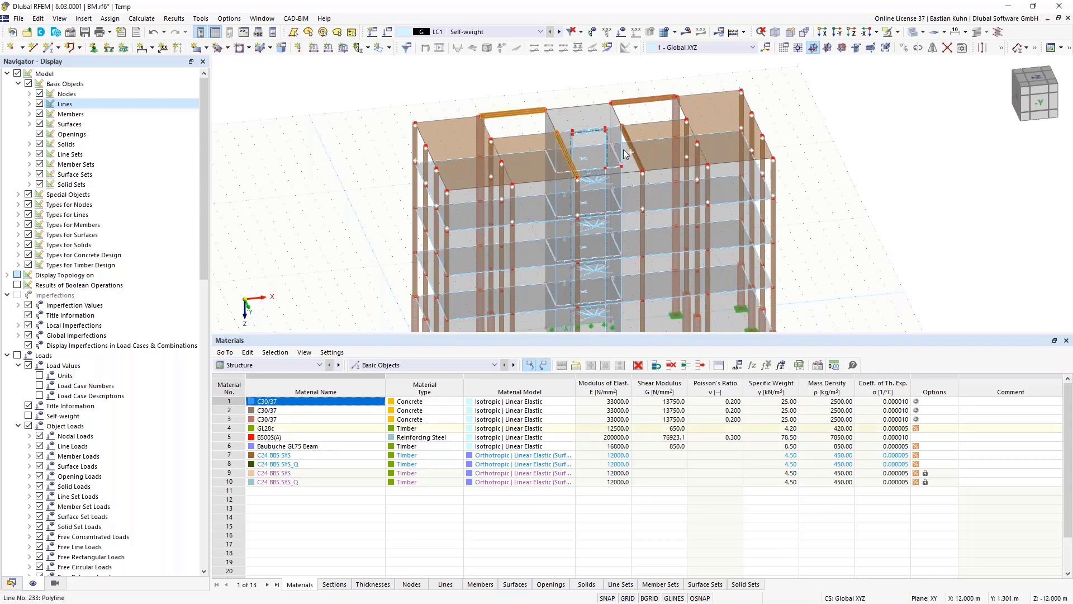
click(630, 149)
right_click(633, 107)
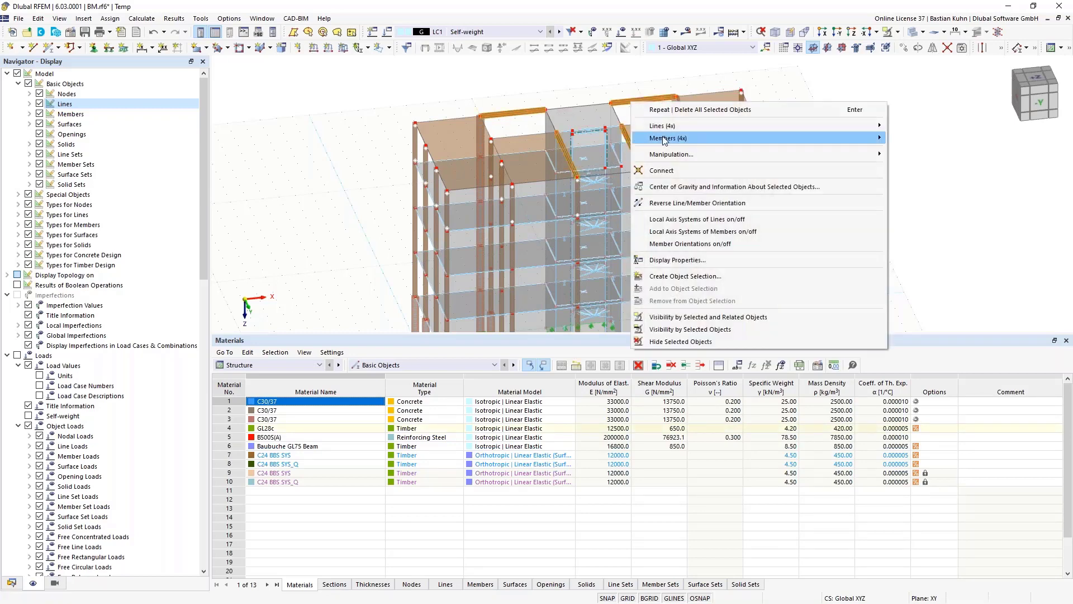
mouse_move(775, 138)
click(909, 138)
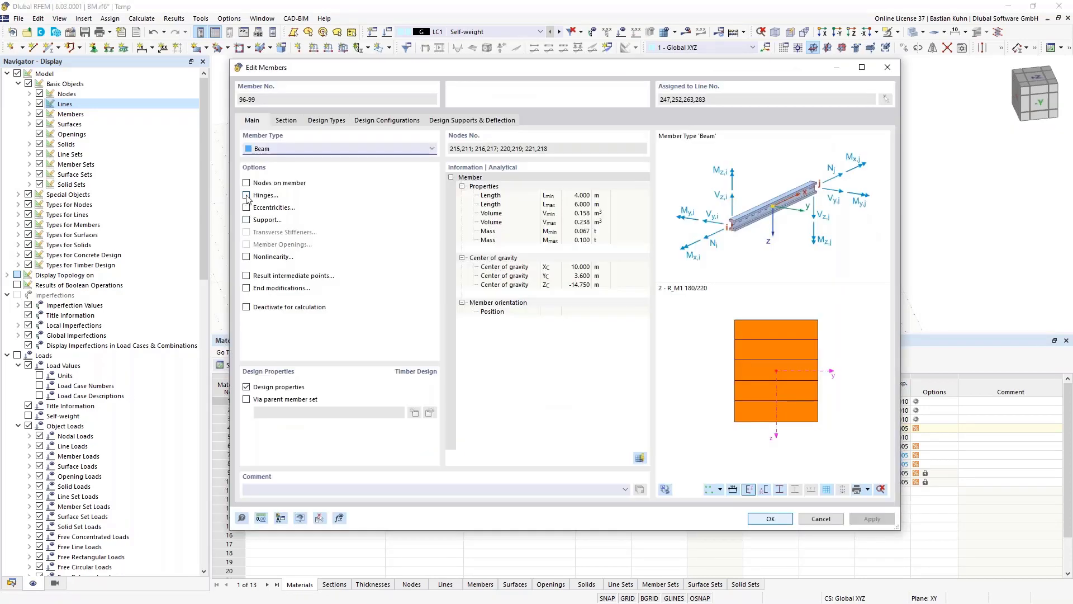
click(246, 195)
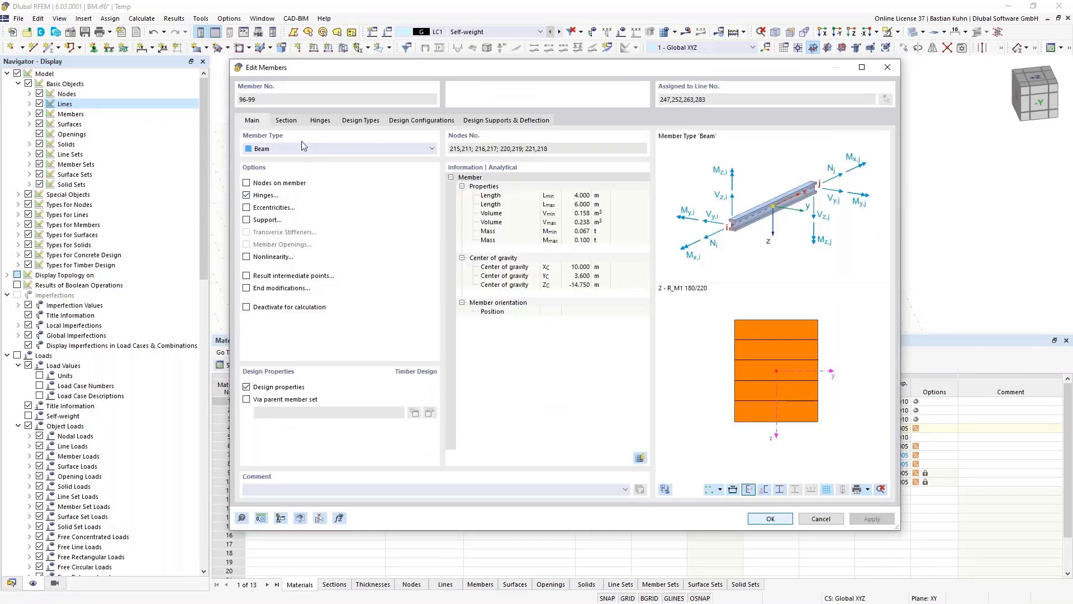
click(319, 121)
click(330, 163)
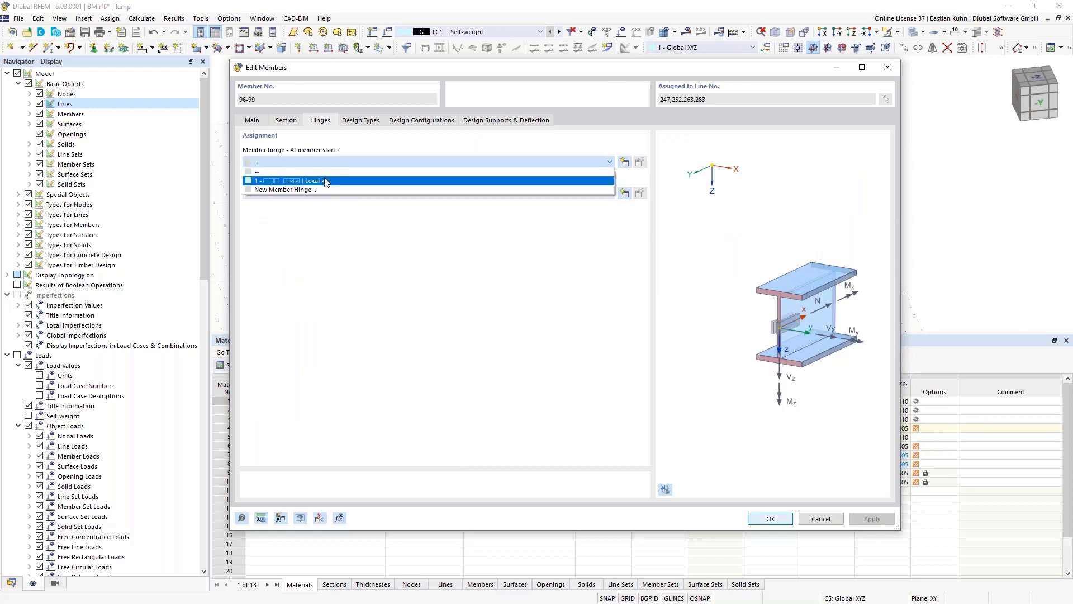
click(328, 180)
click(329, 194)
click(329, 212)
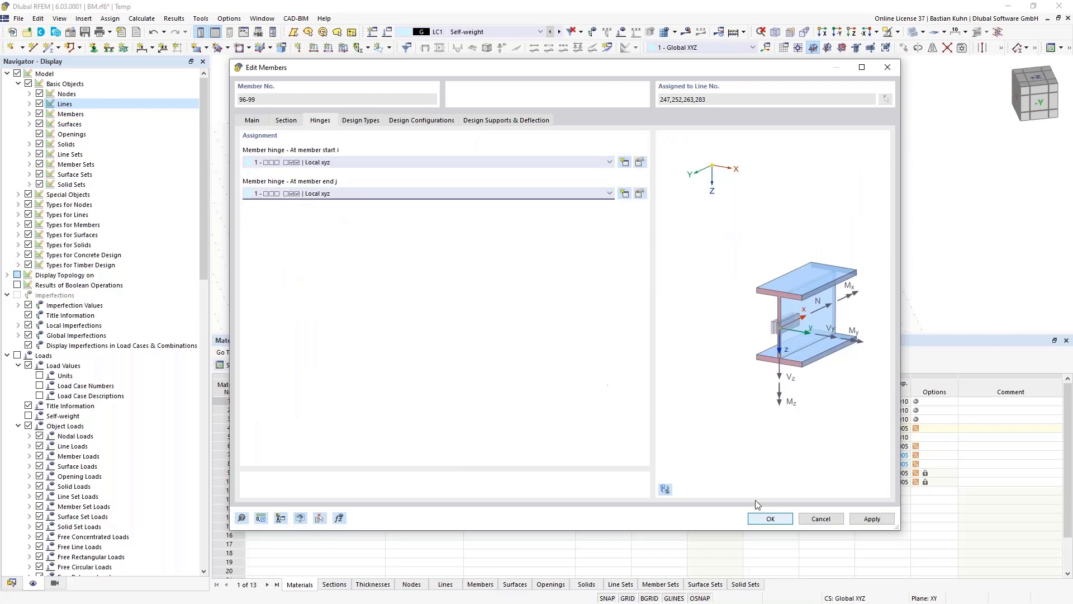
click(770, 520)
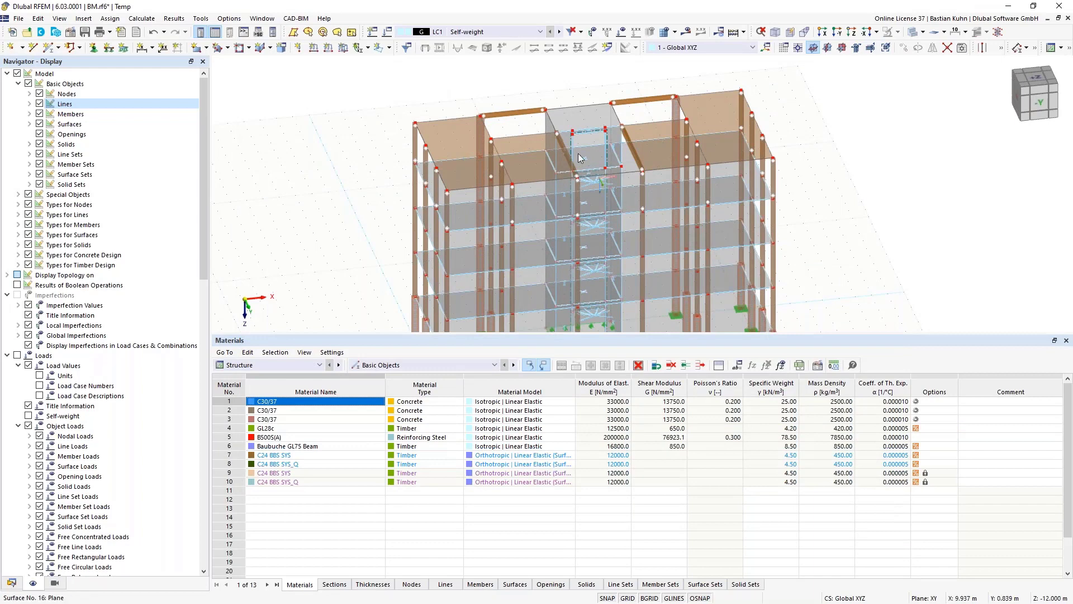
Open the two roof beams running from the core to the columns for editing and enable member eccentricities for both
scroll(578, 153, up, 5)
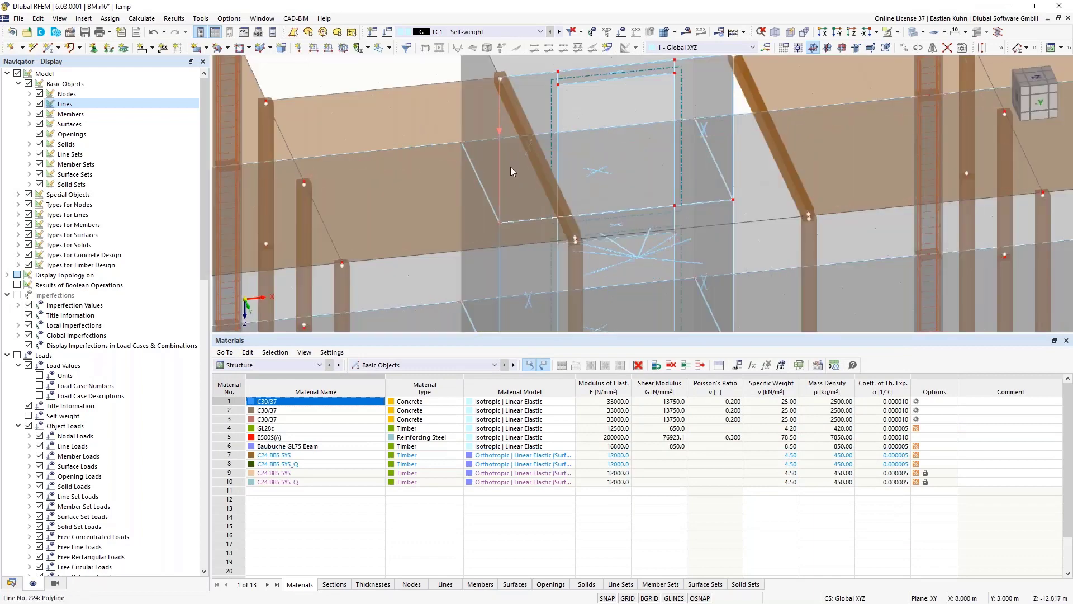
click(529, 144)
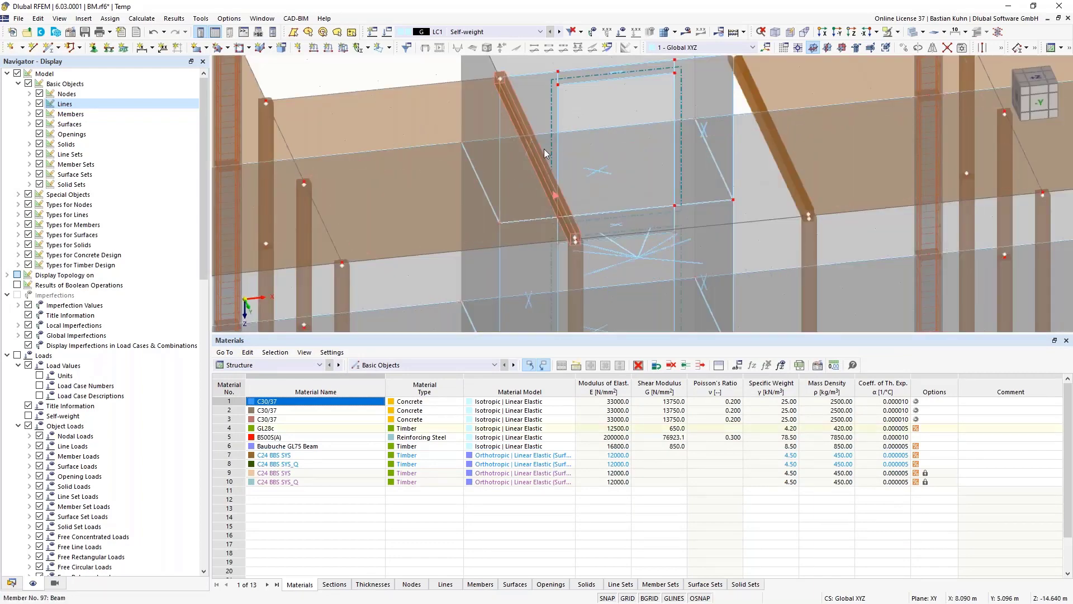
right_click(781, 150)
mouse_move(805, 188)
click(759, 189)
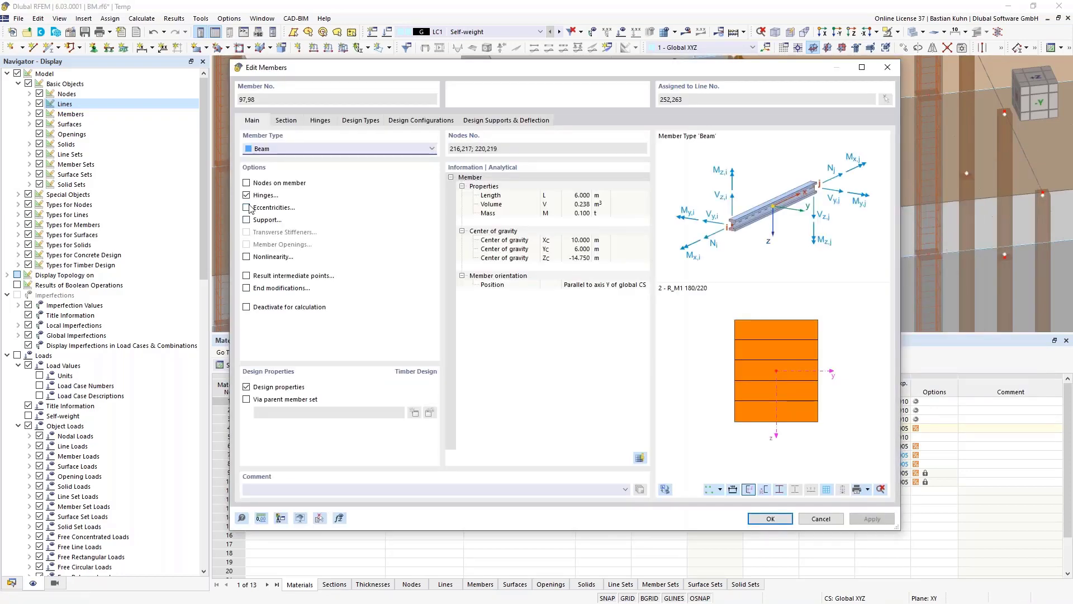
click(247, 208)
click(360, 122)
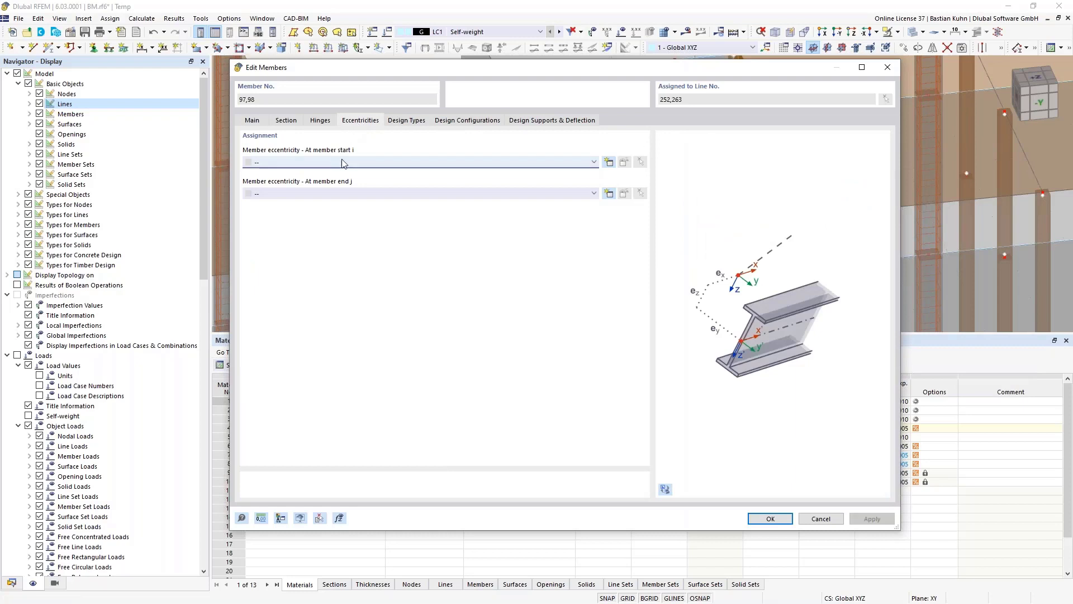
Create a start eccentricity for both beams relative to section, aligned Middle - Top, with a transverse offset from the bottom of surface 26
click(609, 162)
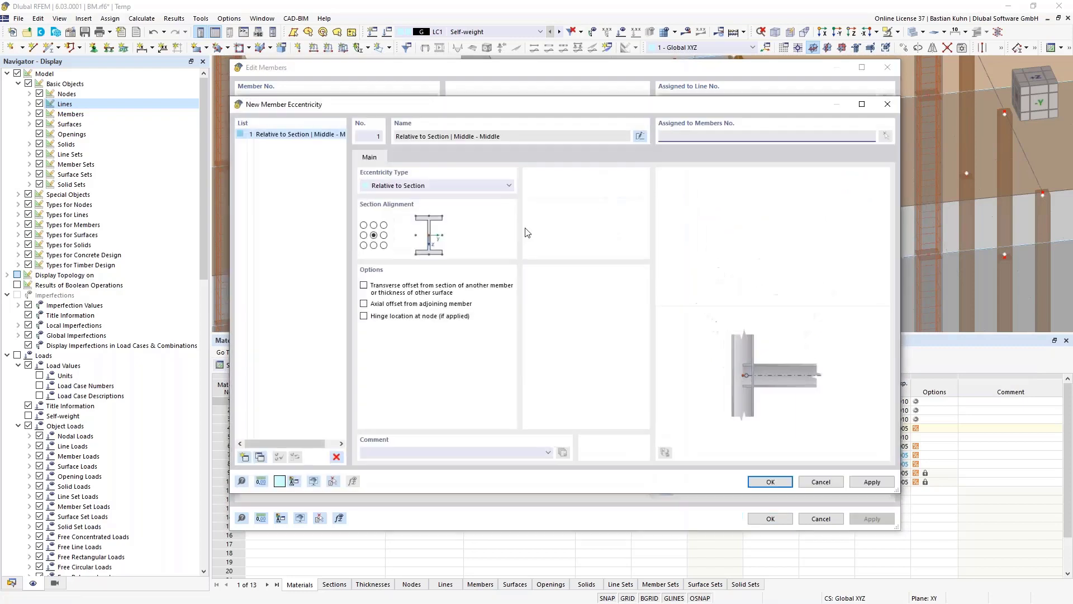
click(374, 225)
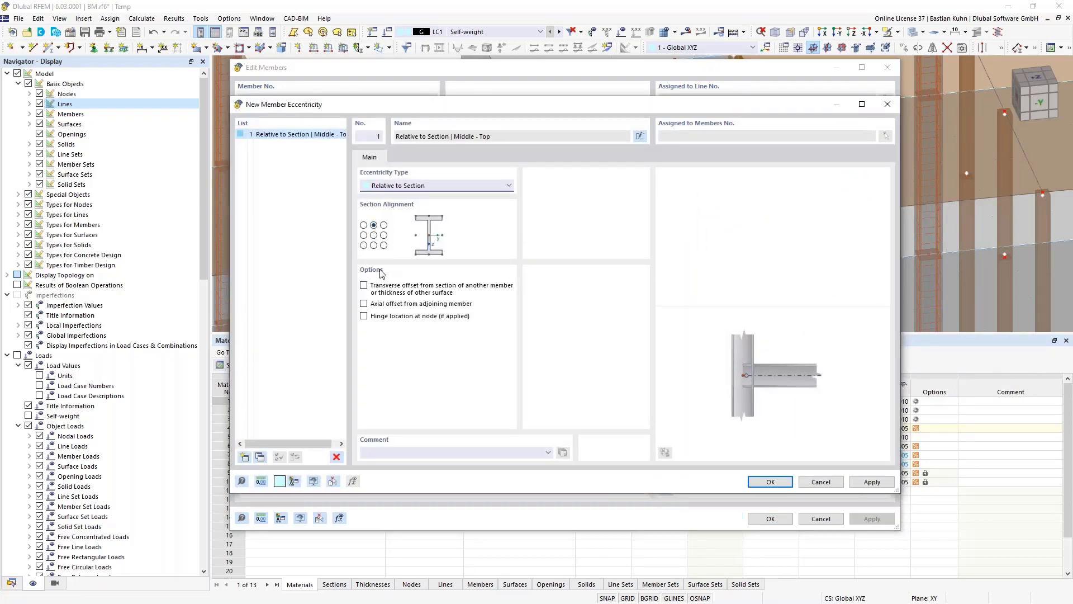
click(364, 286)
click(559, 296)
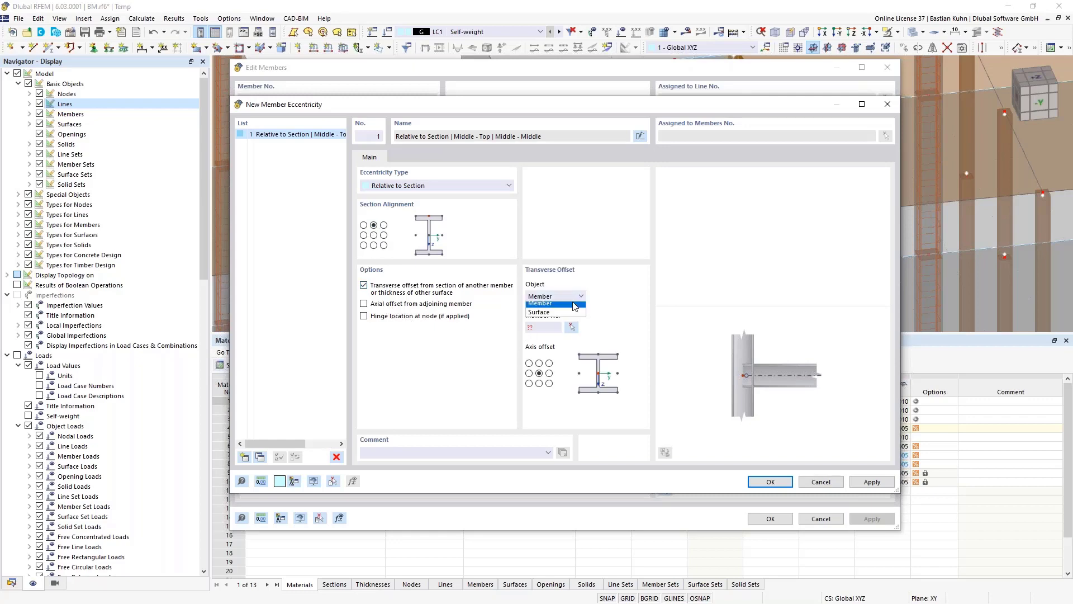
click(545, 313)
click(571, 327)
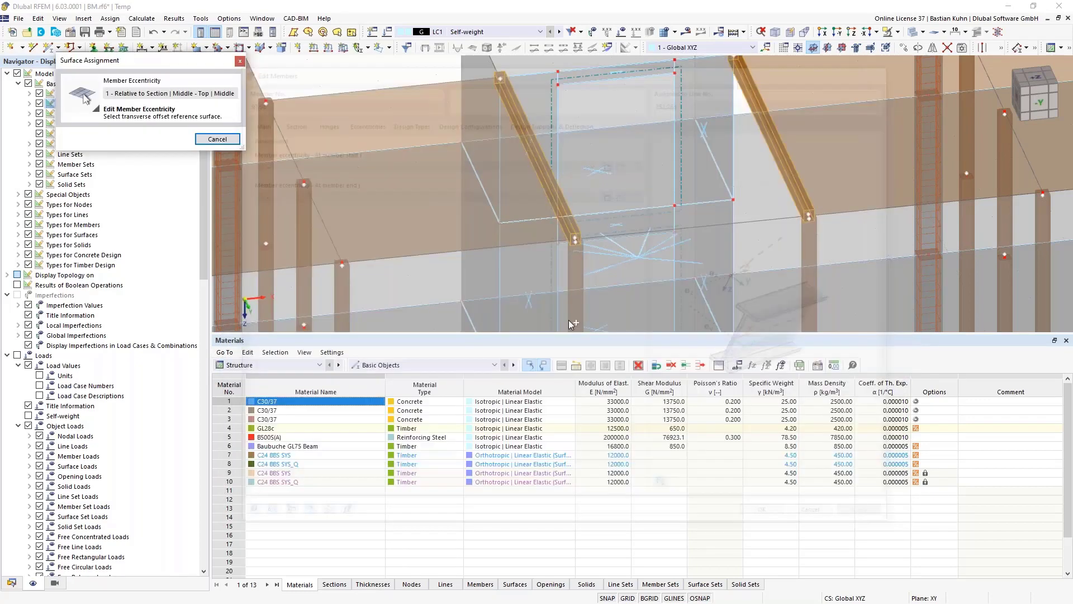
click(559, 227)
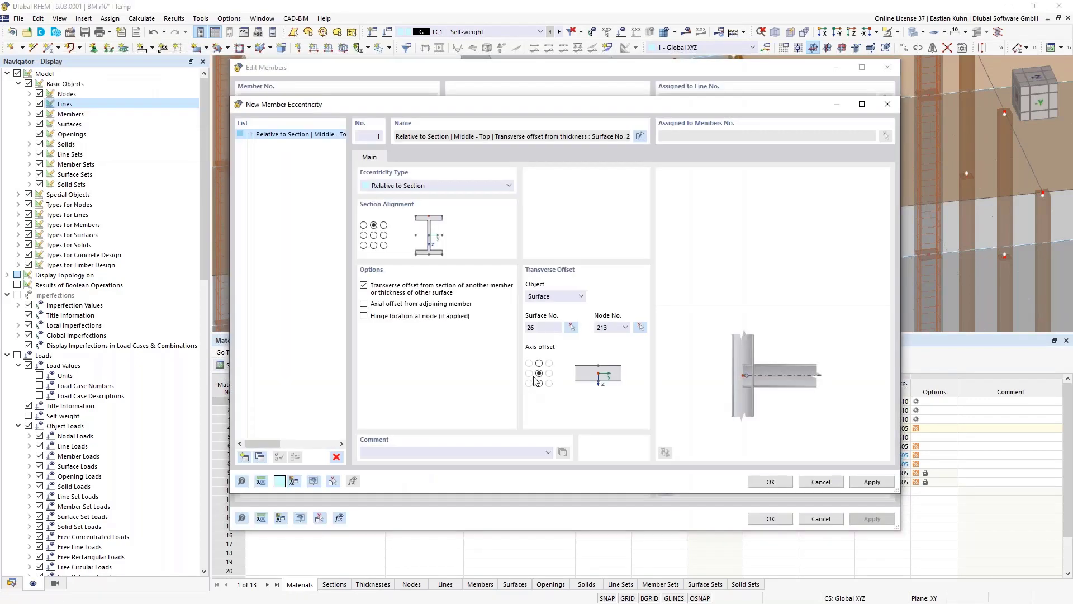
click(539, 383)
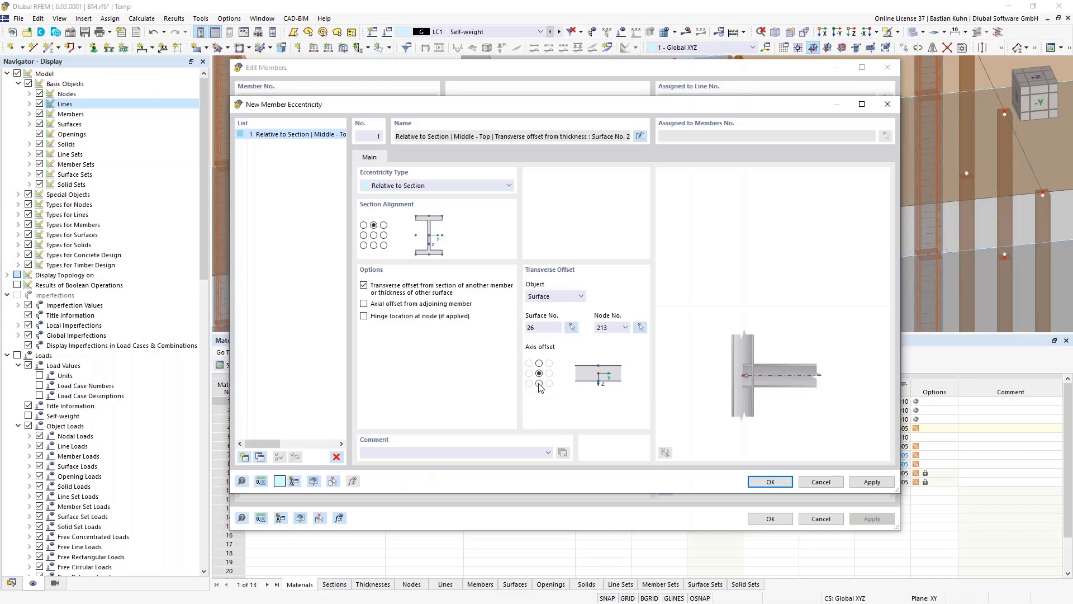
click(766, 484)
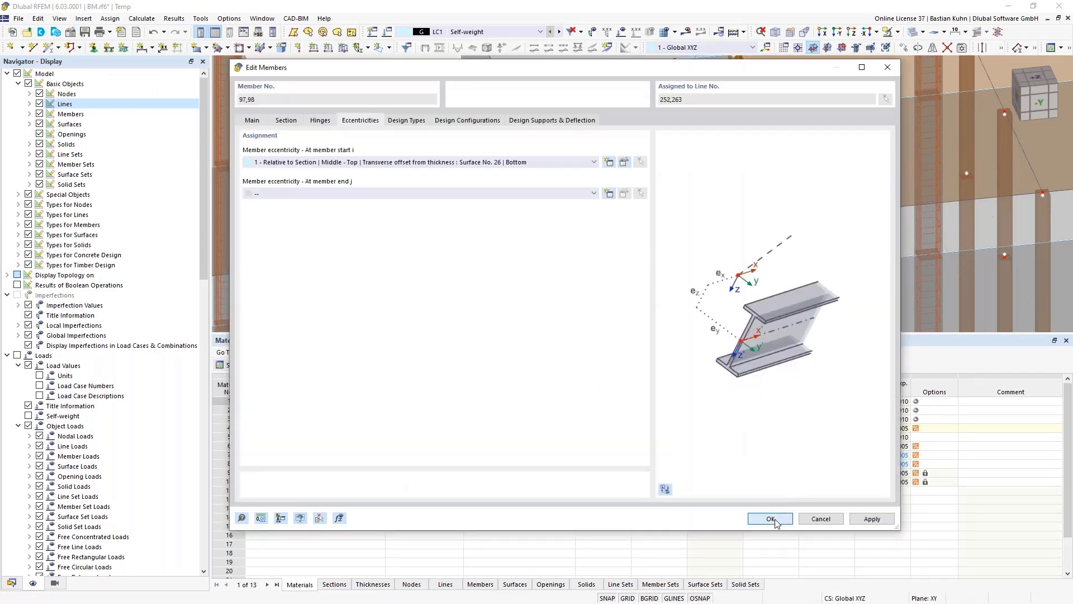
click(770, 519)
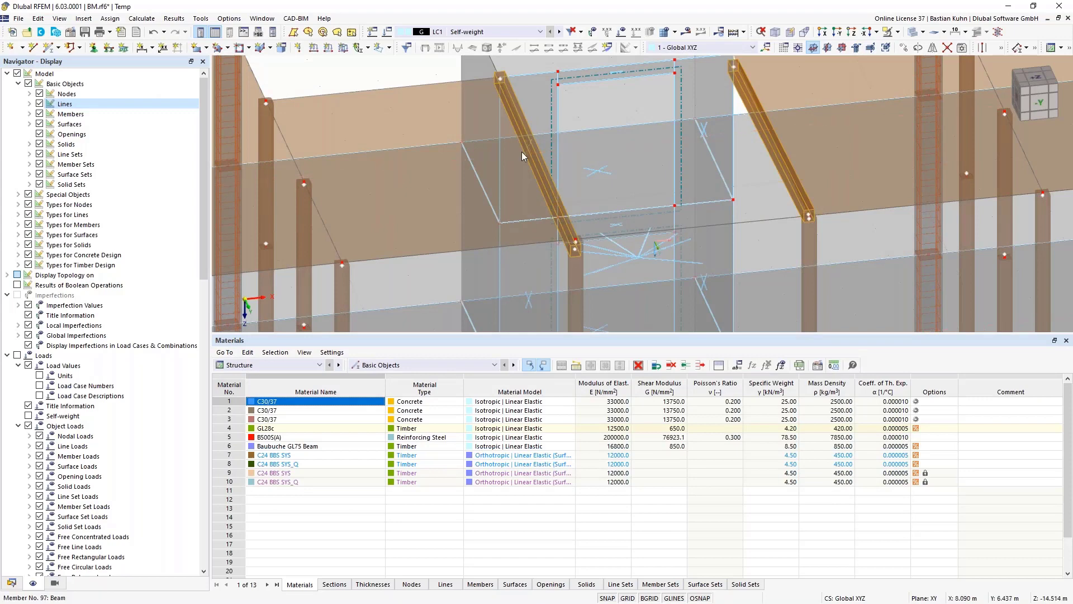
Assign the existing Middle - Top eccentricity with bottom offset from surface 26 to the end of both roof beams as well
right_click(525, 130)
mouse_move(562, 168)
click(797, 165)
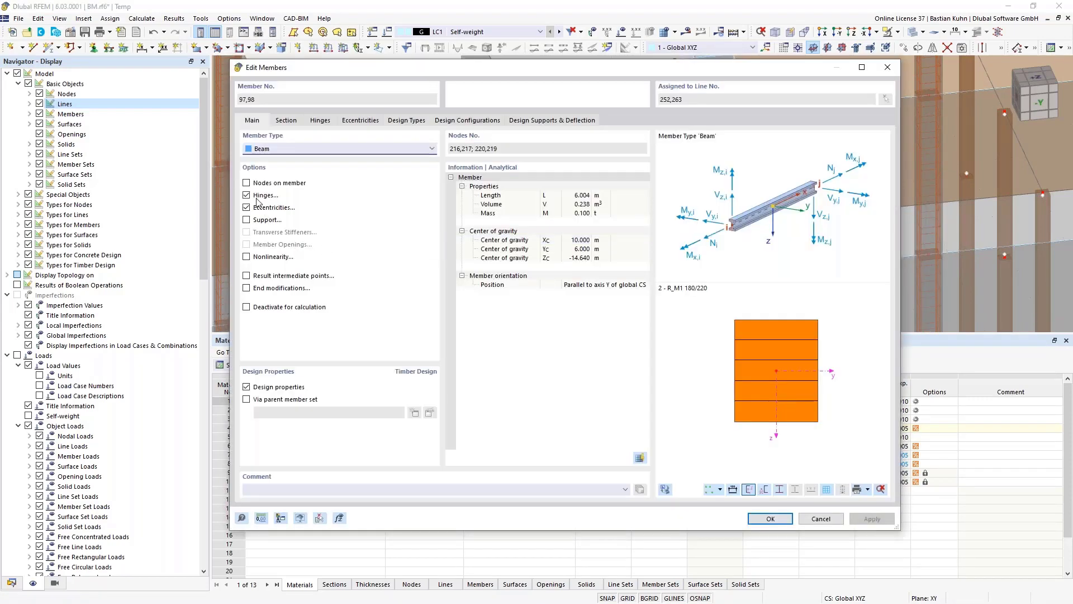
click(352, 121)
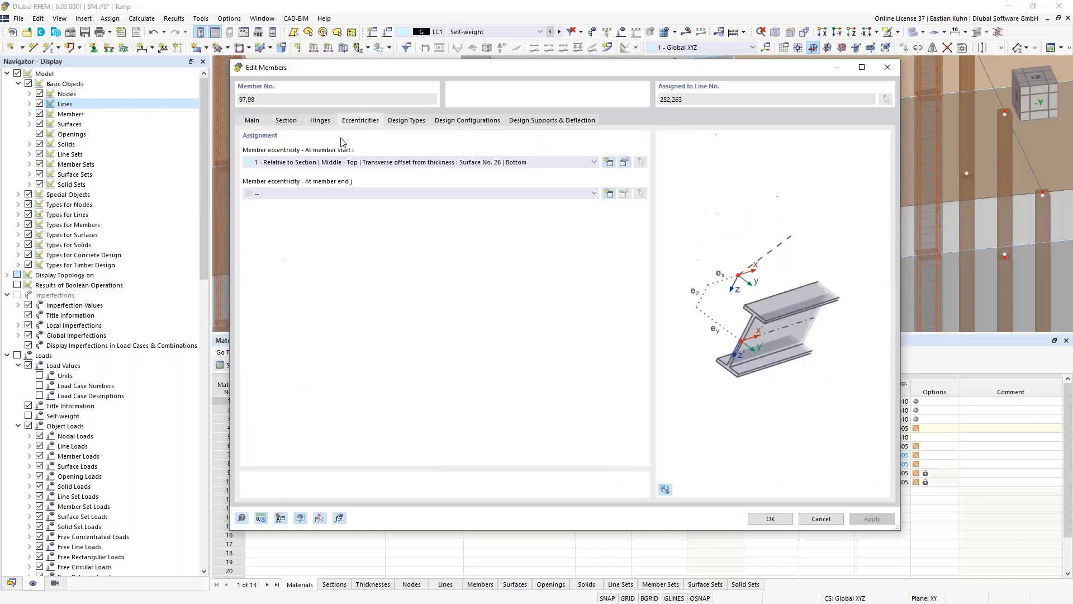
click(327, 196)
click(322, 212)
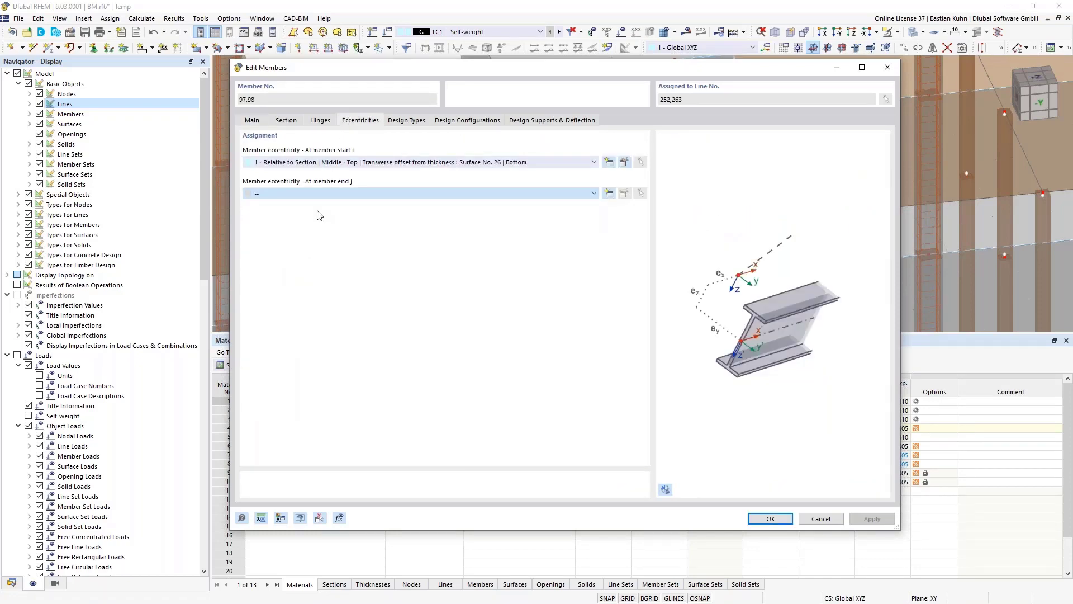
click(768, 519)
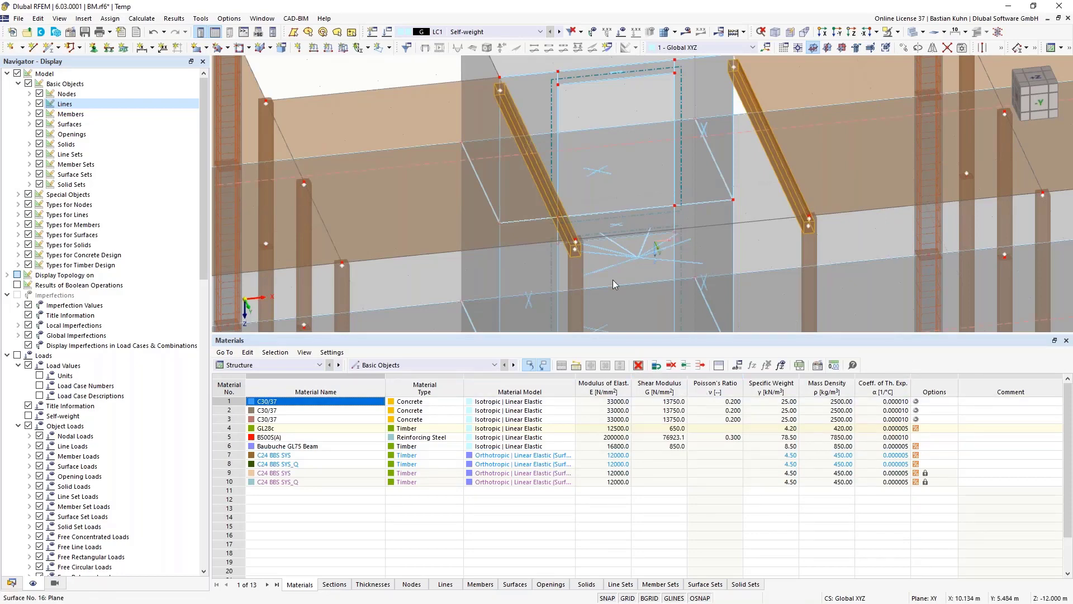
Start a new line hinge with only φx rotation released and assign it to lines 263, 265 and 267 of roof surface 28
ctrl+middle_drag(680, 263, 653, 186)
scroll(664, 243, down, 5)
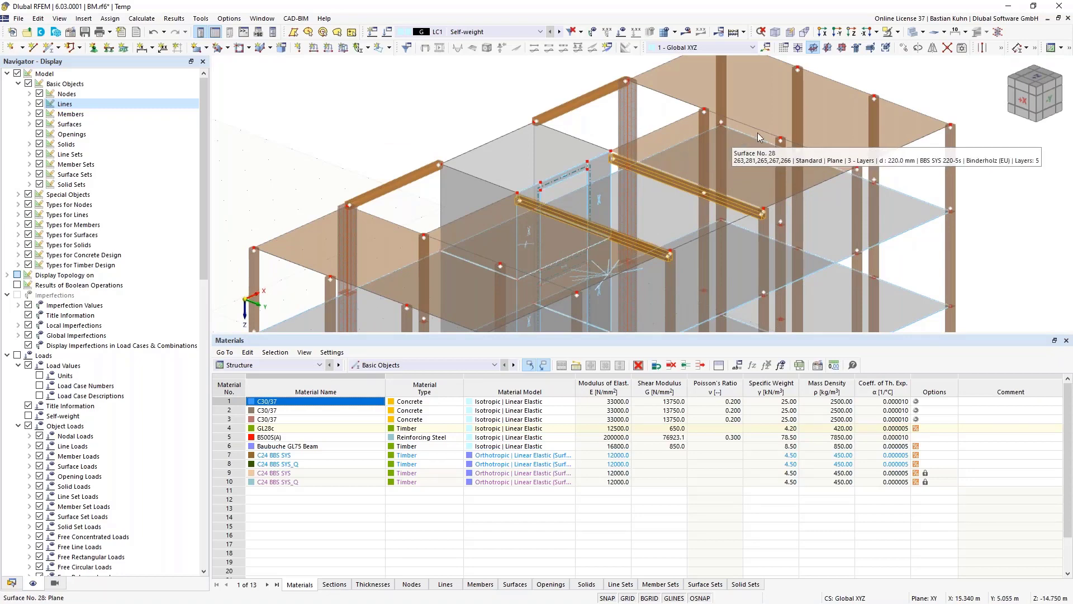
click(764, 110)
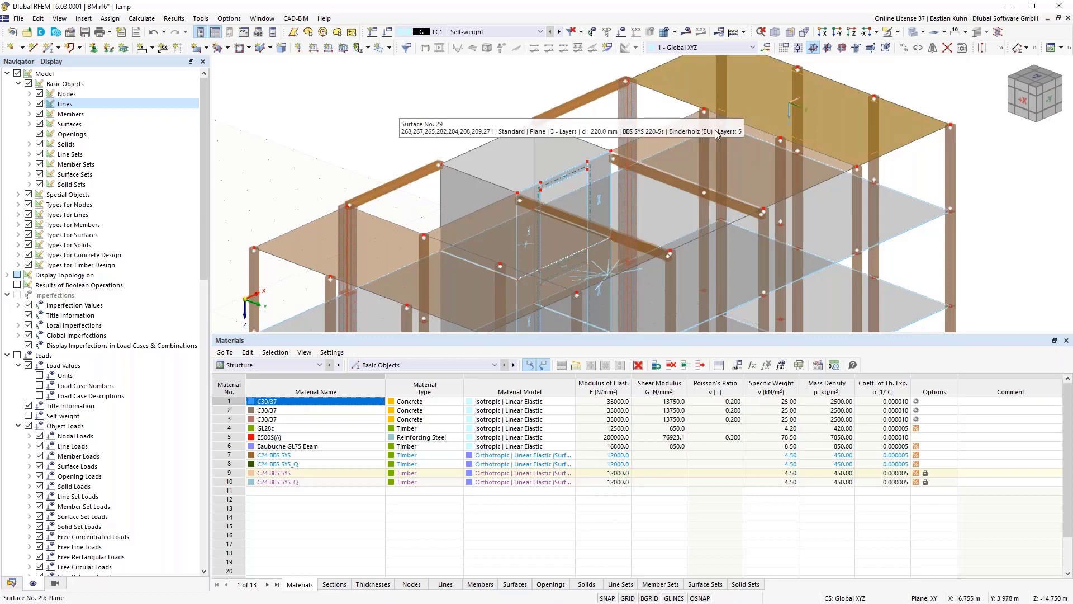
ctrl+middle_drag(703, 149, 660, 167)
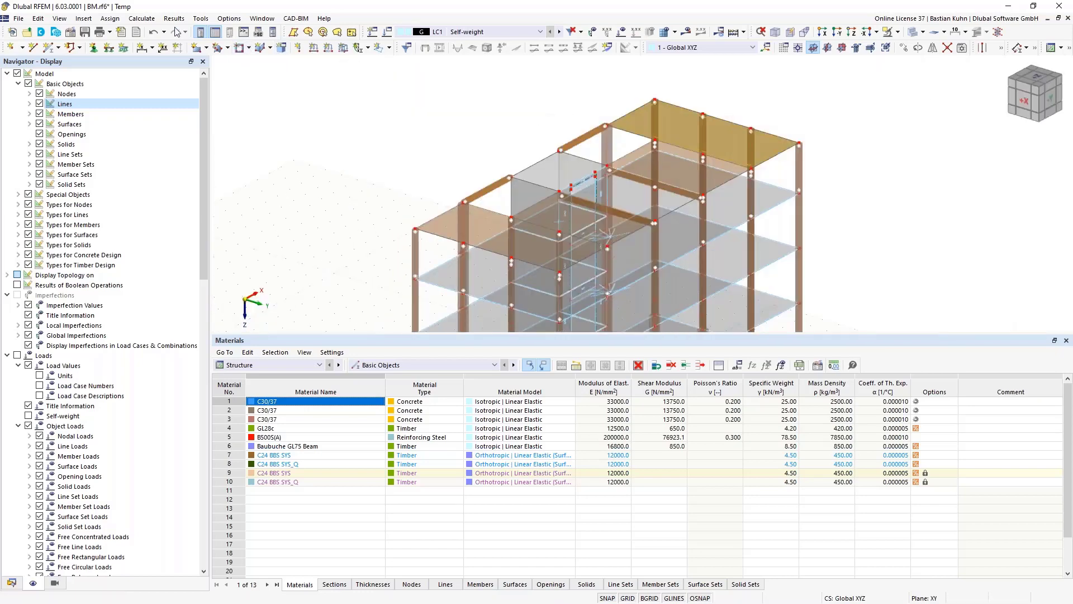
click(108, 18)
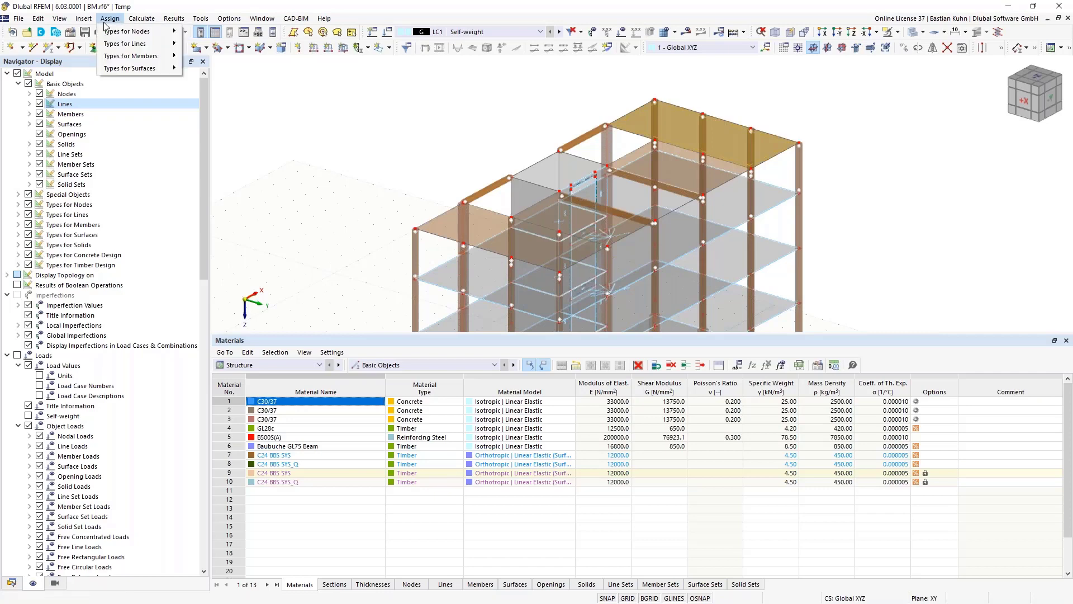
mouse_move(84, 18)
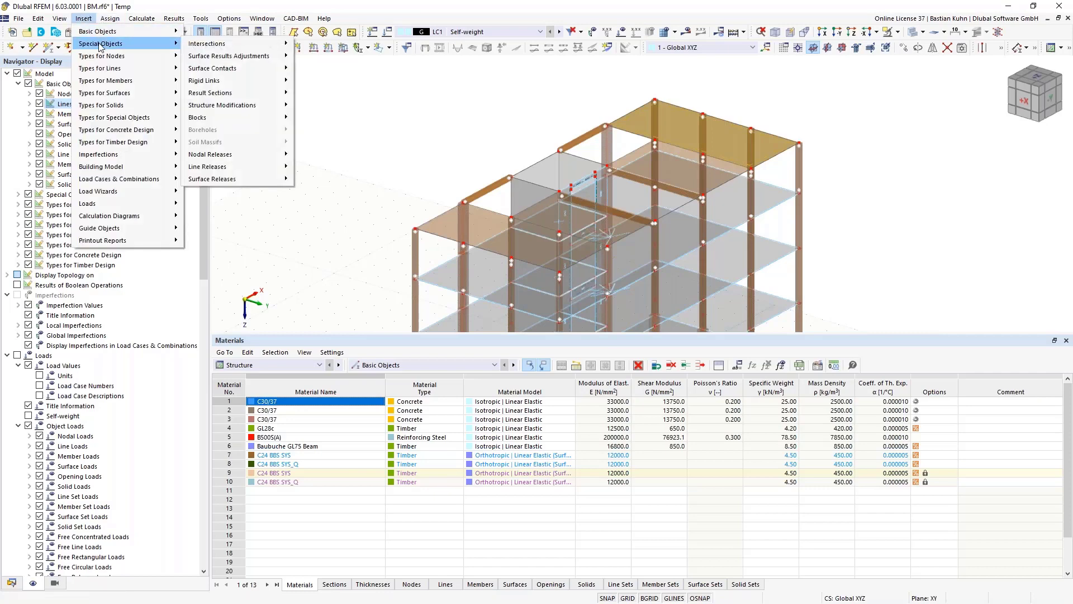
mouse_move(103, 67)
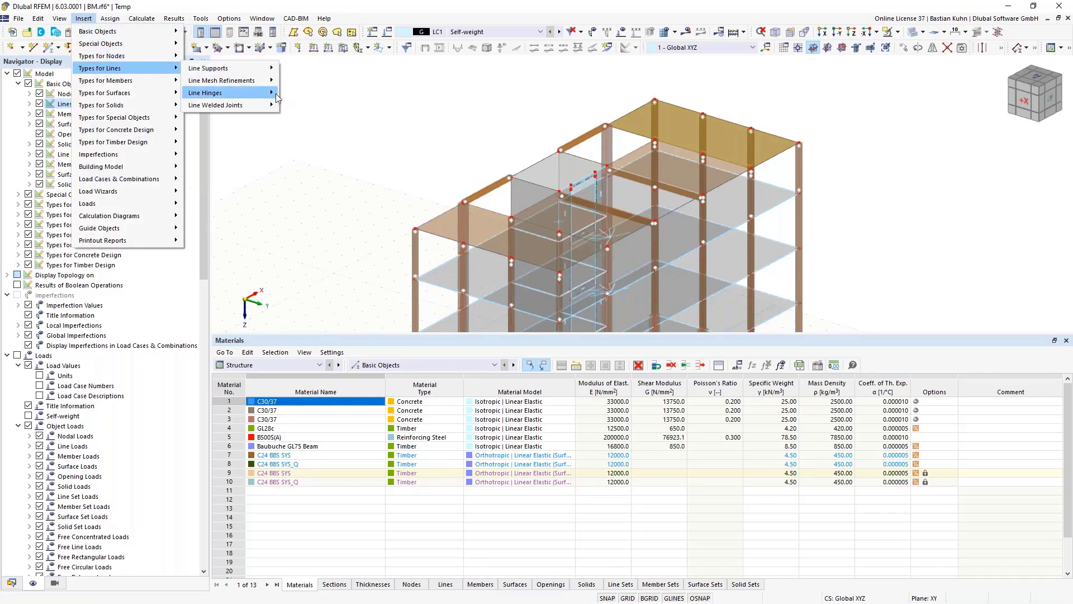
mouse_move(277, 95)
click(311, 93)
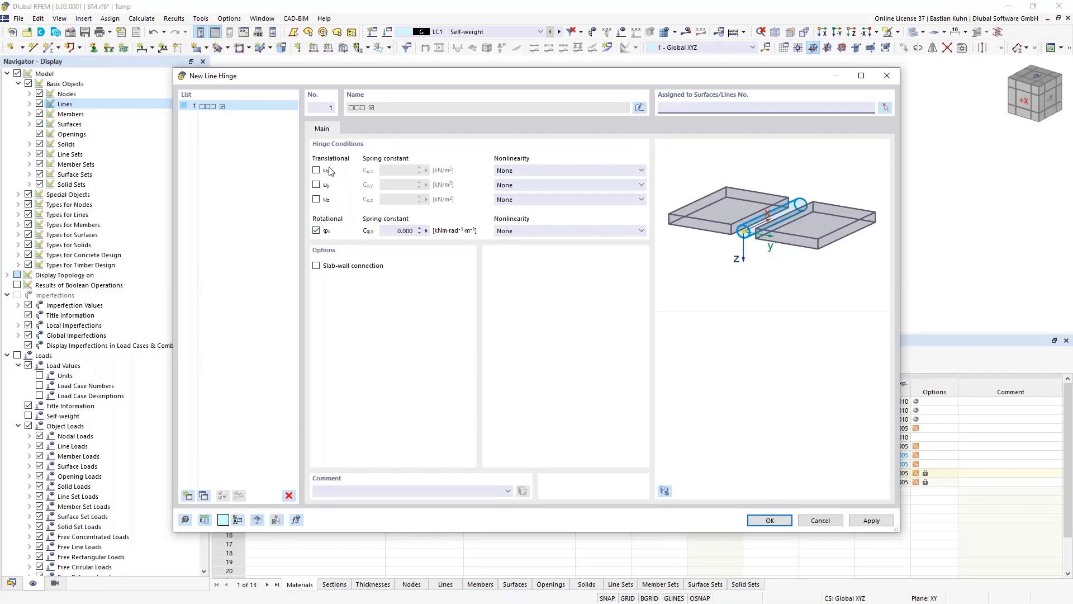
click(885, 106)
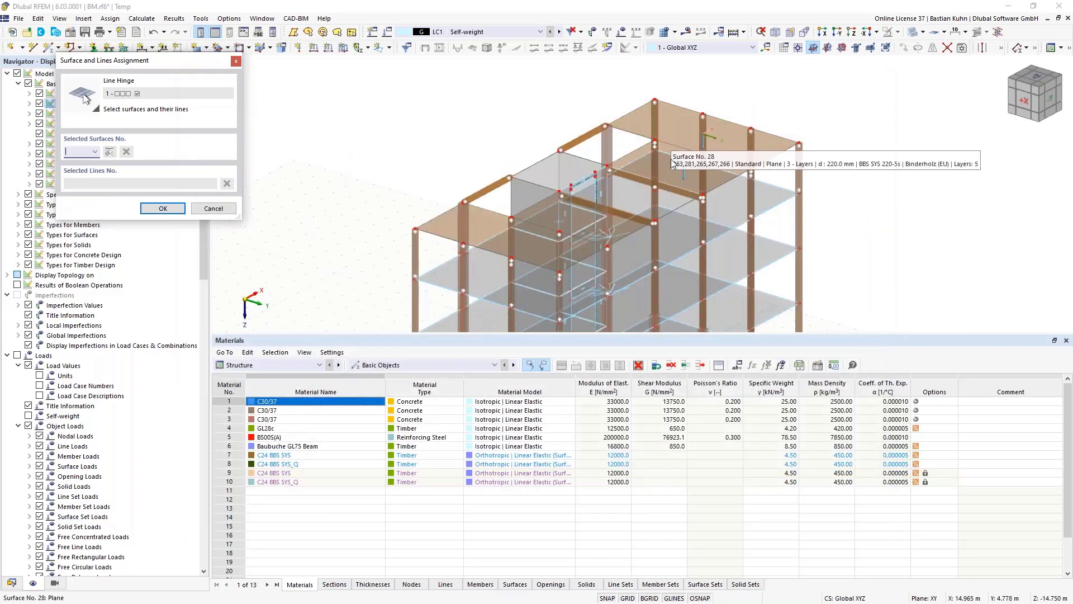
click(685, 160)
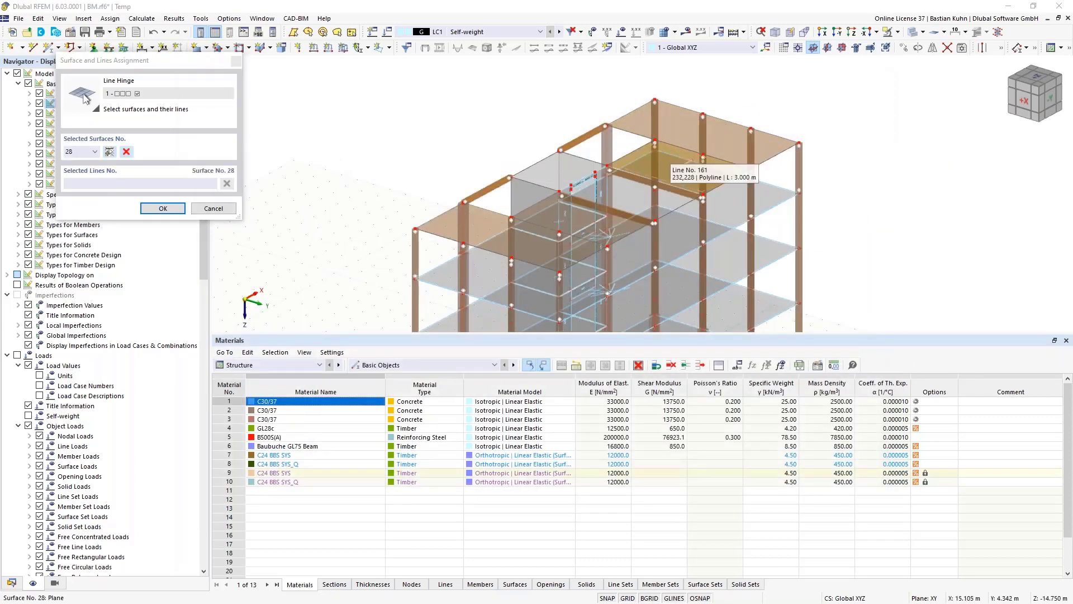
click(713, 161)
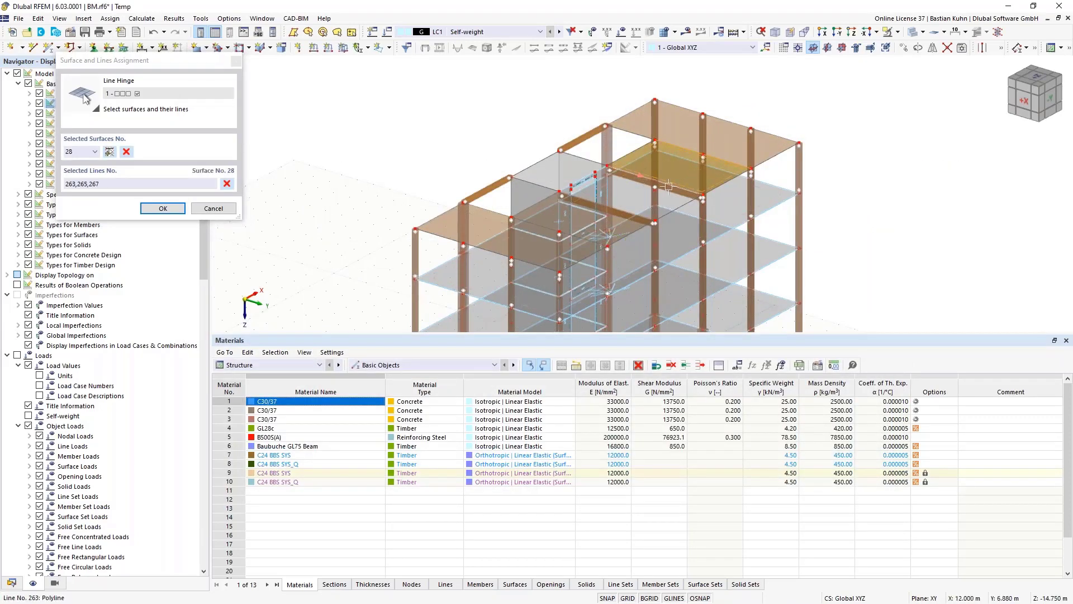
click(670, 188)
scroll(671, 187, up, 4)
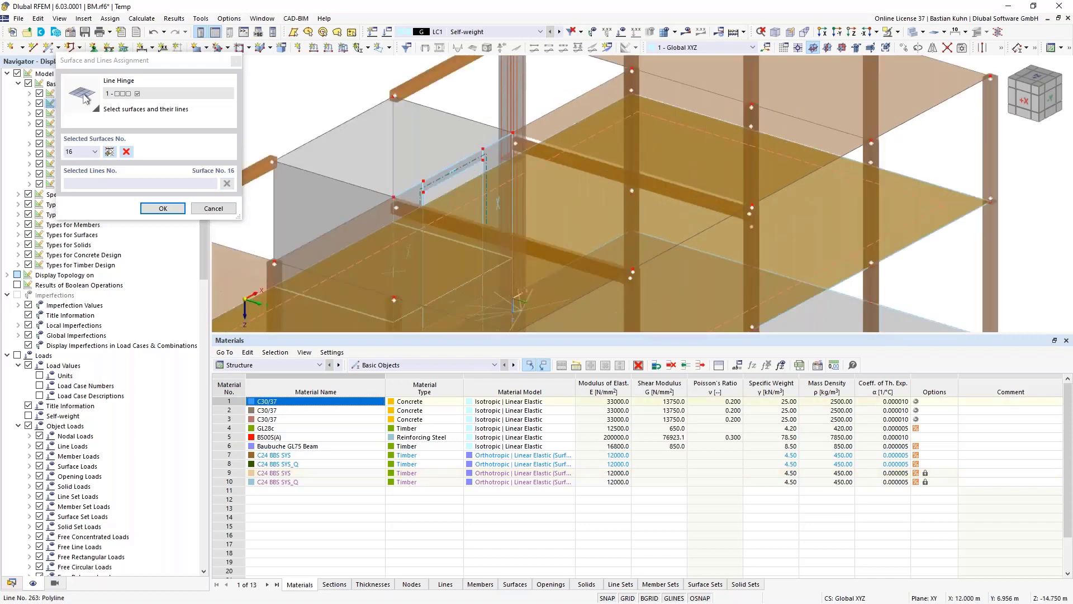
click(587, 108)
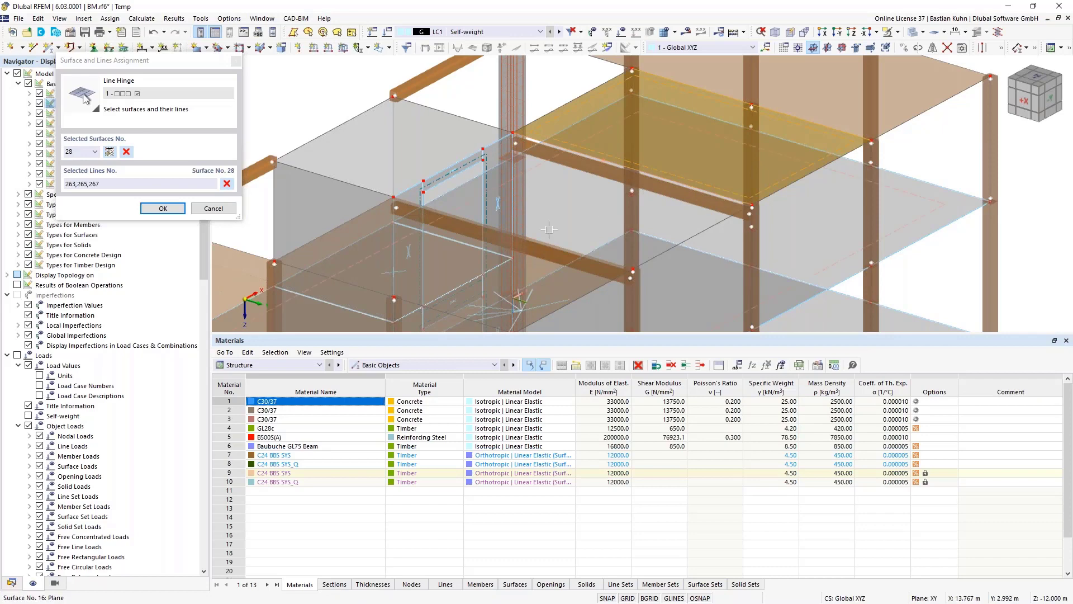
Add lines 250, 252 and 254 of roof surface 26 to the line hinge assignment and save the hinge
click(418, 214)
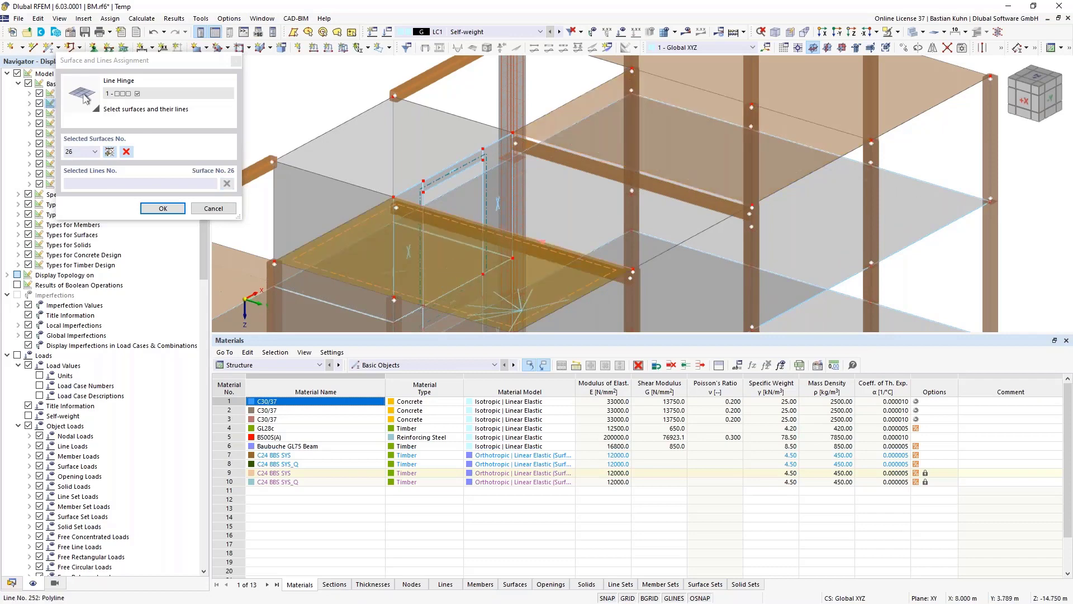
click(421, 211)
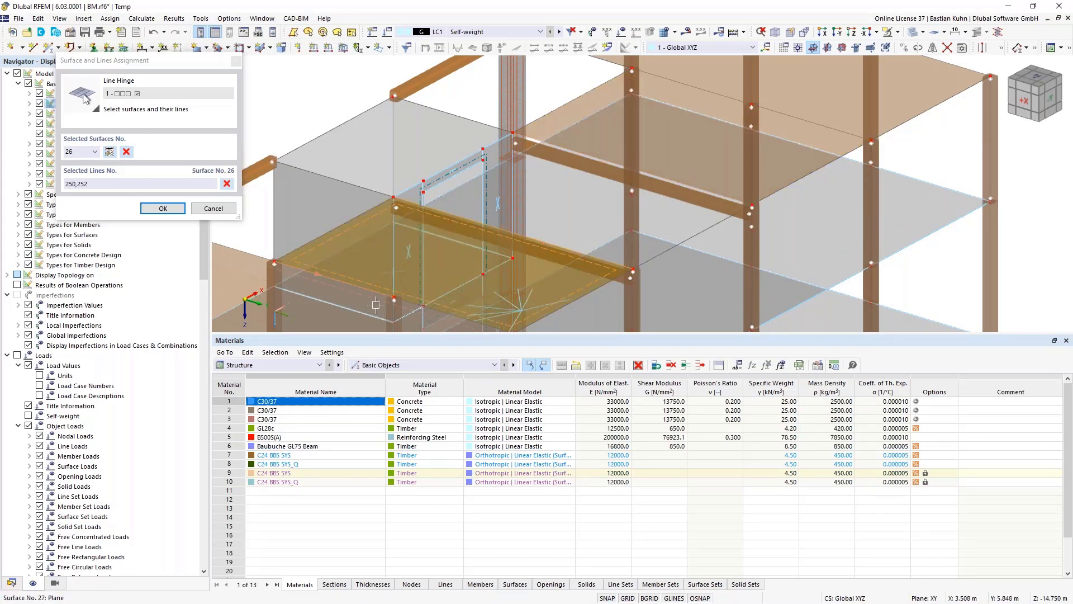
click(422, 305)
click(422, 304)
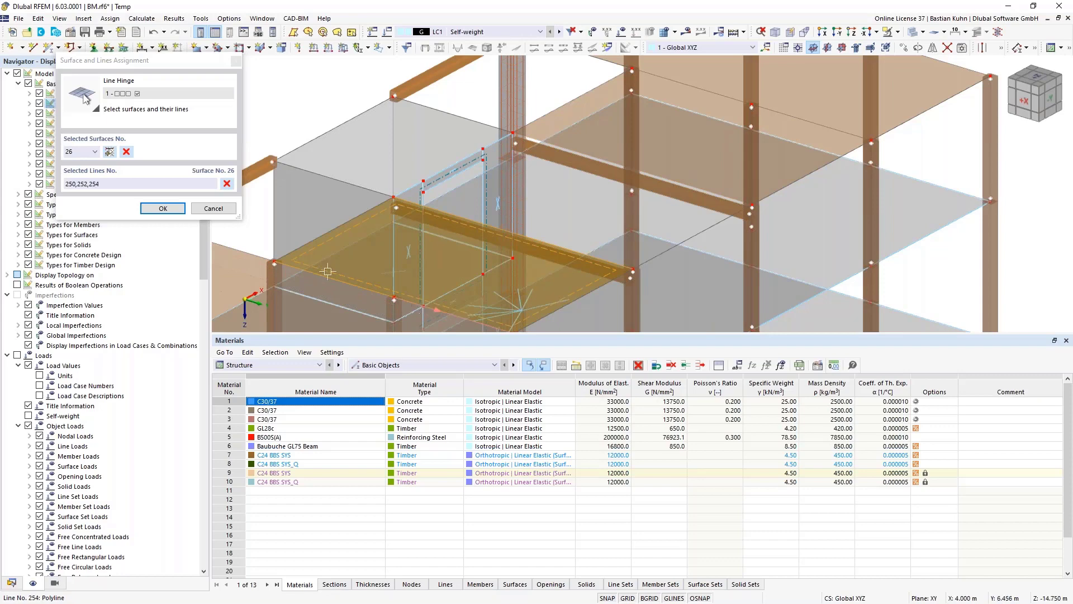
click(163, 208)
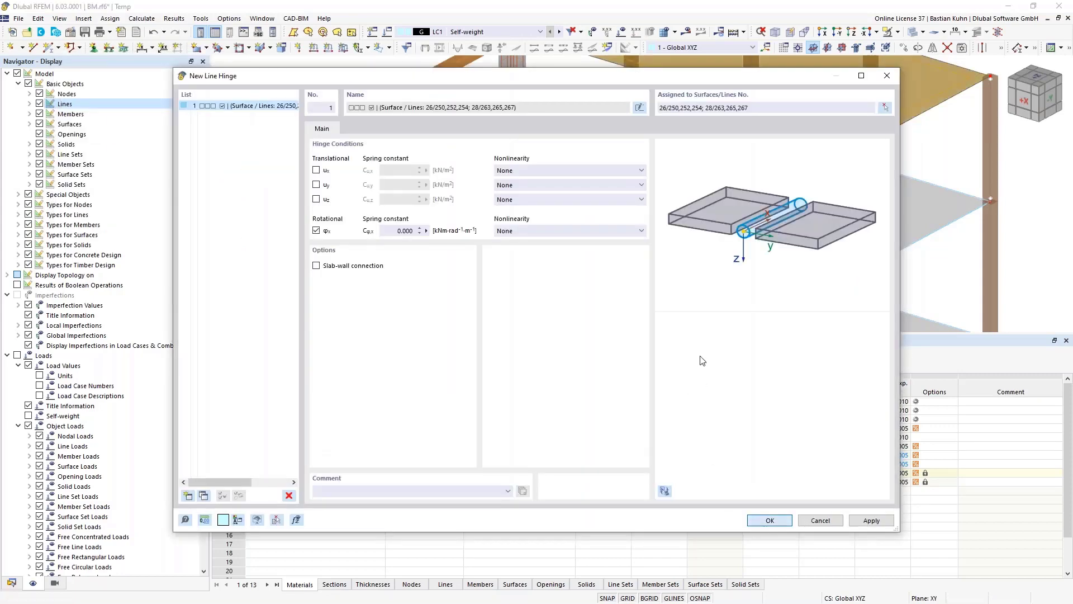
click(770, 520)
Increase the spacing and size of the line hinge symbols on the roof surfaces
scroll(760, 97, up, 3)
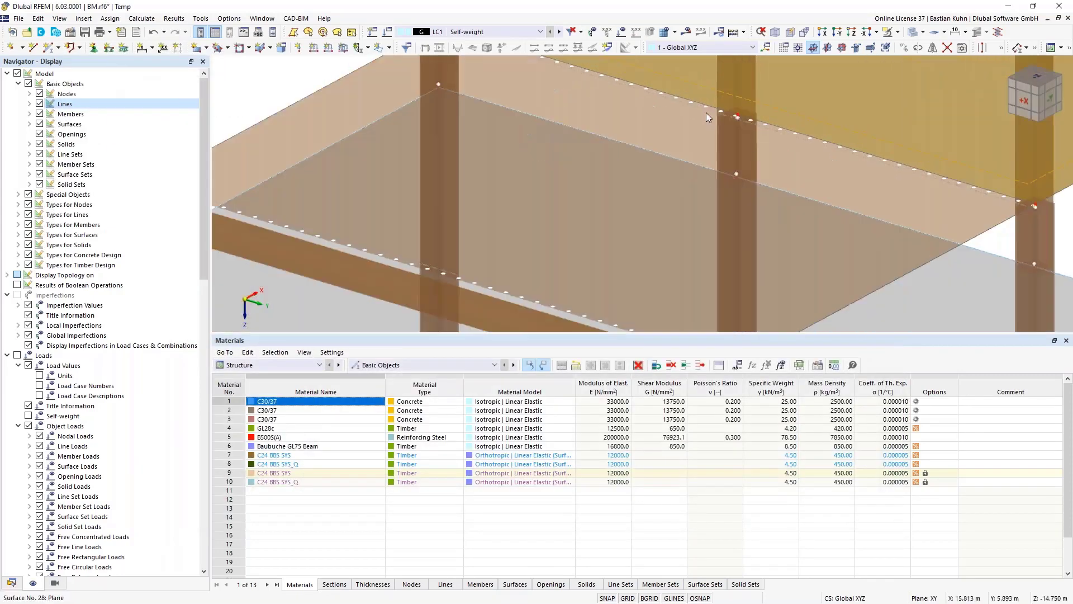
right_click(700, 106)
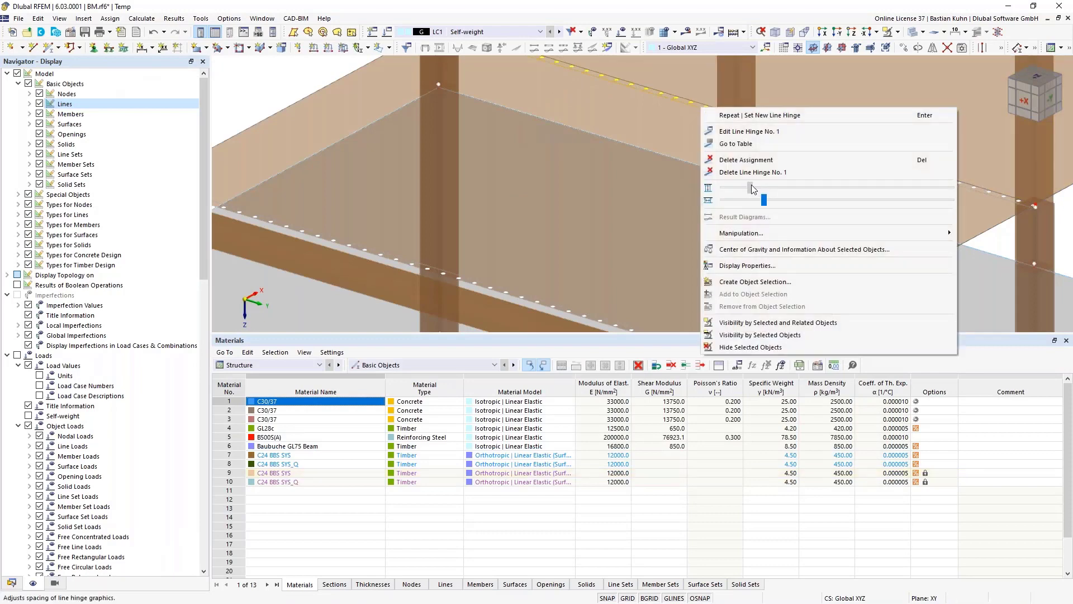
drag(753, 189, 891, 189)
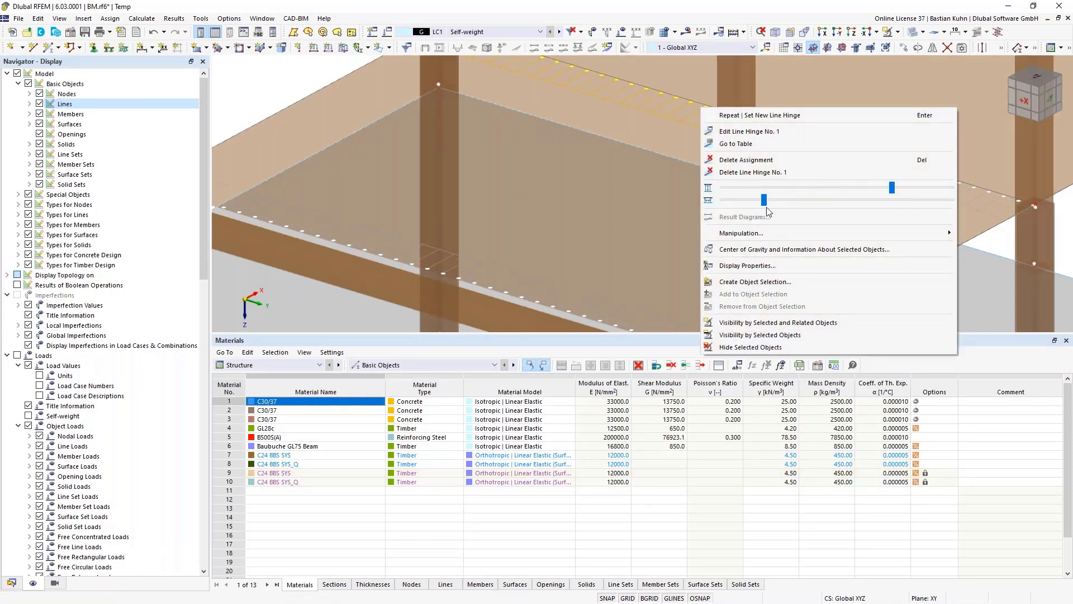
drag(764, 200, 839, 200)
click(660, 199)
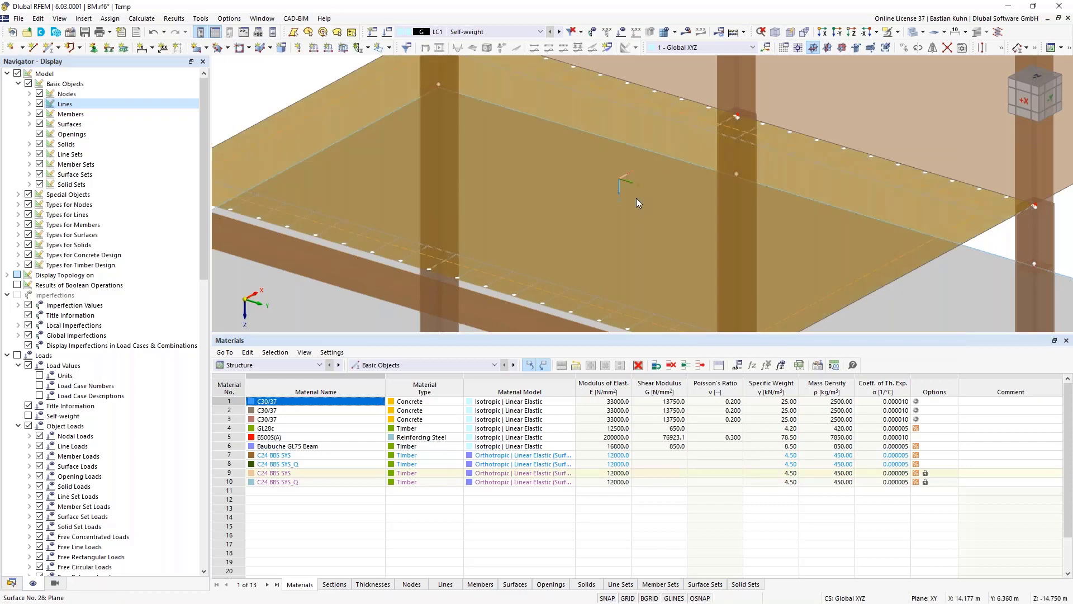
Copy the complete top storey once with a displacement of -2.75 m in Z
scroll(637, 198, down, 5)
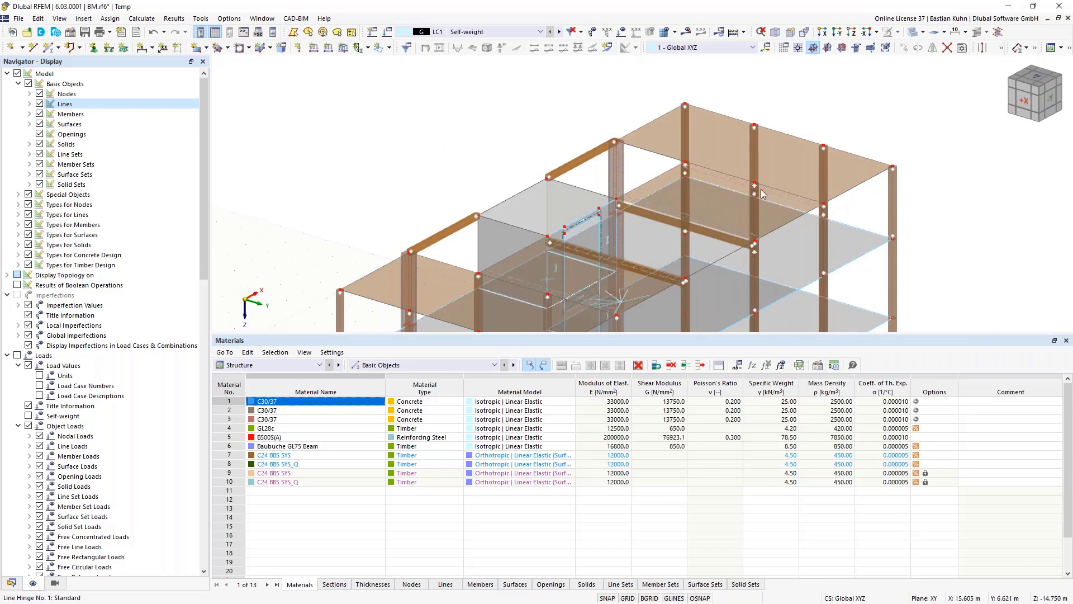
scroll(719, 221, down, 5)
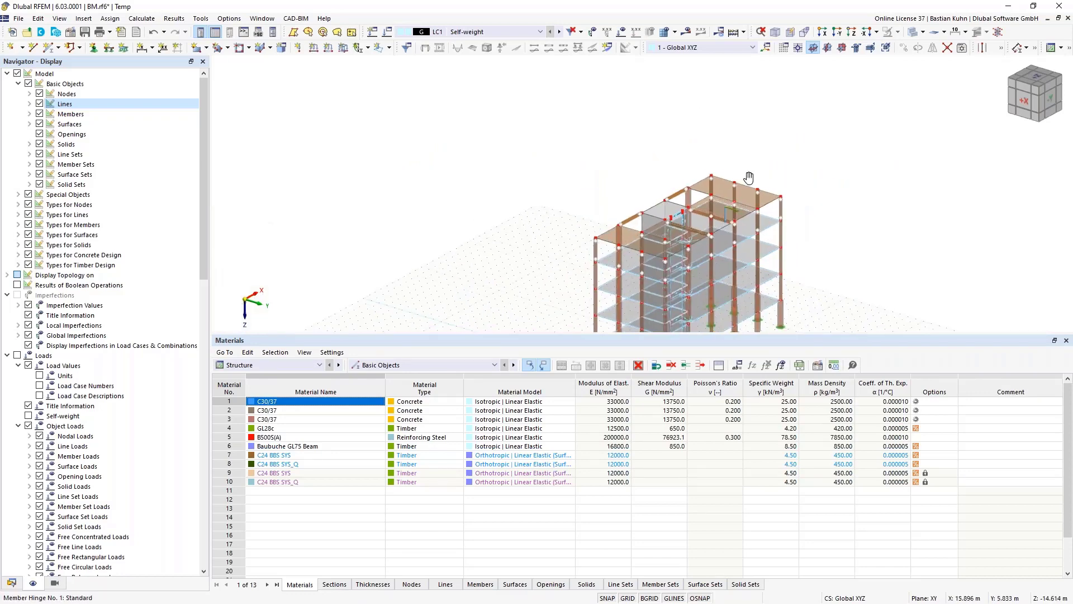
ctrl+middle_drag(732, 172, 573, 168)
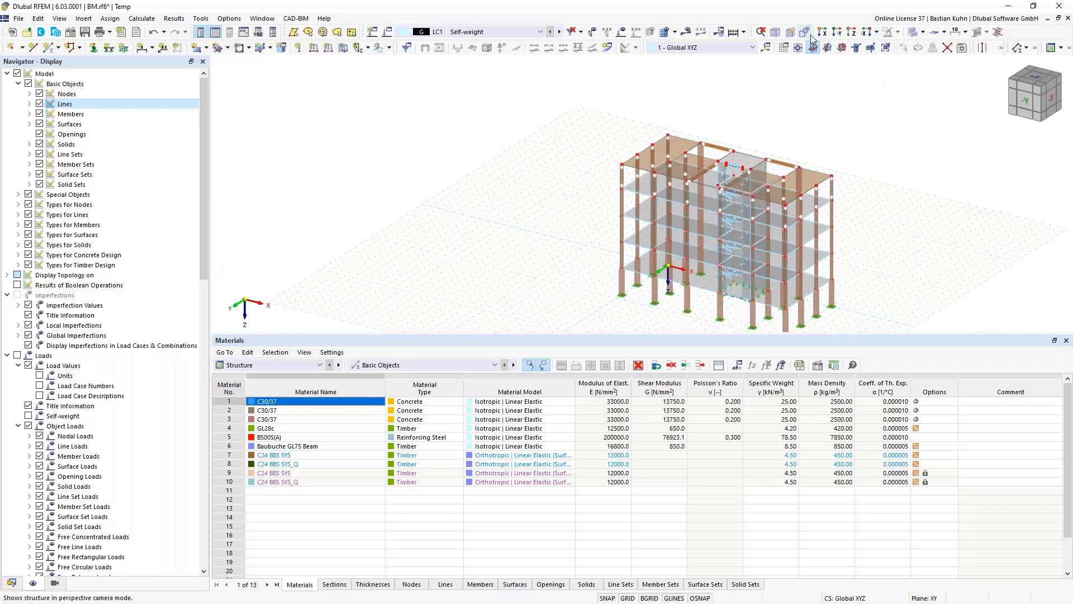
click(837, 31)
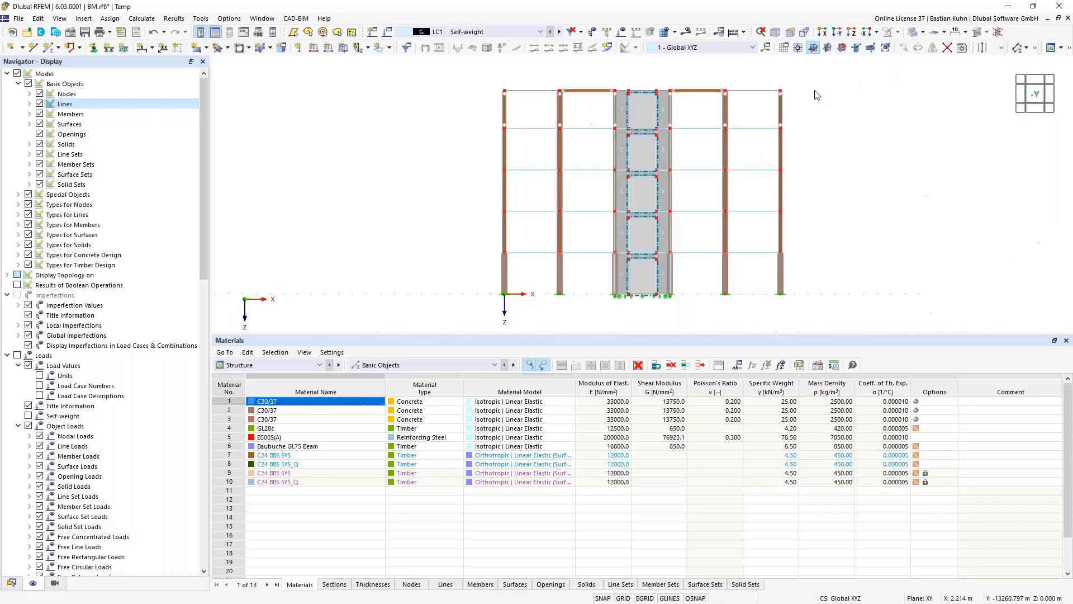
key(F7)
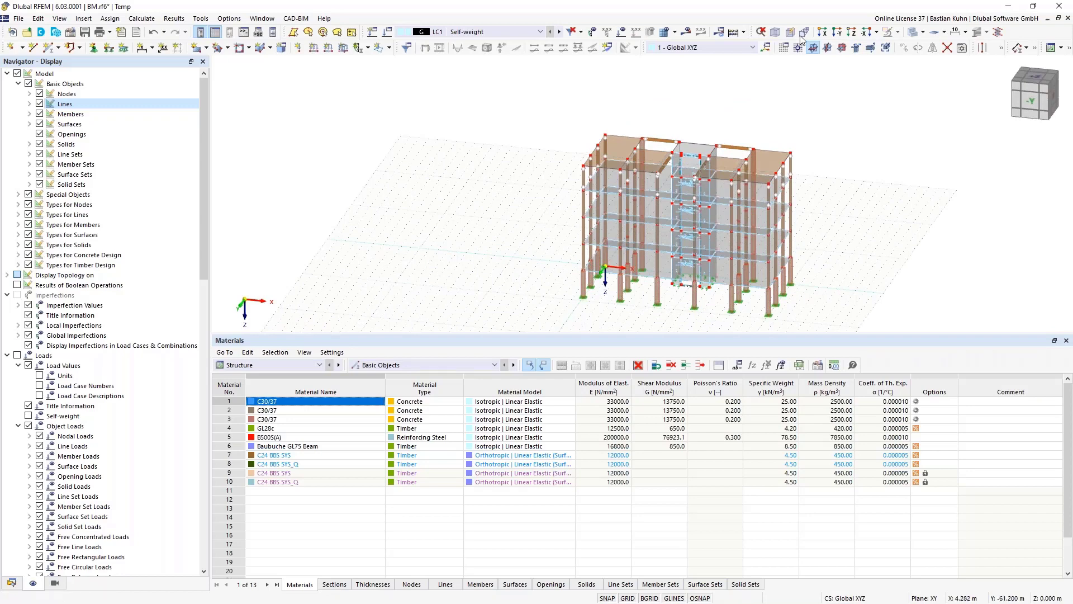
click(837, 32)
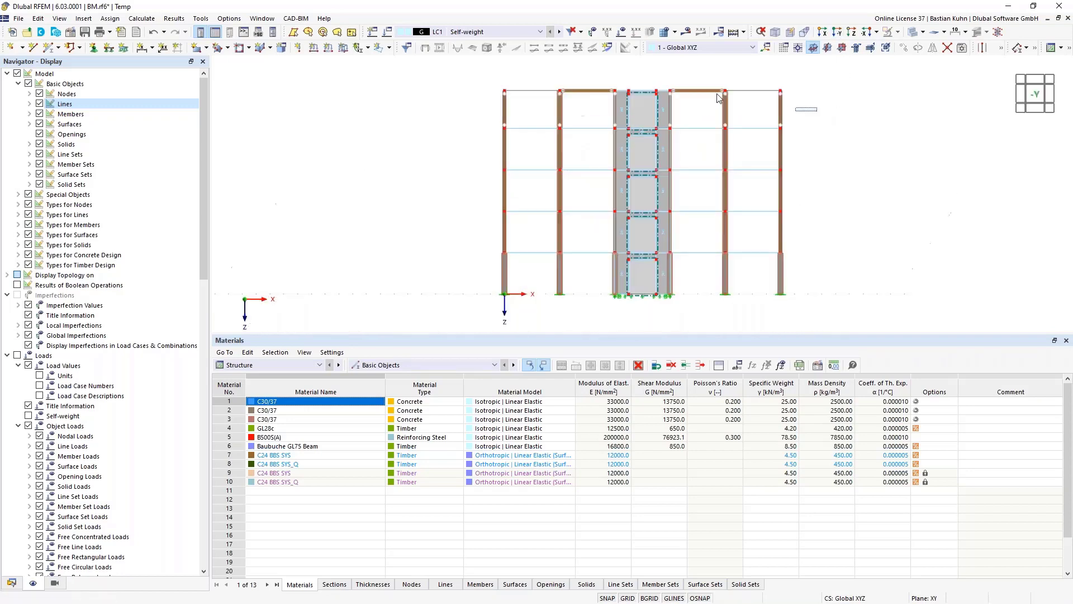
drag(818, 112, 459, 78)
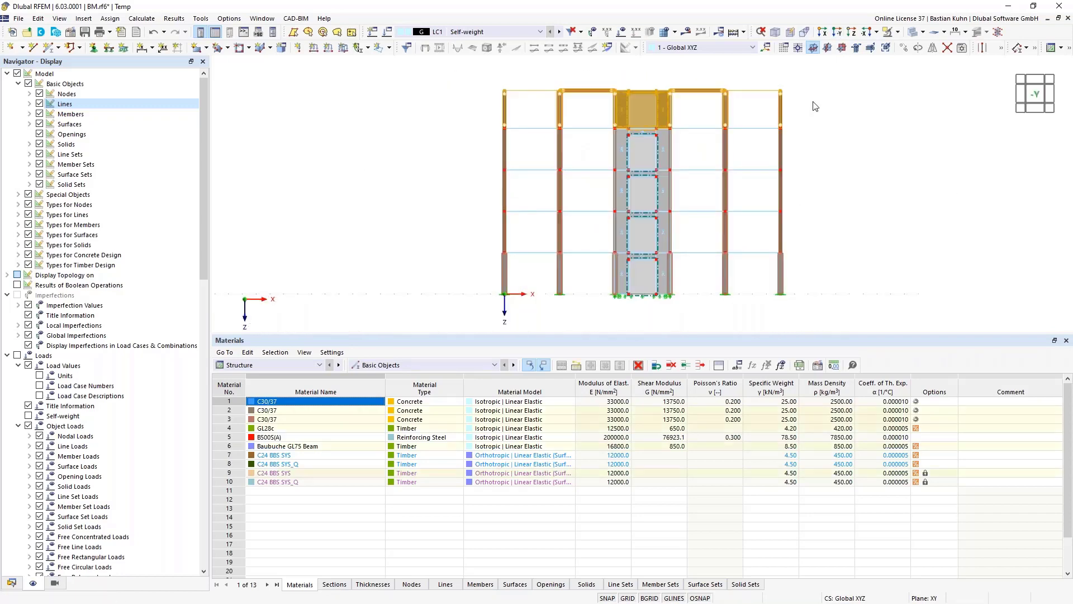
click(901, 48)
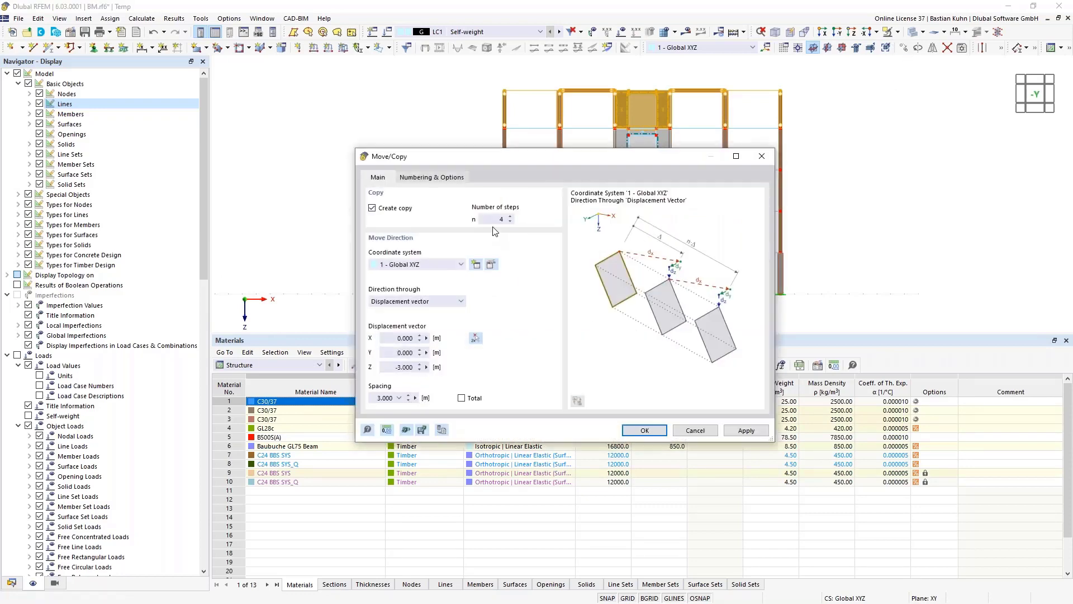
text(1)
click(407, 367)
text(-2,75)
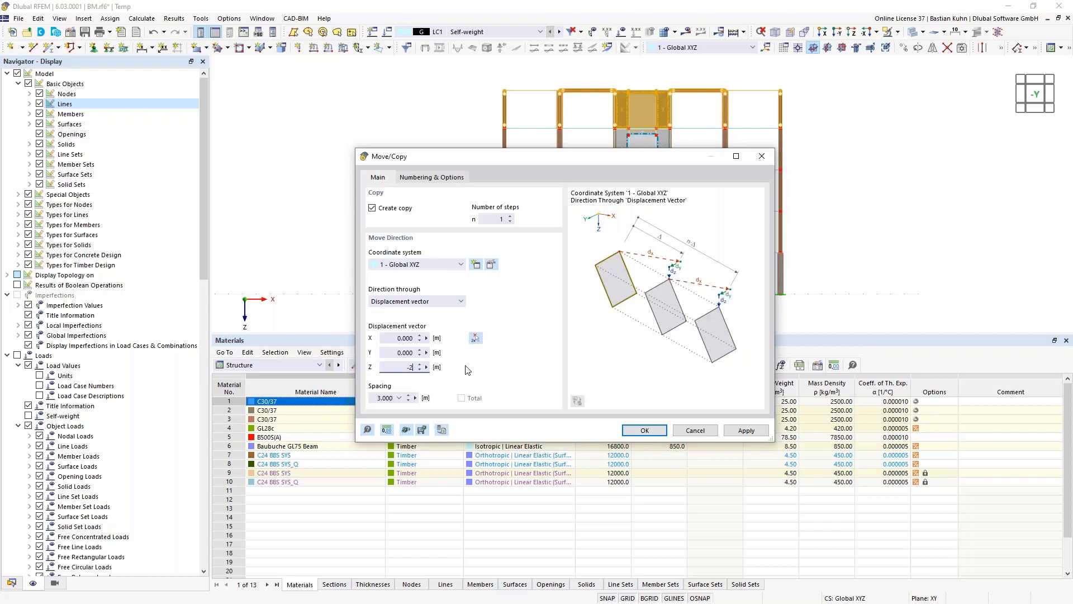
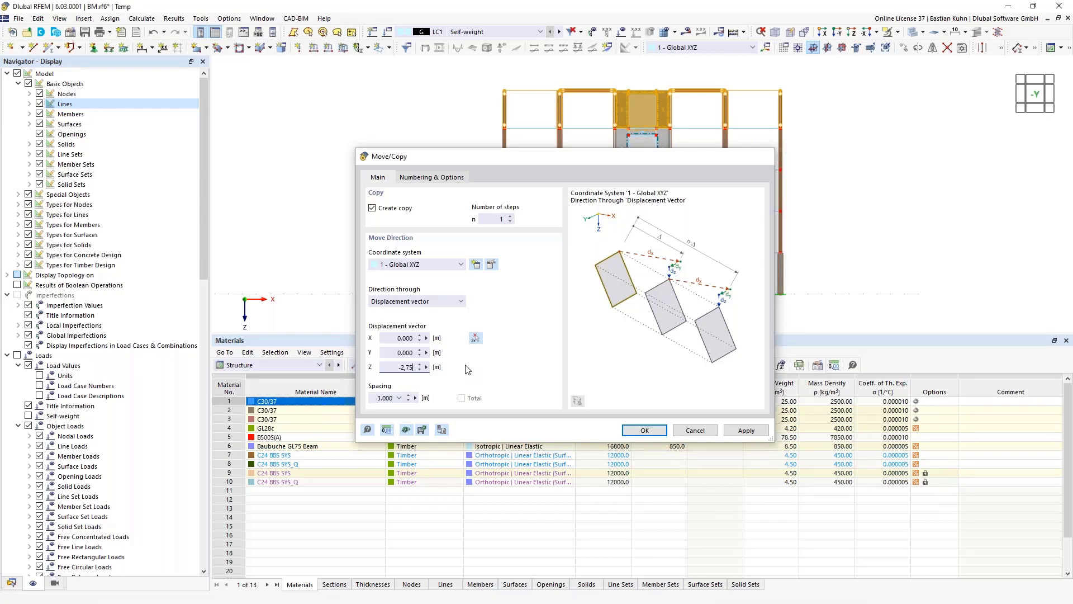
key(Return)
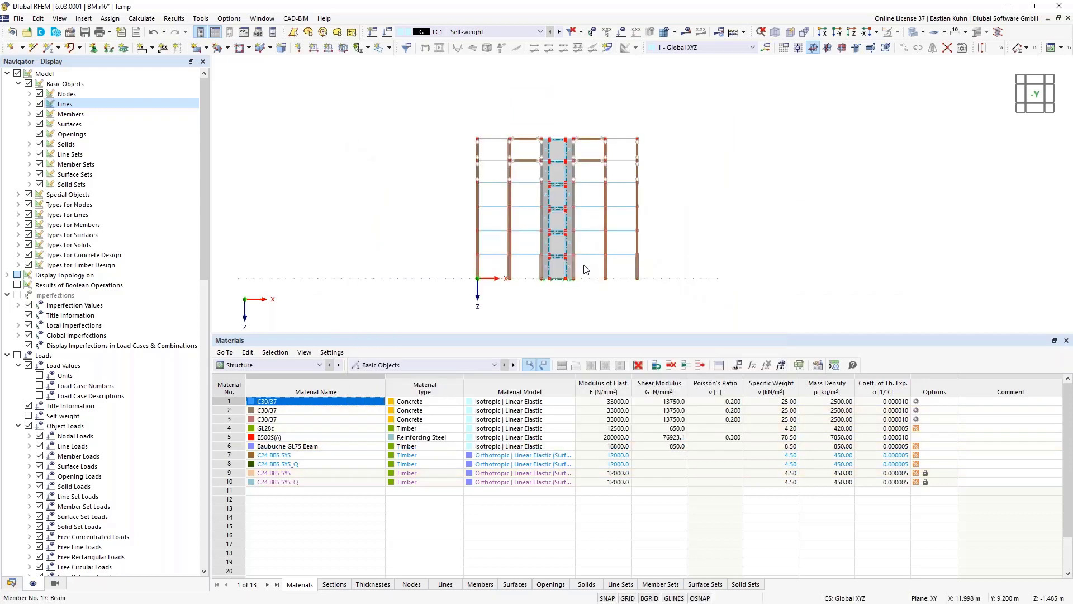
Delete the core surfaces between the two side walls on the copied top storey
ctrl+middle_drag(586, 269, 578, 289)
scroll(553, 134, up, 5)
drag(579, 110, 528, 166)
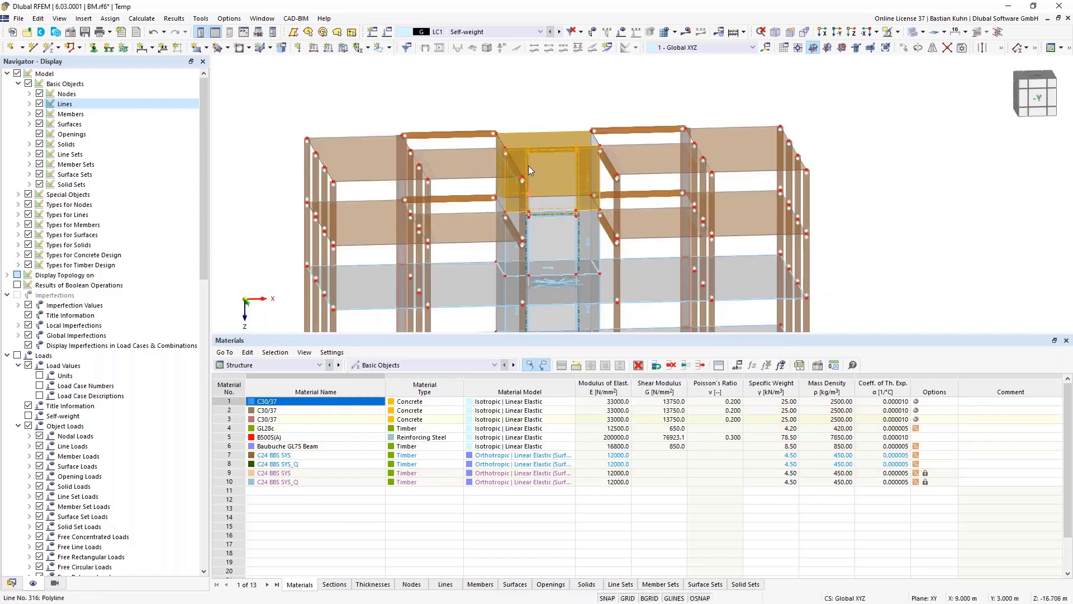
key(Delete)
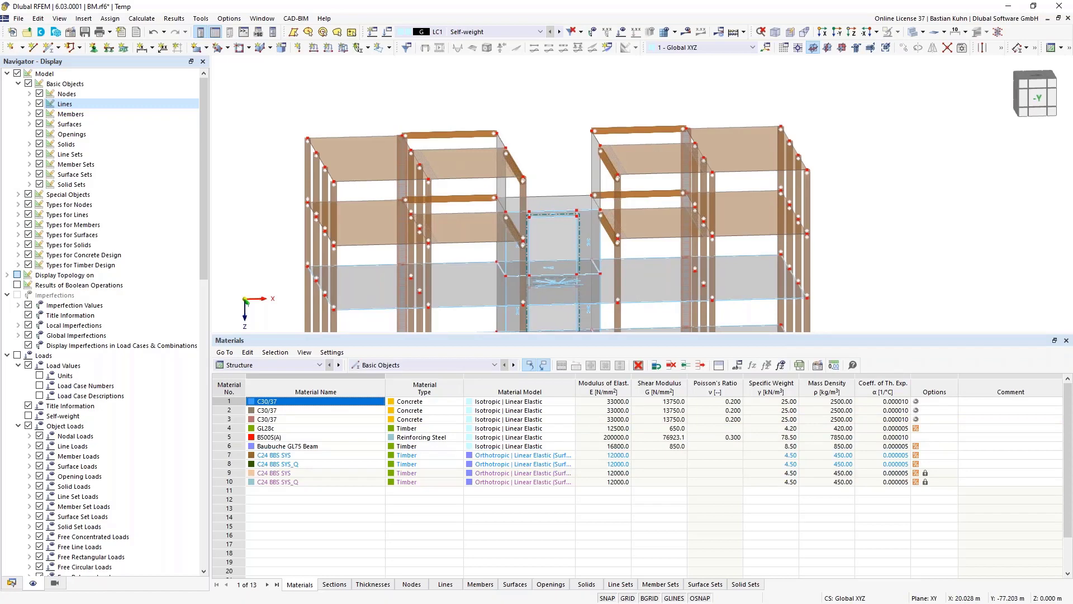
Close the core at the lower roof level with a rectangular surface of uniform 300 mm C30/37 between the core walls' corner nodes
ctrl+middle_drag(587, 223, 558, 170)
click(558, 170)
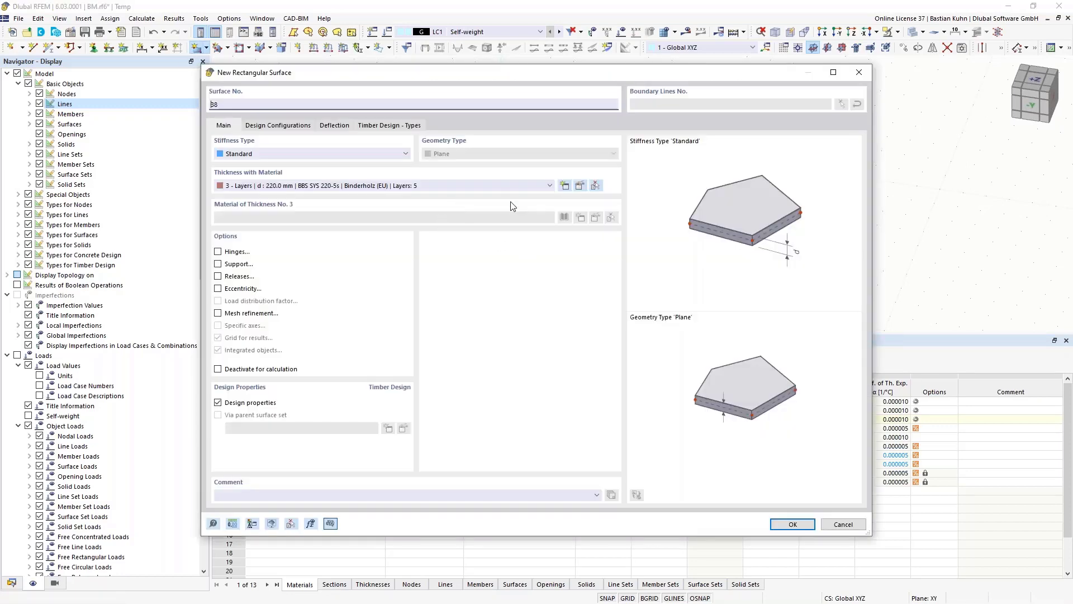
click(510, 186)
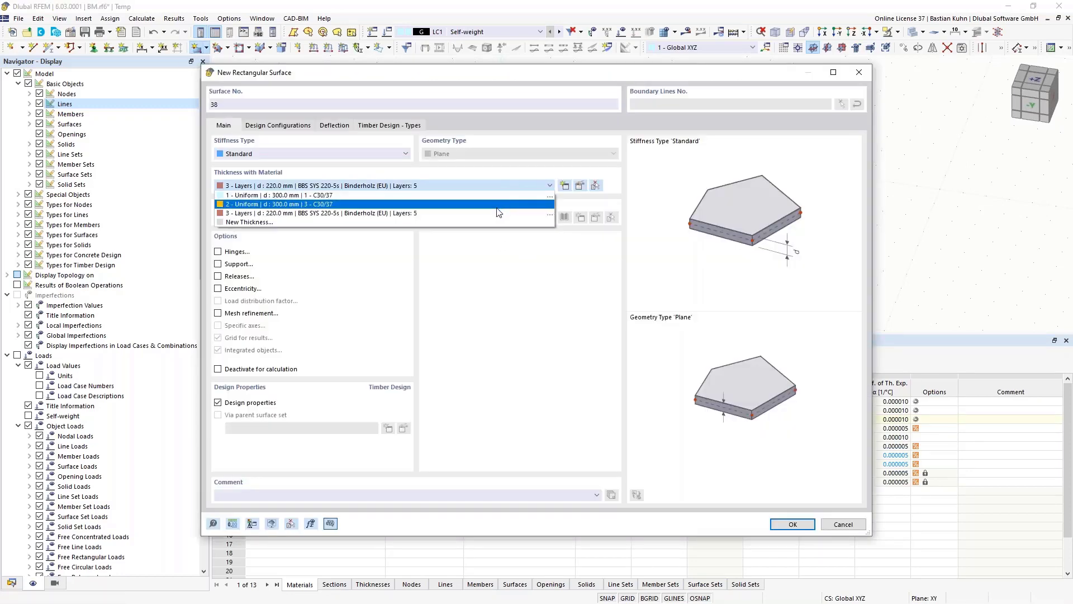
click(492, 195)
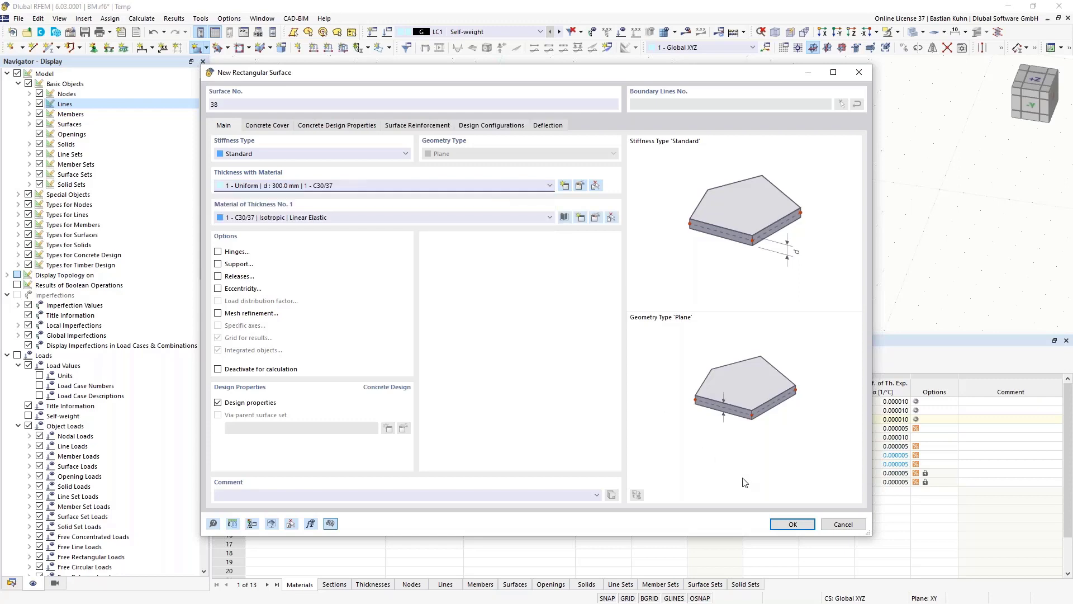
click(793, 524)
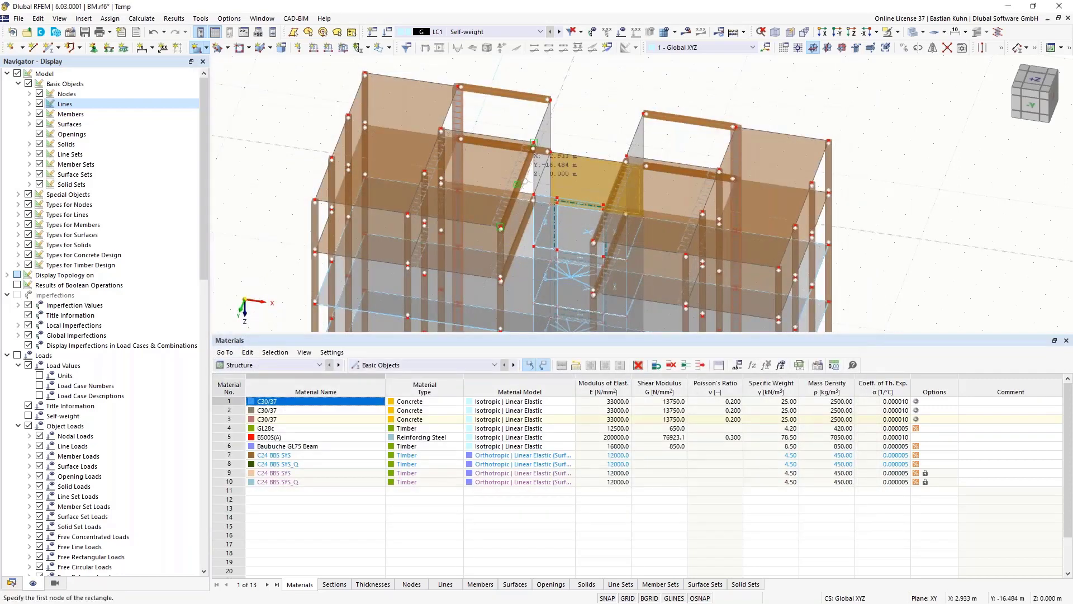
click(550, 151)
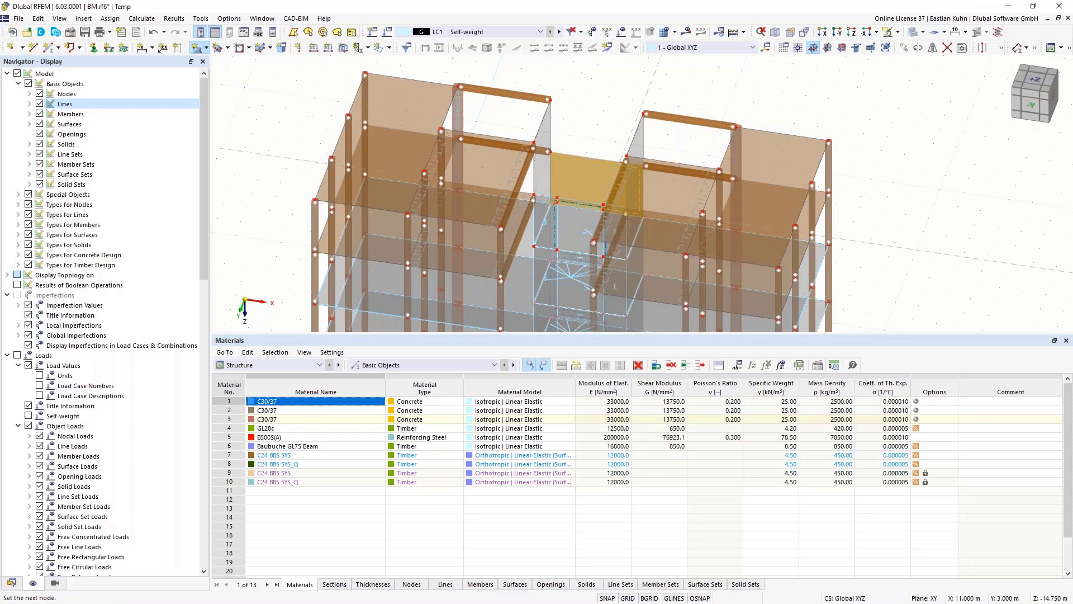
click(615, 205)
Turn off the transparent display so the whole building is shown as a solid model
click(917, 32)
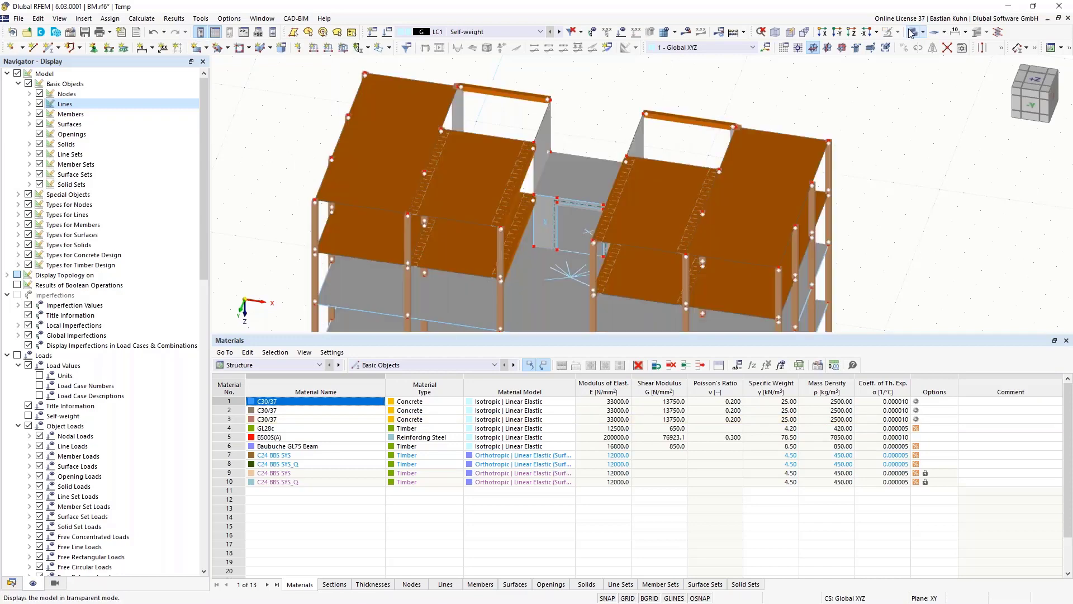
scroll(894, 199, down, 3)
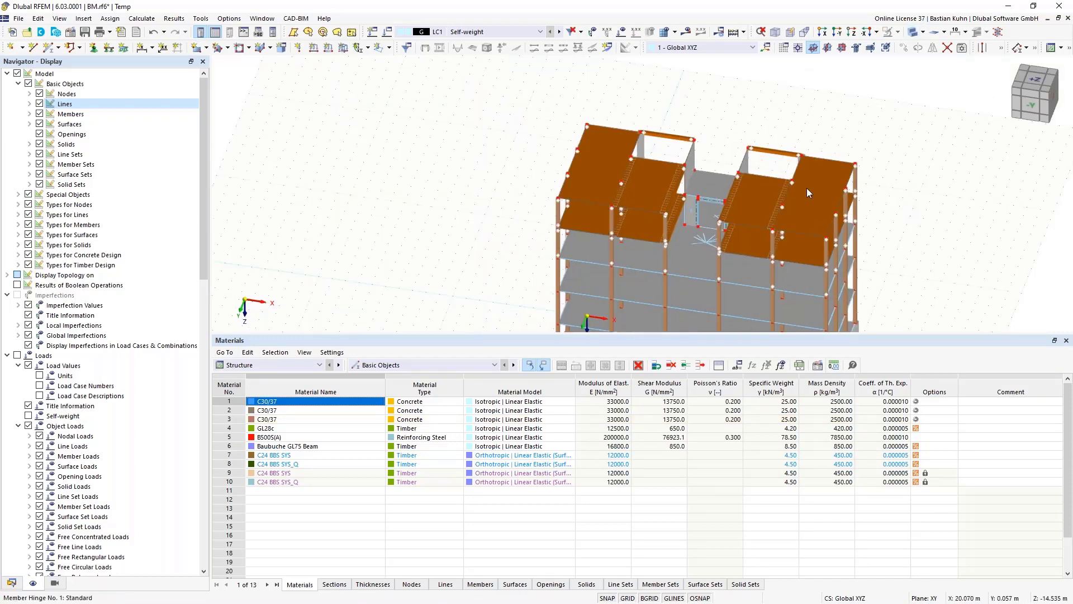
ctrl+middle_drag(807, 183, 631, 110)
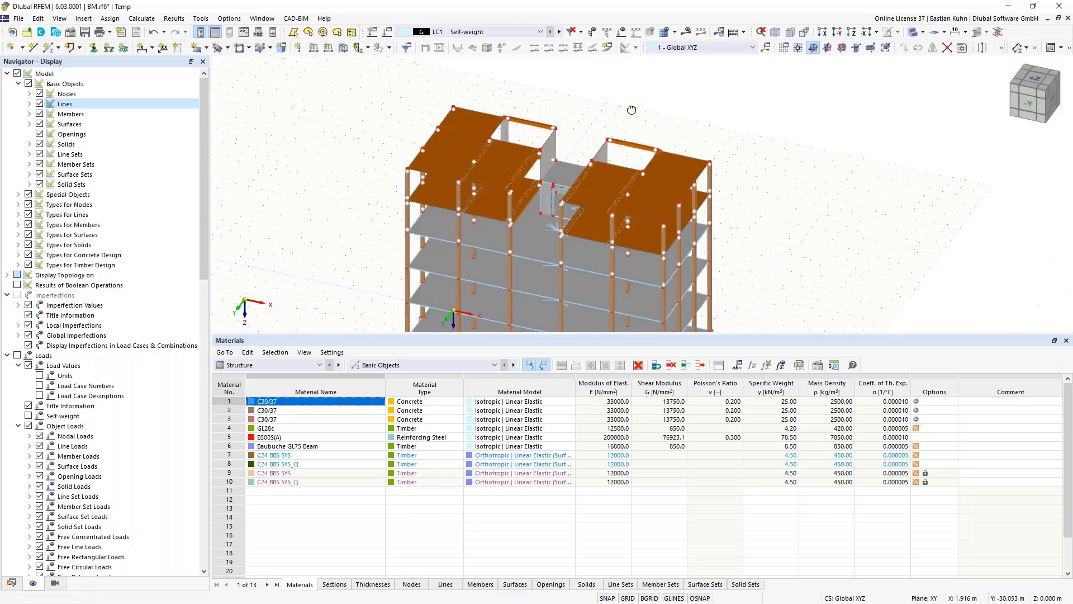
scroll(621, 108, down, 3)
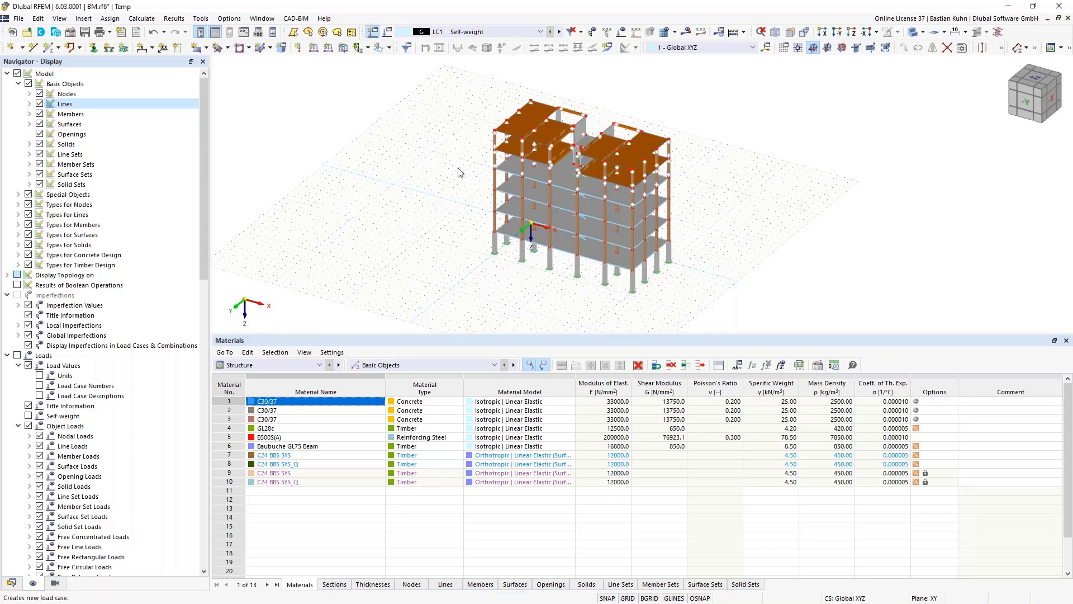
Add load case LC2 for imposed loads category A: domestic, residential areas, and LC3 for snow/ice loads H <= 1000 m
click(373, 32)
click(425, 270)
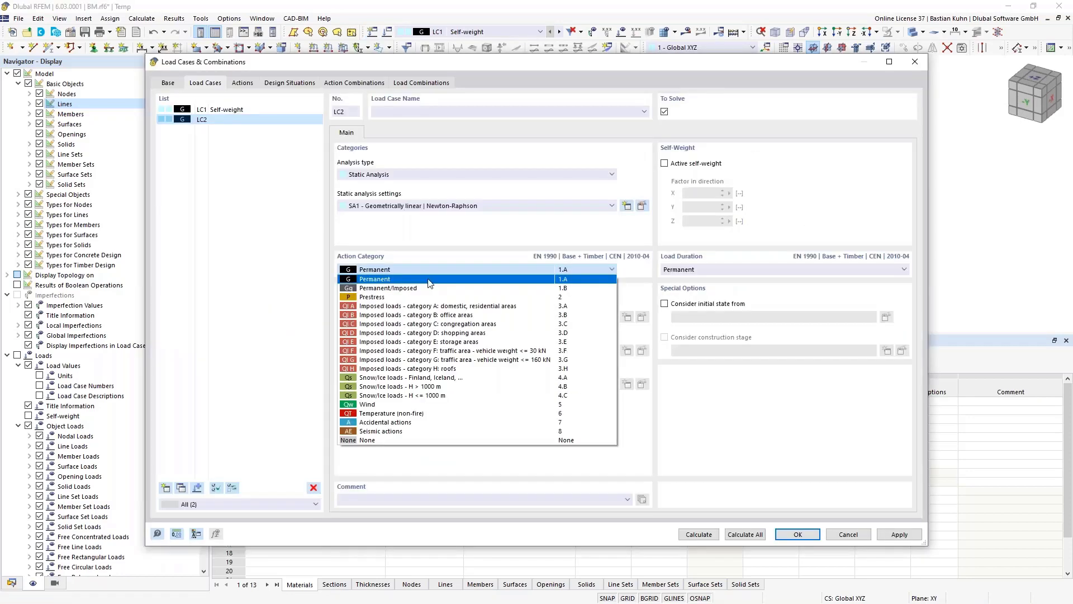
click(426, 306)
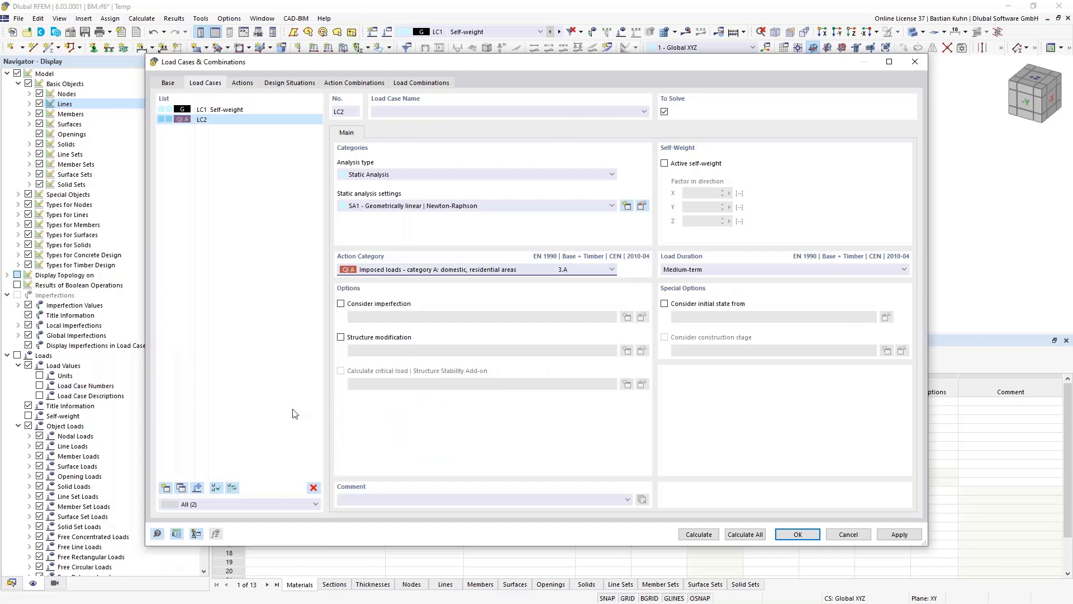
click(165, 489)
click(400, 270)
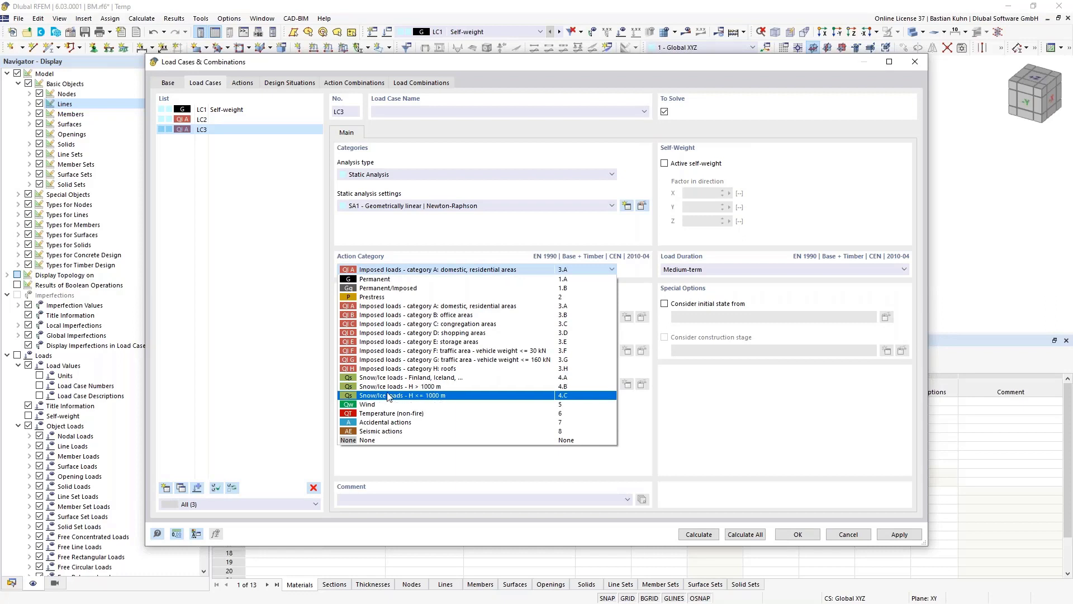
click(387, 397)
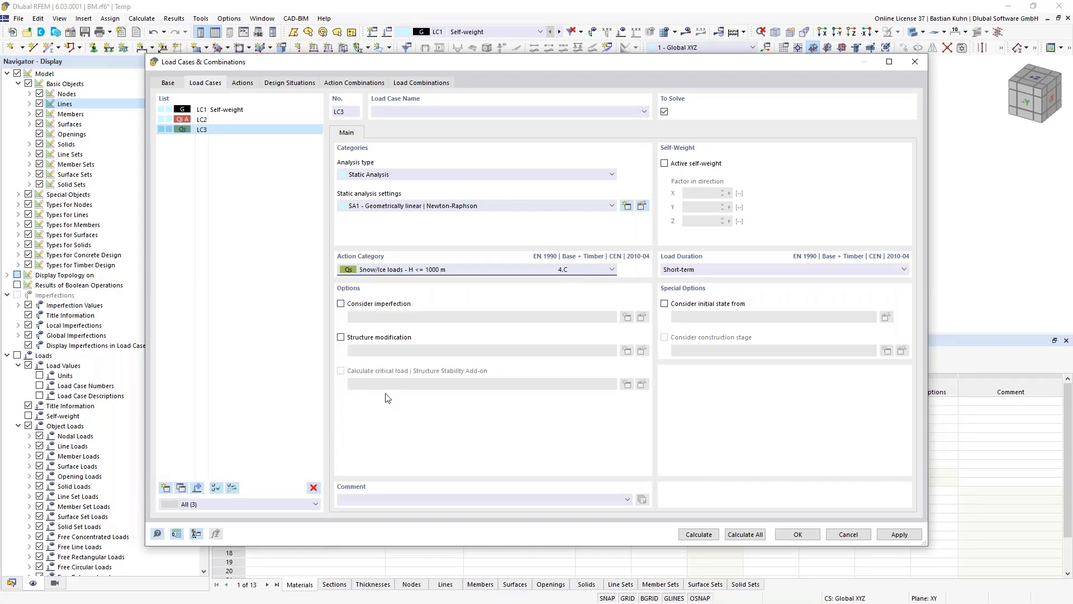
Add load case LC4 with the Wind action category, save the load cases, and make LC1 Self-weight the current one
click(167, 488)
click(414, 269)
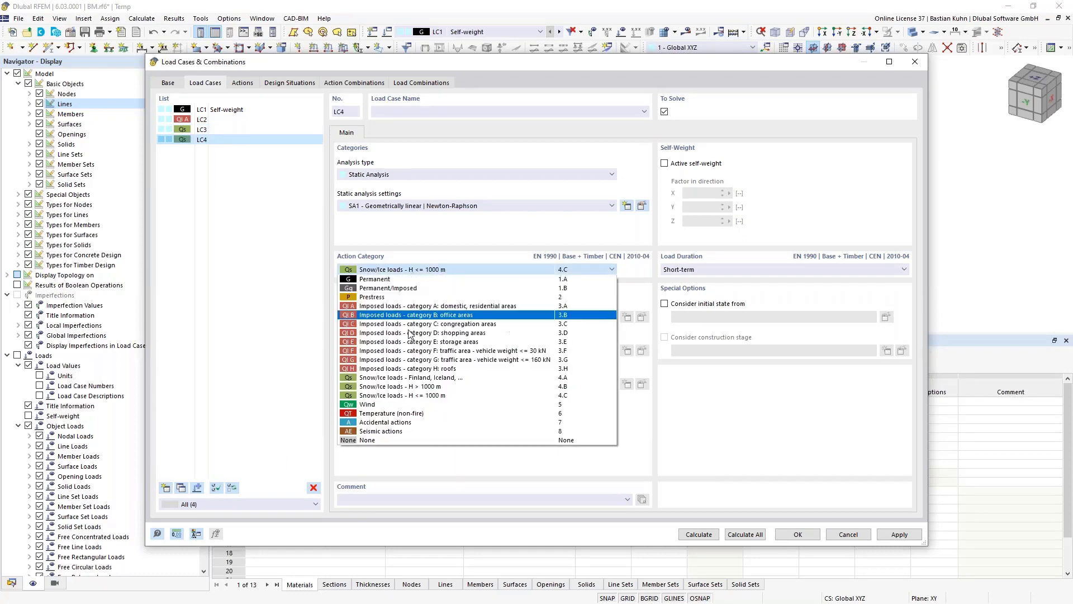
click(400, 408)
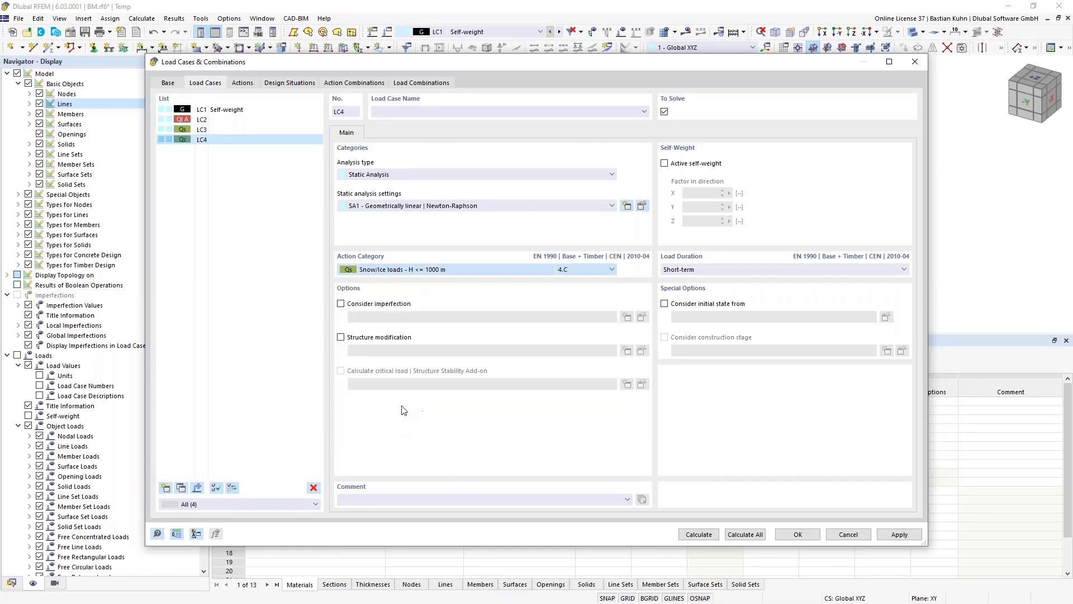
click(798, 535)
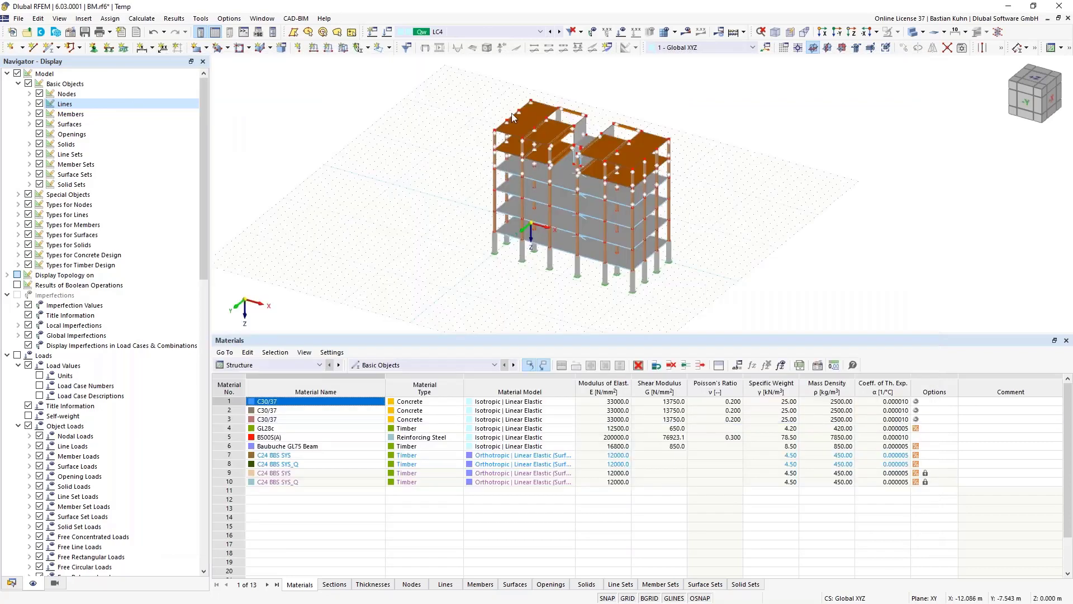
click(523, 32)
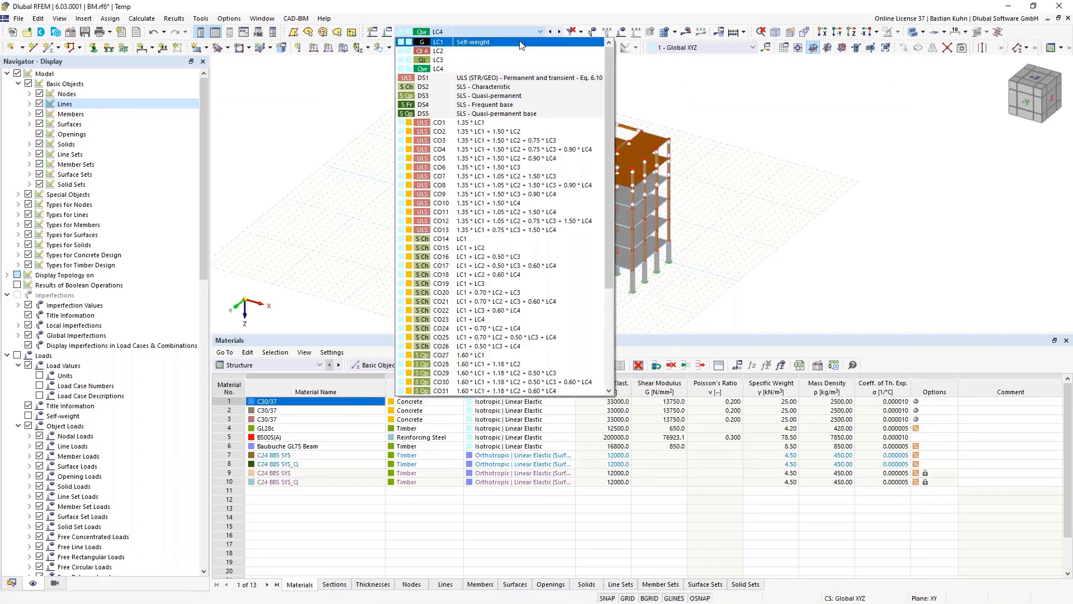
click(520, 43)
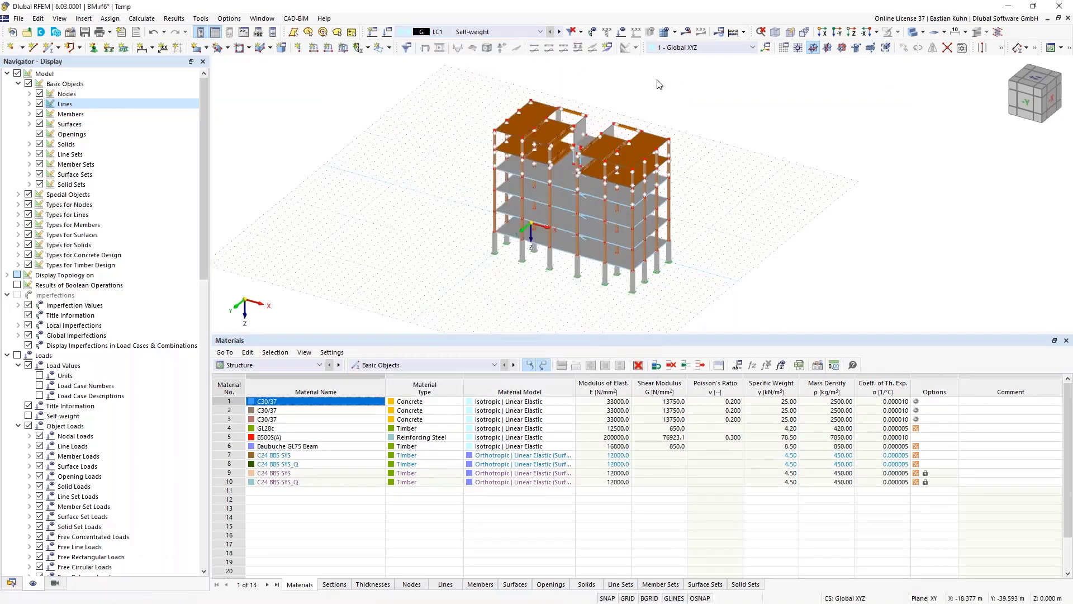
Define a uniform surface load of 1.00 kN/m² in LC1 Self-weight and select the surfaces of both roof levels for it
click(837, 35)
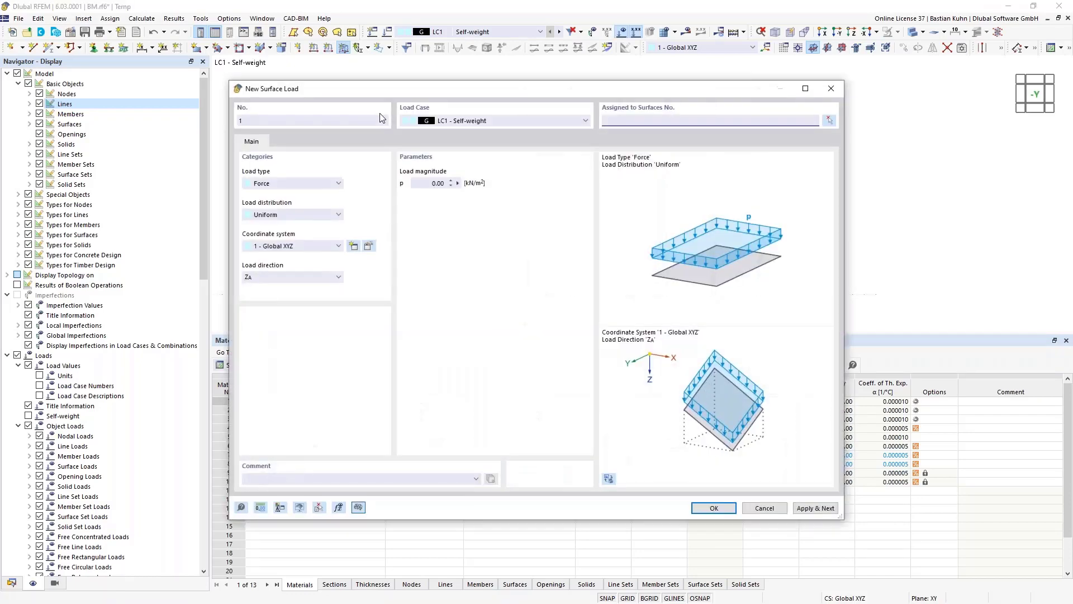
click(427, 182)
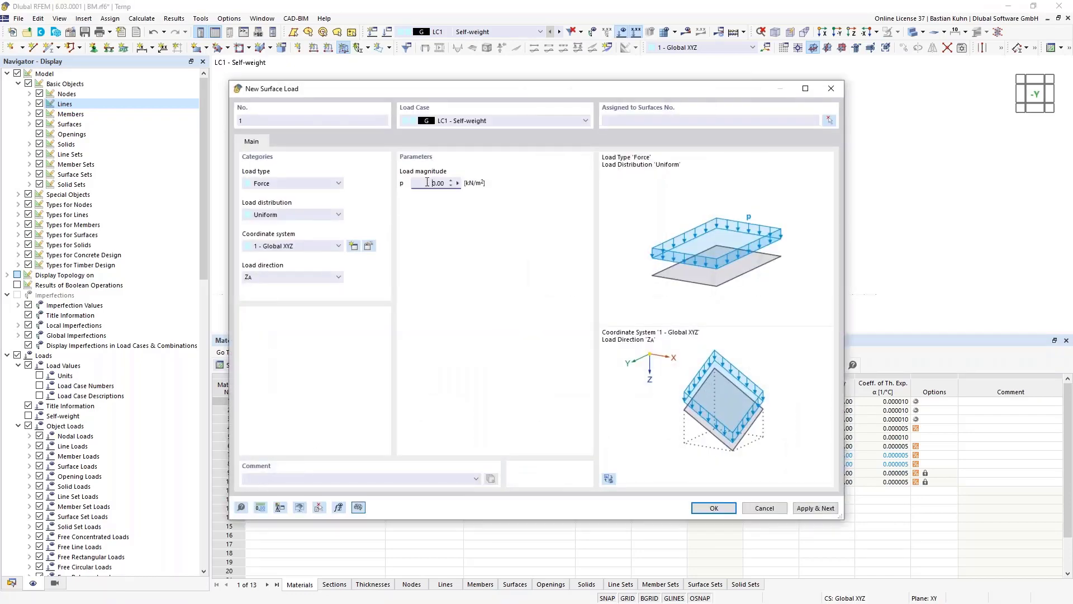
text(1)
click(829, 121)
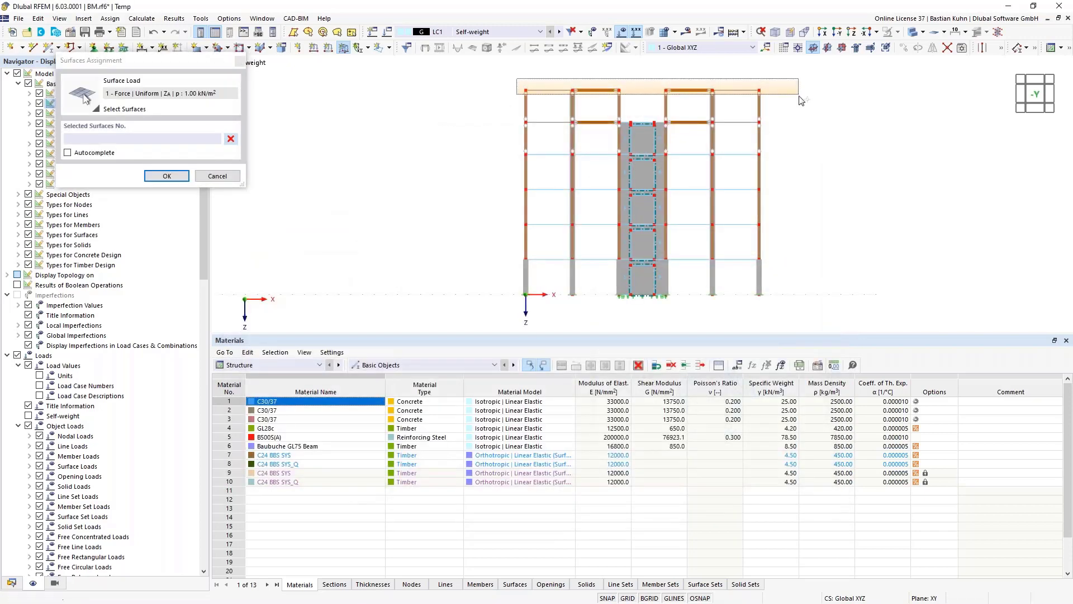
drag(800, 100, 800, 96)
drag(516, 118, 800, 138)
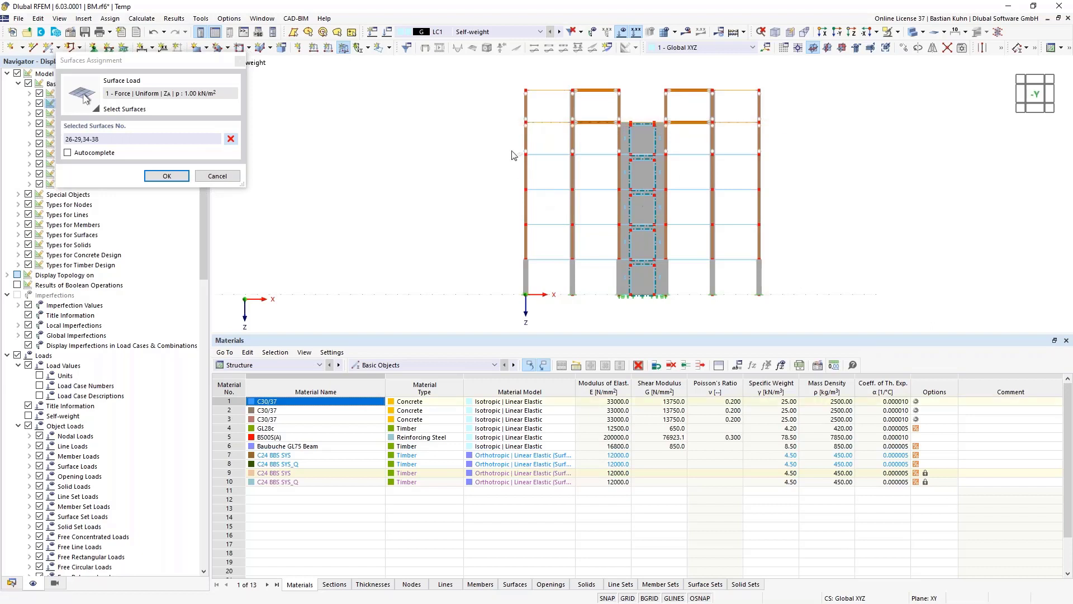
Add the four floor slabs below the roofs to the load's surfaces and apply the LC1 surface load
drag(512, 150, 785, 171)
drag(517, 184, 780, 208)
drag(518, 224, 805, 246)
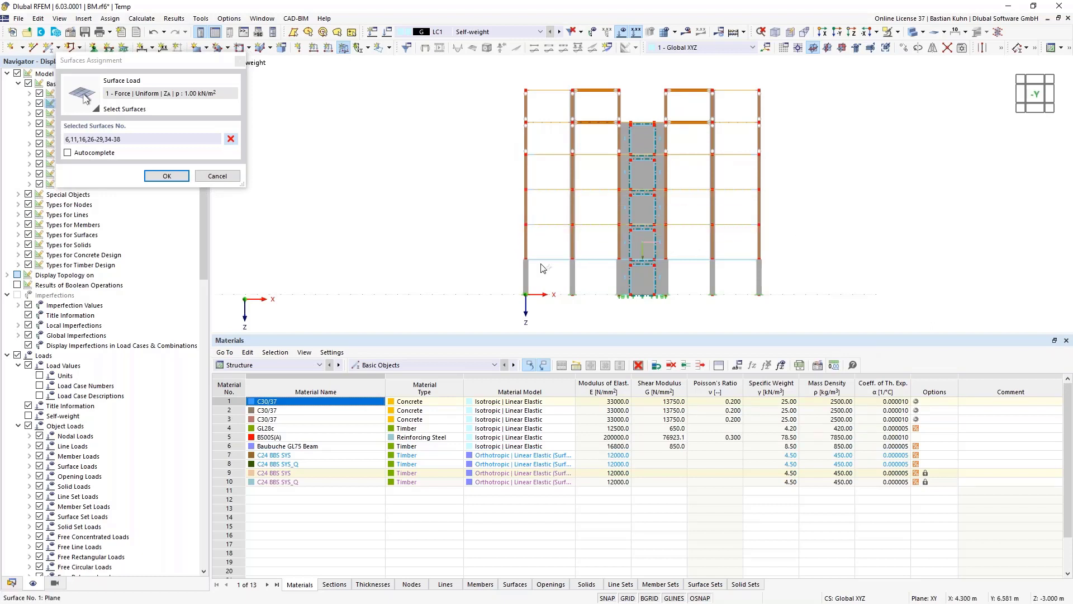
drag(514, 255, 792, 276)
click(167, 176)
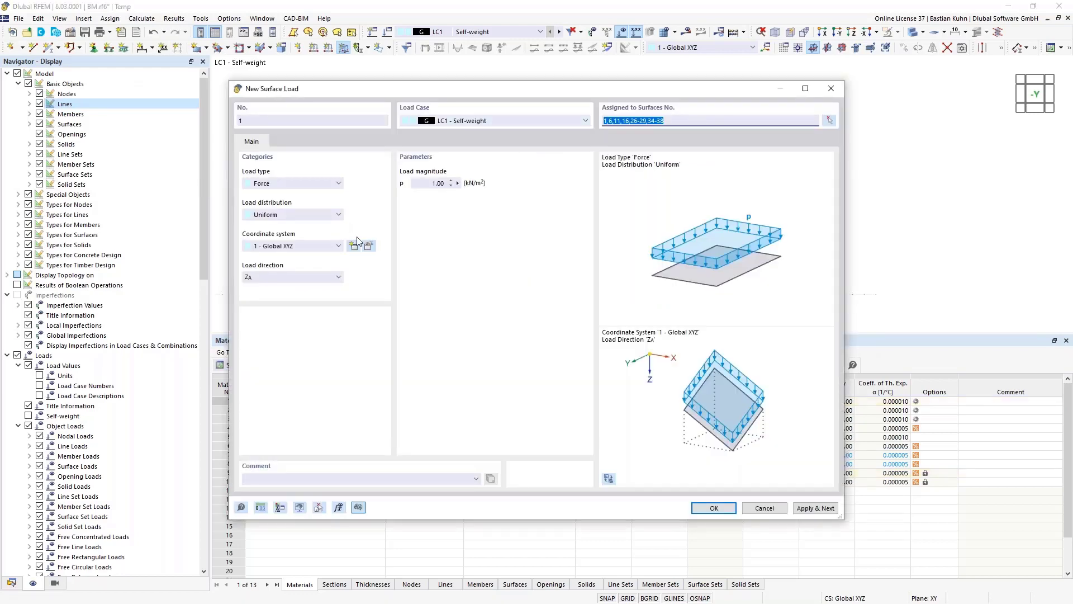
click(815, 508)
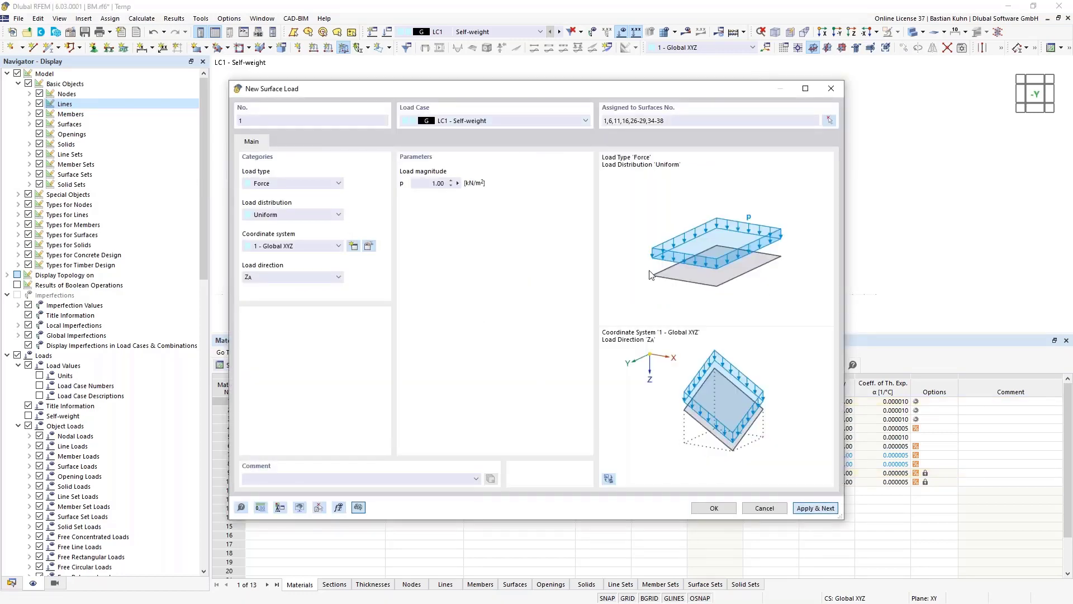
Create a uniform 2.00 kN/m² surface load in LC2 on surfaces 1,6,11,16,26-29,34-38
drag(612, 95, 612, 182)
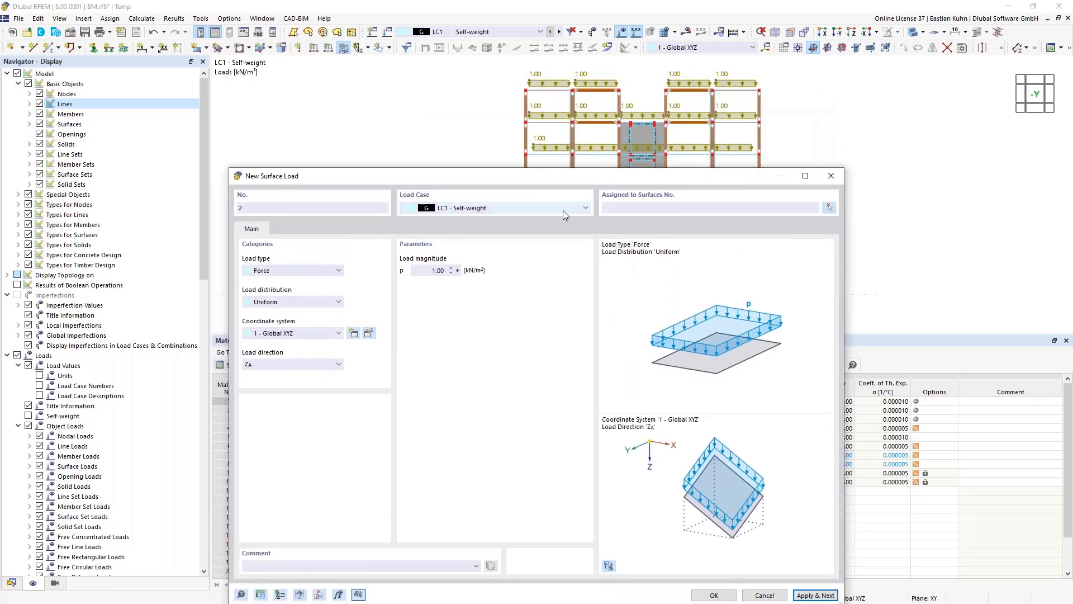
click(562, 208)
click(554, 227)
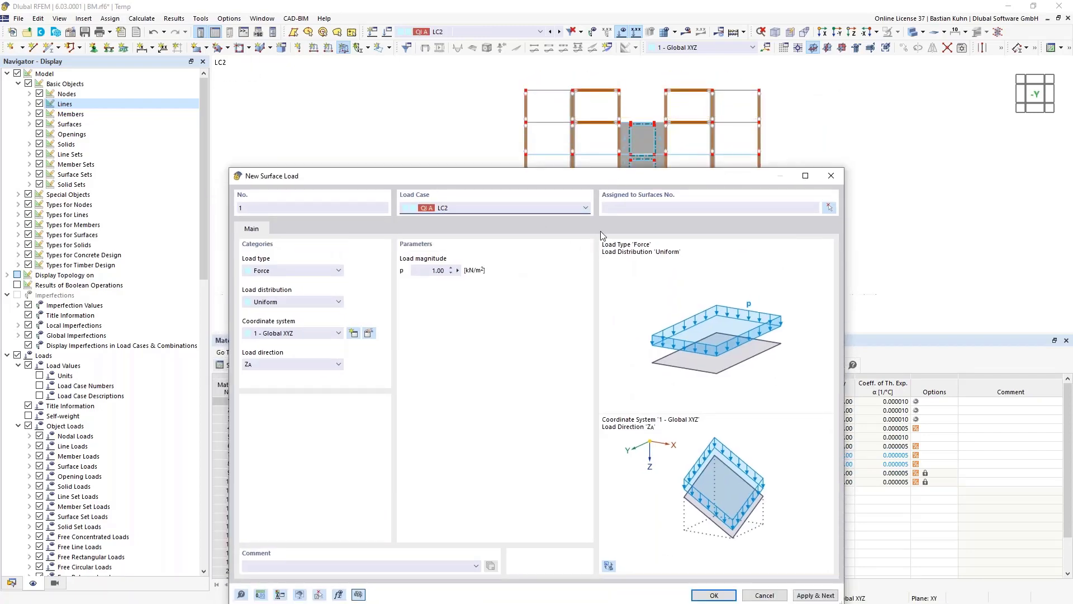
click(618, 208)
text(1,6,11,16,26-29,34-38)
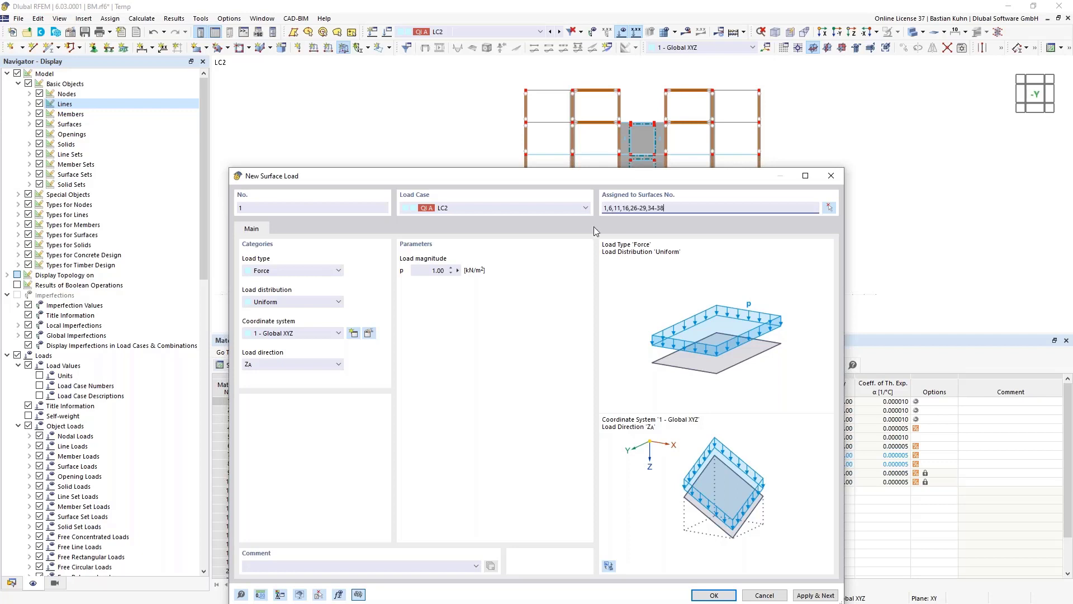
click(429, 272)
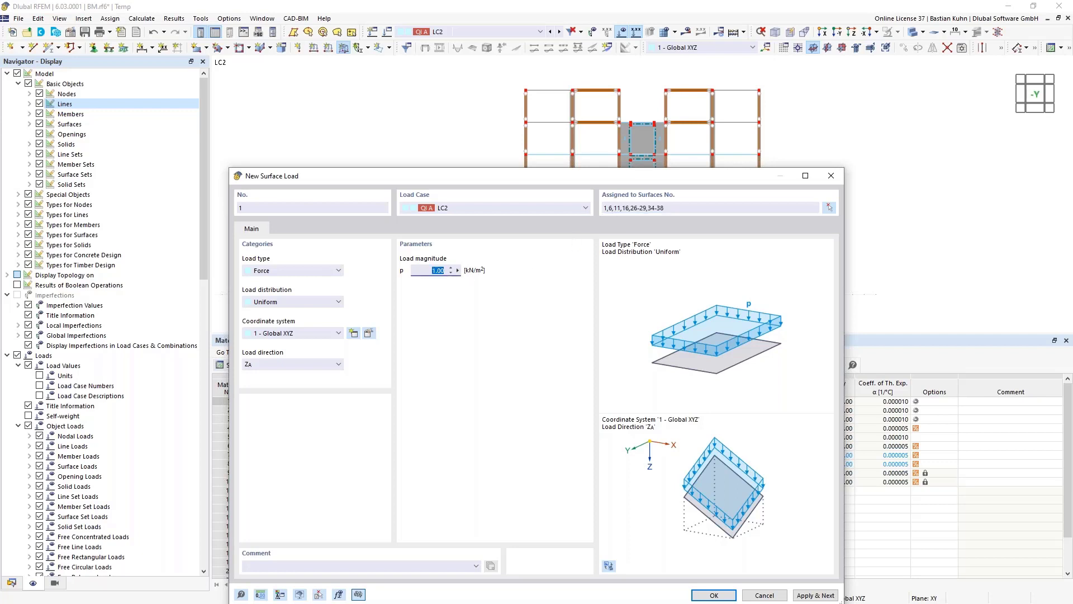
text(2)
click(817, 596)
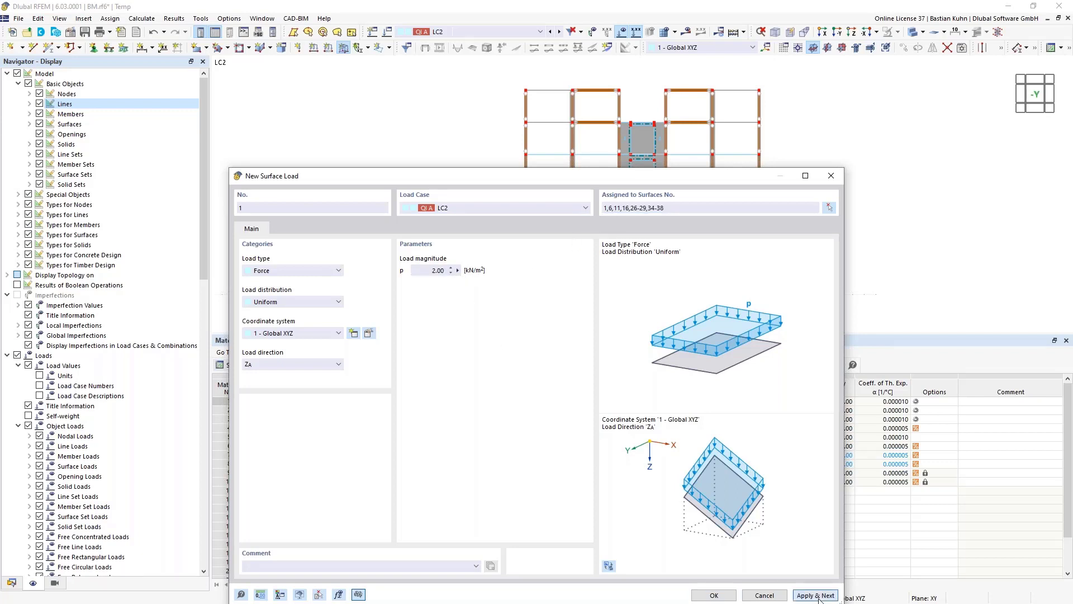
Create a uniform 0.85 kN/m² surface load in LC3 on the upper roof surfaces and the core's top surface (34-38)
click(580, 213)
click(548, 244)
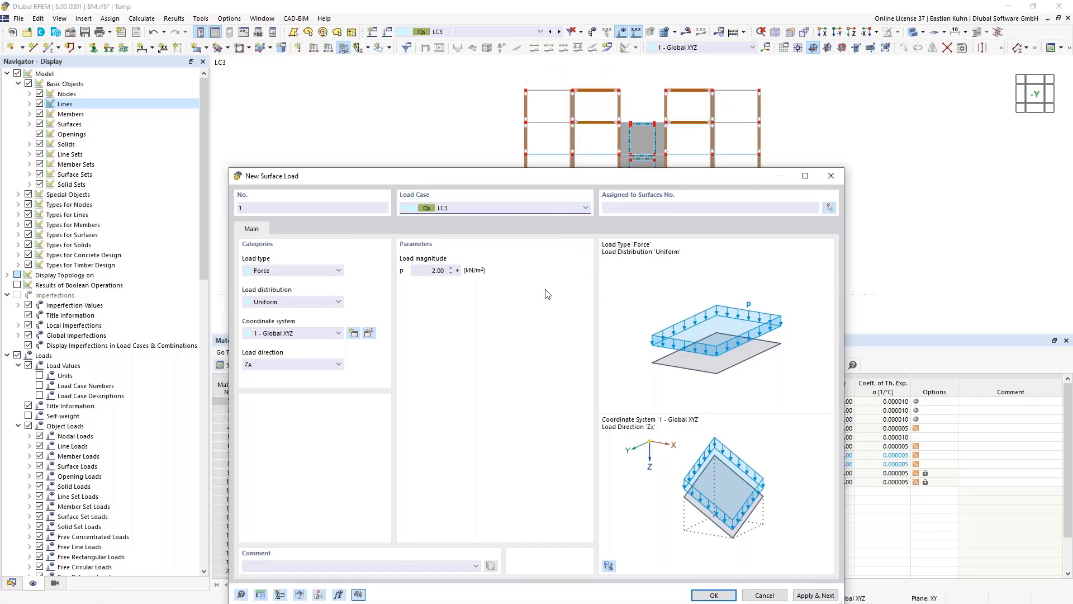
click(831, 208)
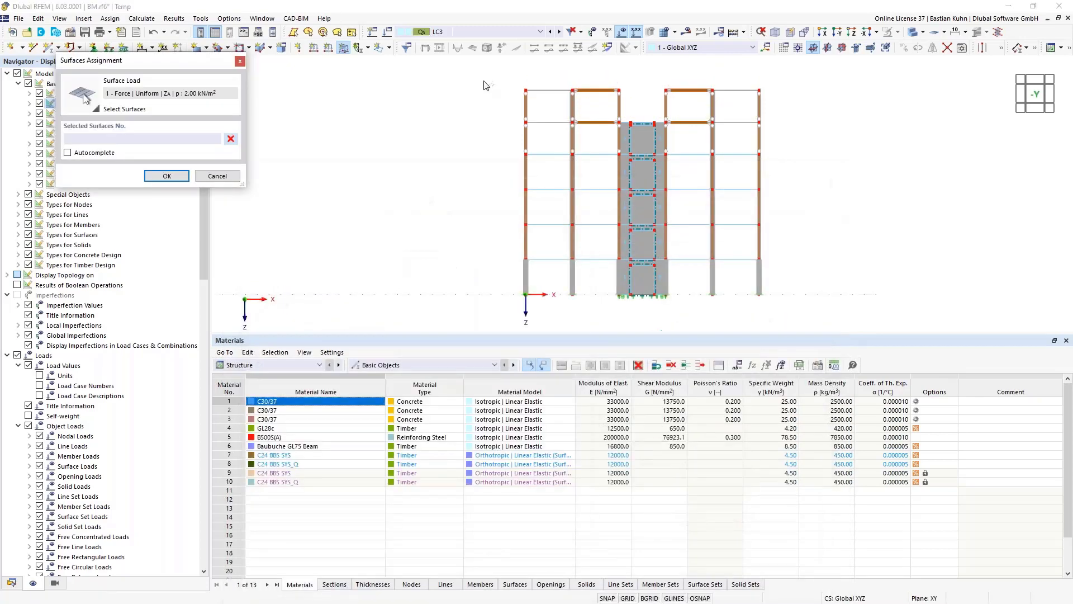
drag(483, 77, 636, 107)
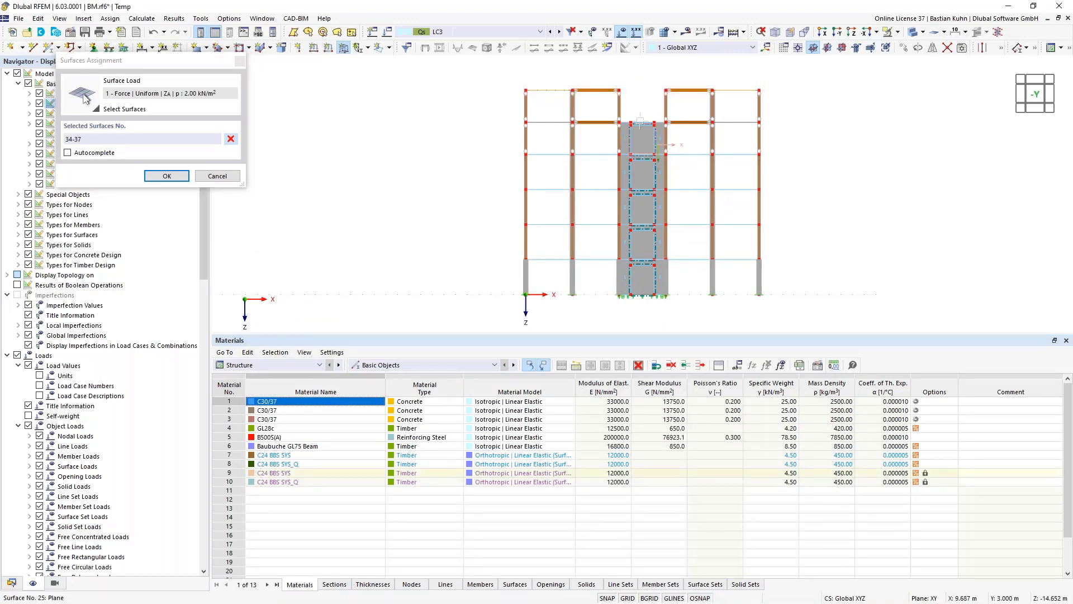
mouse_move(631, 130)
ctrl+middle_down()
mouse_move(641, 120)
mouse_move(631, 114)
ctrl+middle_up()
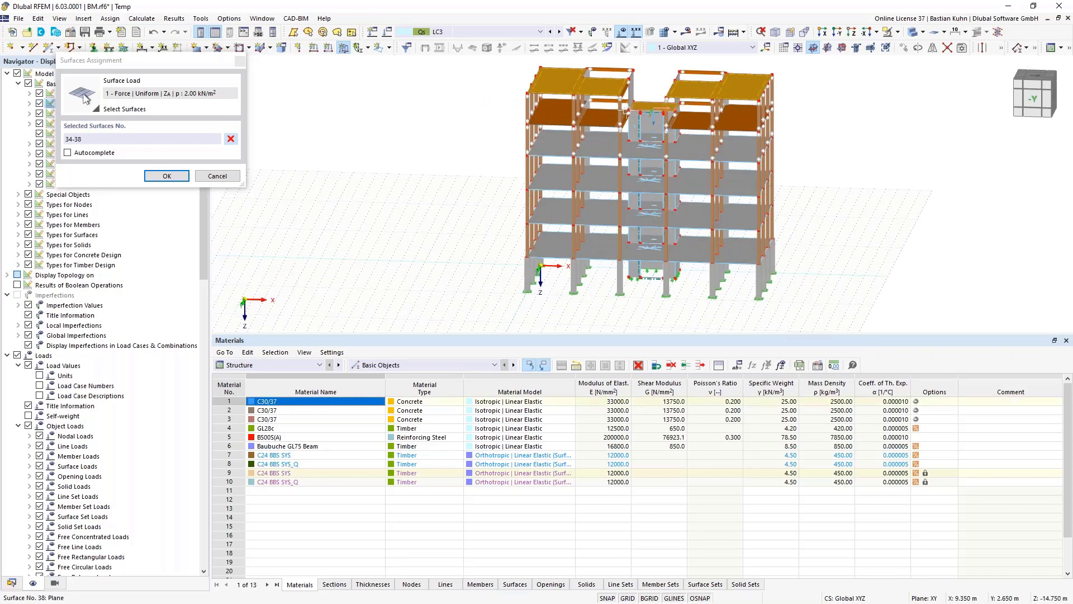
click(167, 175)
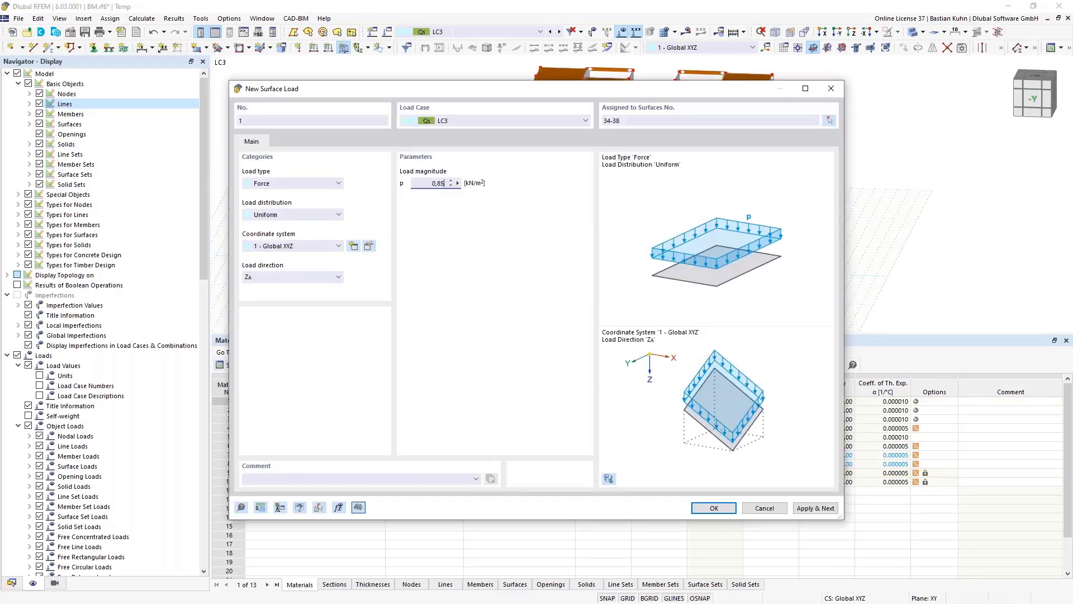
click(705, 508)
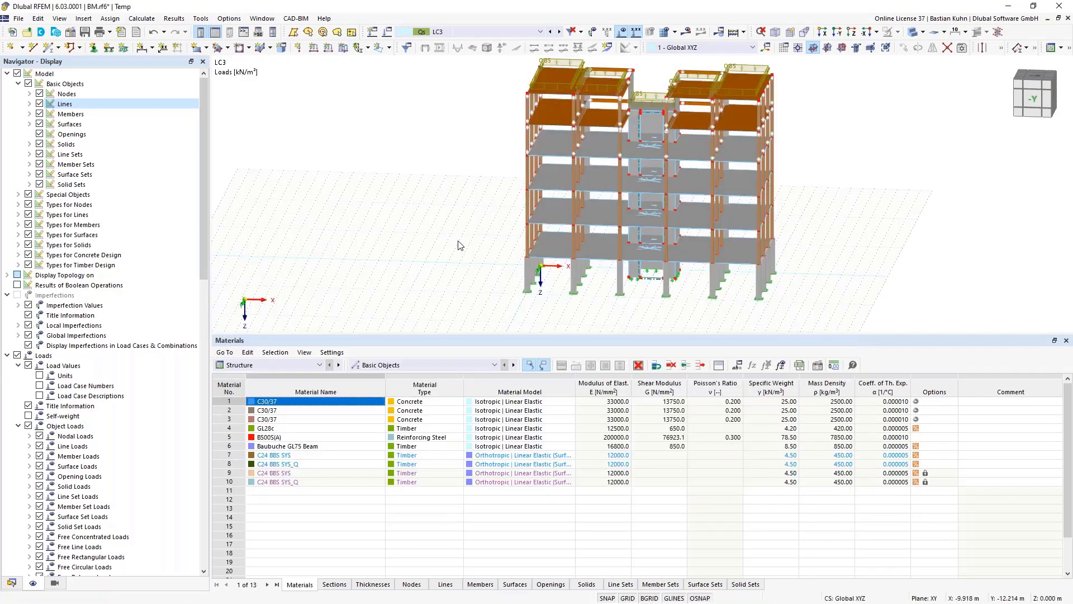
Start a new wind load wizard for vertical walls with flat/monopitch roof and assign the building's outer base corner nodes 26-28,25
ctrl+middle_drag(451, 234, 400, 238)
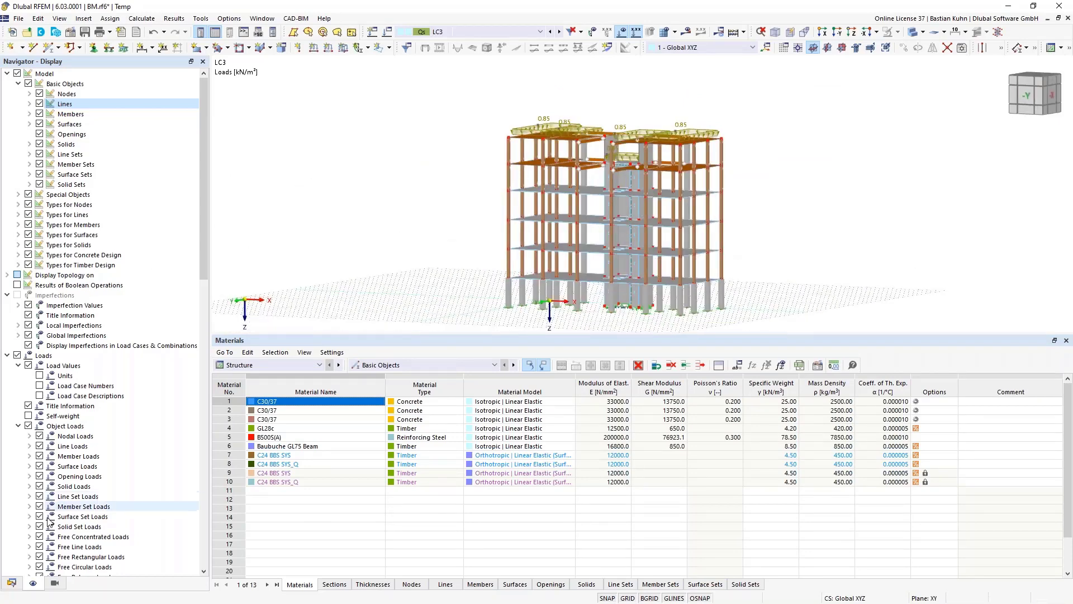
click(10, 583)
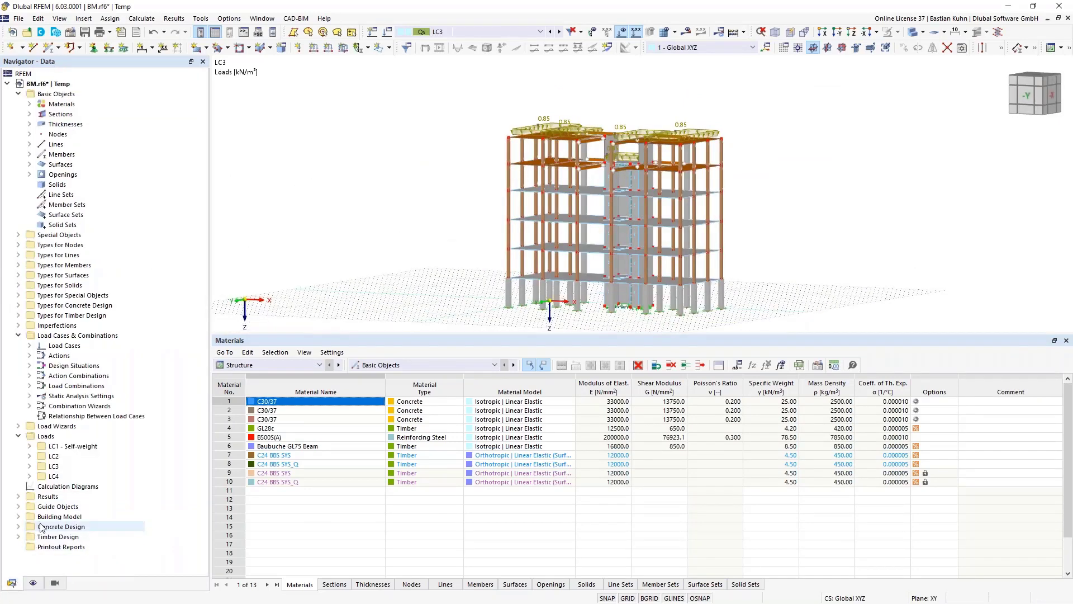
click(18, 426)
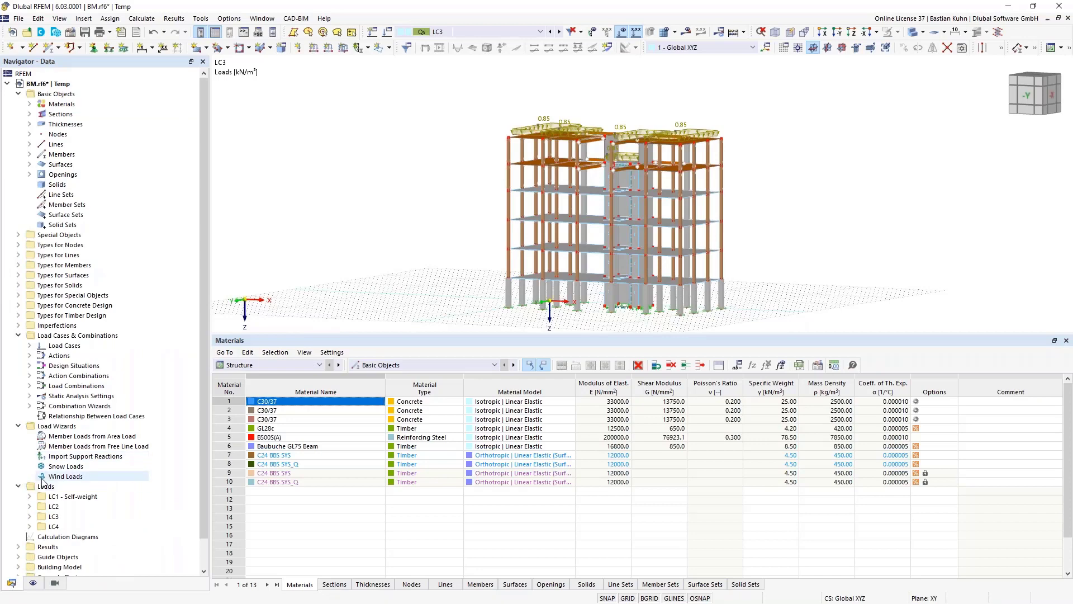
right_click(64, 477)
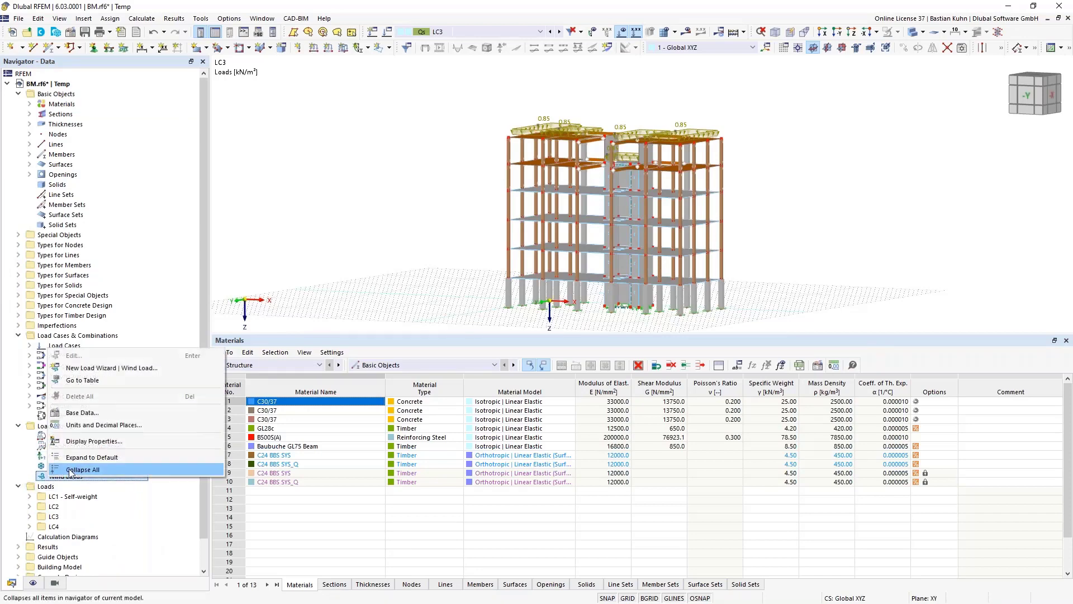
click(92, 369)
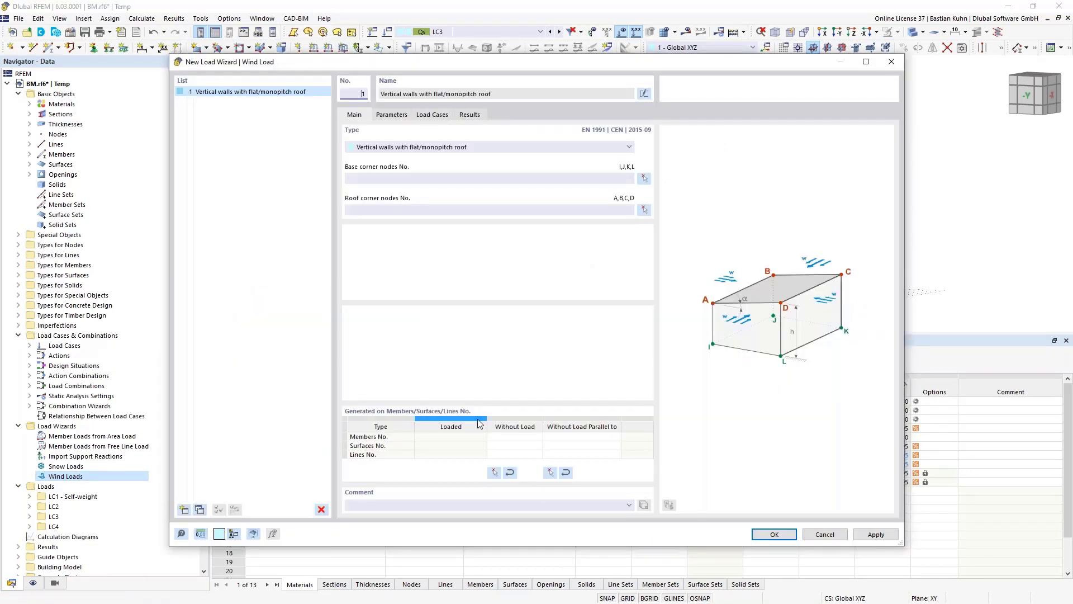
click(644, 178)
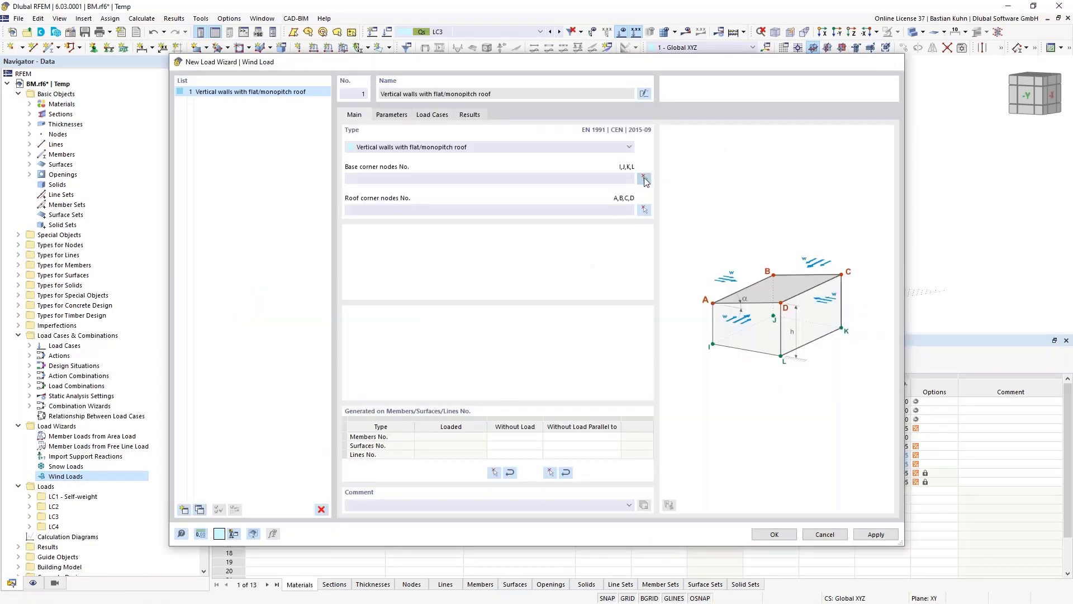
click(520, 308)
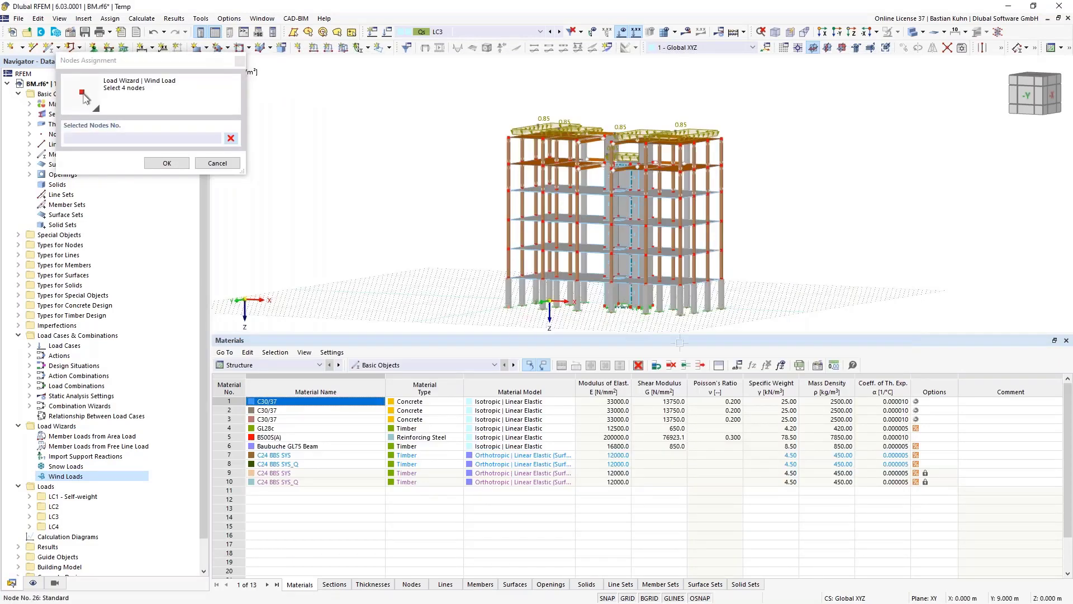
click(682, 316)
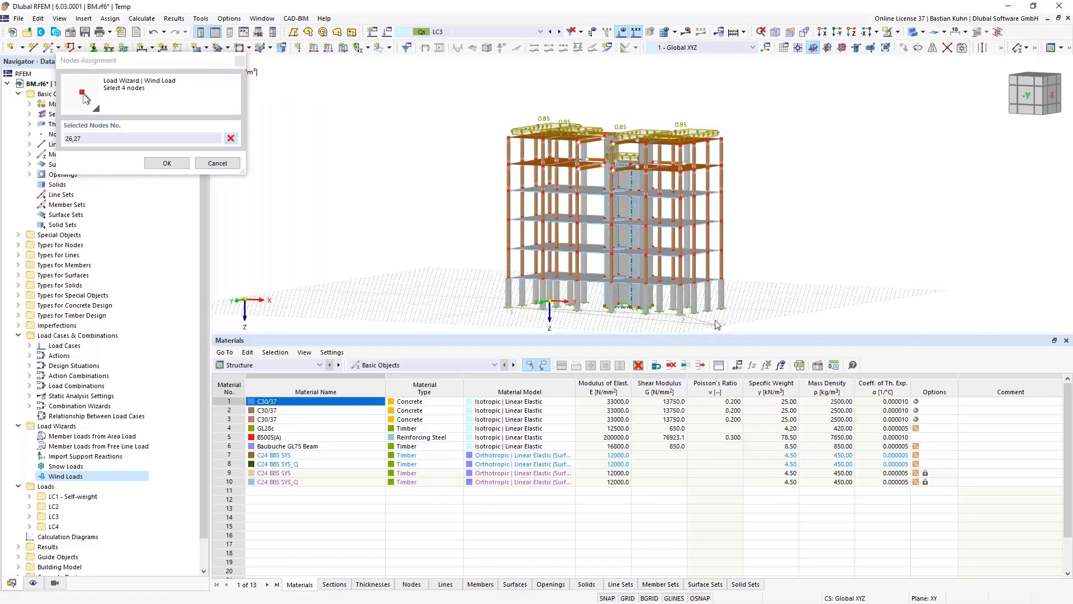
click(723, 310)
ctrl+middle_drag(699, 324, 541, 264)
scroll(554, 246, up, 4)
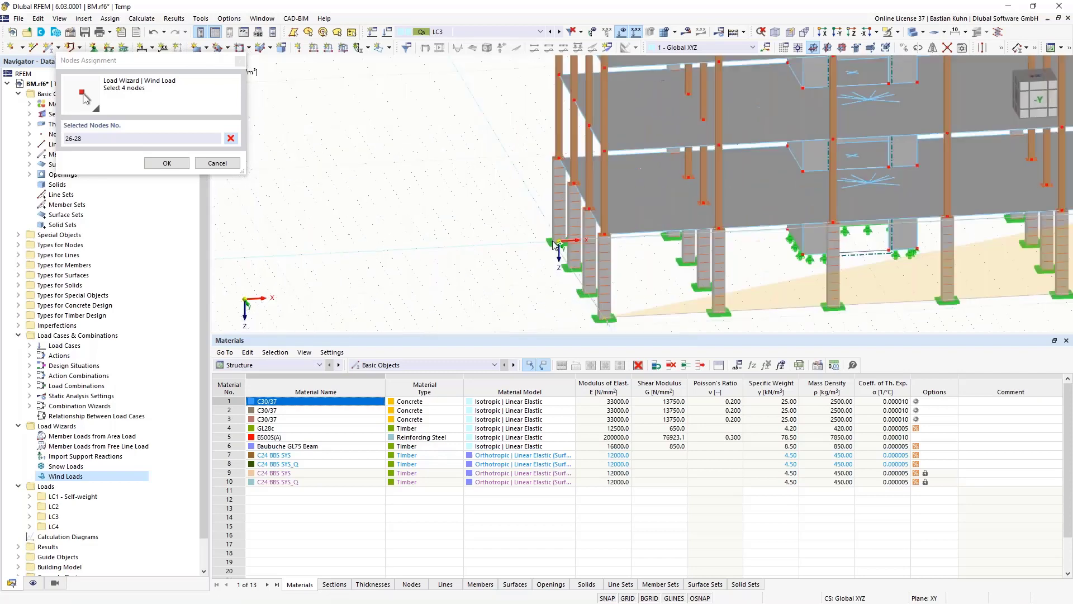
click(558, 244)
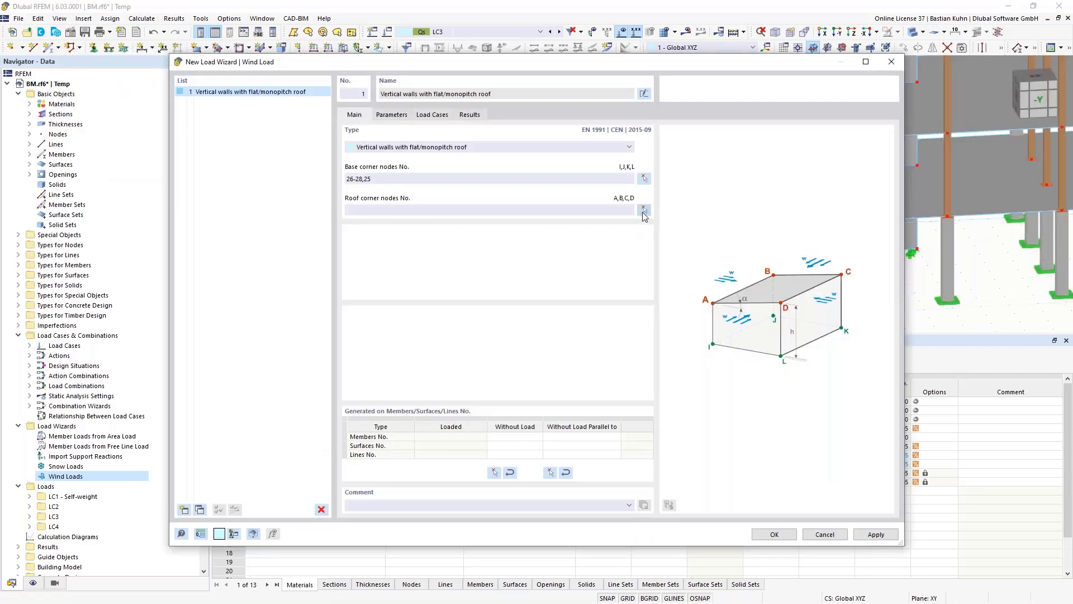
Assign the four outer corner nodes of the upper roof, 254-256,253, as the wind load's roof corner nodes
click(643, 215)
middle_click(615, 196)
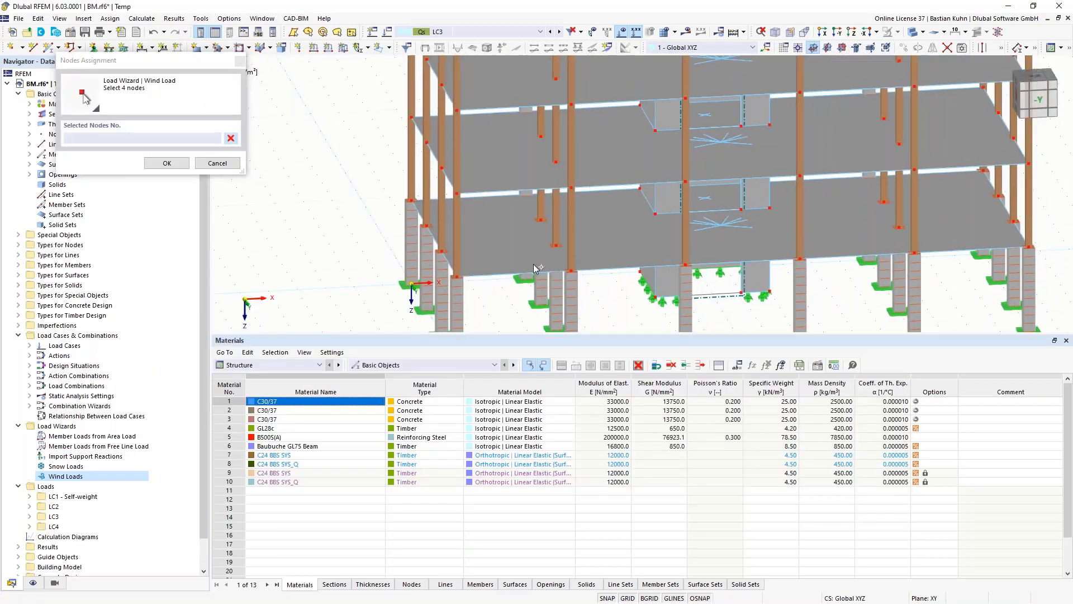
scroll(514, 109, up, 3)
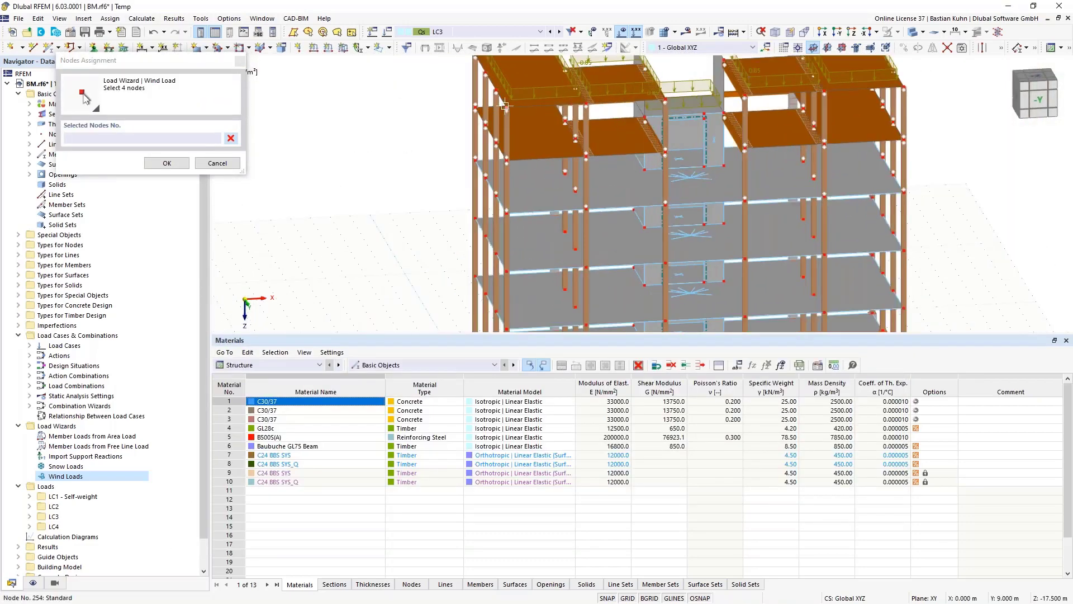
click(506, 107)
click(904, 89)
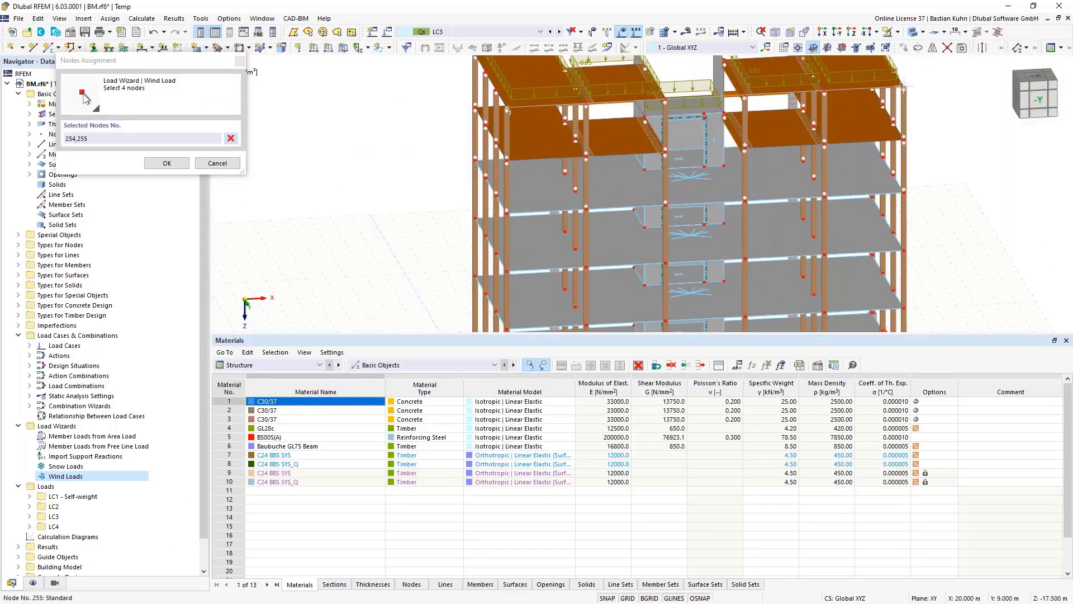
ctrl+middle_drag(855, 255, 866, 185)
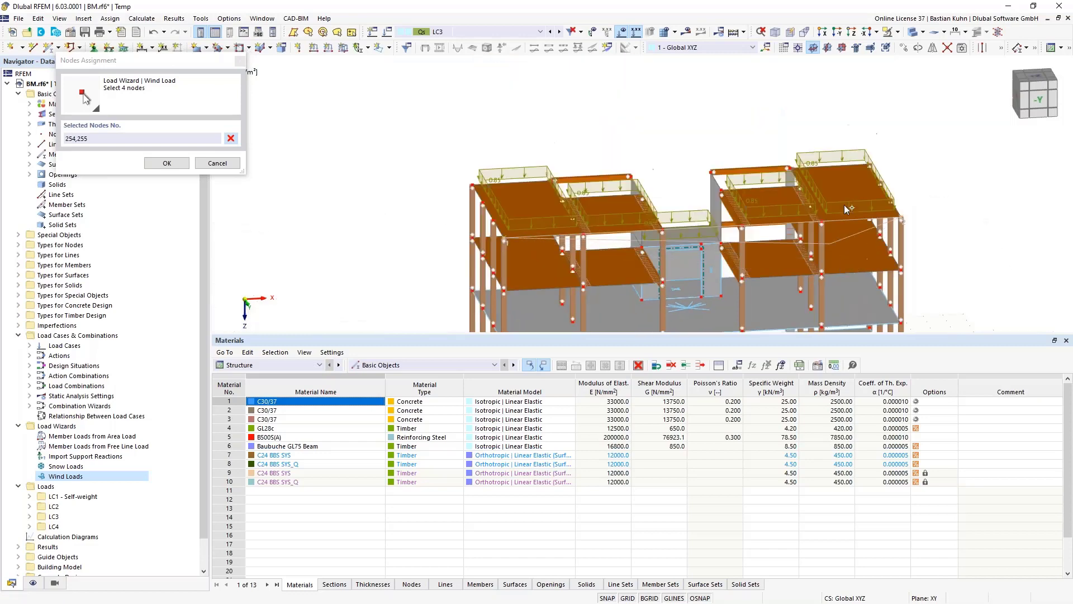
click(871, 165)
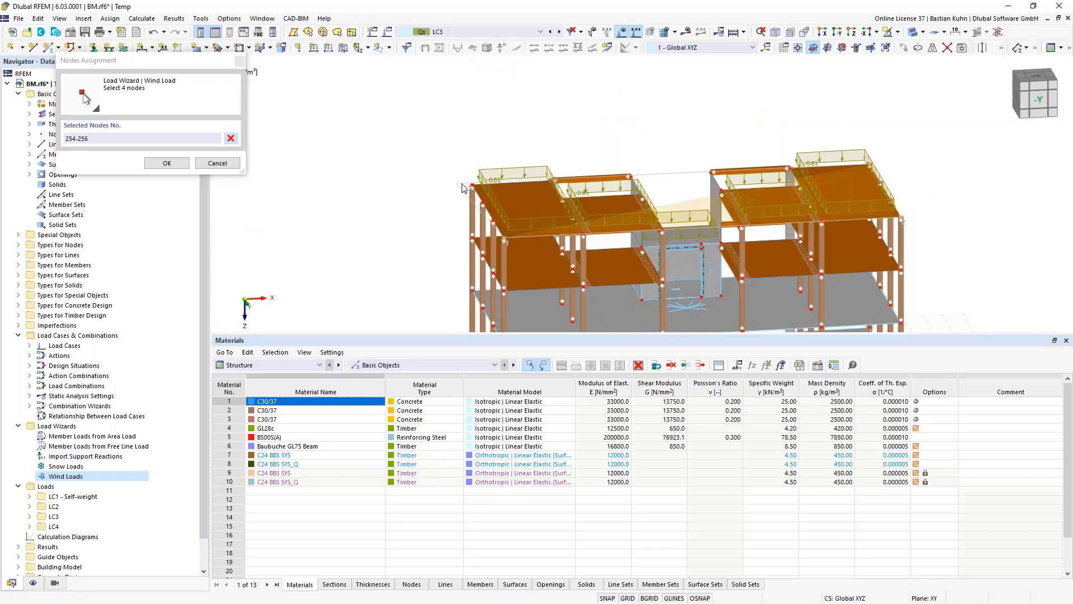
click(476, 169)
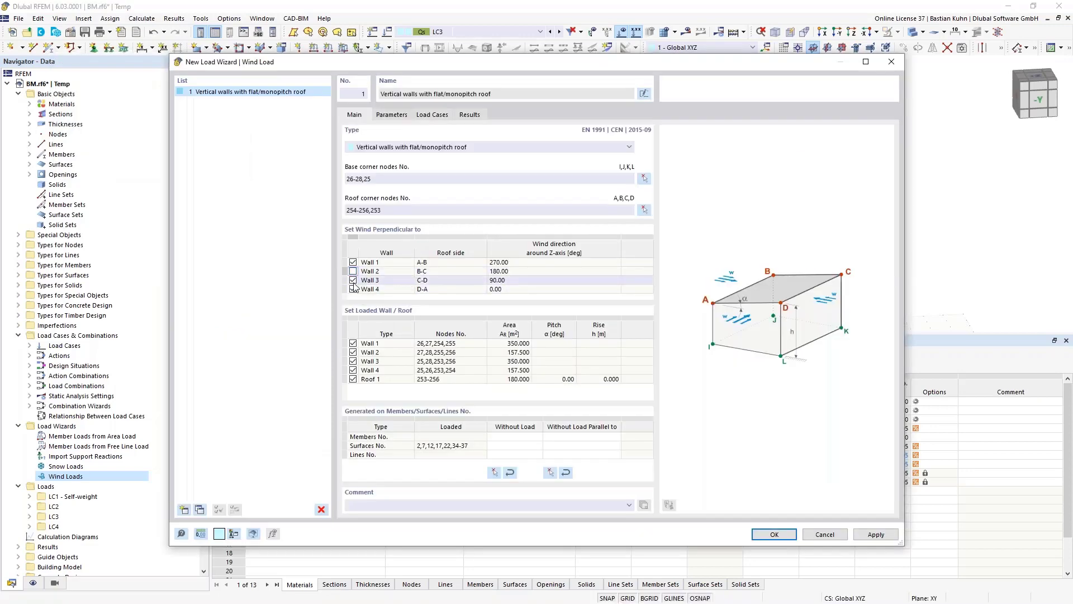
Limit the wizard to wind perpendicular to Wall 1 (A-B) with only Wall 1 loaded, and generate the wind load
click(353, 289)
click(353, 289)
click(353, 352)
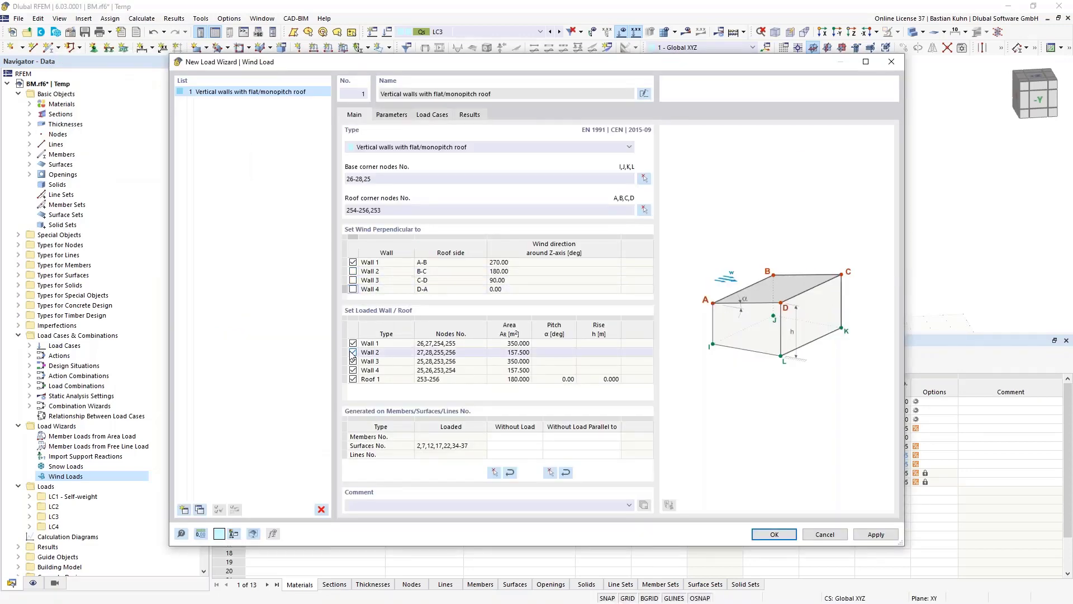
click(353, 361)
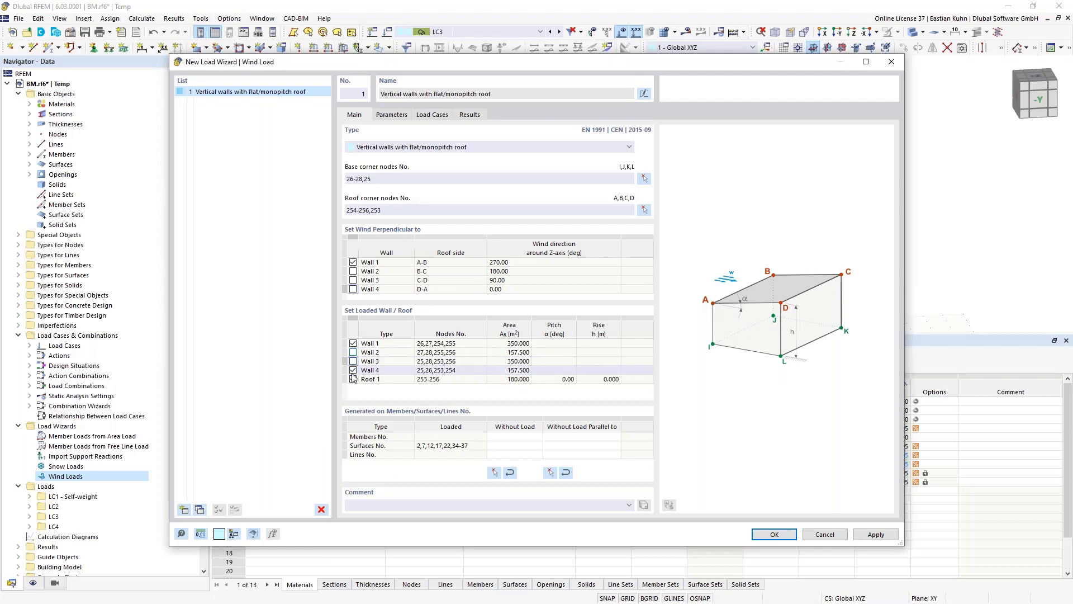
click(353, 370)
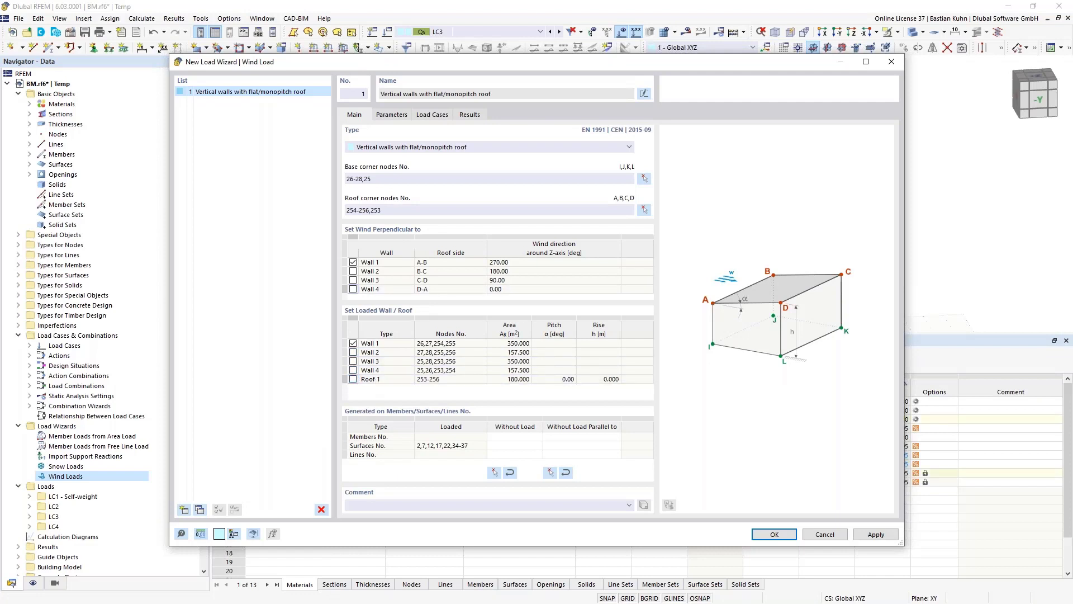
click(393, 115)
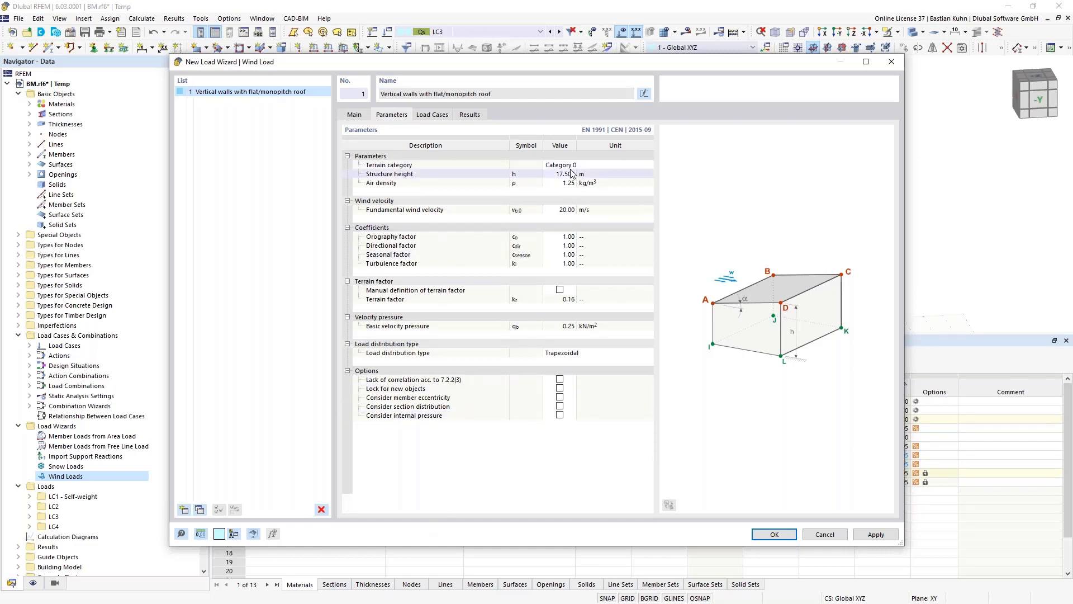
click(441, 119)
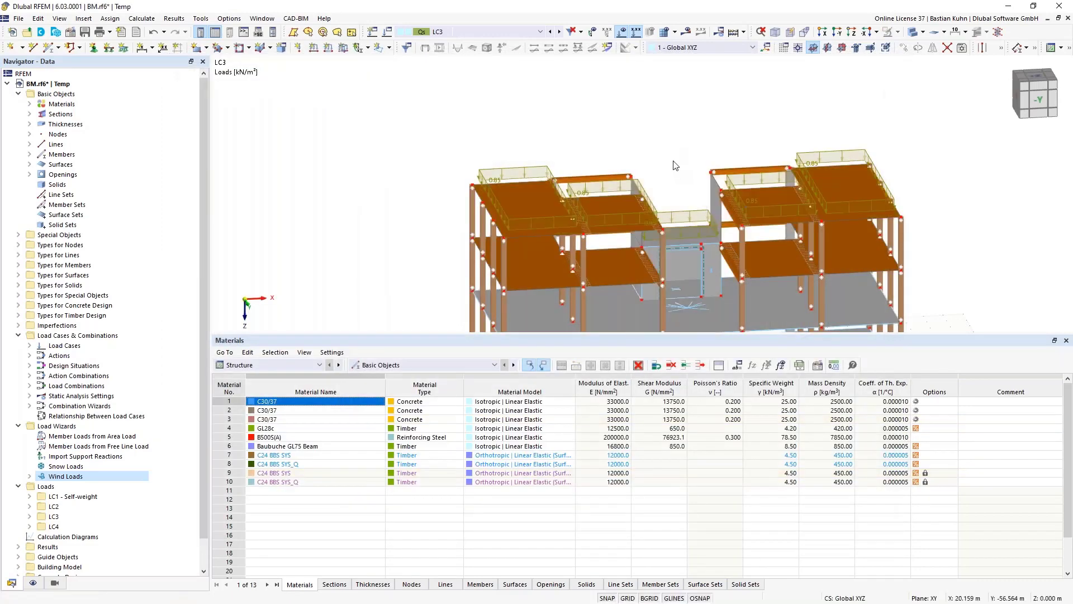
Display load case LC4 and inspect the generated wind load along the building's facade
click(560, 32)
scroll(559, 106, down, 5)
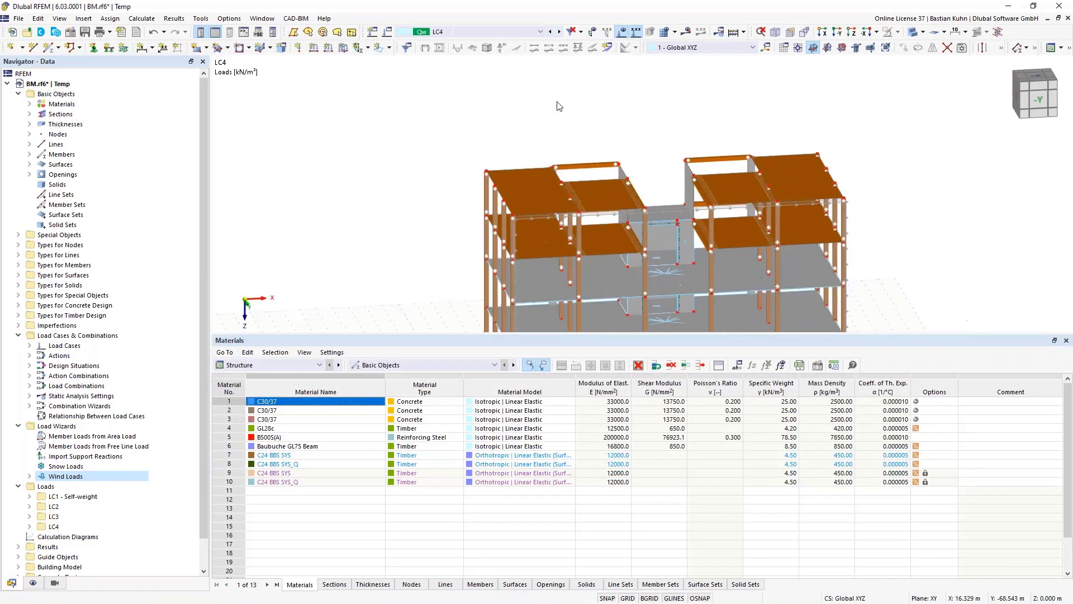
ctrl+middle_drag(578, 122, 515, 123)
scroll(516, 123, up, 8)
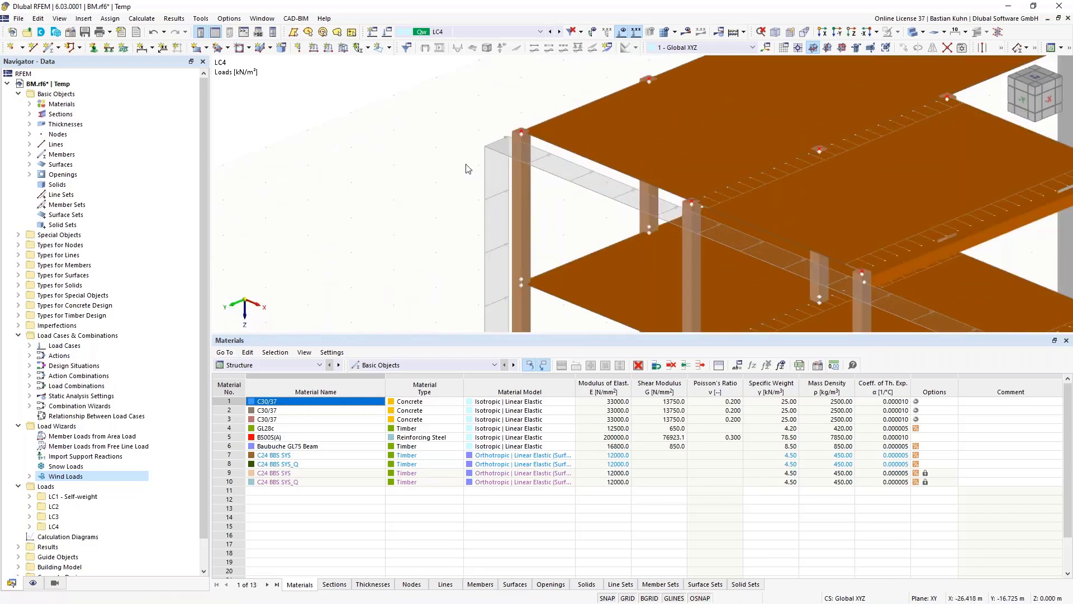
scroll(455, 167, down, 4)
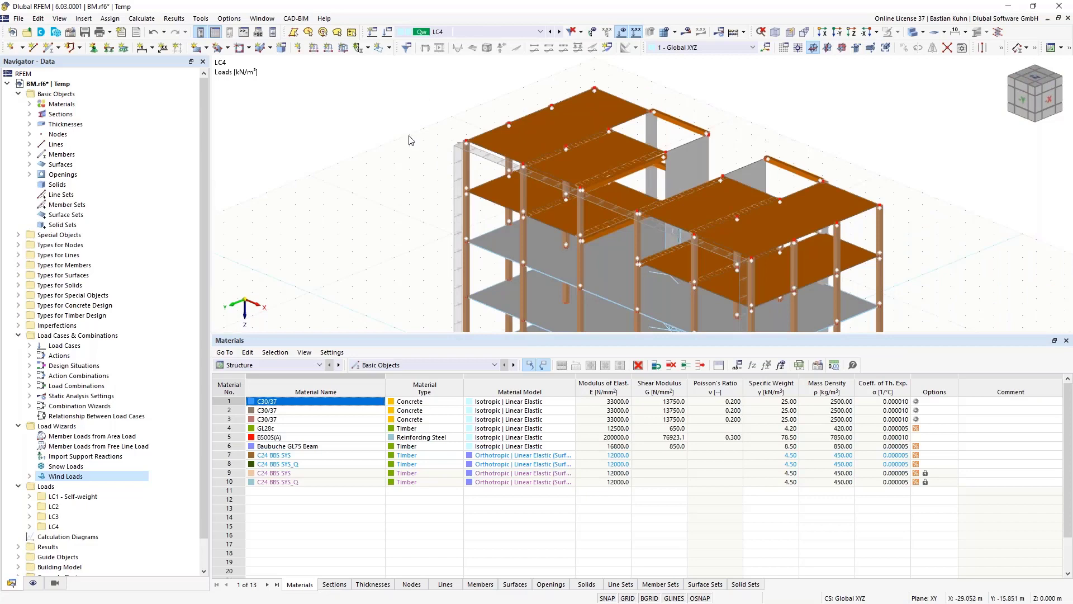
Delete the serviceability design situations DS2 to DS5 from the load cases and combinations
right_click(117, 336)
click(140, 345)
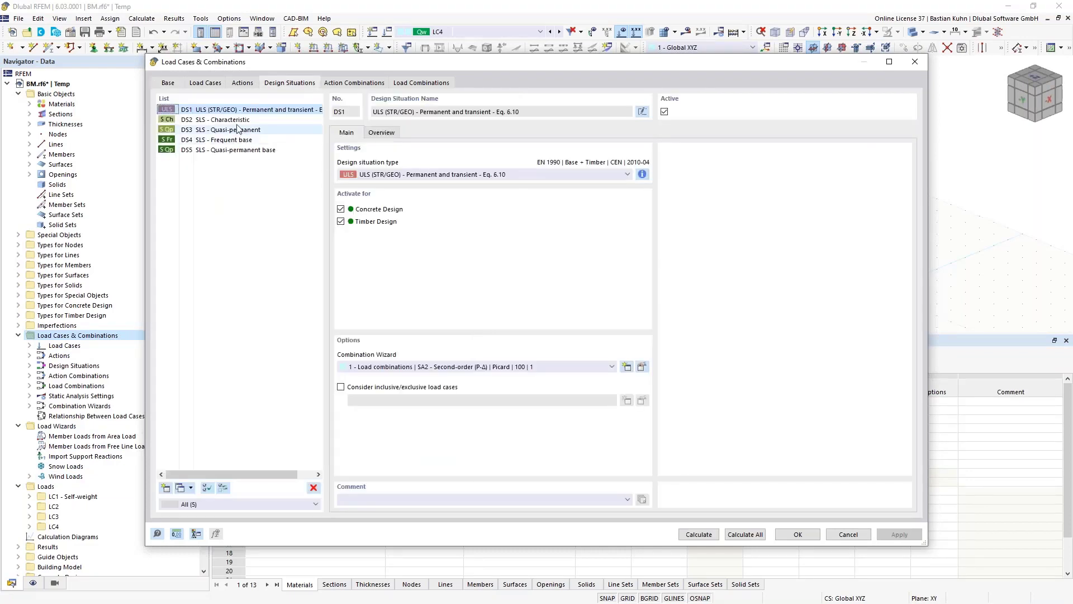
click(235, 120)
drag(234, 124, 237, 157)
click(313, 488)
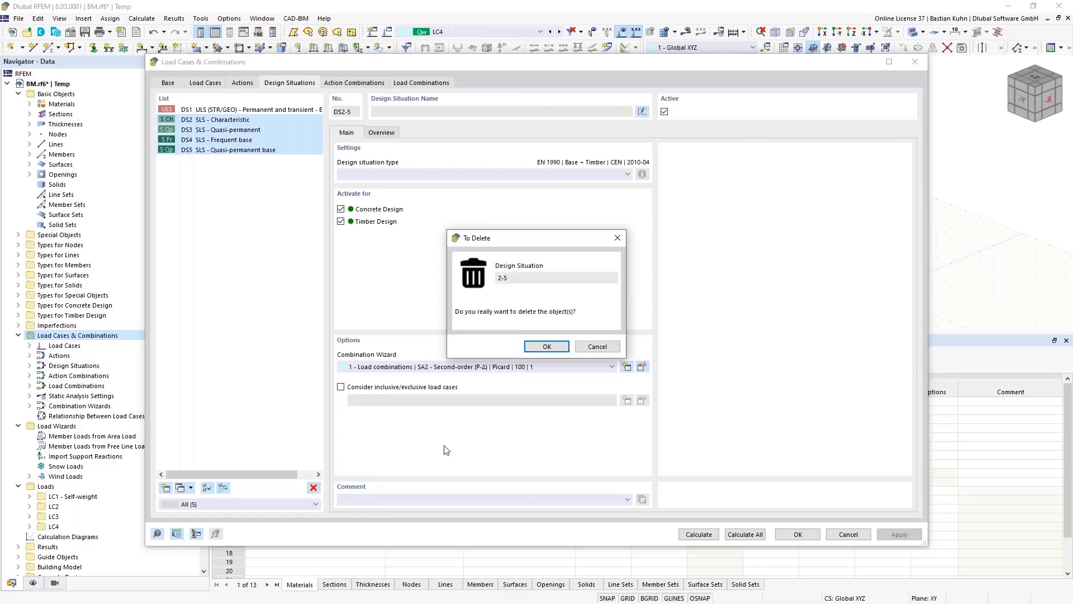
click(546, 345)
Assign combination wizard 2 (SA1 - Geometrically linear | Newton-Raphson) to design situation DS1 and generate its load combinations
click(522, 367)
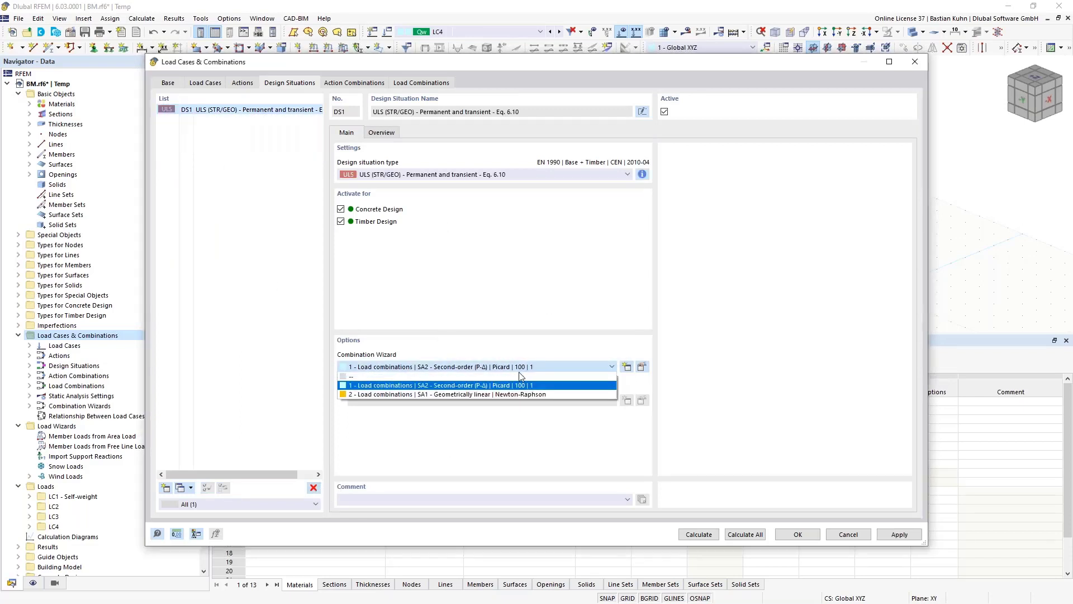
key(Escape)
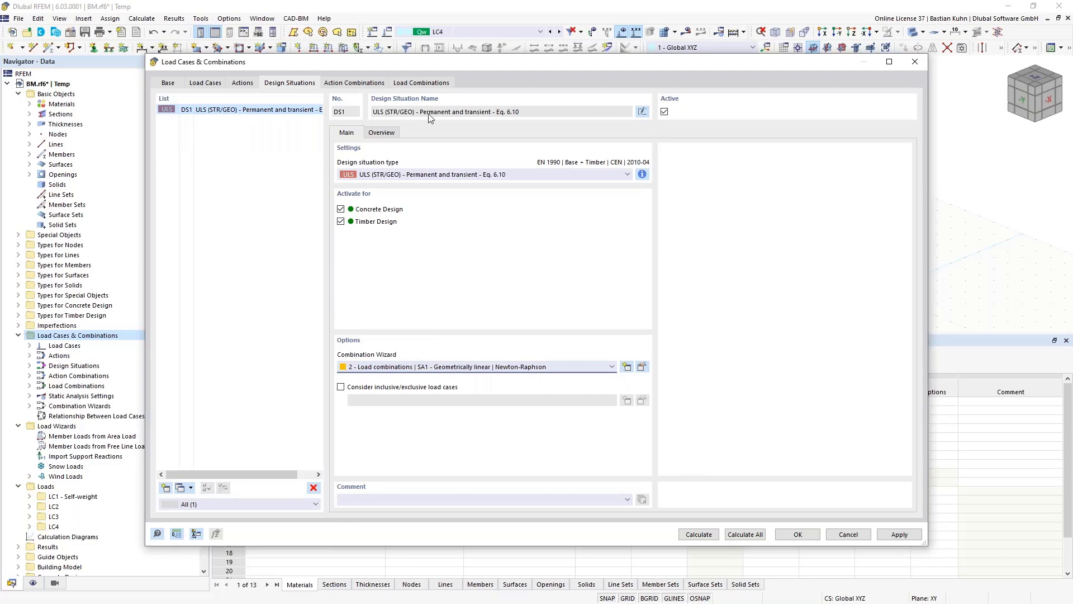
click(425, 84)
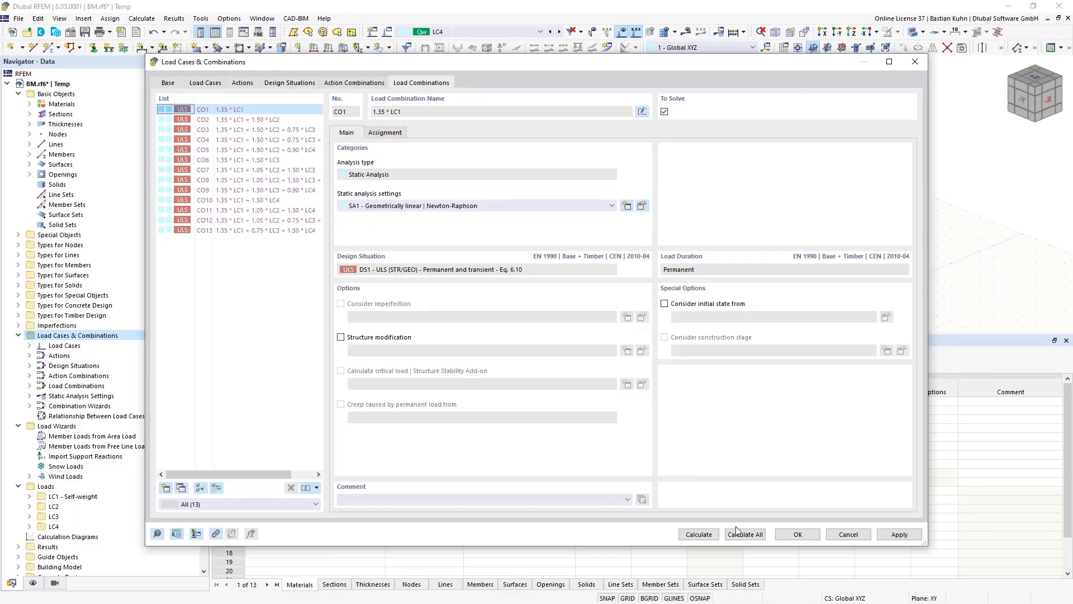
click(798, 534)
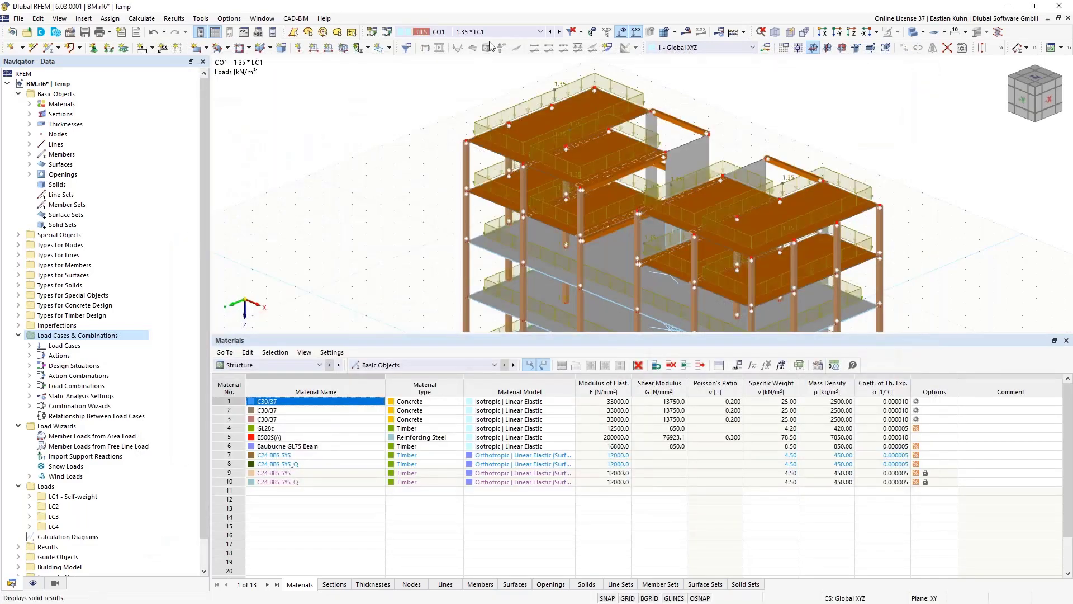
Make load combination CO12 (1.35*LC1 + 1.05*LC2 + 0.75*LC3 + 1.50*LC4) current and calculate its results
click(488, 32)
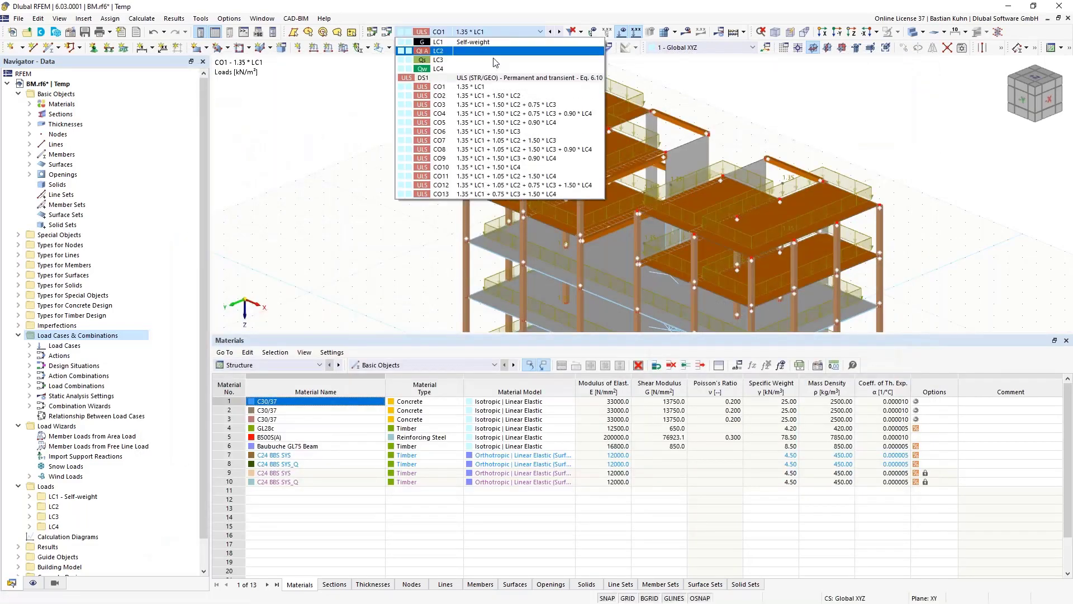
click(539, 185)
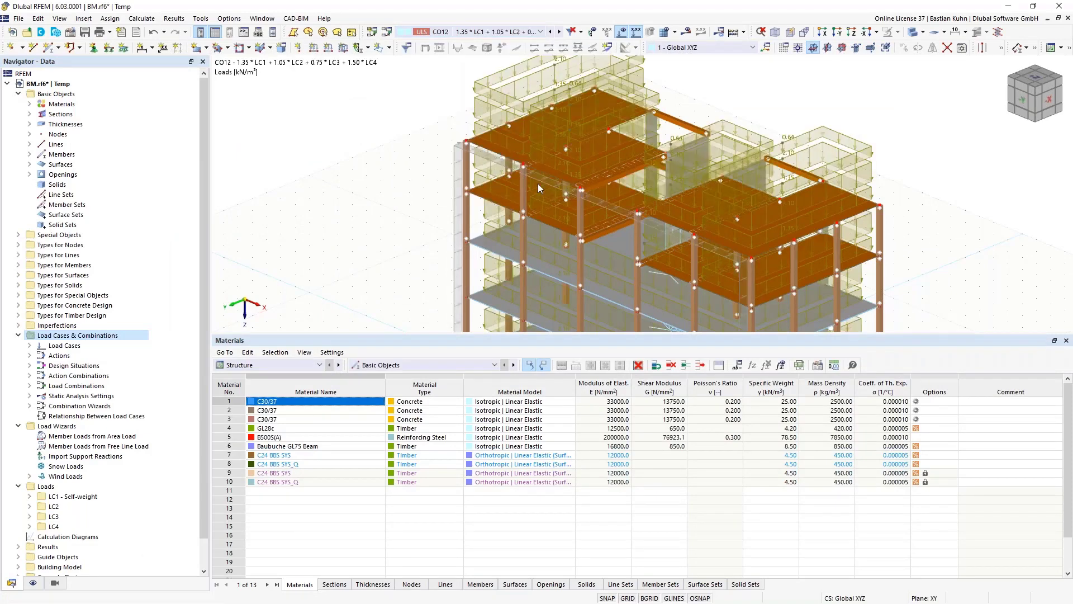
click(686, 32)
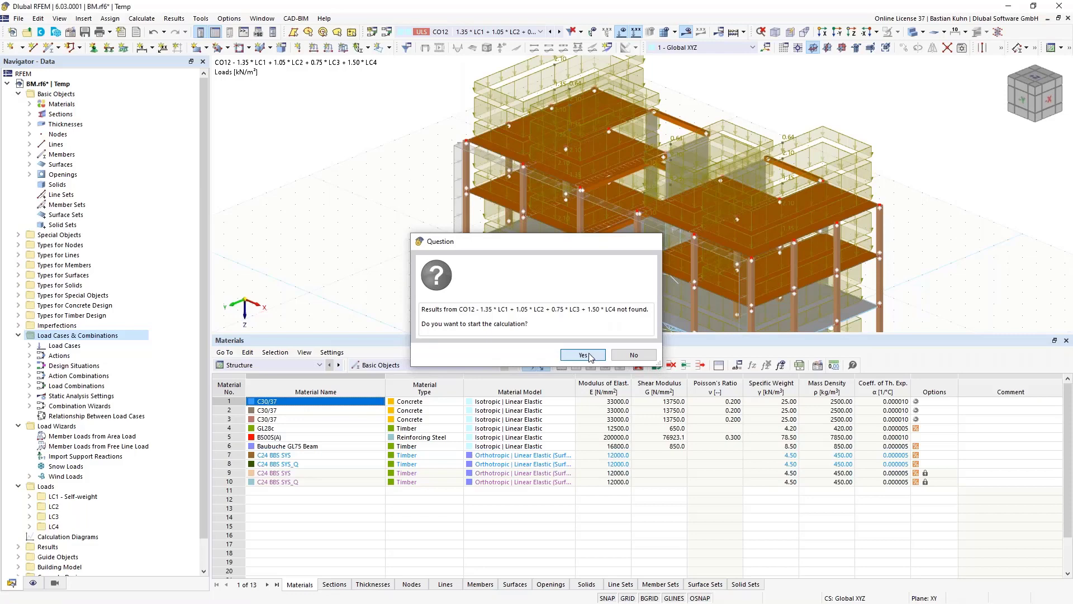
click(583, 355)
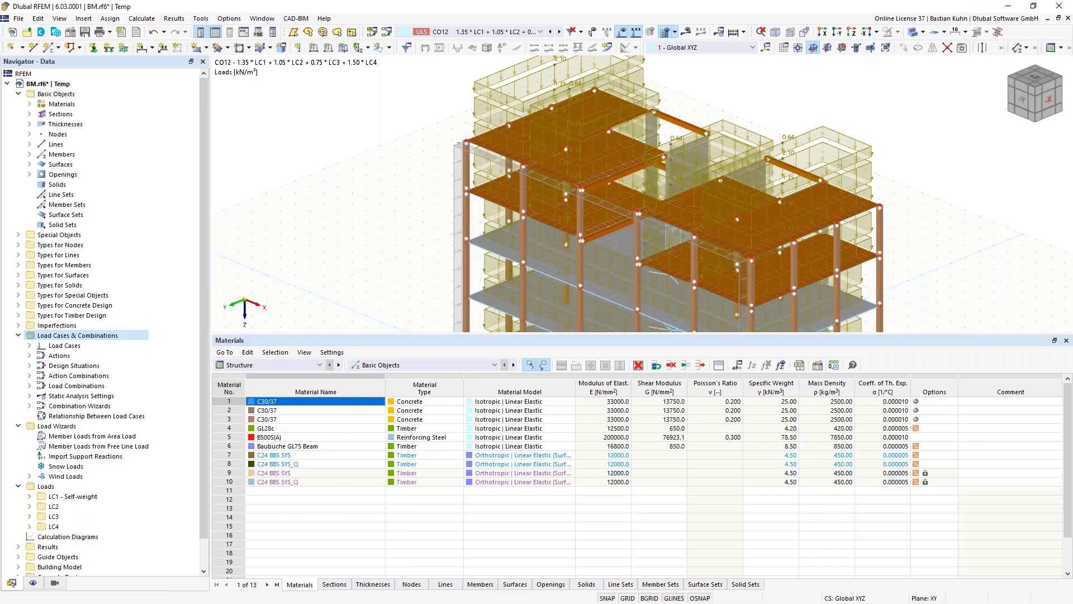
click(910, 32)
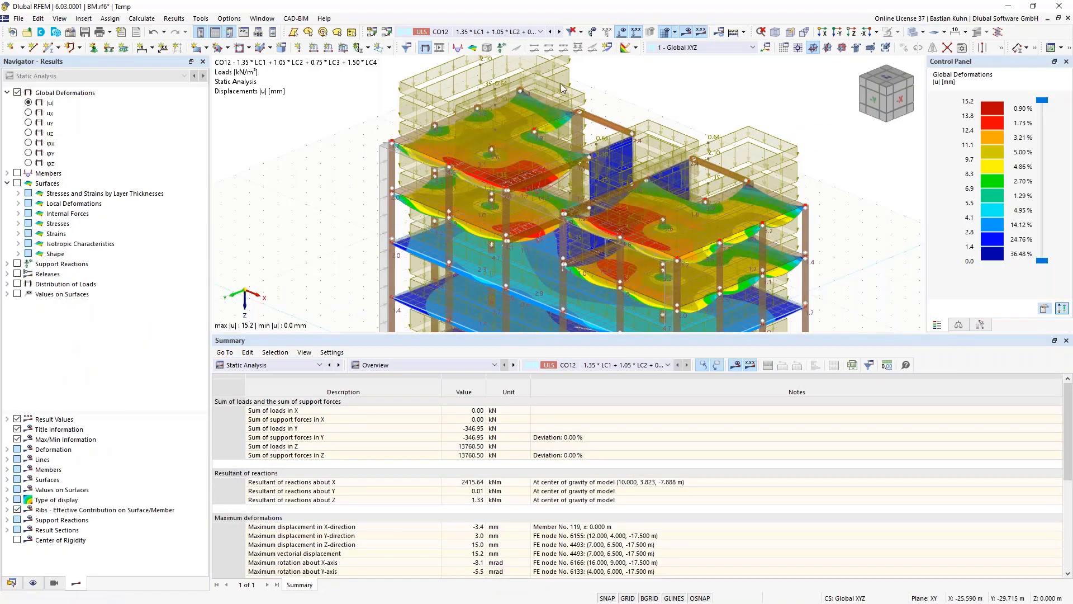
Hide the loads and examine the global deformations of the whole building for CO12
click(621, 32)
scroll(659, 130, down, 3)
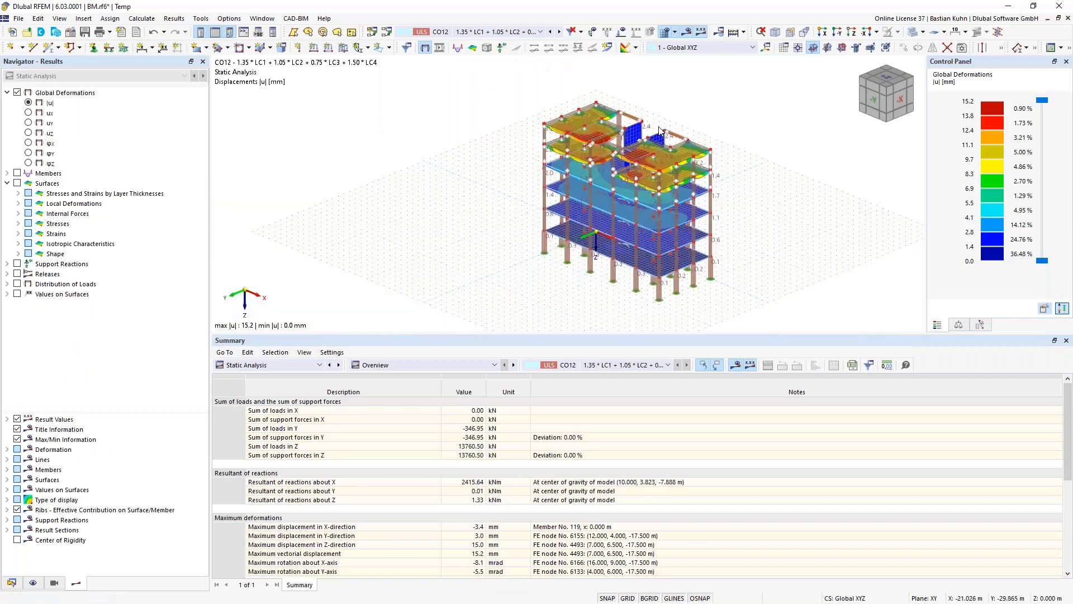
ctrl+middle_drag(717, 137, 789, 138)
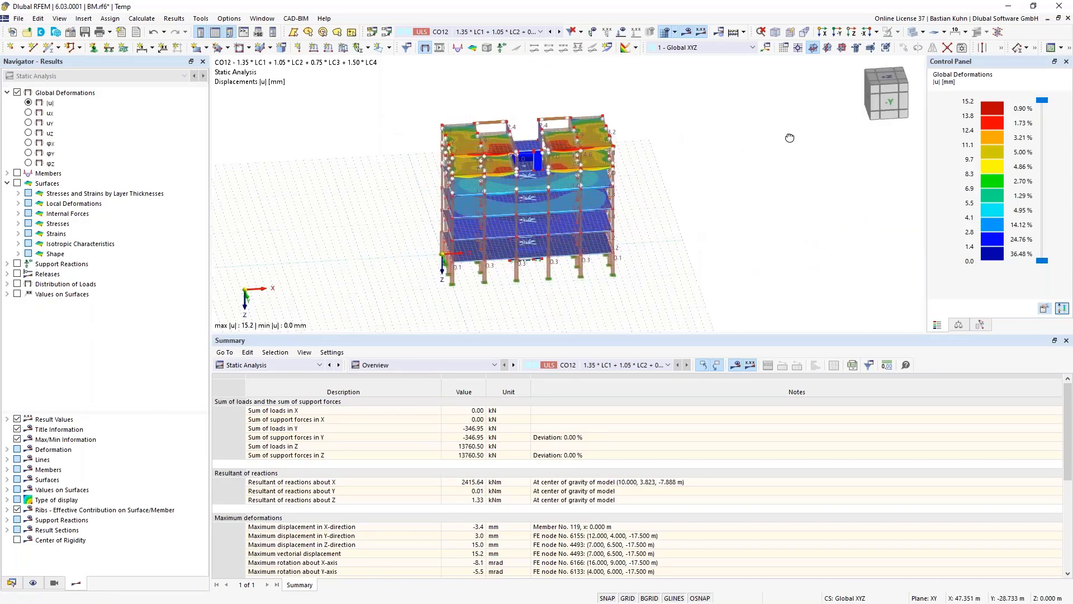
scroll(789, 137, up, 2)
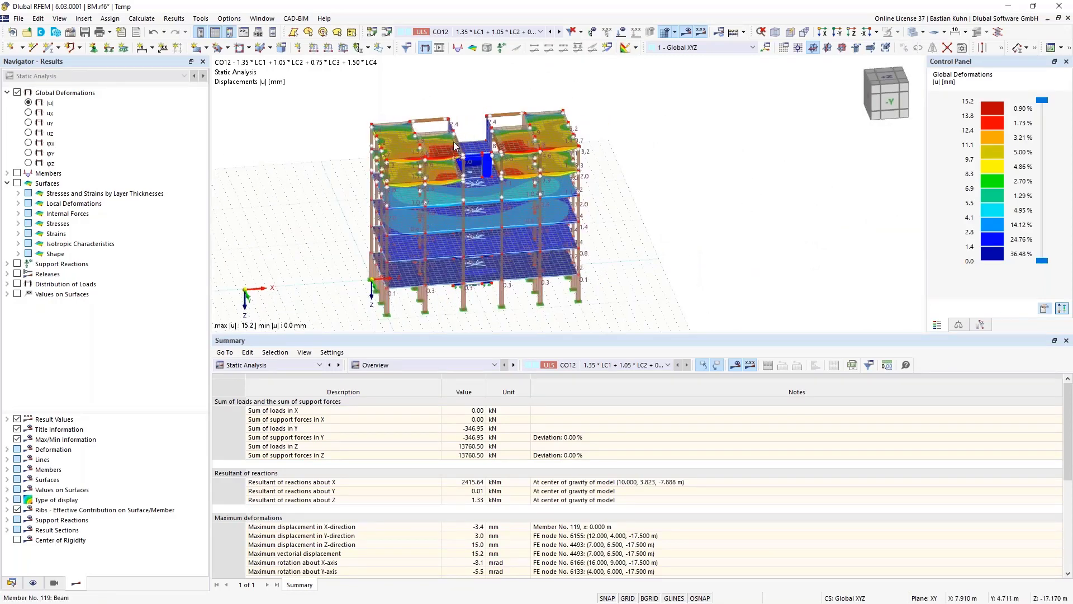
Show the basic internal moments mx of the surfaces and examine them in the floor slabs around the core
click(17, 184)
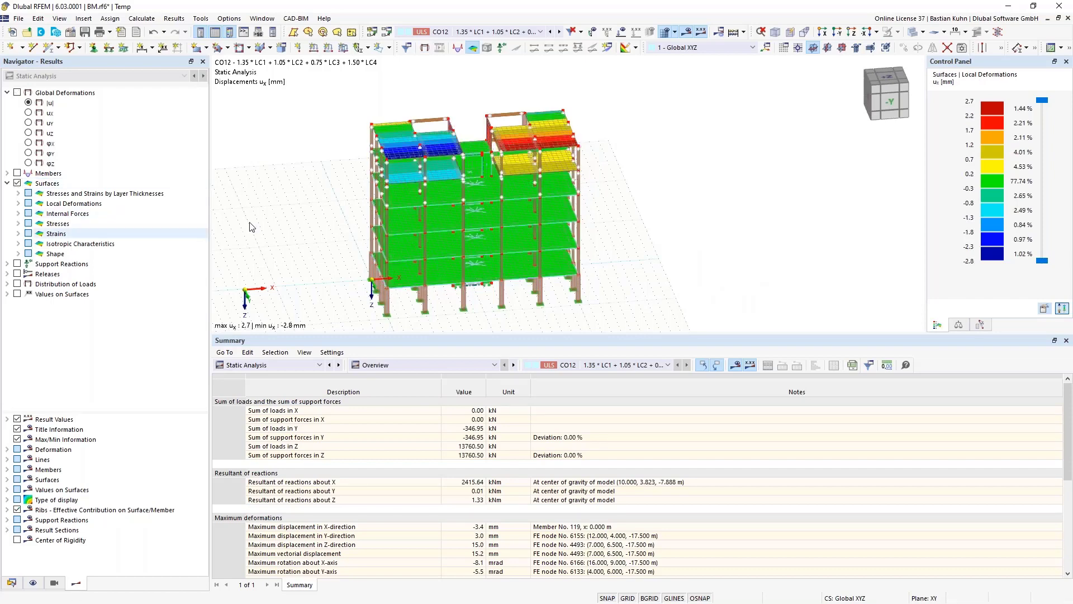
click(19, 214)
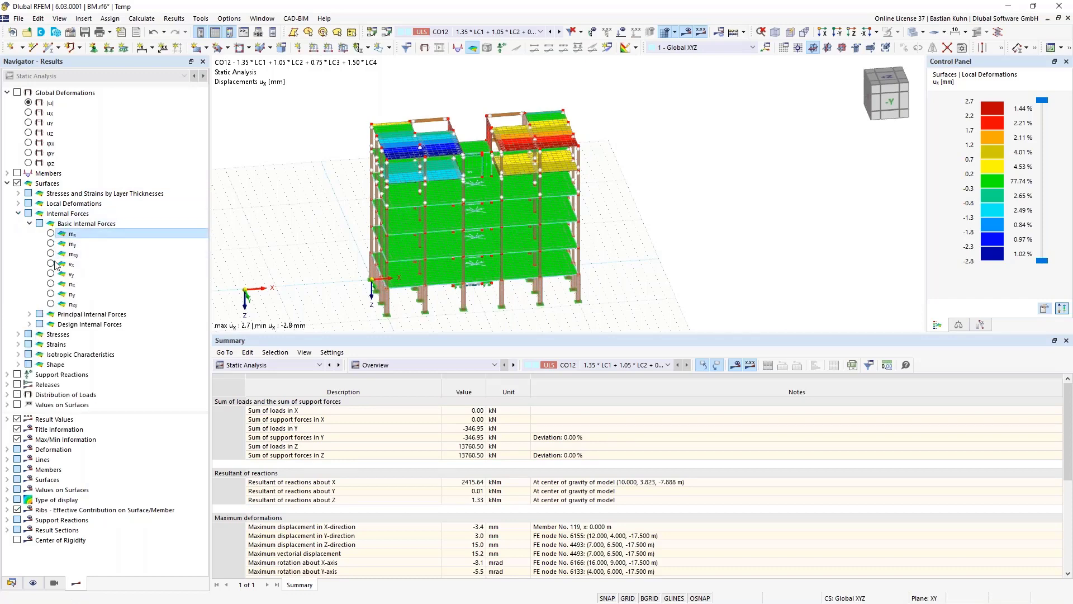
click(51, 234)
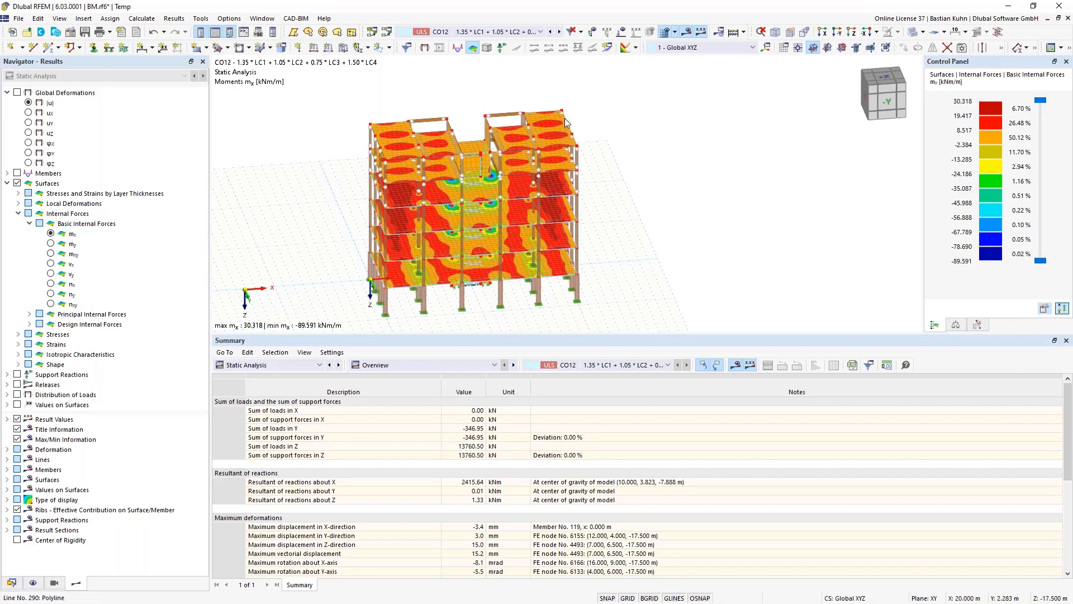
middle_drag(560, 121, 566, 171)
scroll(598, 190, up, 3)
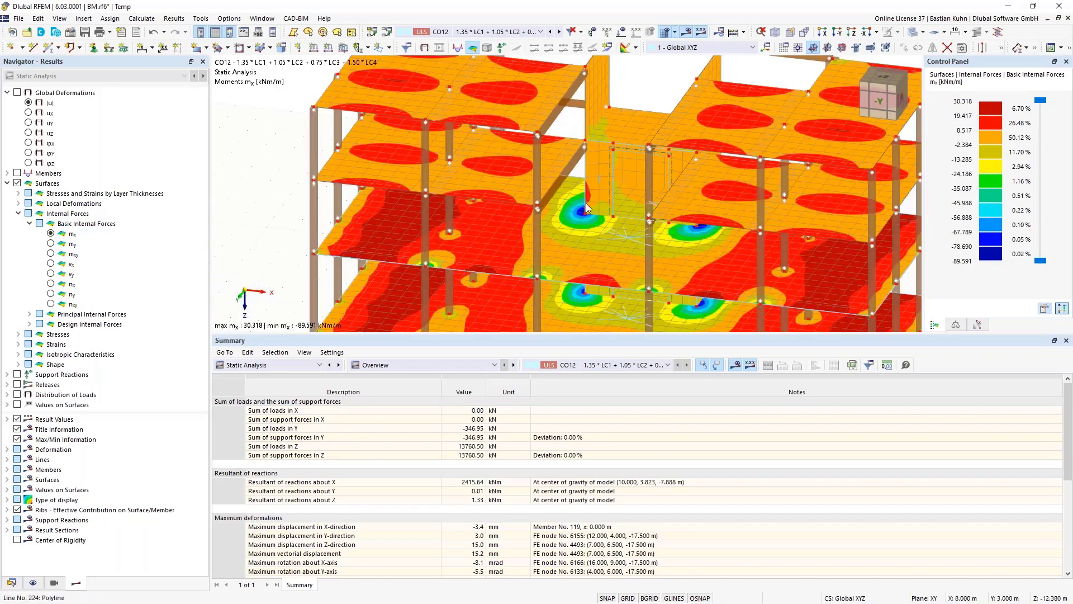
scroll(594, 179, down, 3)
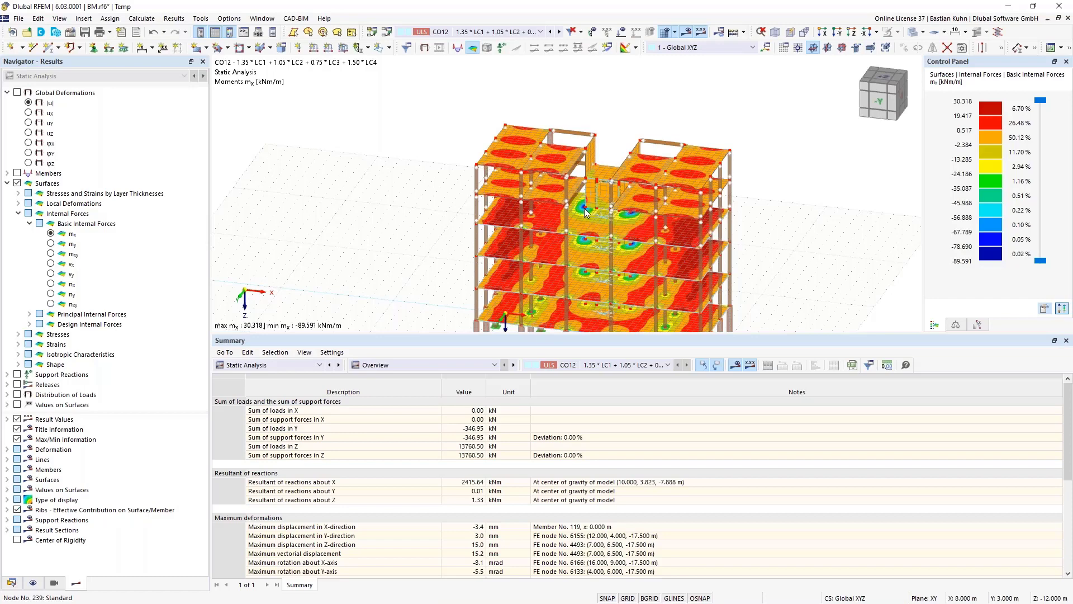
Start a new building story in the building model and show the model preview in its dialog
click(11, 582)
scroll(55, 480, down, 1)
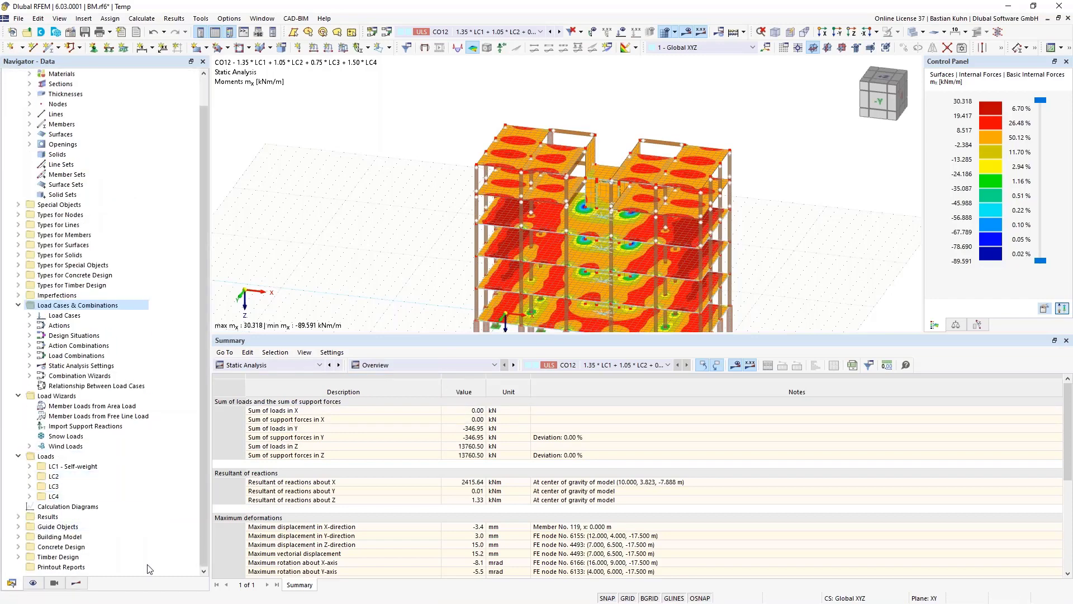
click(18, 537)
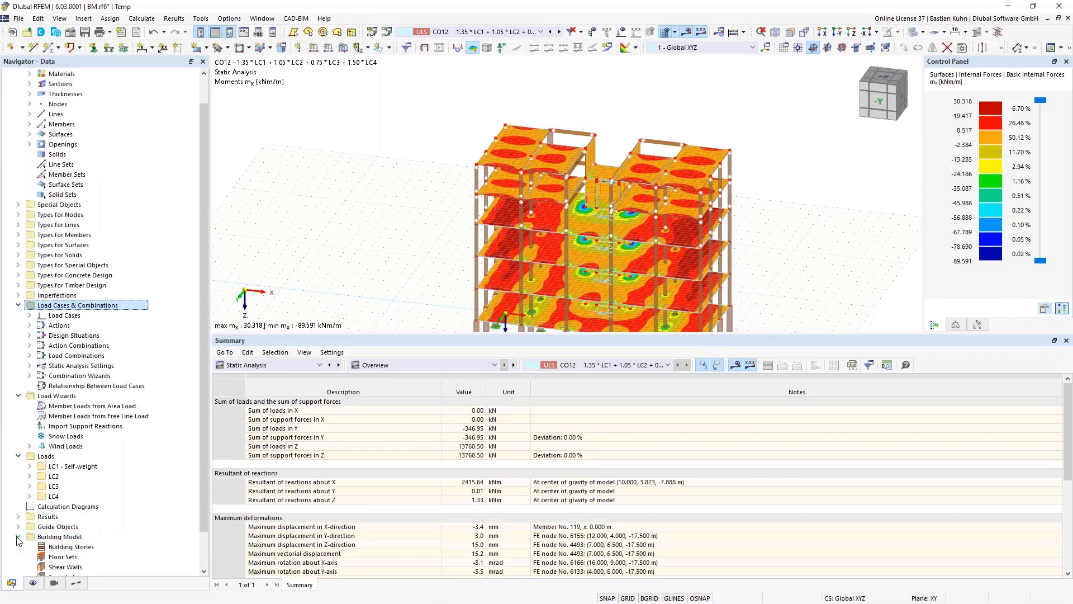
right_click(58, 509)
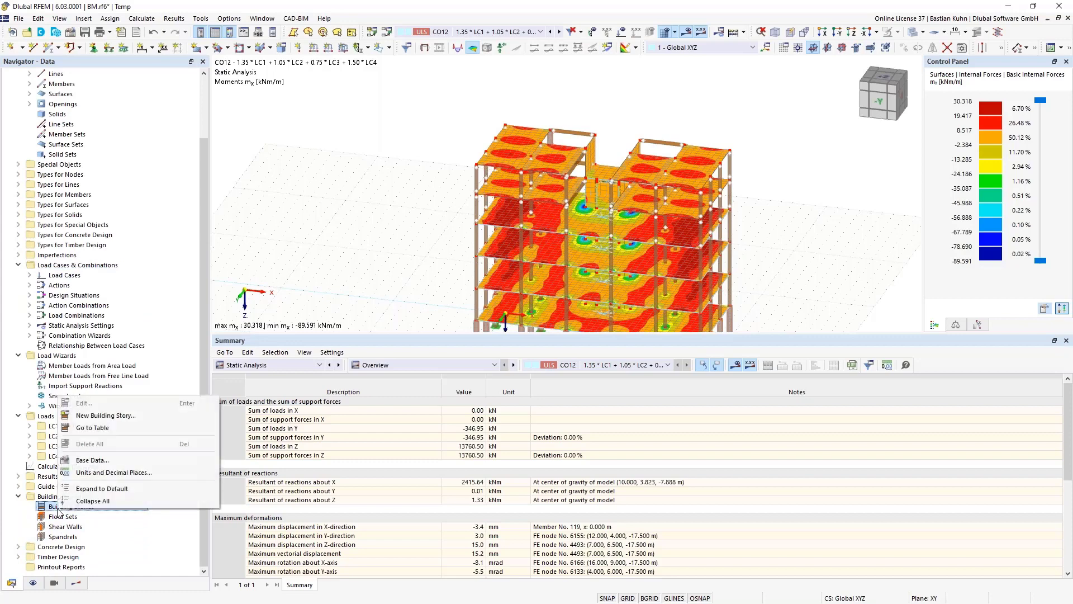
click(121, 422)
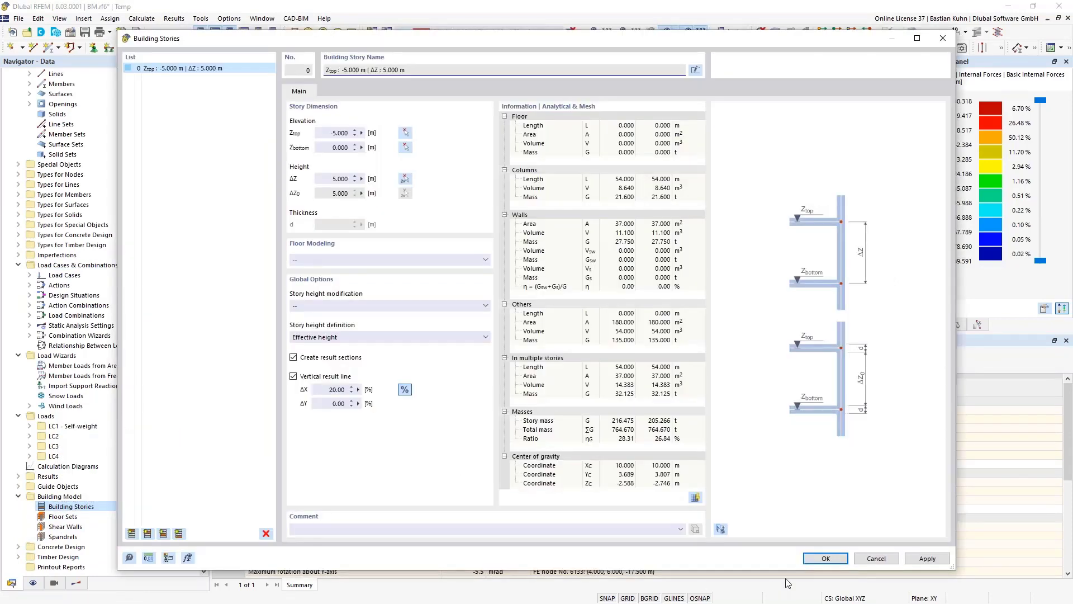
click(722, 529)
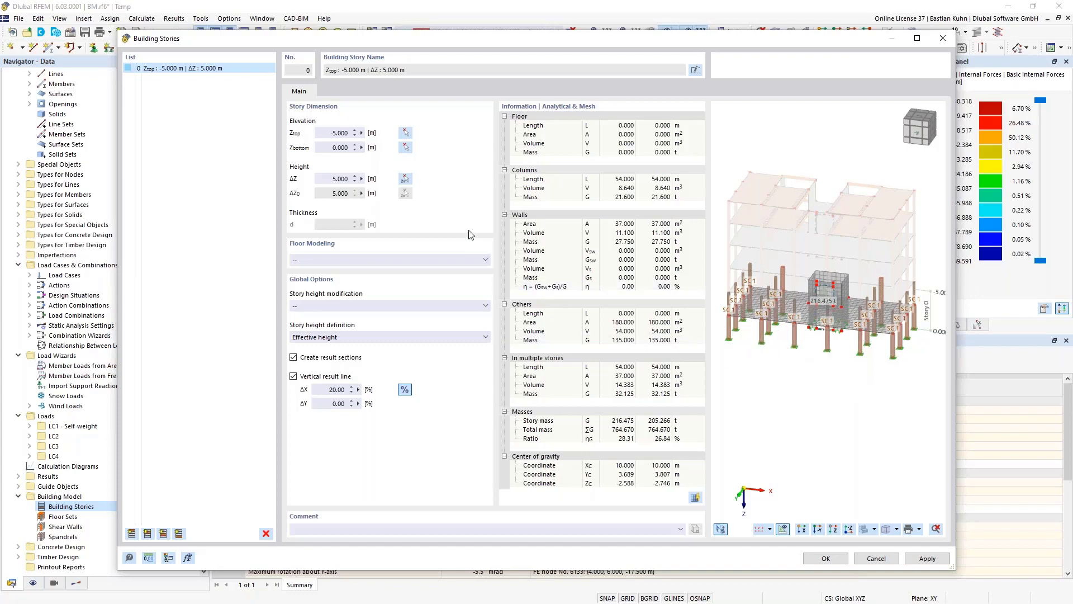
Set story 0's top elevation to -3.000 m from a picked floor point and add a 3.000 m story above it
click(405, 134)
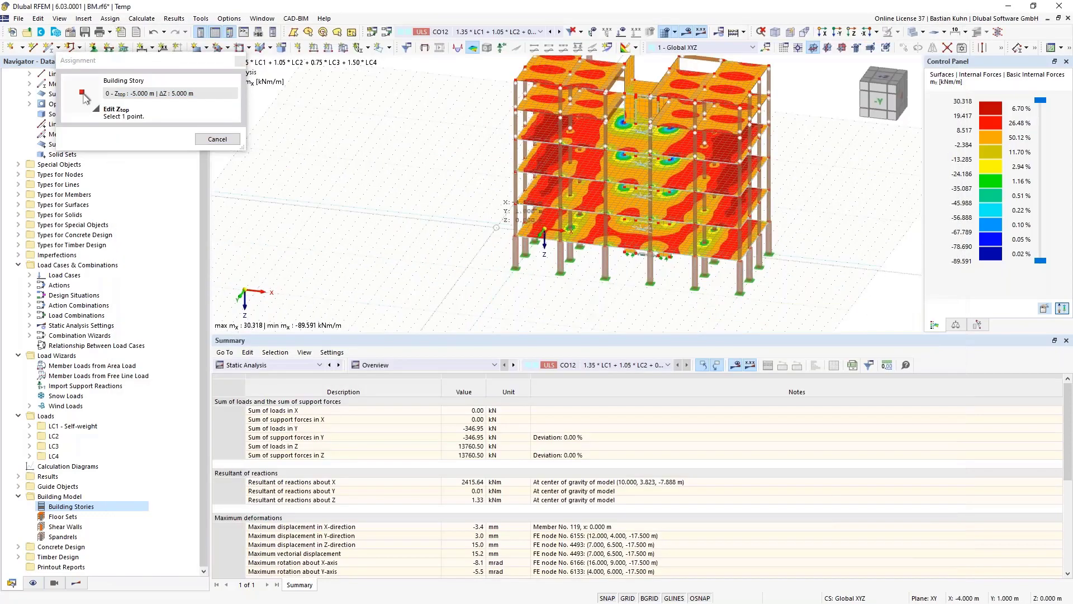
click(515, 237)
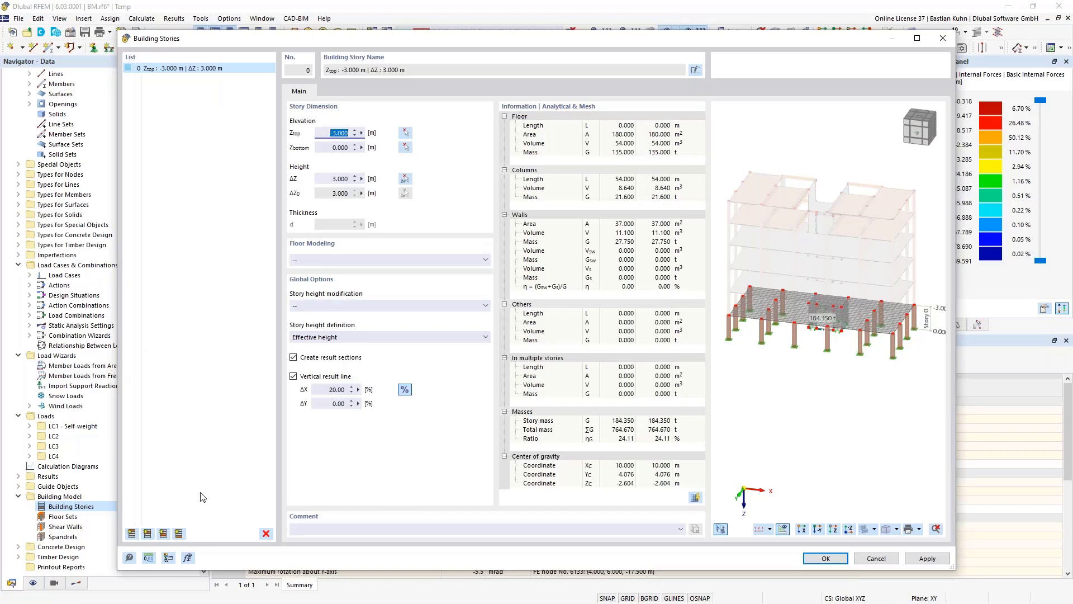
click(148, 533)
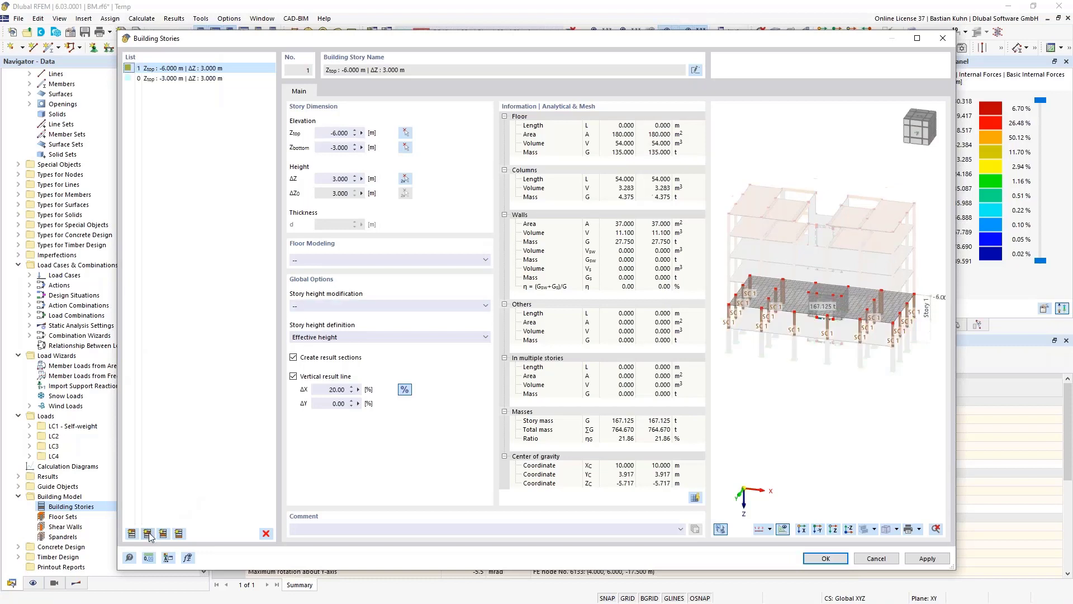
Add three more building stories, each 3.000 m high, on top of story 1
click(149, 534)
click(148, 534)
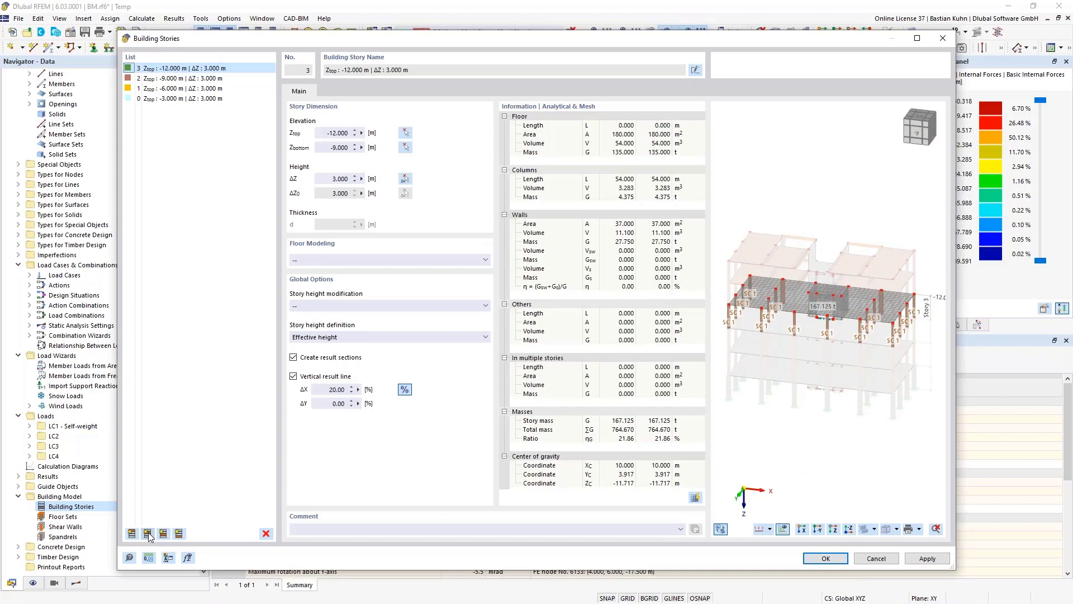
click(148, 533)
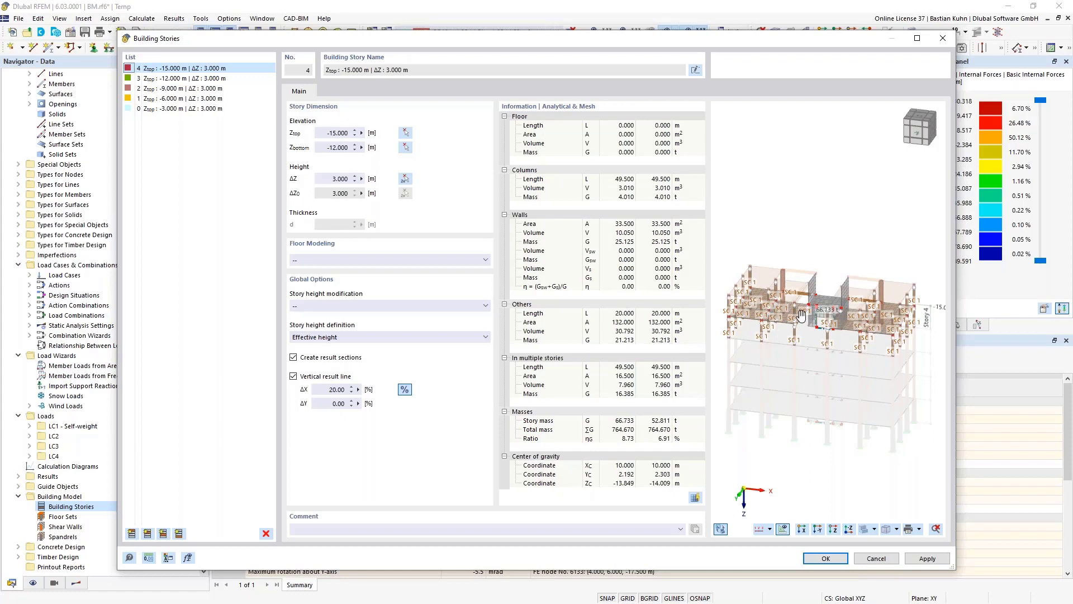
Set story 4's top elevation to -14.750 m from a picked model point and add a 2.750 m story above it
drag(802, 315, 739, 317)
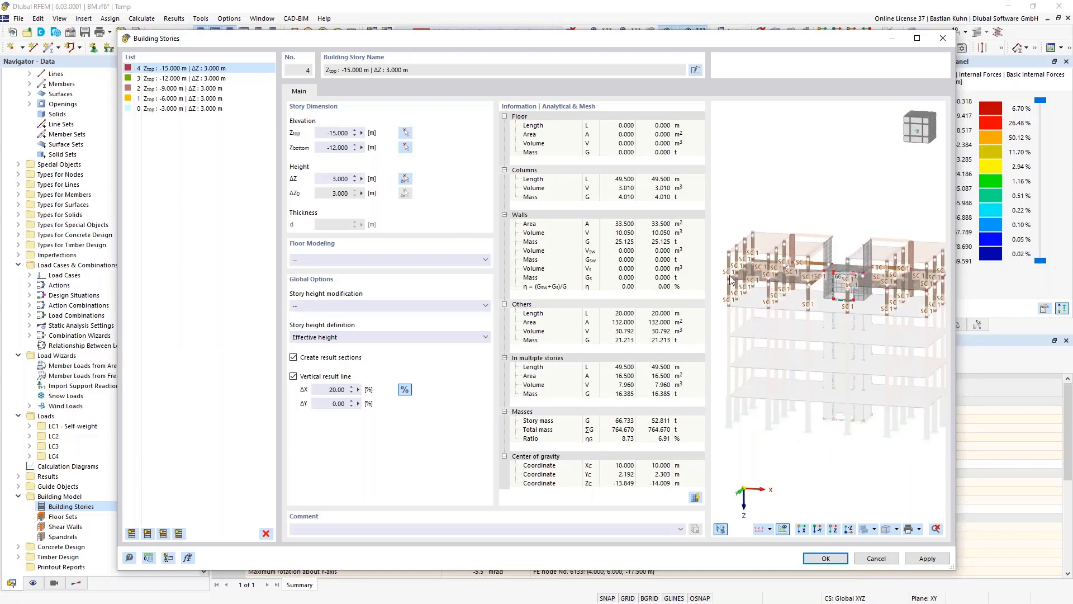
click(406, 135)
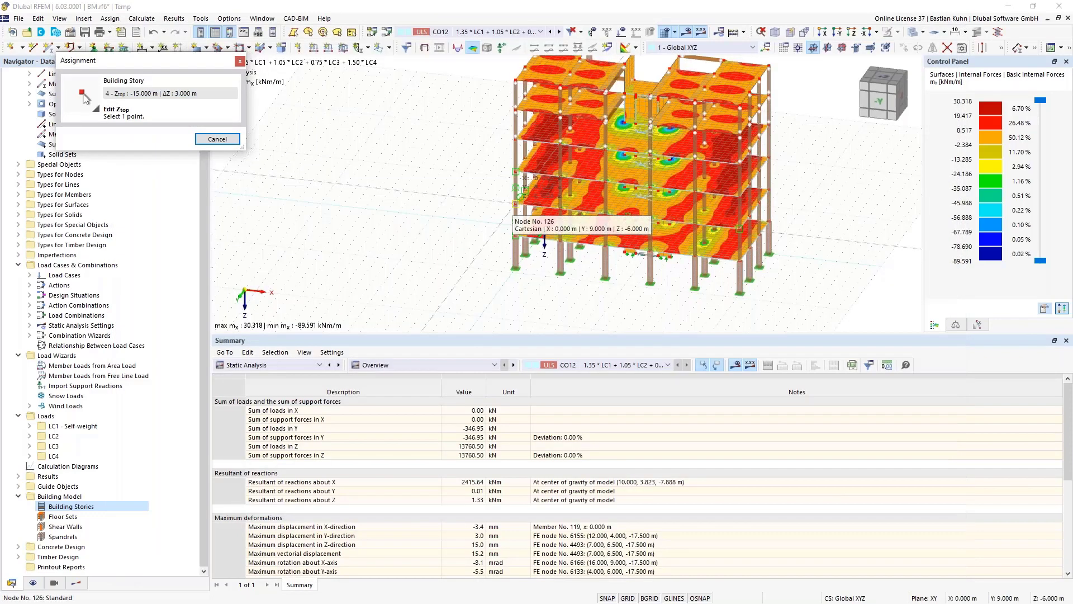
click(516, 103)
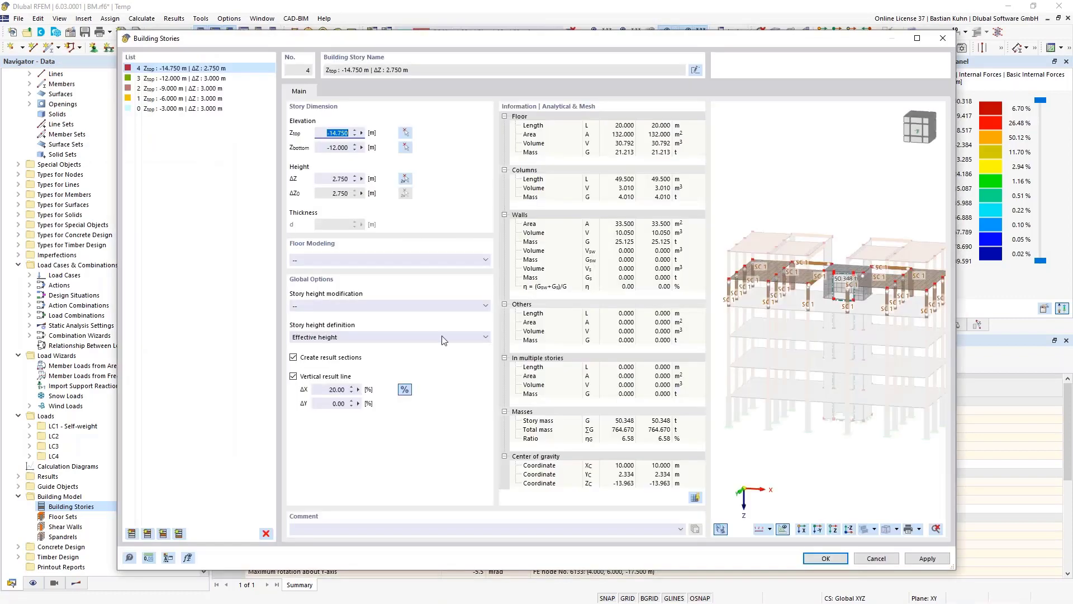
click(147, 535)
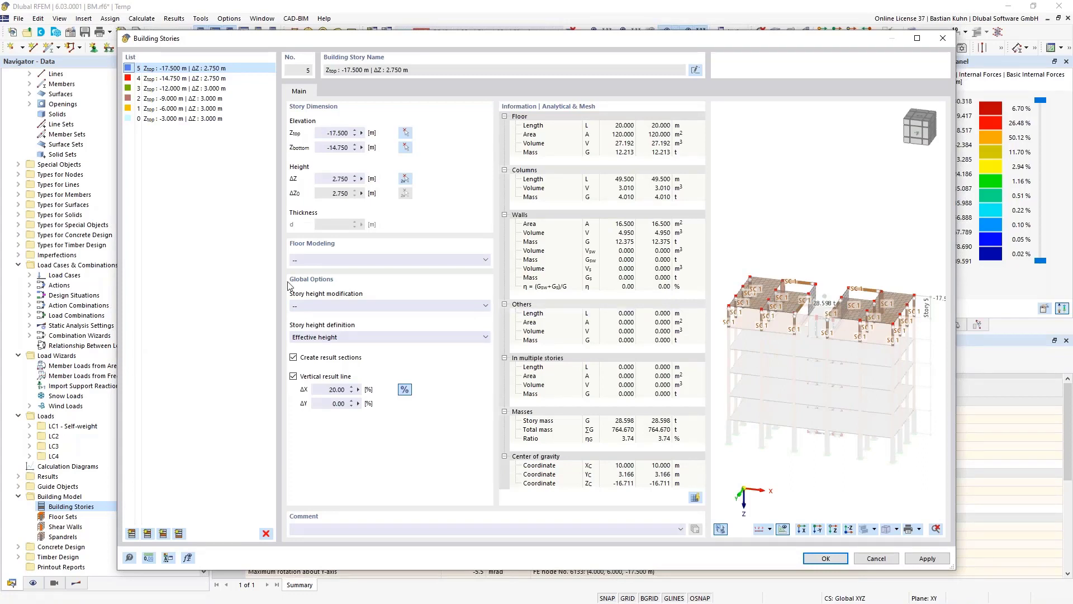
Set the floor modeling of stories 0 to 3 to Rigid Diaphragm and apply the building story definitions
click(156, 89)
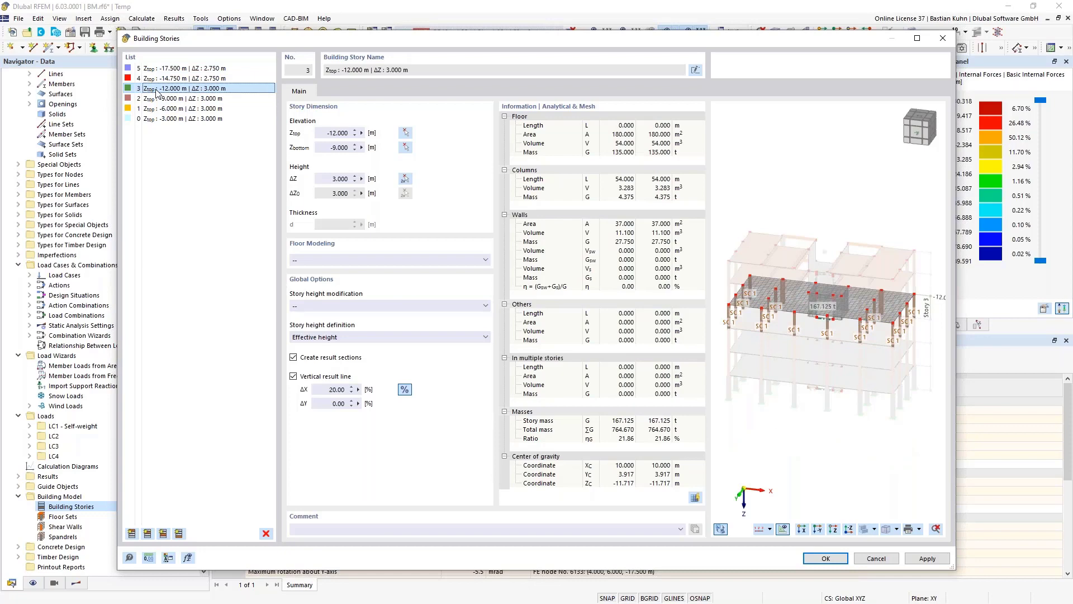
shift+click(153, 119)
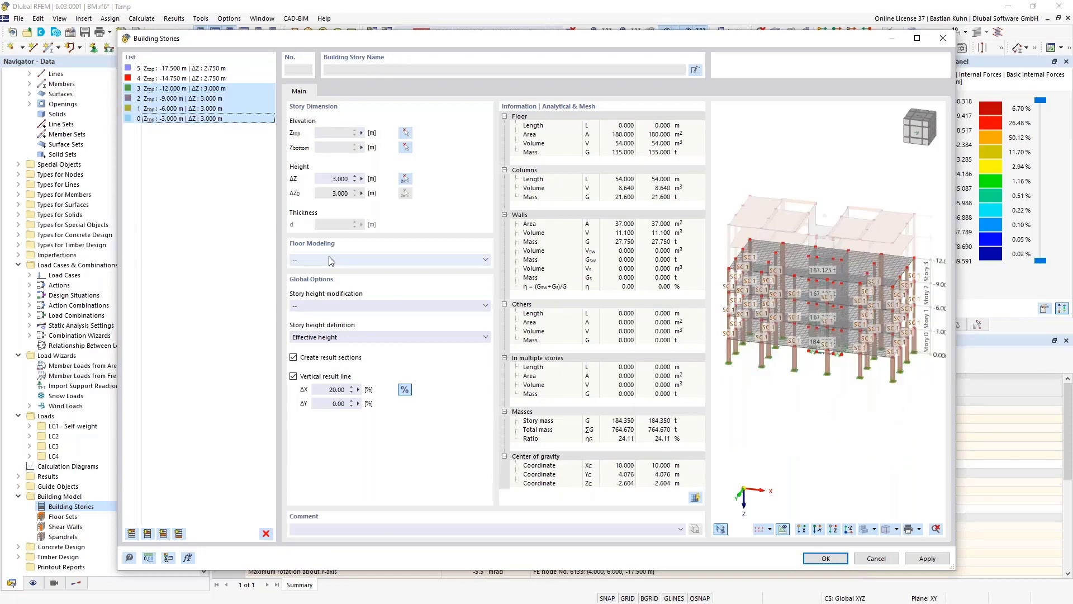
click(331, 260)
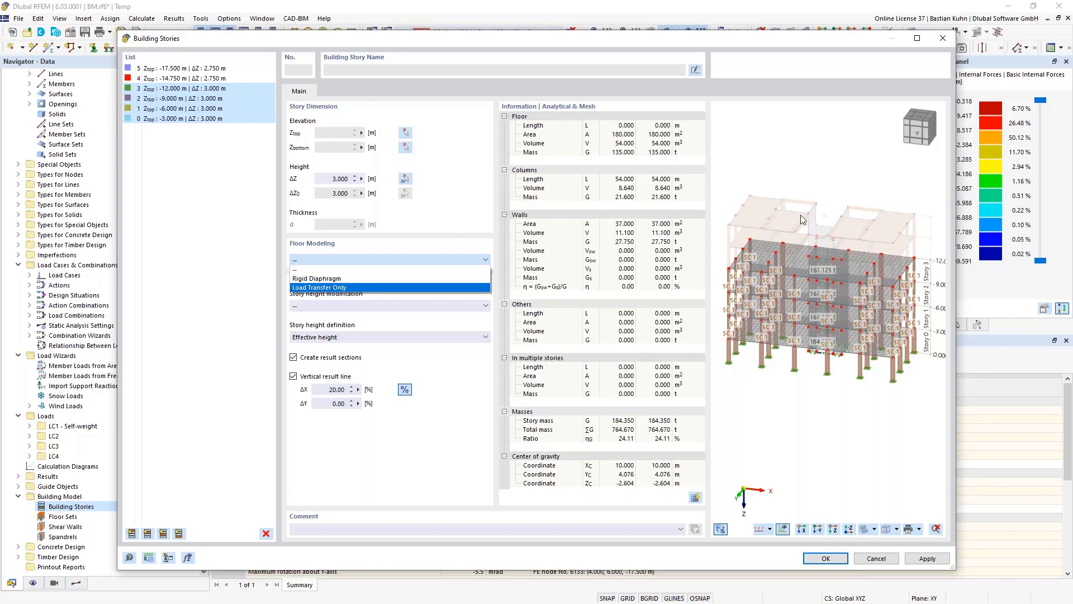
click(360, 279)
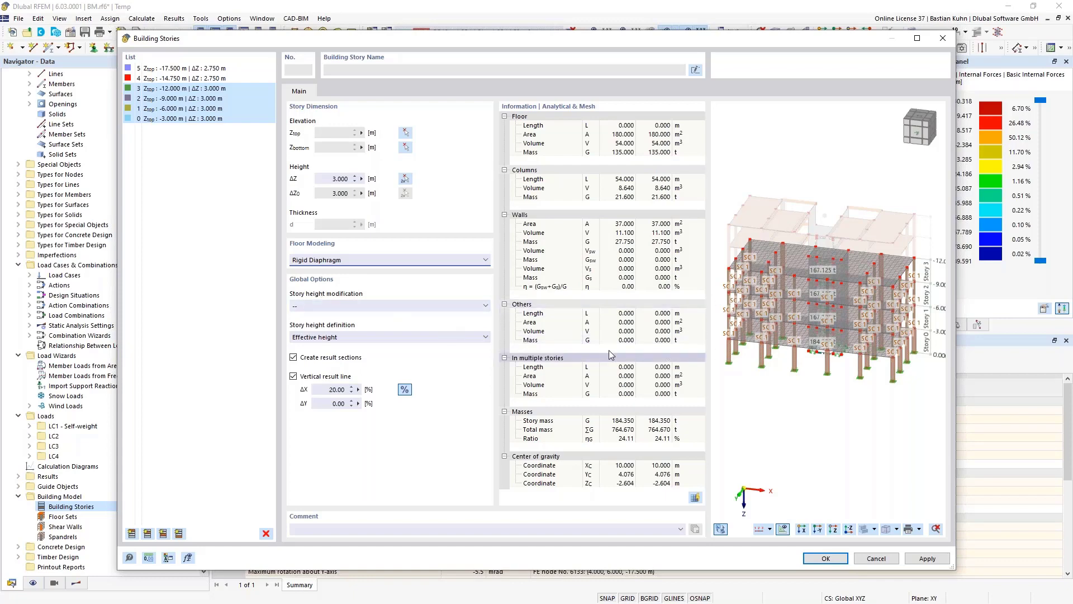
click(820, 558)
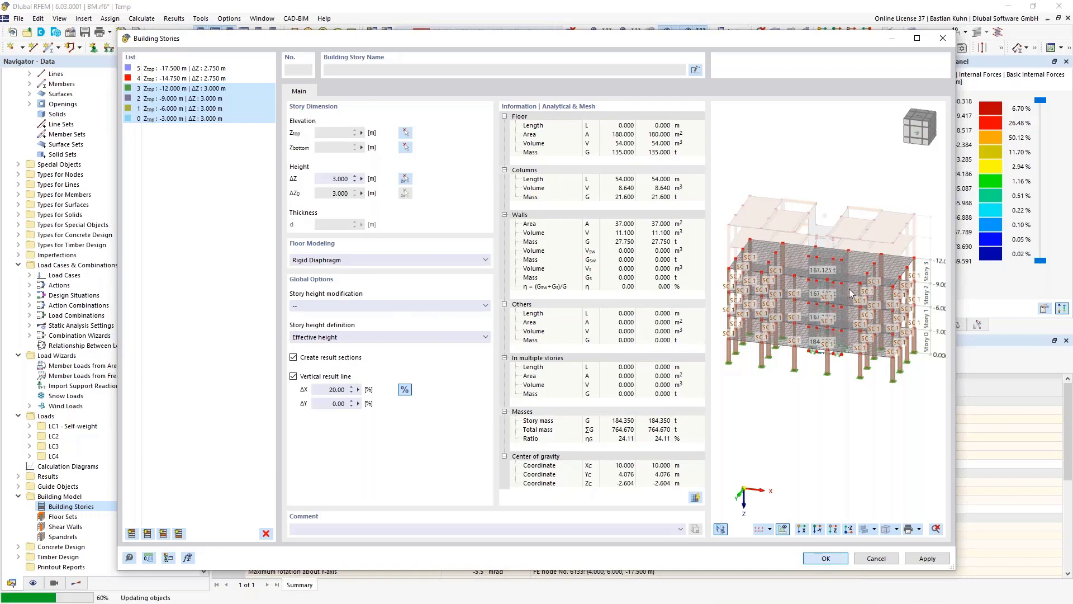
click(583, 353)
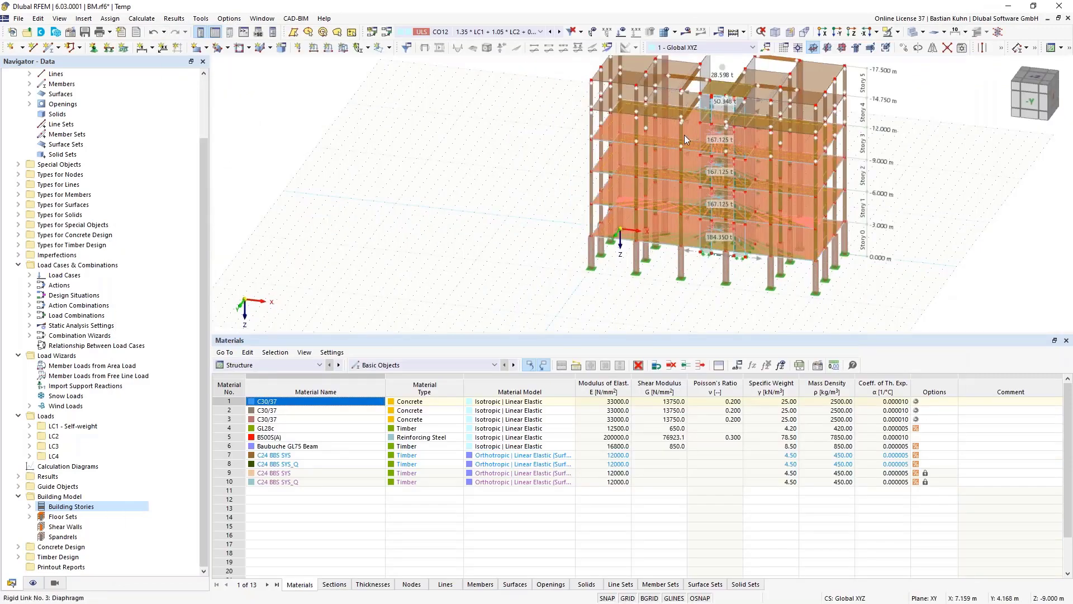
Examine the rigid diaphragm links in the floor slabs around the core and at the outer columns
scroll(686, 131, up, 4)
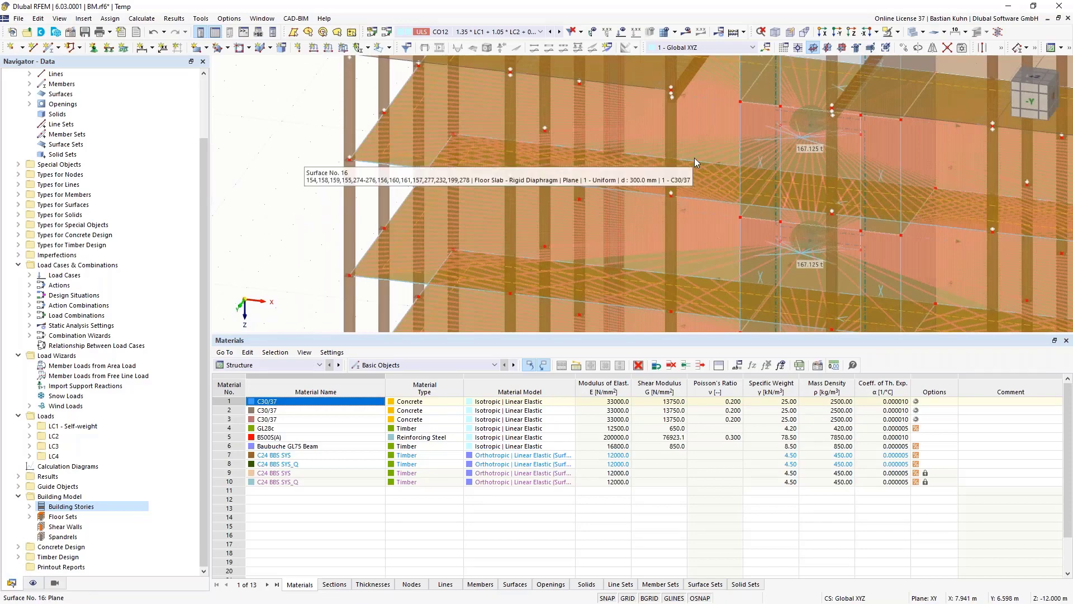
scroll(695, 157, down, 5)
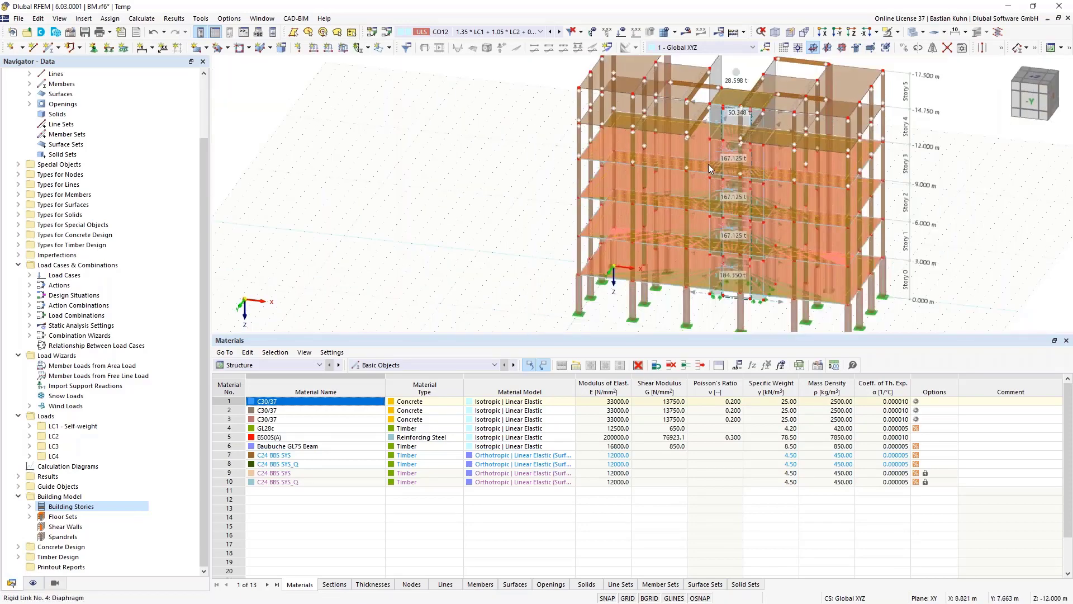
scroll(732, 155, up, 5)
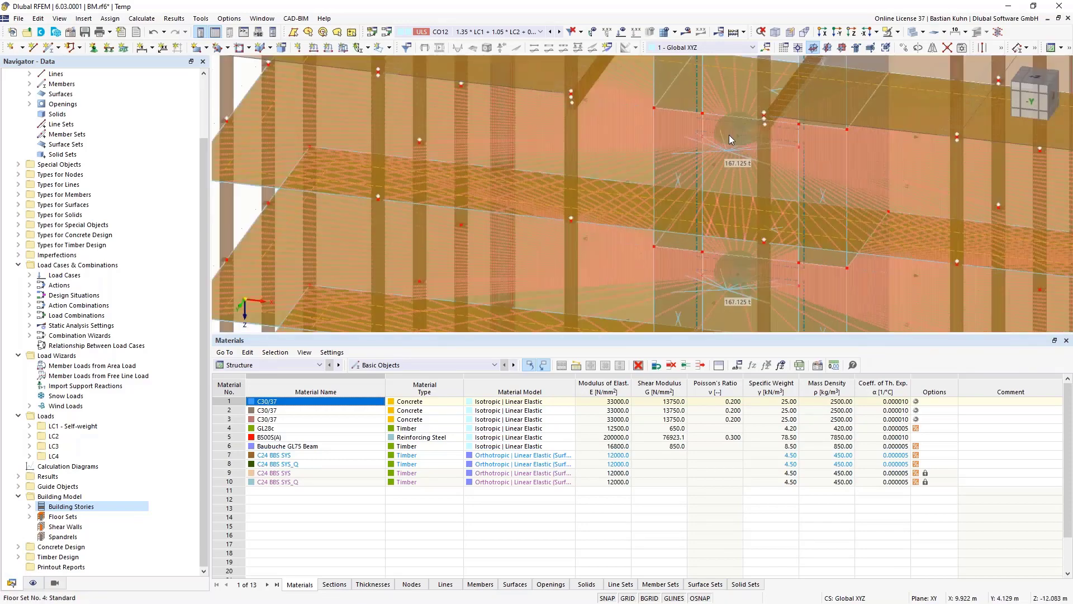
scroll(729, 135, down, 5)
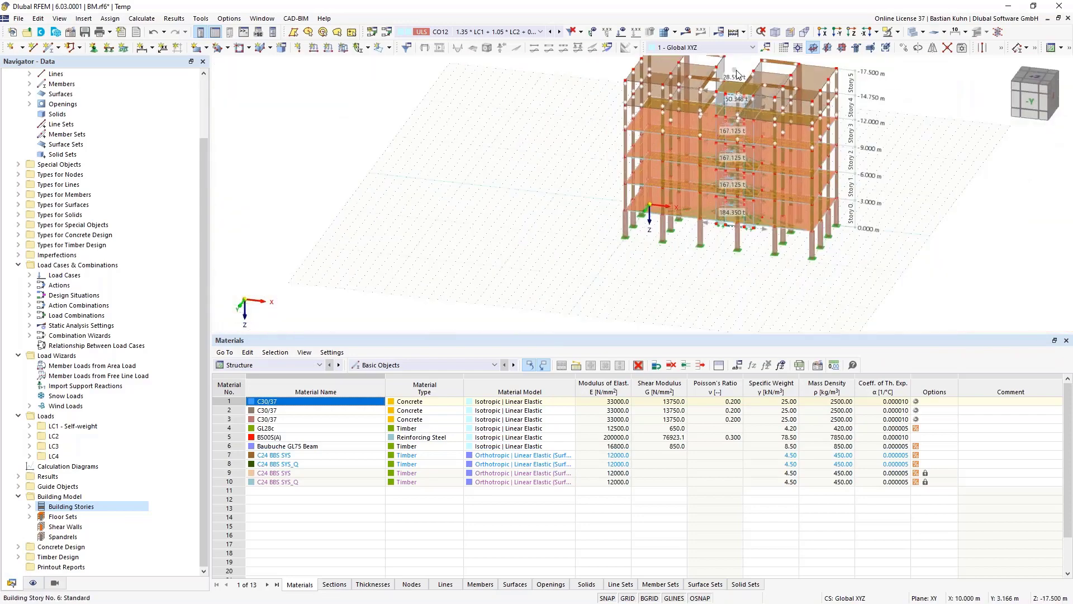
middle_drag(726, 78, 692, 132)
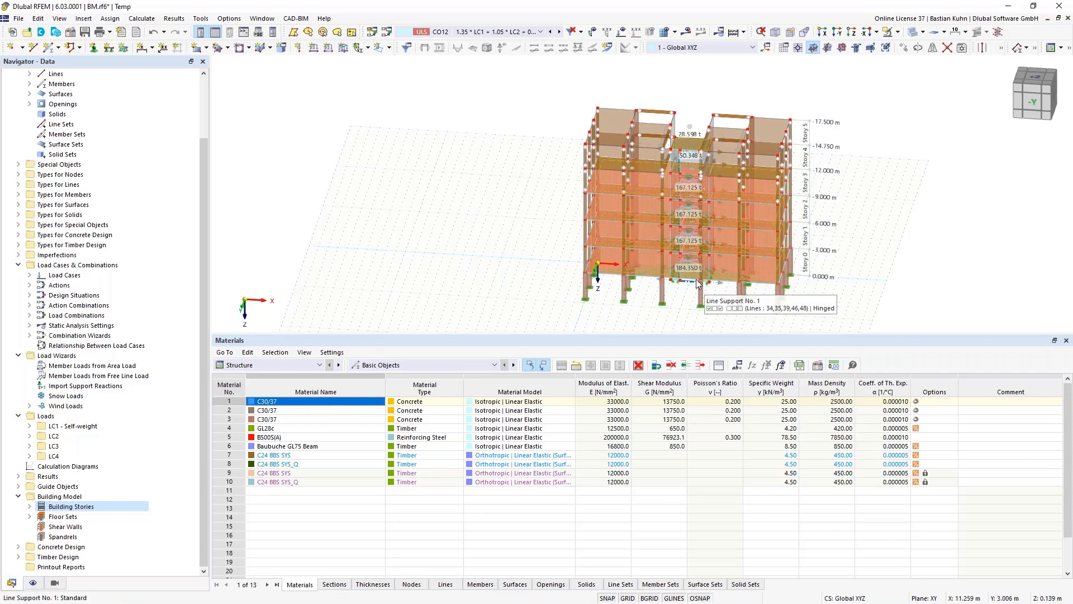
scroll(687, 160, up, 5)
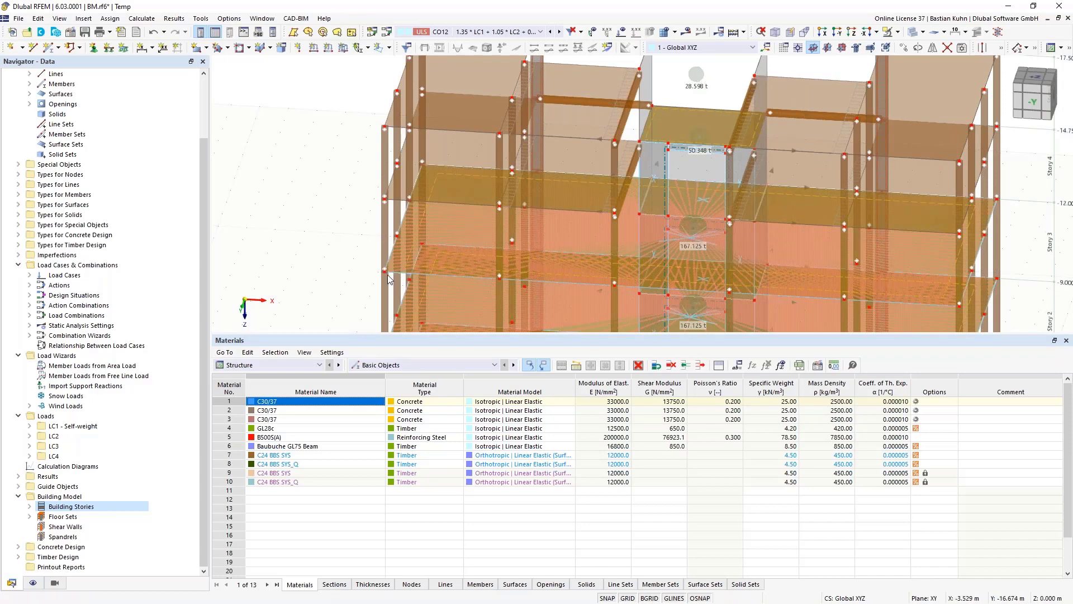
scroll(382, 268, up, 5)
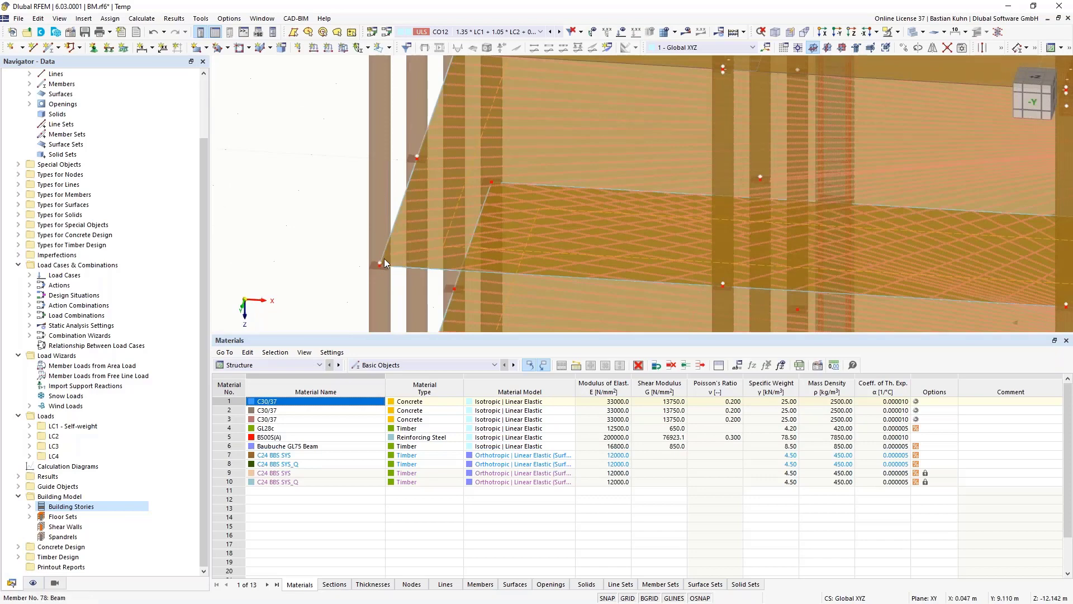
scroll(384, 259, down, 5)
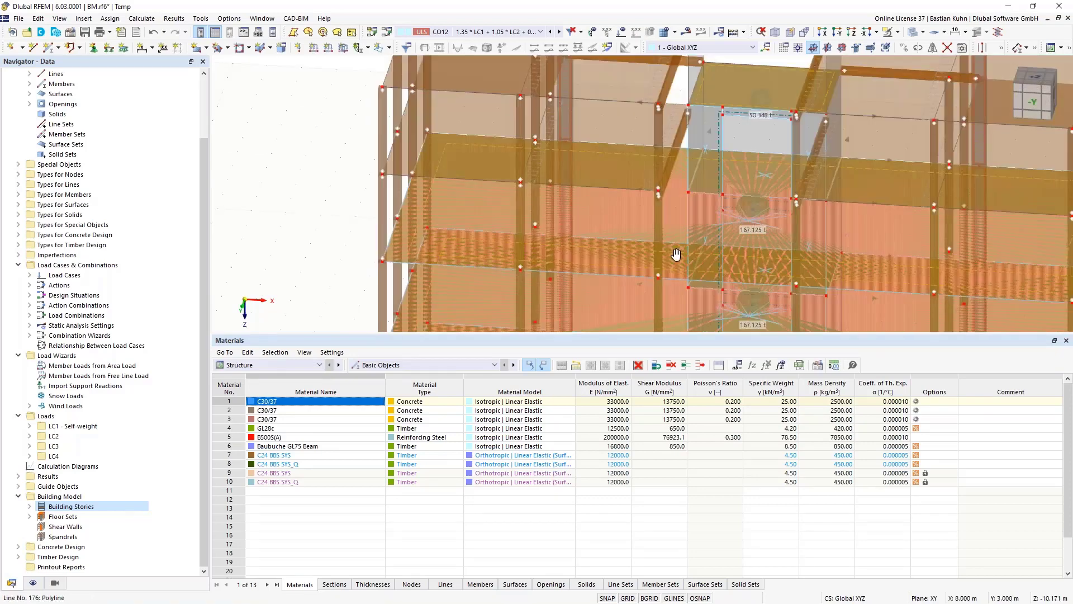
middle_drag(676, 255, 680, 203)
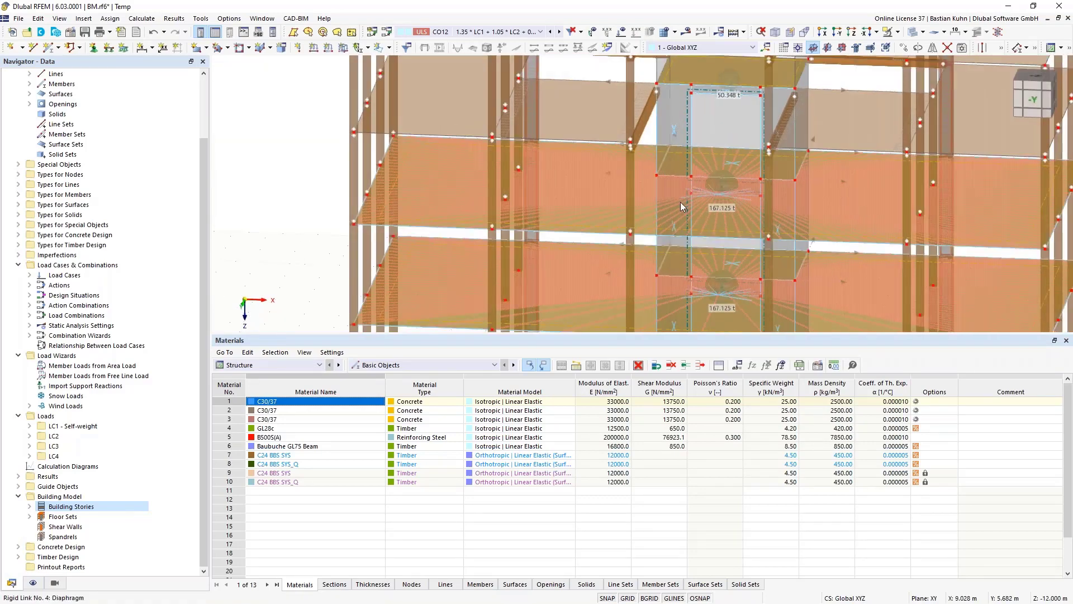
Window-select the middle stories around the -12.000 m floor in the -Y view and show only the selected objects
click(839, 32)
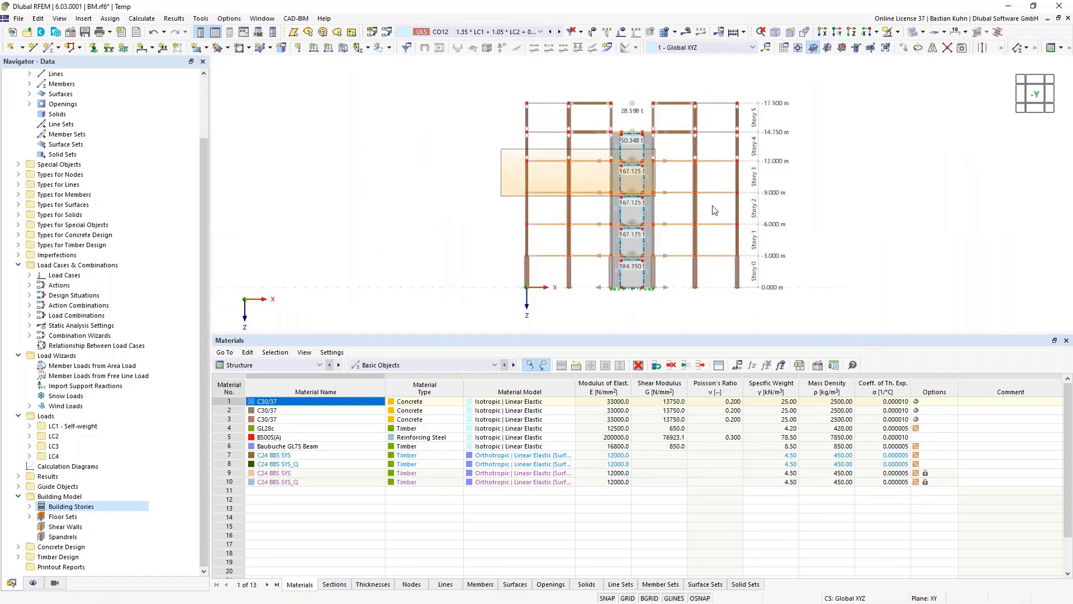
drag(713, 209, 492, 156)
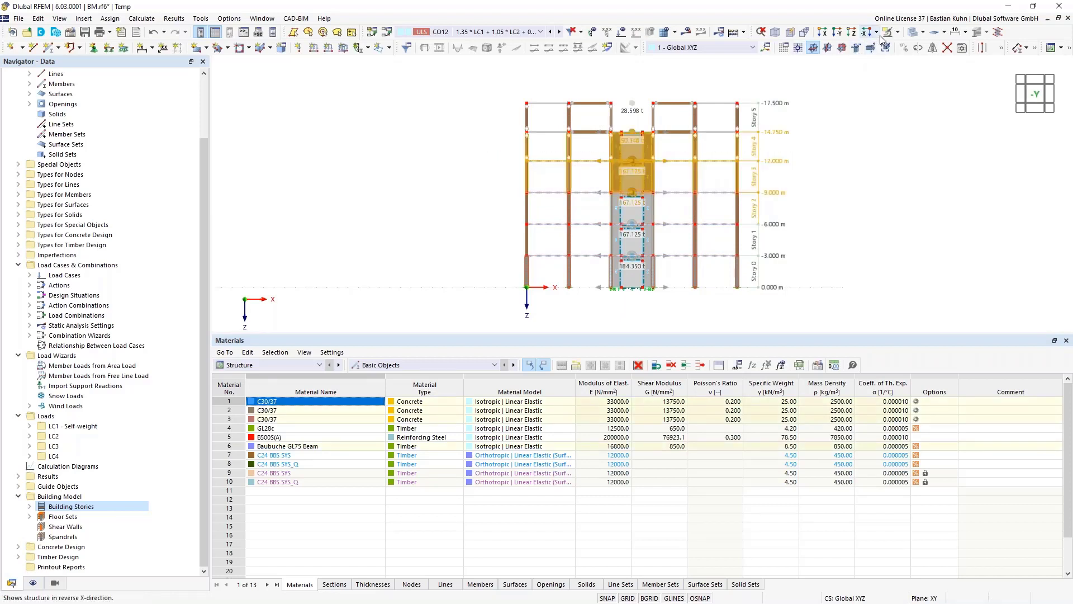
click(898, 35)
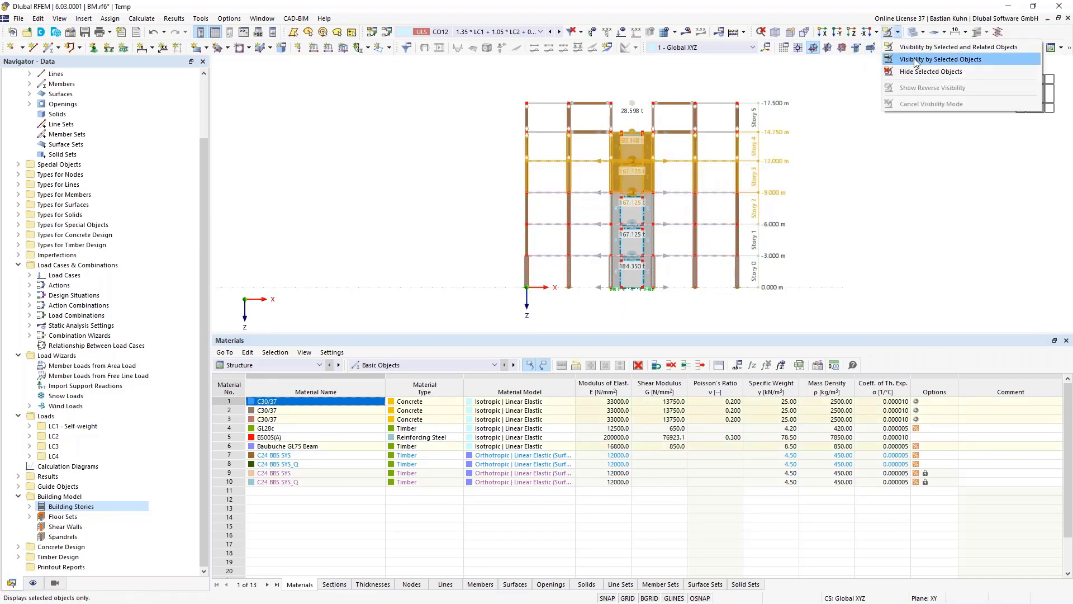
click(895, 65)
ctrl+middle_drag(824, 231, 582, 143)
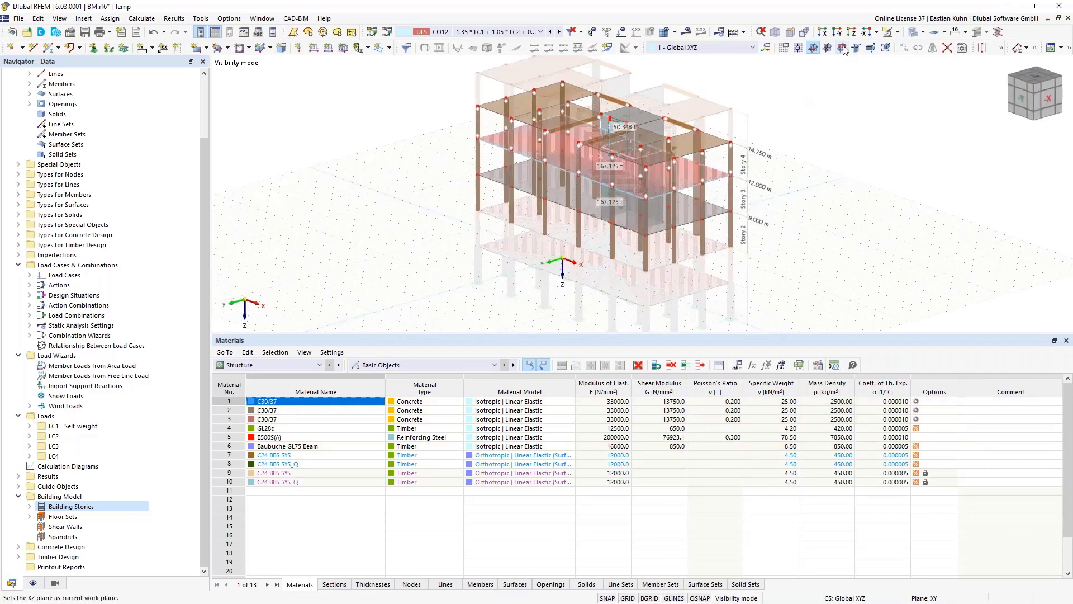
ctrl+middle_drag(811, 91, 832, 99)
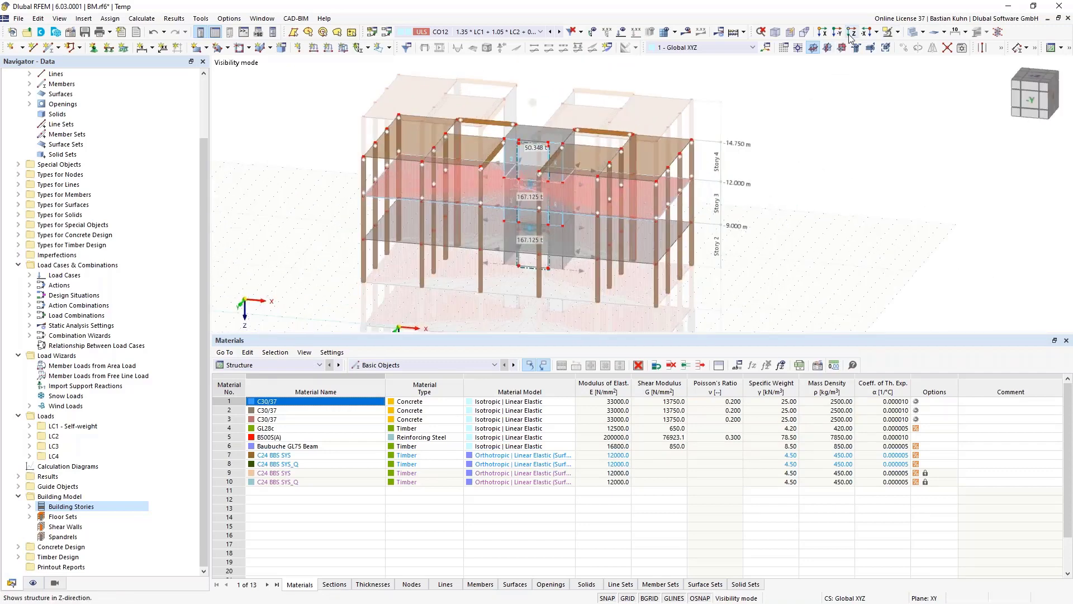
Narrow the visibility to story 3 alone, with its -12.000 m floor slab, columns and core walls
click(837, 32)
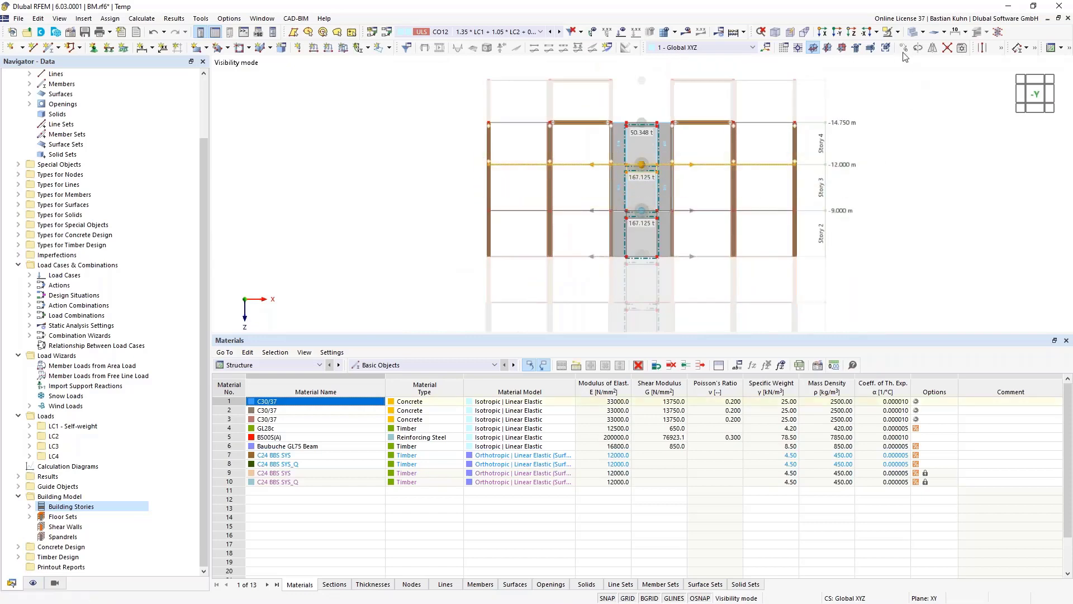
click(888, 31)
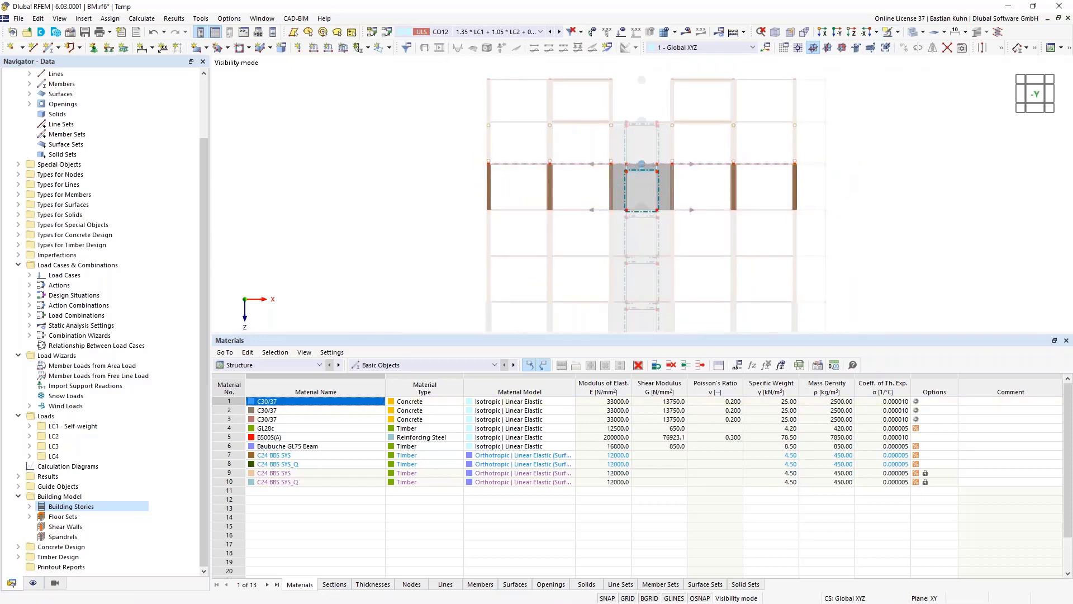
ctrl+middle_drag(842, 192, 712, 214)
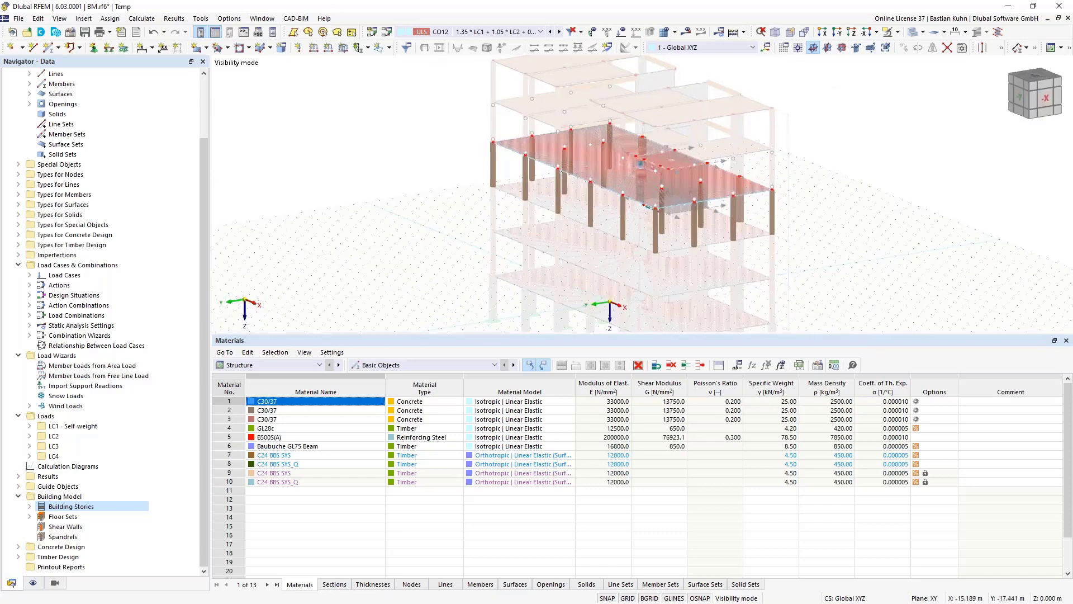
Examine the isolated -12.000 m floor's rigid diaphragm links, surface cells and mass point around the core and columns
scroll(622, 179, up, 5)
scroll(648, 153, up, 3)
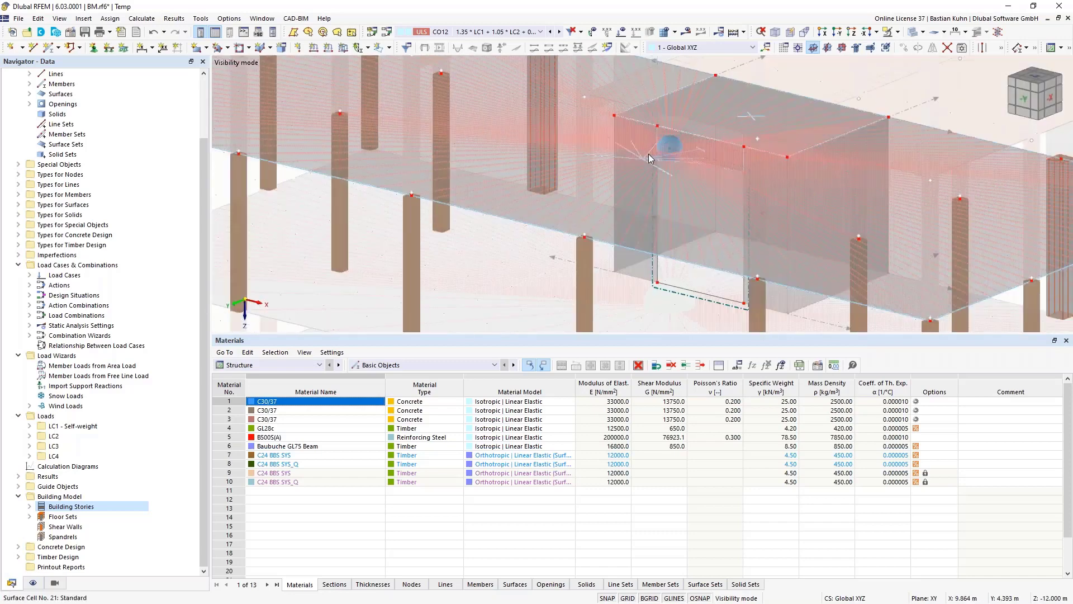
mouse_move(686, 152)
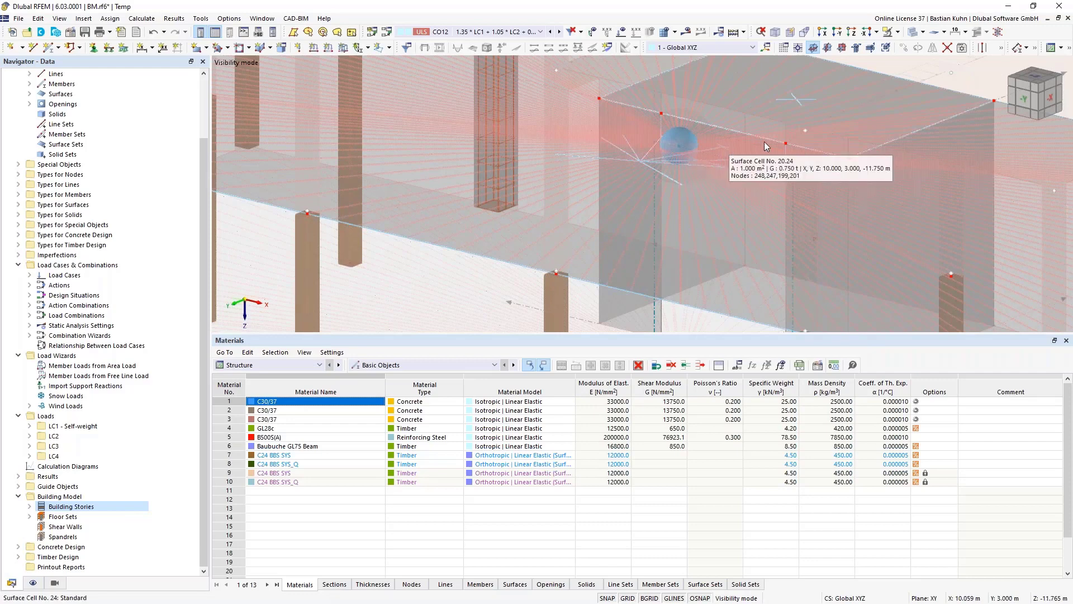
mouse_move(807, 102)
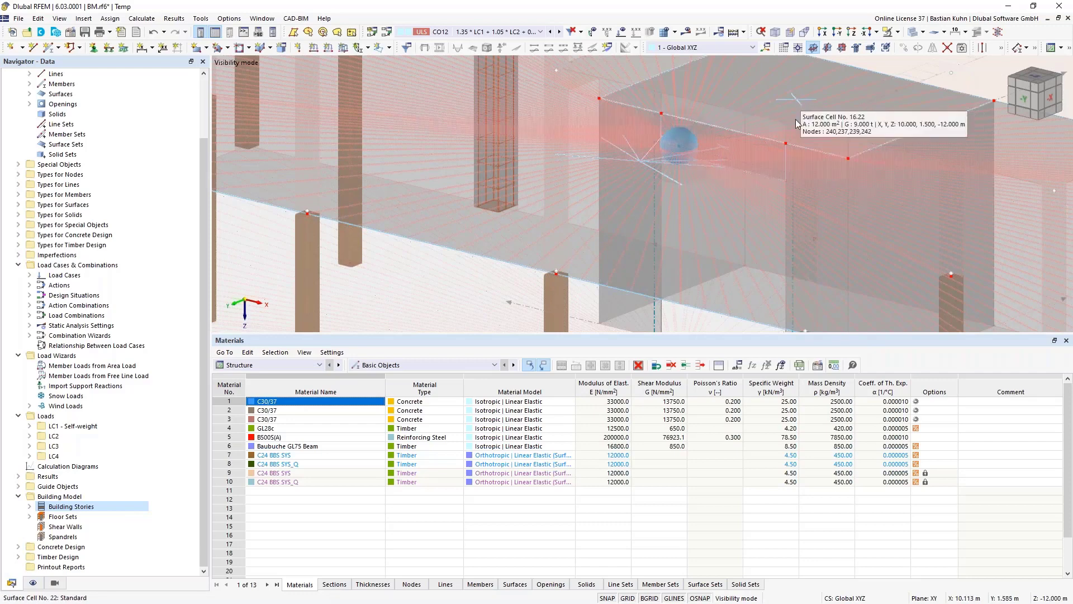
scroll(796, 123, down, 4)
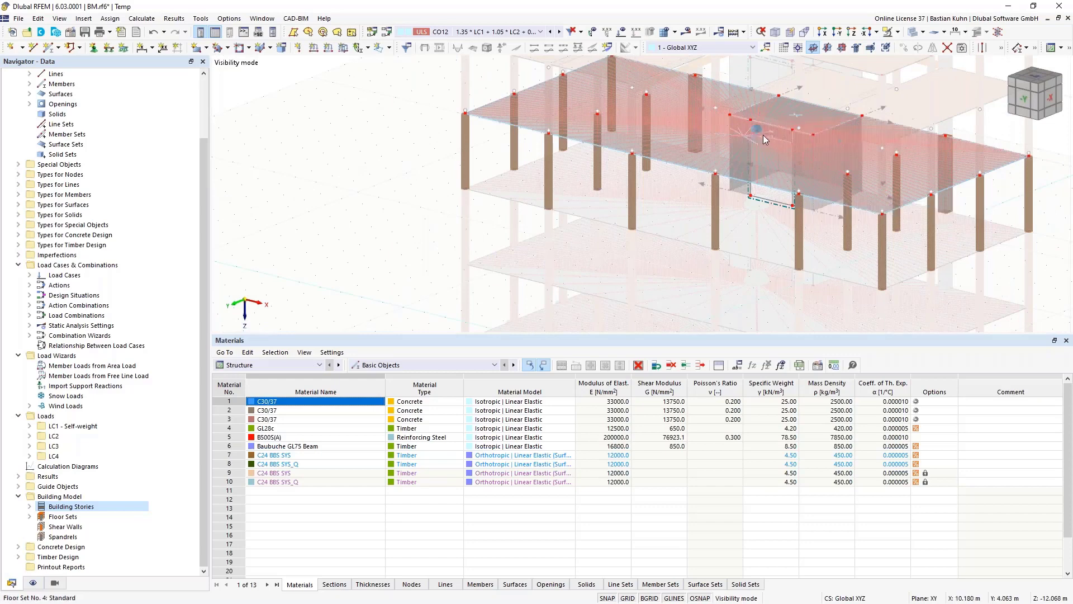
scroll(763, 135, up, 5)
scroll(764, 152, down, 5)
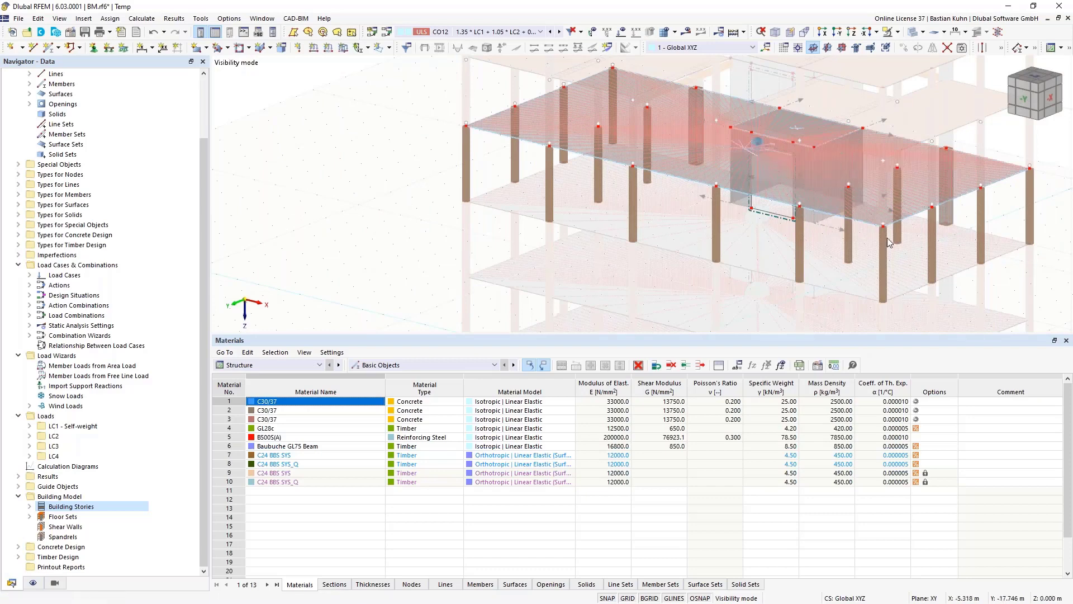
scroll(910, 207, up, 2)
scroll(911, 207, up, 3)
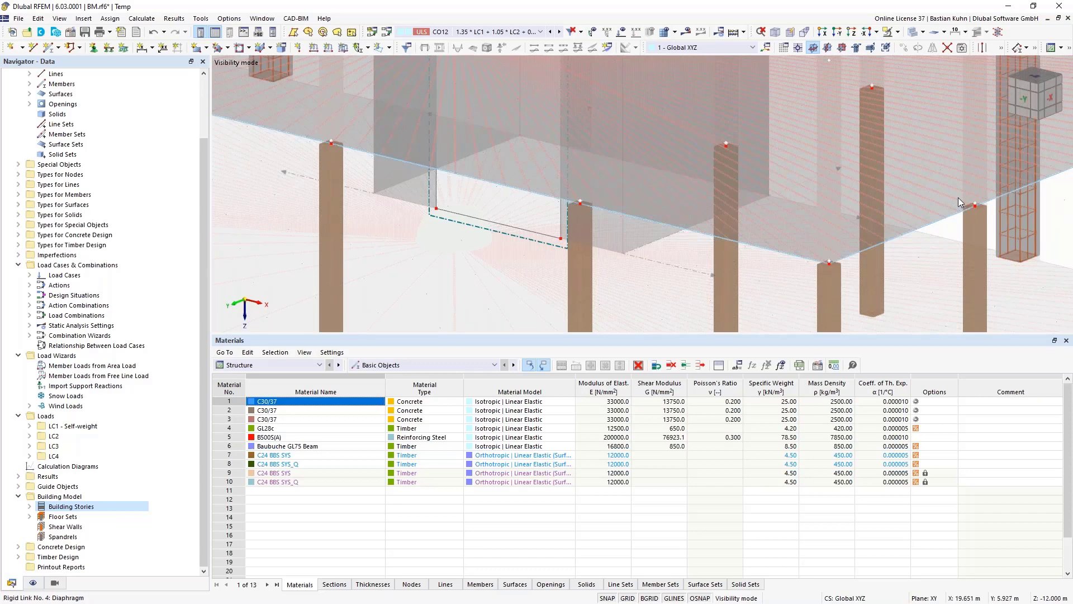
Cancel the visibility mode to show the entire building with all its stories
scroll(958, 197, down, 5)
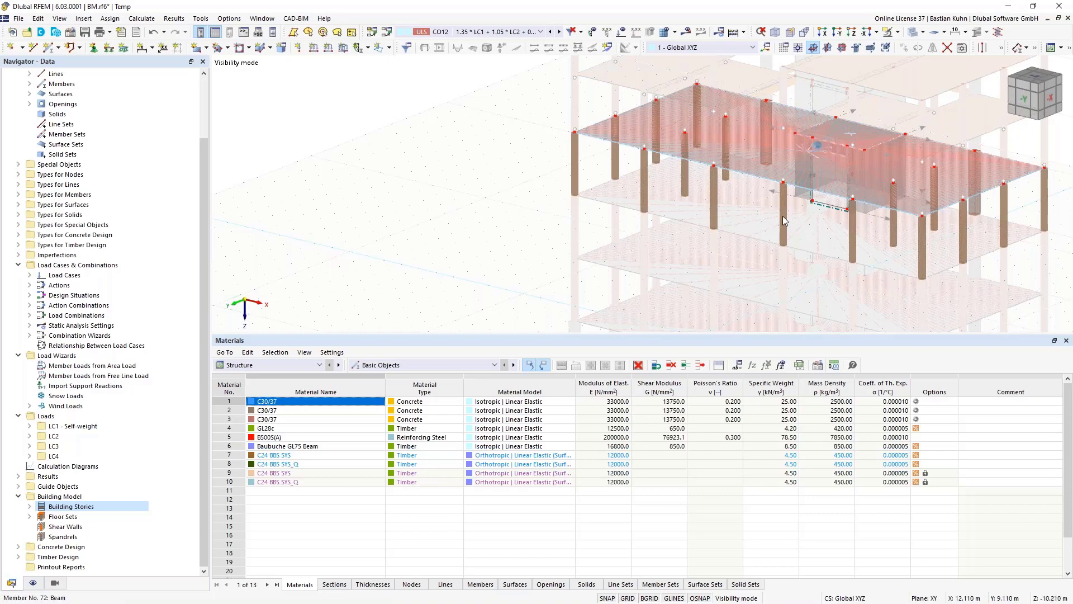
scroll(746, 203, down, 3)
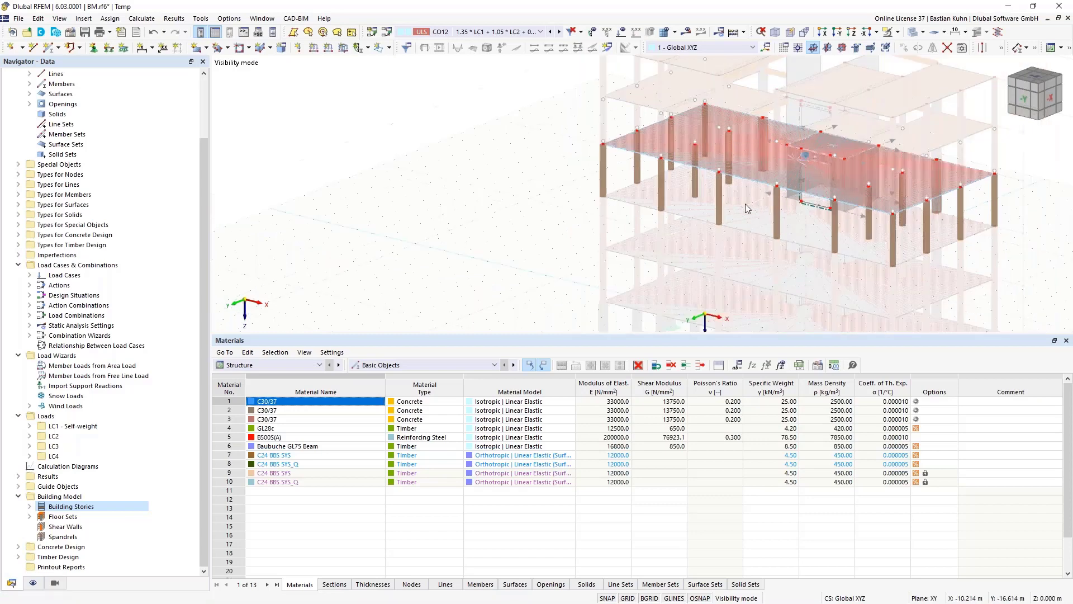
scroll(745, 204, down, 2)
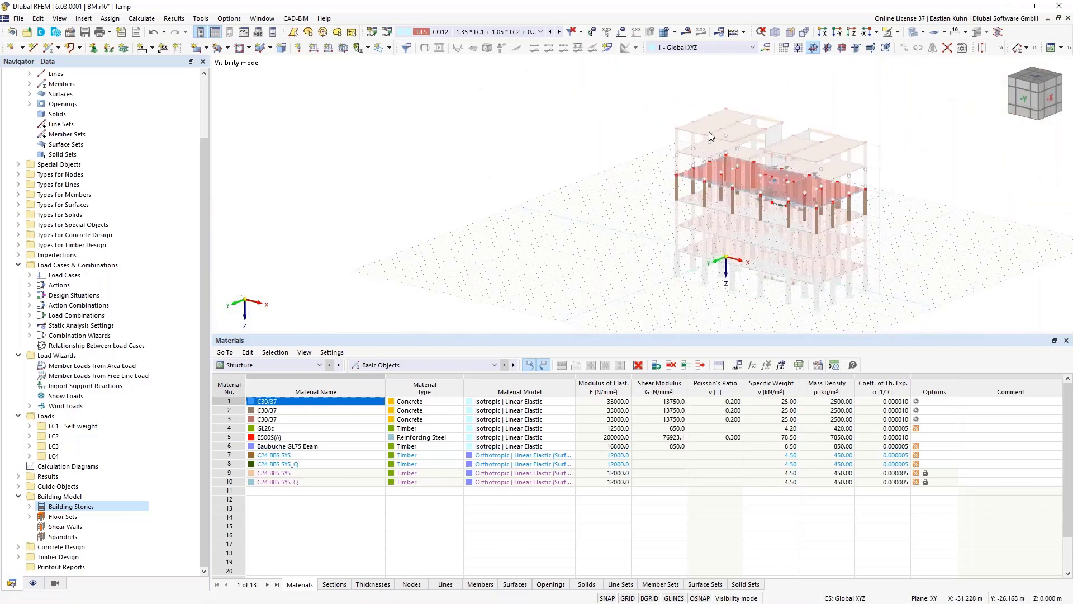
click(899, 33)
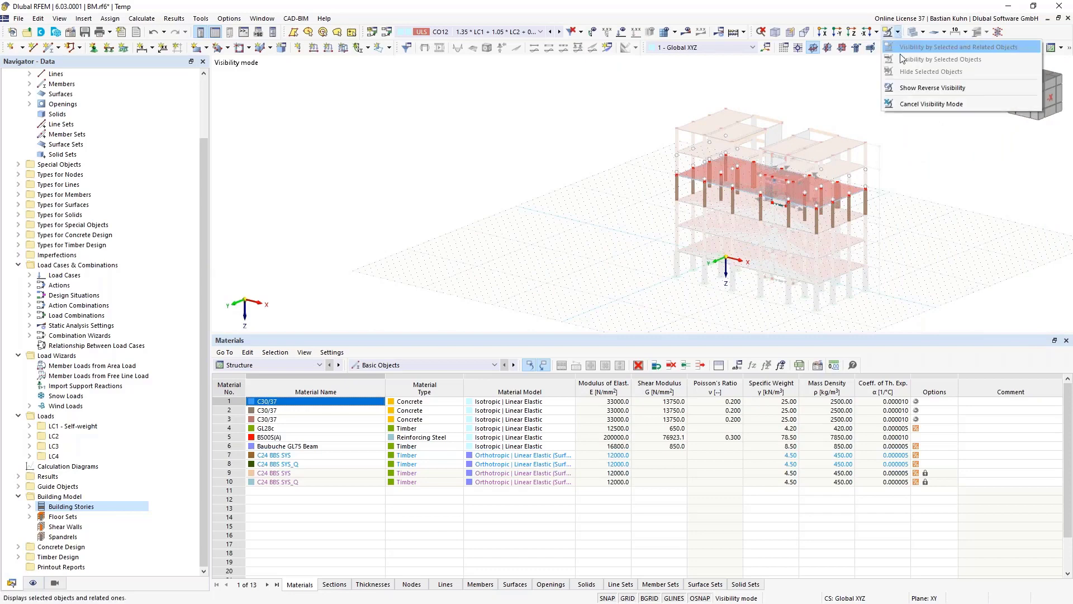
click(915, 107)
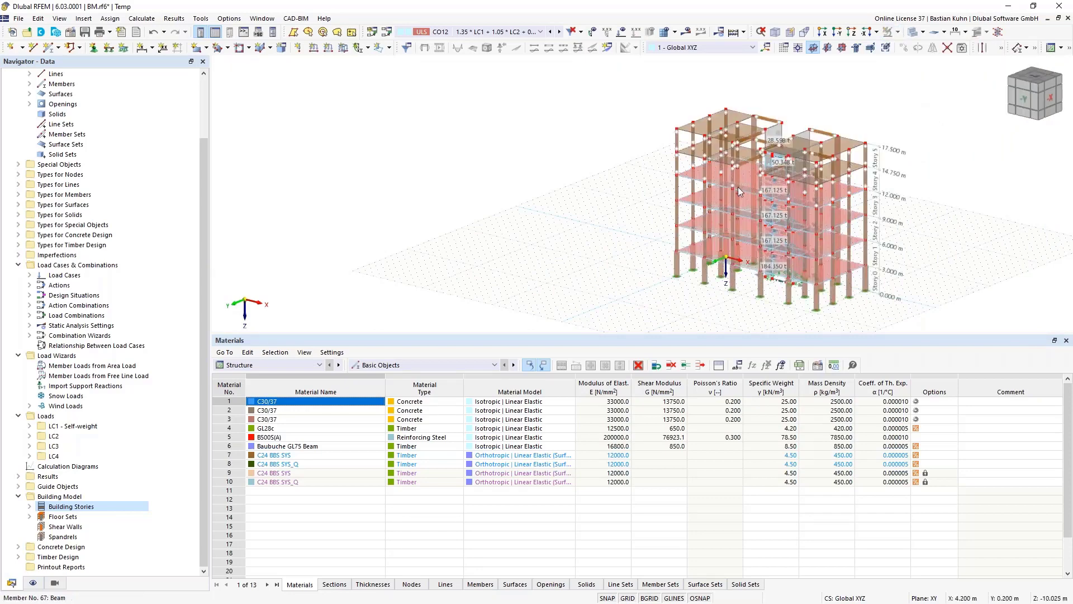
ctrl+middle_drag(784, 209, 615, 291)
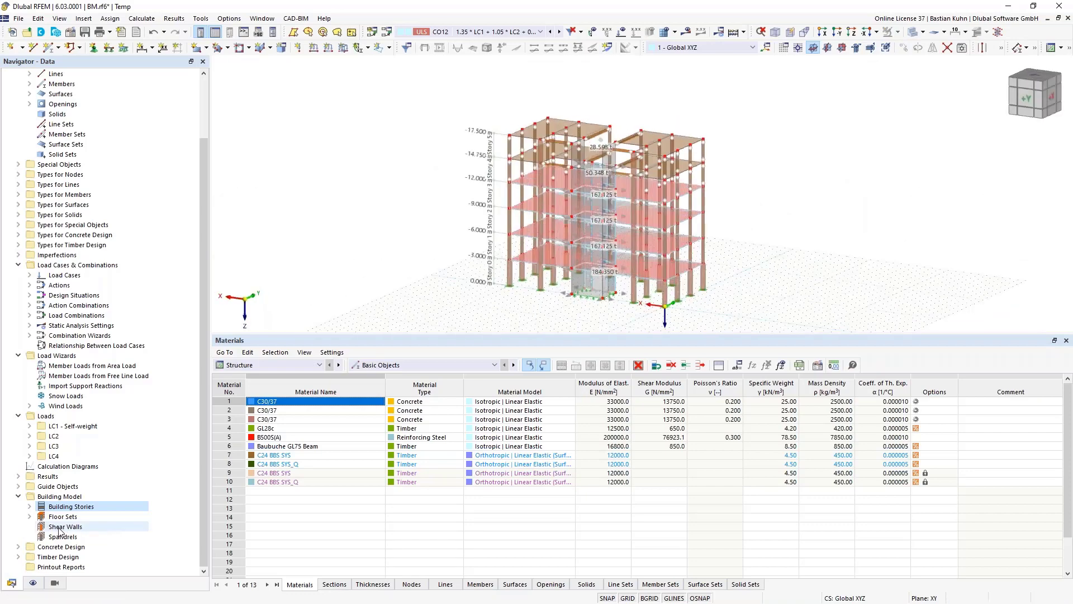
Inspect the floor set of building story 3, including its connected surfaces and members in the model preview
click(32, 517)
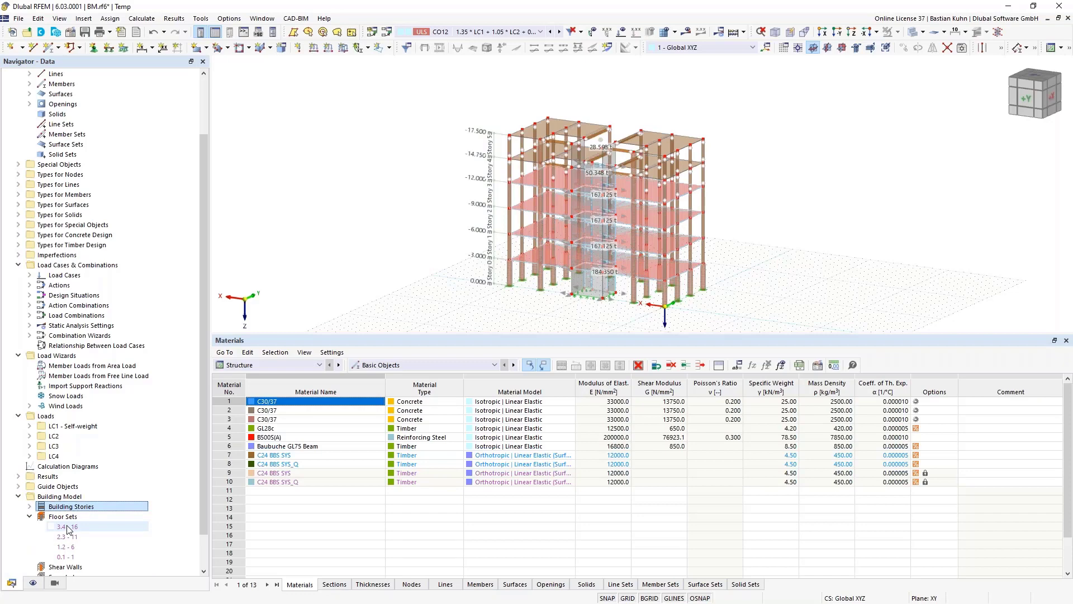
double_click(67, 527)
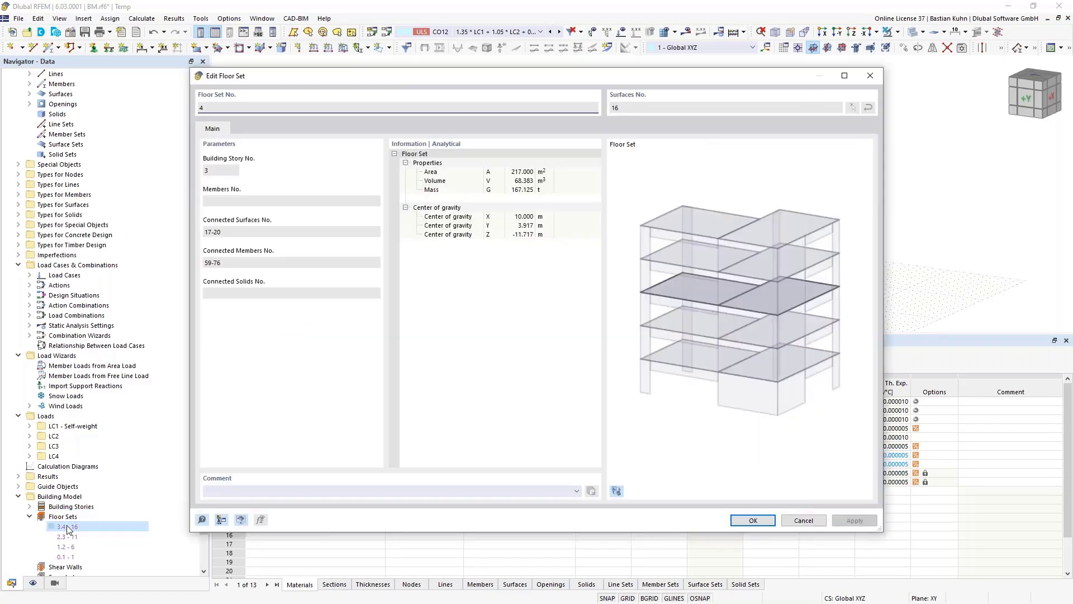
click(616, 490)
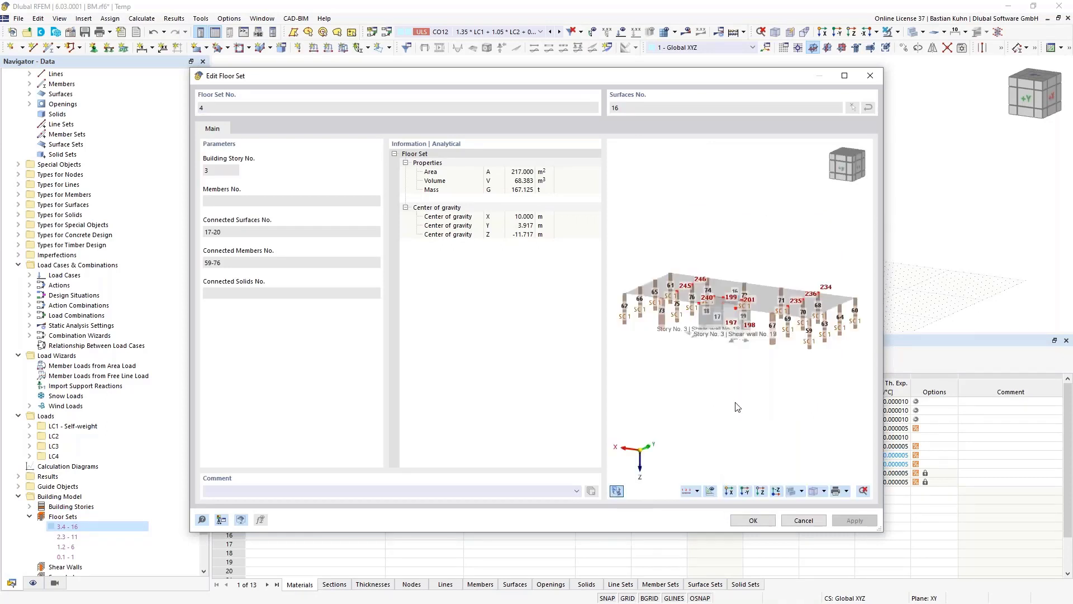
click(806, 522)
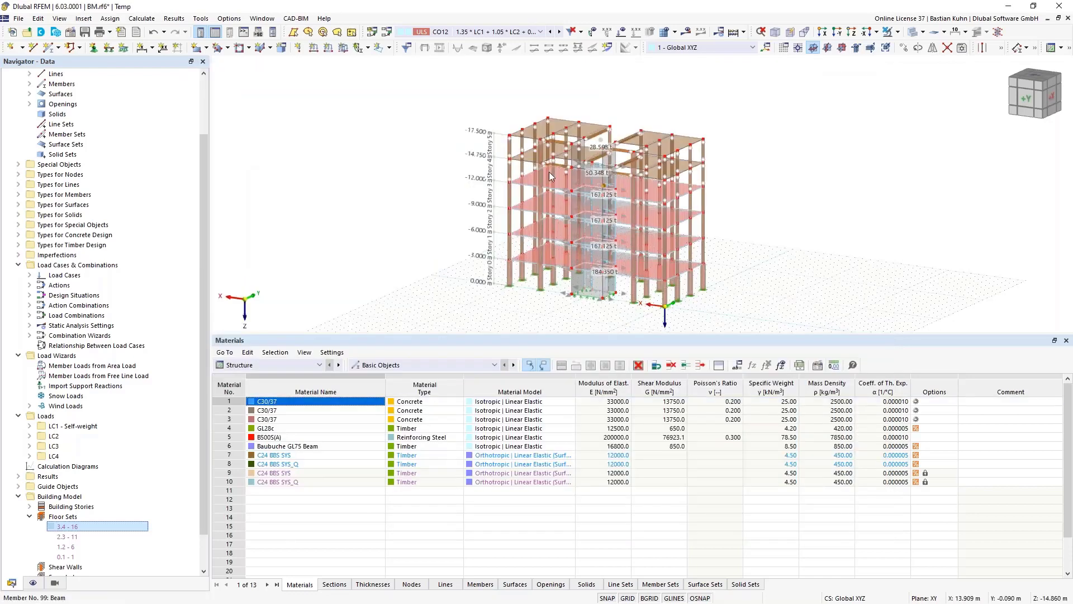
Inspect the definition of the diaphragm rigid link in the -12.000 m floor, including its nodes, lines and diaphragm center
scroll(549, 172, up, 2)
scroll(517, 188, up, 2)
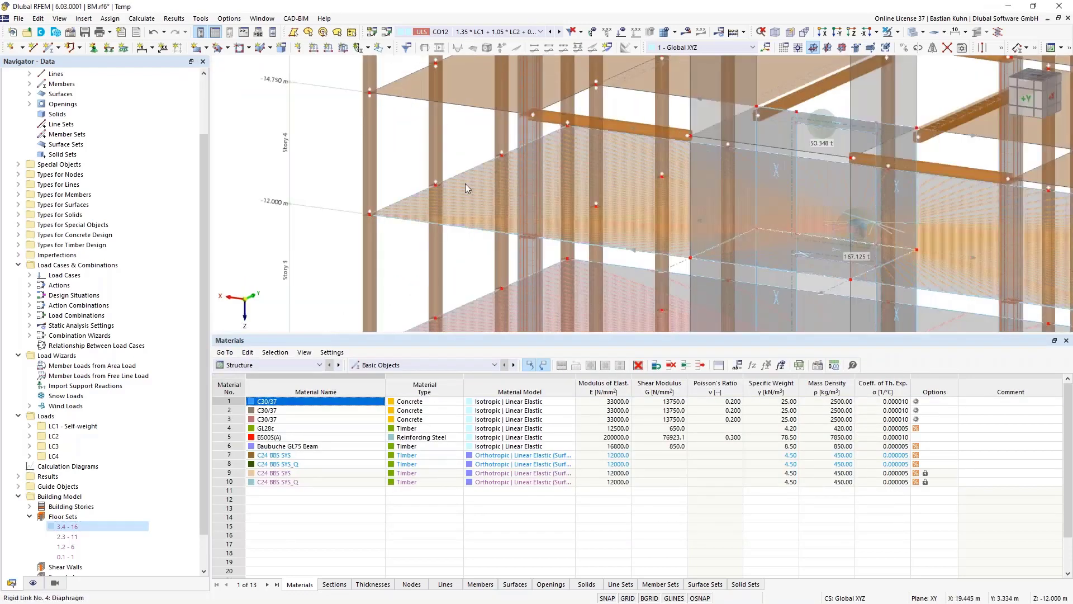
double_click(465, 184)
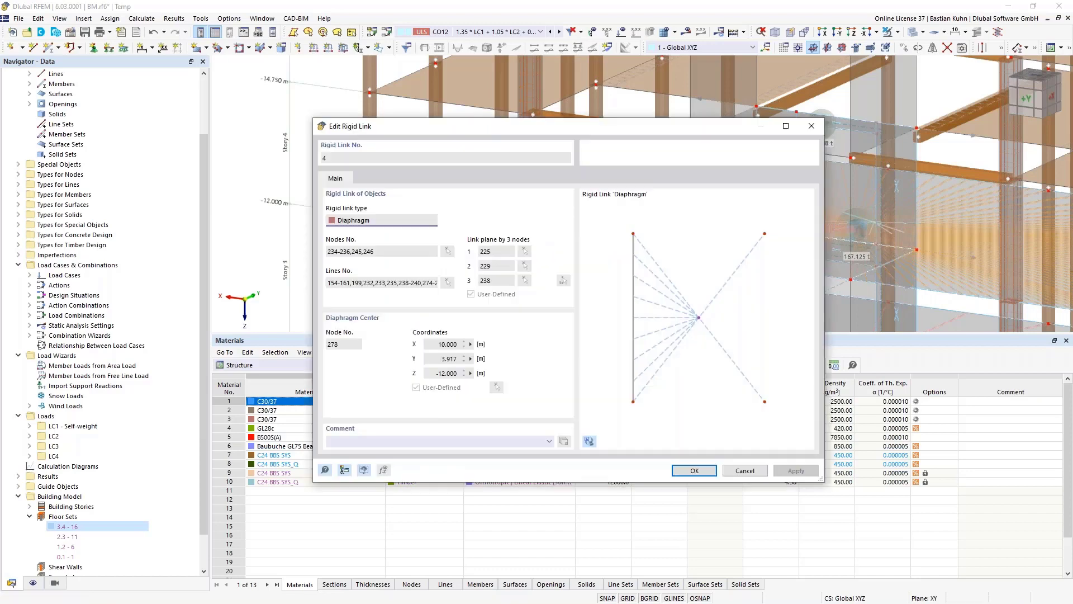
click(741, 471)
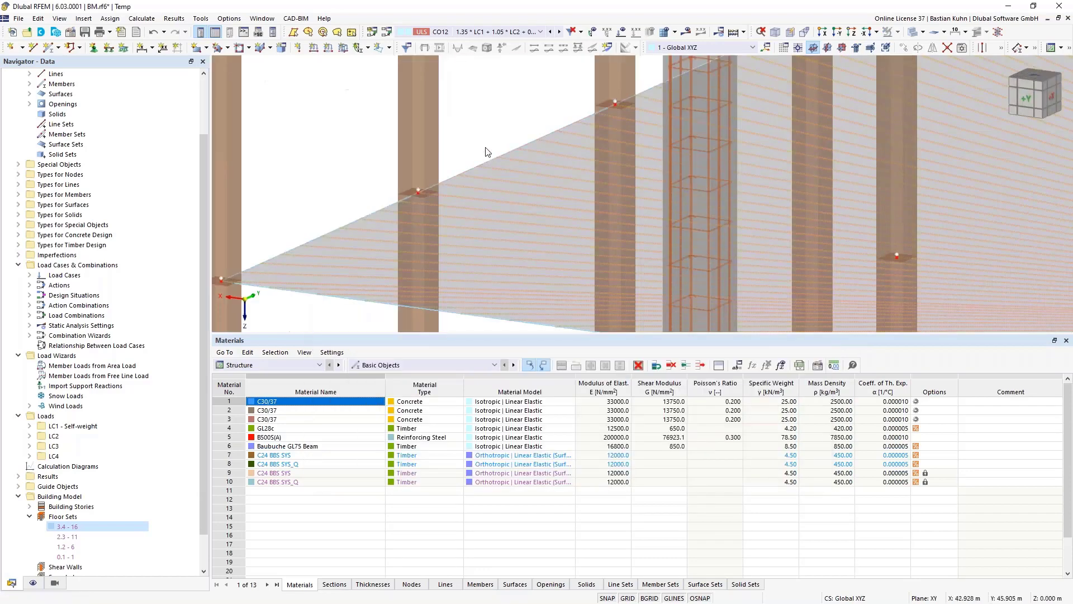
Review the -12.000 m floor slab's concrete cover settings and the available stiffness types of its surface
double_click(480, 198)
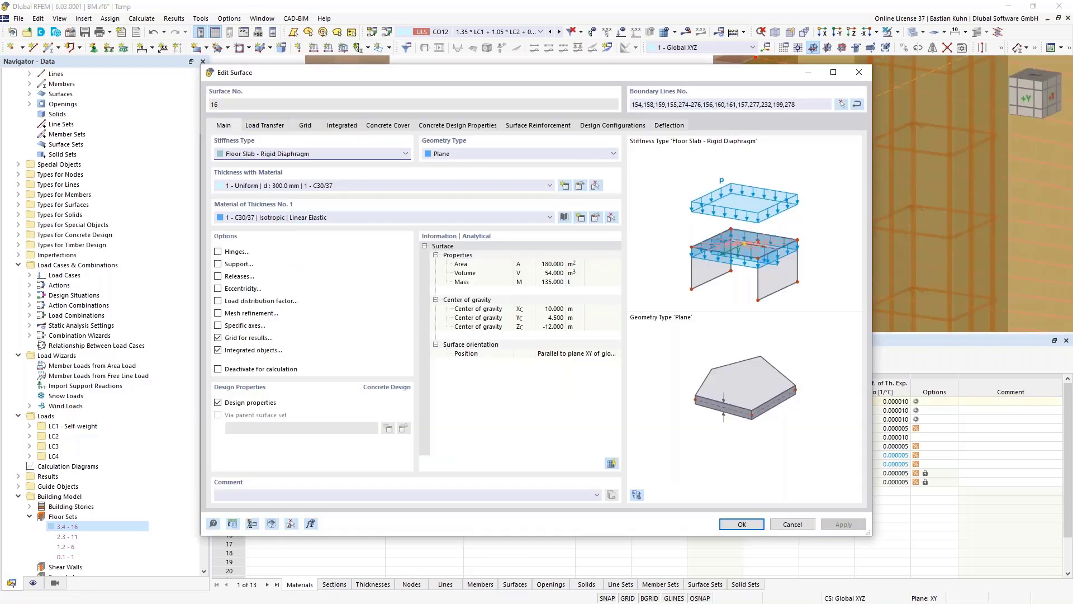
click(389, 129)
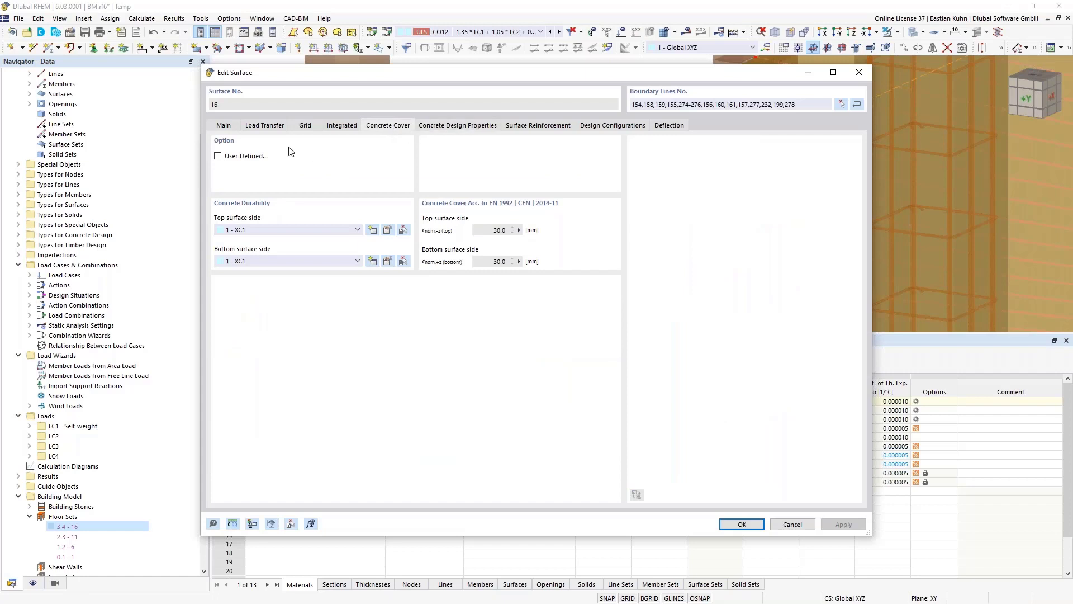
click(222, 126)
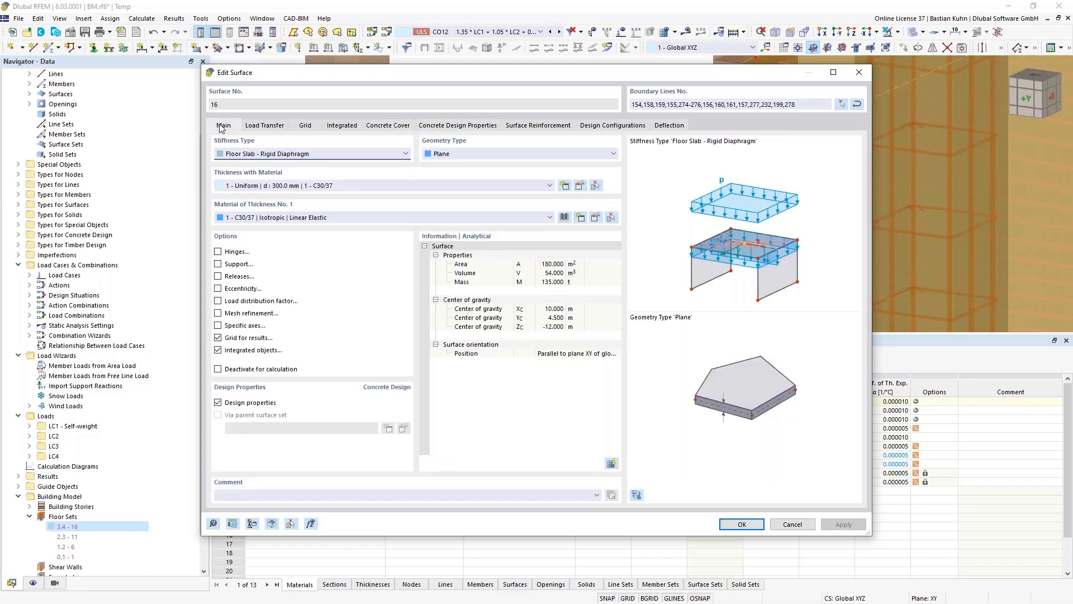
click(233, 158)
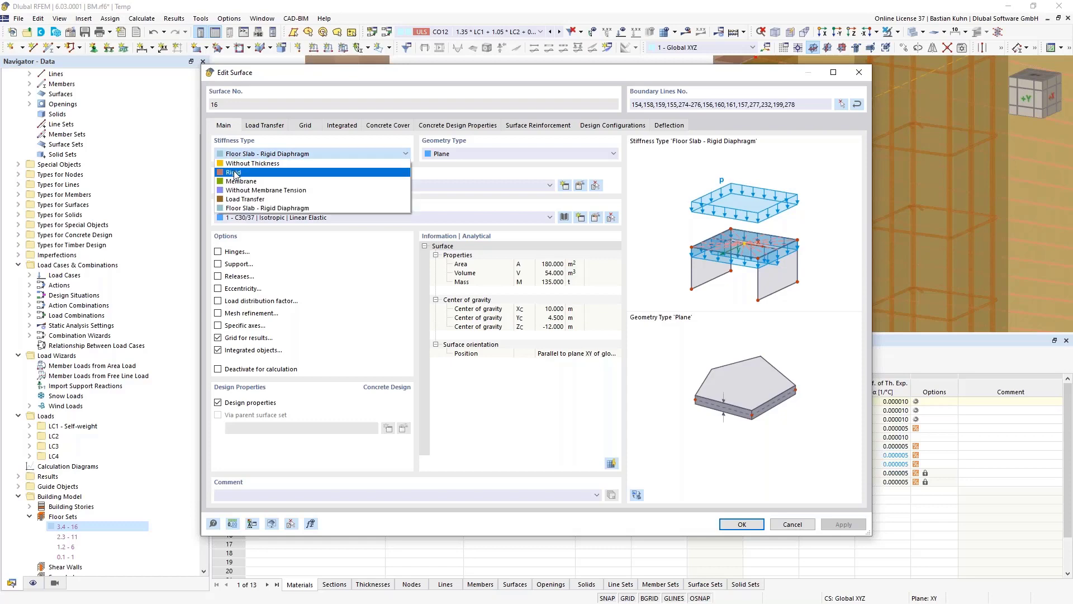
click(242, 121)
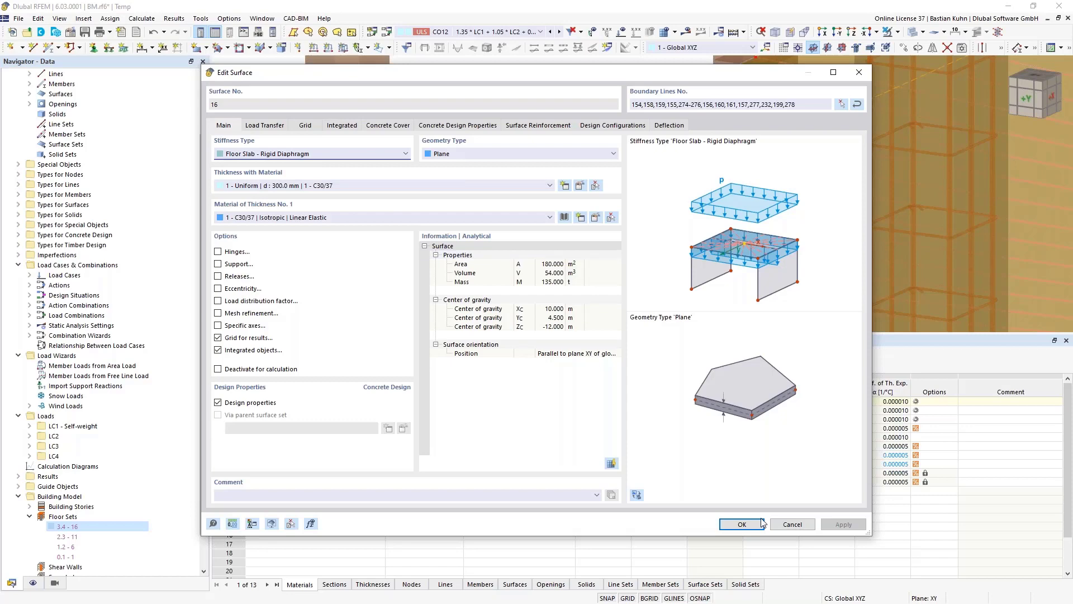
click(744, 524)
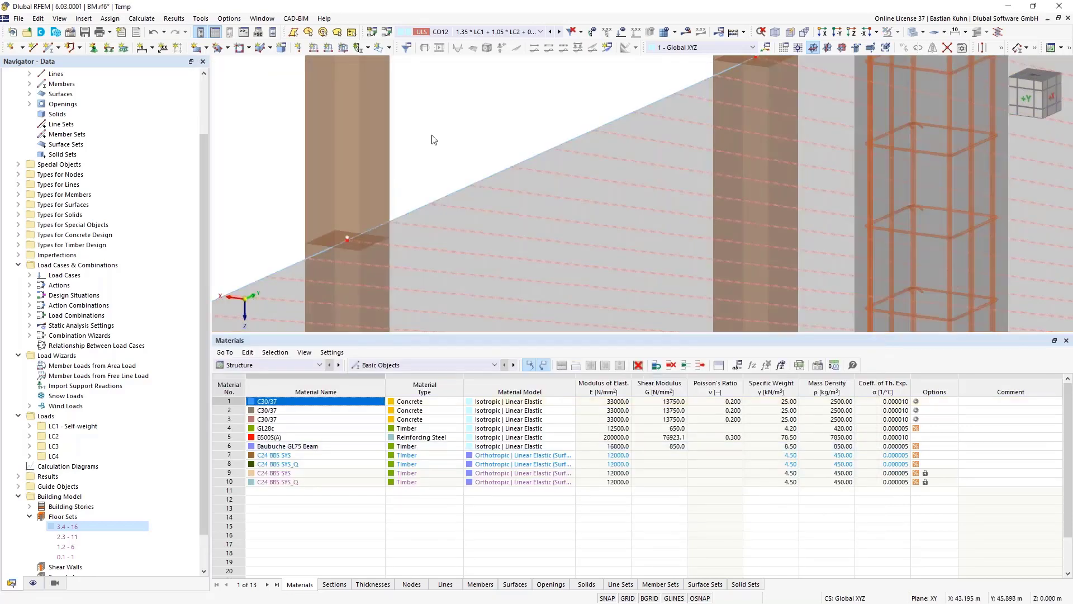
Start a new shear wall in the building model
scroll(434, 139, down, 5)
scroll(123, 480, down, 1)
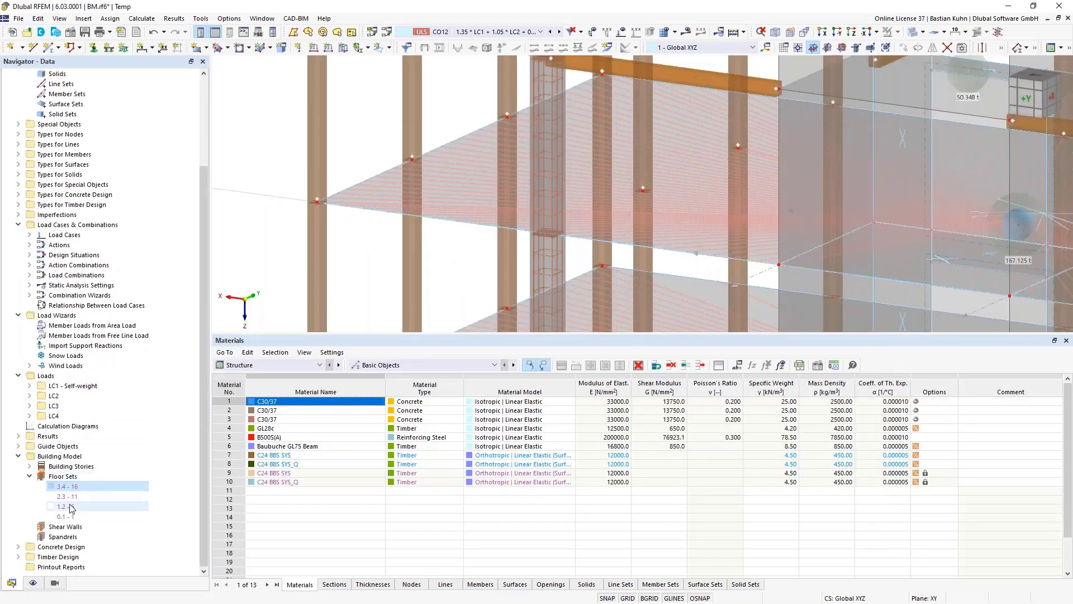
click(66, 527)
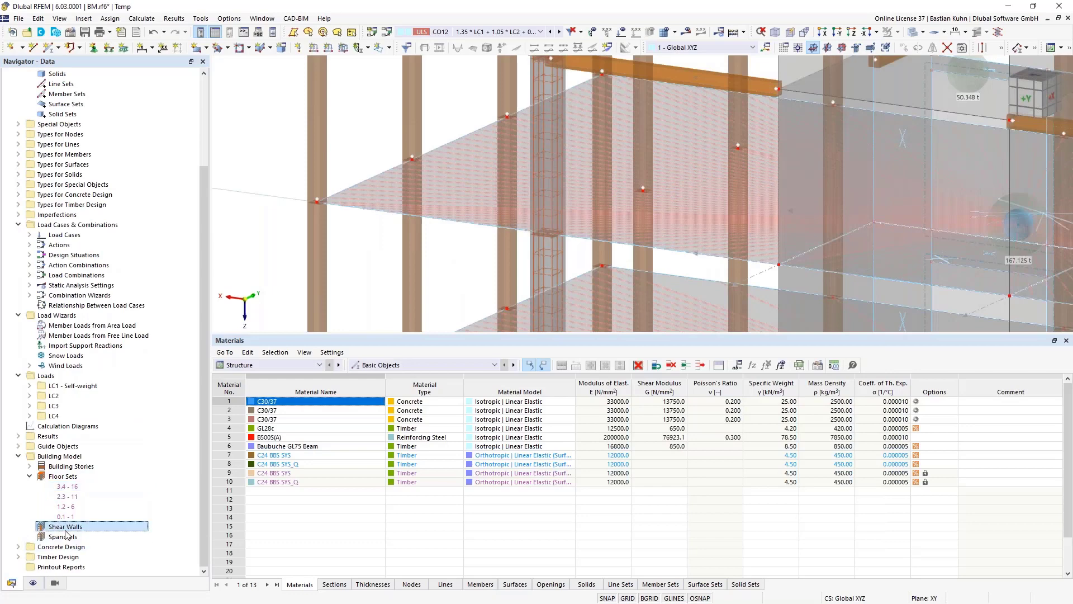
right_click(65, 534)
click(128, 423)
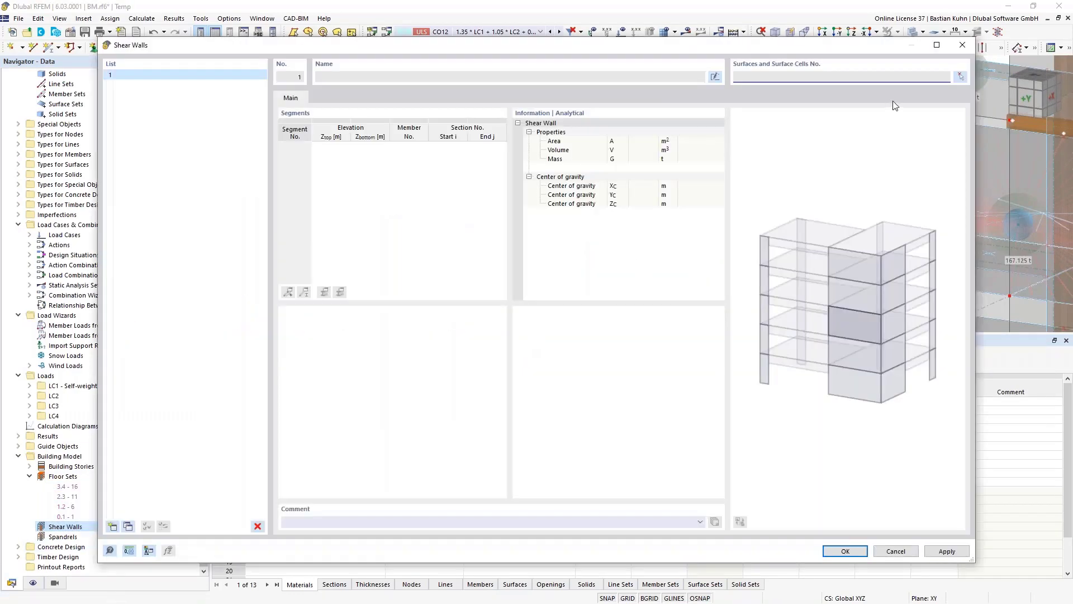
Assign the stacked core wall surfaces 2, 7, 12, 17 and 22 to shear wall 1
click(960, 76)
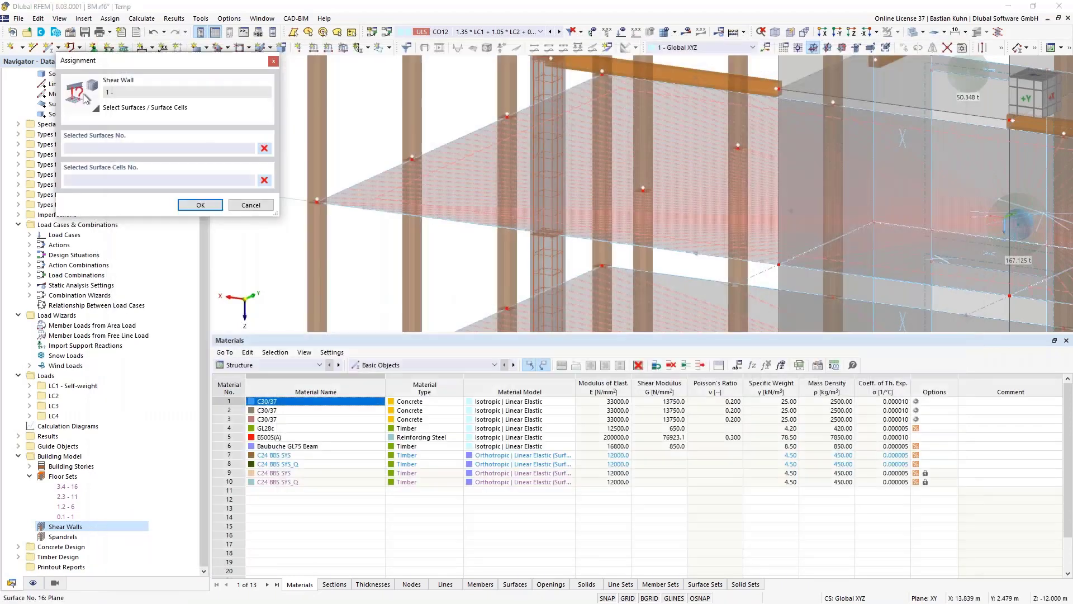
scroll(822, 214, down, 10)
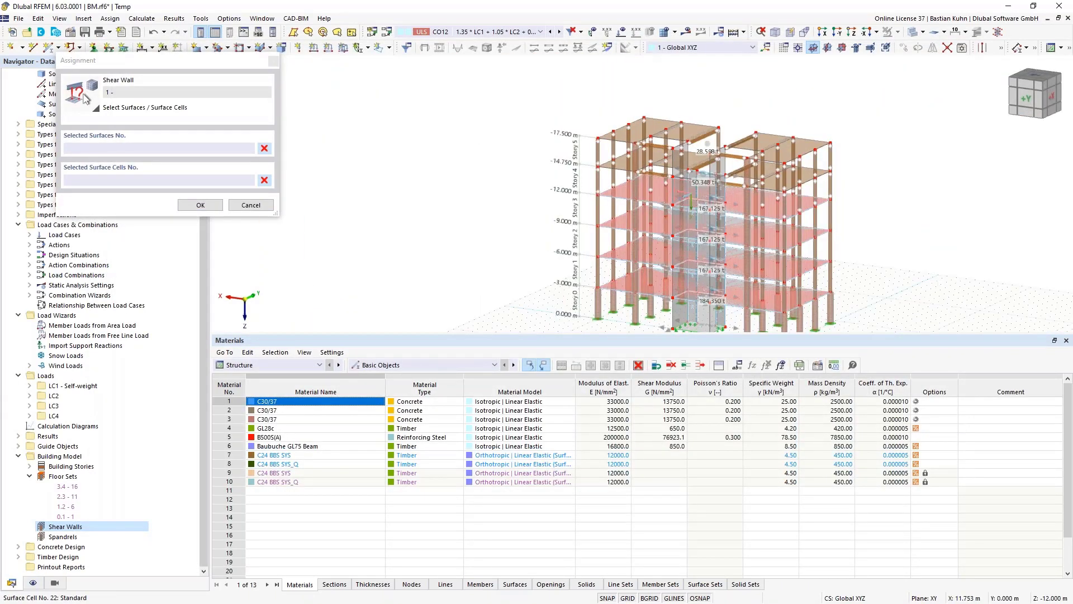
ctrl+middle_drag(541, 216, 524, 209)
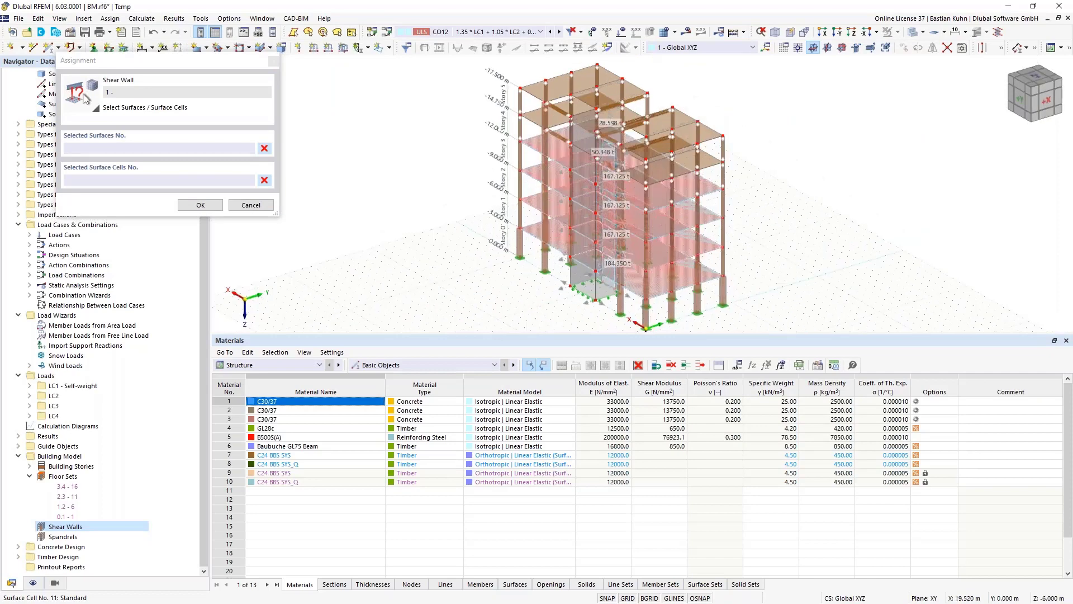
scroll(592, 290, up, 1)
click(591, 290)
click(592, 258)
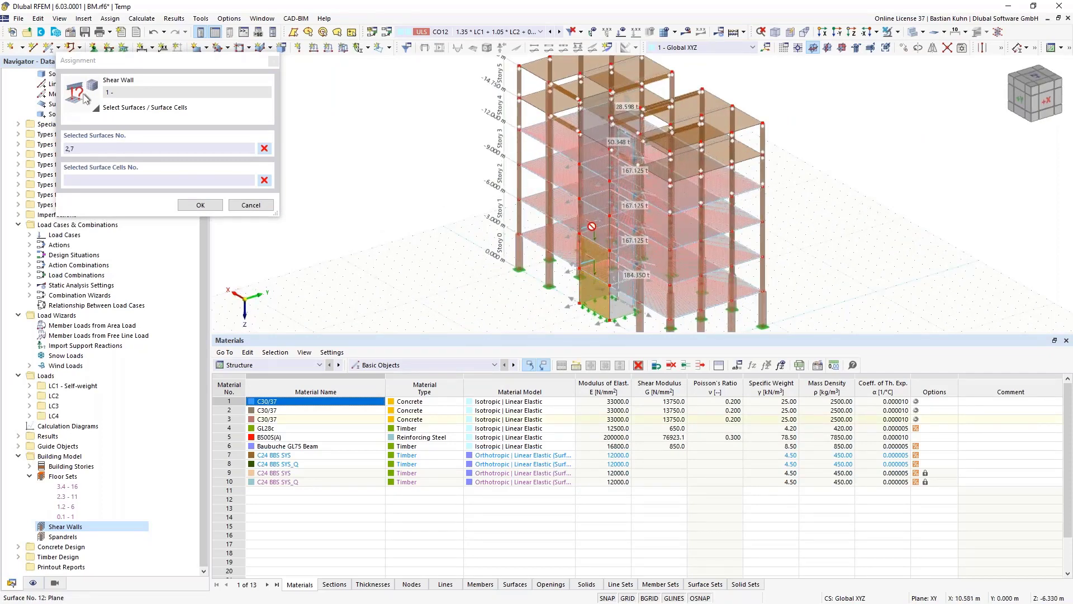
click(591, 229)
click(592, 199)
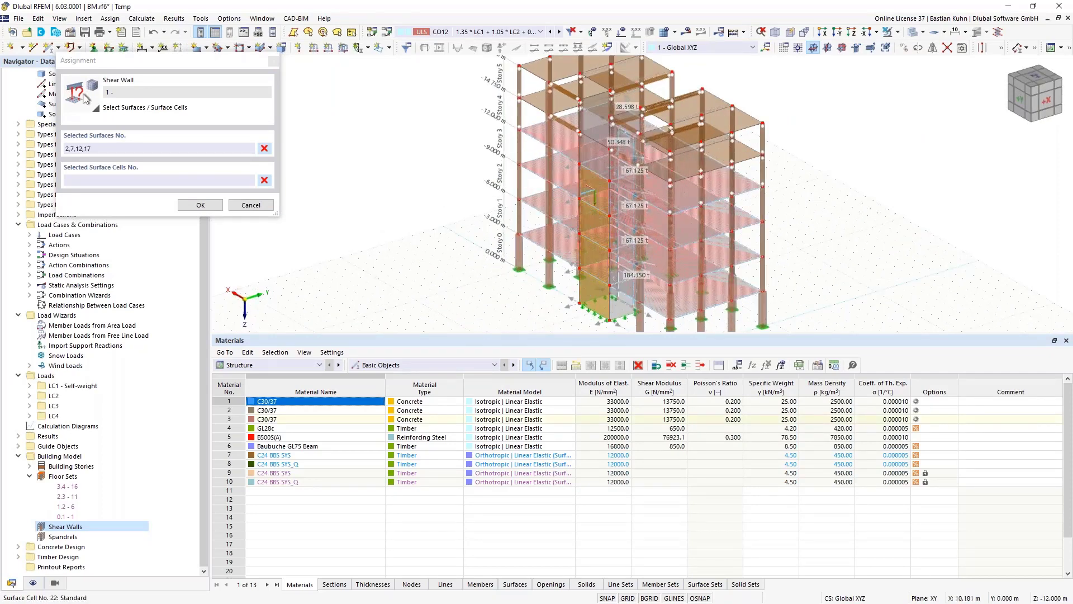
click(593, 163)
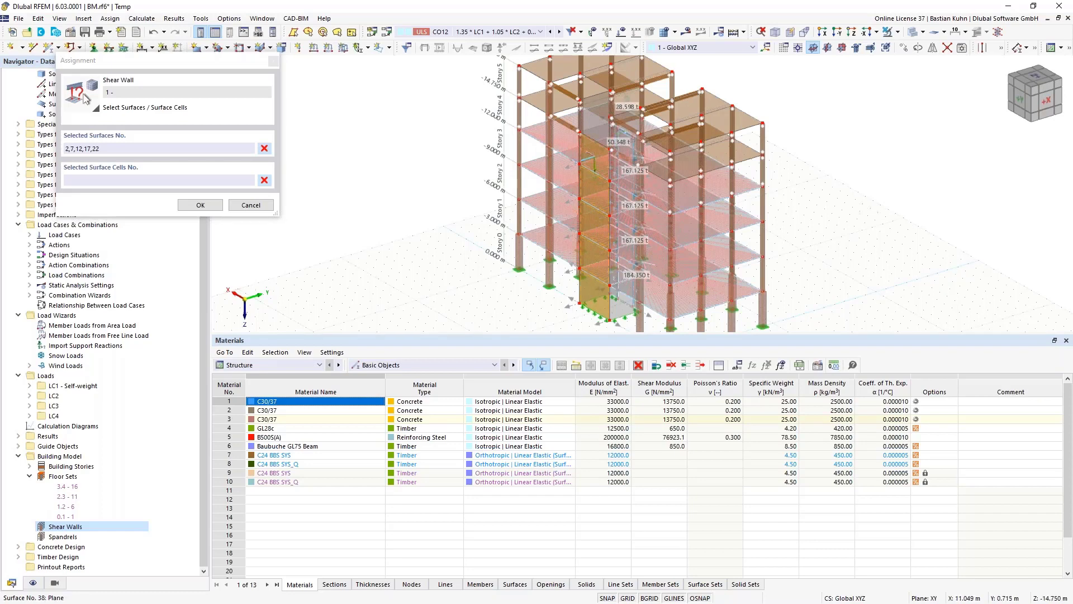
scroll(606, 118, up, 2)
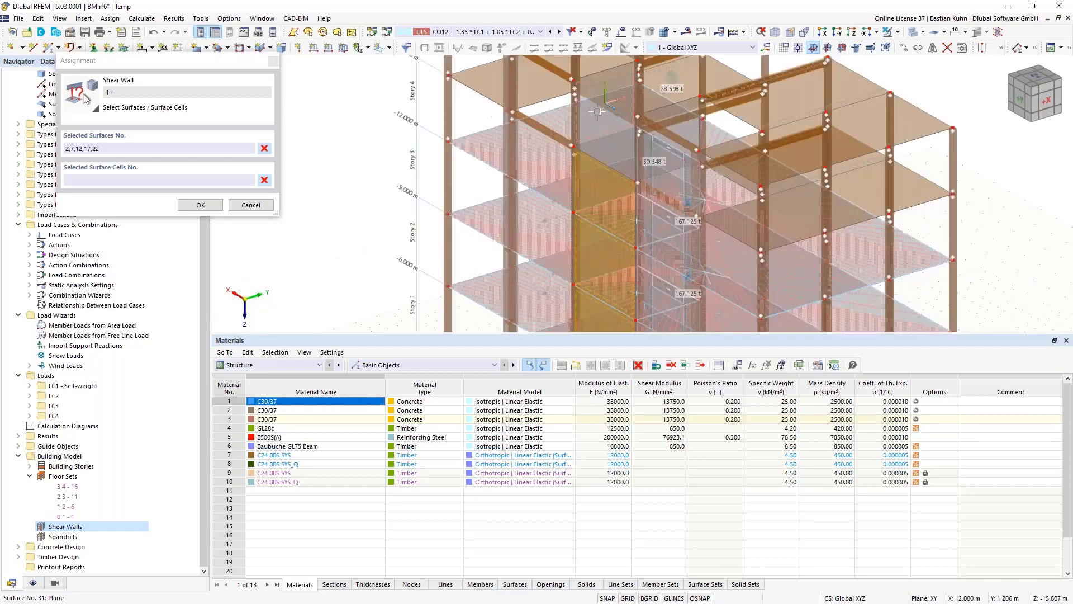
scroll(614, 140, up, 3)
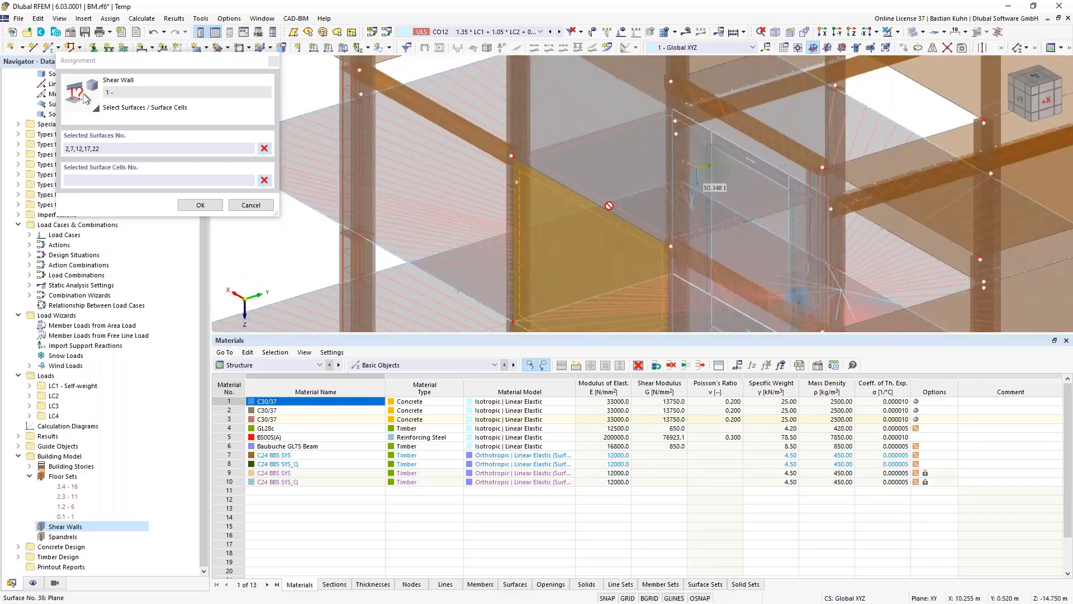
scroll(610, 206, down, 5)
scroll(582, 133, up, 2)
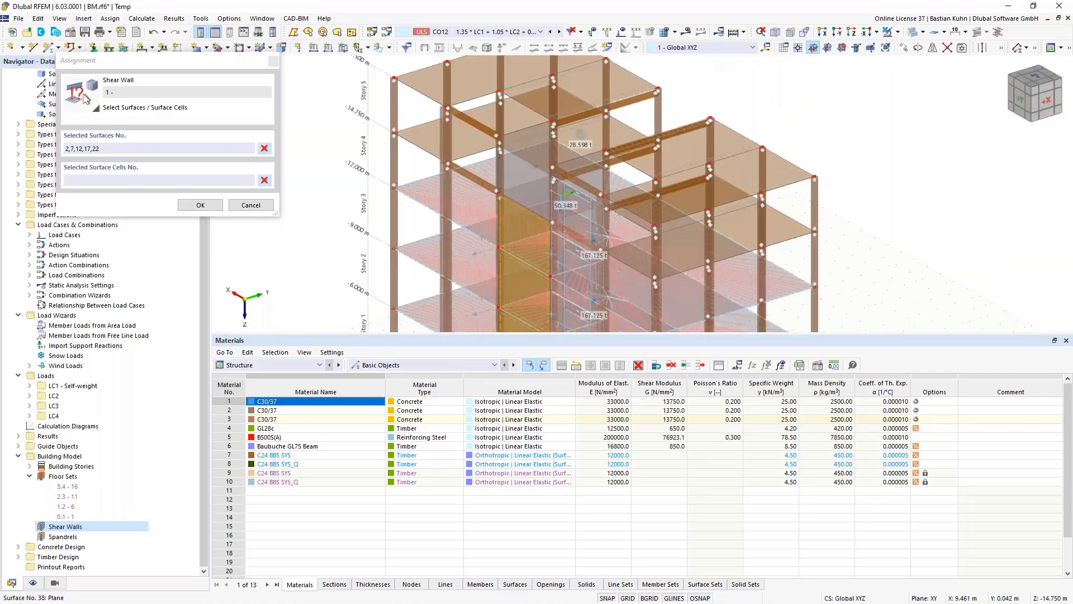
ctrl+middle_drag(582, 133, 551, 150)
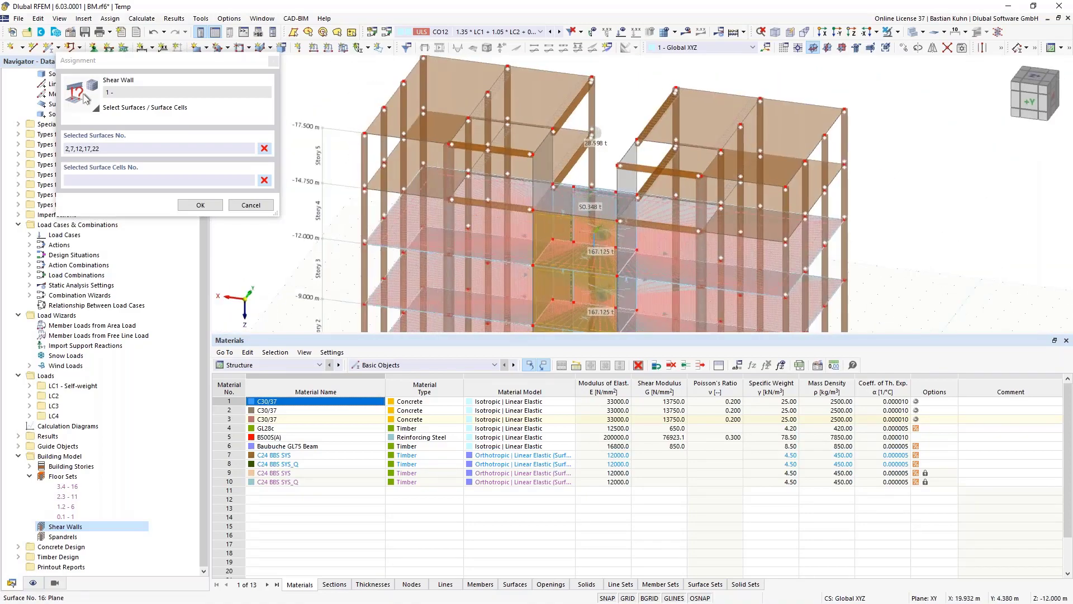
click(200, 204)
double_click(451, 267)
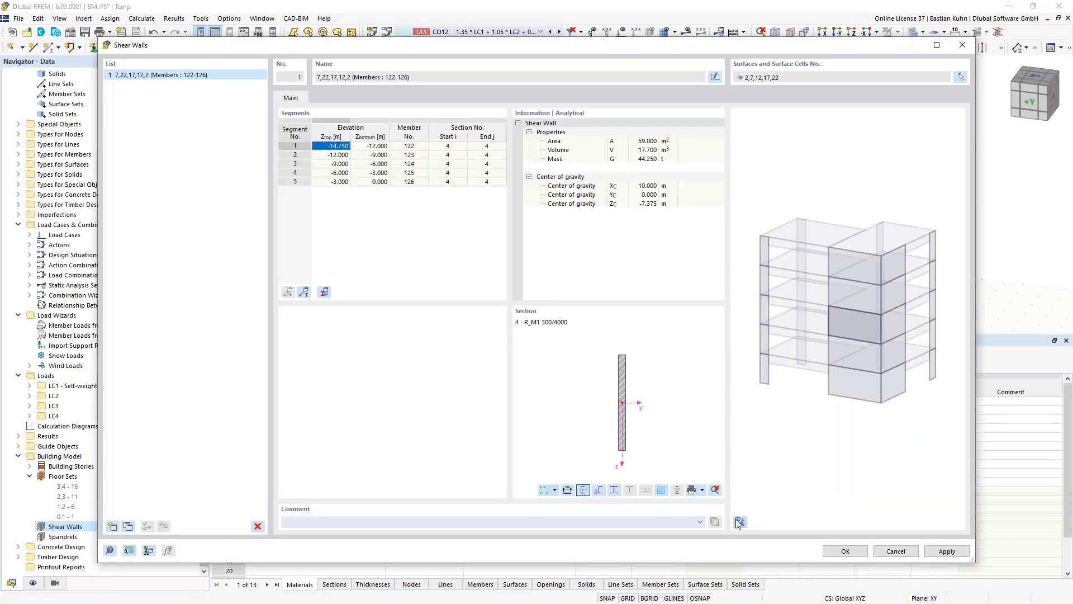
Switch the shear wall preview to the actual model and apply shear wall 1
click(741, 521)
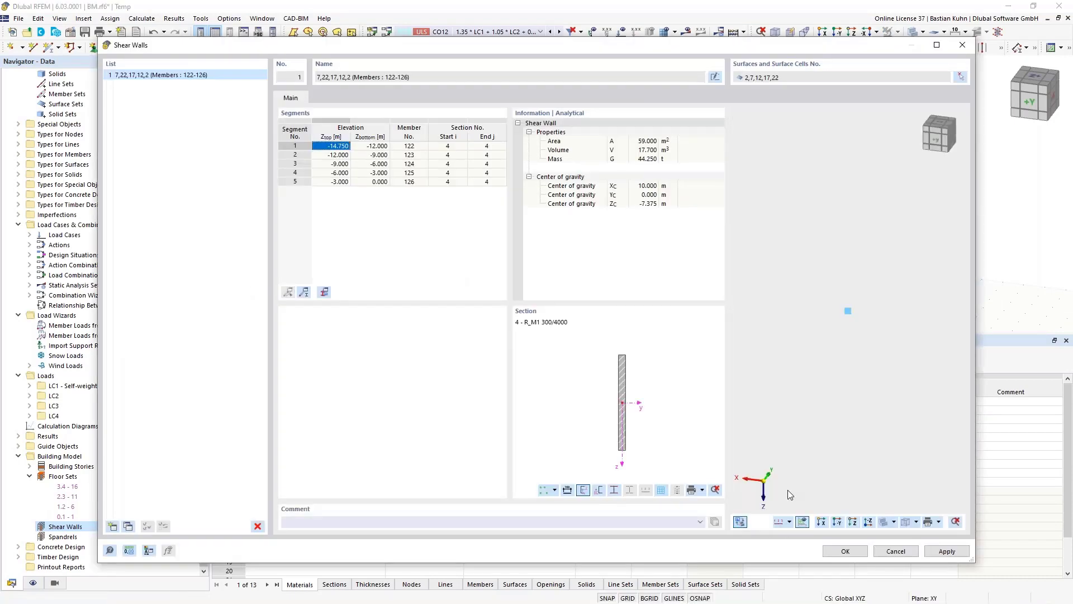
click(942, 557)
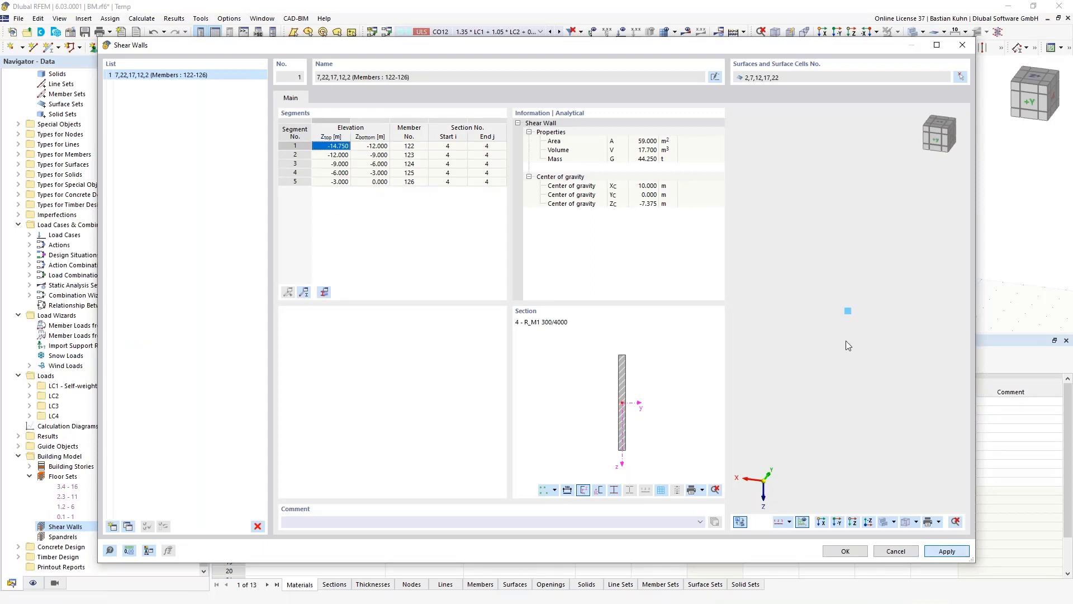
ctrl+middle_drag(846, 345, 830, 386)
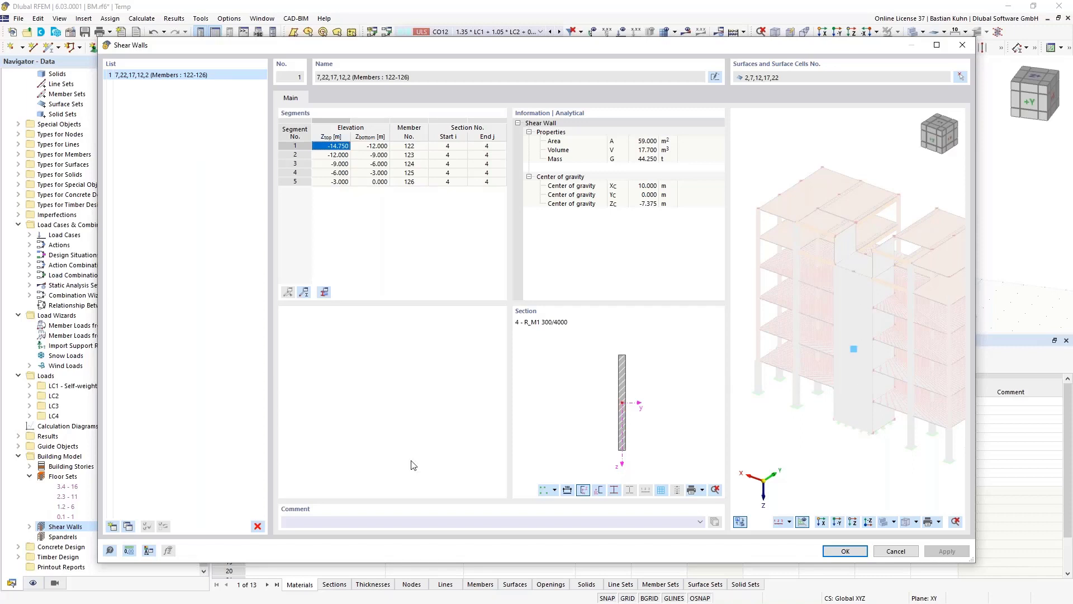
Add shear wall 2 and assign the core side wall surfaces 4, 9, 14, 19, 24 and 32 to it
click(112, 526)
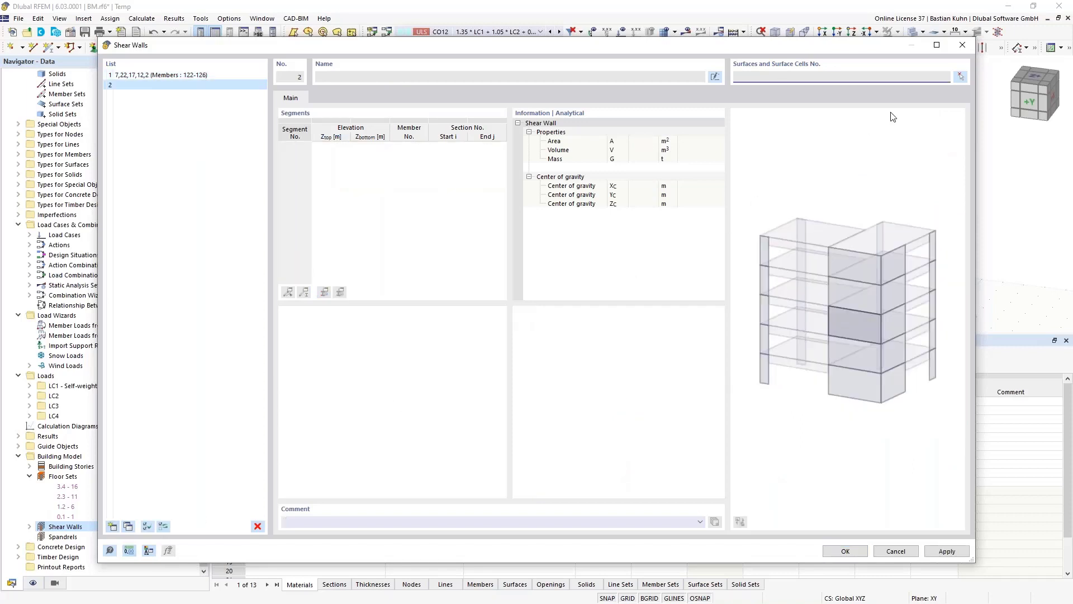
click(961, 78)
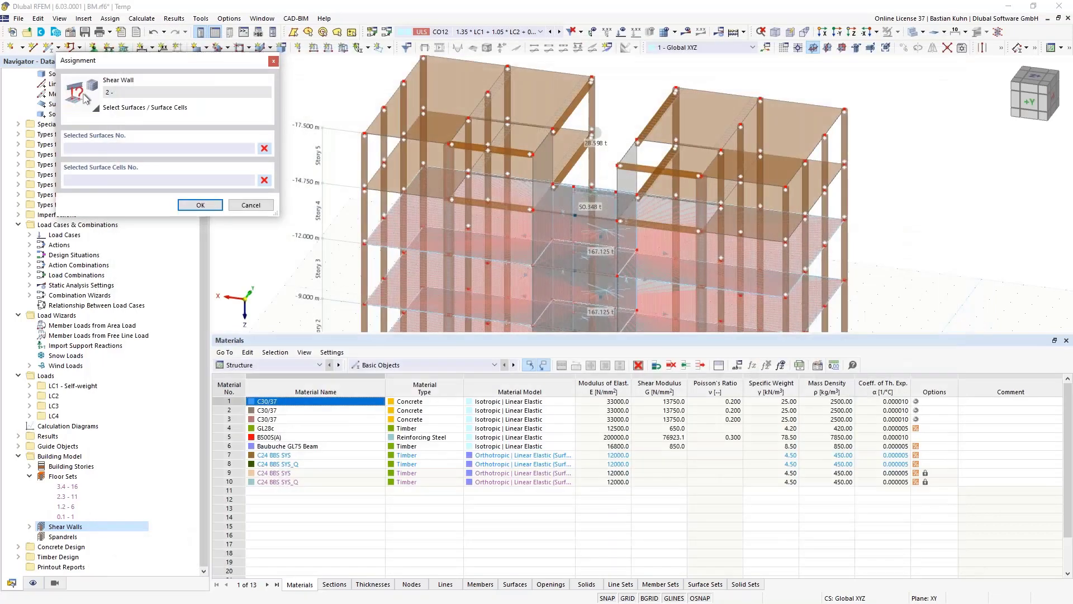
middle_drag(618, 260, 688, 162)
scroll(689, 163, down, 3)
scroll(692, 224, up, 4)
click(693, 222)
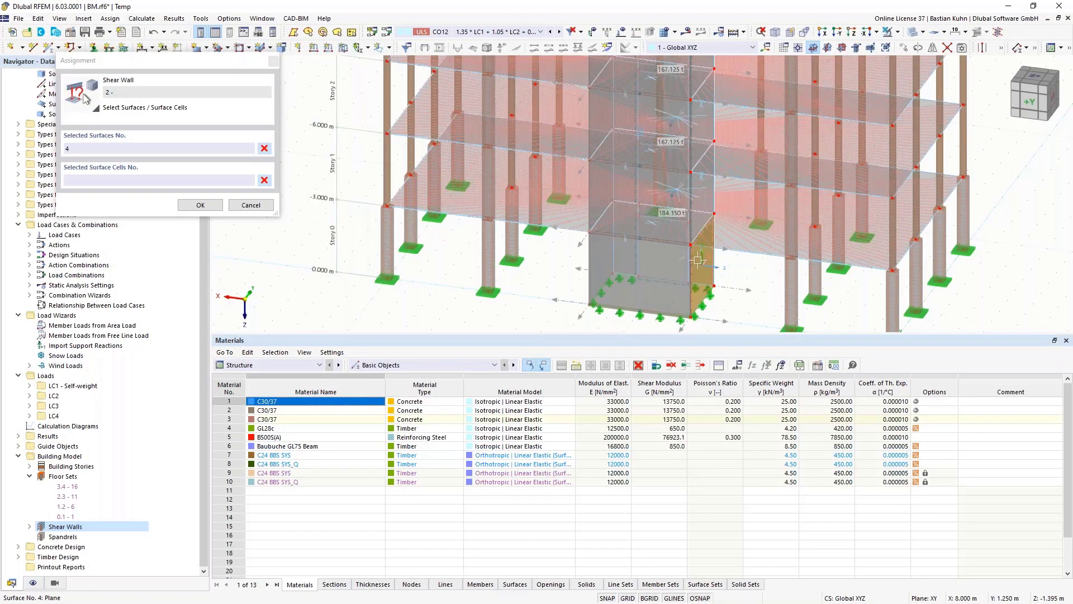
click(696, 185)
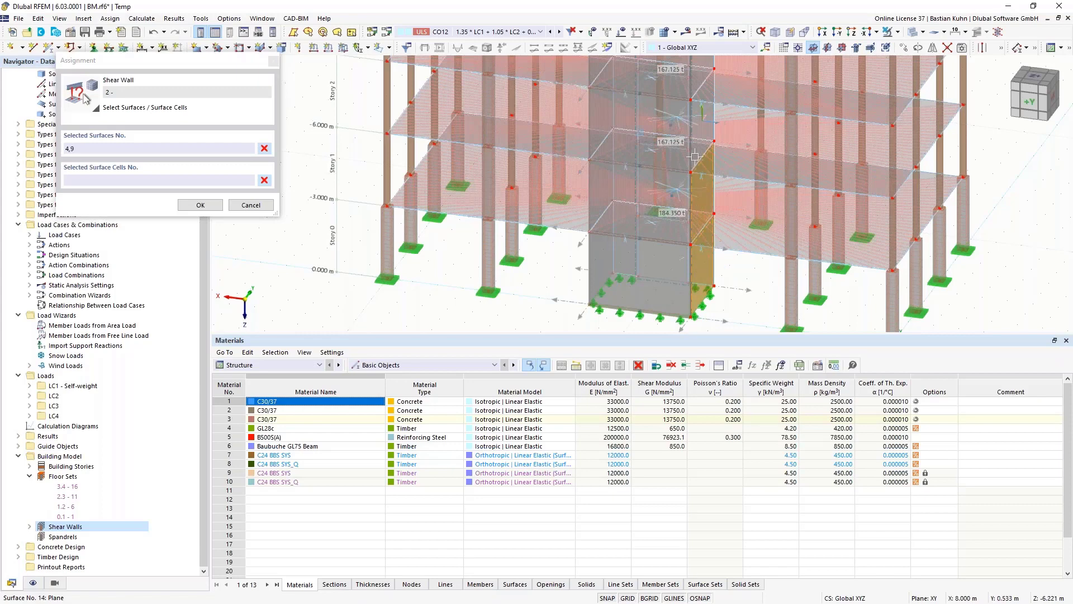
click(699, 131)
middle_drag(703, 114, 693, 192)
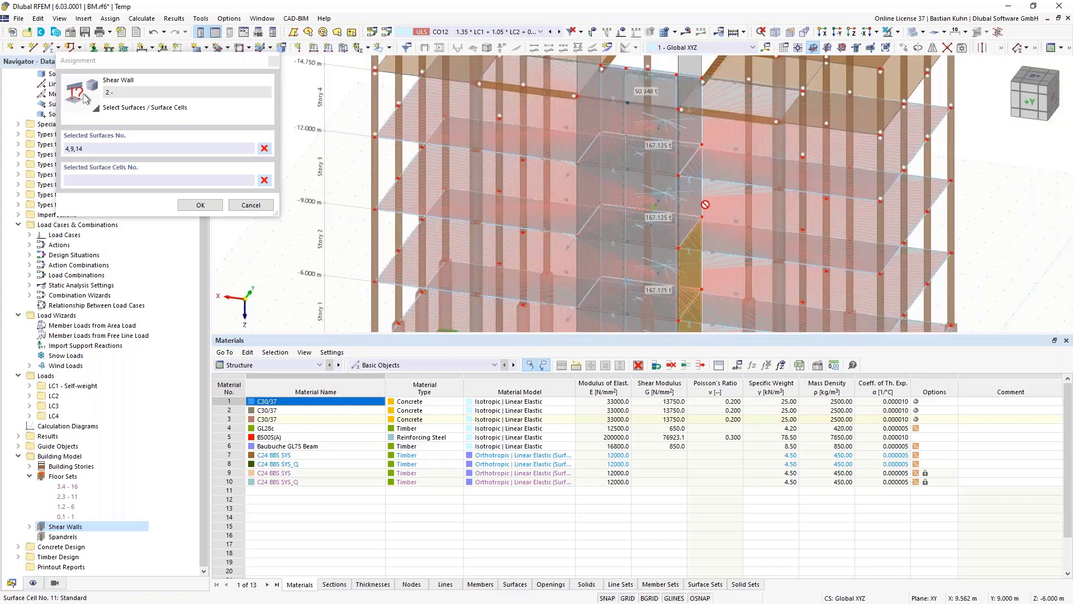
click(693, 193)
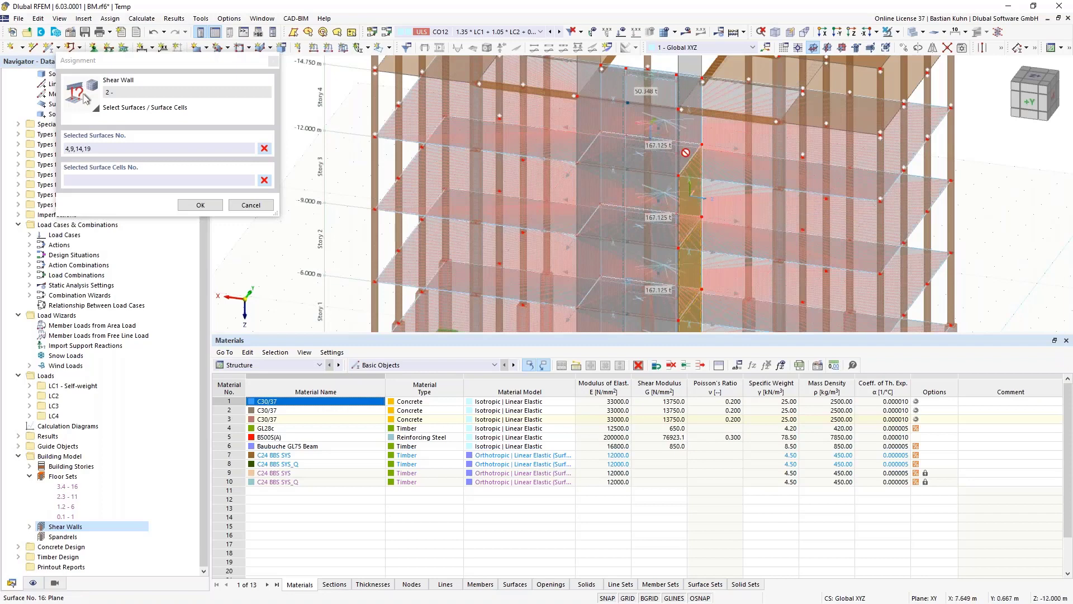
click(685, 148)
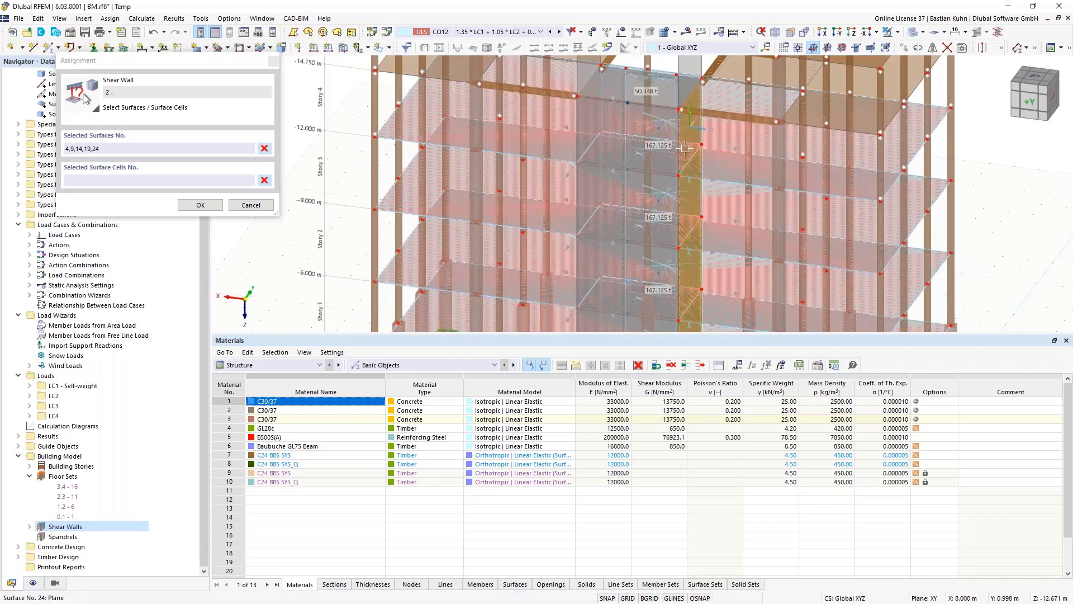
click(689, 92)
scroll(699, 251, down, 2)
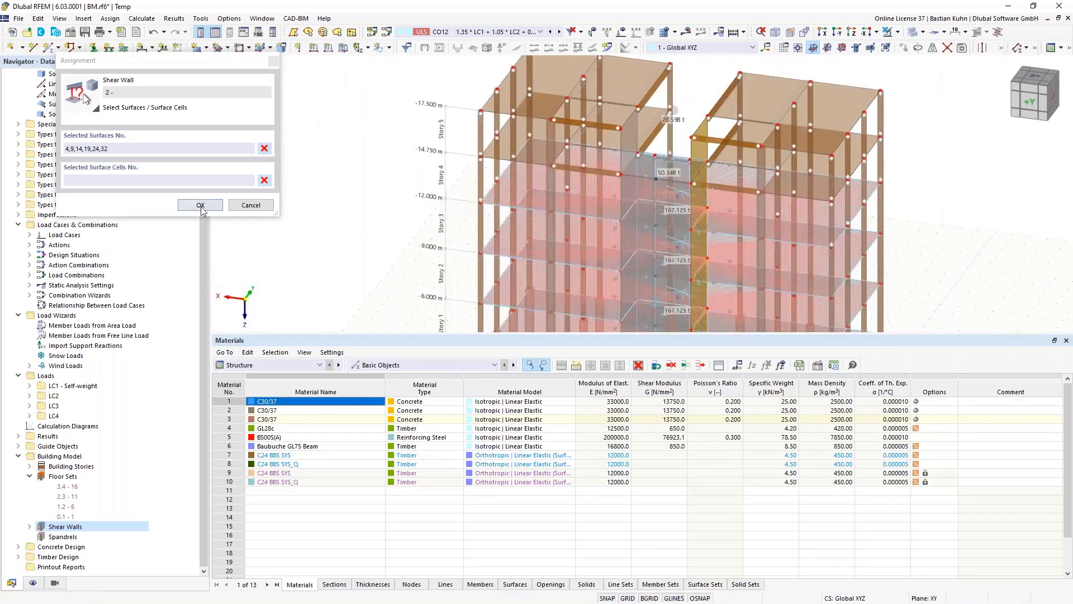
click(200, 204)
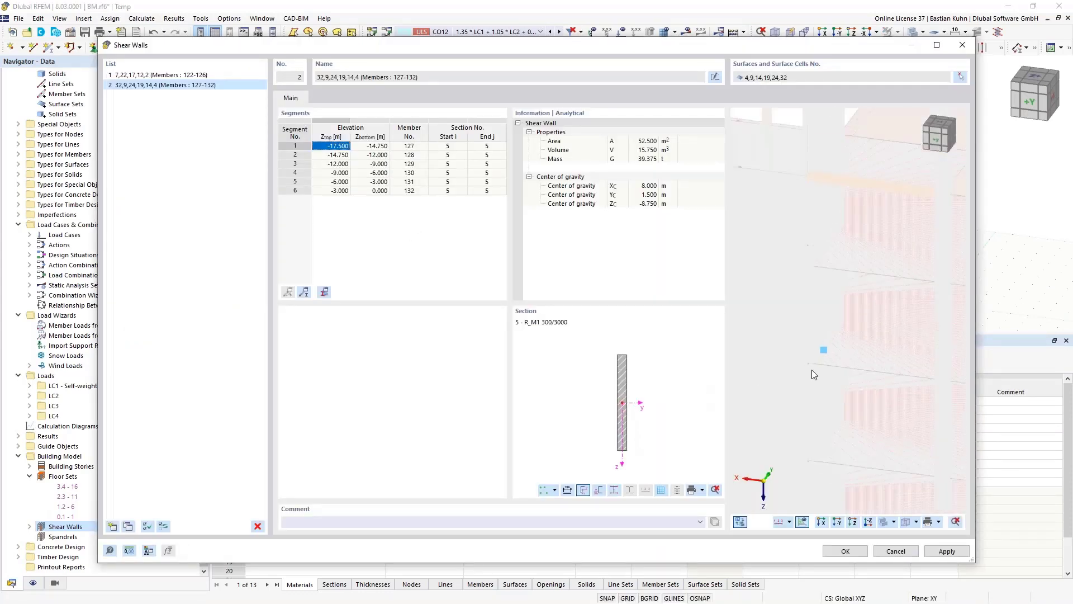
scroll(812, 370, down, 8)
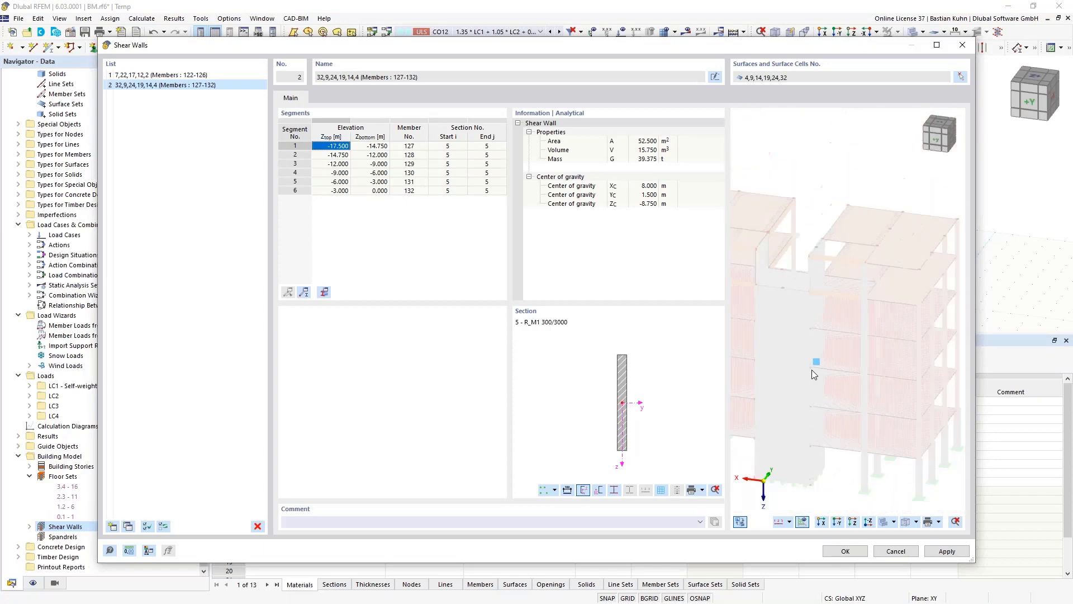
Add shear wall 3 from the opposite core side wall surfaces 3, 8, 13, 18, 23 and 31, and accept all the shear walls
click(114, 528)
click(960, 76)
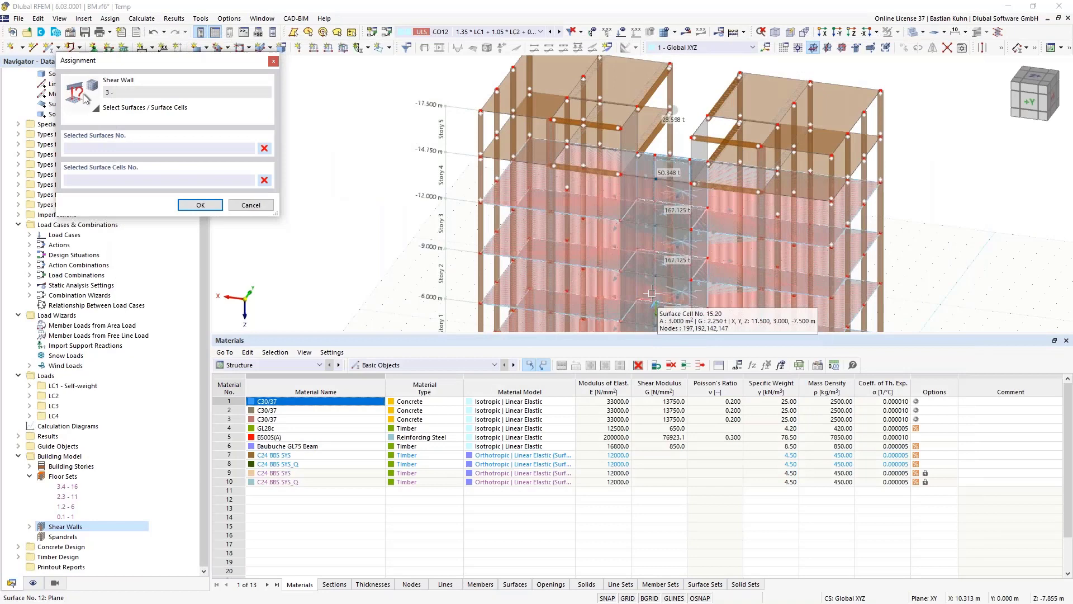
ctrl+middle_drag(652, 292, 651, 289)
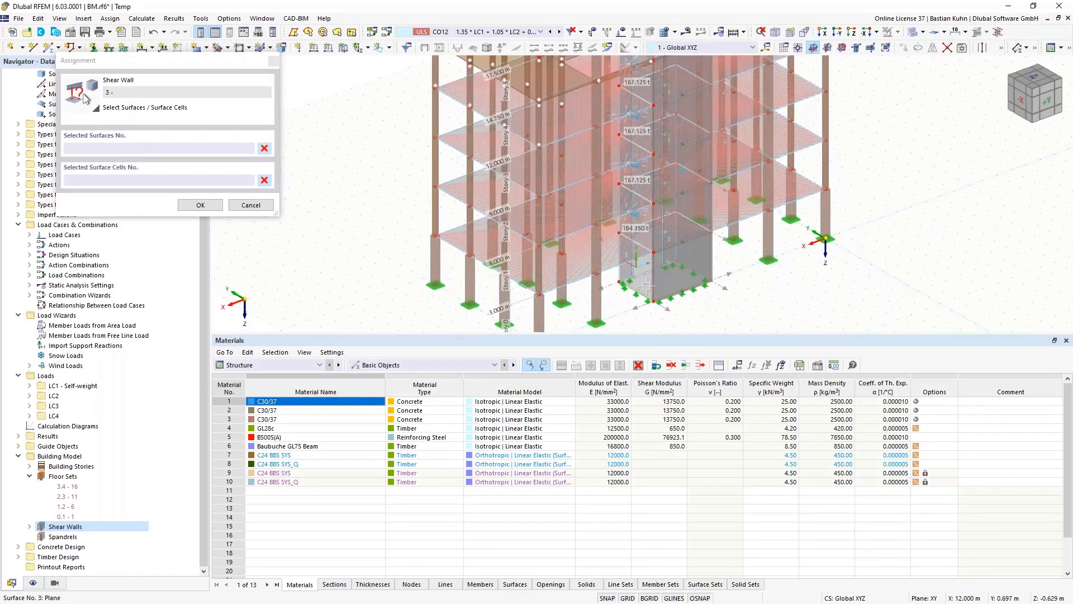
click(636, 268)
click(638, 219)
click(643, 184)
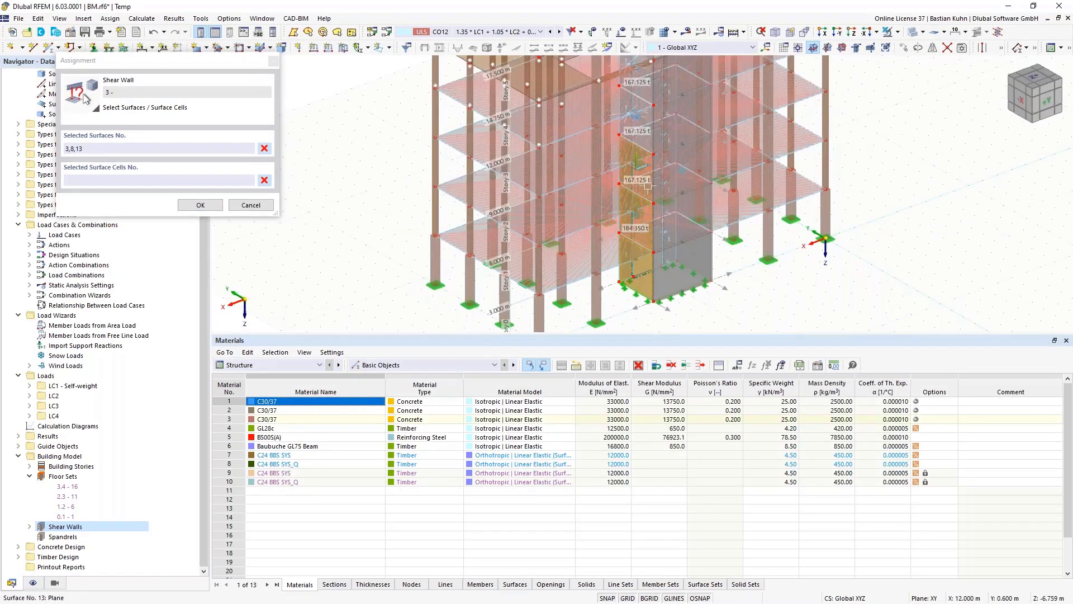
click(641, 143)
middle_drag(650, 156, 665, 293)
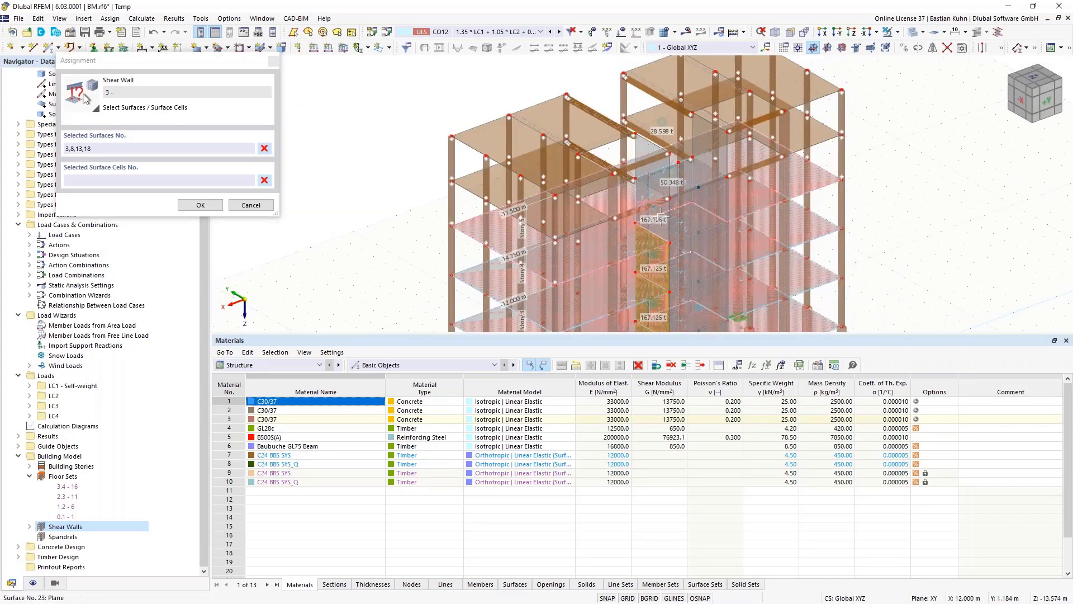
click(659, 218)
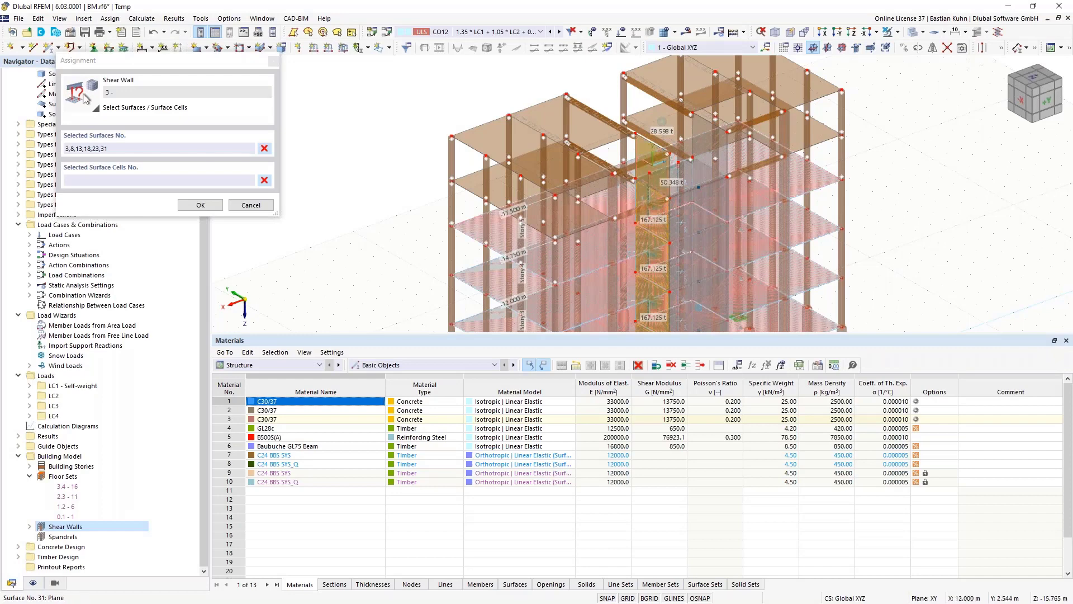
click(200, 205)
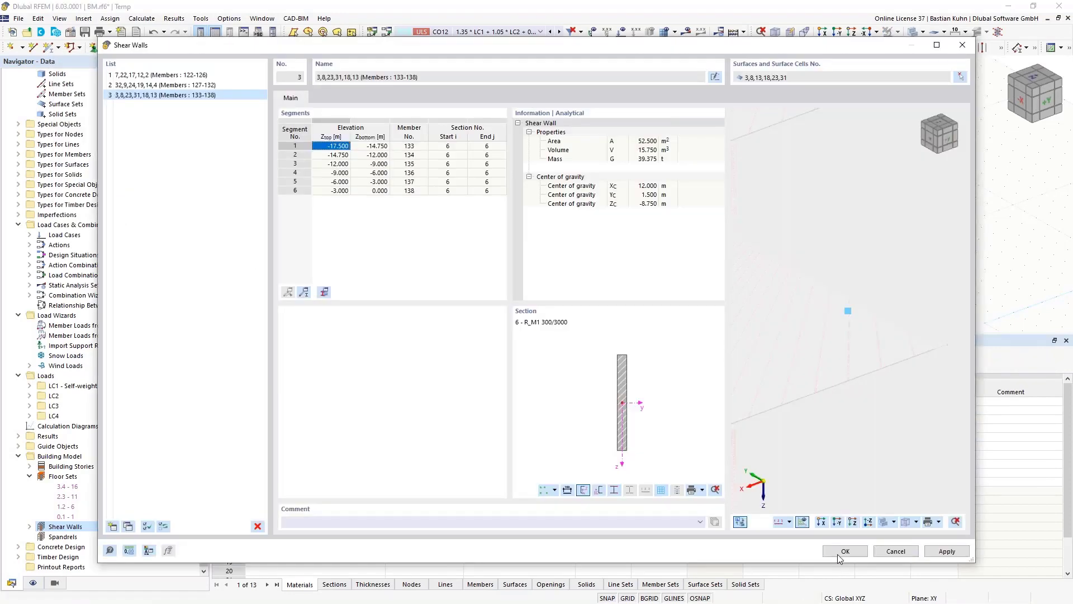
click(838, 555)
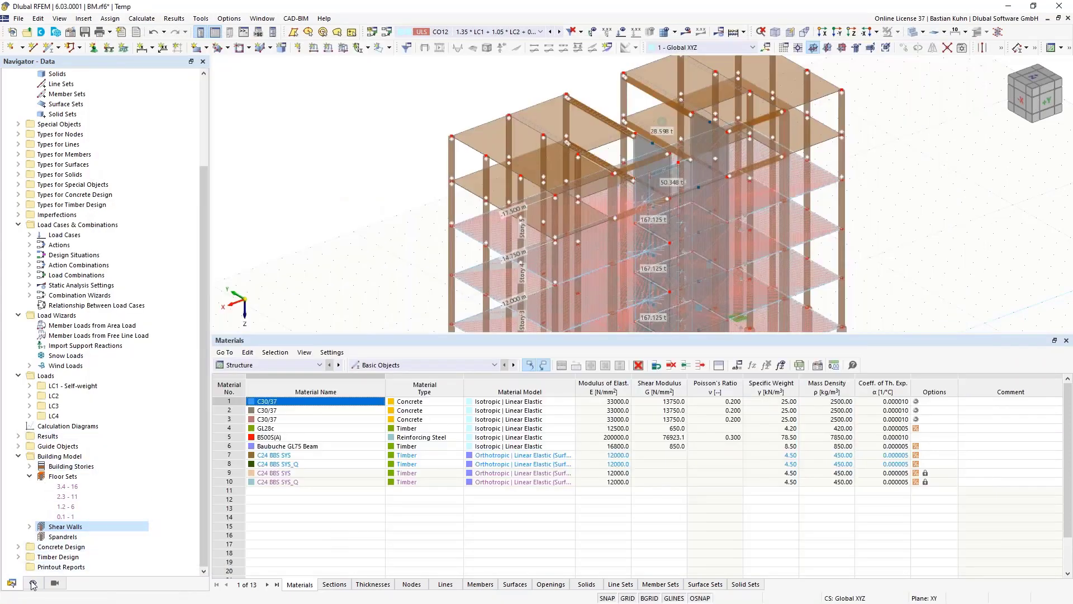
Hide the rigid links in the model display and inspect the result beam at the top of the core wall
click(33, 583)
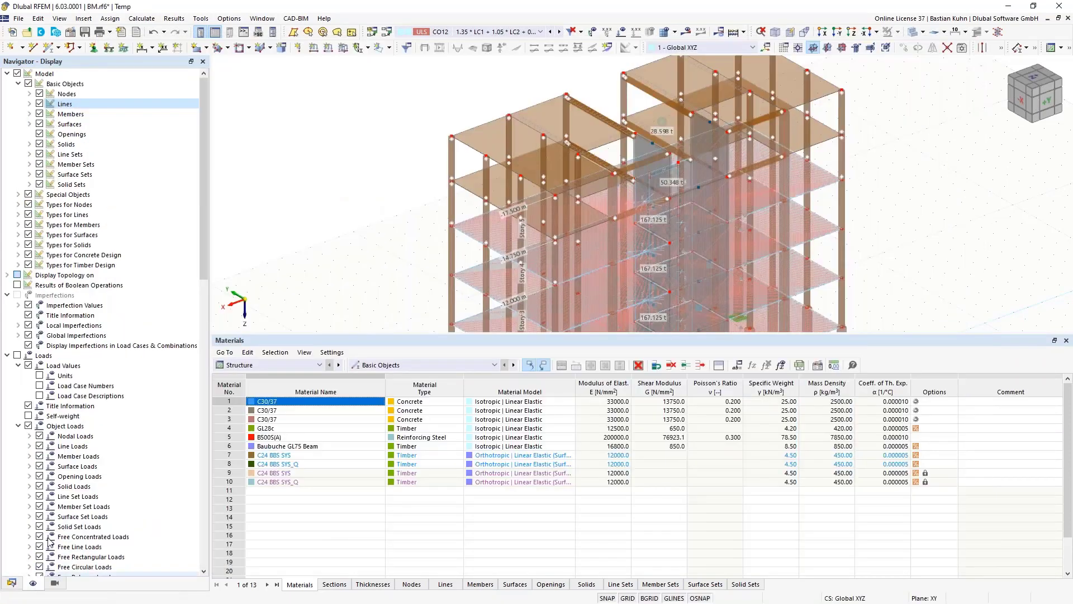
click(19, 194)
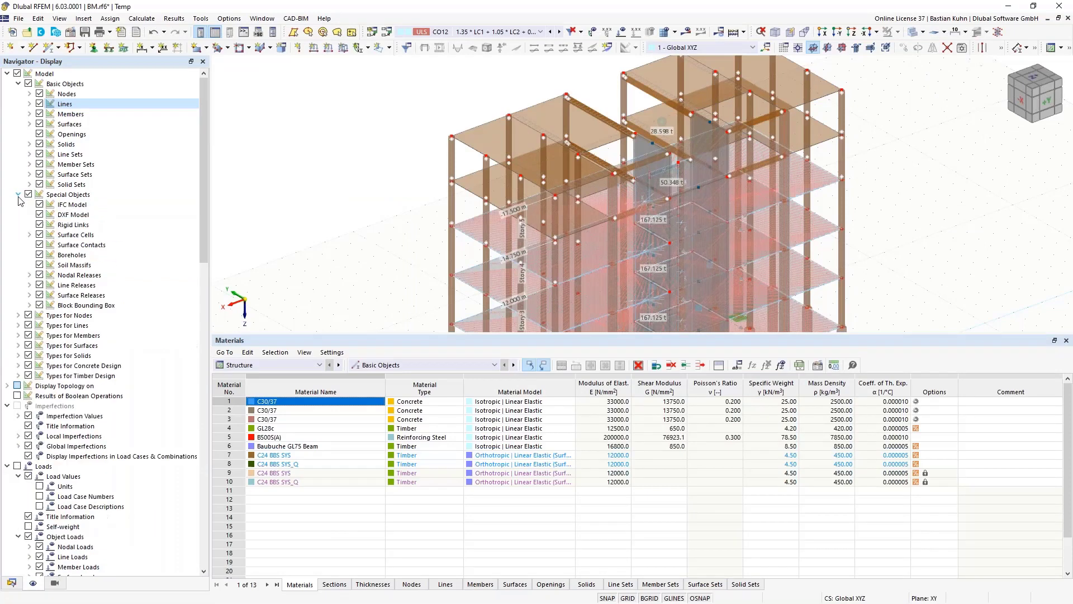
click(39, 225)
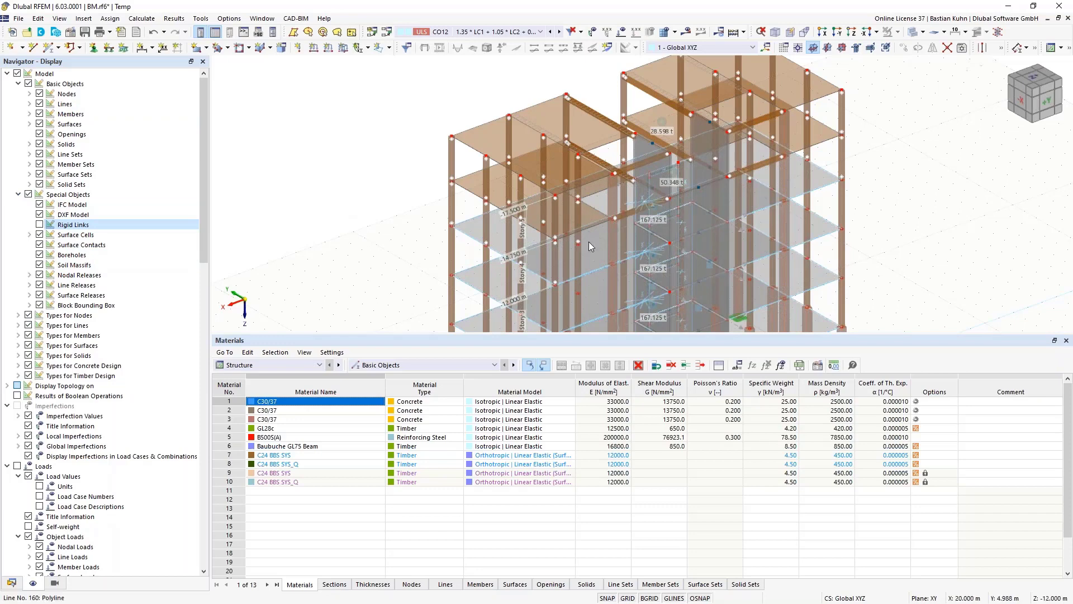
scroll(622, 213, down, 5)
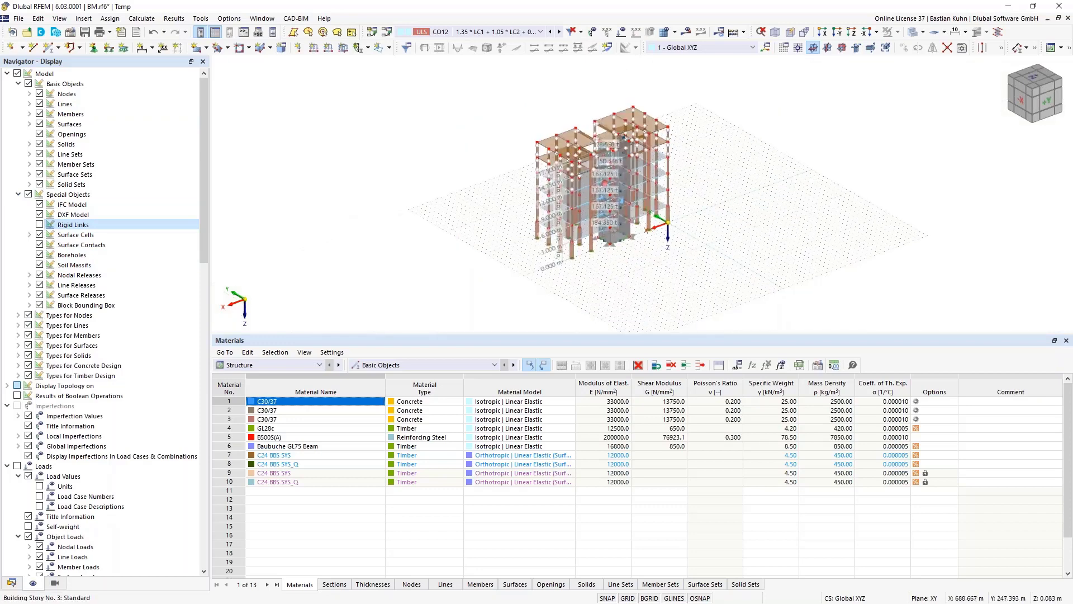
middle_drag(632, 243, 638, 149)
scroll(550, 188, up, 3)
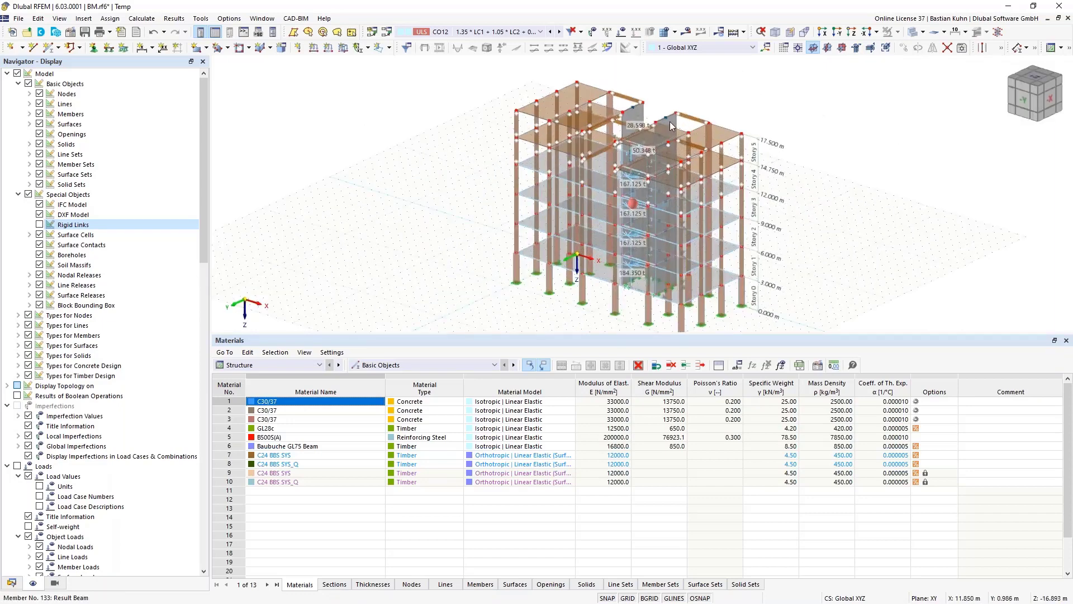
mouse_move(671, 126)
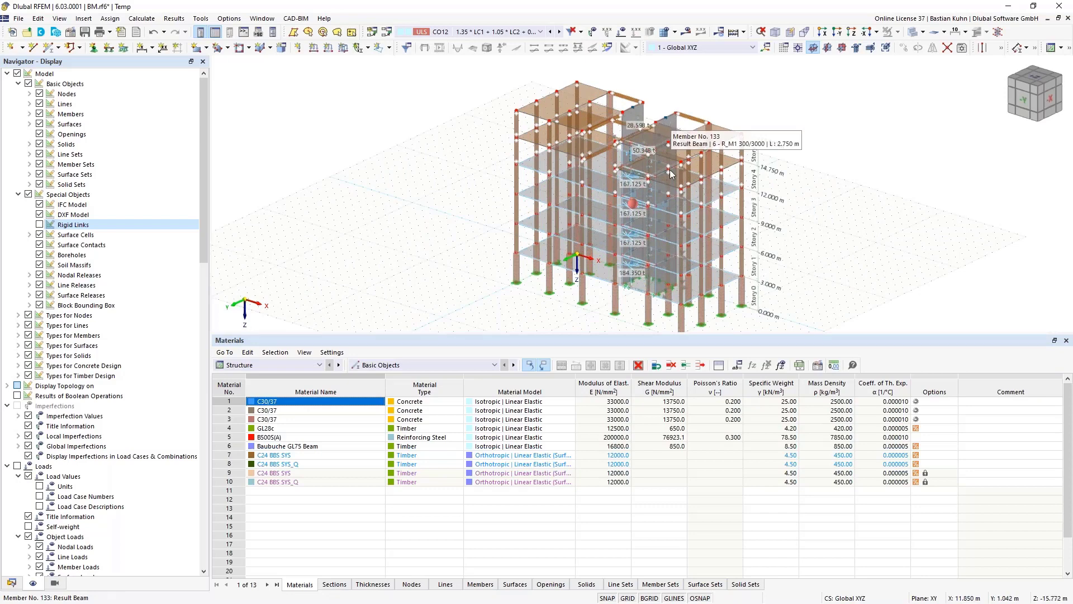
Calculate design situation DS1, ULS (STR/GEO) - Permanent and transient, and view the surface moments mx on the building
click(540, 32)
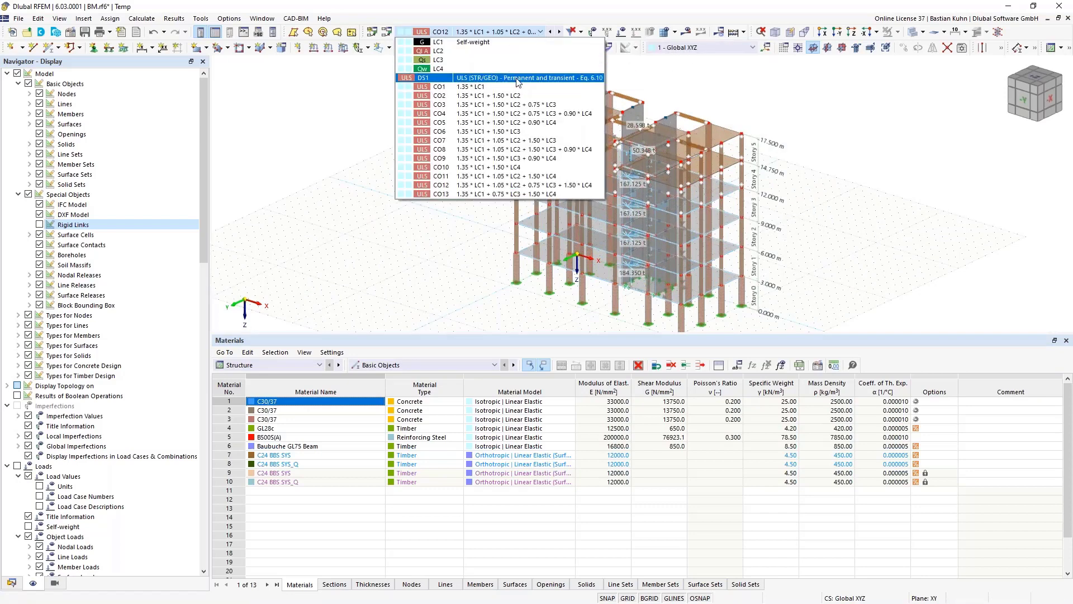
click(517, 79)
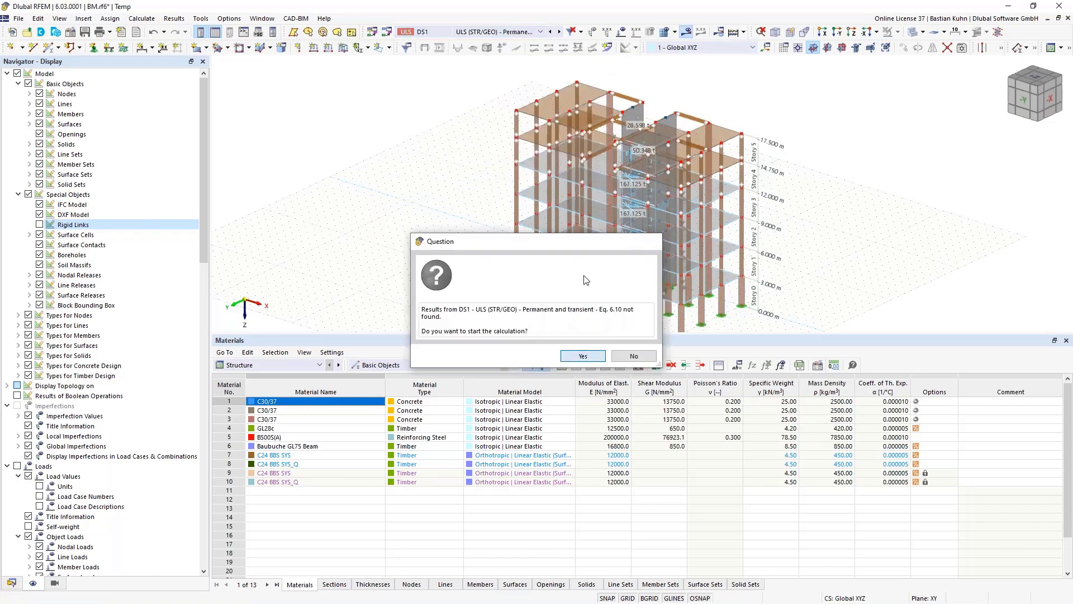
click(596, 357)
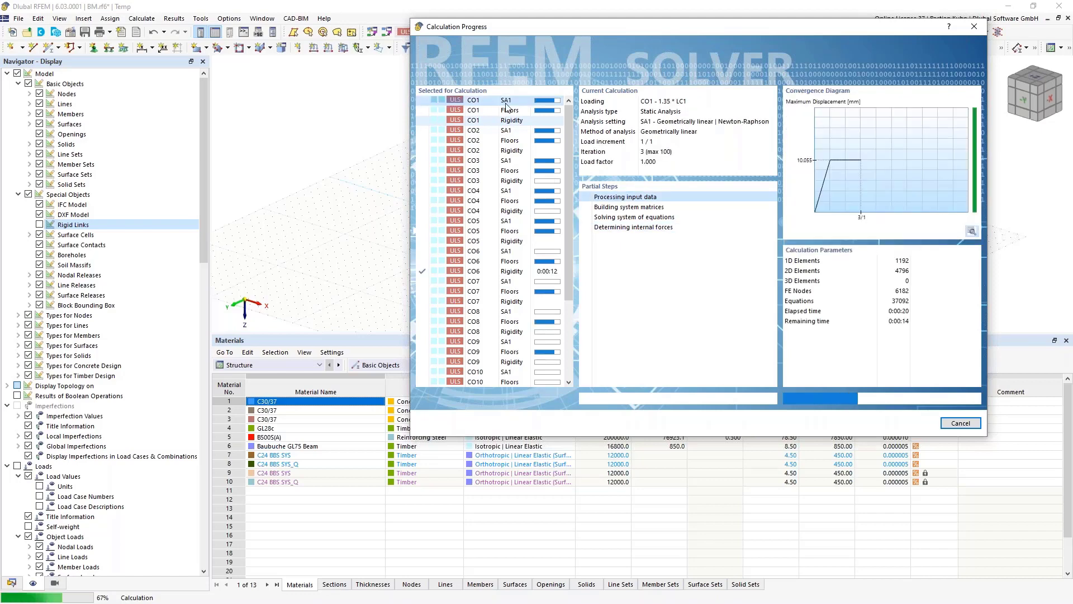
scroll(487, 364, down, 4)
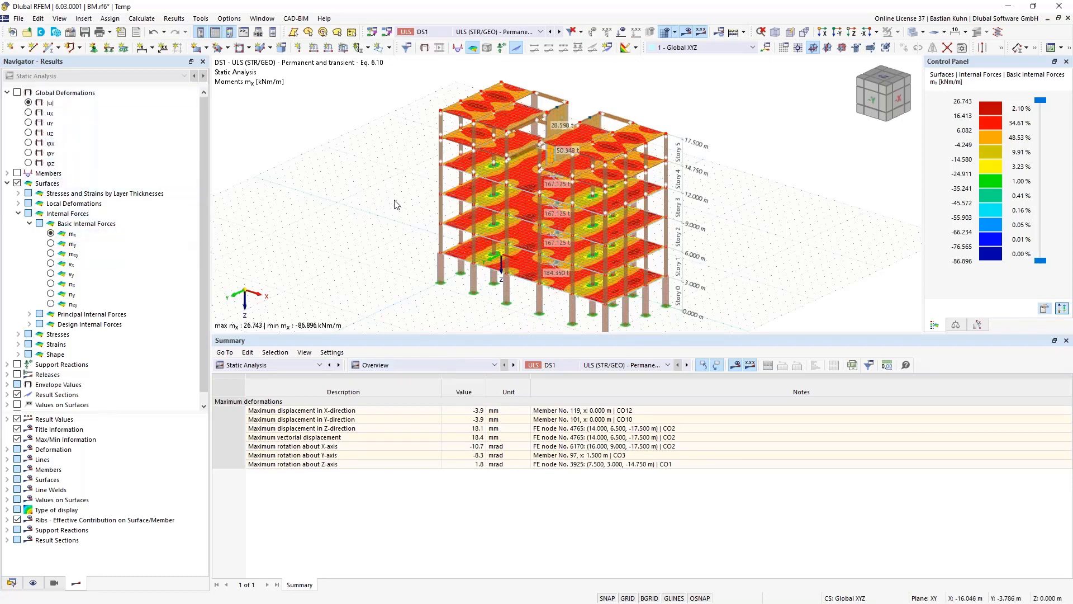
ctrl+middle_drag(394, 192, 442, 195)
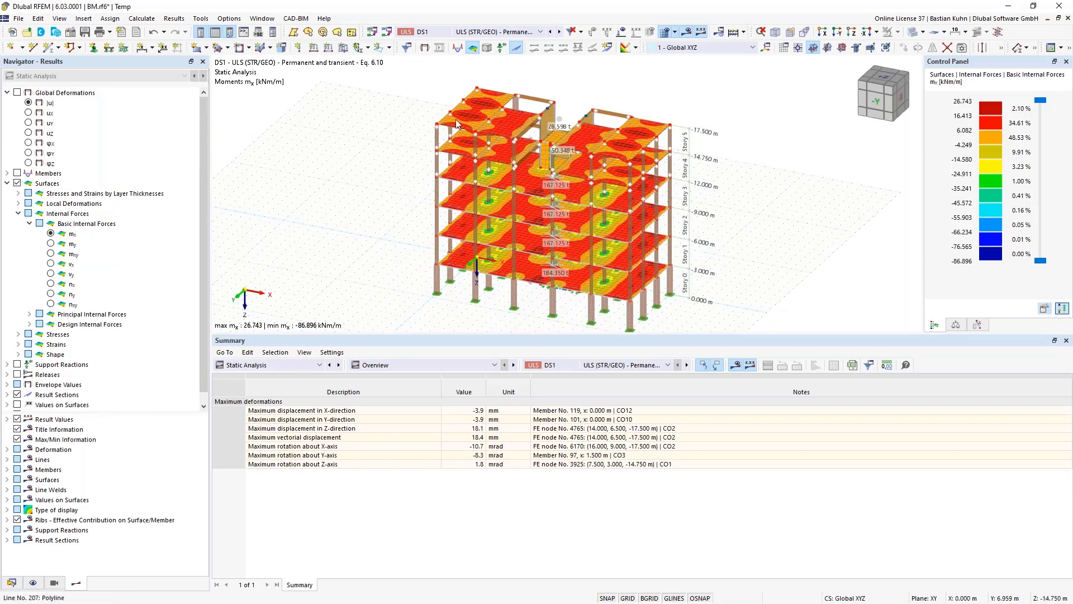
Display the results of load combination CO12 and examine the main model of the building stories analysis around the core
click(503, 32)
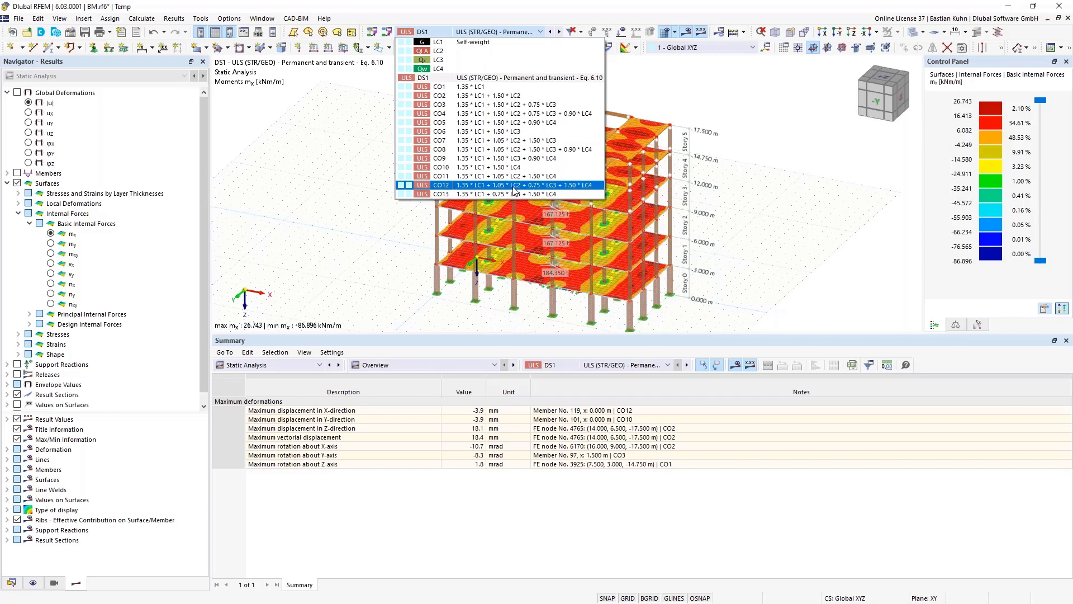
click(499, 85)
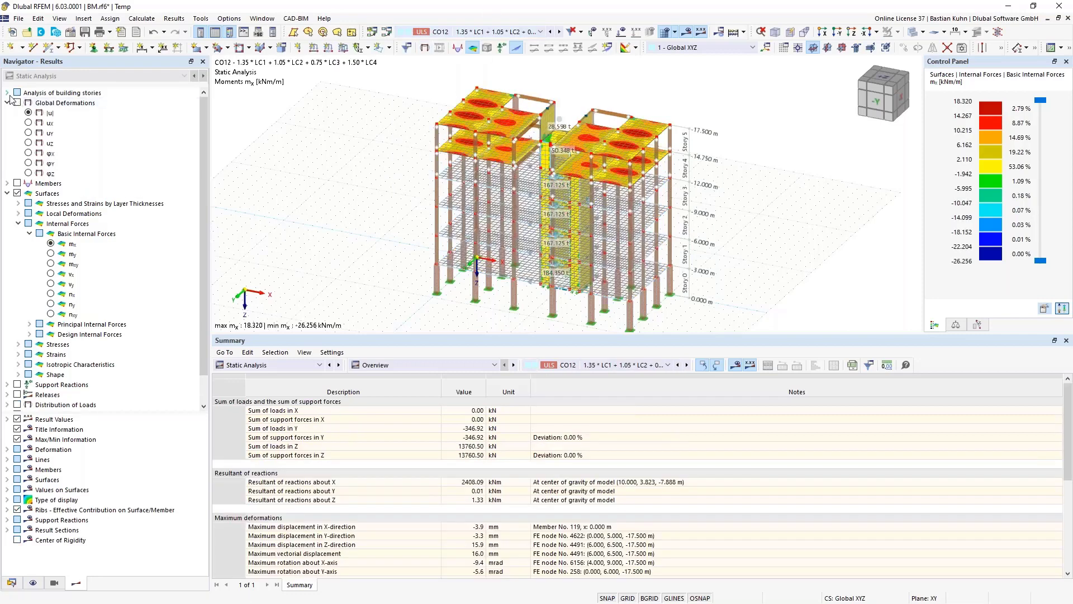
click(7, 92)
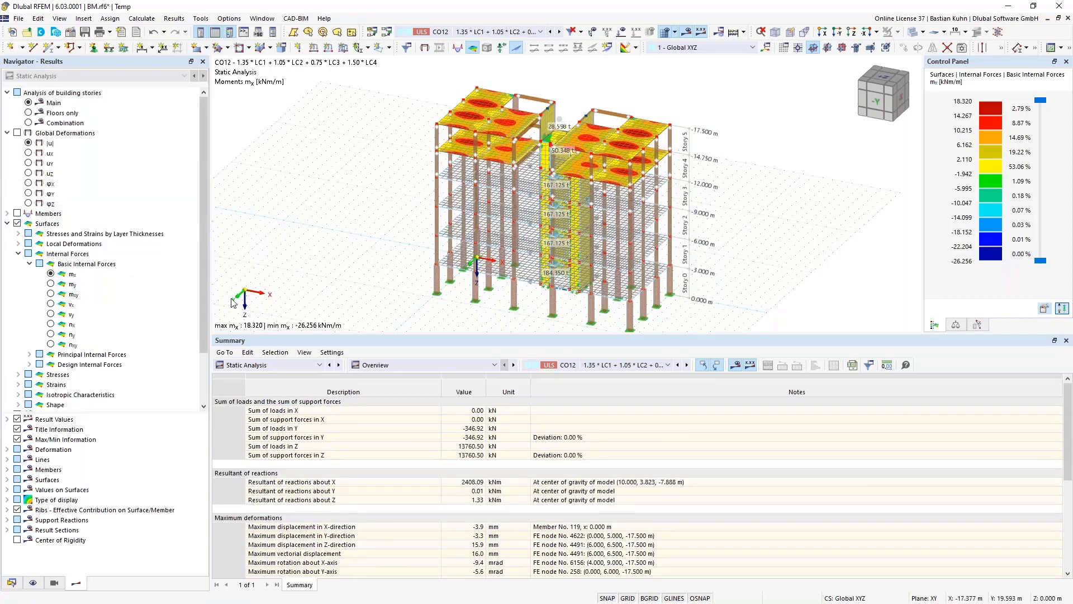
middle_drag(366, 204, 520, 254)
scroll(519, 255, up, 2)
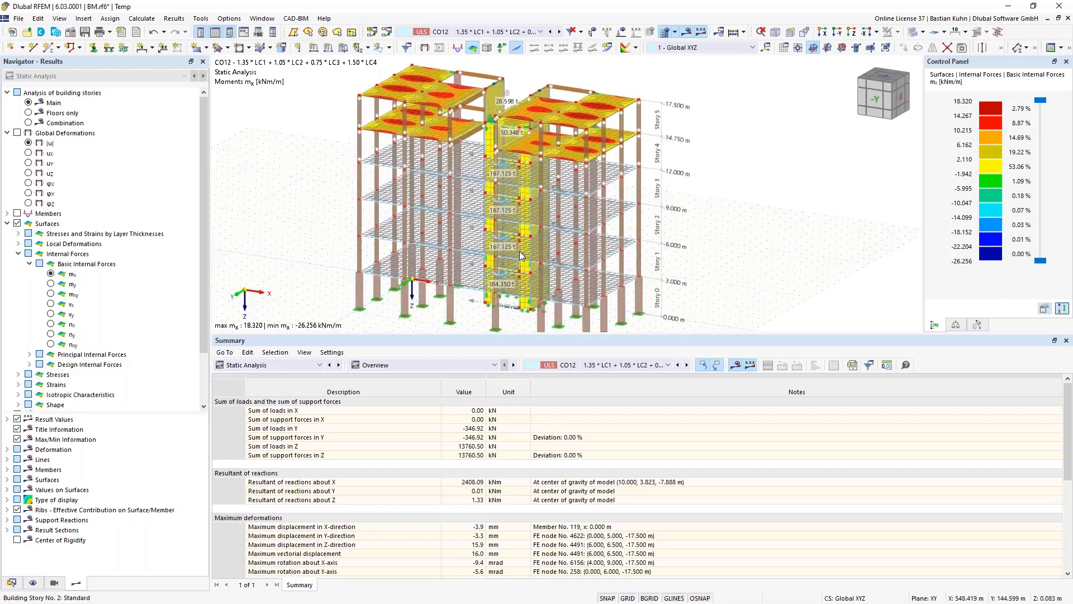
scroll(519, 251, up, 1)
scroll(519, 250, up, 1)
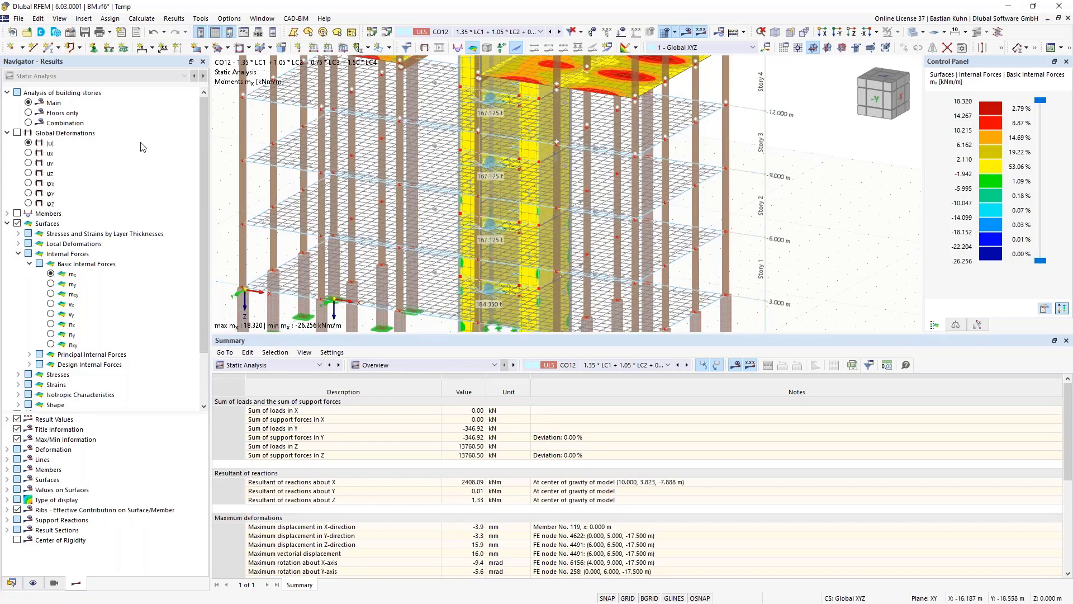
Show the floors-only results of the building stories analysis and examine the moments mx in the concrete slabs
click(29, 113)
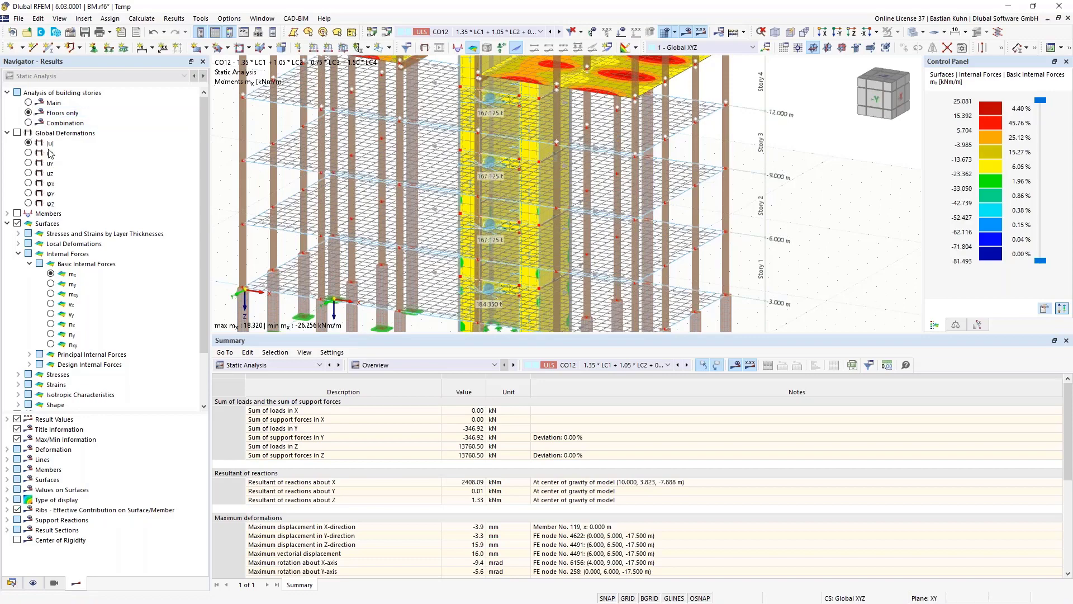
scroll(441, 200, down, 3)
ctrl+middle_drag(441, 201, 532, 216)
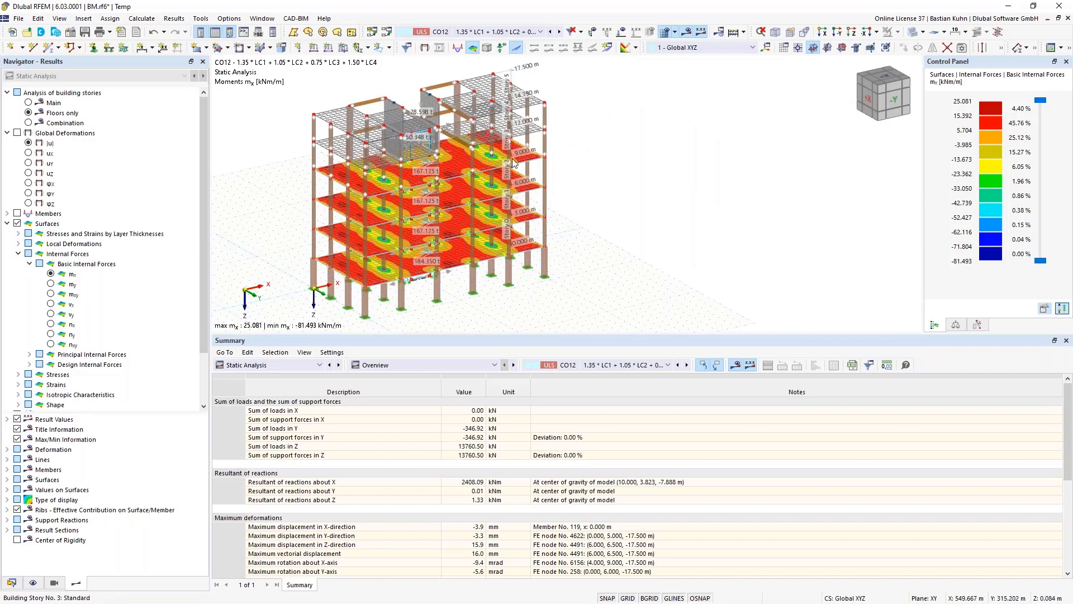
scroll(499, 159, up, 5)
scroll(602, 134, up, 4)
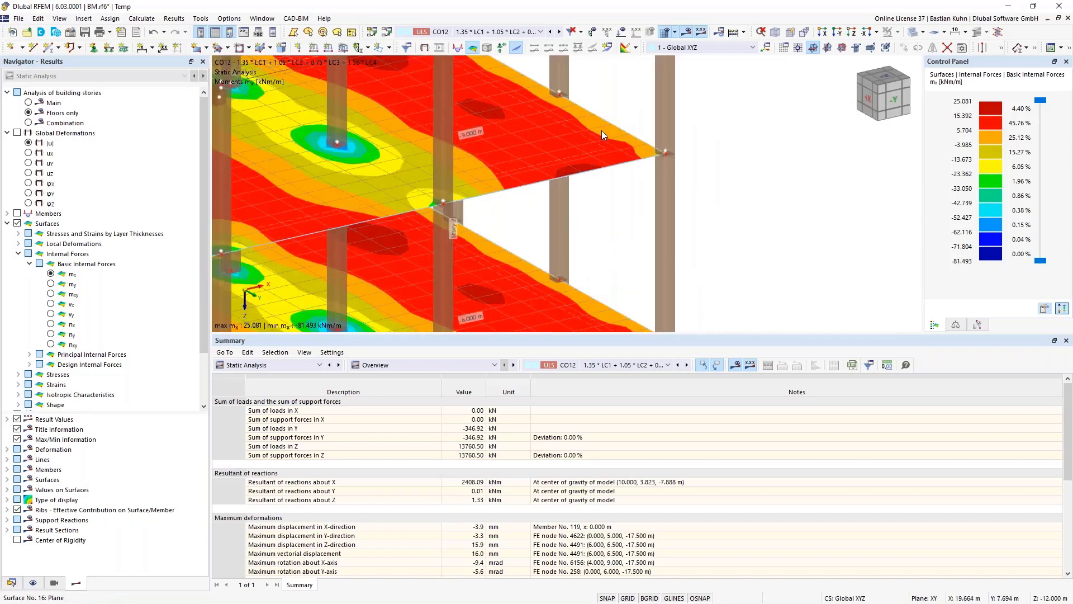
Check the properties of floor slab surface 16, including its stiffness type, and close them without changes
double_click(592, 141)
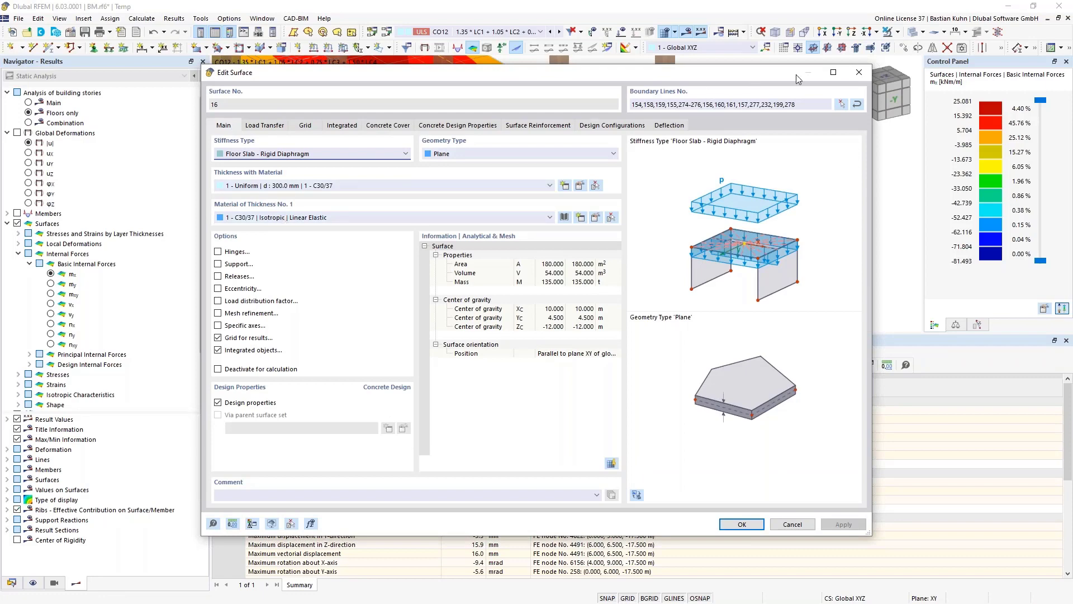
click(860, 72)
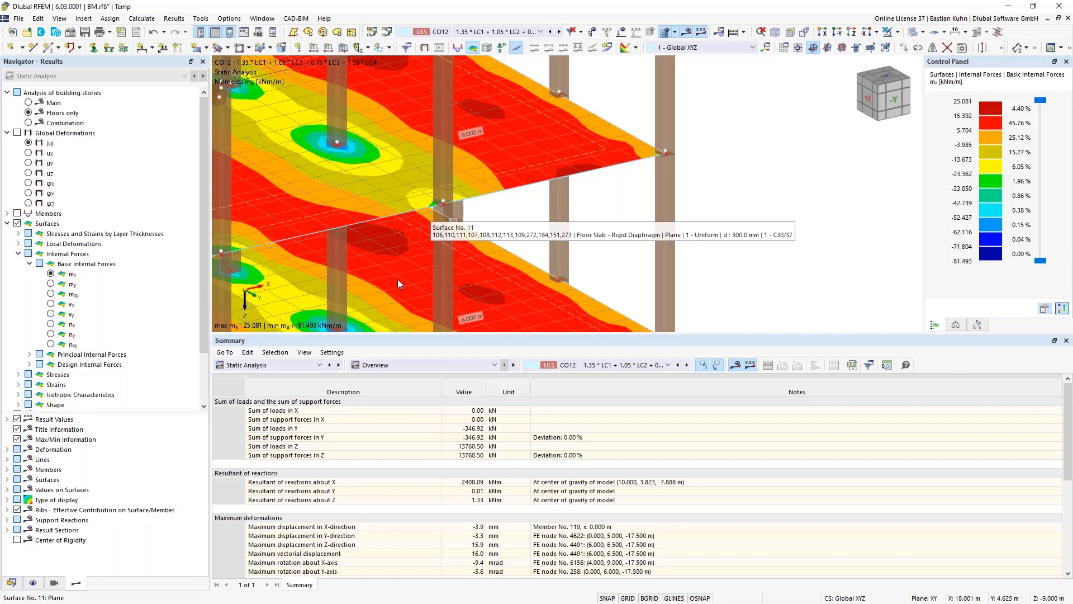
scroll(398, 280, down, 5)
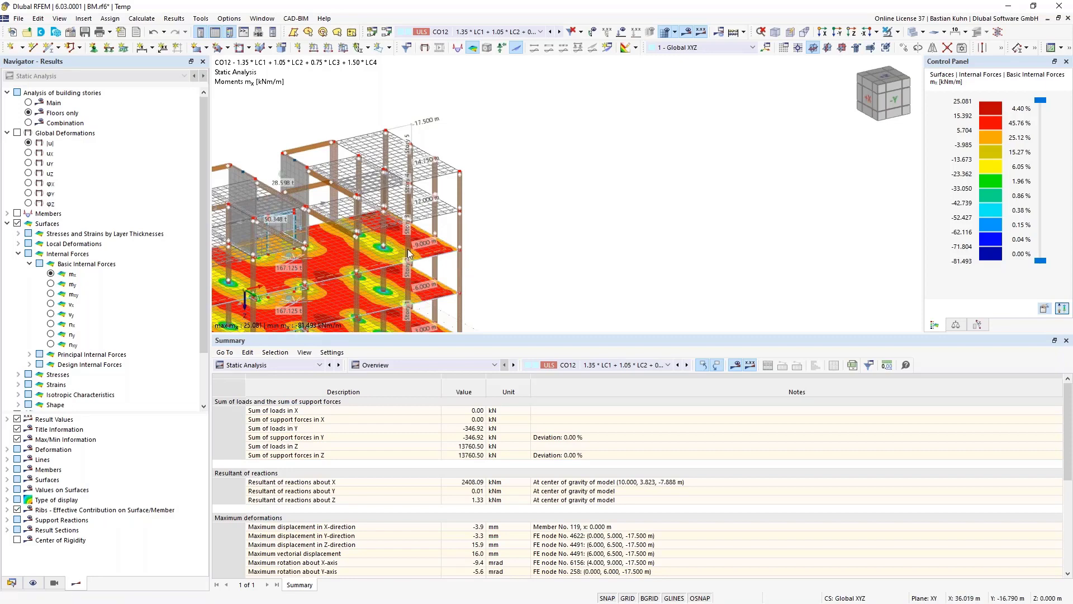
Show the combined main and floor results of the building stories analysis on the whole building
click(28, 123)
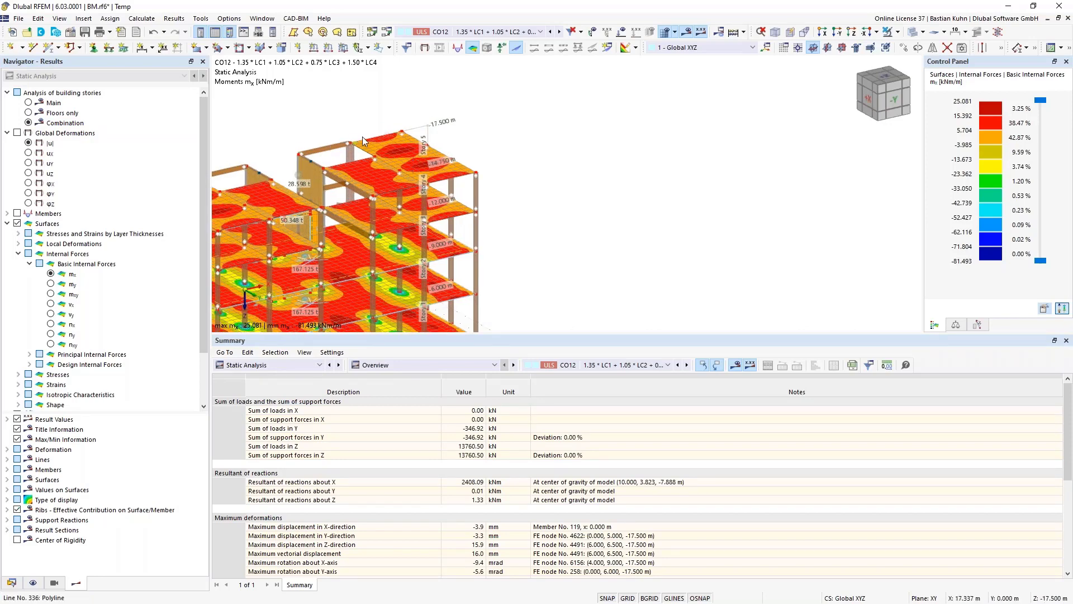
scroll(362, 137, down, 4)
ctrl+middle_drag(361, 137, 372, 153)
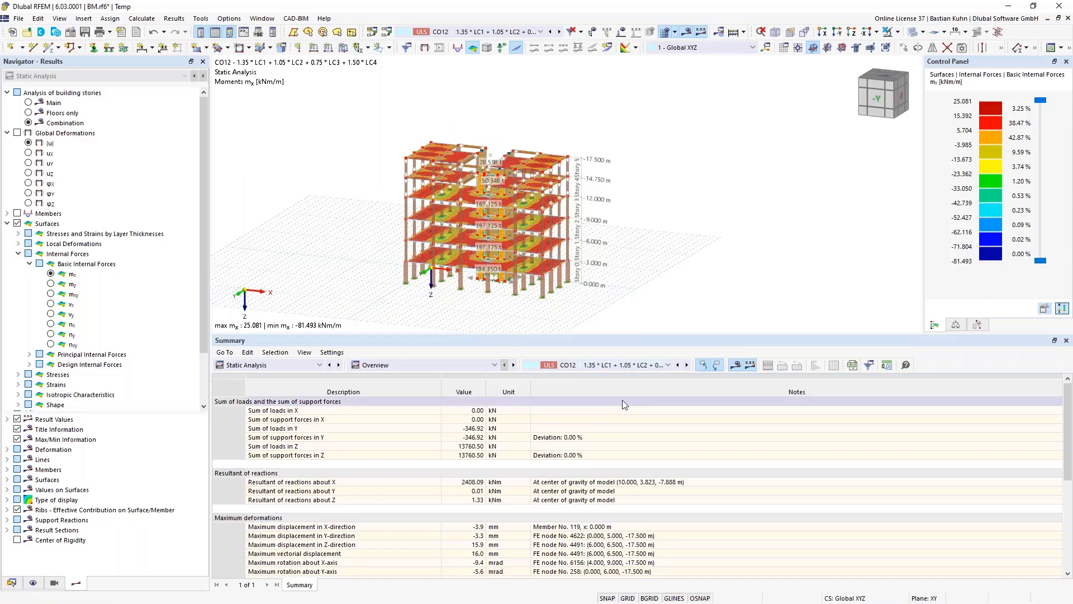
Show the results by stories and highlight the FY story forces and the uY displacements in the interstory drifts
click(477, 365)
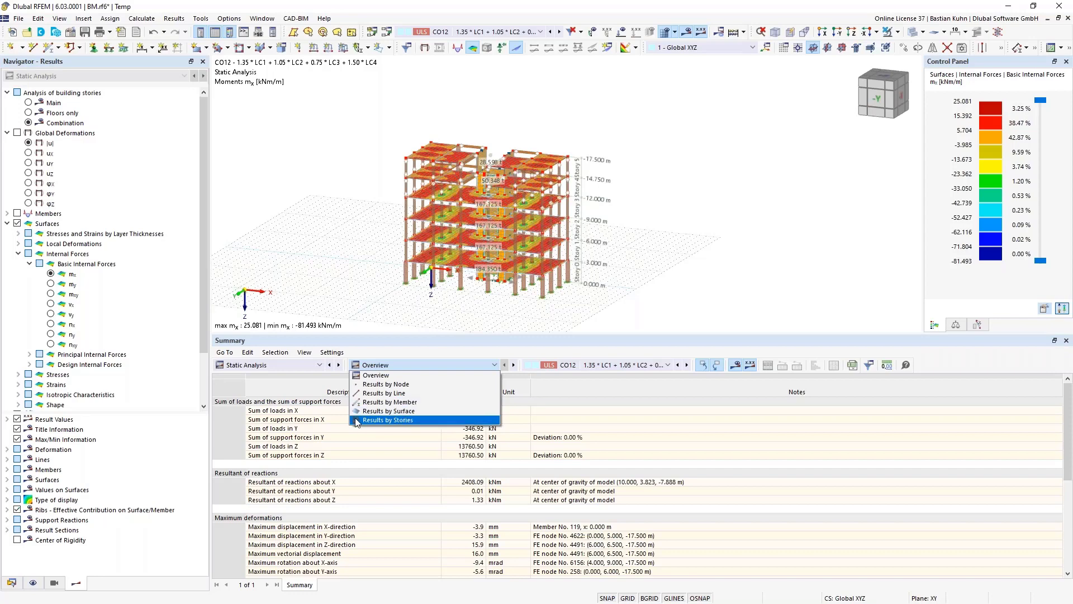
click(383, 420)
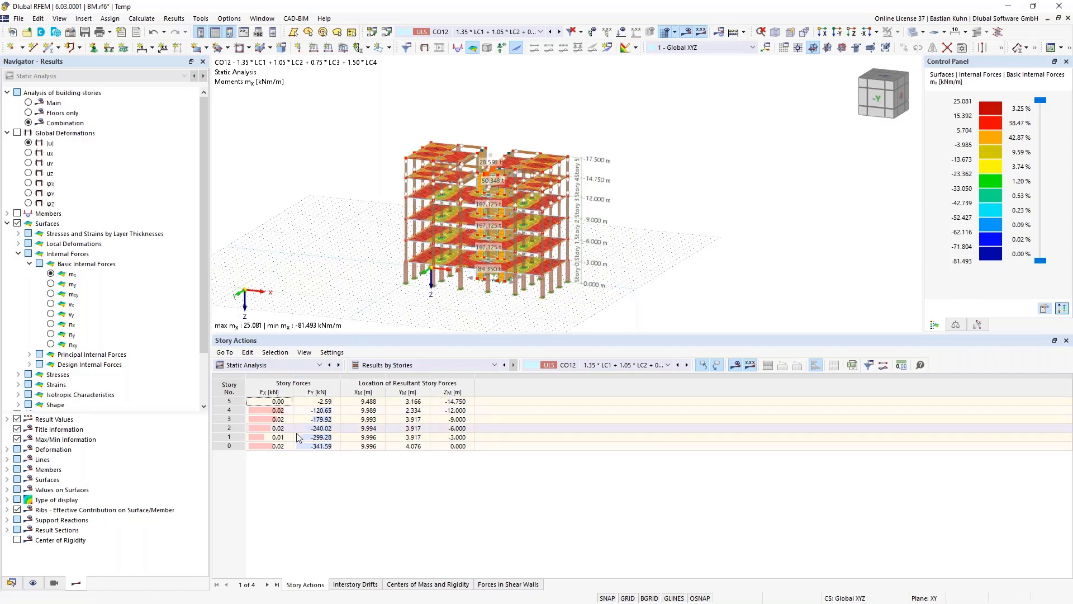
drag(317, 445, 305, 403)
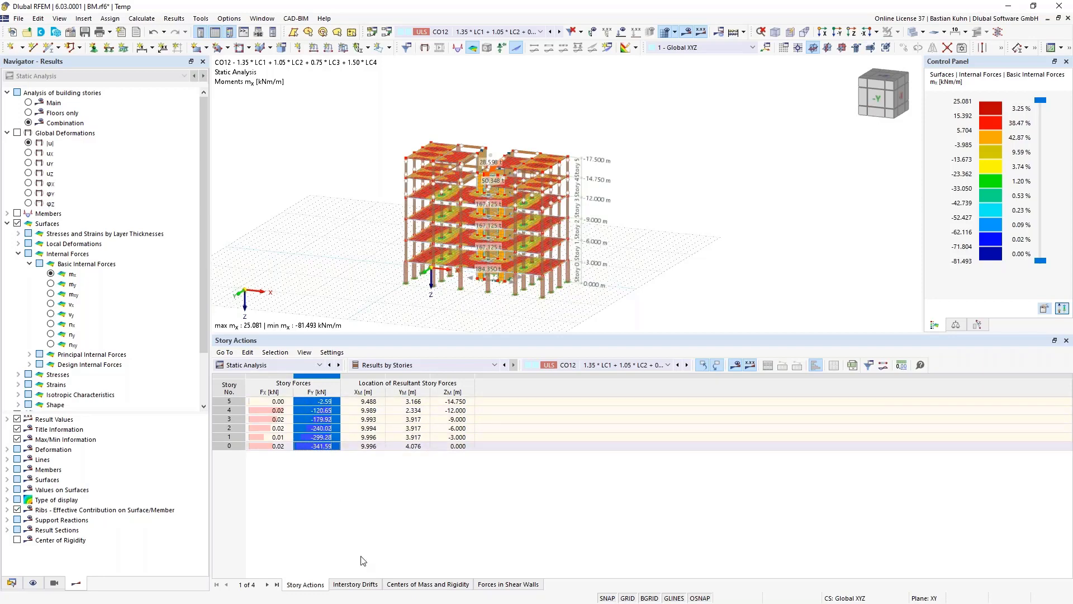
click(362, 586)
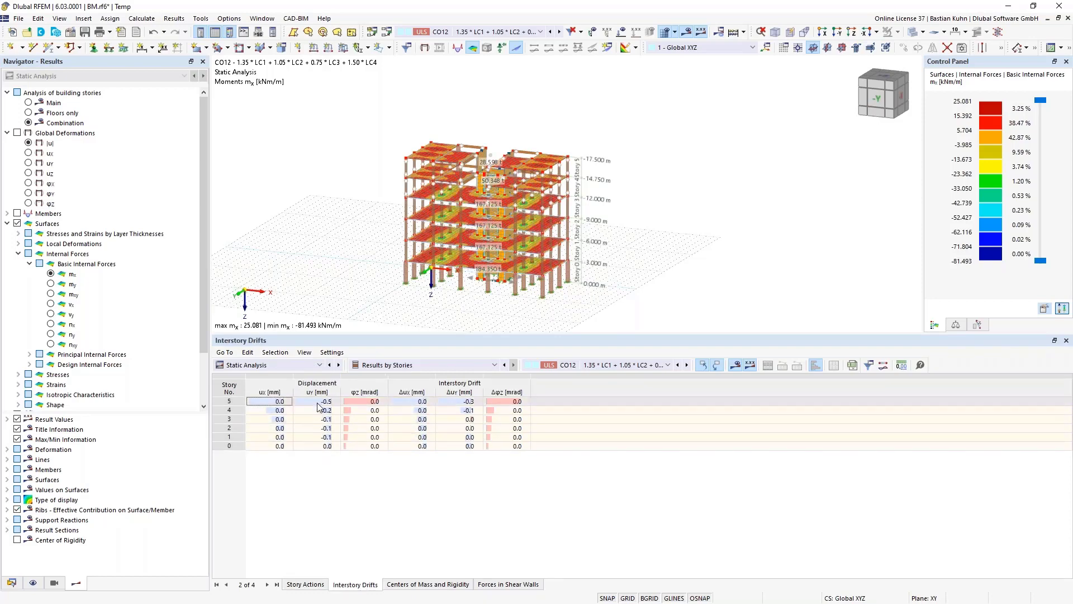
click(331, 390)
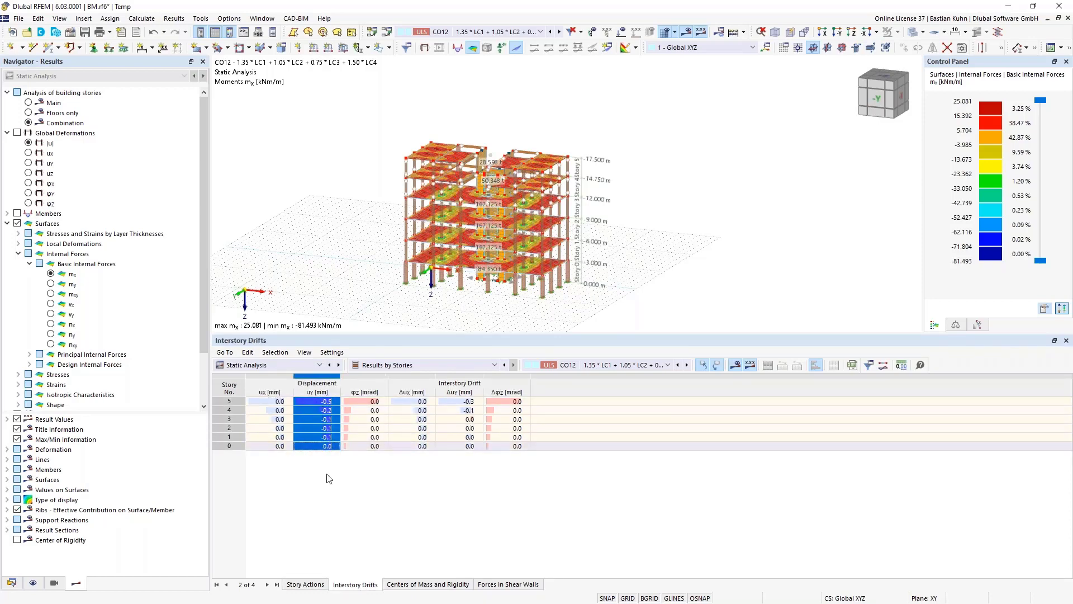
Show the centers of mass and rigidity and highlight the mass center coordinates of all stories
click(427, 585)
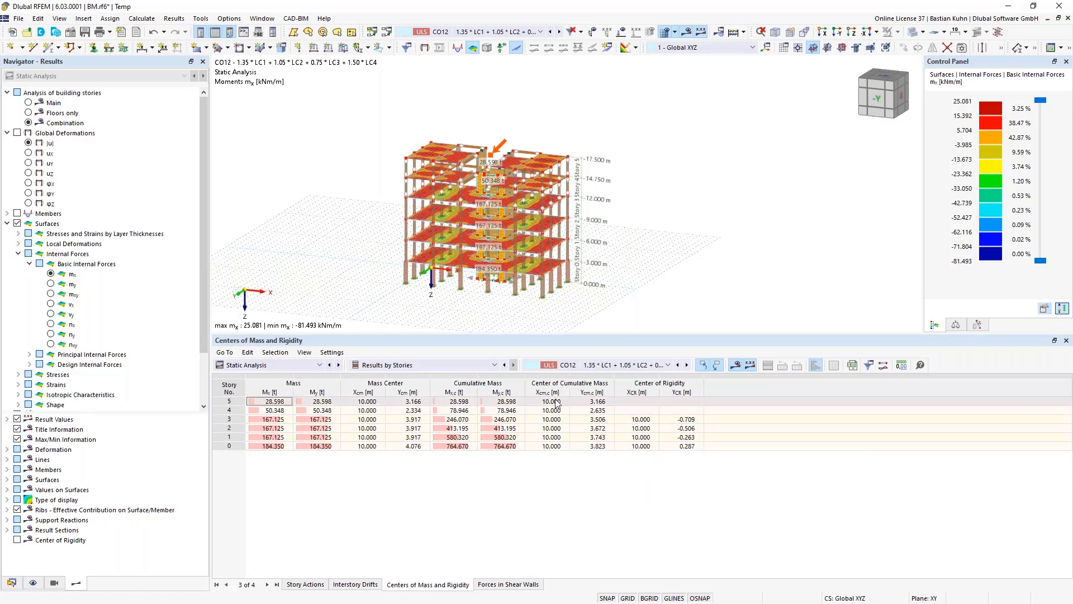
drag(364, 402, 413, 451)
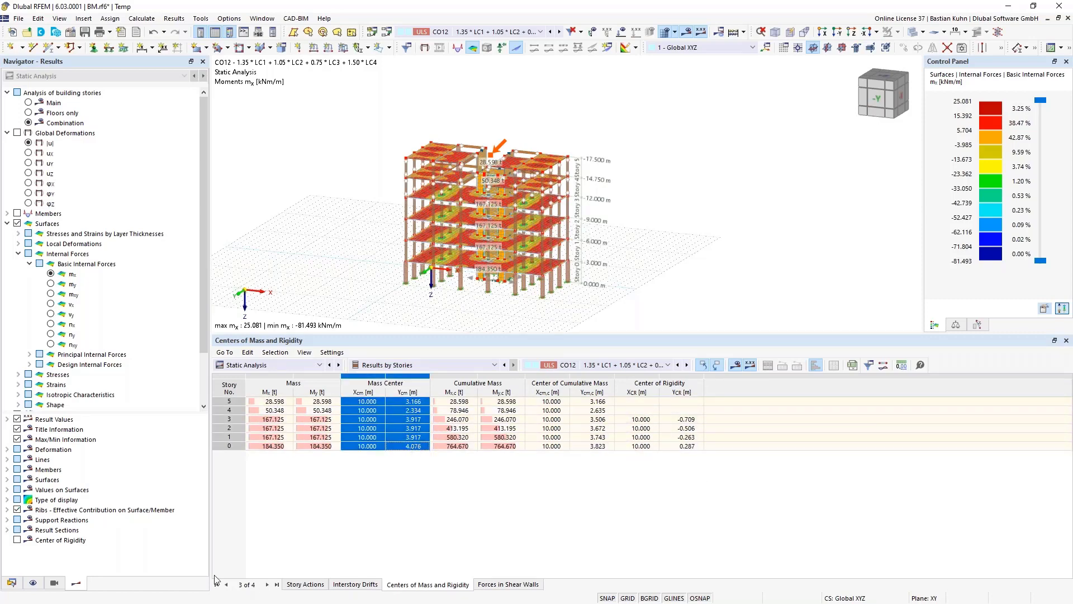
click(32, 583)
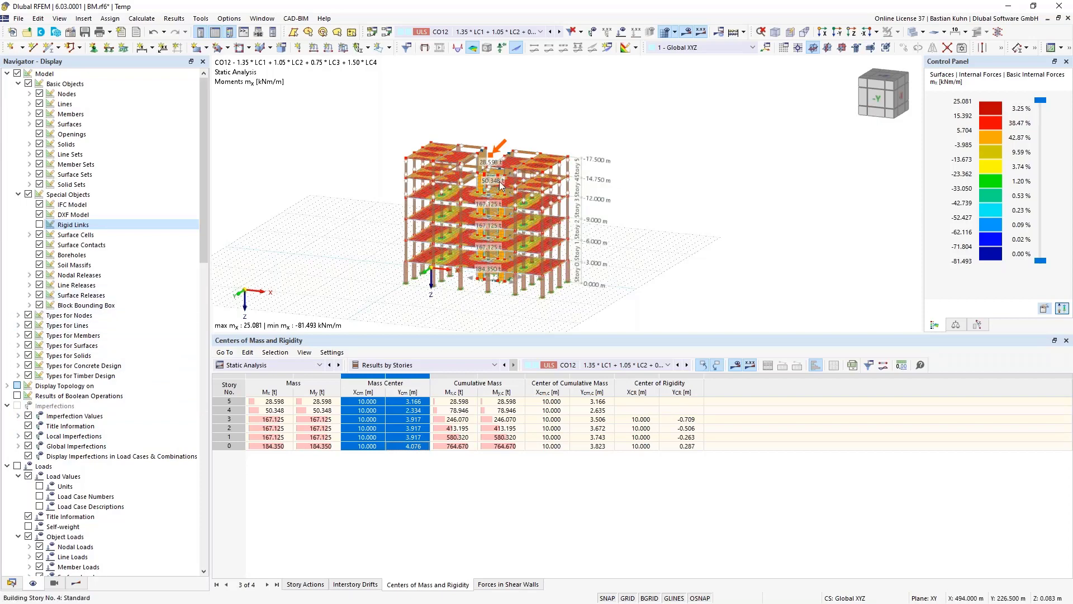
scroll(500, 180, up, 6)
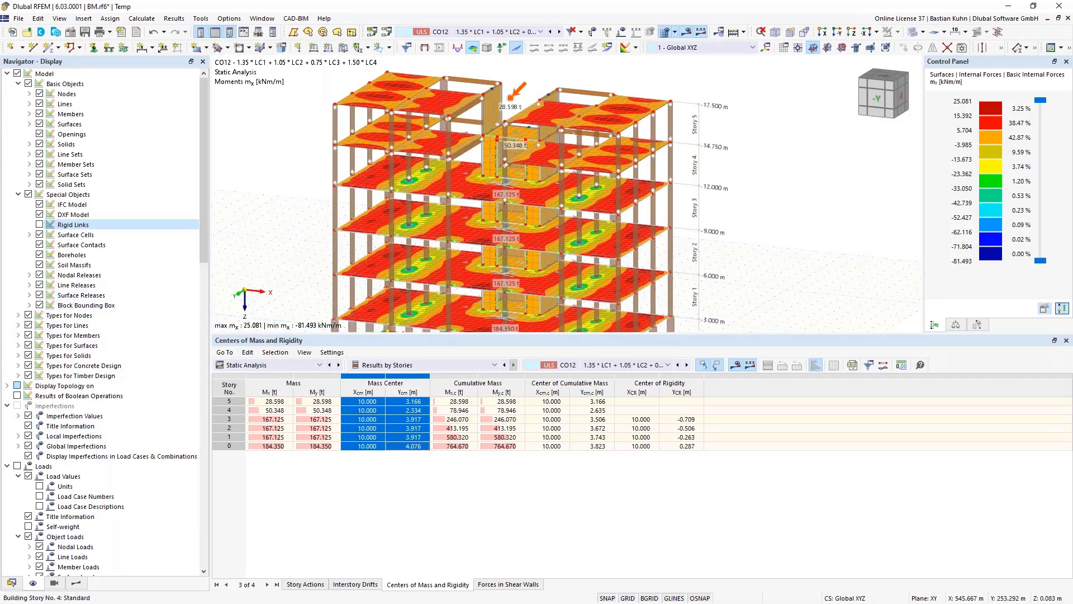
Hide the surface results on the model and select the X-coordinate of the center of rigidity for story 2
click(76, 583)
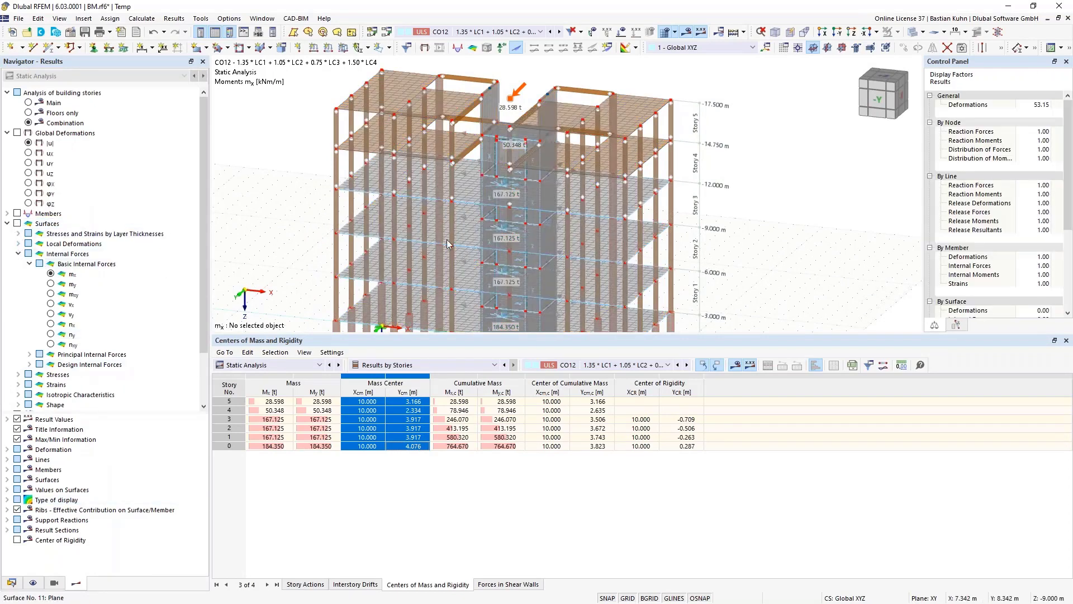
middle_drag(447, 244, 559, 215)
click(639, 428)
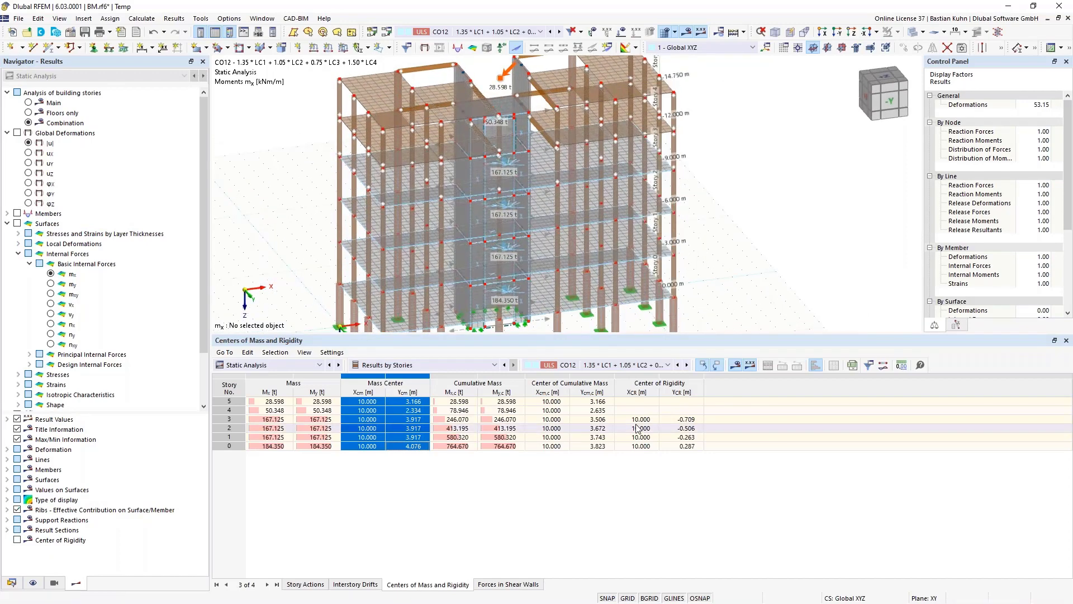
Turn off the display of the center-of-gravity mass symbols for the building stories of the building model
click(35, 583)
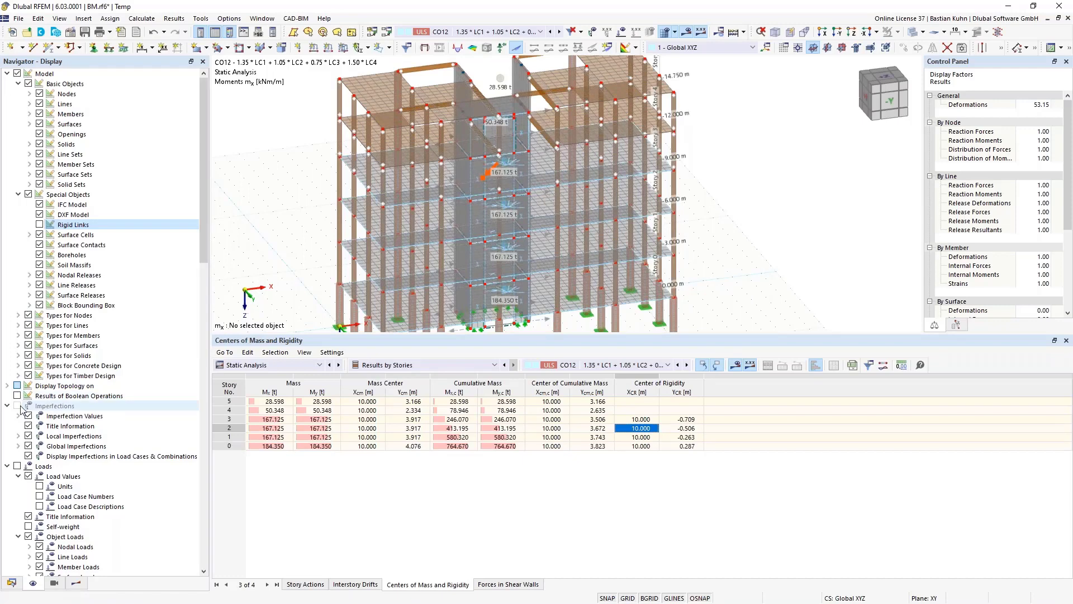
scroll(12, 391, down, 20)
scroll(13, 391, up, 3)
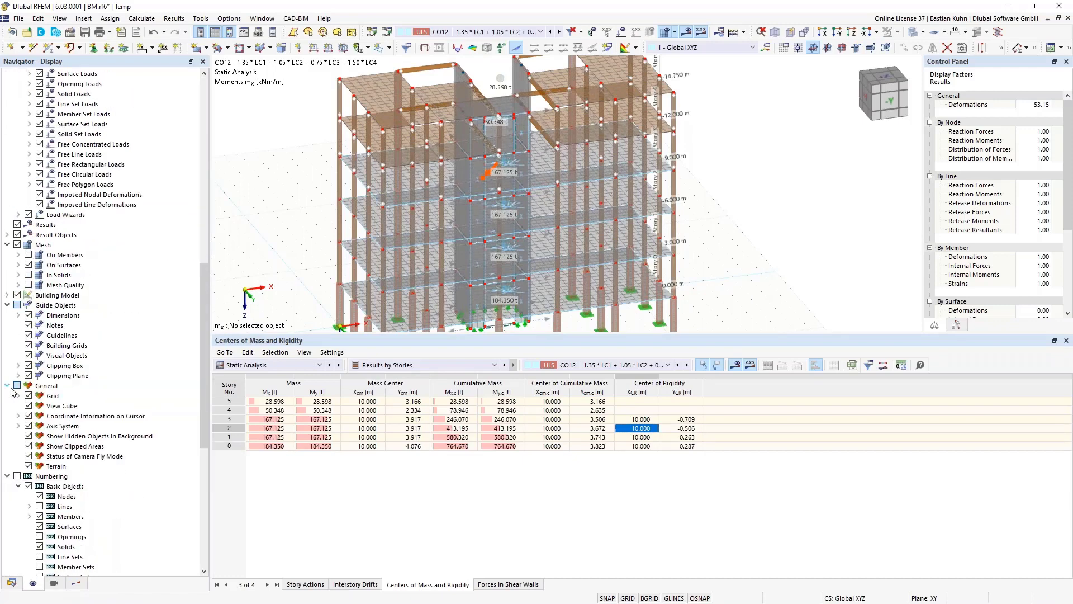
click(7, 295)
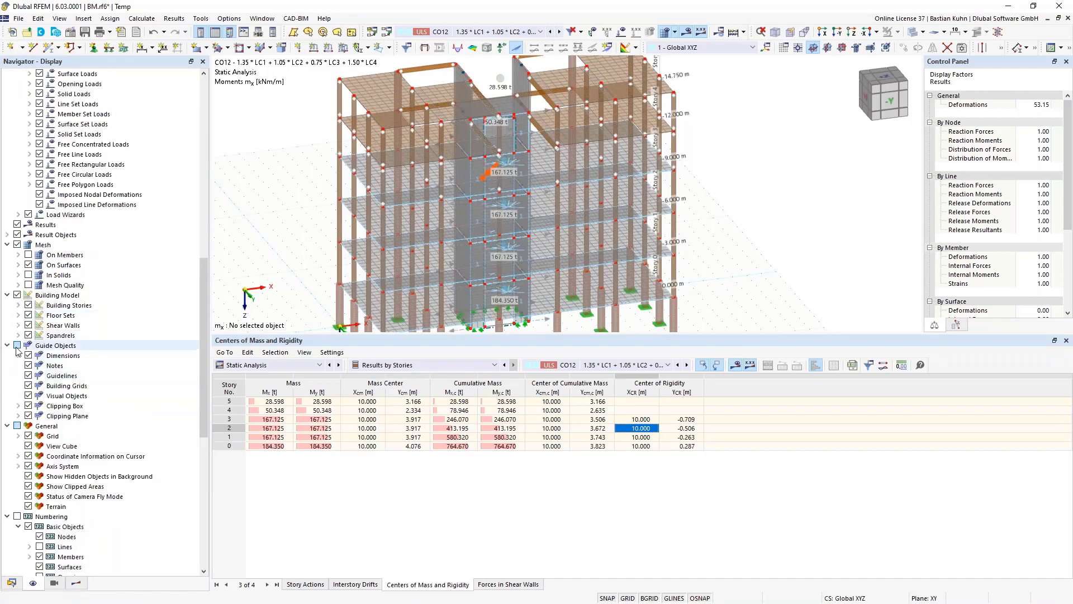
click(18, 305)
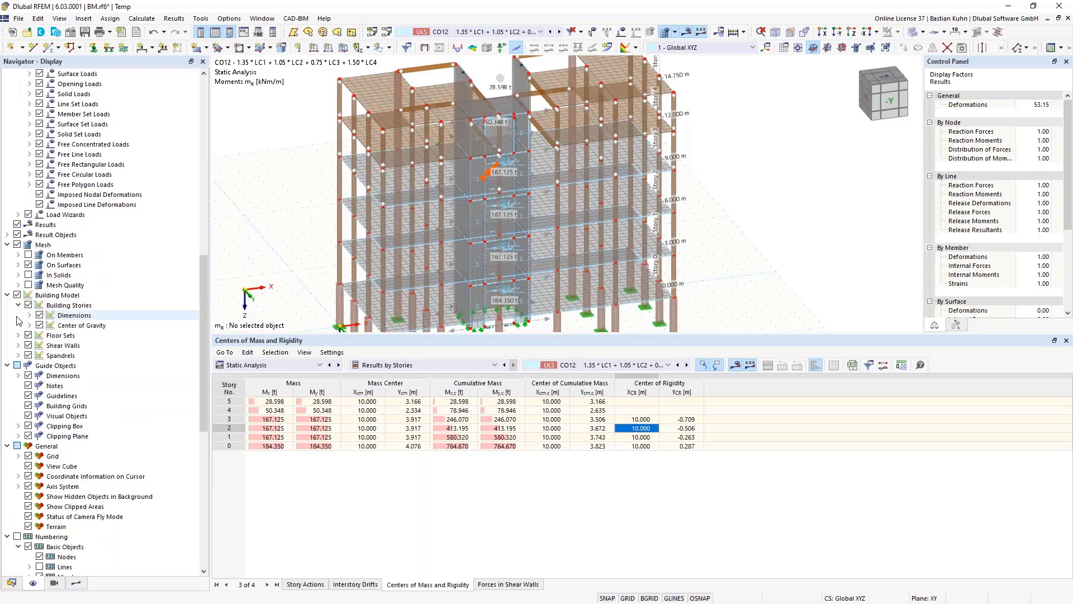
click(29, 326)
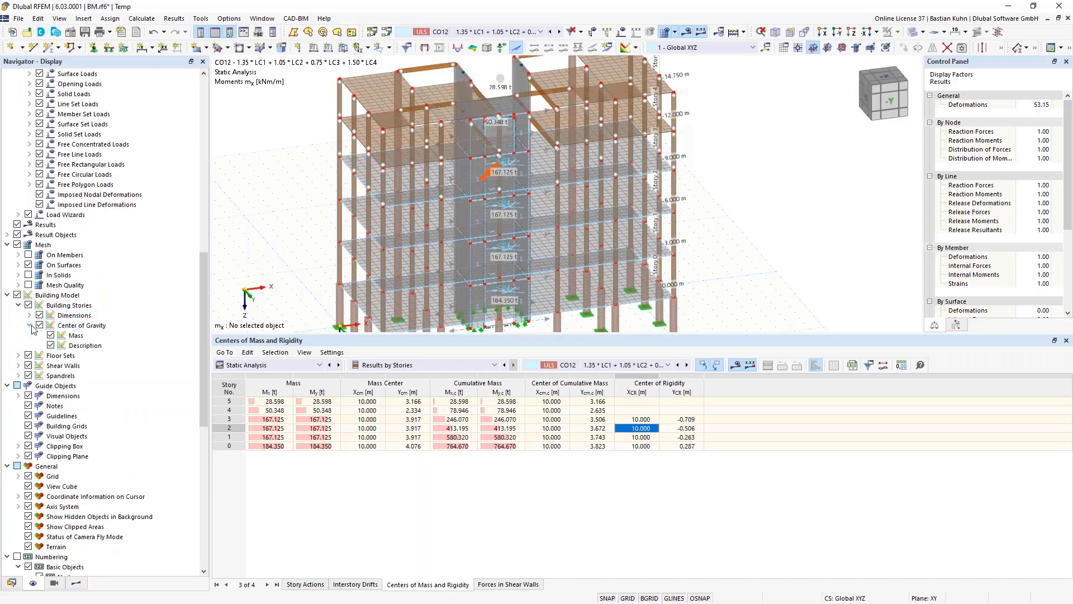
click(51, 336)
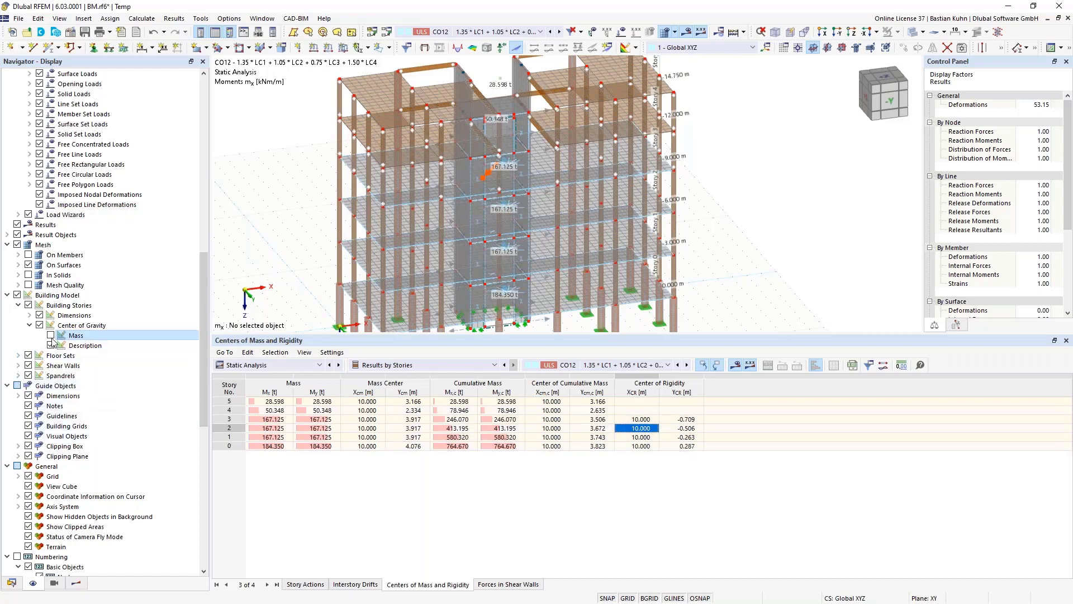
Examine the building model display options for story dimensions, floor sets, shear walls and spandrels, along with the other display categories
click(30, 316)
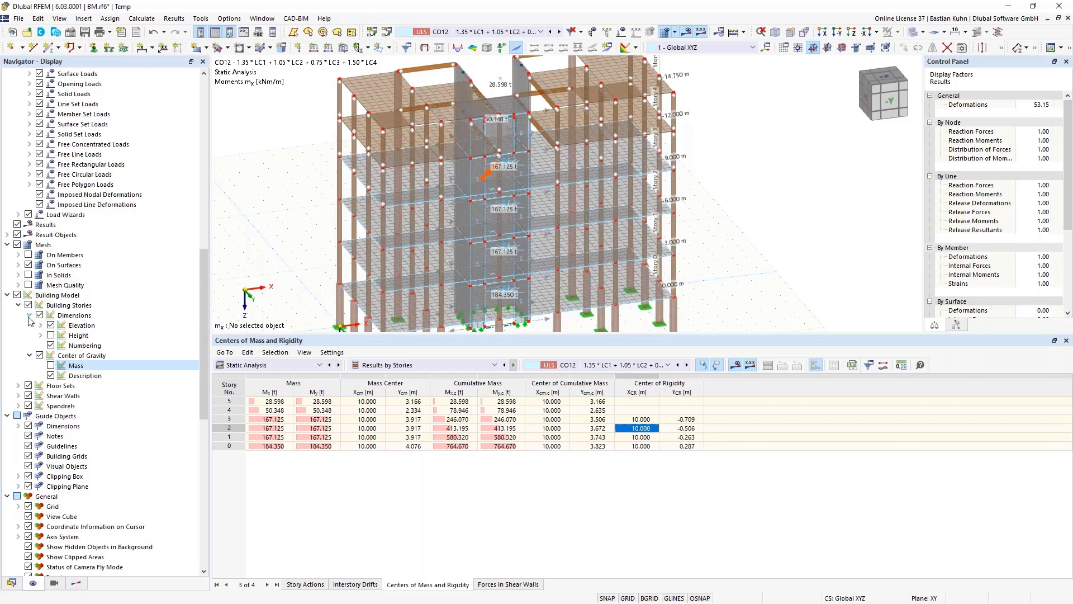
click(18, 386)
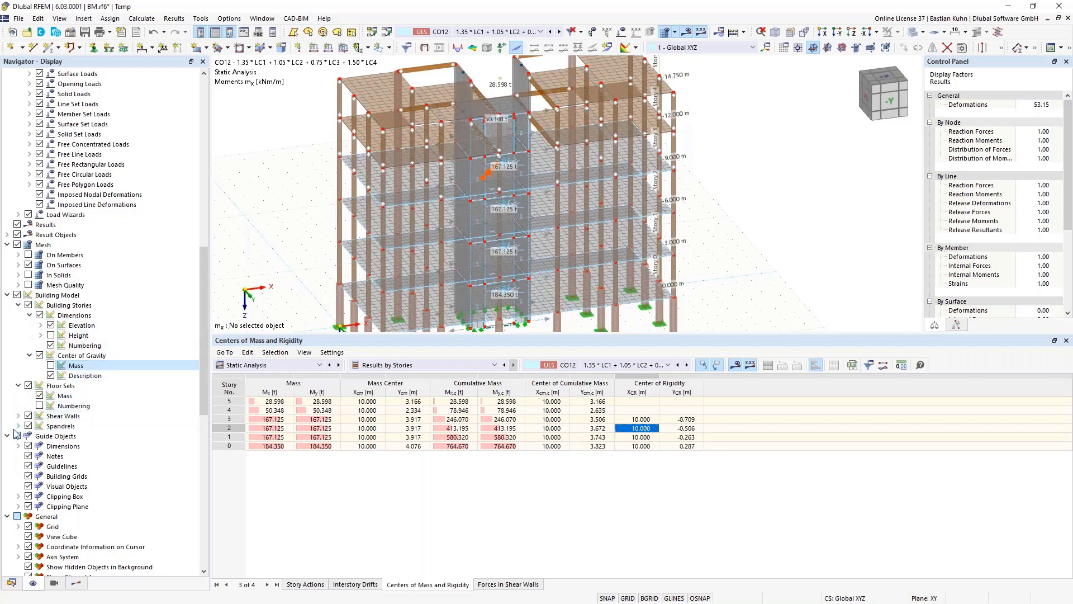
scroll(28, 391, up, 15)
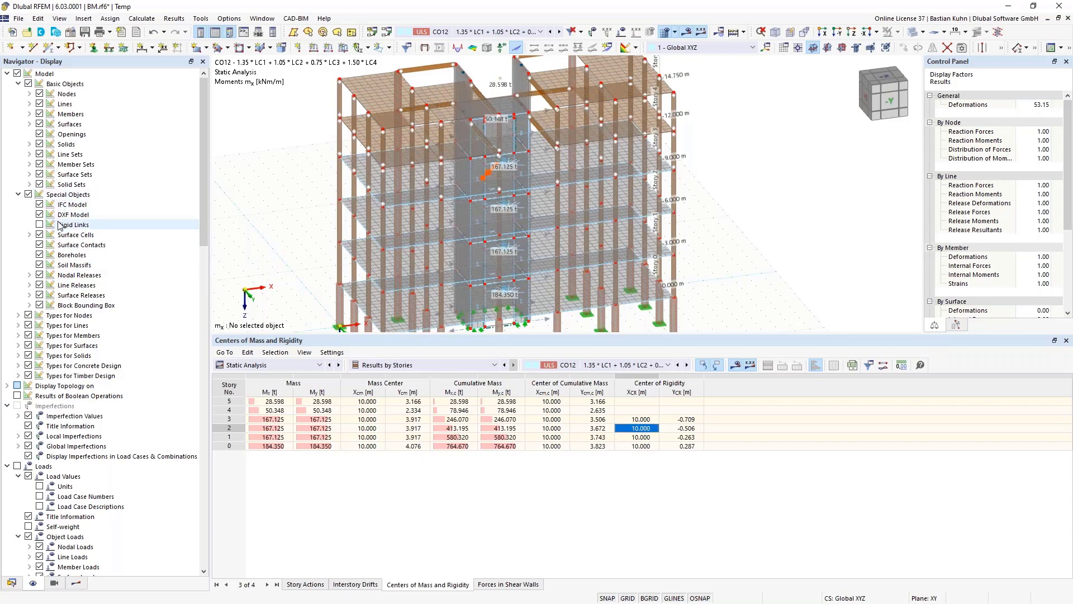
scroll(60, 222, down, 7)
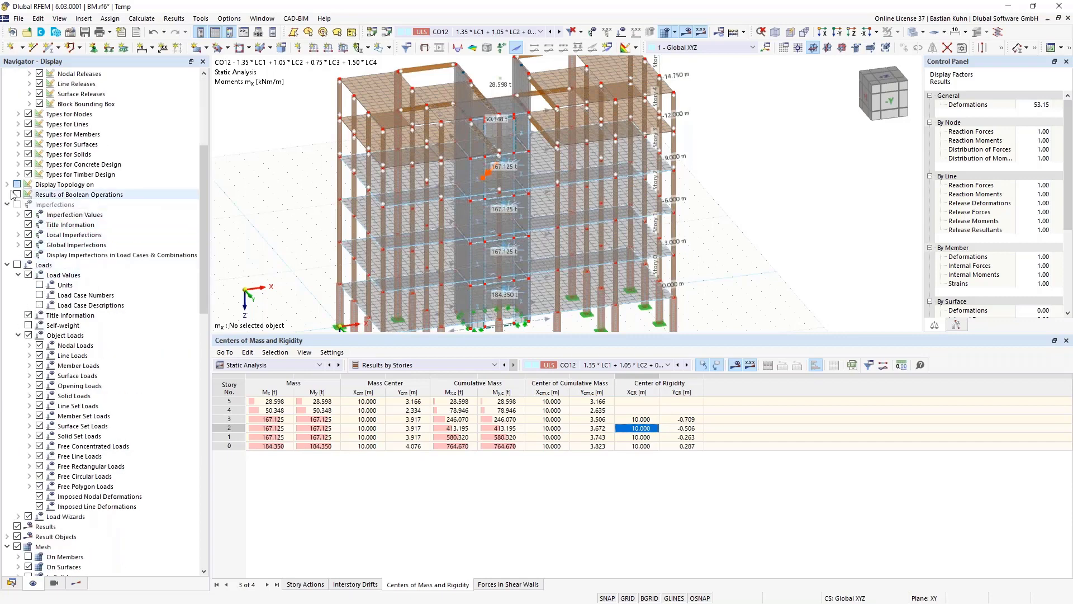
scroll(80, 324, down, 7)
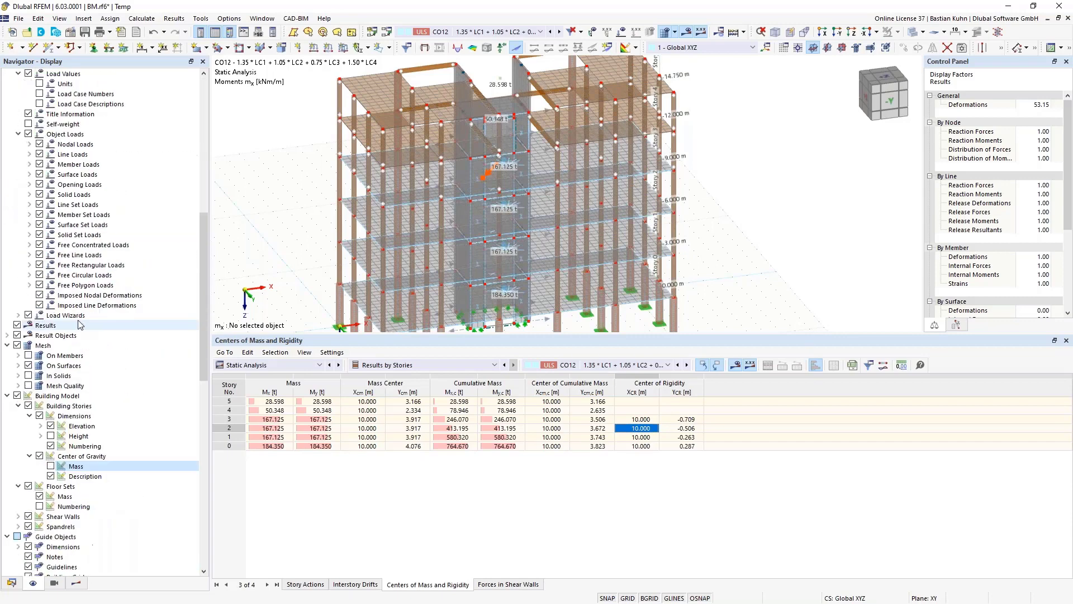
scroll(80, 325, down, 7)
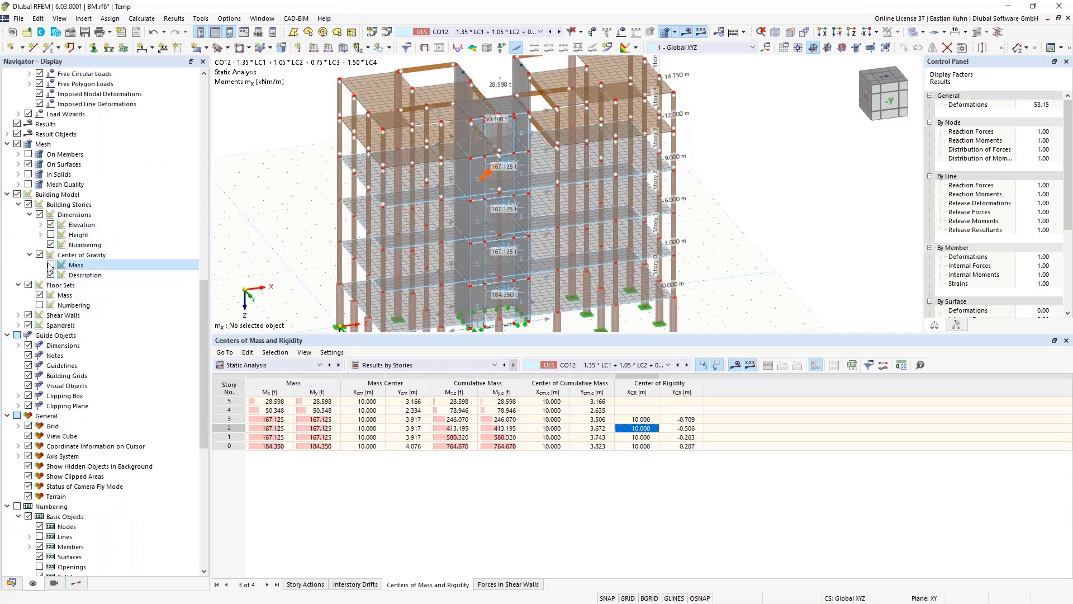
click(18, 316)
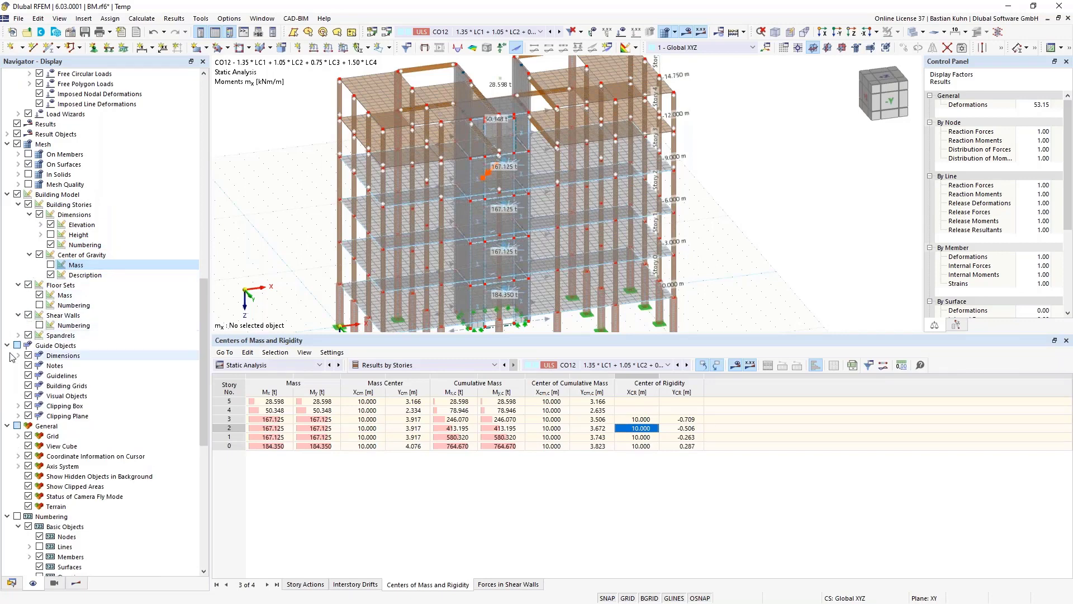
click(18, 335)
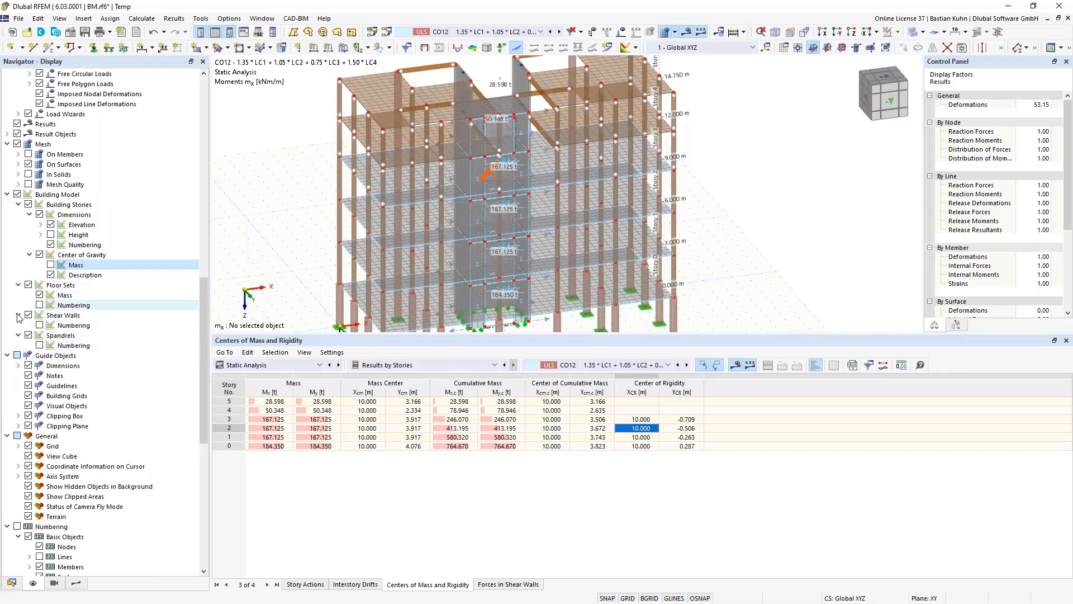
scroll(74, 367, down, 12)
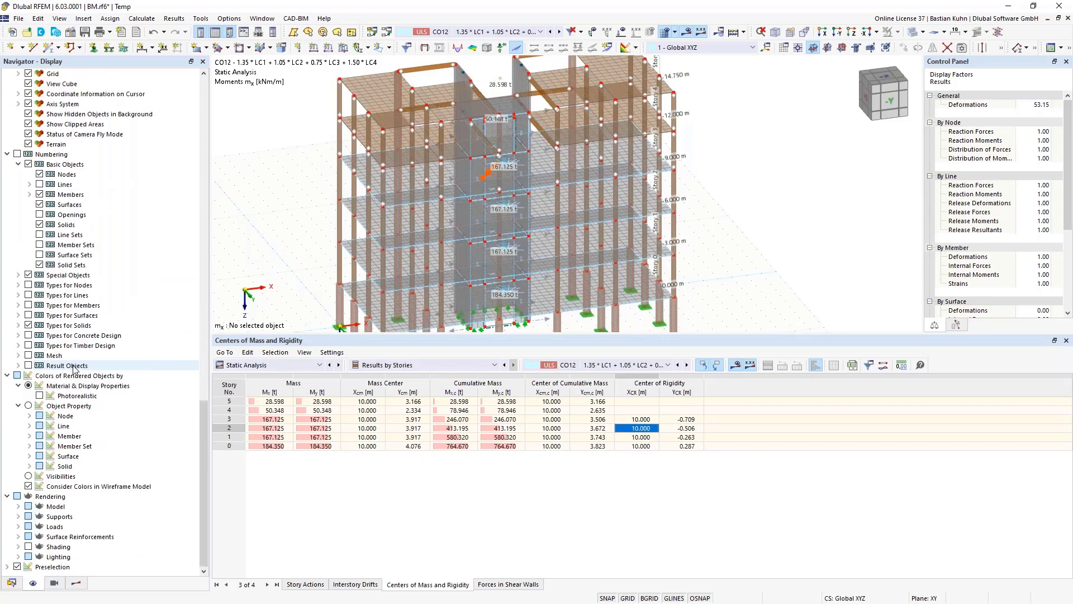
Show the results table of forces in the shear walls, listed by story
click(507, 584)
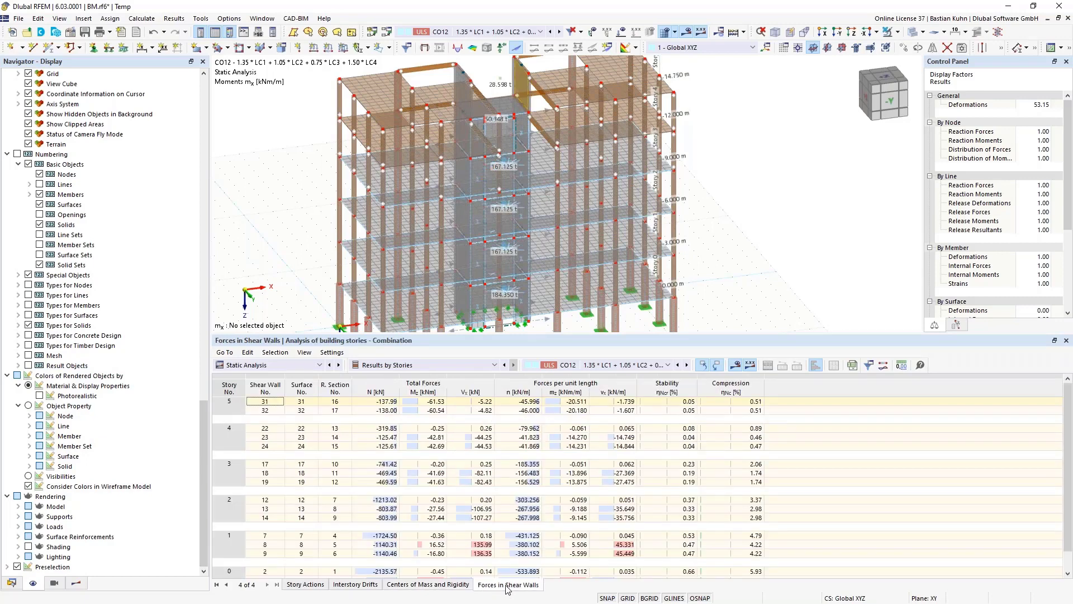
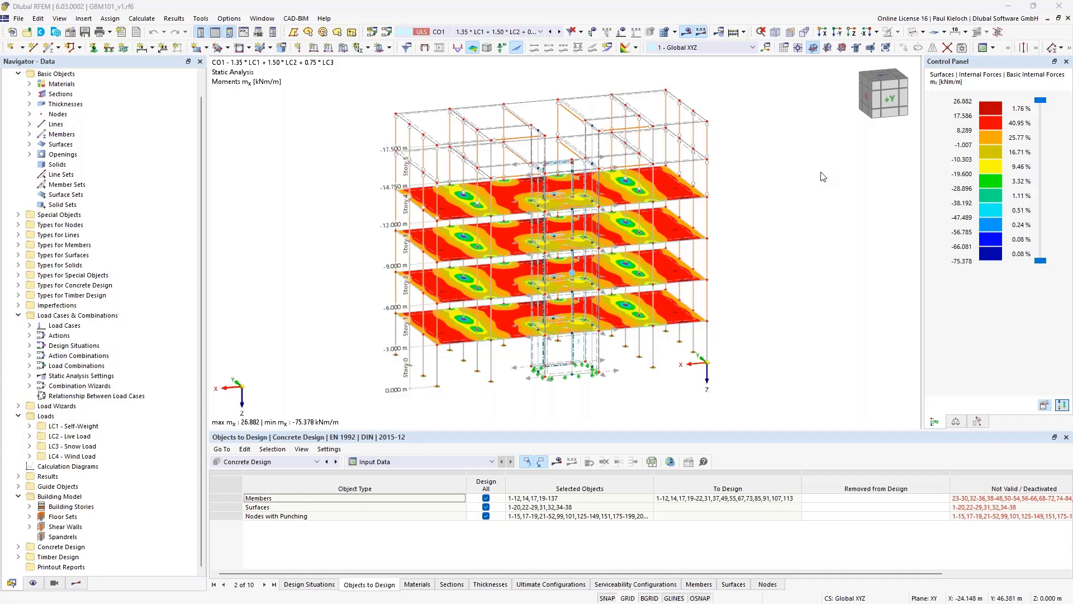
Review the list of load cases, design situations and load combinations while keeping CO1 as the displayed combination
click(540, 32)
click(541, 32)
click(541, 31)
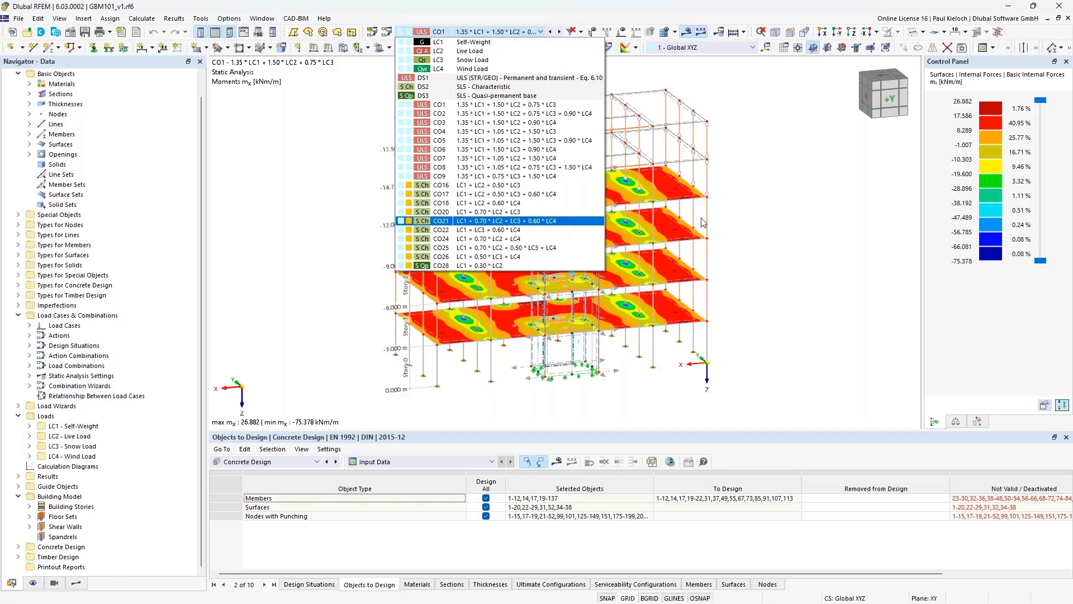
click(747, 219)
Inspect the properties of slab node 245 at the 12 m level, including its mesh refinement option, without changing them
scroll(488, 219, up, 2)
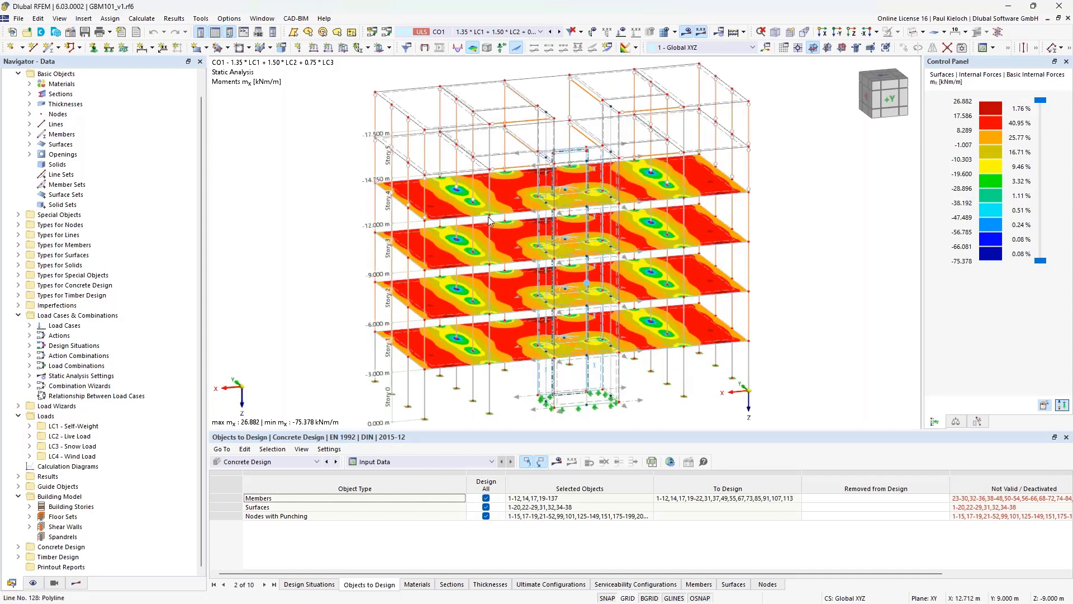
scroll(489, 220, up, 3)
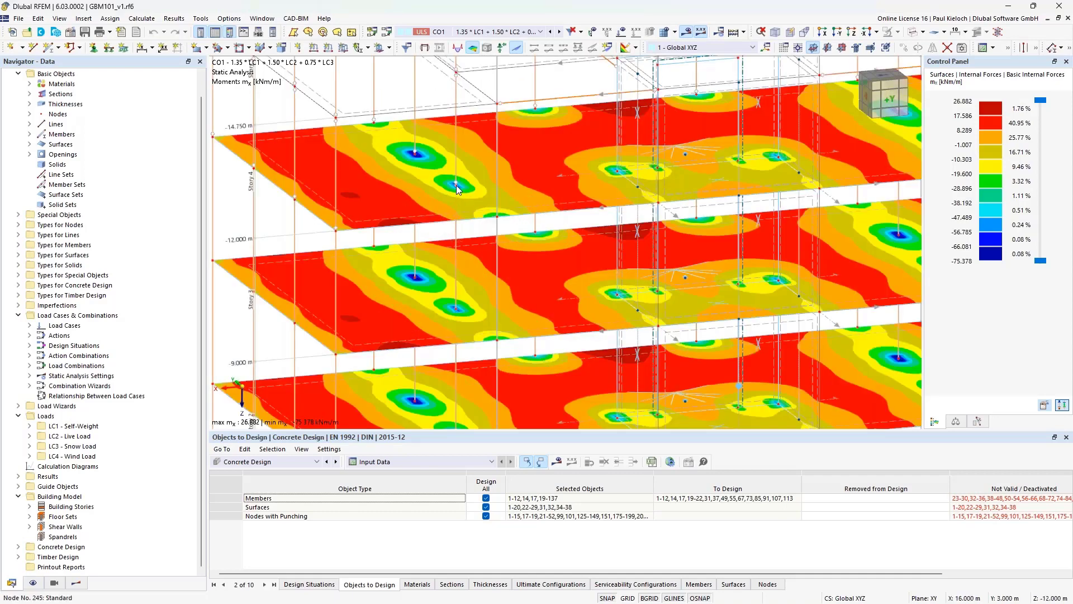
double_click(457, 188)
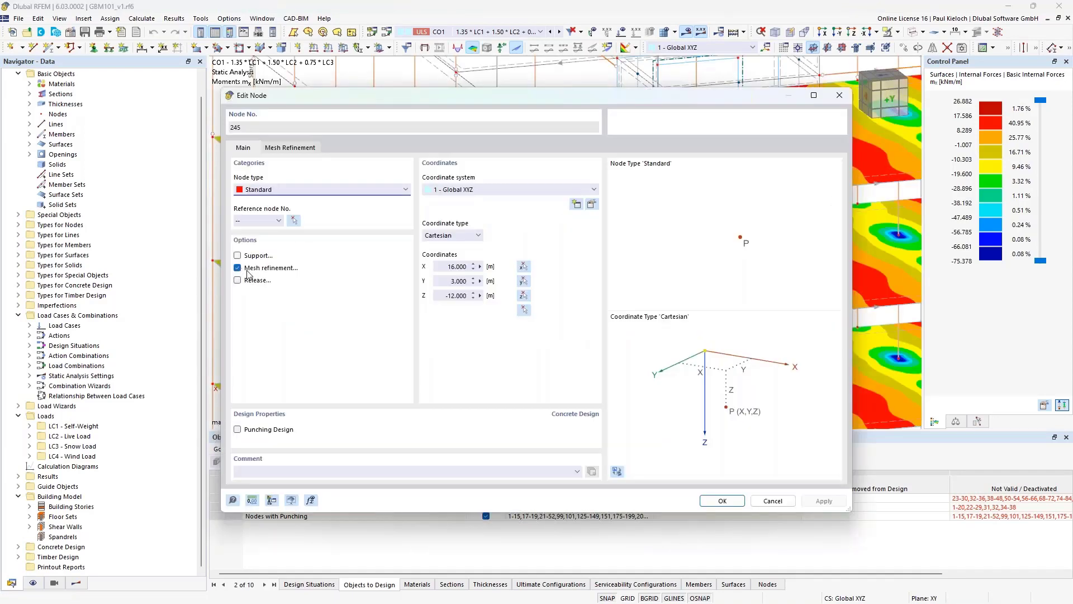
click(774, 502)
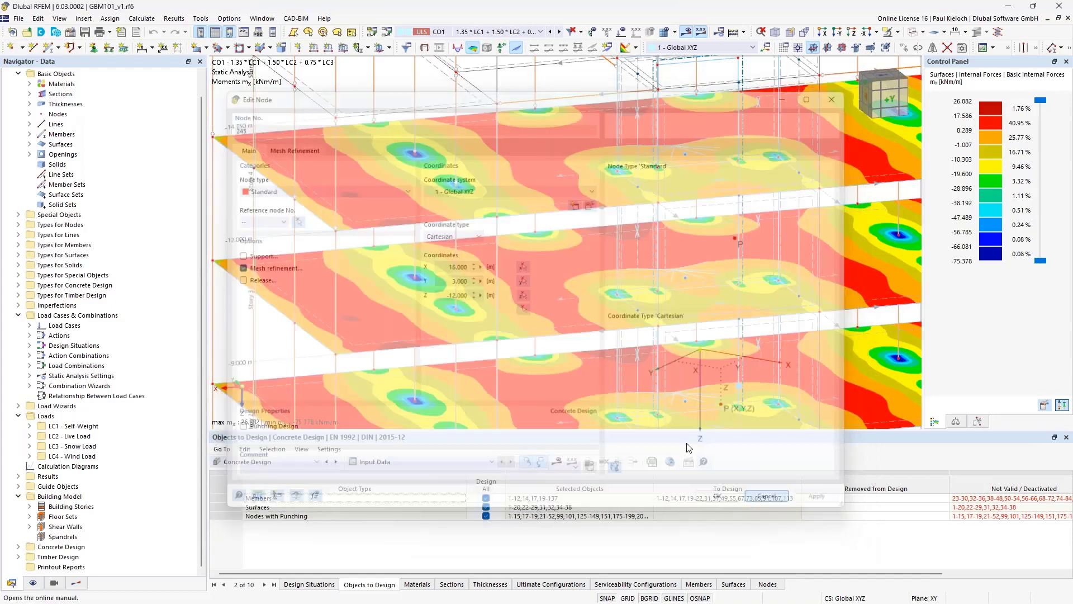
scroll(272, 223, down, 5)
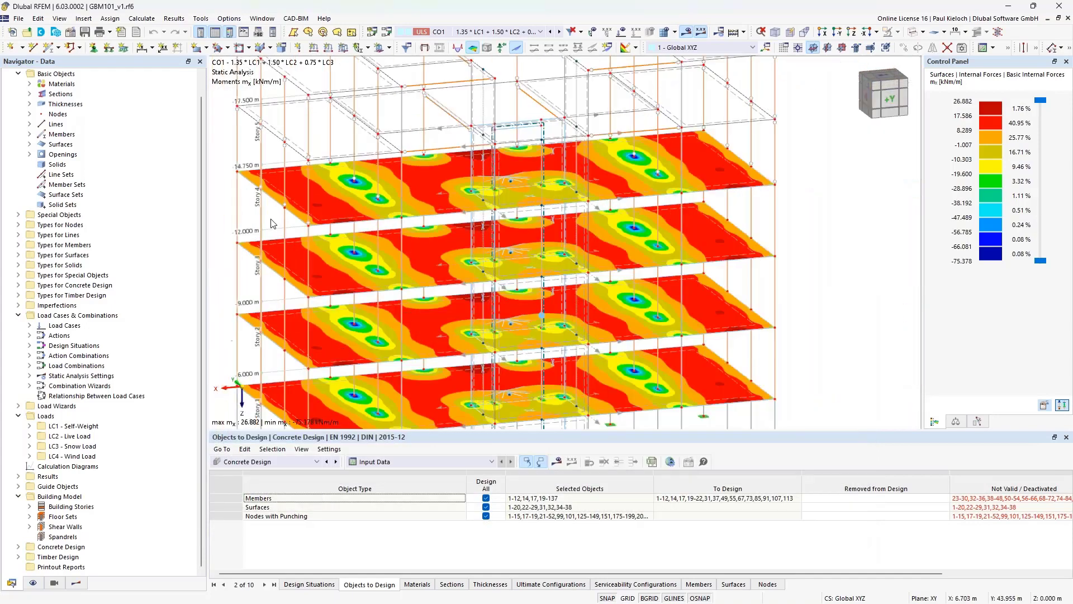
middle_drag(826, 190, 827, 187)
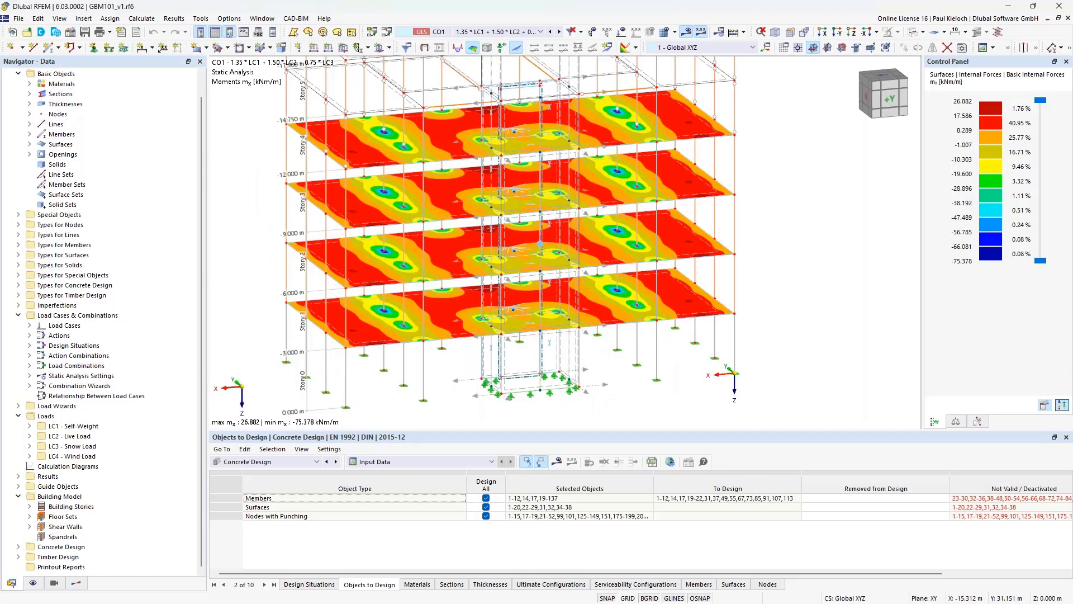
ctrl+middle_drag(817, 235, 832, 230)
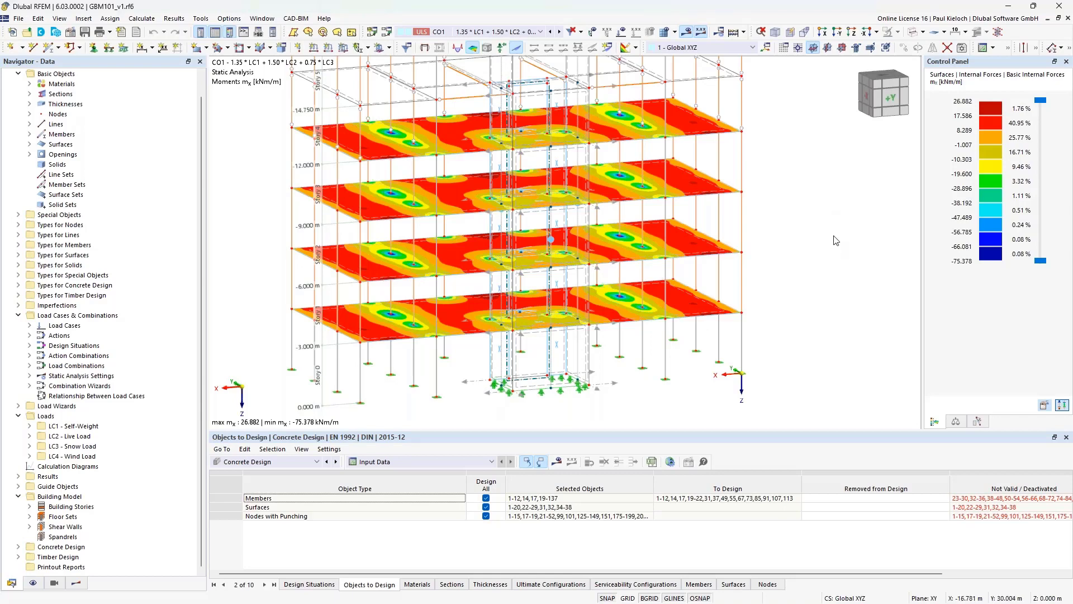
middle_drag(823, 240, 835, 234)
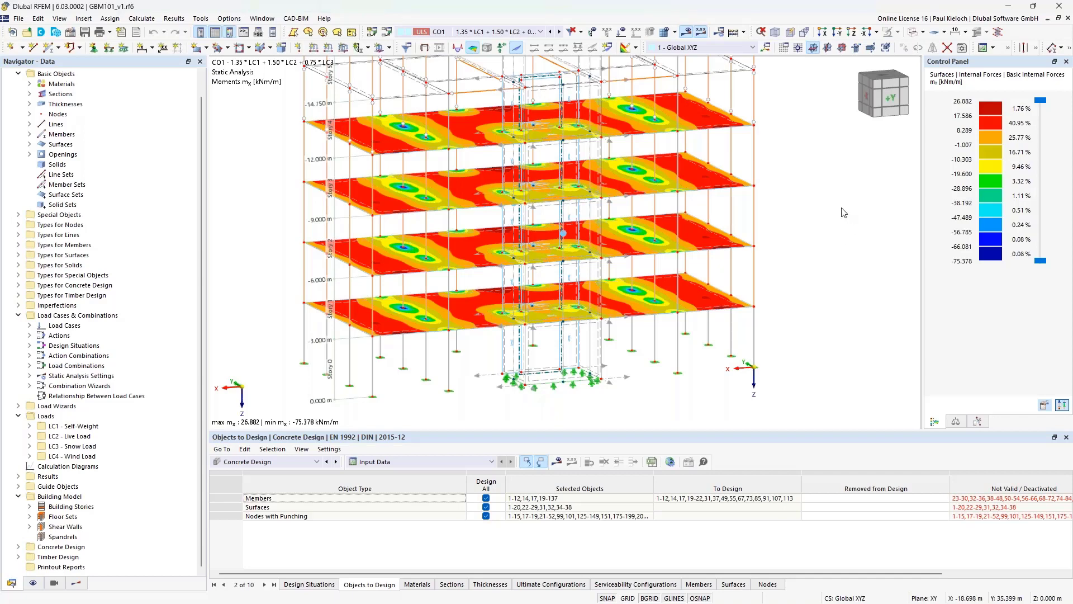
Inspect the properties of result beam member 125 in the ground-level core wall without changing them
ctrl+middle_drag(839, 207, 819, 240)
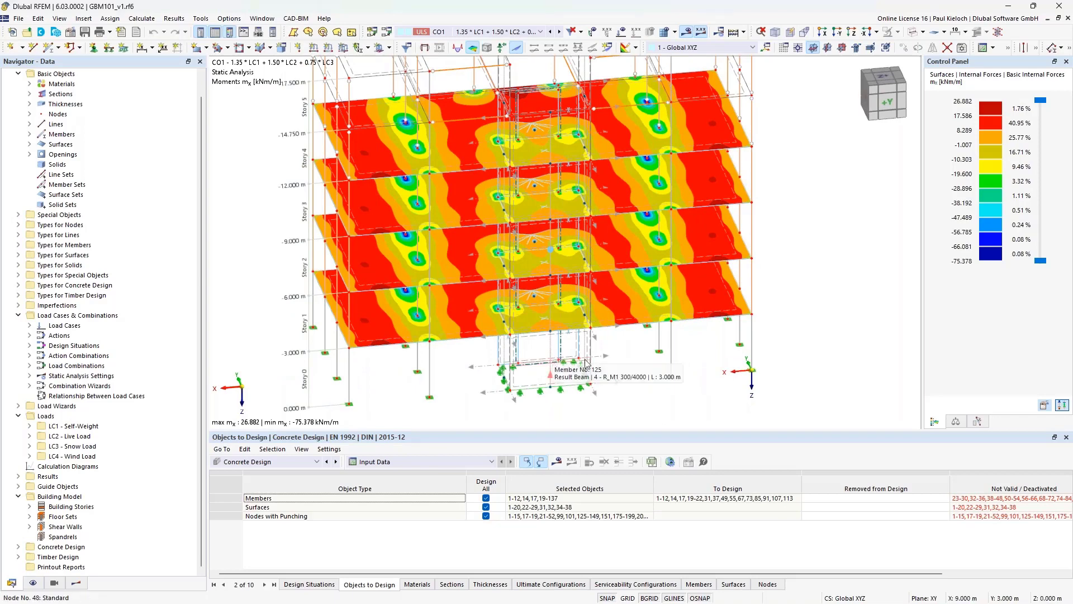
ctrl+middle_drag(587, 362, 472, 354)
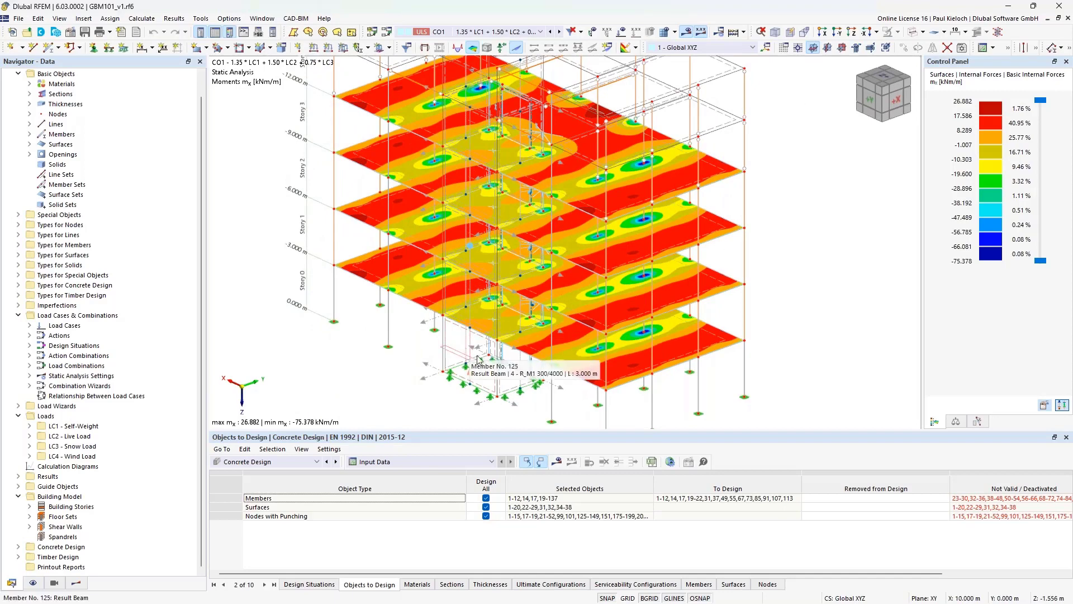
ctrl+middle_drag(471, 356, 493, 339)
scroll(494, 391, up, 5)
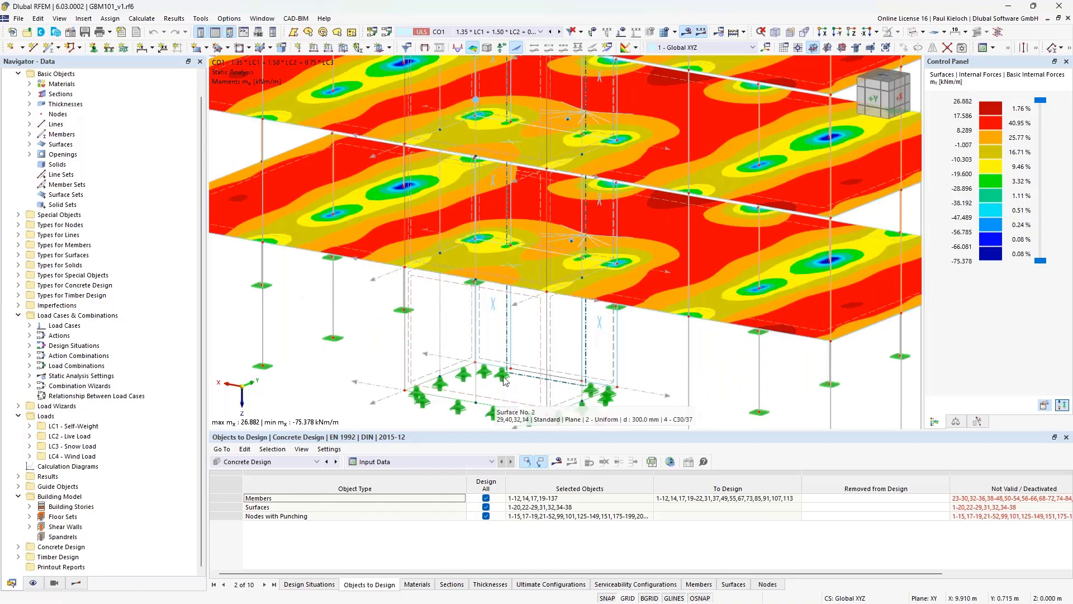
scroll(509, 356, up, 3)
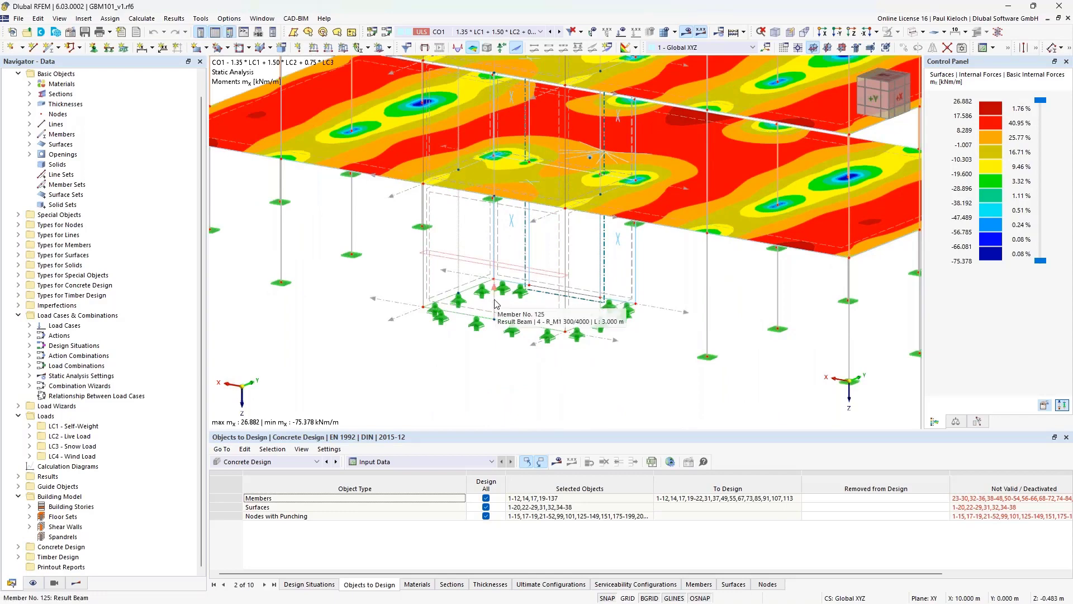
double_click(495, 304)
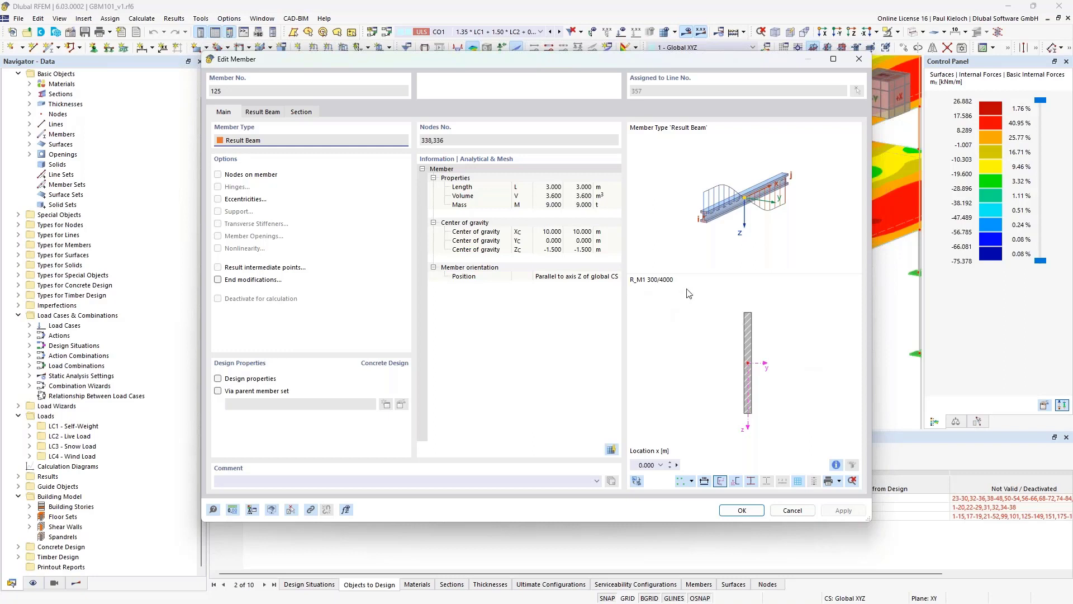
click(806, 517)
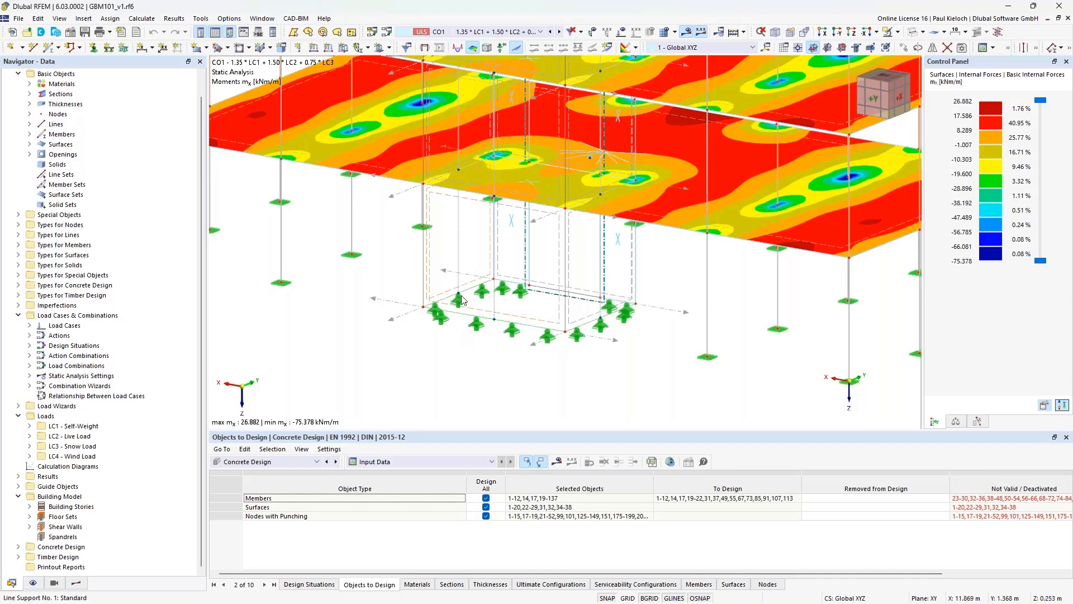
Inspect the stiffness, thickness and material settings of core wall surface 2 at ground level without changing them
ctrl+middle_drag(457, 364, 470, 363)
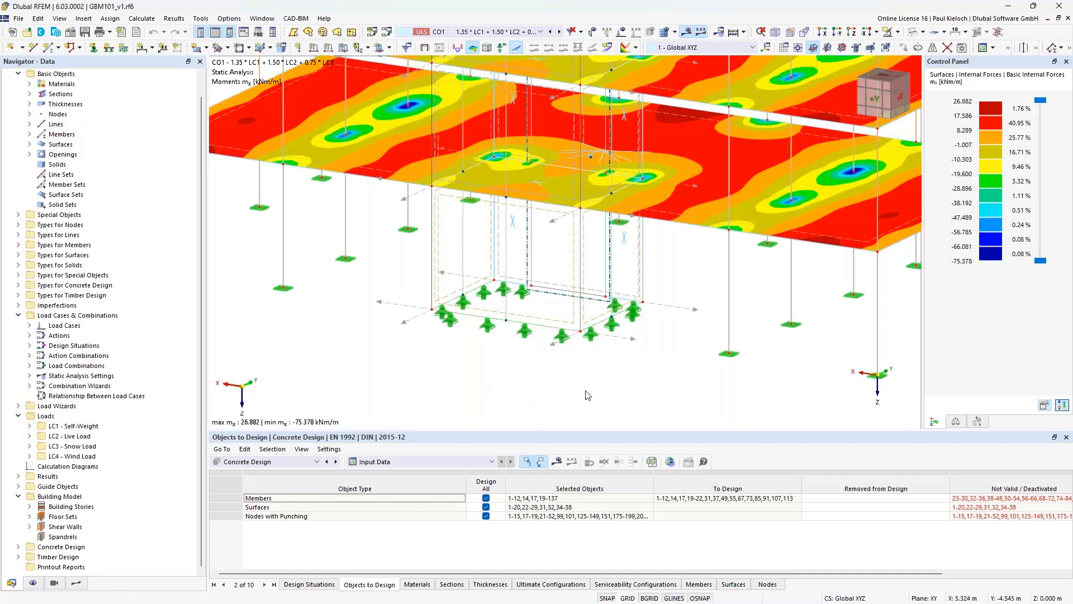
double_click(555, 327)
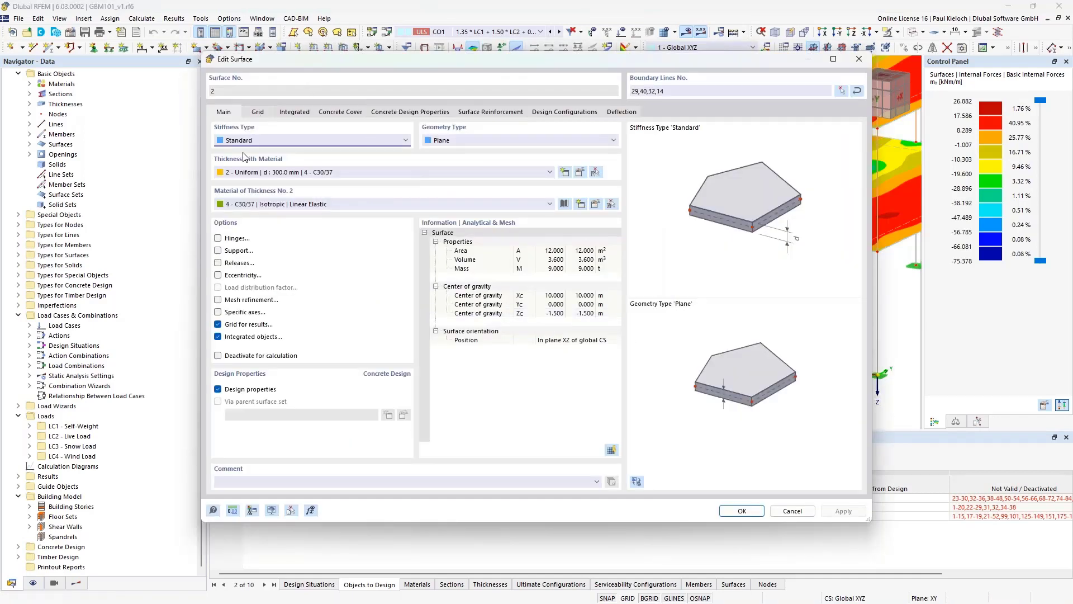
click(780, 510)
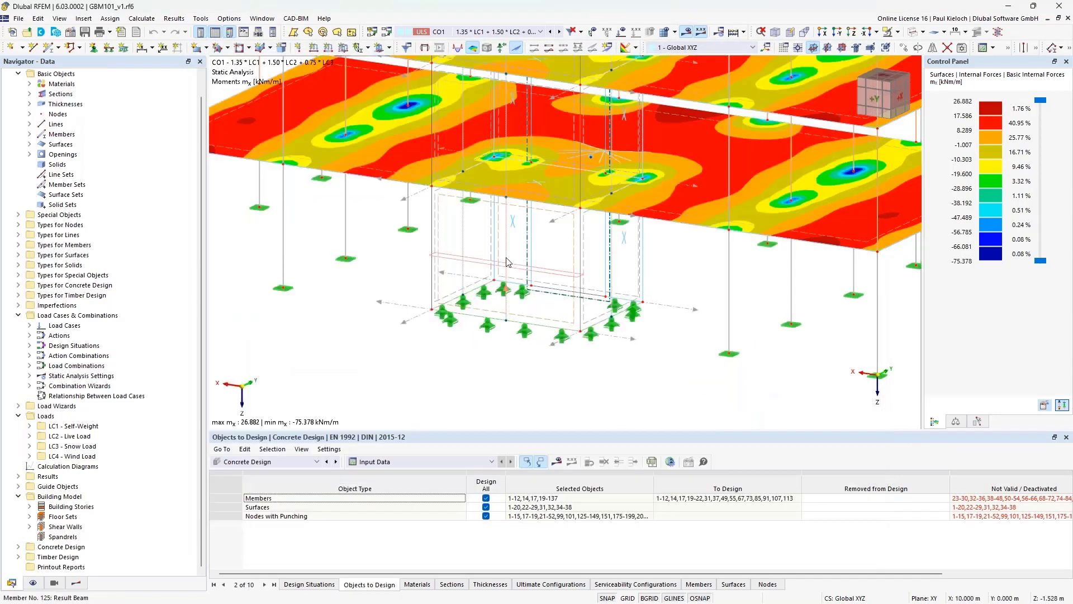
Inspect the main settings and design property options of result beam member 125, leaving them unchanged
double_click(508, 262)
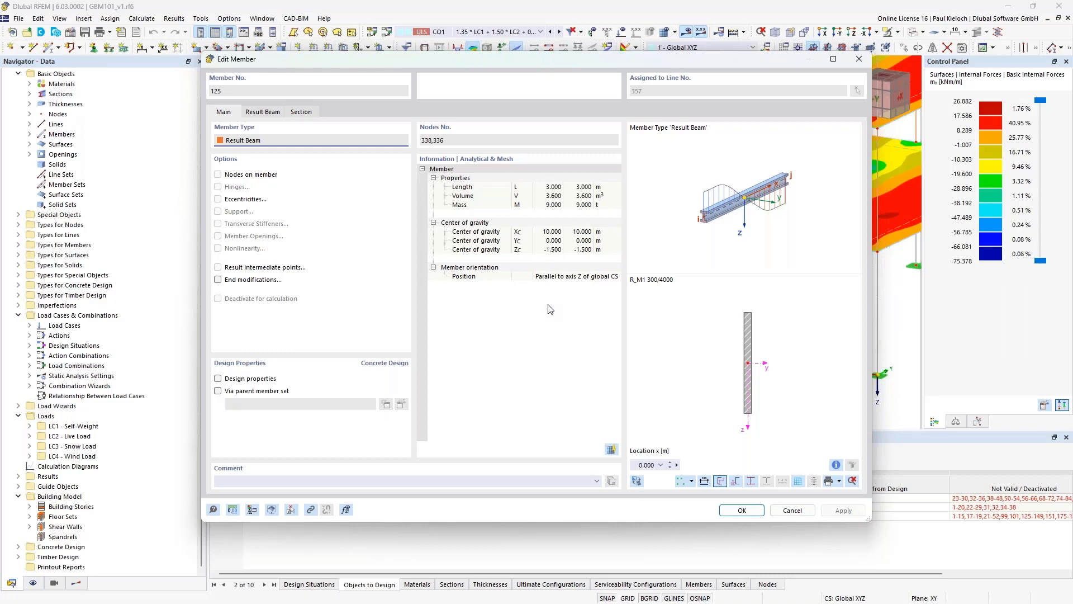
click(792, 510)
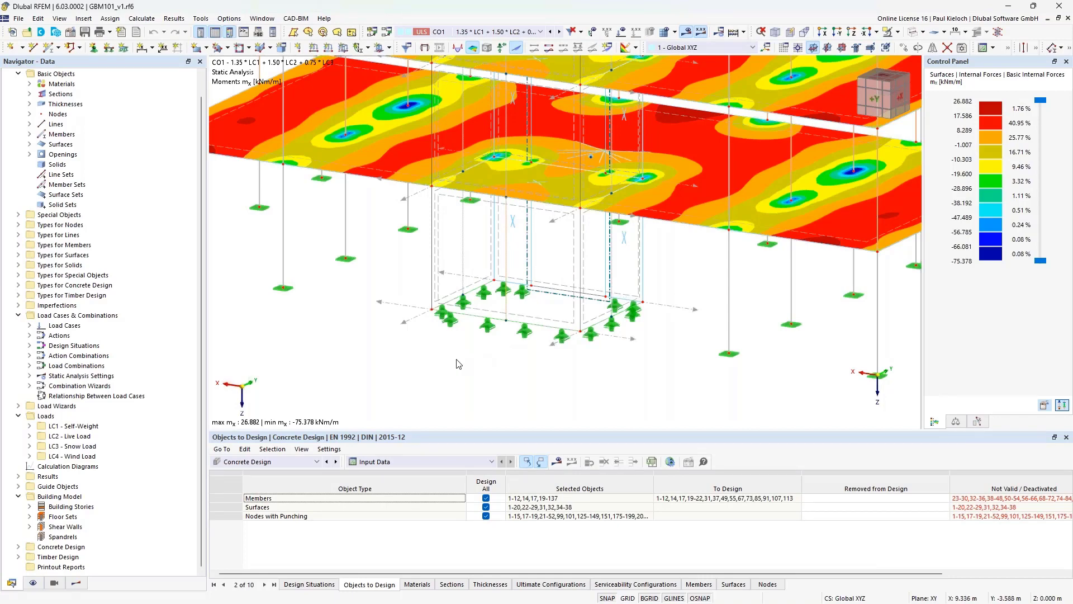
Open the stacked core wall result beams 121-125 together for editing and activate their concrete design properties
ctrl+middle_drag(411, 355, 513, 384)
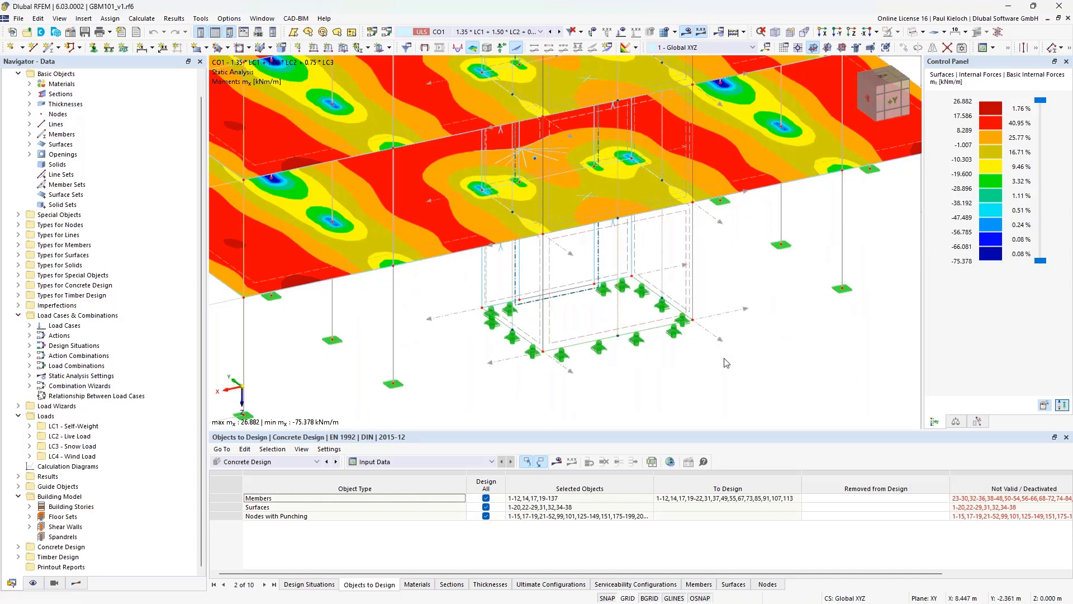
middle_drag(756, 352, 696, 351)
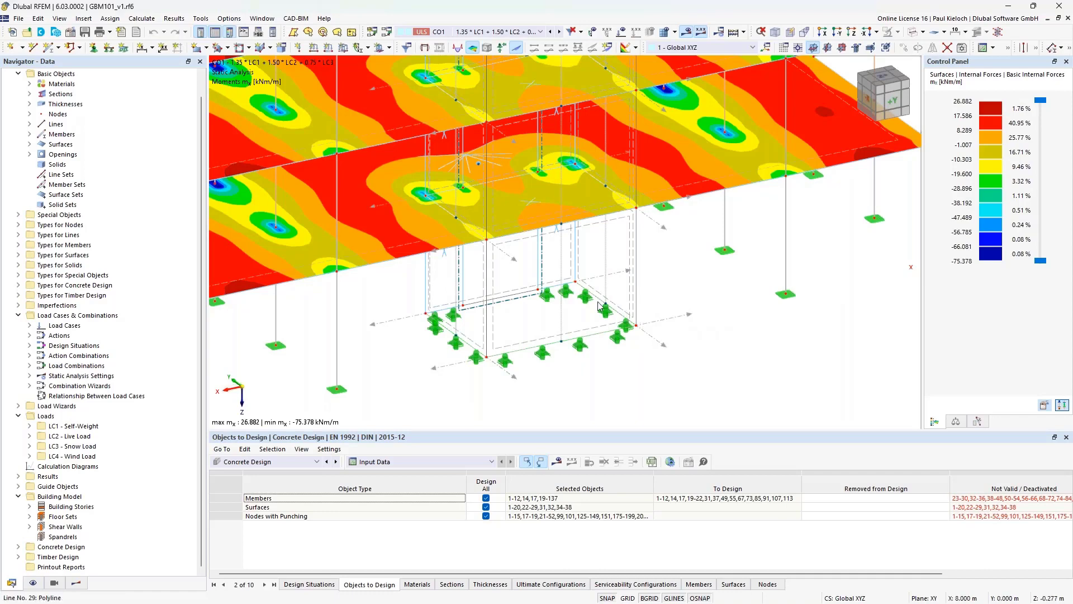
ctrl+middle_drag(564, 318, 588, 199)
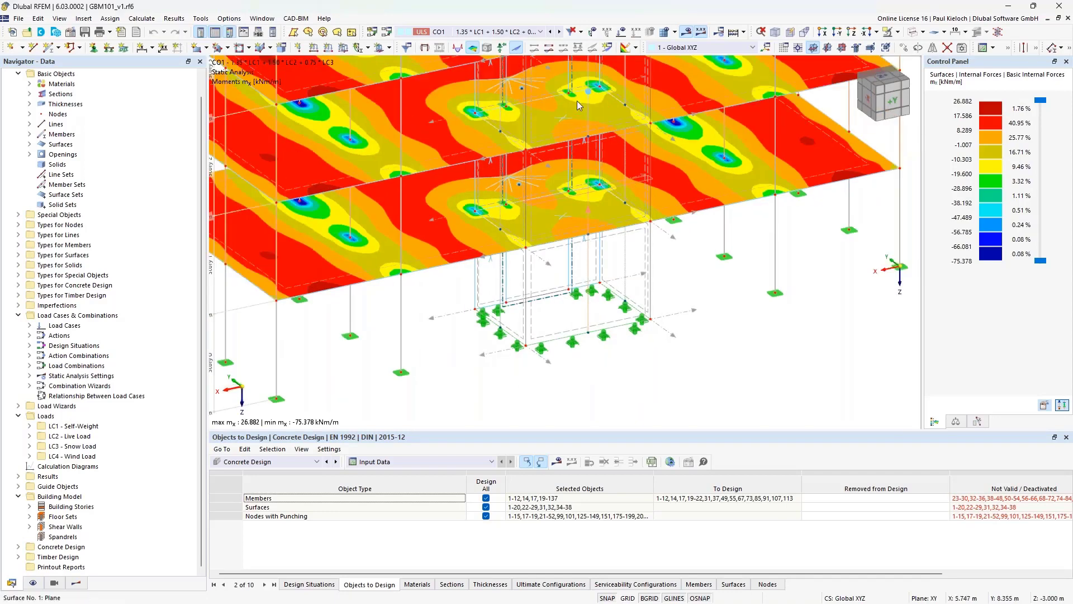
scroll(687, 156, up, 3)
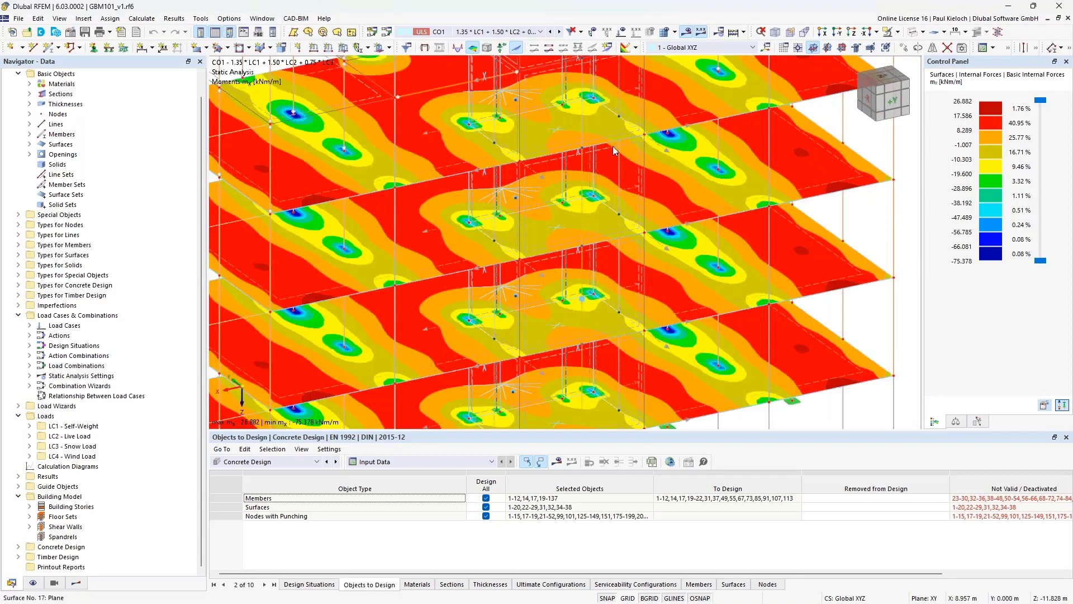
scroll(626, 128, down, 5)
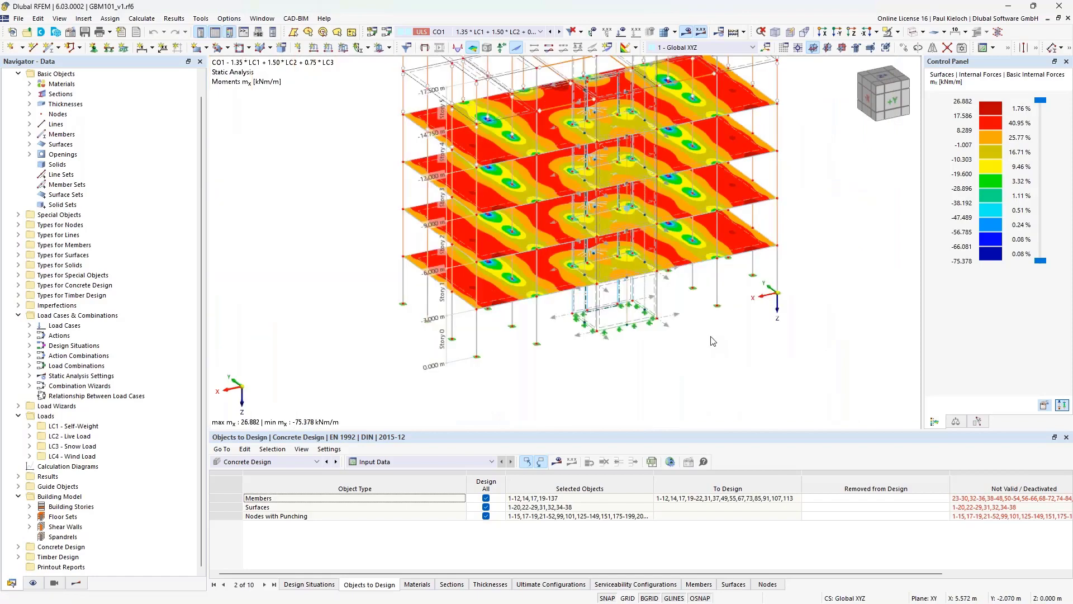
ctrl+middle_drag(643, 251, 654, 293)
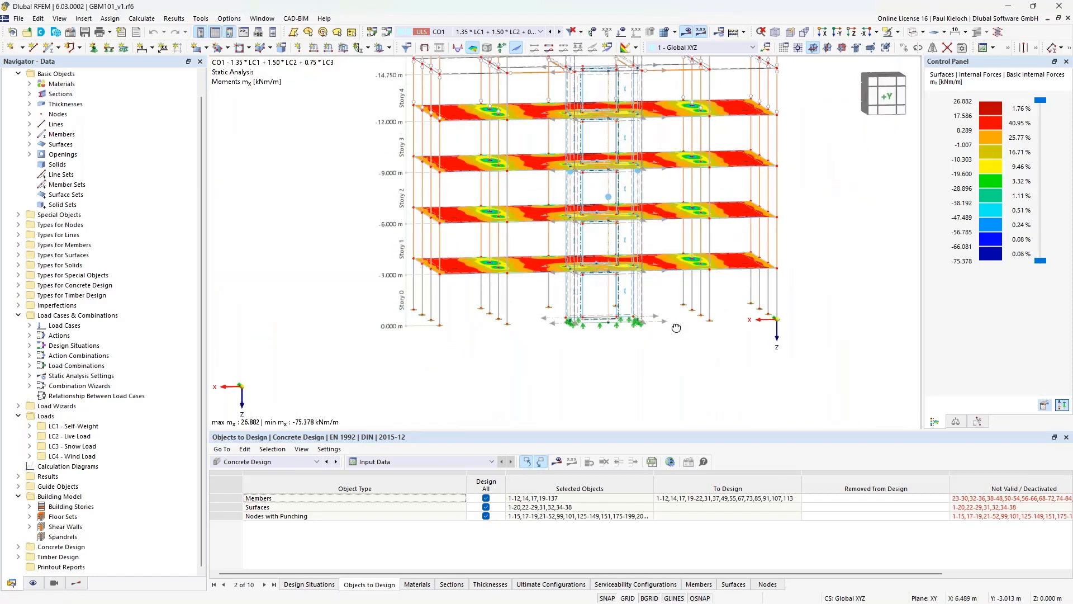
double_click(611, 295)
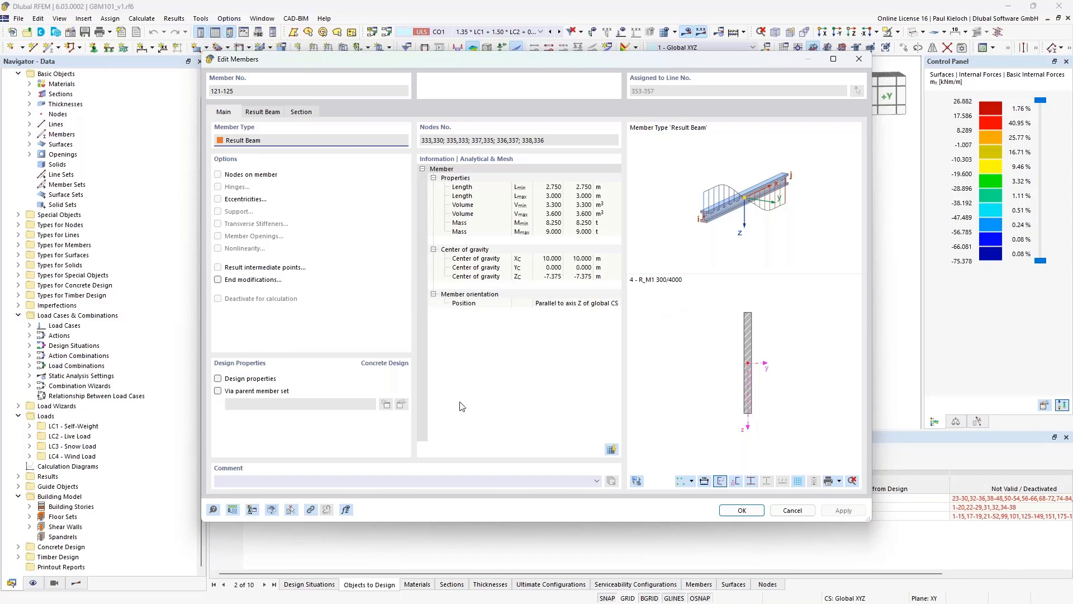
click(260, 386)
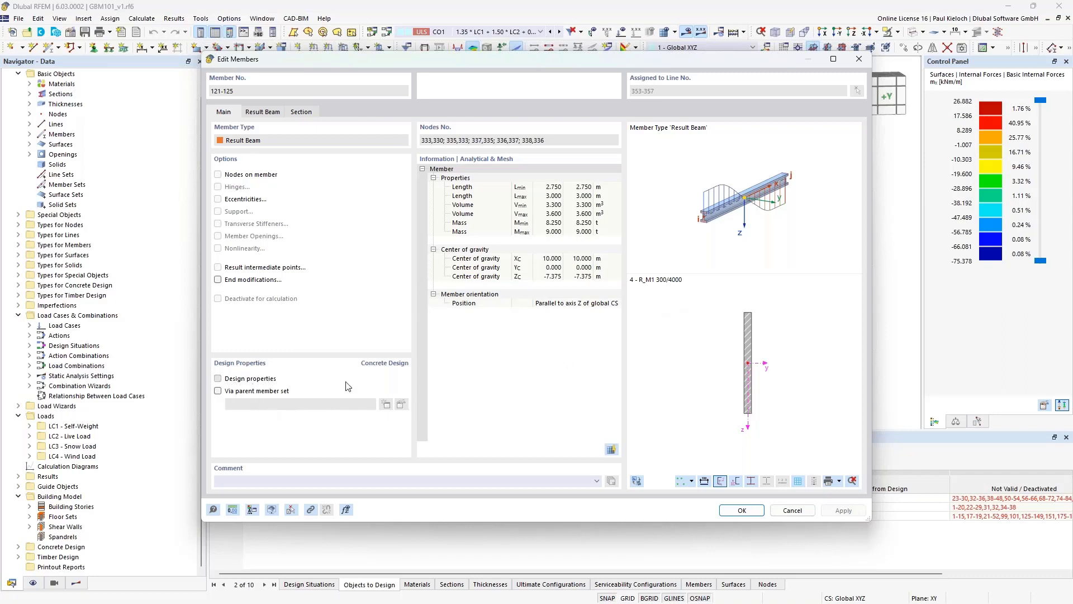
click(409, 383)
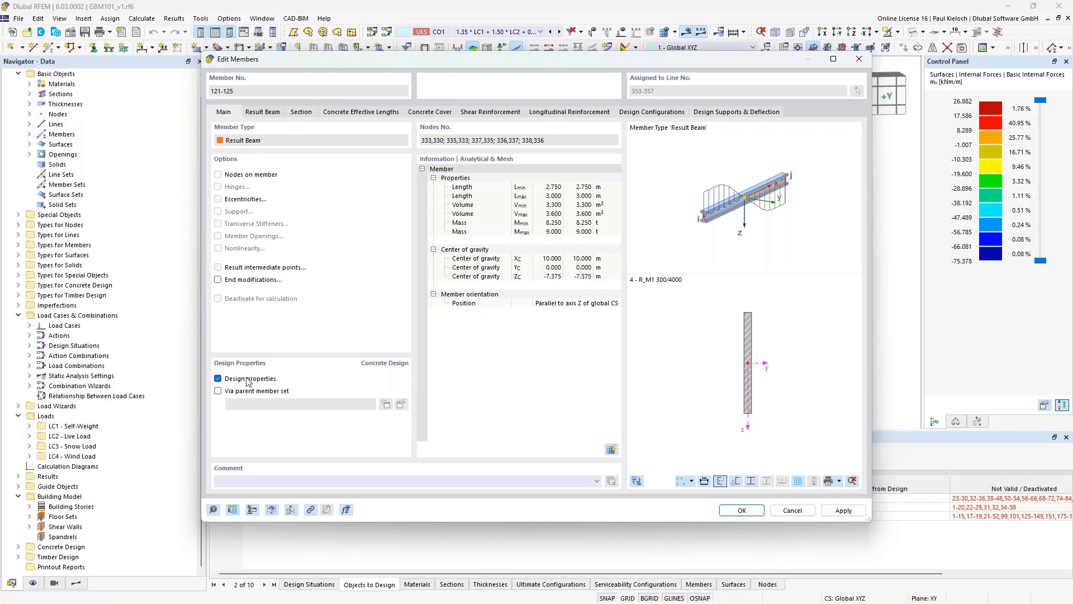
Review the effective length, concrete cover, shear reinforcement and longitudinal reinforcement settings of result beams 121-125
click(390, 113)
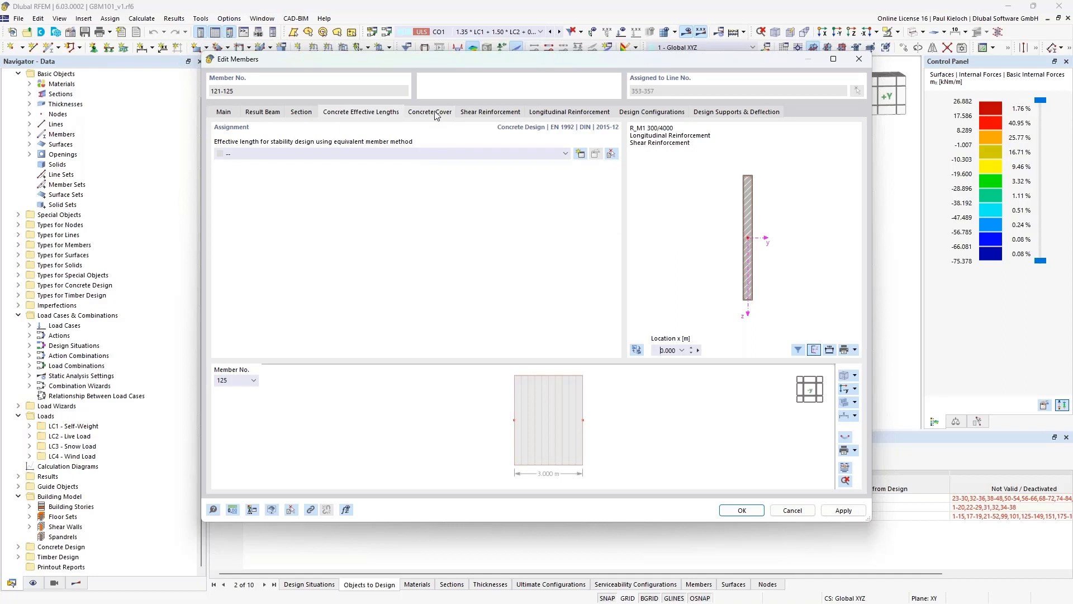
click(440, 114)
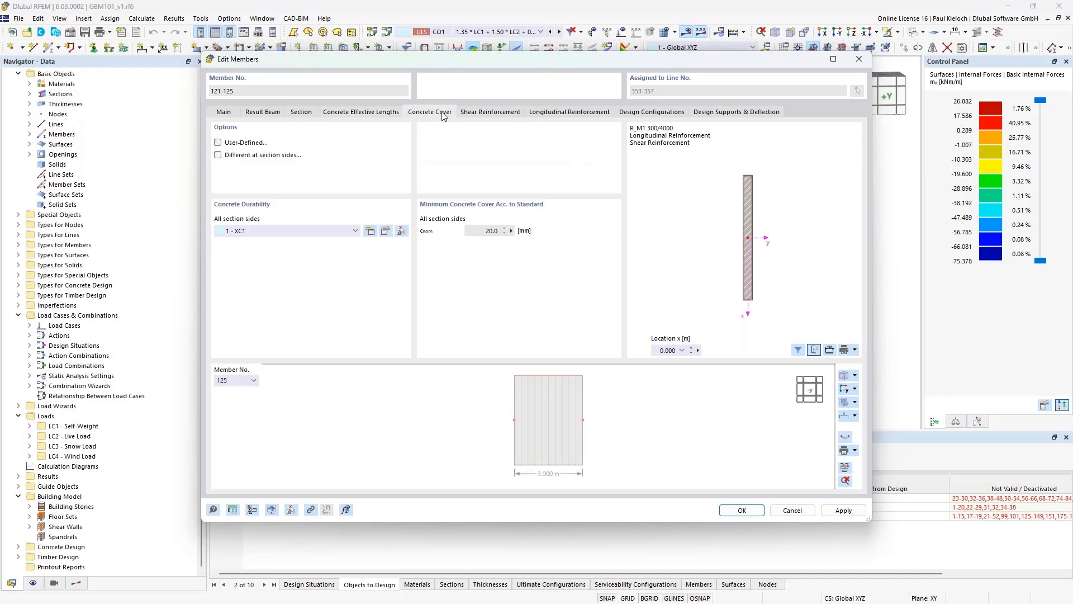
click(507, 115)
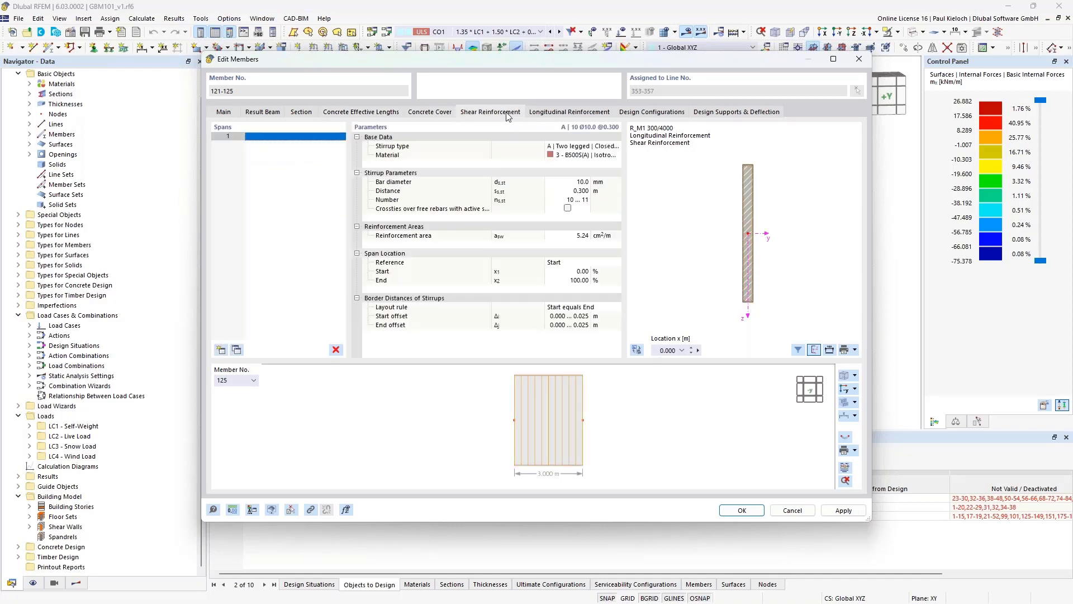
click(559, 114)
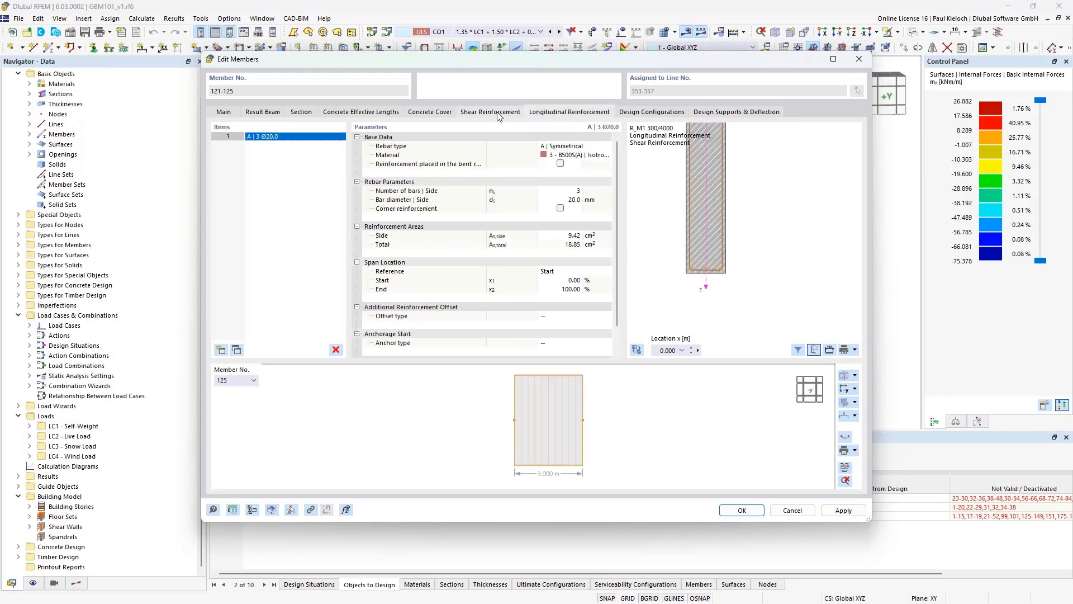
Set the stirrup distance of result beams 121-125 to 0.150 m and apply it, accepting deletion of all results
click(499, 117)
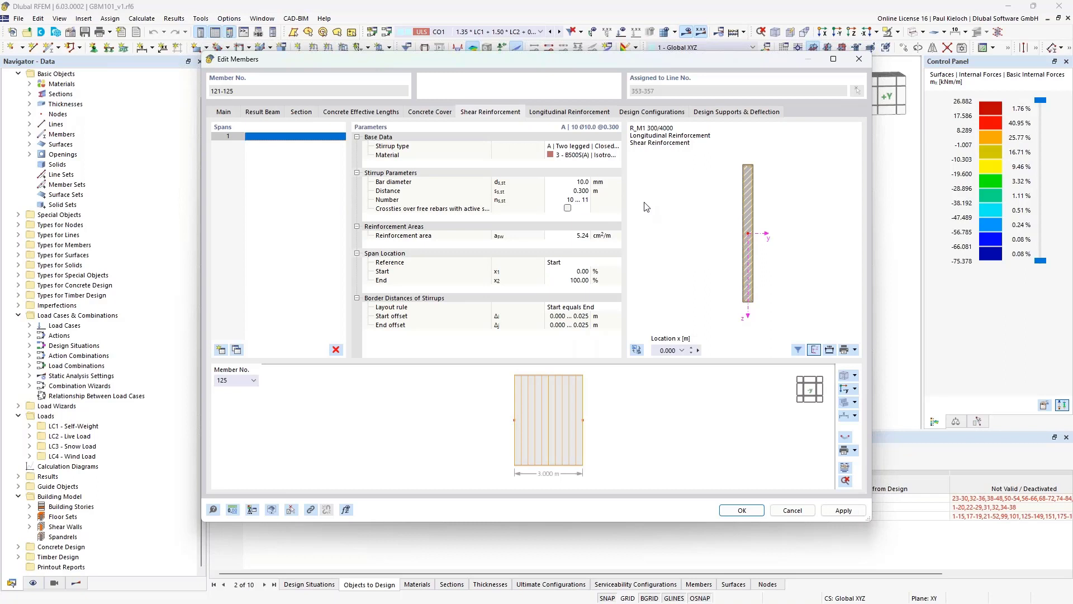
click(570, 191)
key(BackSpace)
text(,15)
key(Tab)
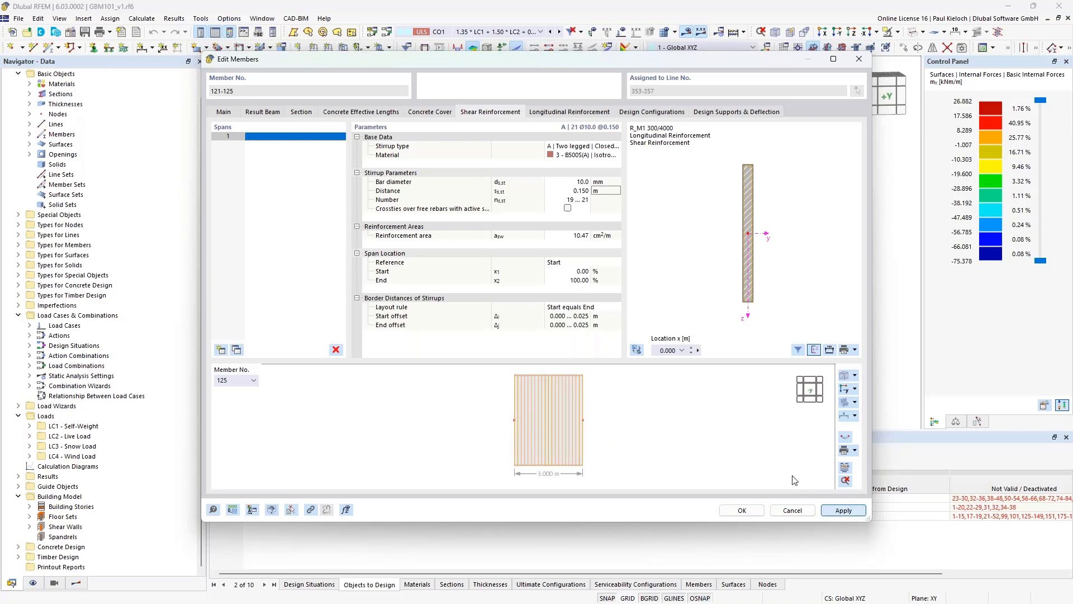
click(844, 510)
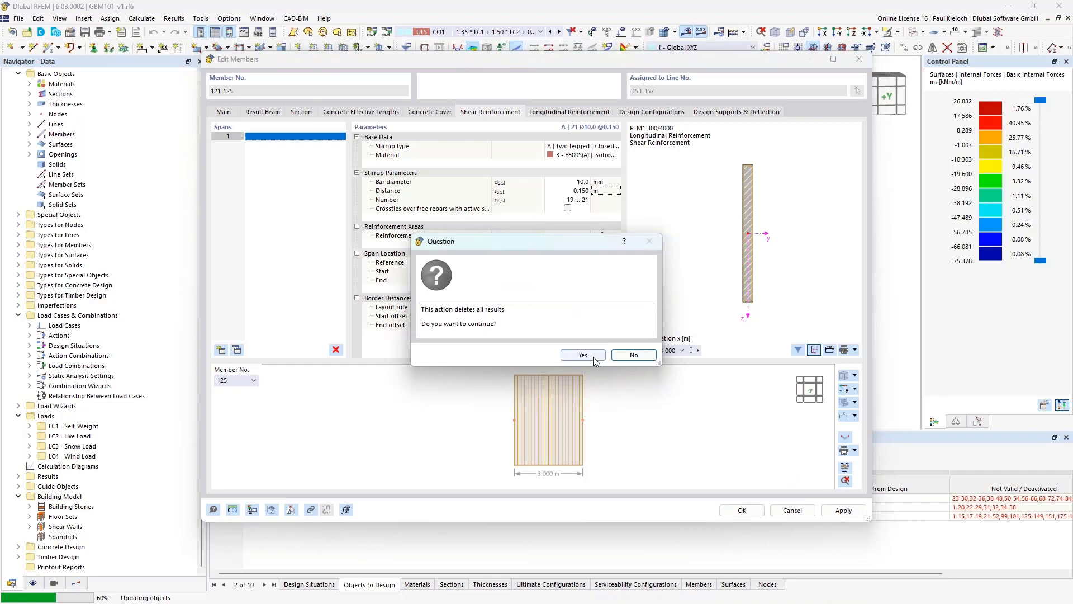
click(587, 354)
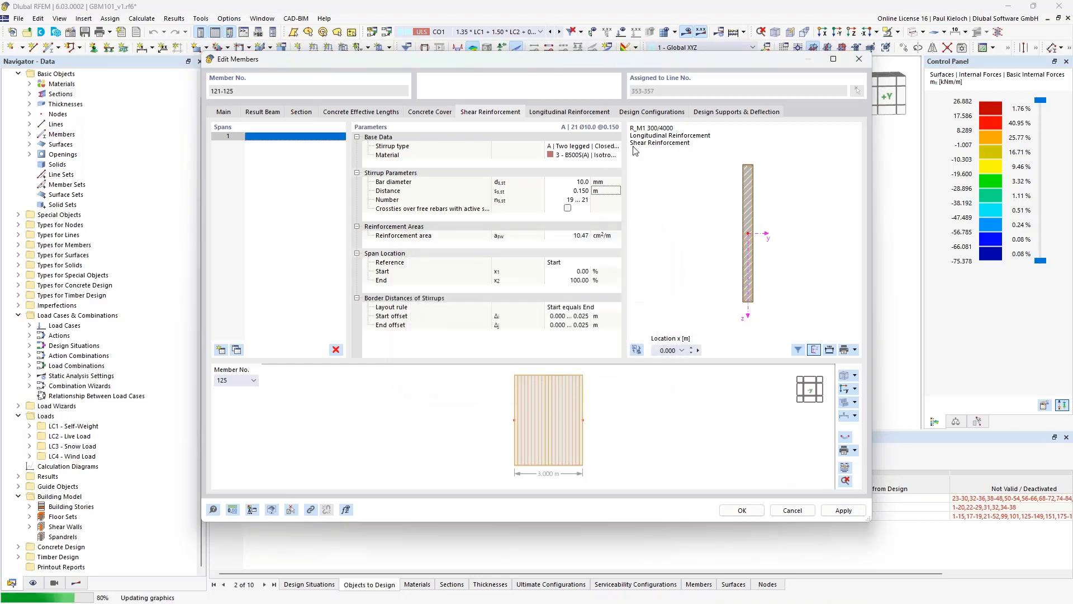
Change the longitudinal rebar type of result beams 121-125 to D | Line
click(580, 113)
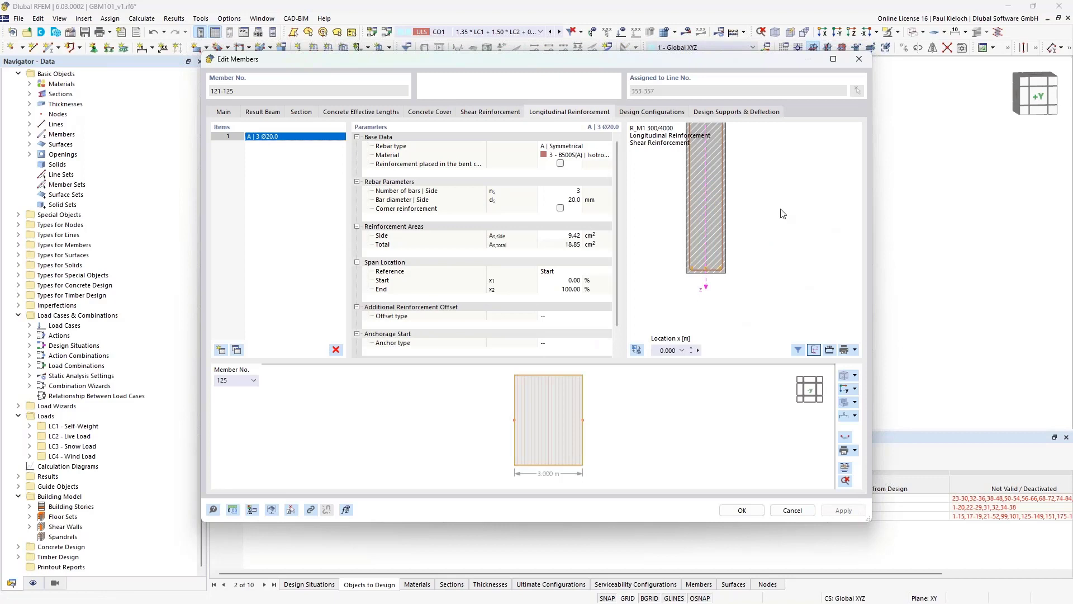
click(573, 147)
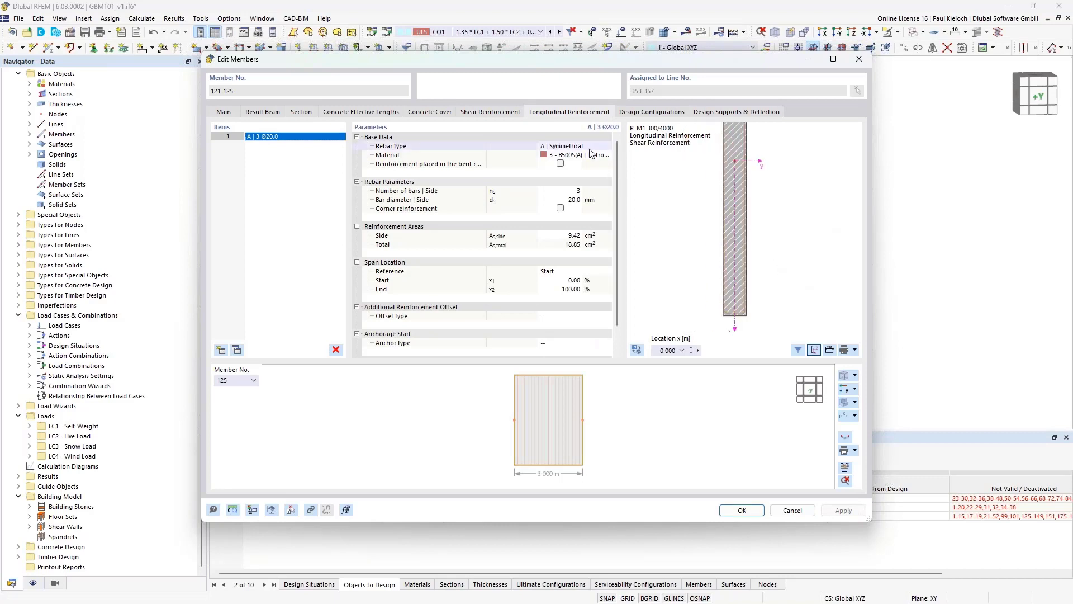
click(574, 148)
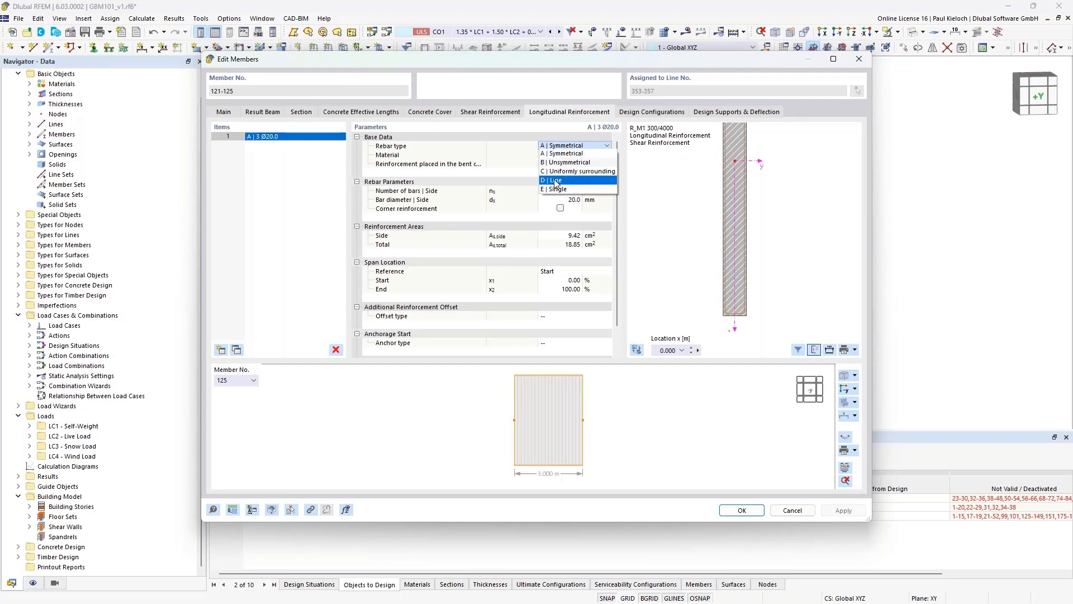
key(Escape)
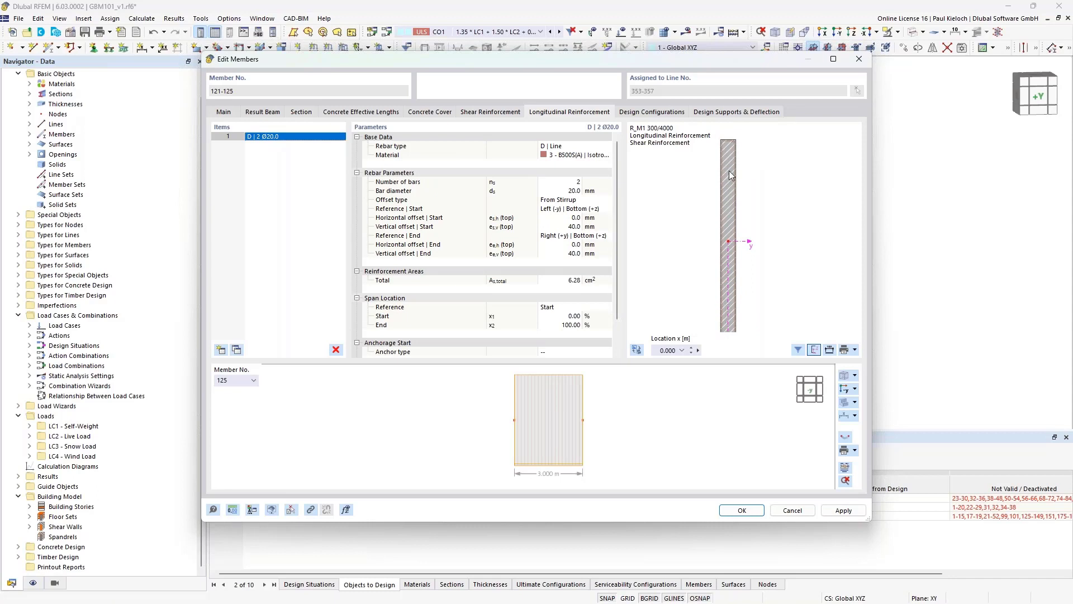
middle_drag(776, 247, 780, 244)
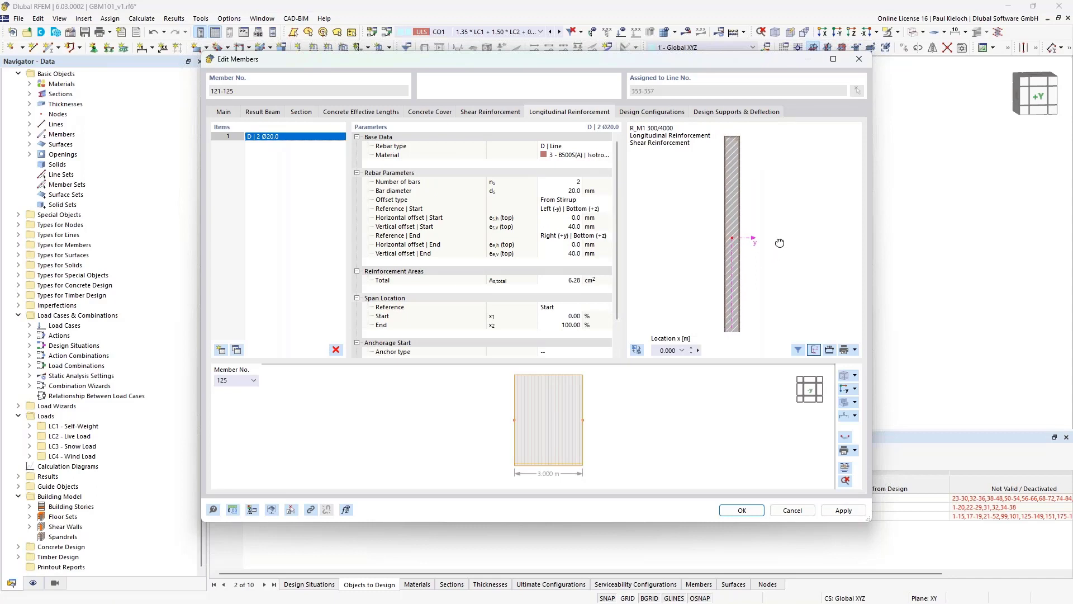
Set the line reinforcement to 26 bars with a bar diameter of 12 mm
click(563, 184)
text(26)
click(562, 193)
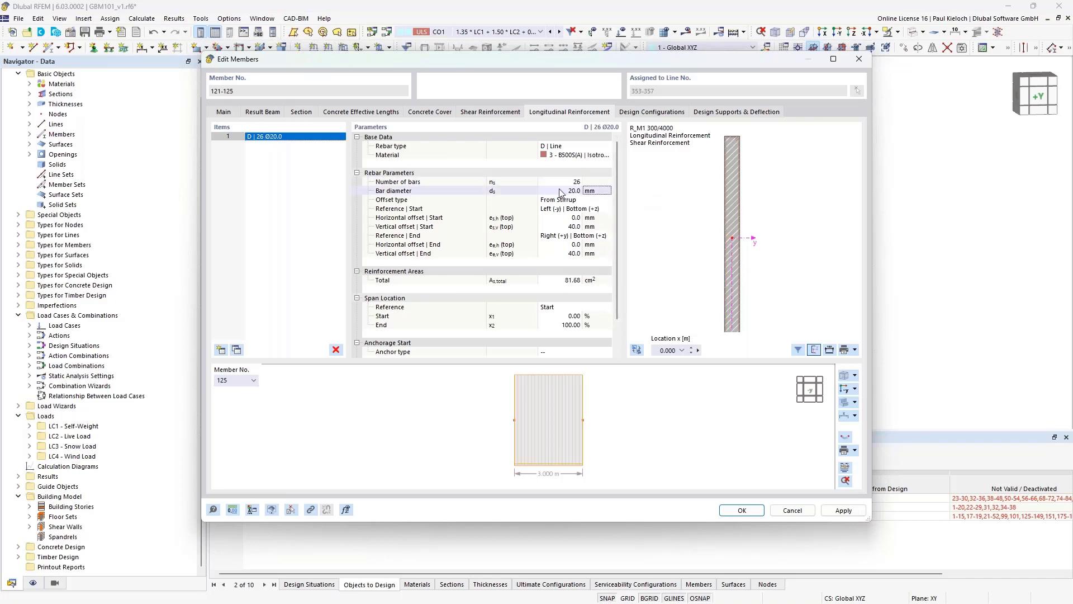
click(561, 191)
text(12)
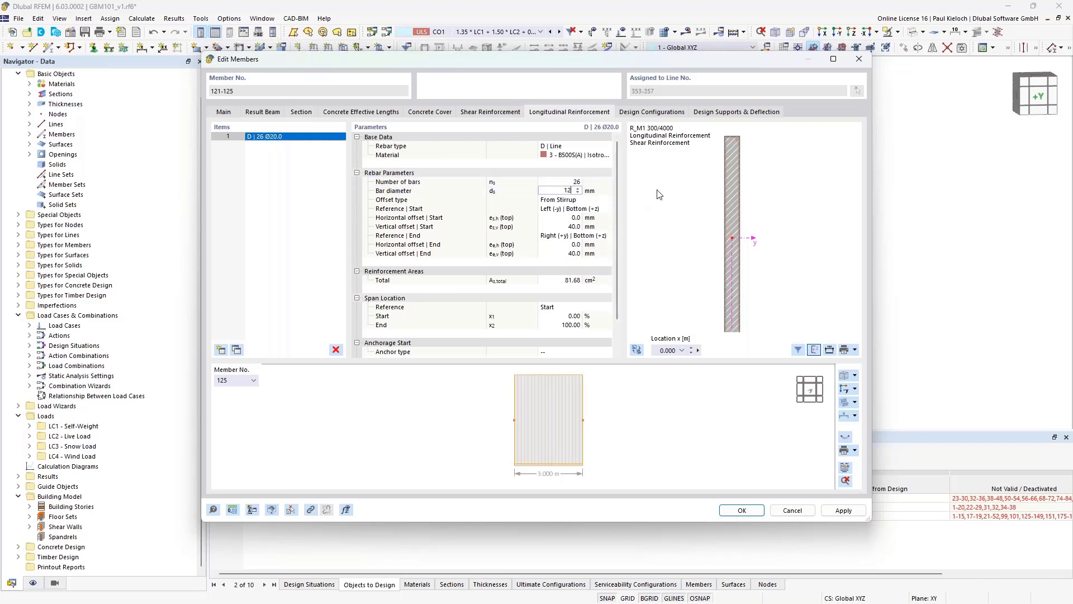
click(599, 192)
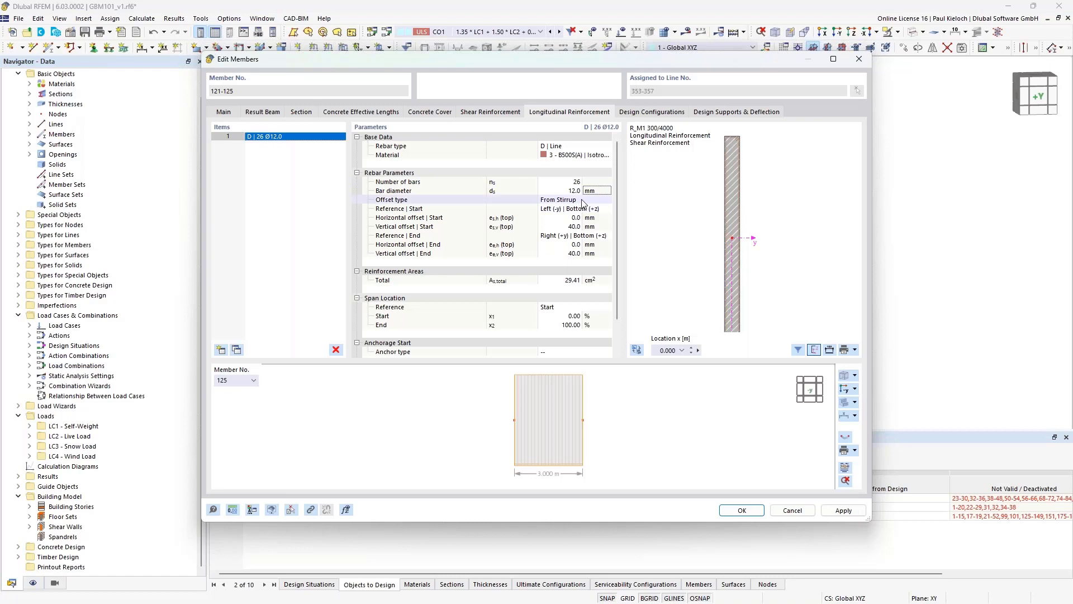
Set the rebar line's start reference to Left (-y) | Top (-z) and end reference to Left (-y) | Bottom (+z), and check it in the section preview
click(577, 209)
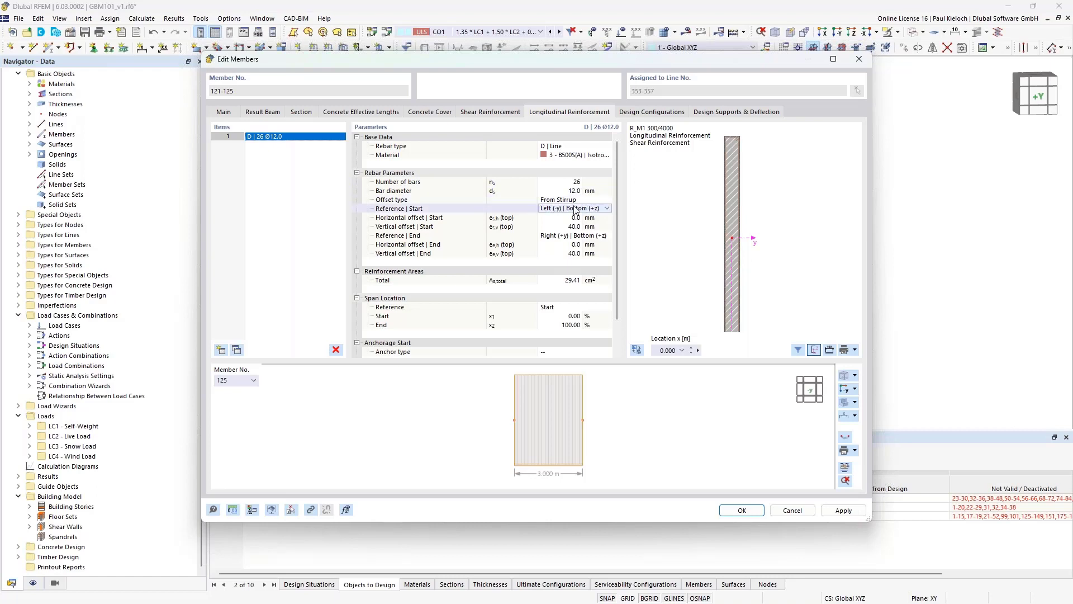
click(576, 209)
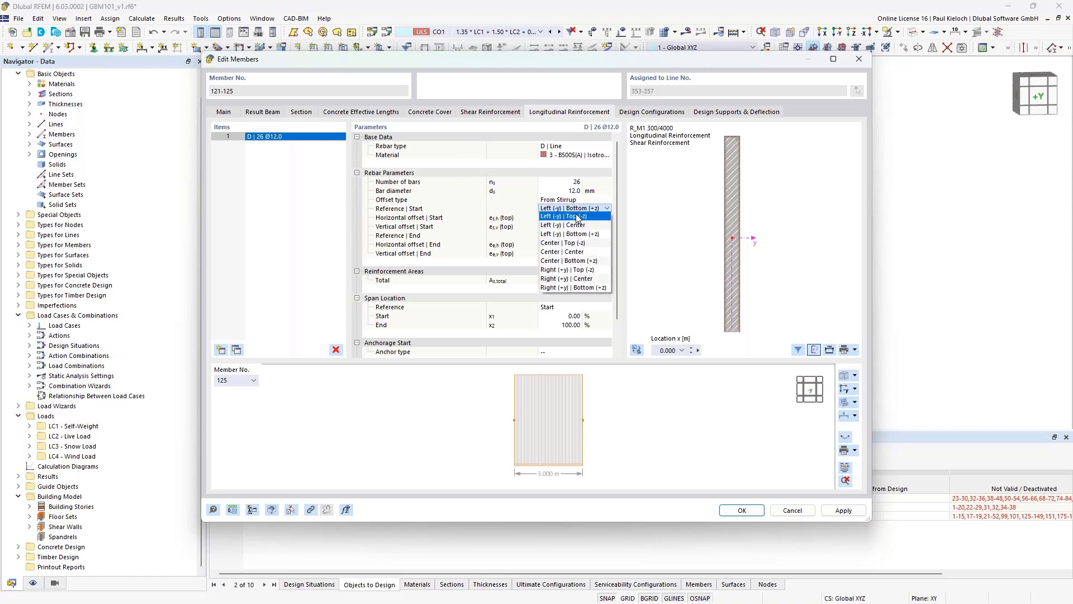
click(569, 217)
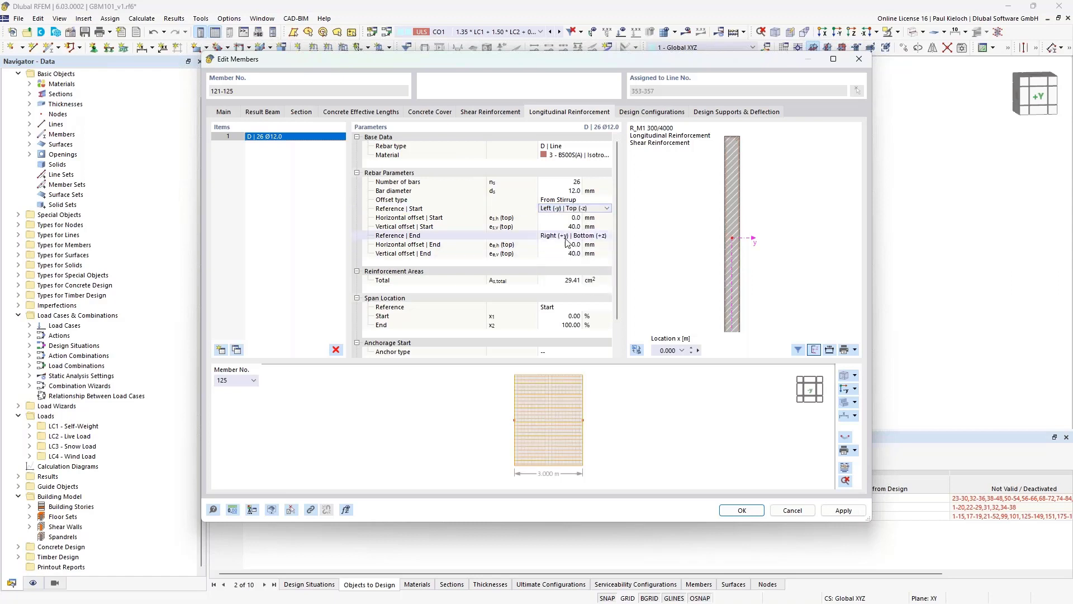
click(564, 236)
click(582, 236)
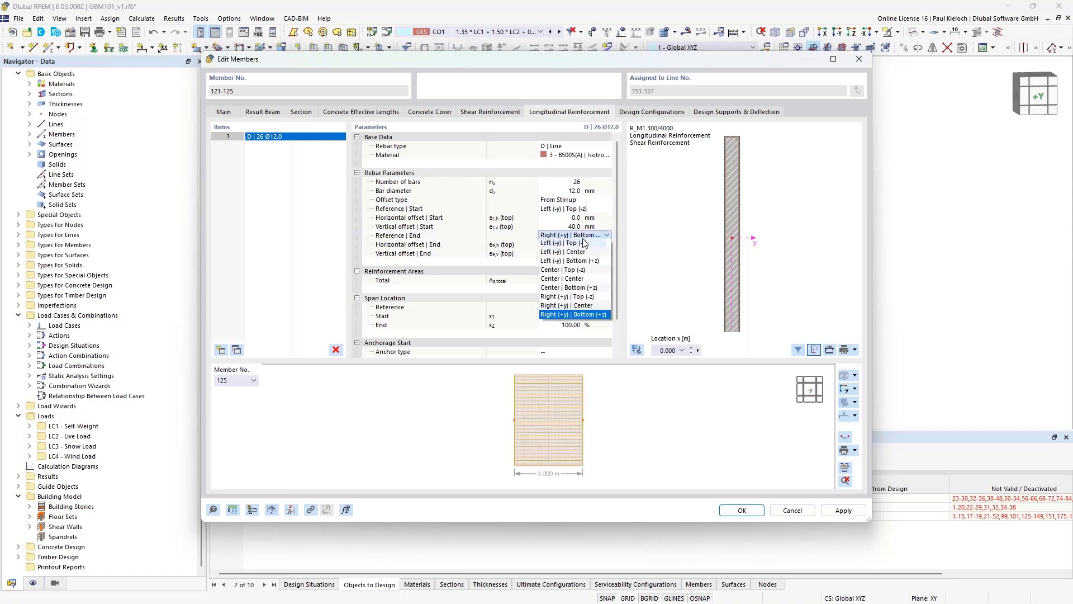
key(Escape)
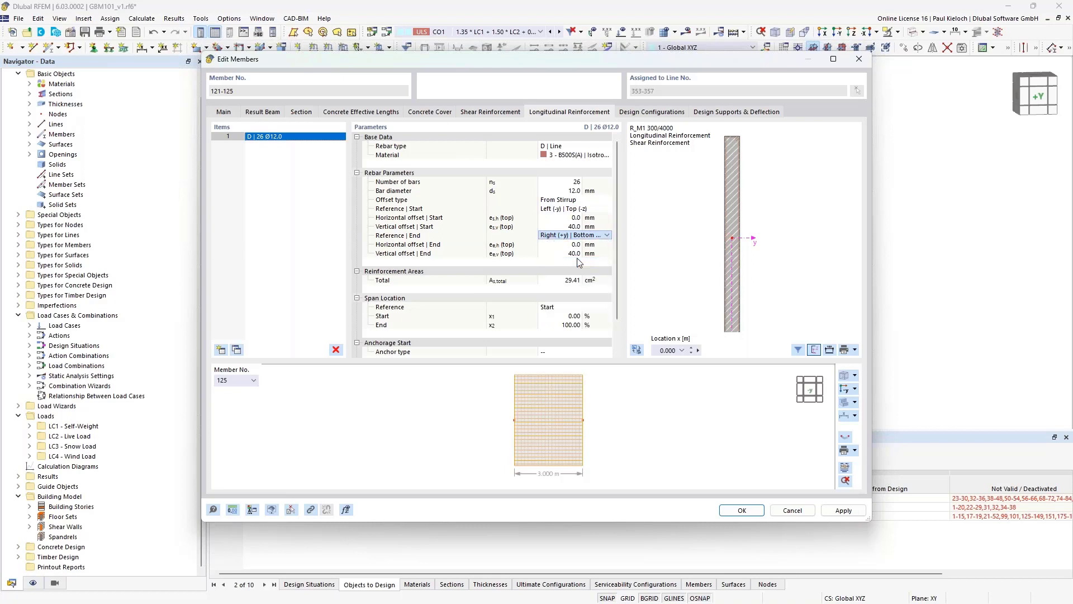
click(606, 227)
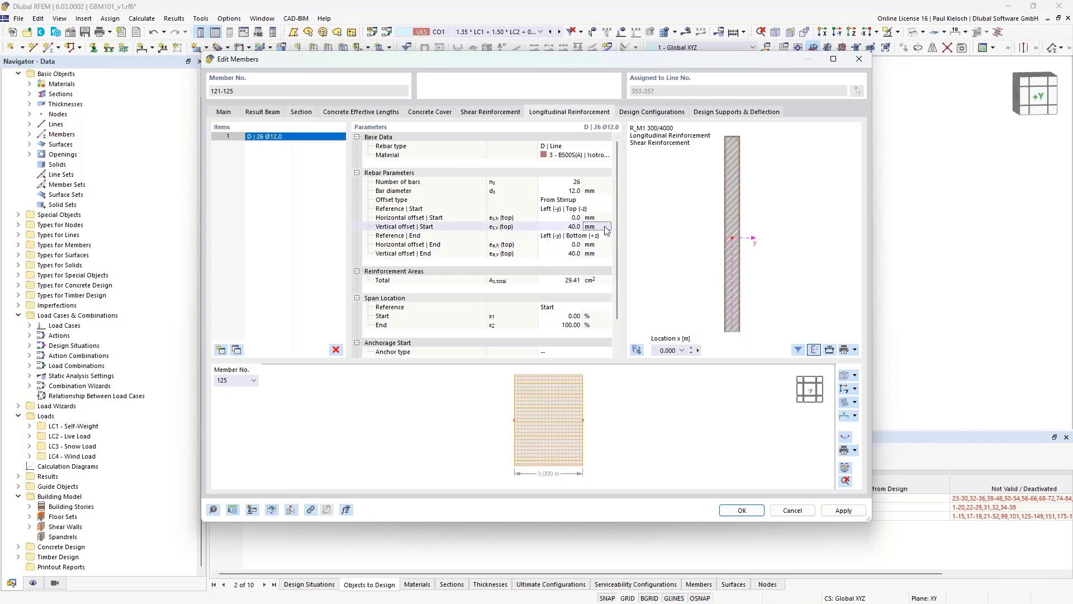
scroll(727, 157, up, 5)
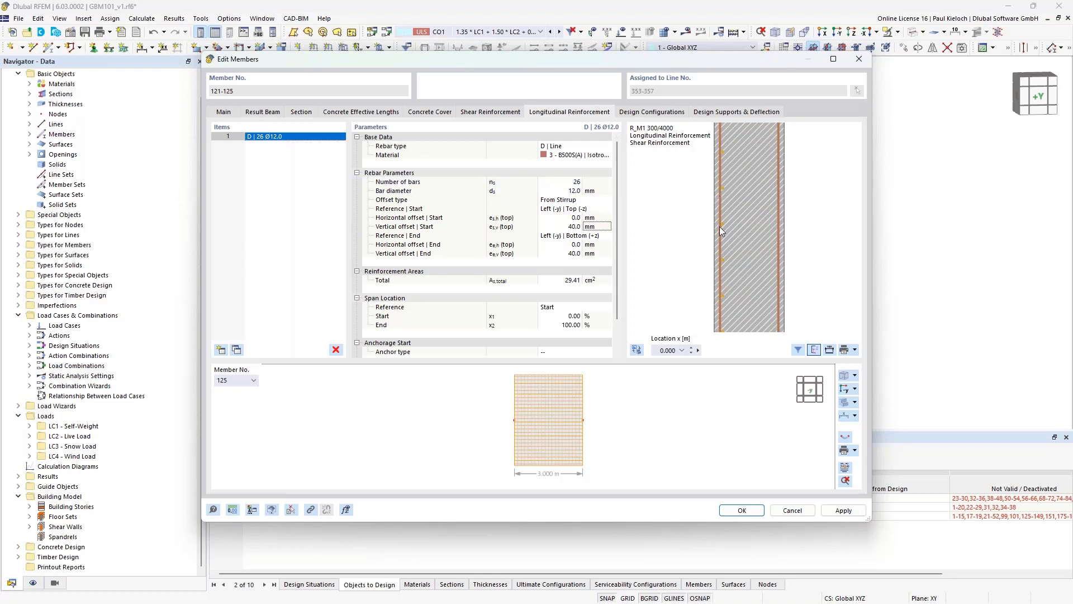
scroll(739, 226, down, 2)
scroll(742, 240, up, 3)
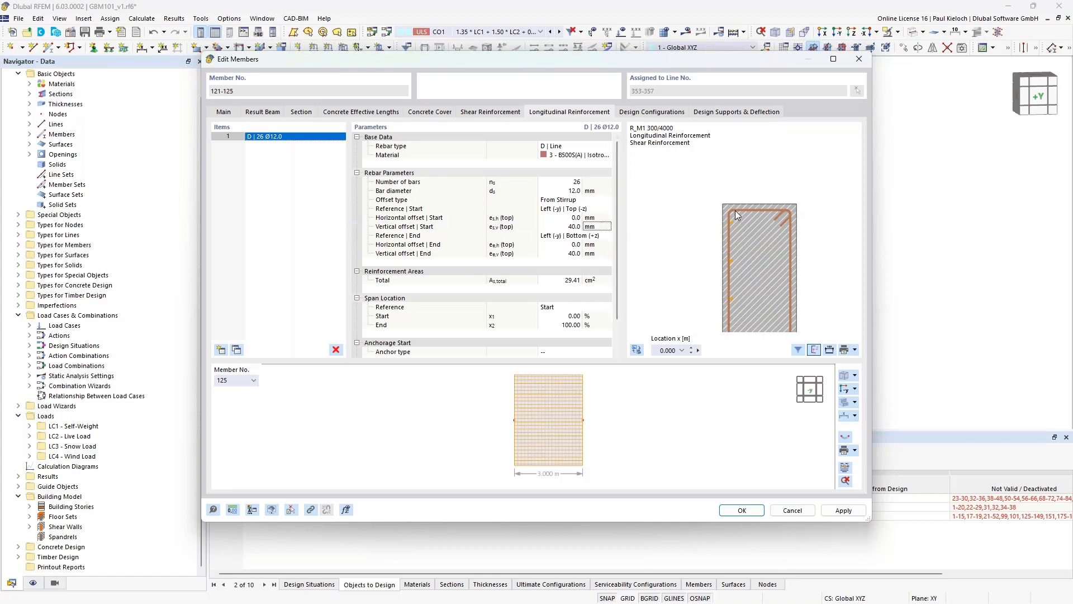
Set the rebar line's vertical start and end offsets to 20 mm and apply the change to result beams 121-125
click(564, 226)
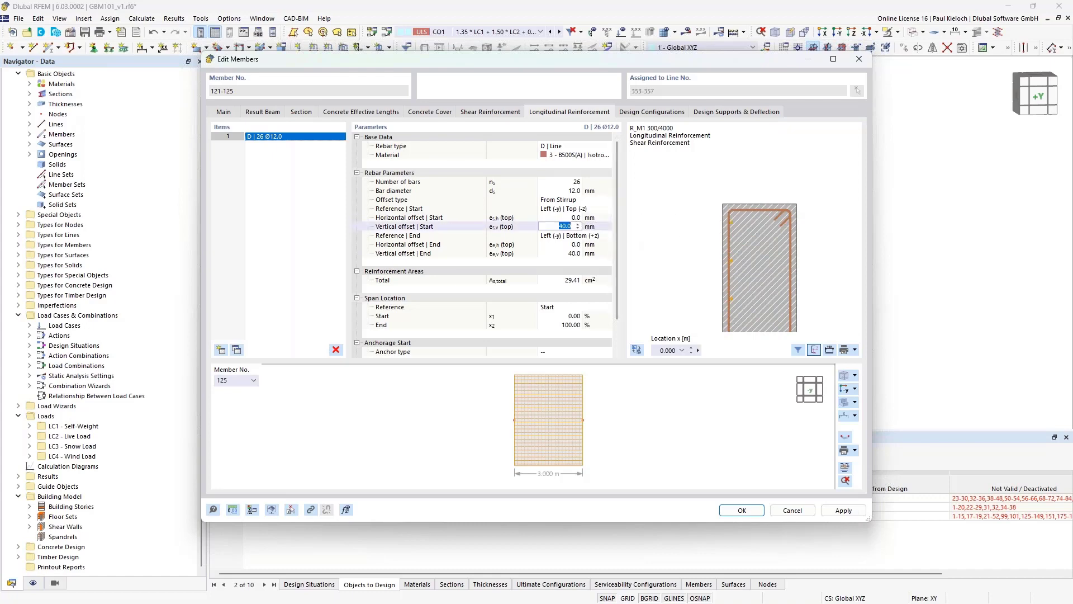
text(20)
click(565, 253)
text(20)
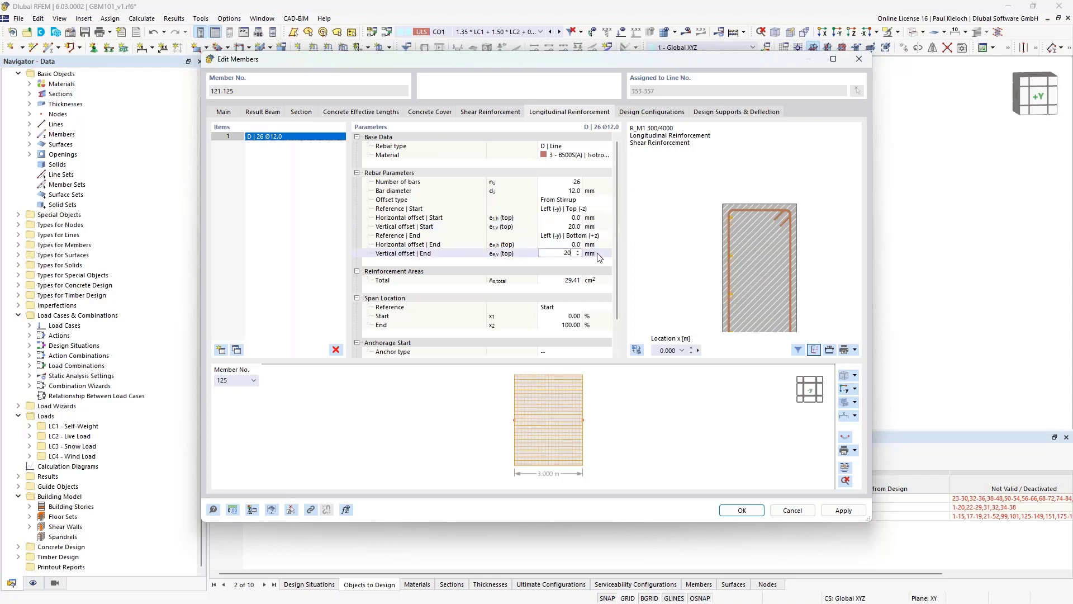
click(597, 255)
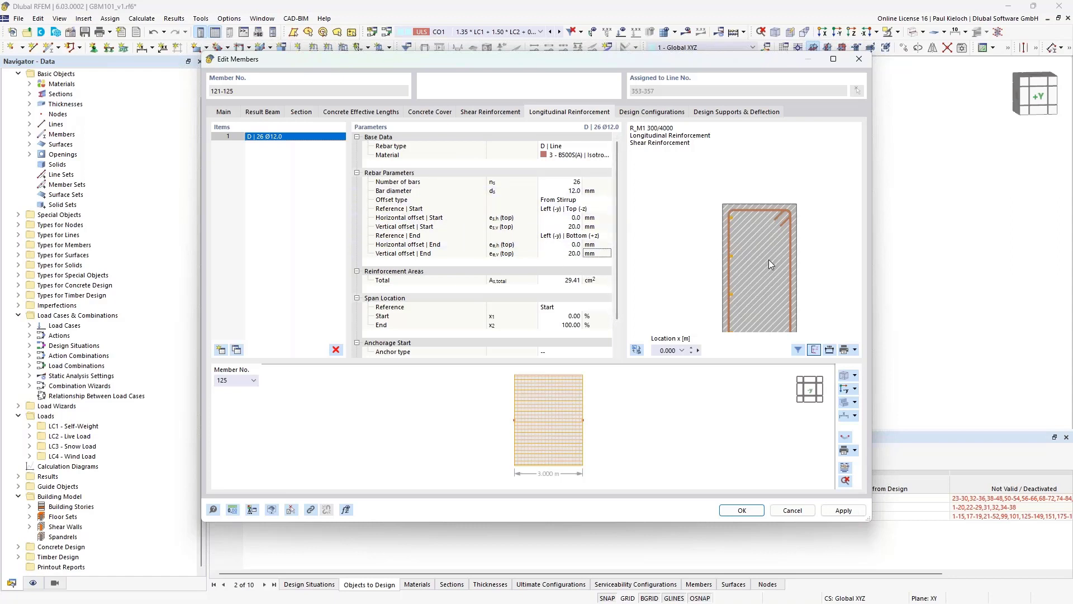
click(843, 511)
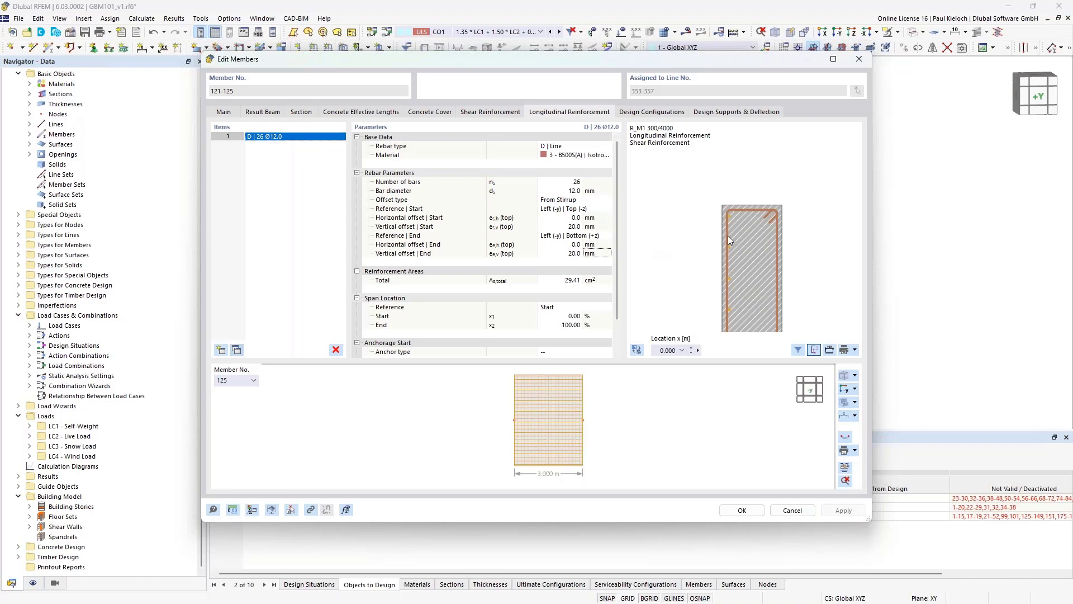
Add a second longitudinal reinforcement item with 26 bars of 12 mm and set its start reference to Right (+y) | Top (-z)
key(Insert)
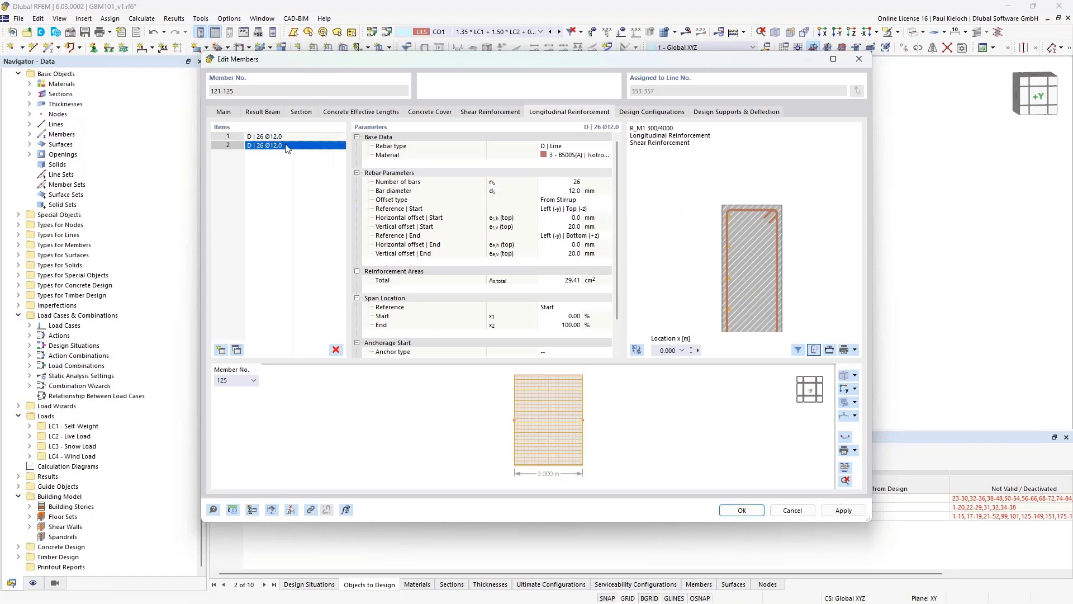
click(600, 210)
click(608, 209)
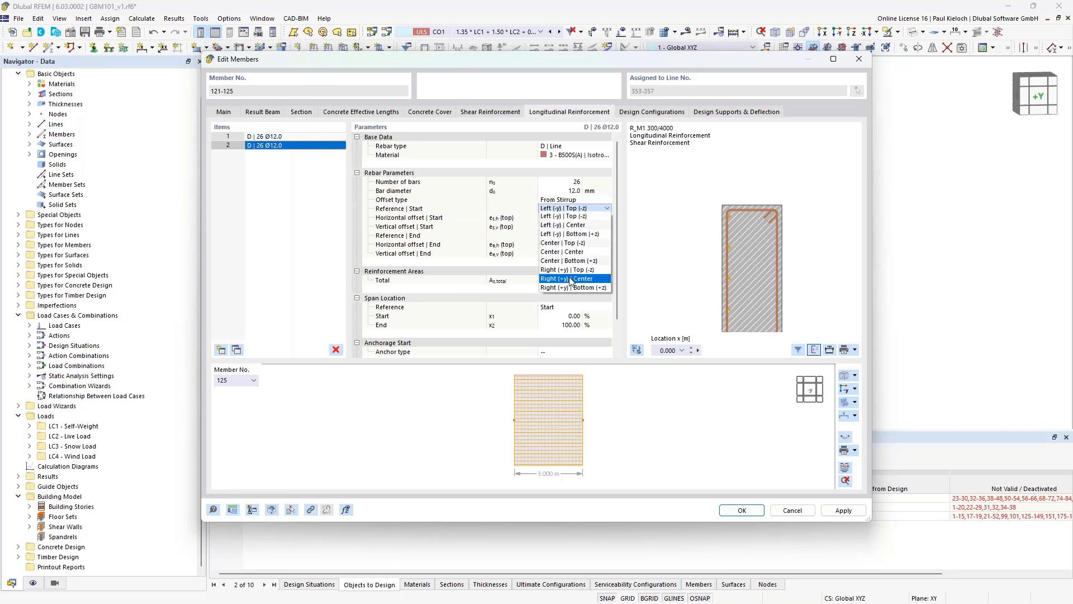
key(Escape)
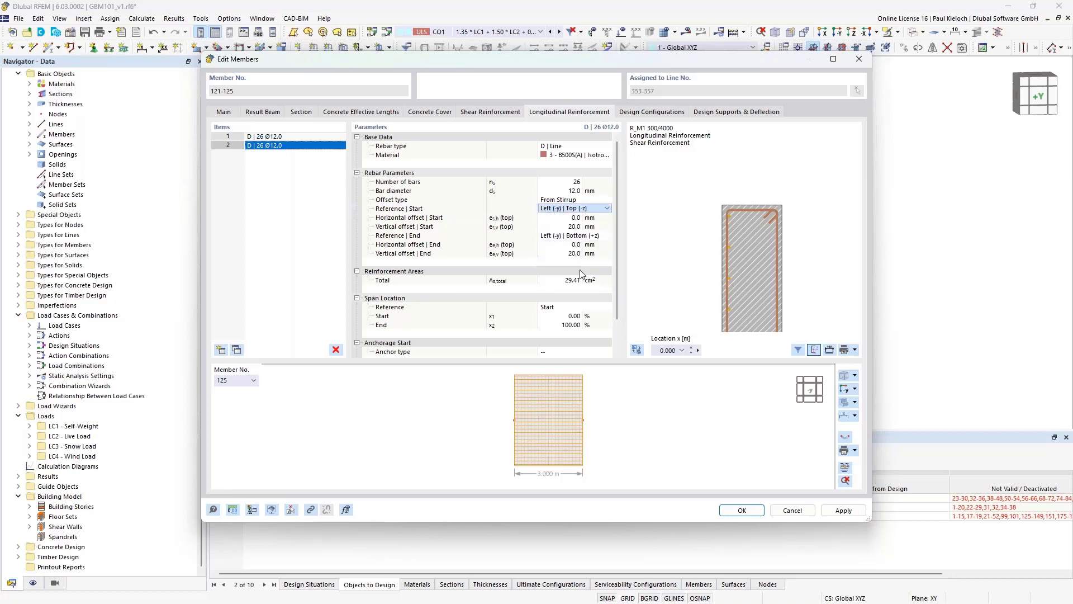
click(331, 146)
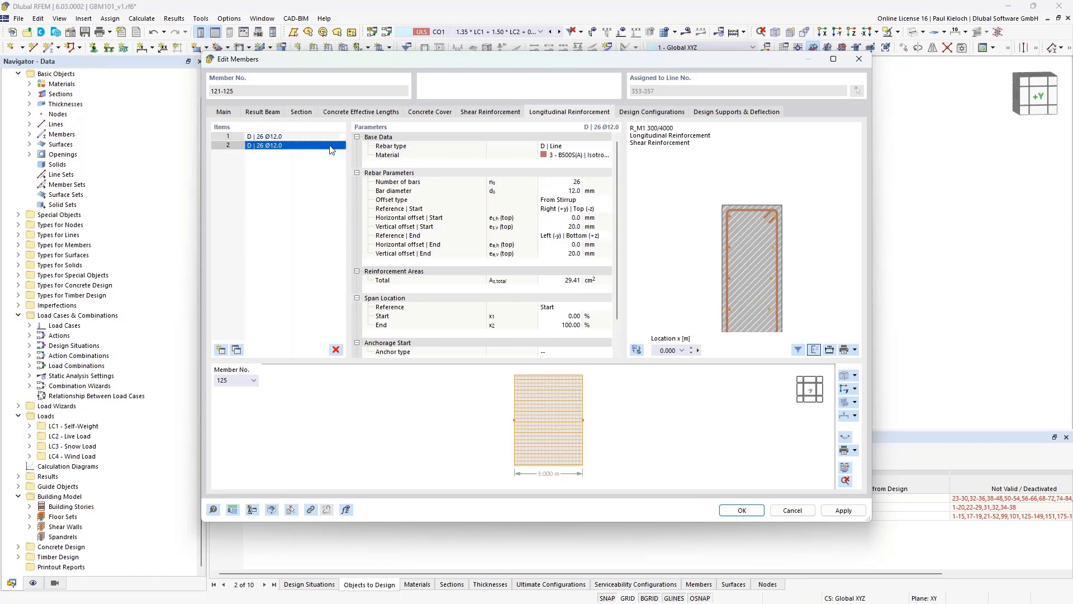
Set the second rebar line's end reference to Right (+y) | Bottom (+z), apply it, and check both lines in the section preview
click(603, 236)
click(607, 235)
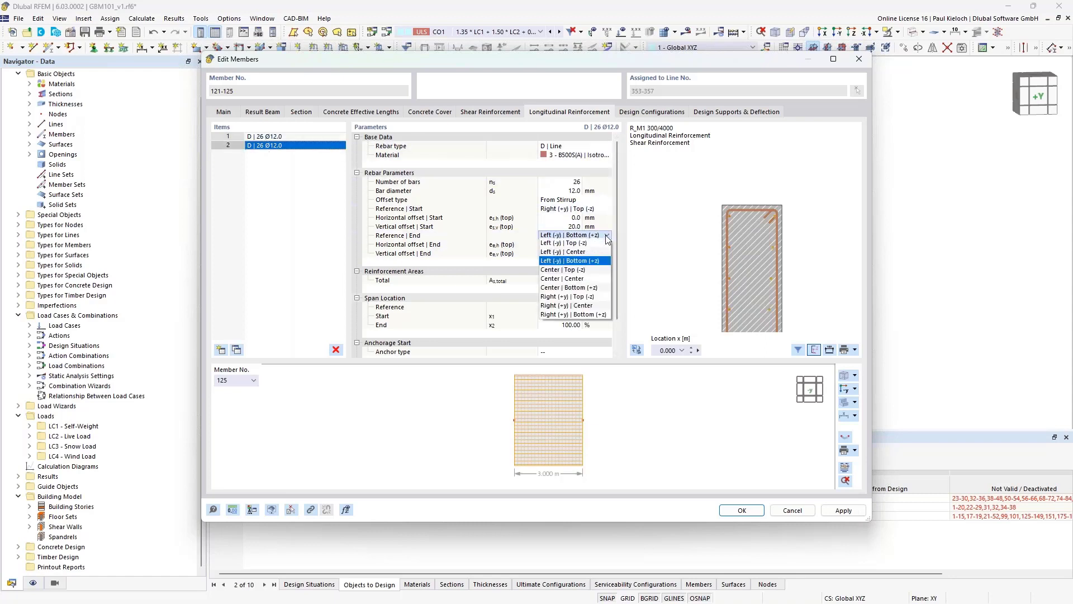
click(587, 314)
click(774, 274)
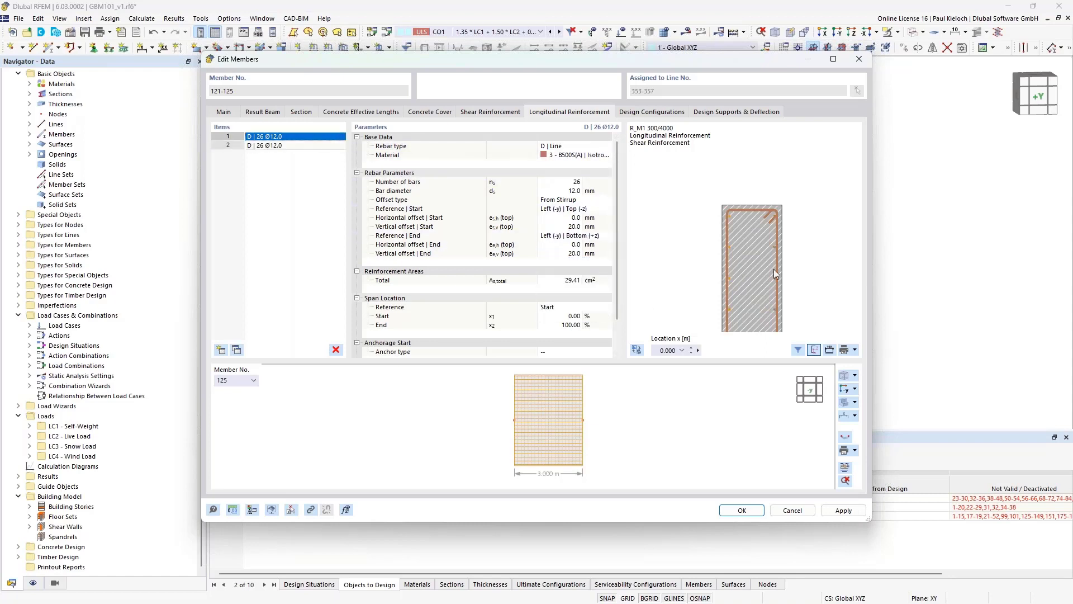
click(841, 509)
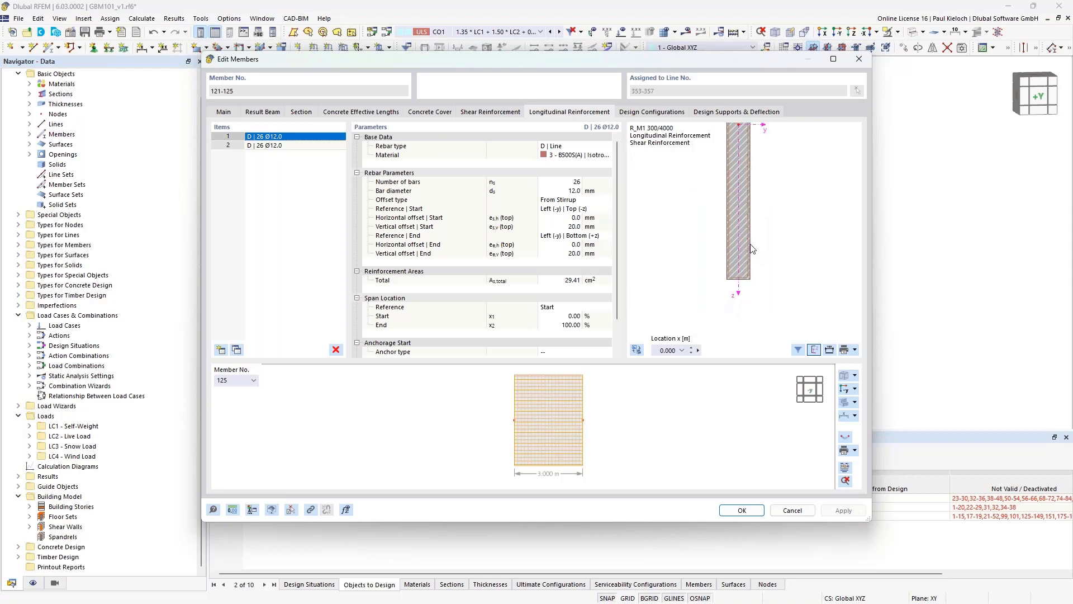
scroll(736, 219, up, 3)
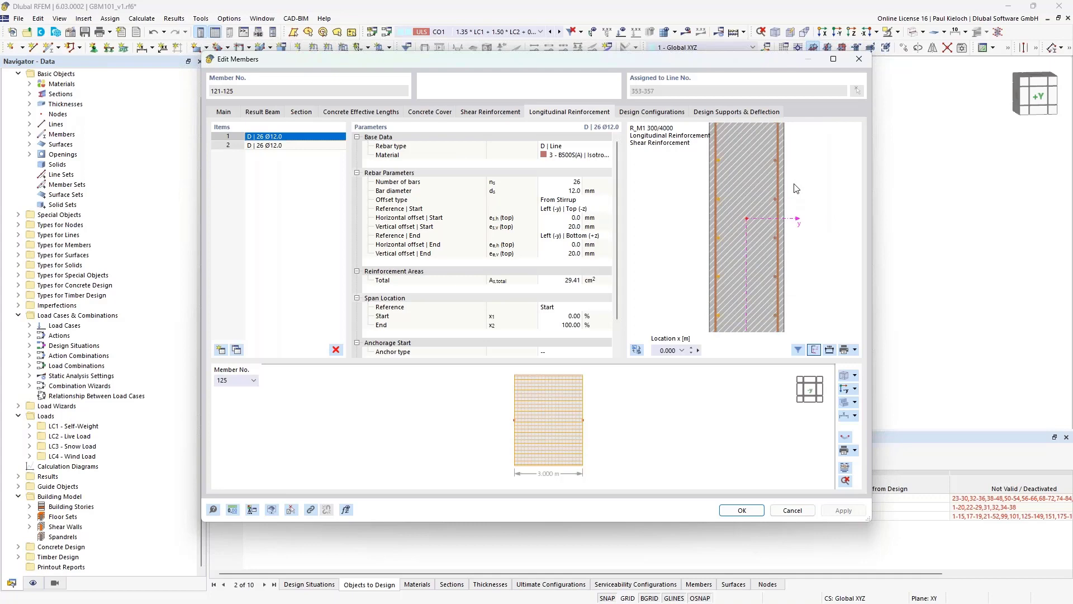
mouse_move(794, 185)
middle_down()
mouse_move(794, 195)
mouse_move(807, 193)
middle_up()
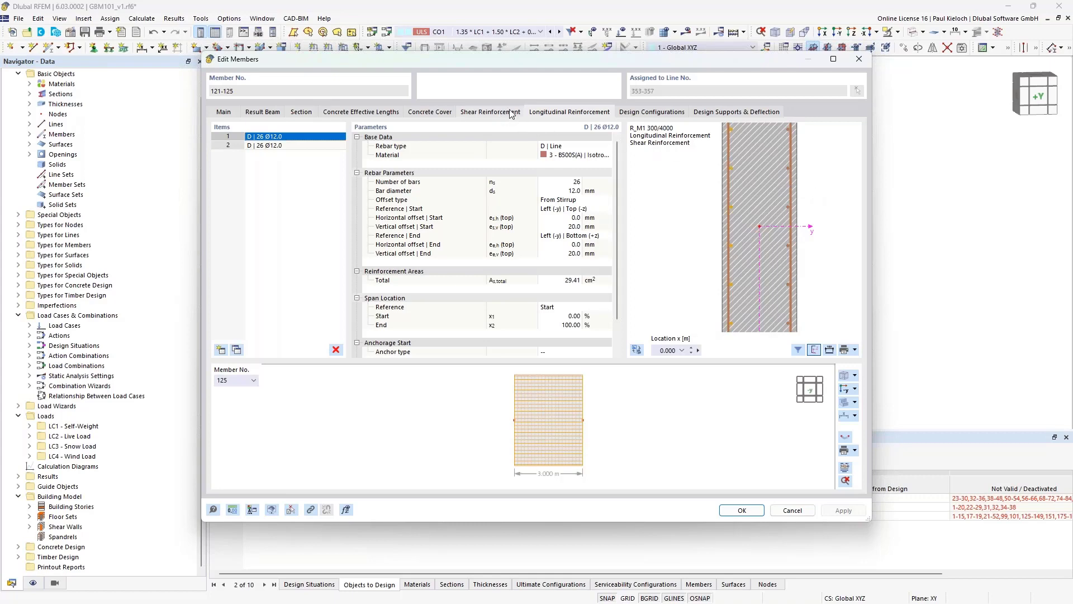
Enable crossties over free rebars in the shear reinforcement of result beams 121-125 and check them in the section preview
click(490, 112)
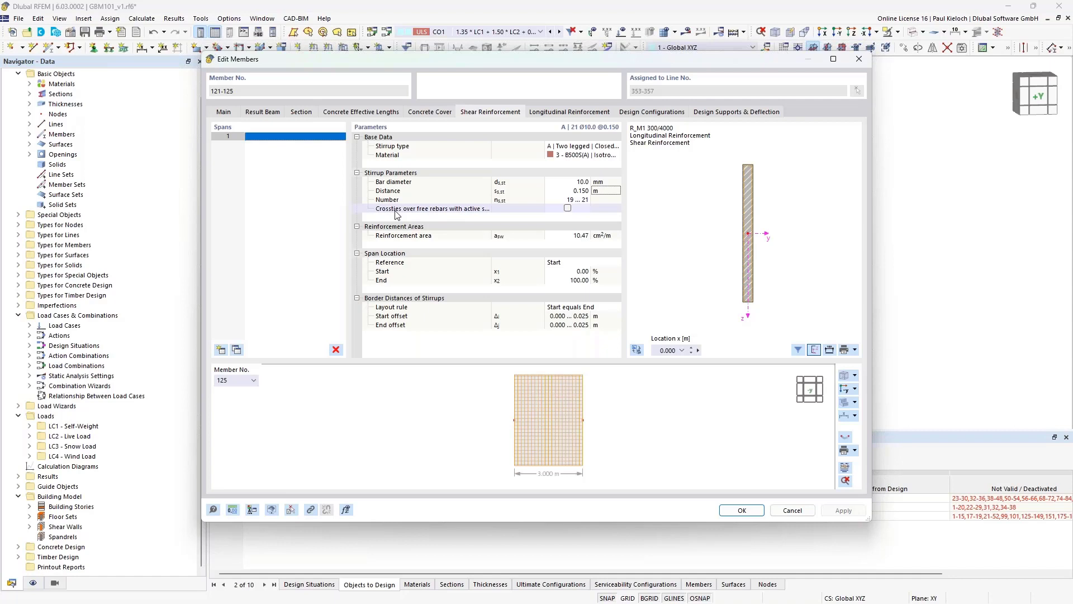
scroll(745, 168, up, 5)
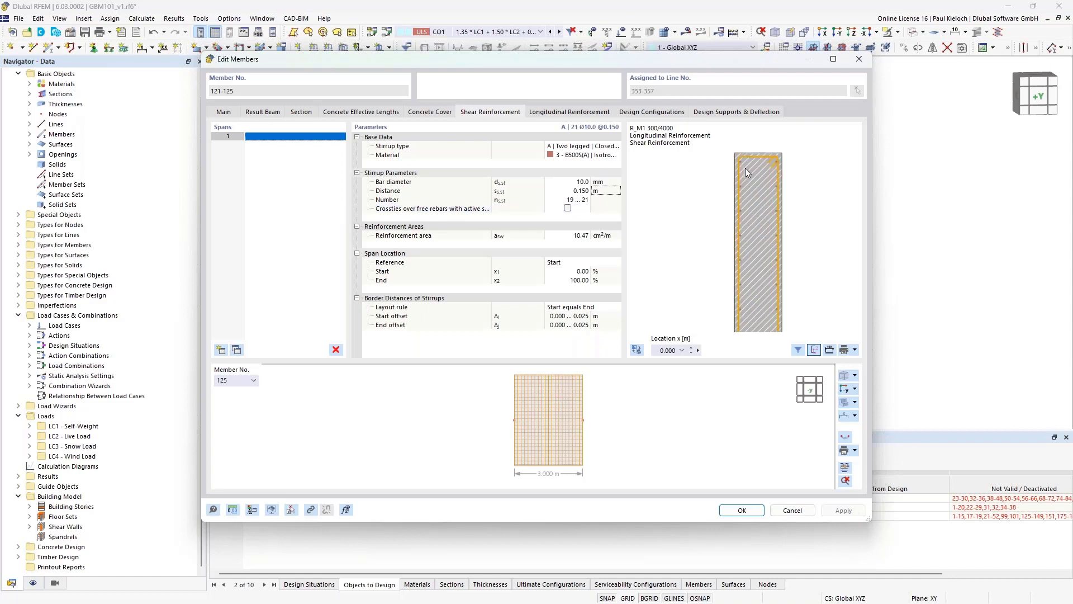
scroll(746, 167, up, 3)
middle_drag(822, 162, 794, 175)
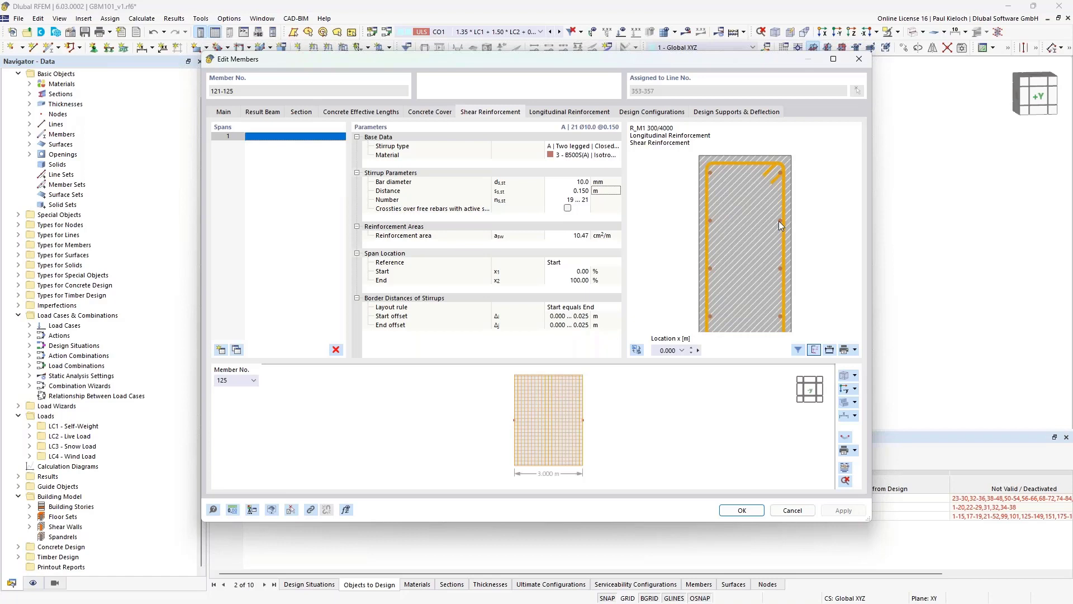
click(568, 209)
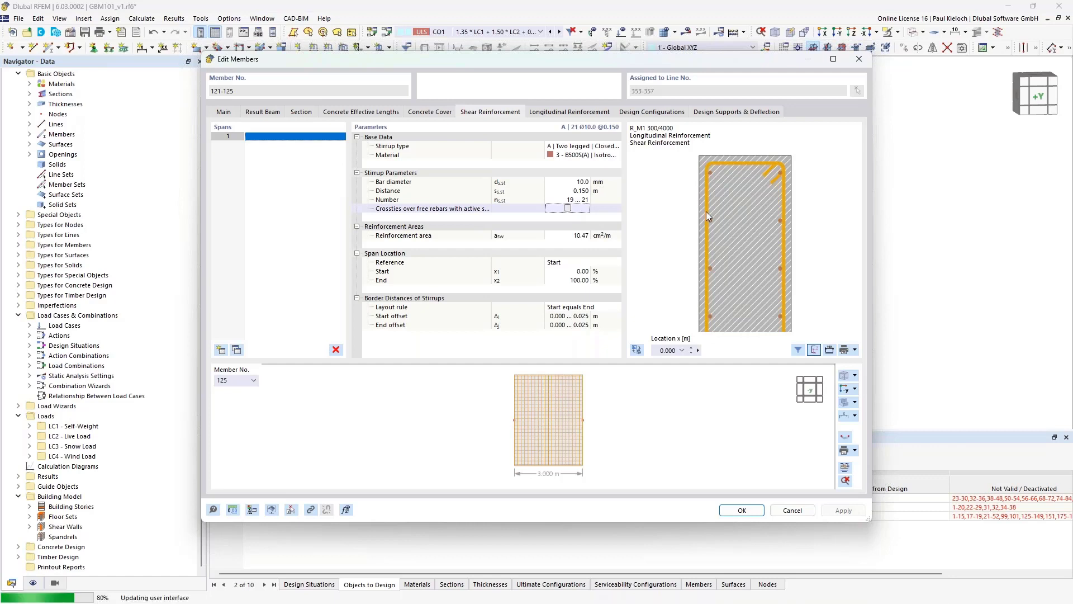
click(568, 209)
drag(760, 253, 768, 222)
scroll(769, 222, up, 2)
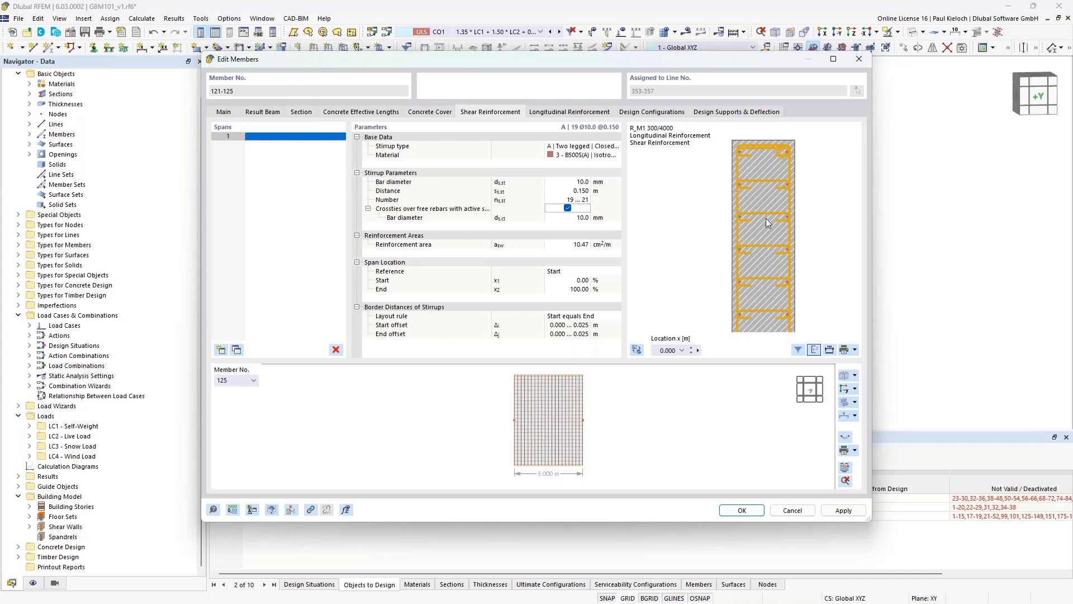
scroll(780, 165, up, 1)
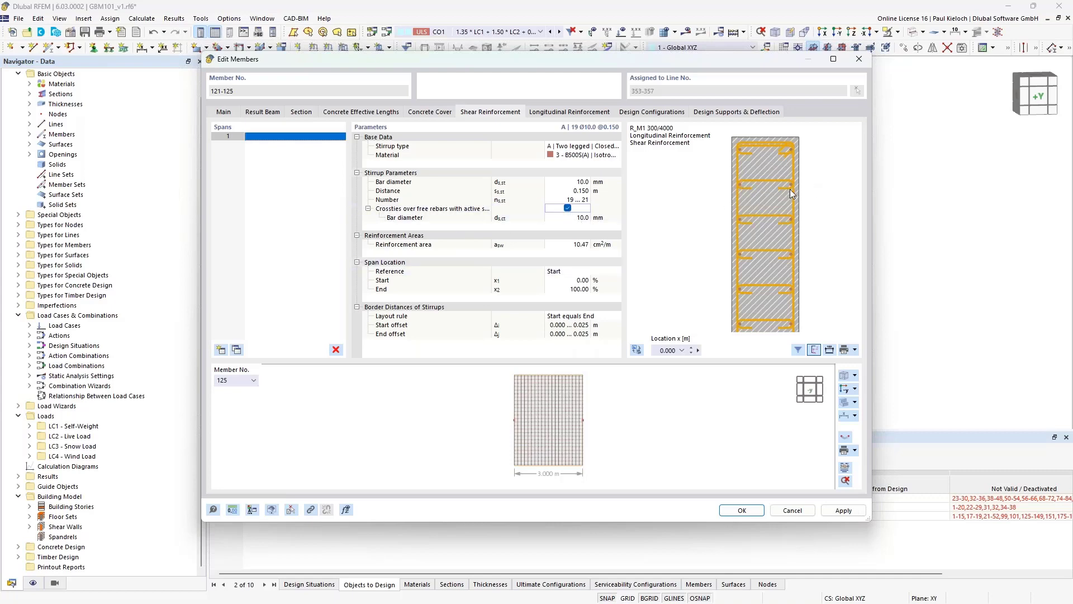
Remove the crossties at selected free rebars along the section, then apply and confirm the result beams' reinforcement
mouse_move(839, 186)
middle_down()
mouse_move(809, 197)
mouse_move(822, 194)
middle_up()
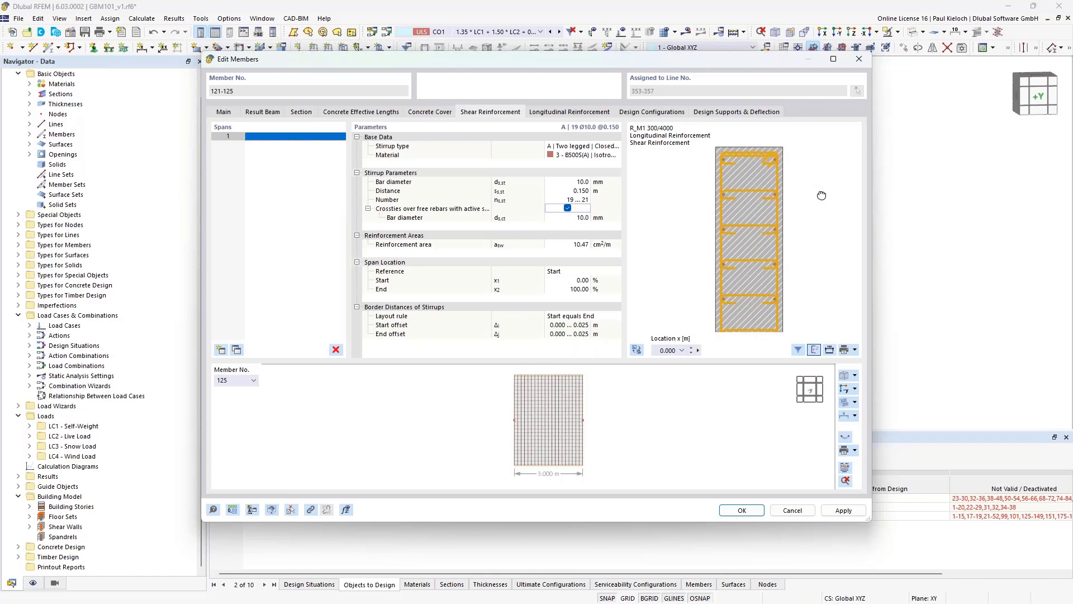
click(724, 194)
click(725, 230)
scroll(749, 171, down, 3)
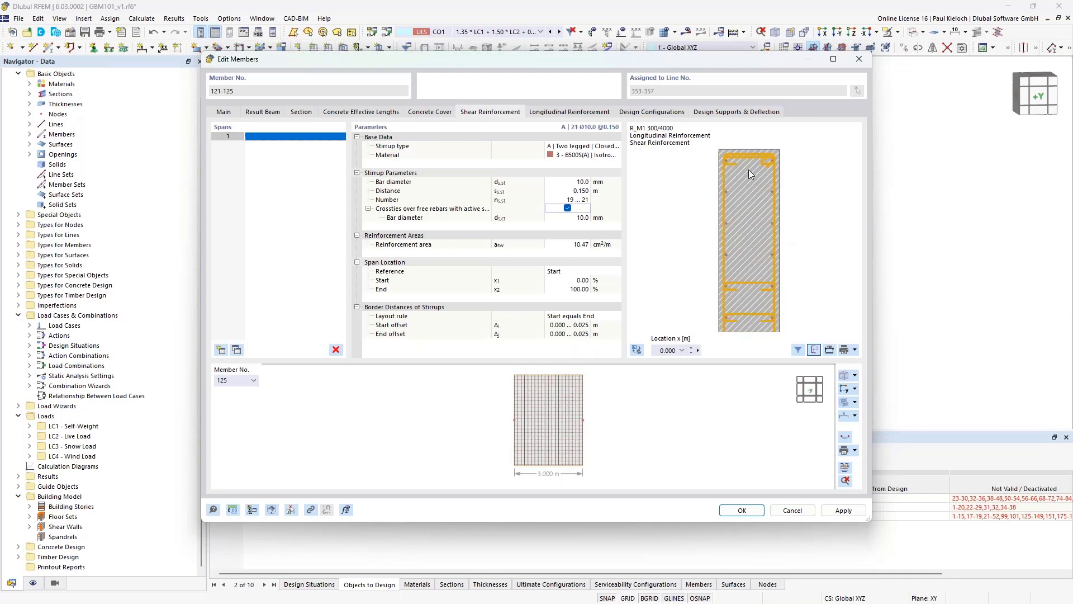
middle_drag(752, 259, 748, 206)
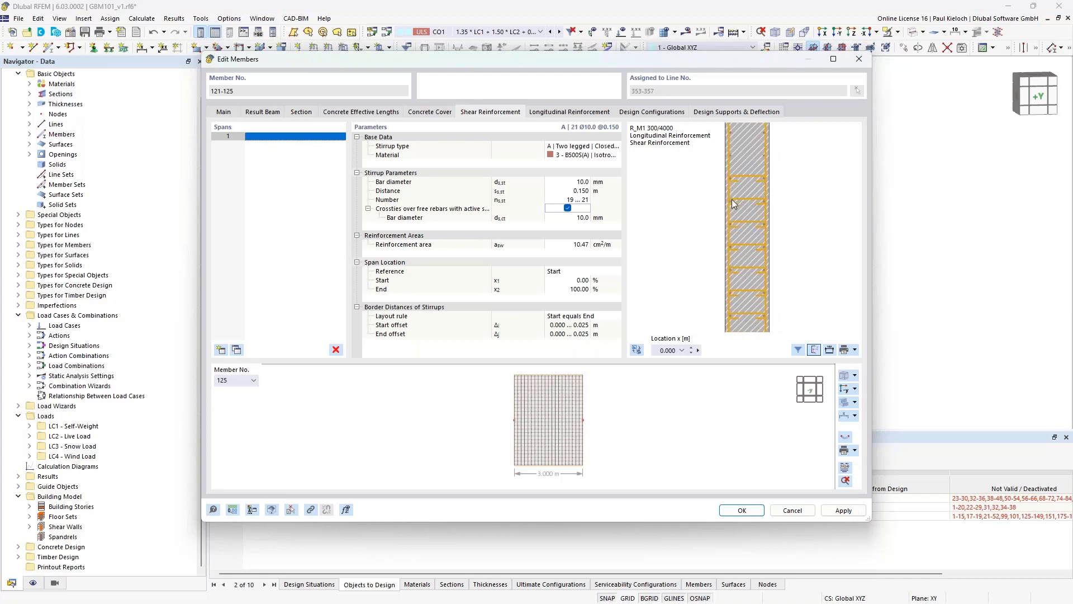
click(731, 200)
click(731, 247)
click(730, 246)
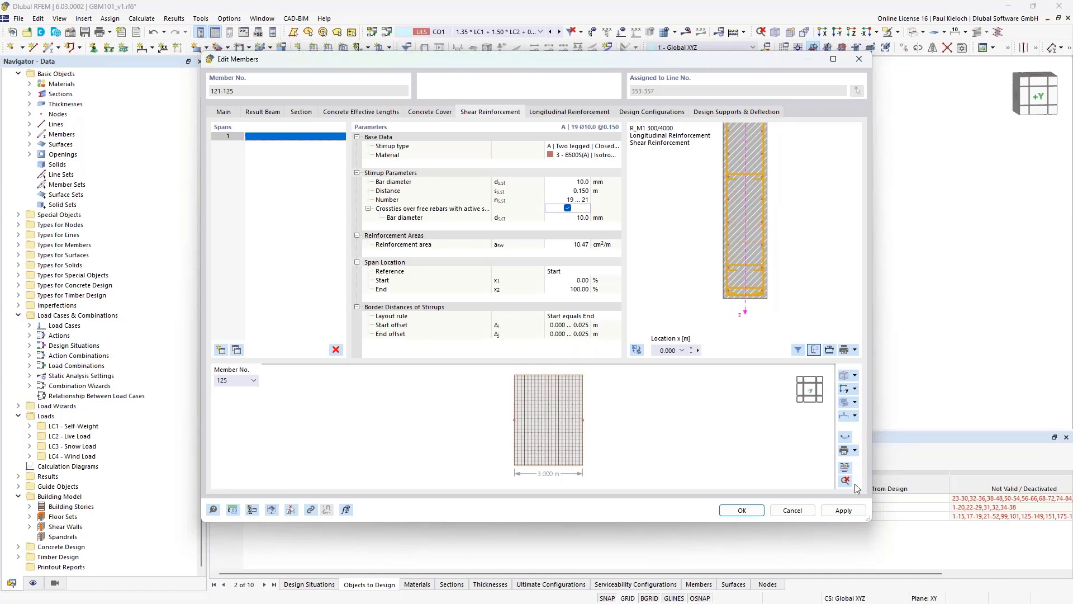
click(844, 510)
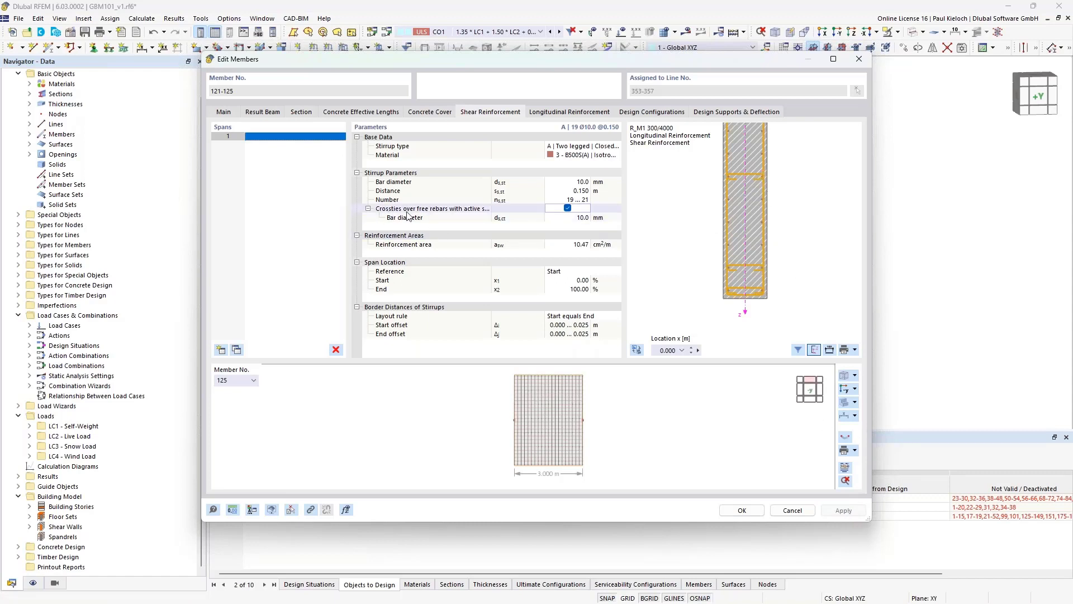
click(741, 511)
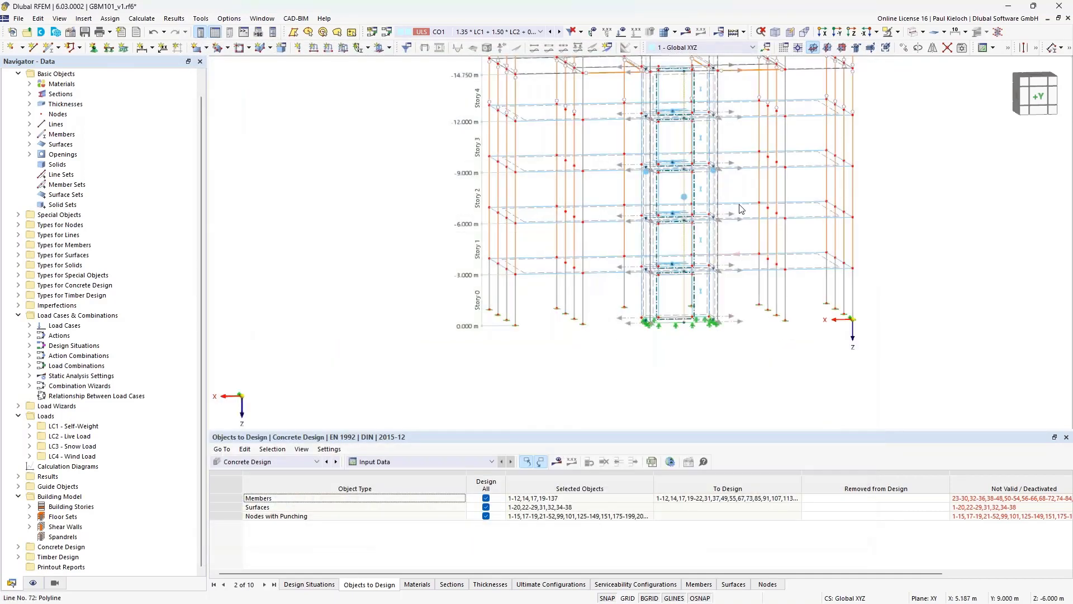
Display the Types for Concrete Design in the model to examine the core wall reinforcement, and hide them again
middle_drag(738, 256, 699, 222)
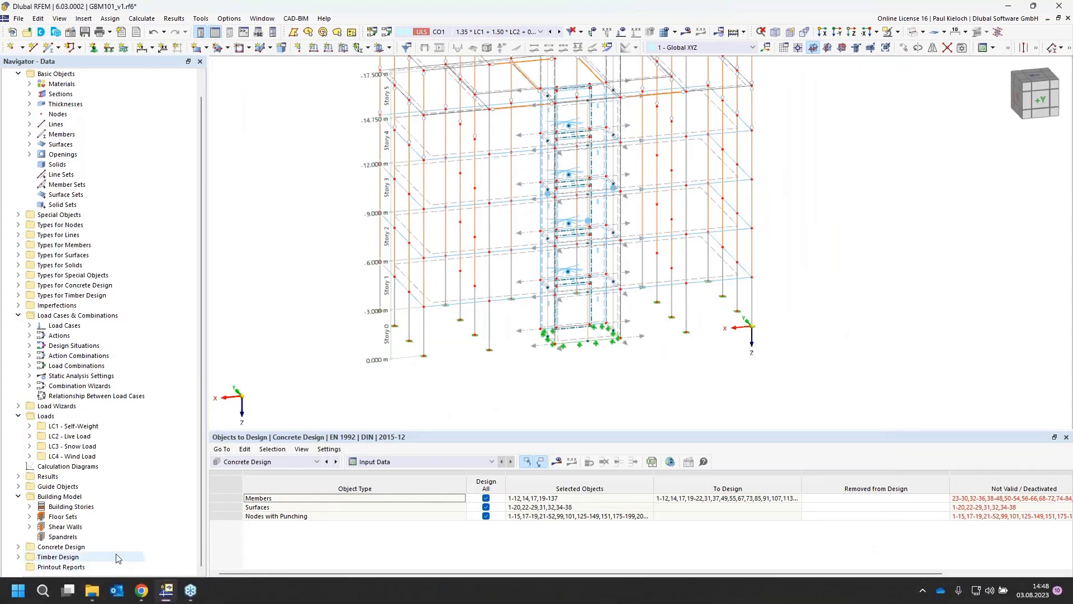
click(33, 582)
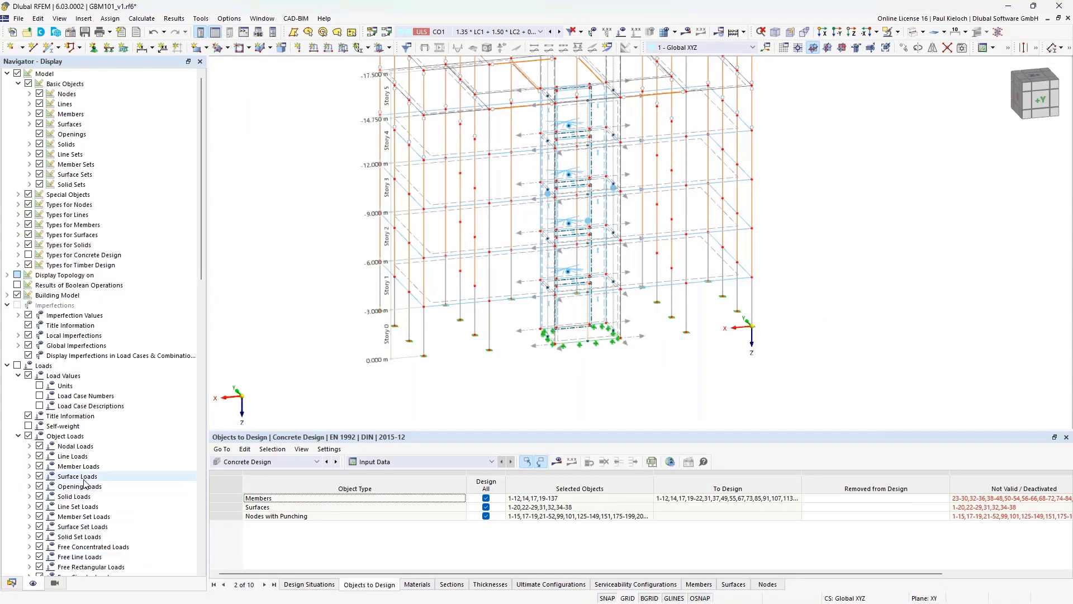
click(29, 255)
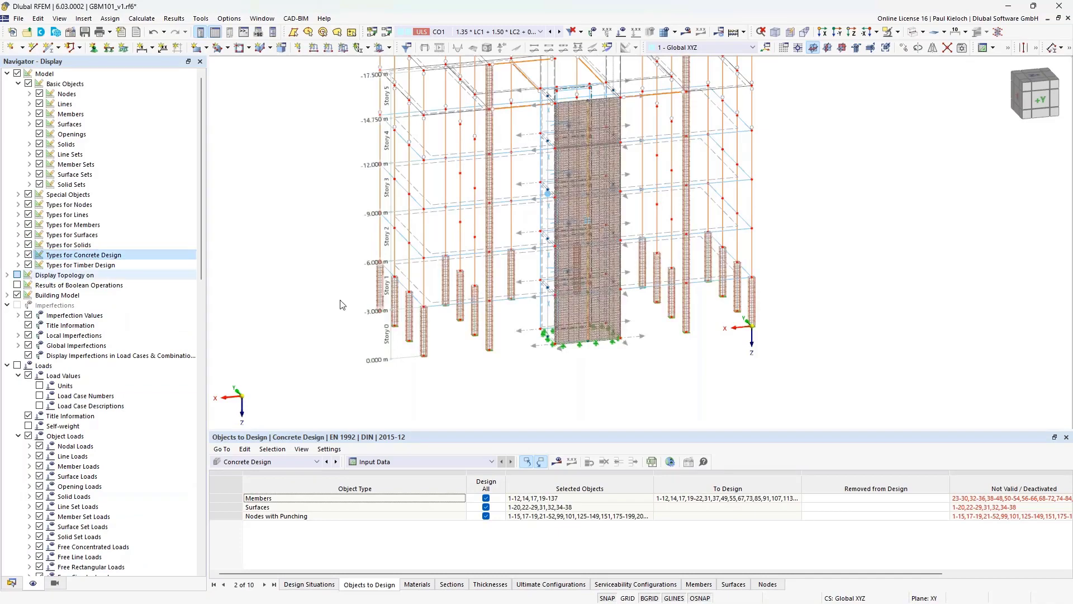
scroll(468, 276, up, 1)
scroll(469, 276, up, 6)
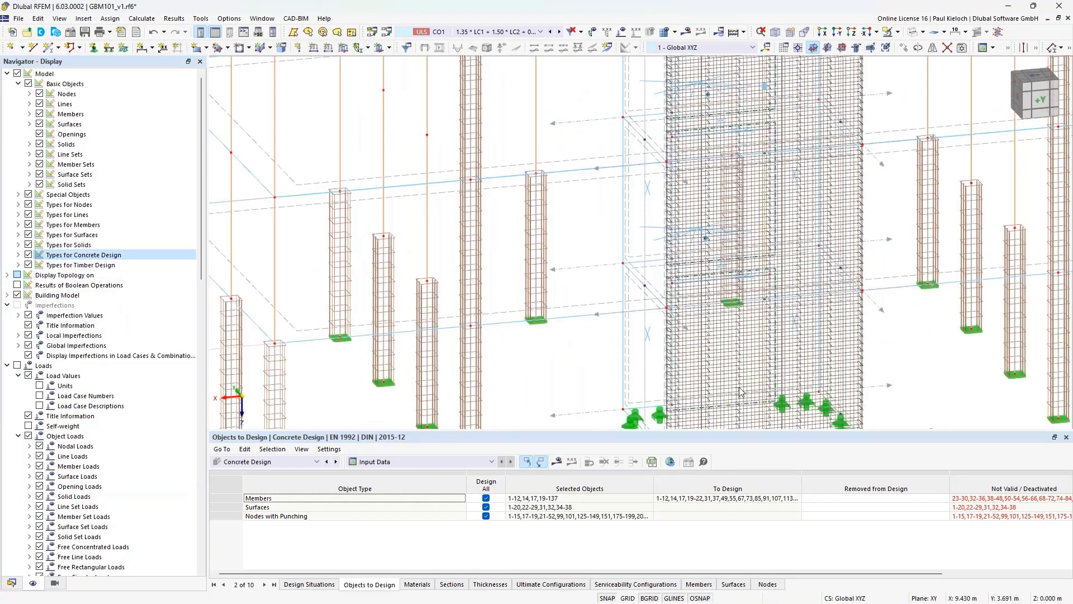
middle_drag(709, 313, 586, 183)
scroll(586, 183, down, 5)
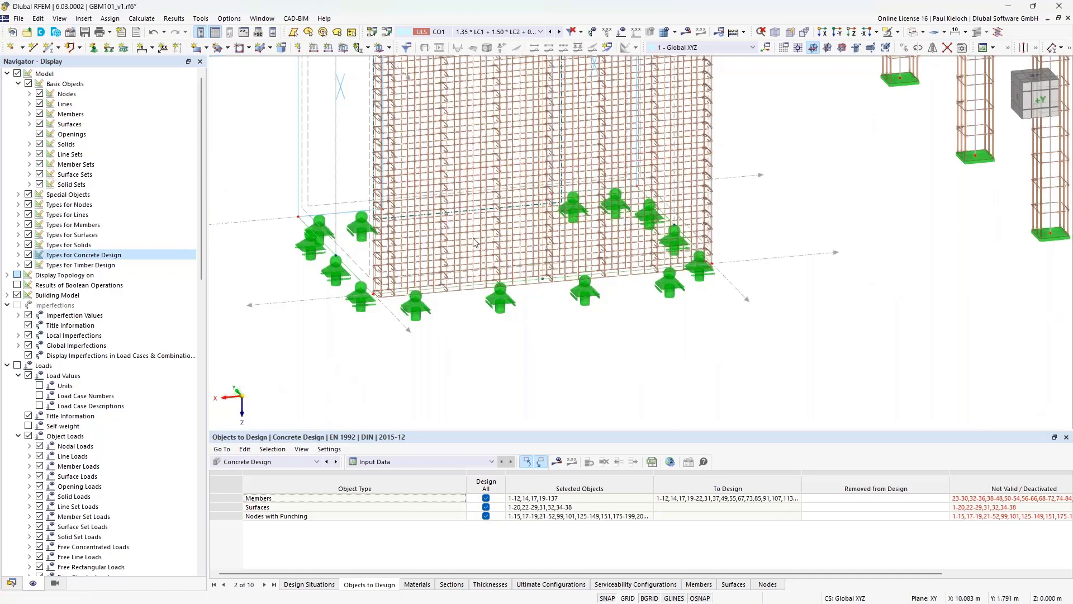
click(29, 255)
scroll(543, 227, down, 3)
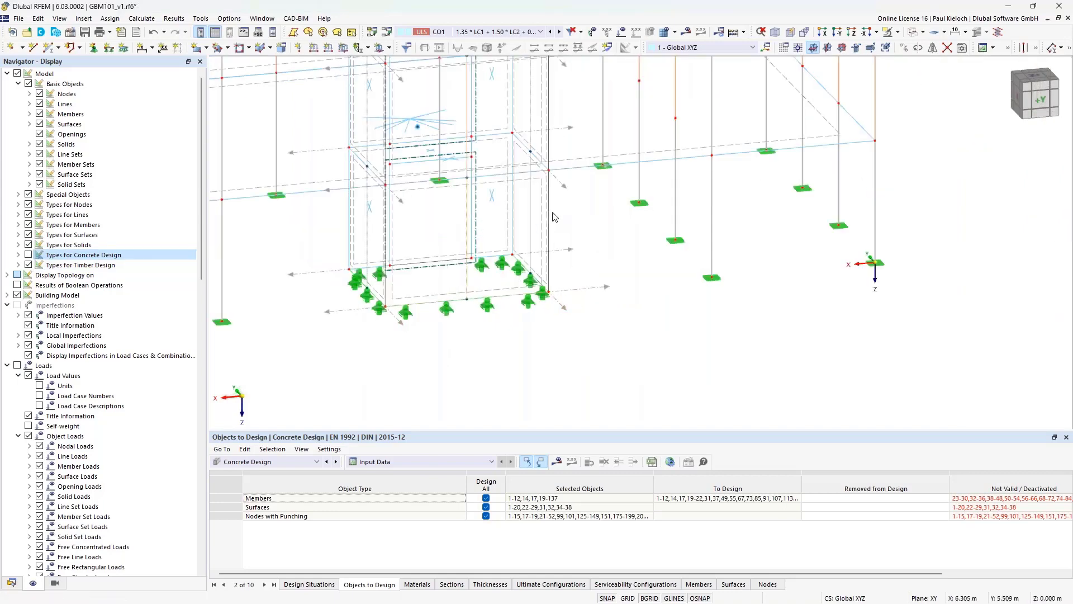
Turn off Design All for members, surfaces and nodes with punching in the concrete design objects
scroll(557, 238, up, 1)
middle_drag(556, 238, 589, 285)
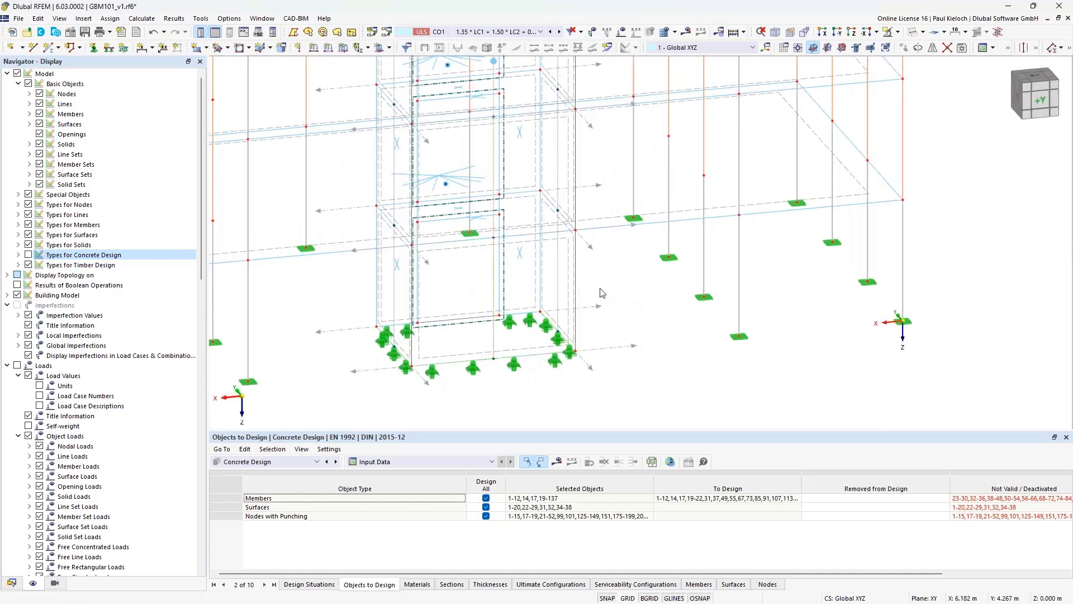
scroll(603, 293, down, 1)
scroll(603, 292, down, 1)
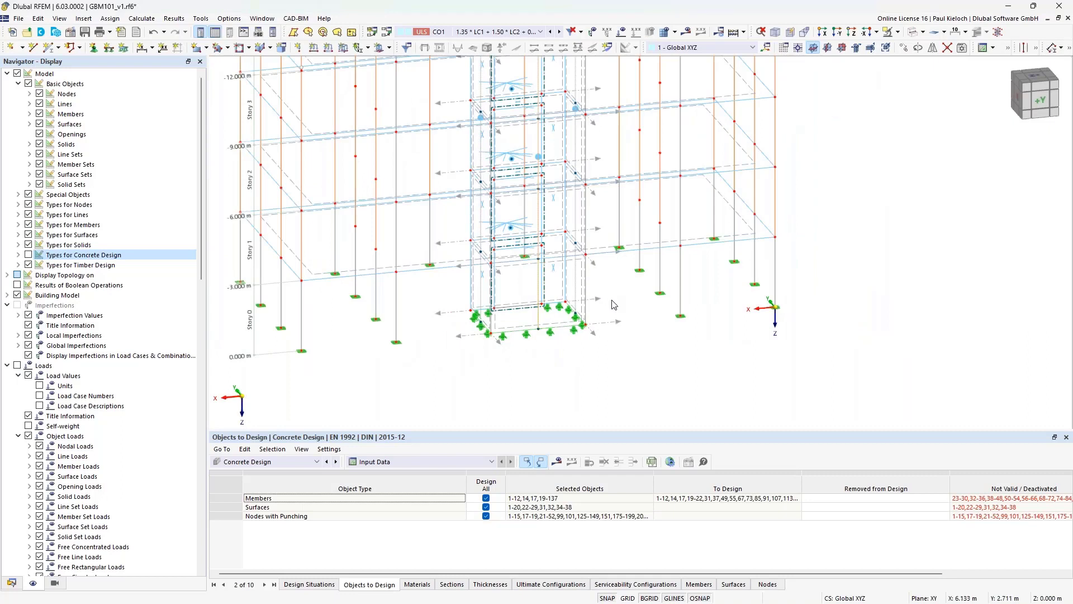
click(486, 498)
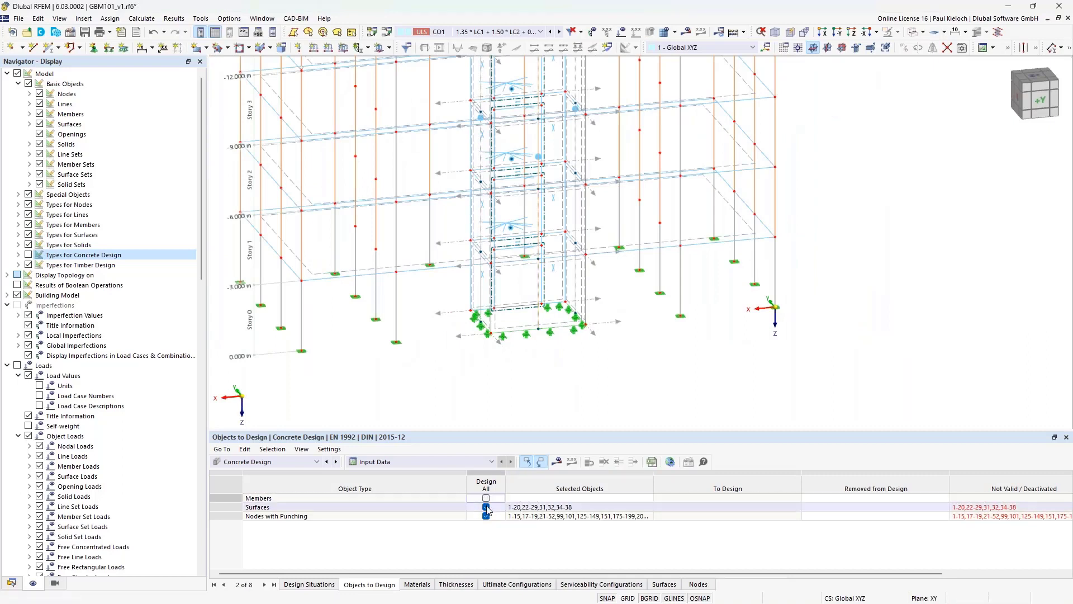
click(486, 507)
click(485, 516)
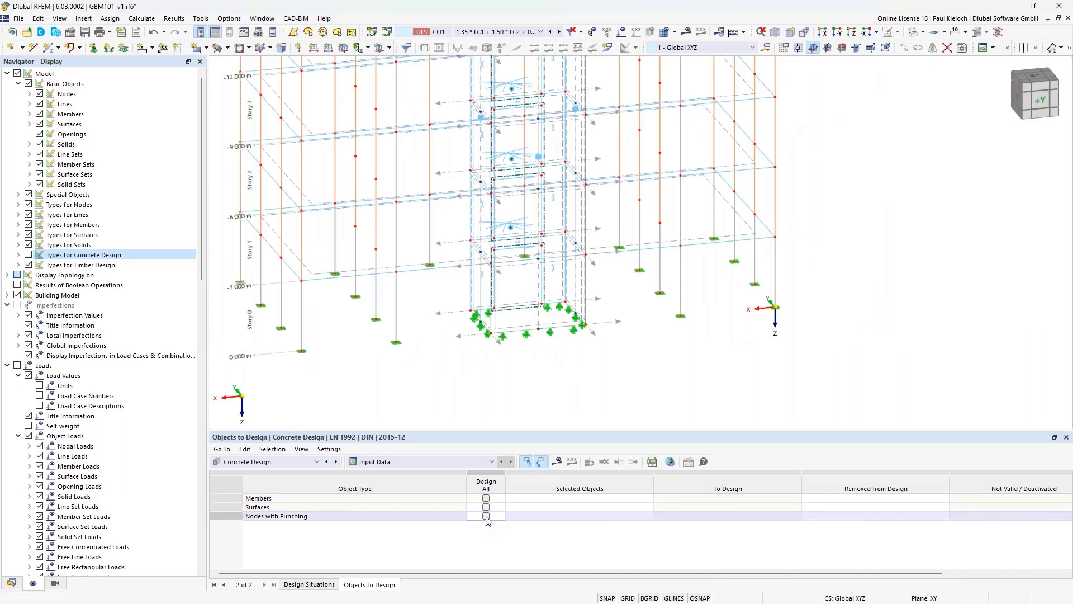
Select the core wall result beams 121-125 in the model as the members to design in Concrete Design
click(545, 500)
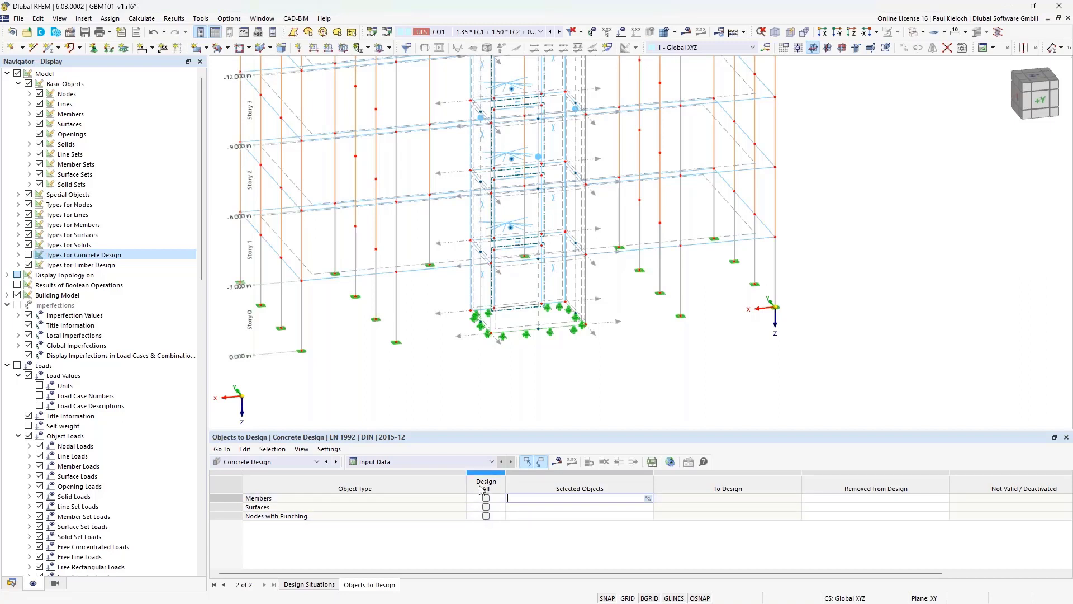
click(648, 498)
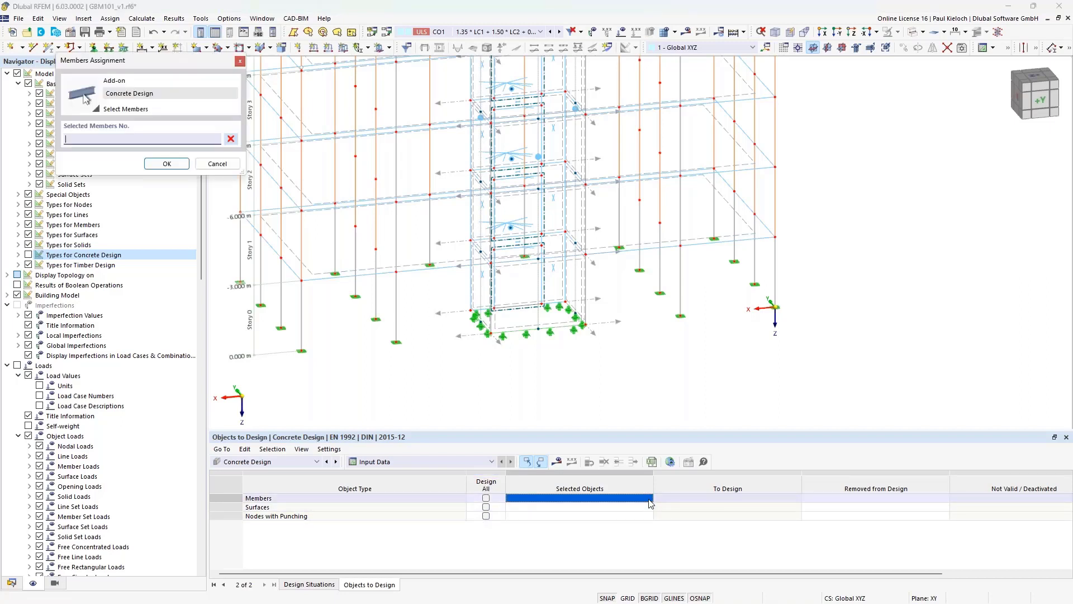
click(544, 295)
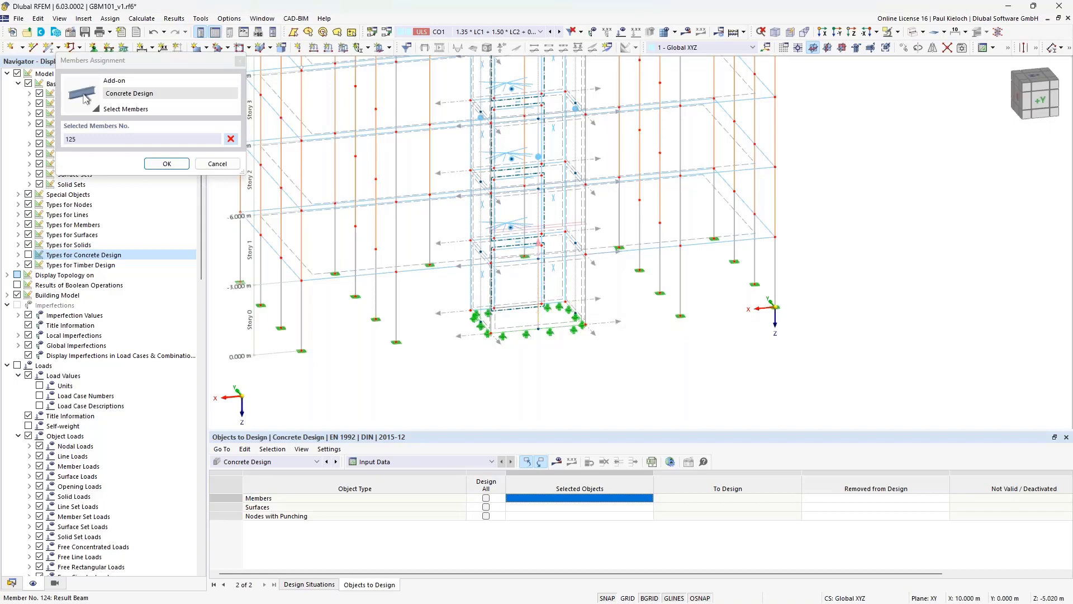
click(539, 242)
click(540, 156)
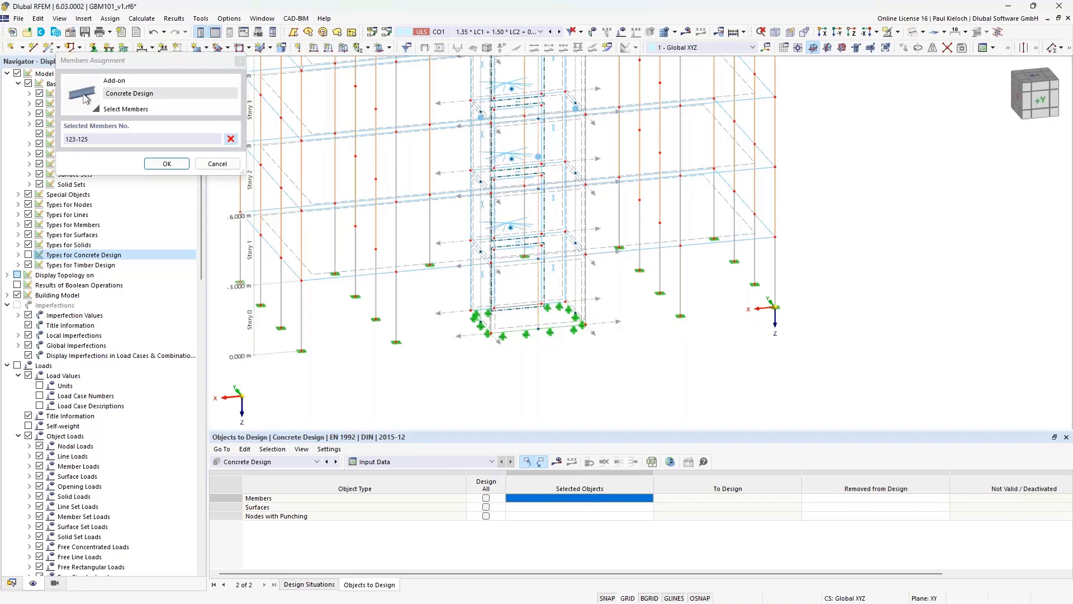
middle_drag(534, 66, 534, 136)
click(538, 134)
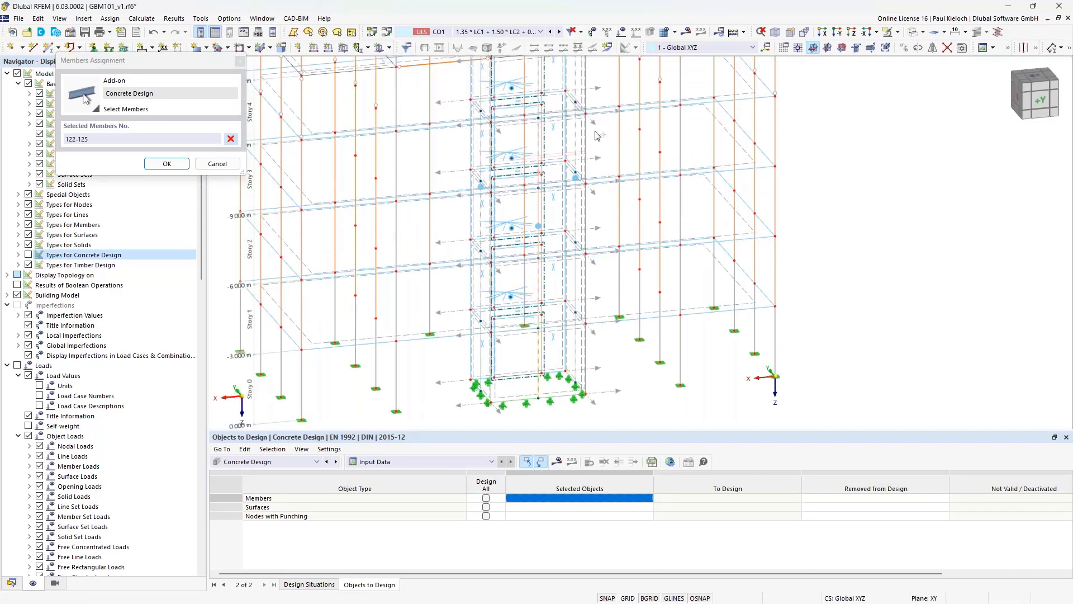
middle_drag(601, 140, 621, 298)
click(537, 182)
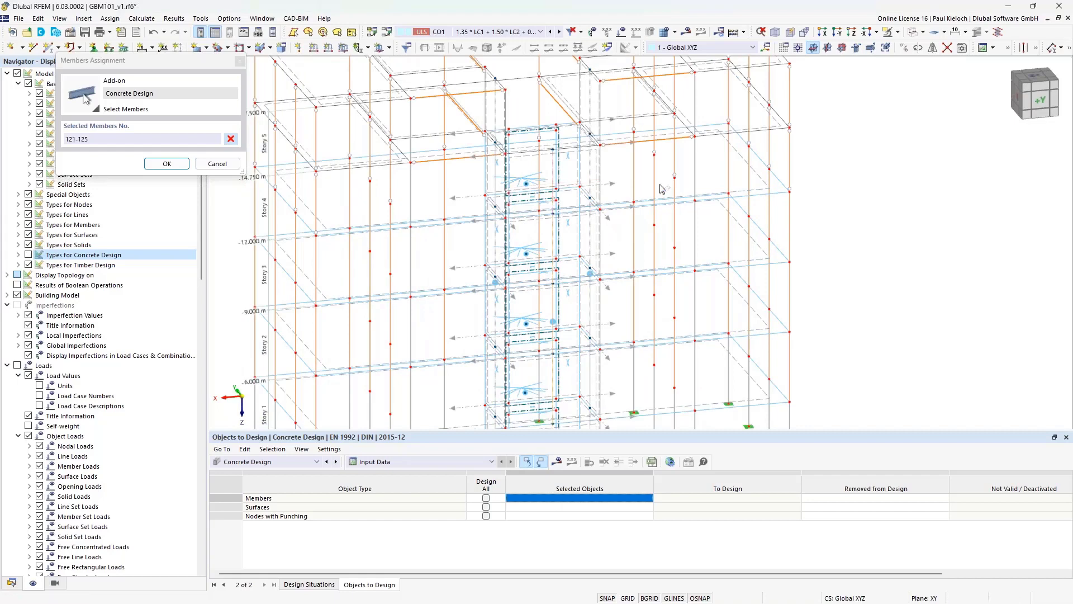
click(166, 164)
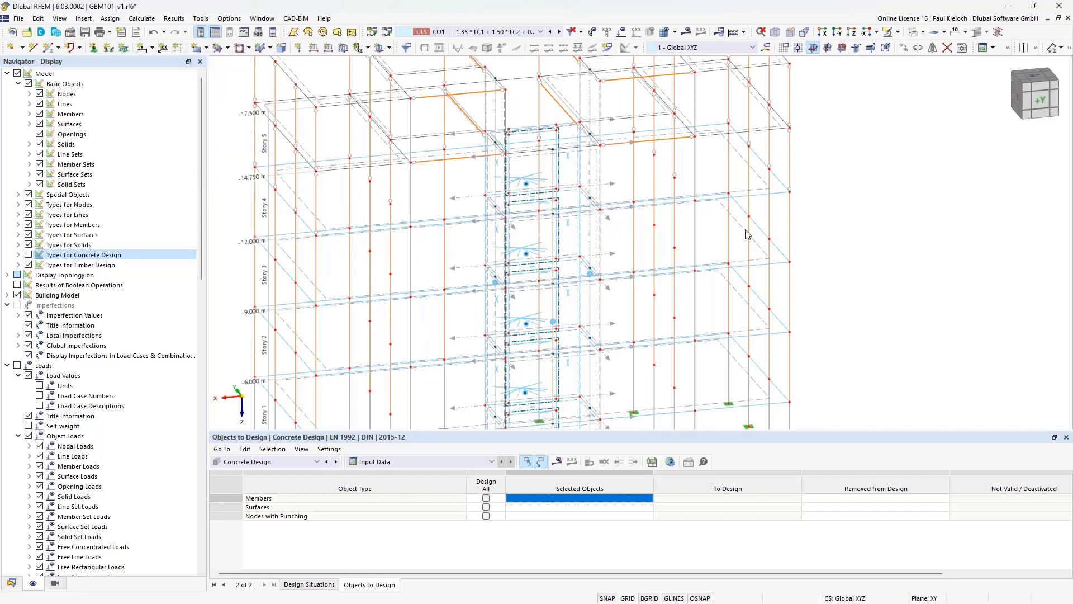
Create a spandrel in the building model from surface cell 32 above the topmost core wall opening and apply it
scroll(759, 211, down, 3)
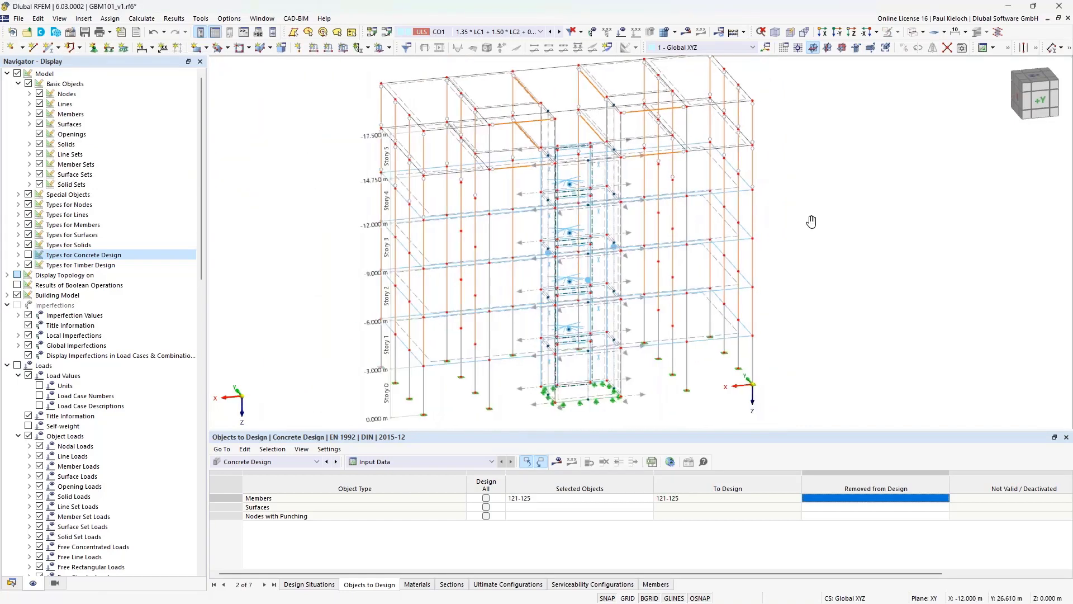
ctrl+middle_drag(759, 211, 822, 218)
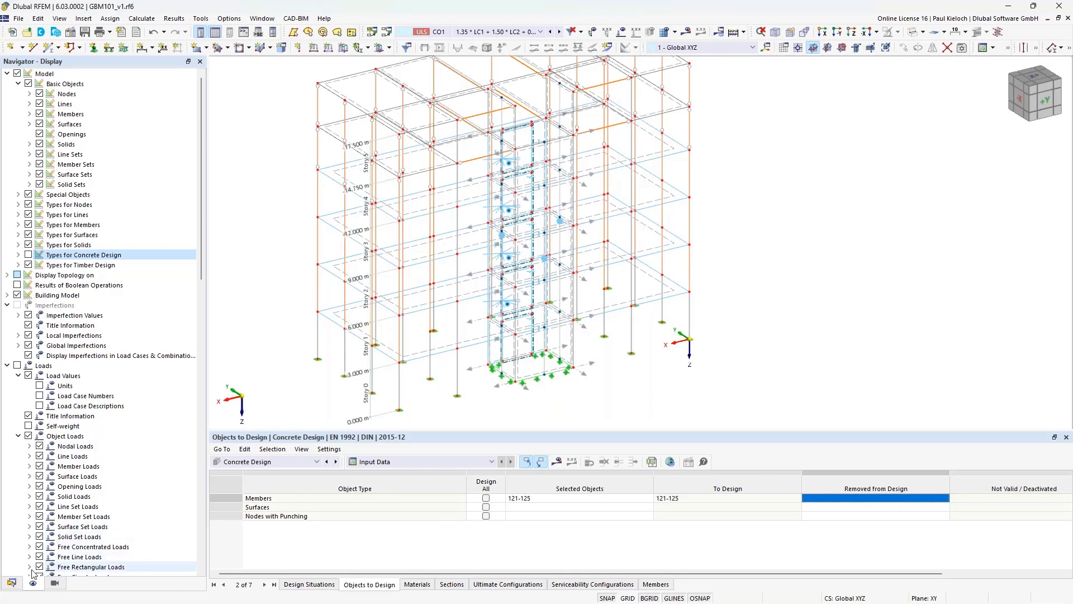
click(12, 583)
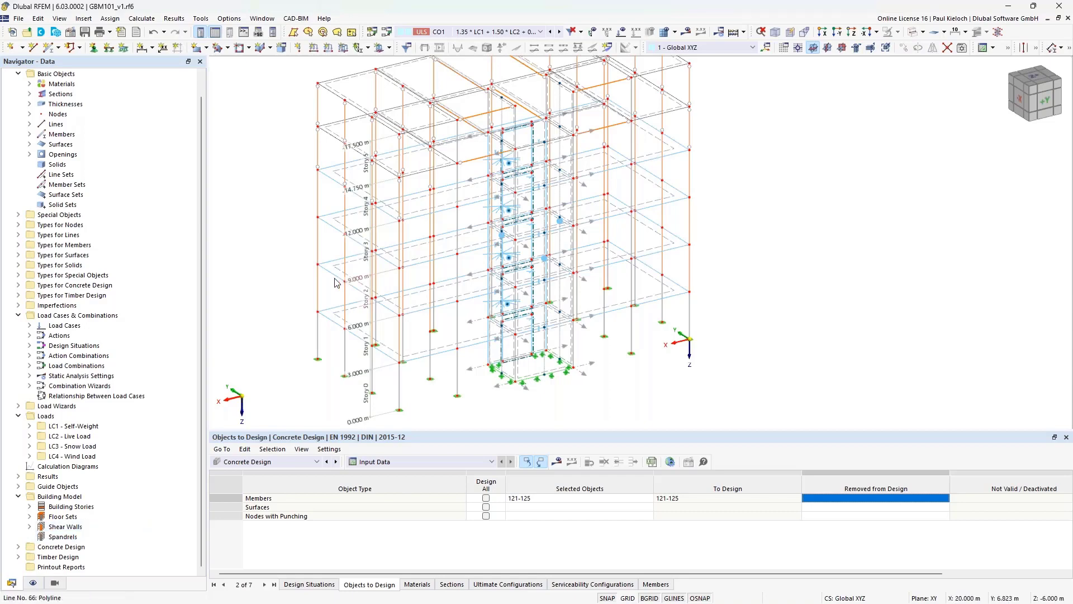
ctrl+middle_drag(336, 282, 632, 266)
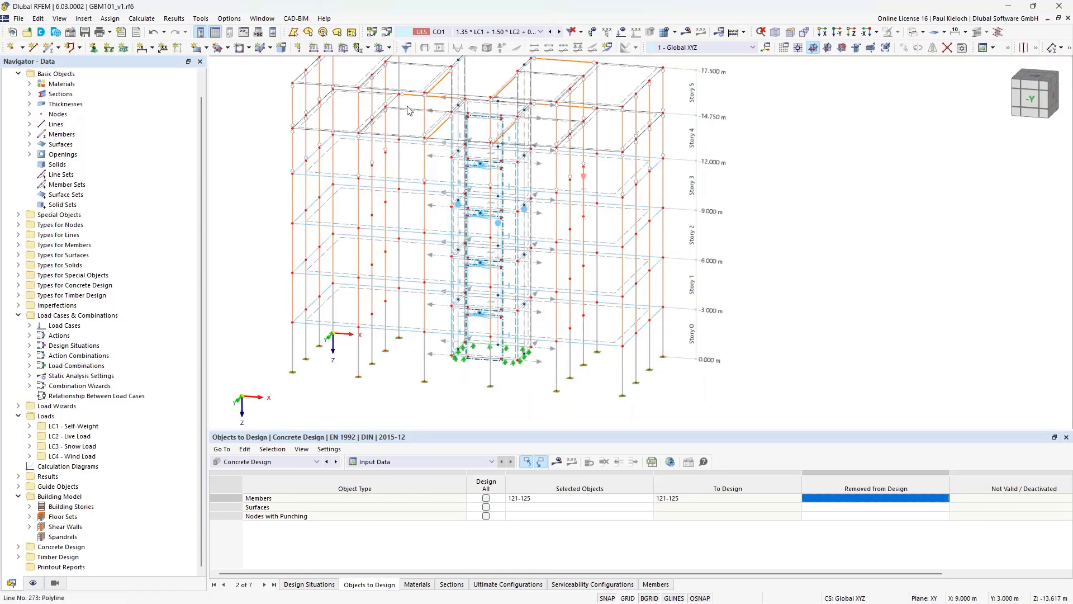
scroll(482, 162, up, 5)
scroll(482, 162, up, 1)
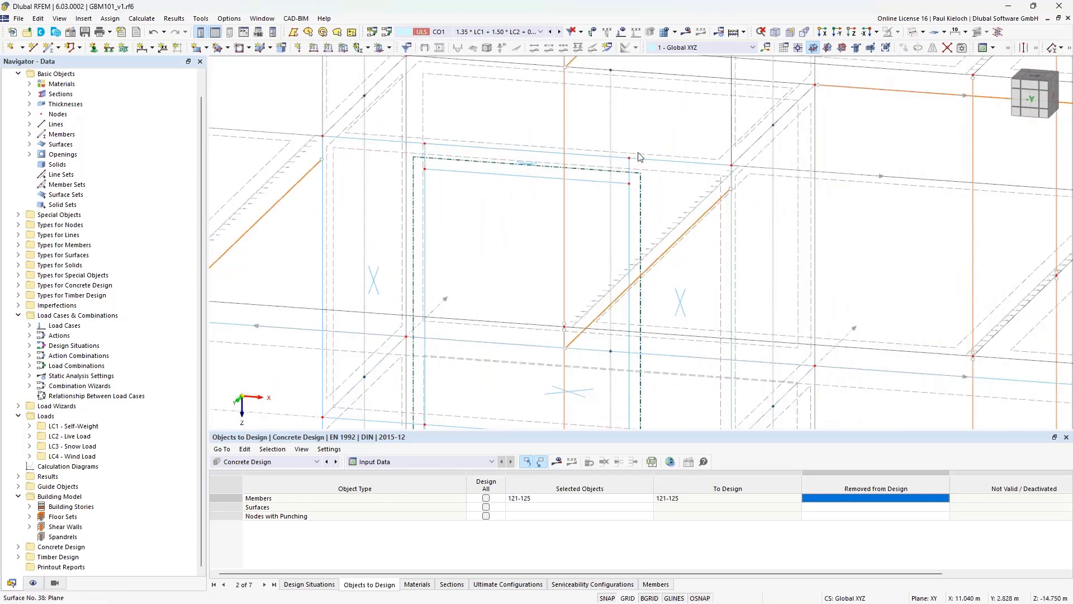
middle_drag(534, 186, 562, 190)
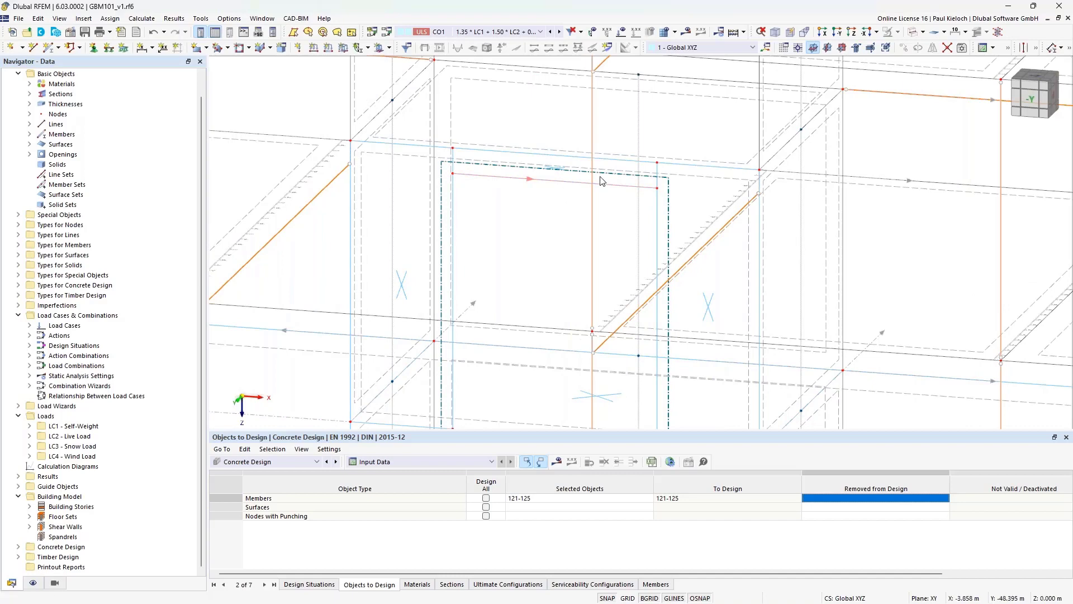
right_click(63, 538)
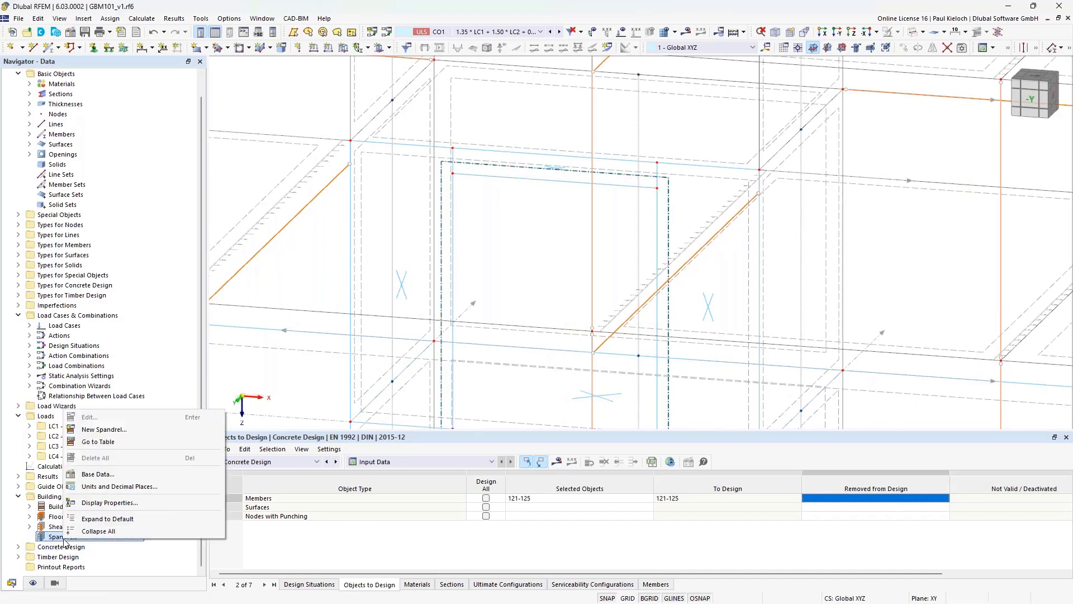
click(127, 435)
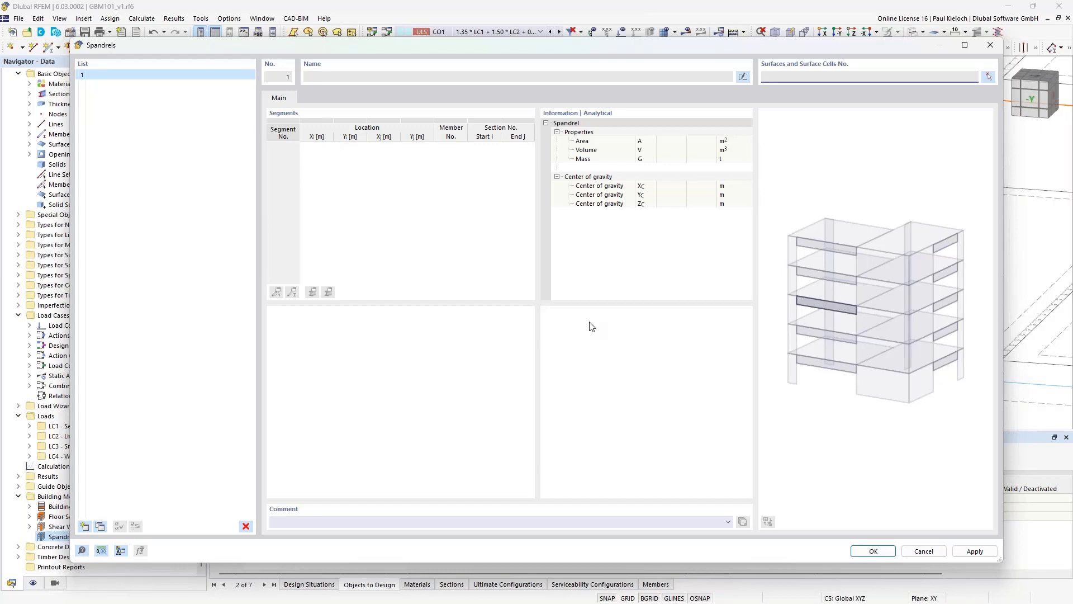
click(989, 77)
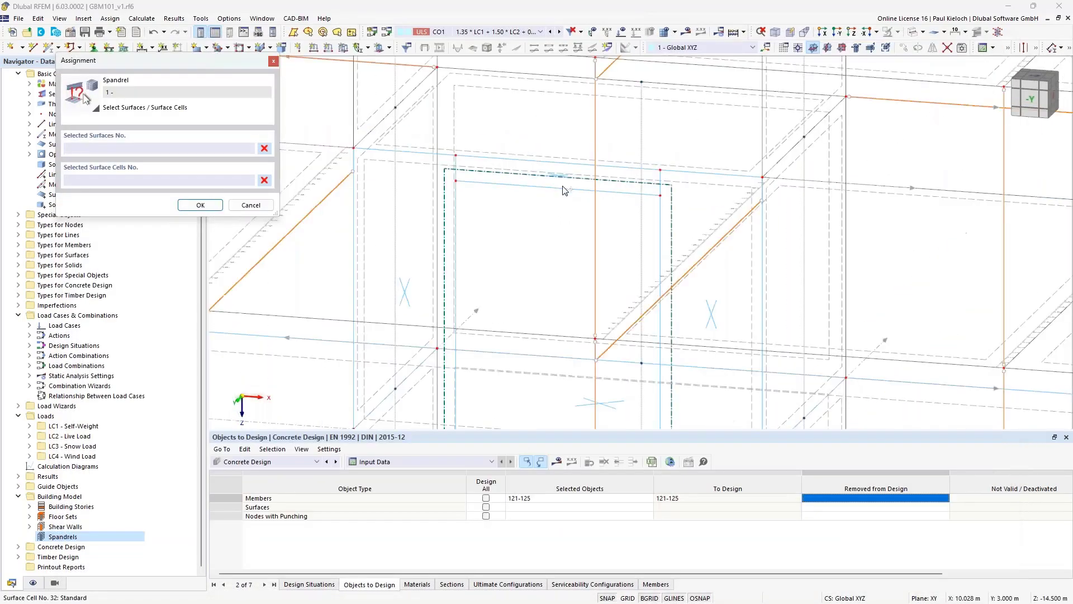
scroll(560, 199, up, 5)
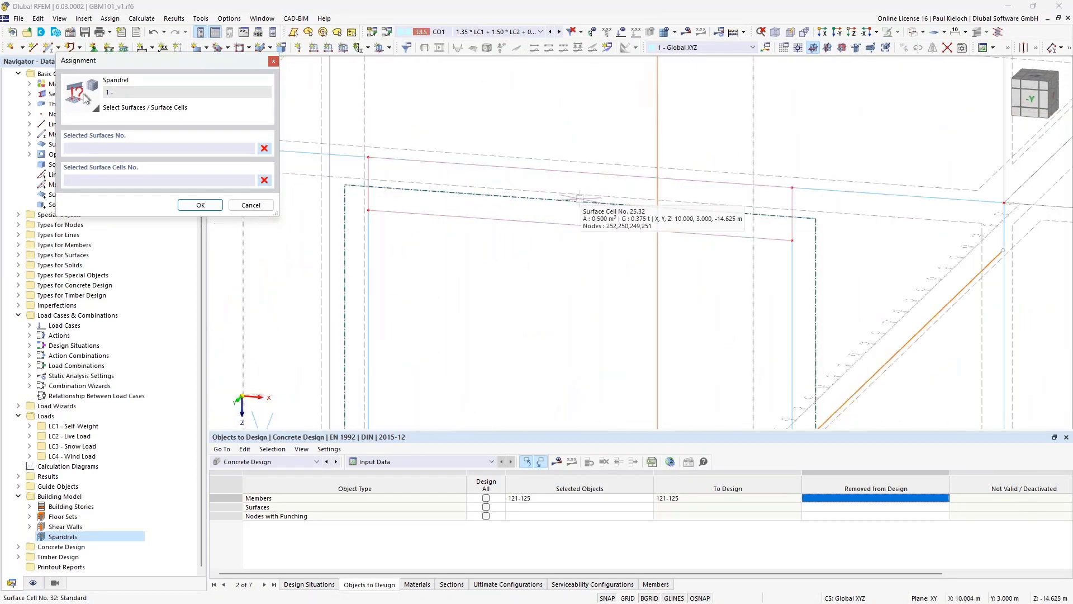
click(208, 206)
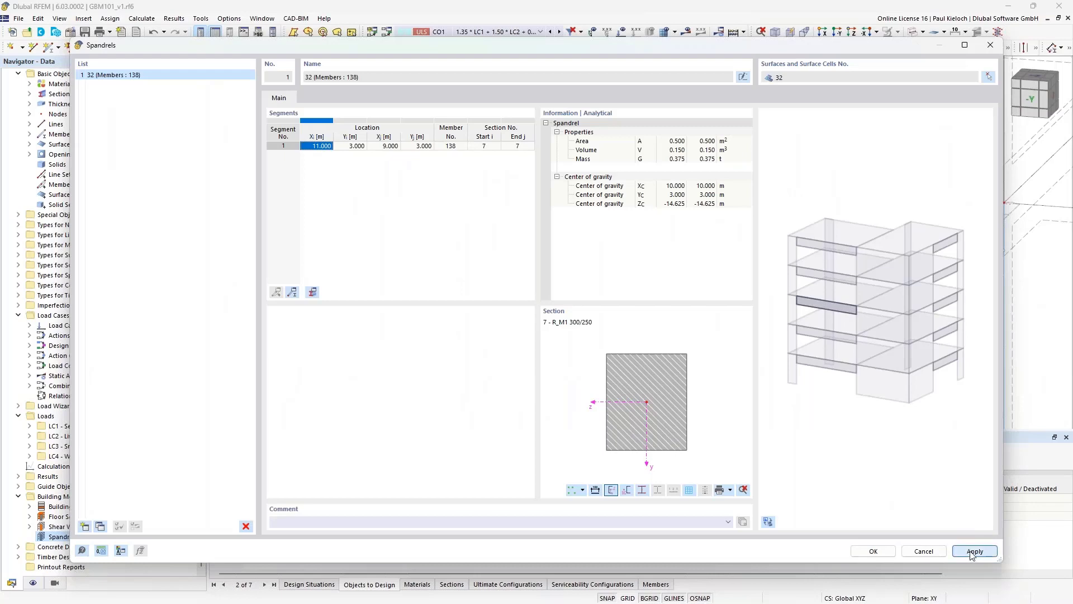
click(975, 551)
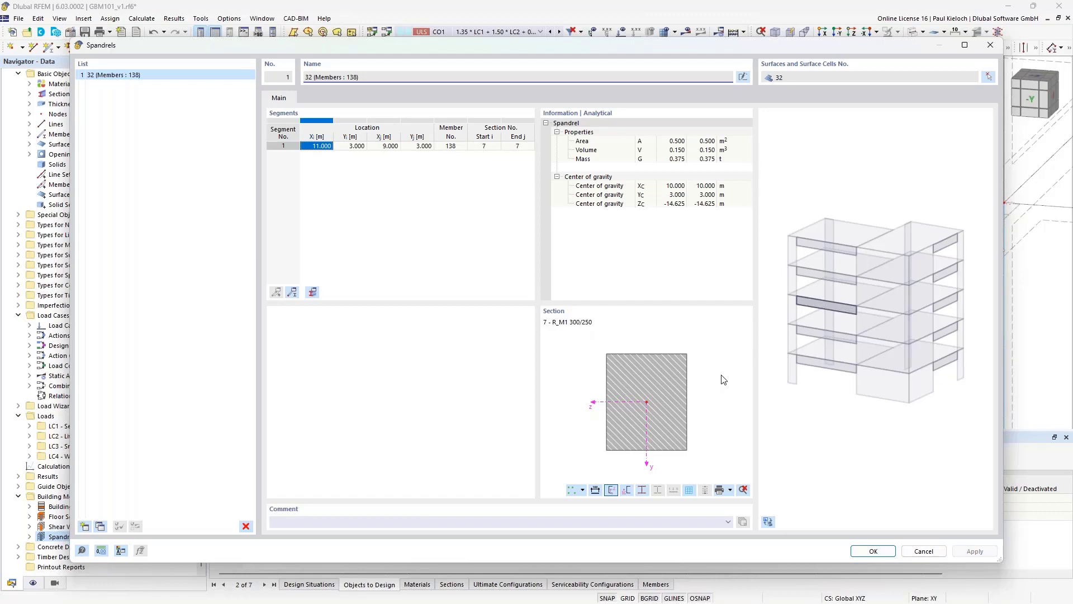
Add a second spandrel and assign surface cell 24, between the core wall openings one story below, to it
click(85, 527)
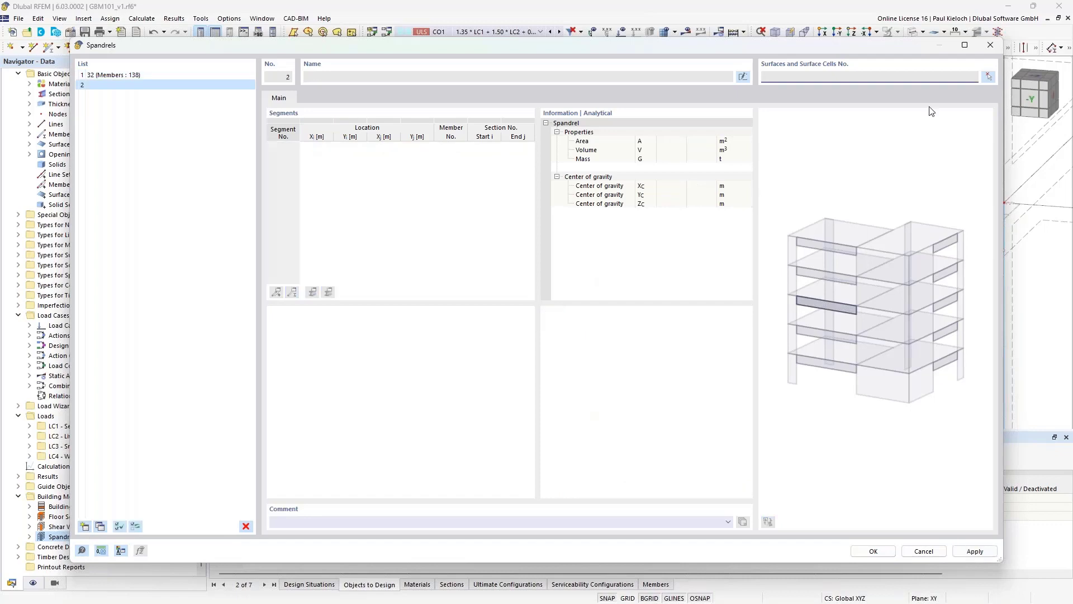
click(988, 77)
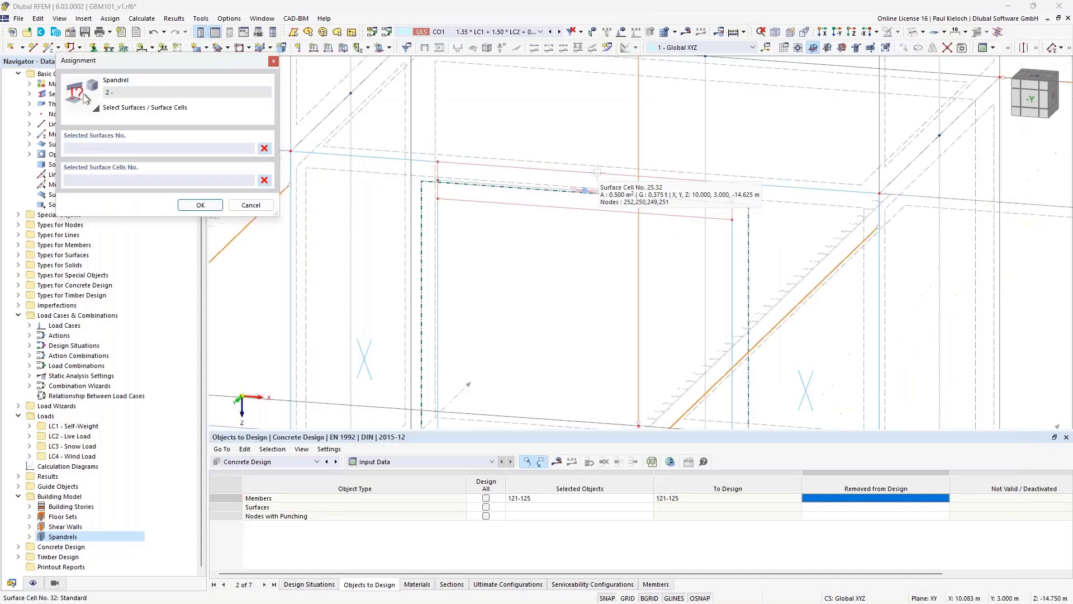
scroll(584, 190, down, 5)
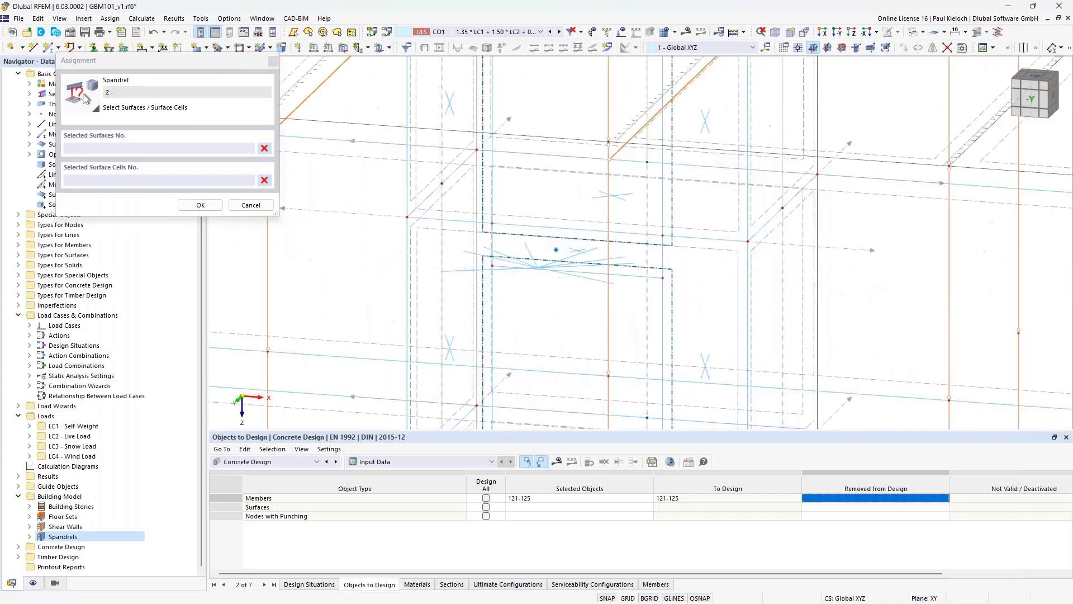
scroll(582, 247, up, 5)
click(582, 247)
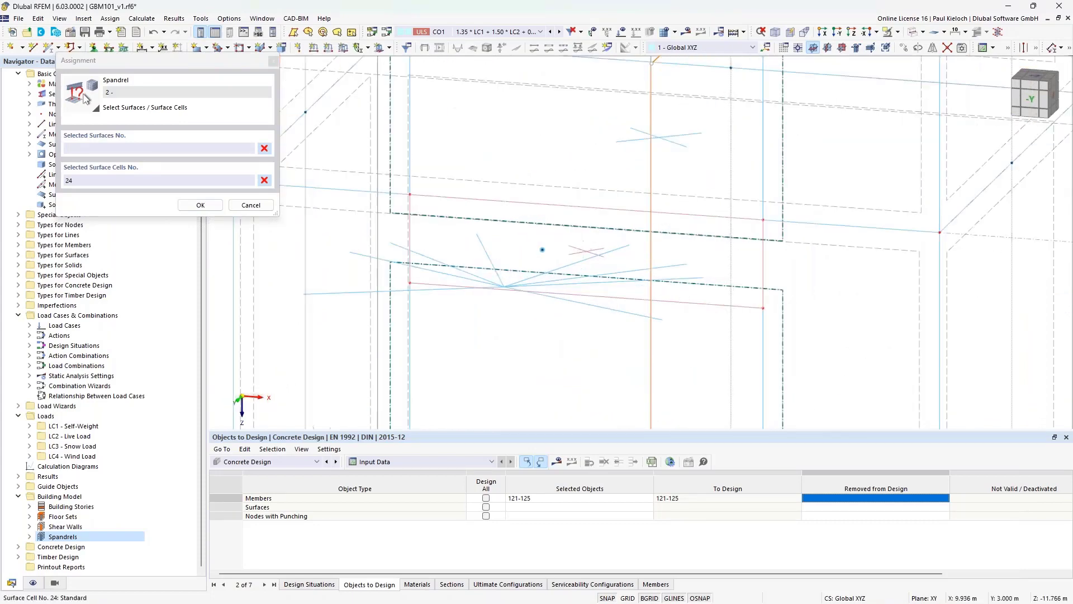
click(212, 207)
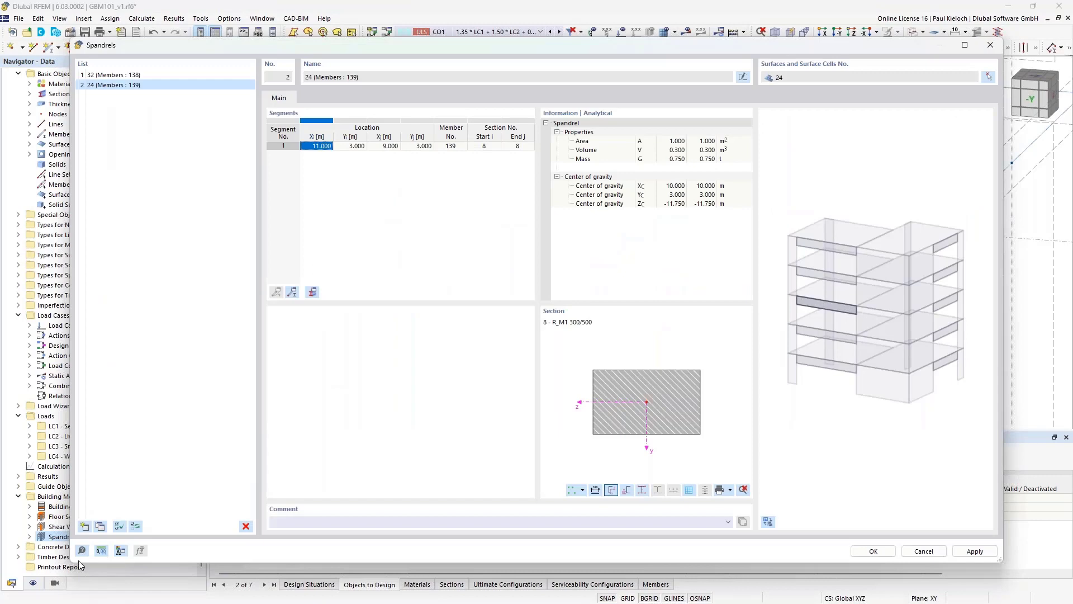
Add a third spandrel and assign surface cell 19, the next strip down between the core wall openings, to it
click(84, 526)
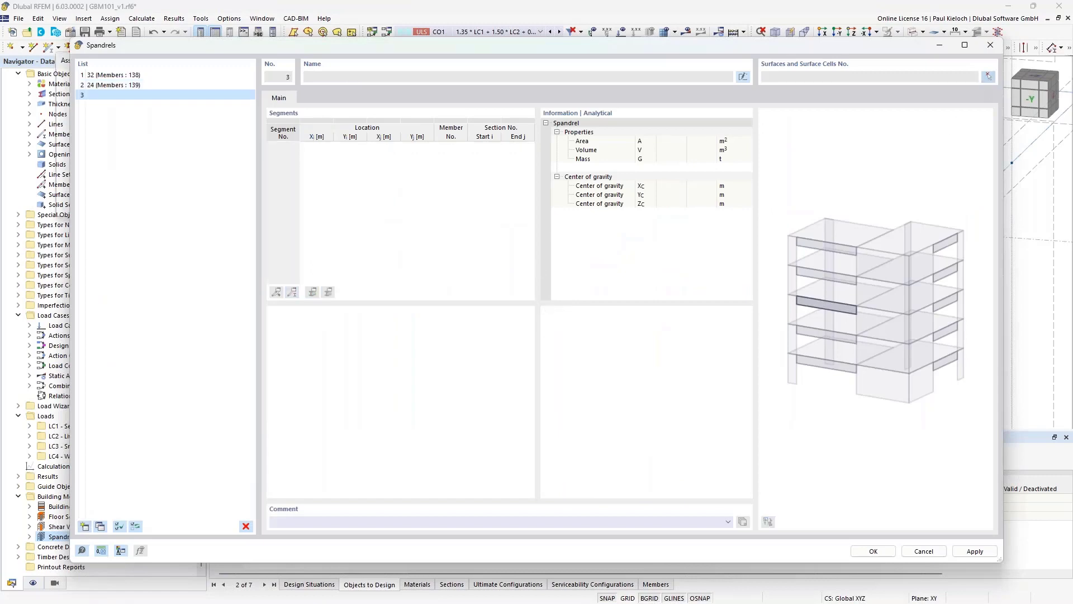
click(989, 76)
middle_drag(594, 273, 577, 286)
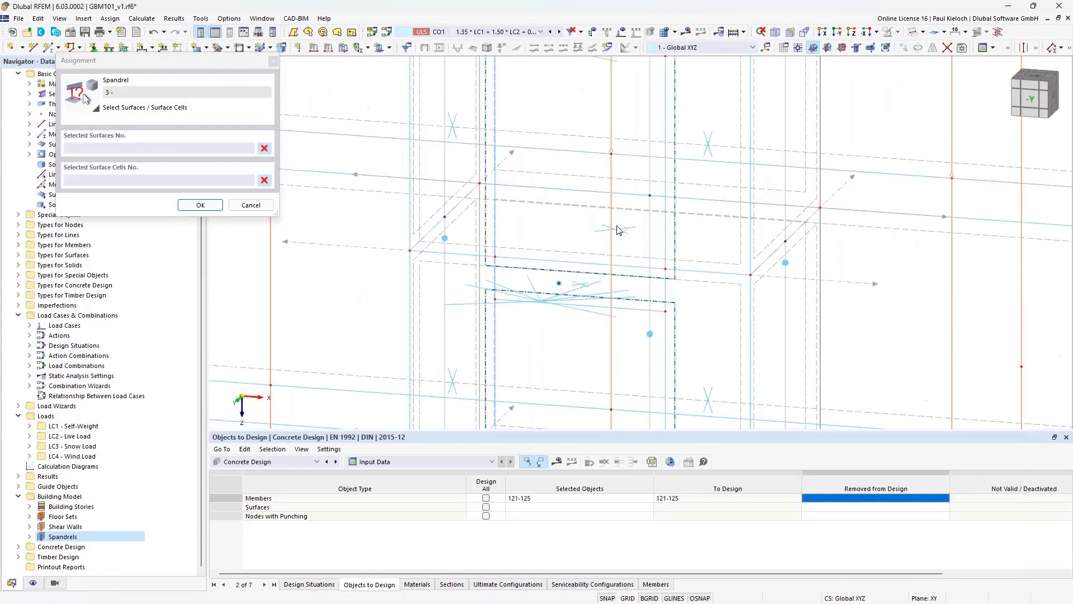
scroll(583, 282, up, 5)
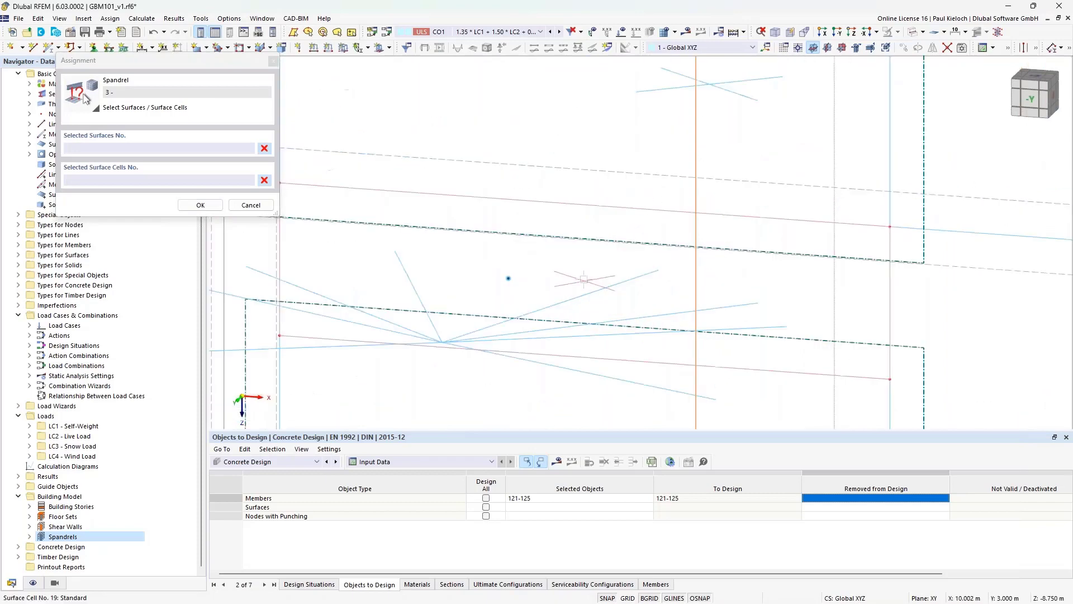
scroll(584, 279, down, 3)
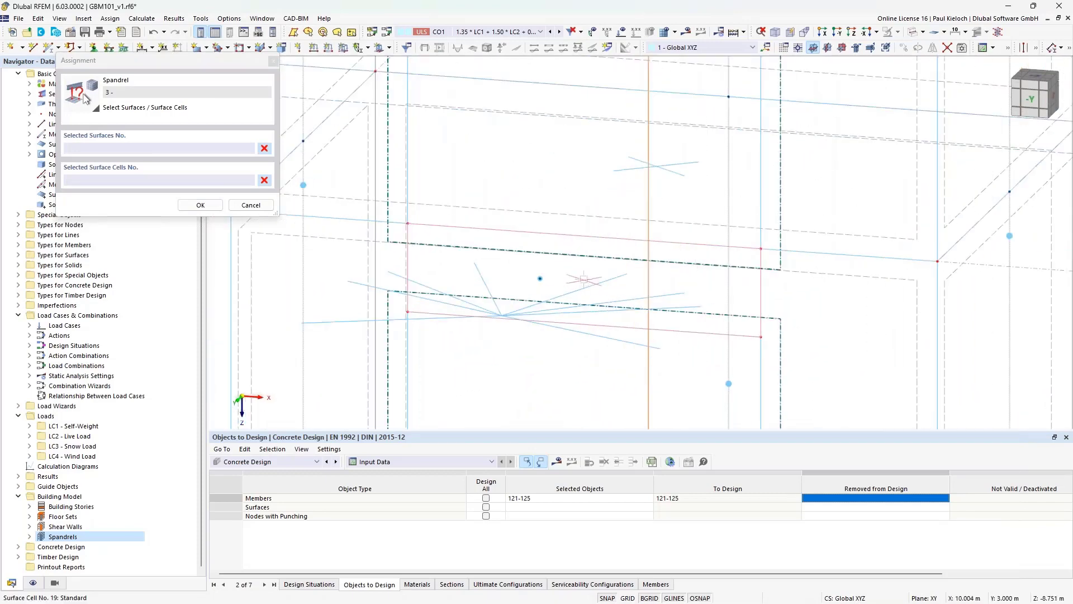
click(583, 279)
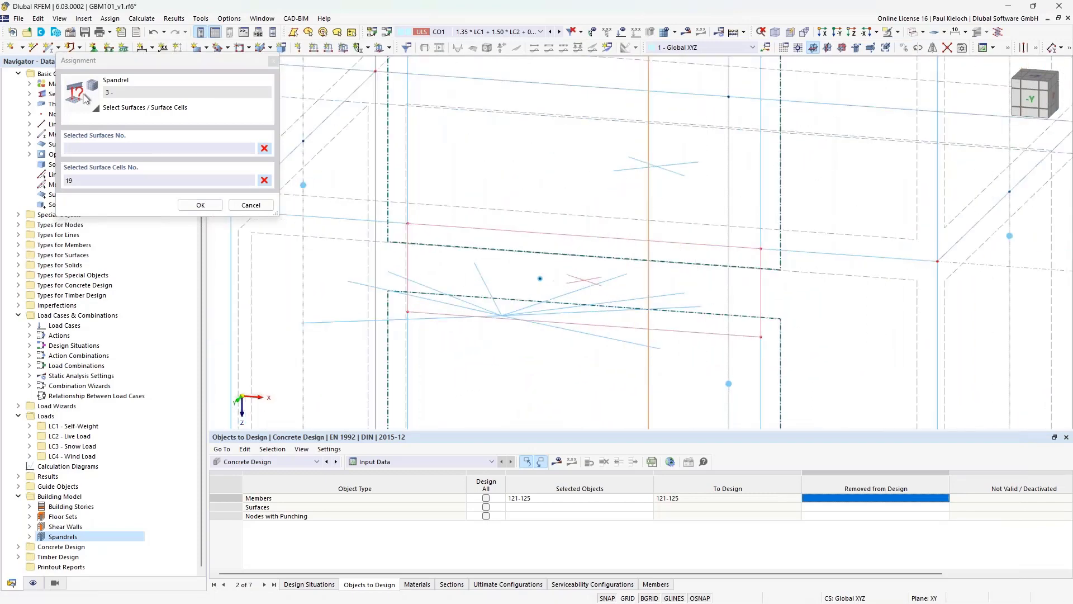
click(200, 205)
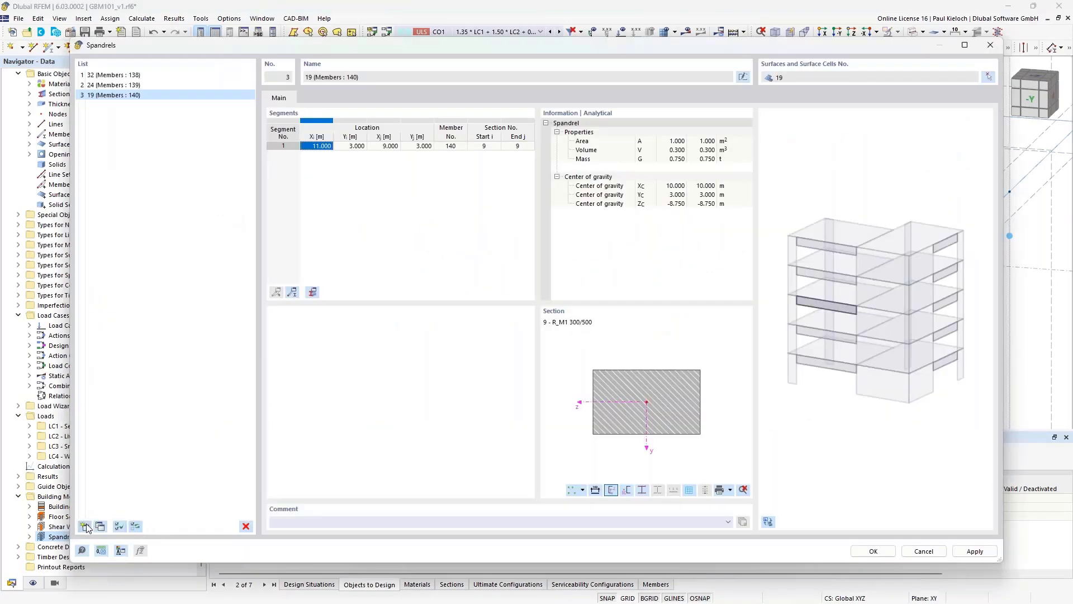
Add a fourth spandrel and assign surface cell 14, one story below the third spandrel, to it
click(85, 526)
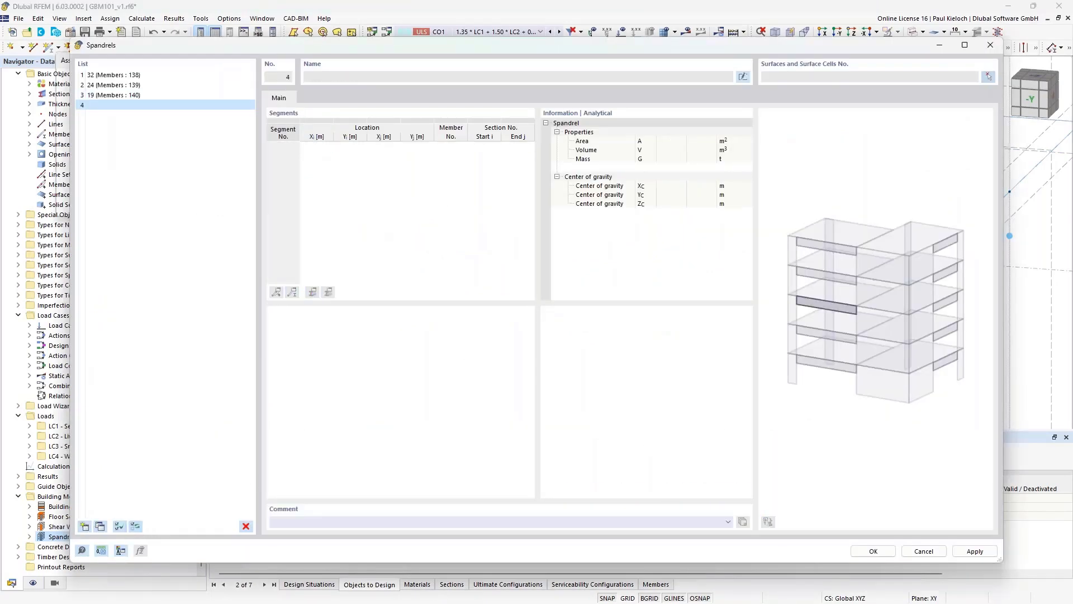
click(988, 78)
scroll(602, 174, up, 4)
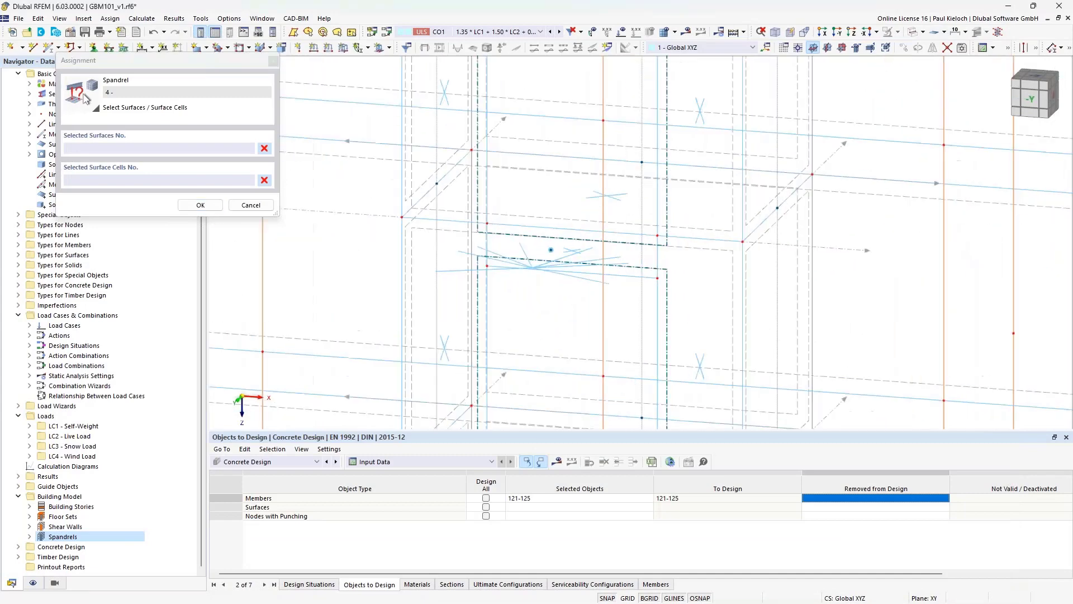
click(577, 218)
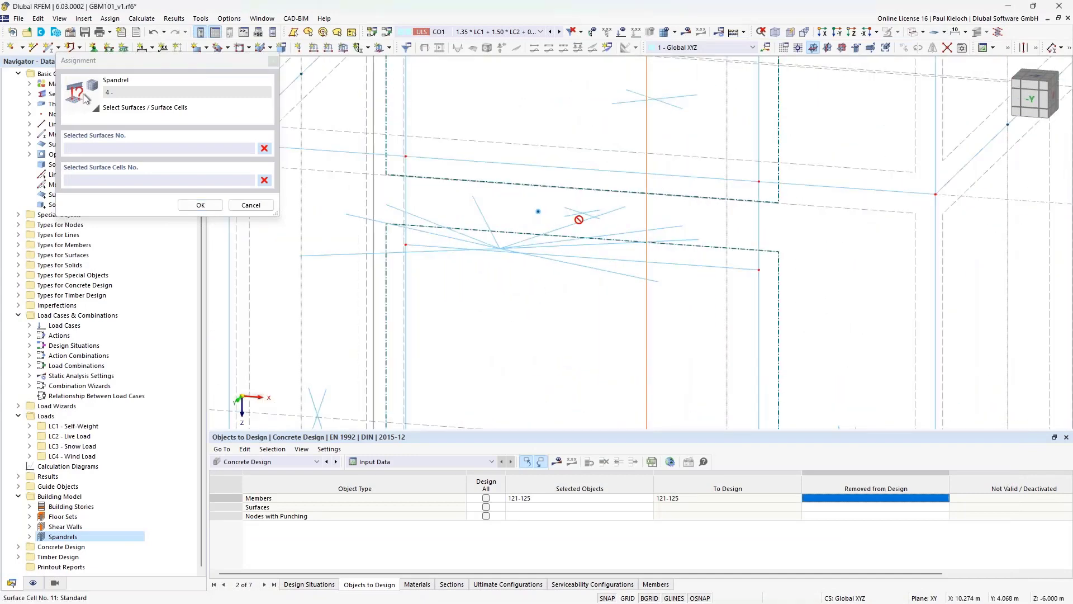
click(196, 208)
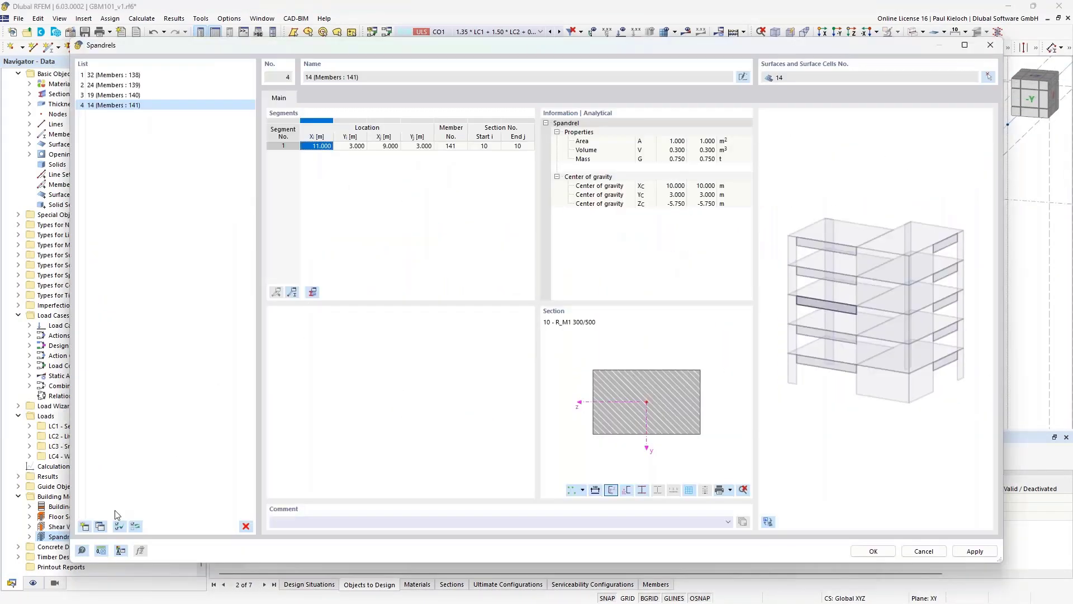
Add a fifth spandrel, assign surface cell 9 between the lowest core wall openings to it, and confirm the spandrels
click(85, 527)
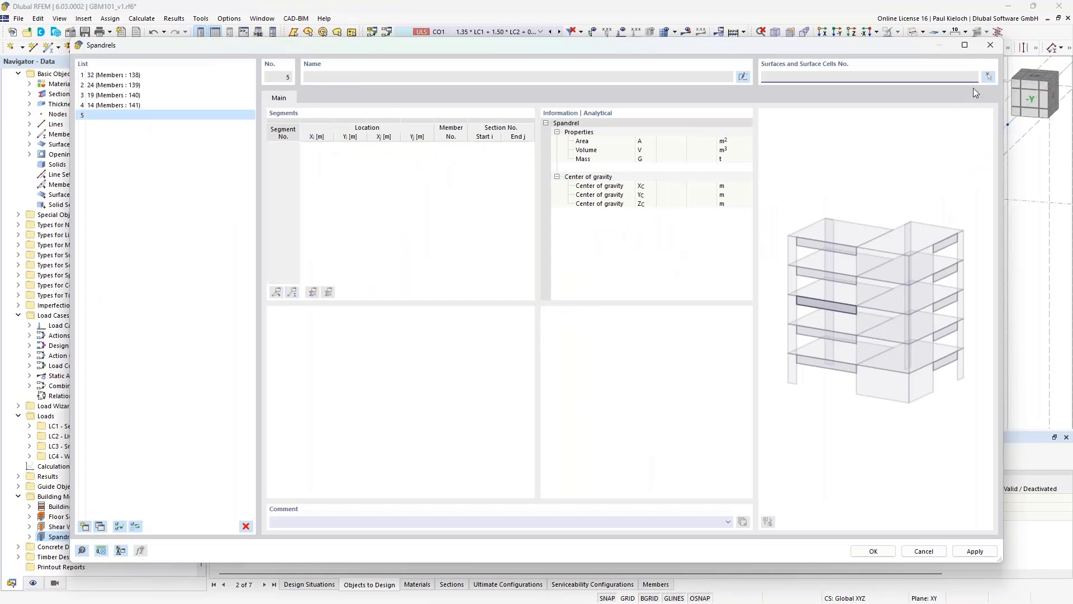
click(989, 77)
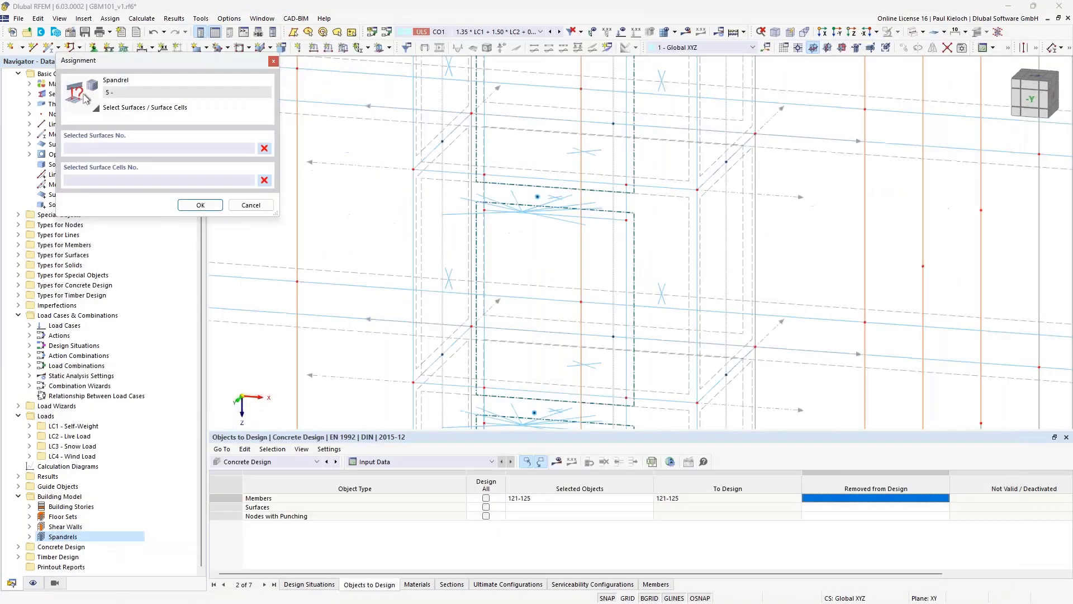
scroll(556, 171, up, 5)
click(477, 188)
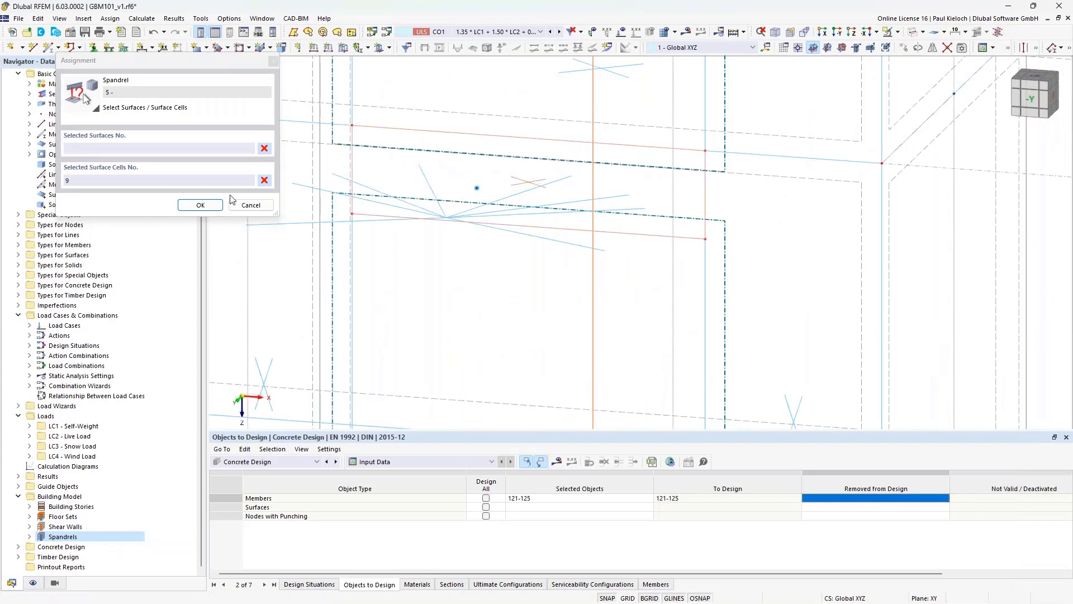
click(207, 207)
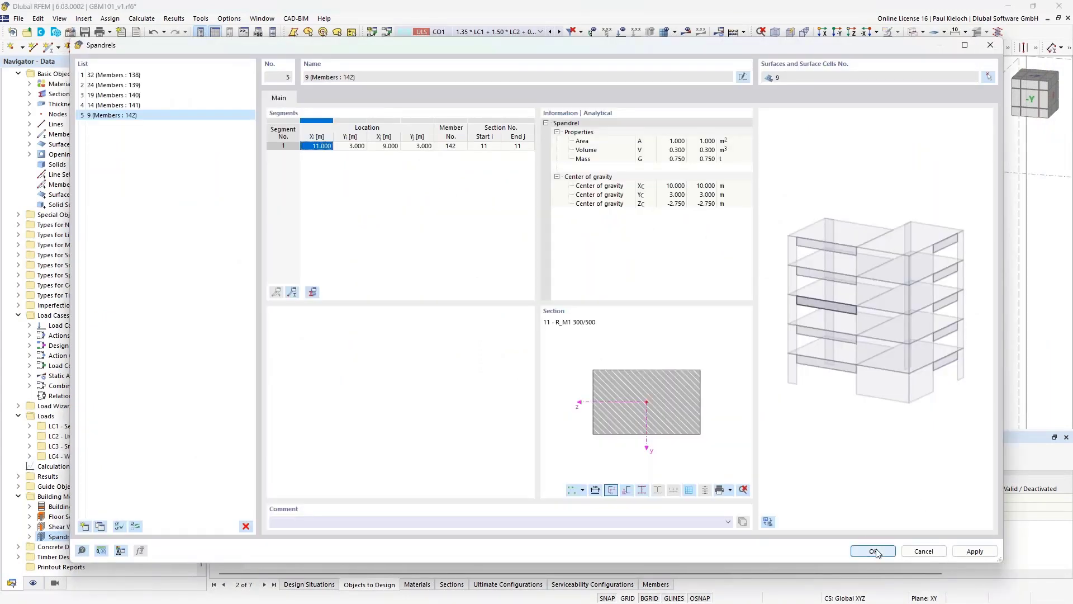
key(Return)
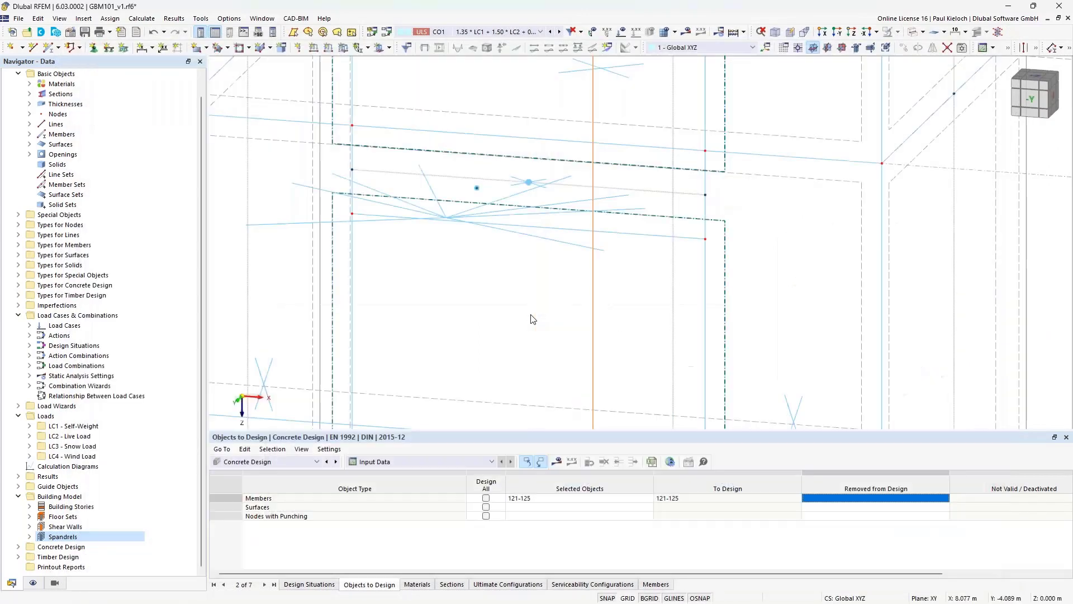
Edit the result beam of the spandrel above the topmost core wall opening and activate its concrete design properties
scroll(531, 319, down, 2)
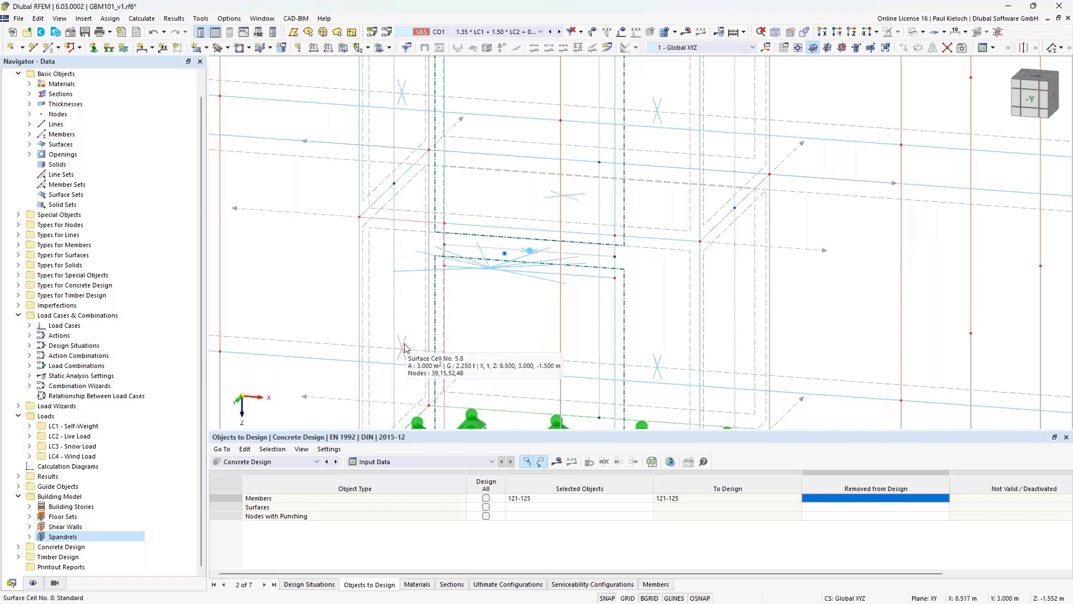
scroll(406, 348, down, 3)
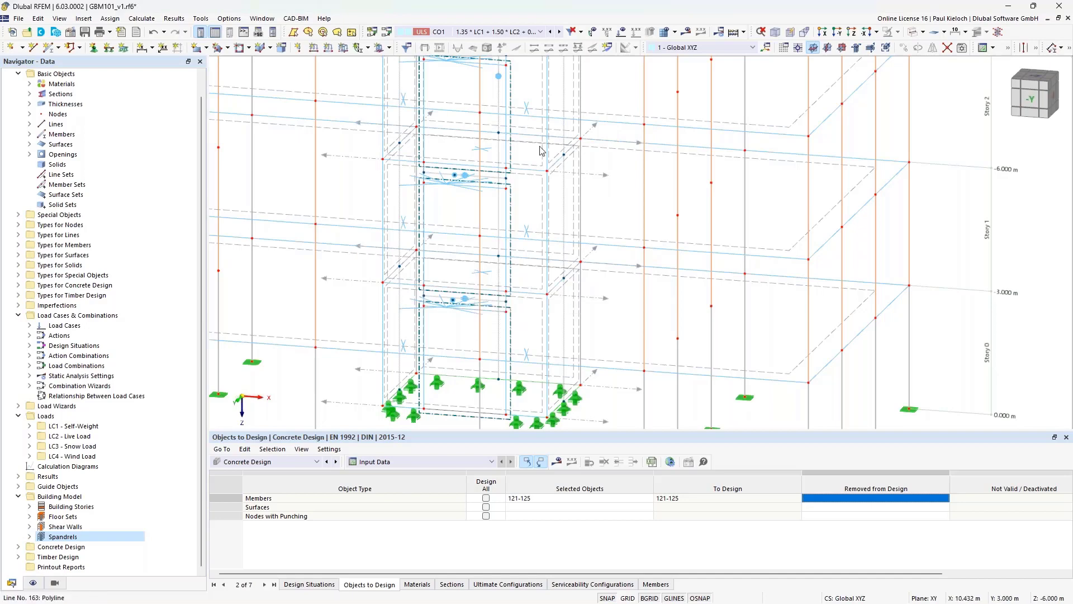
middle_drag(620, 179, 628, 288)
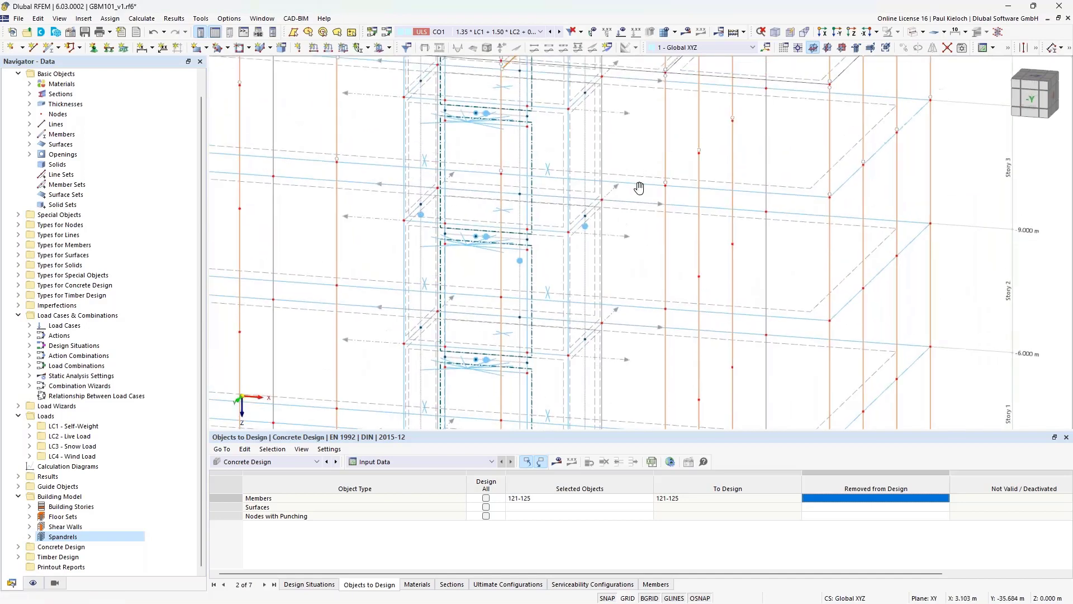
middle_drag(640, 201, 638, 248)
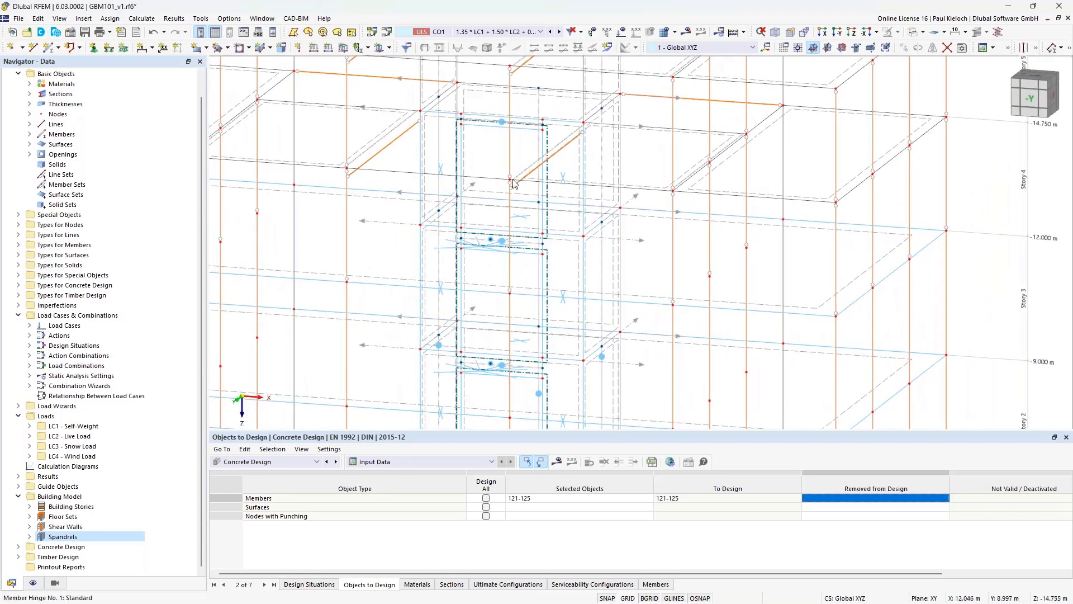
scroll(469, 162, up, 5)
scroll(458, 123, up, 3)
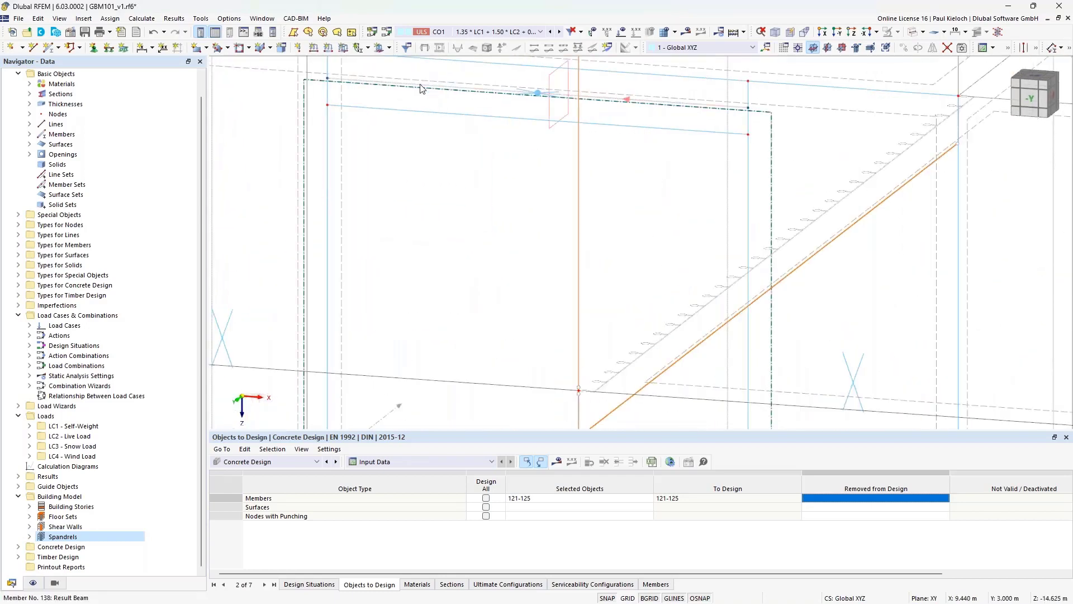
double_click(422, 88)
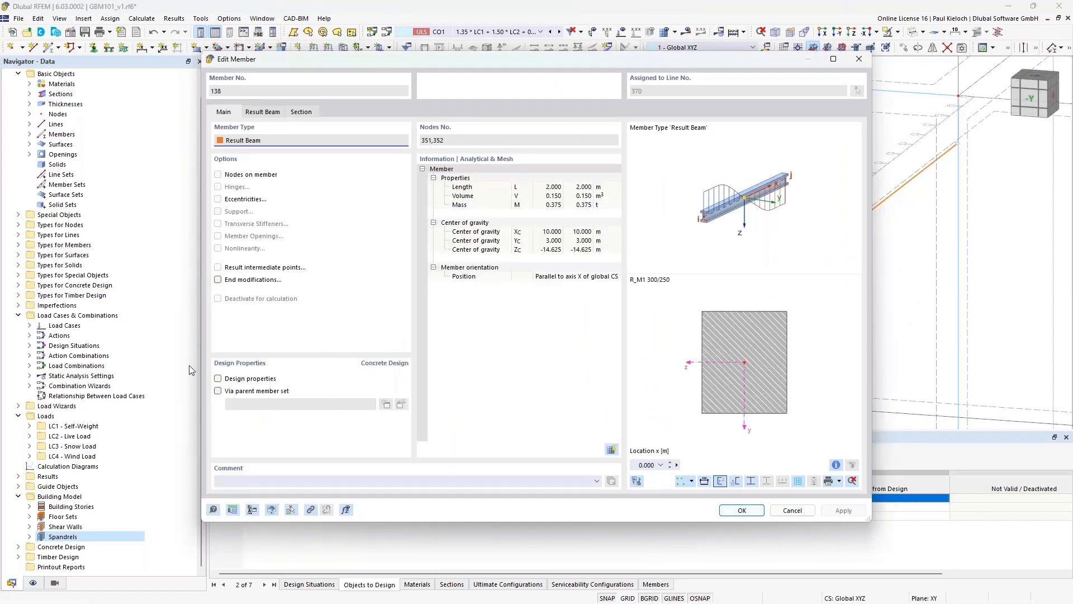
click(218, 380)
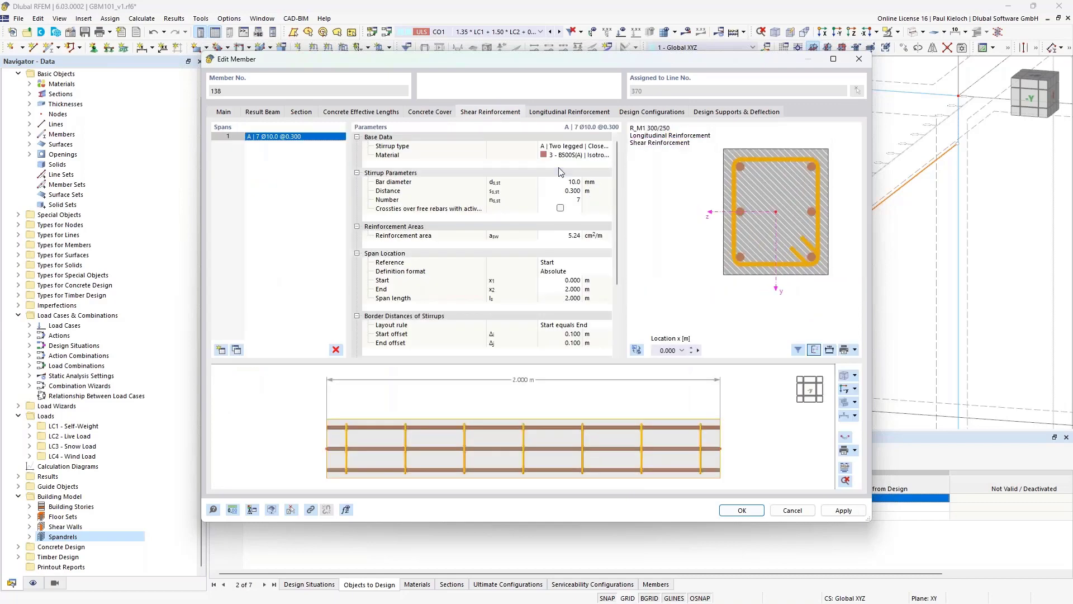
Set the result beam's stirrup distance to 0.150 m and view its reinforcement preview along the Z-axis
click(560, 191)
key(BackSpace)
click(604, 192)
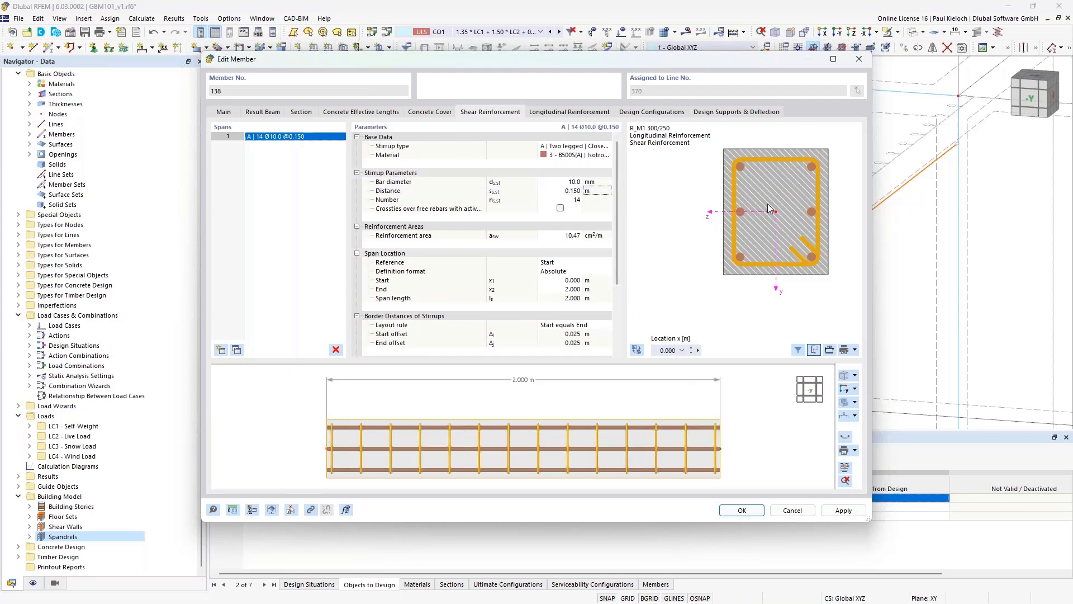
click(810, 392)
scroll(668, 435, down, 2)
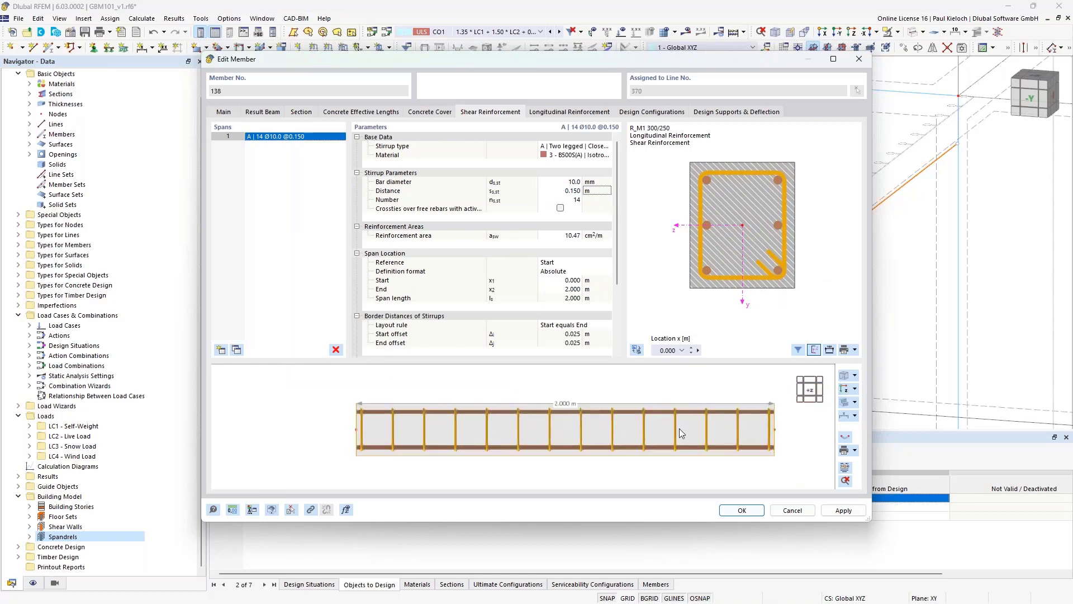
click(845, 389)
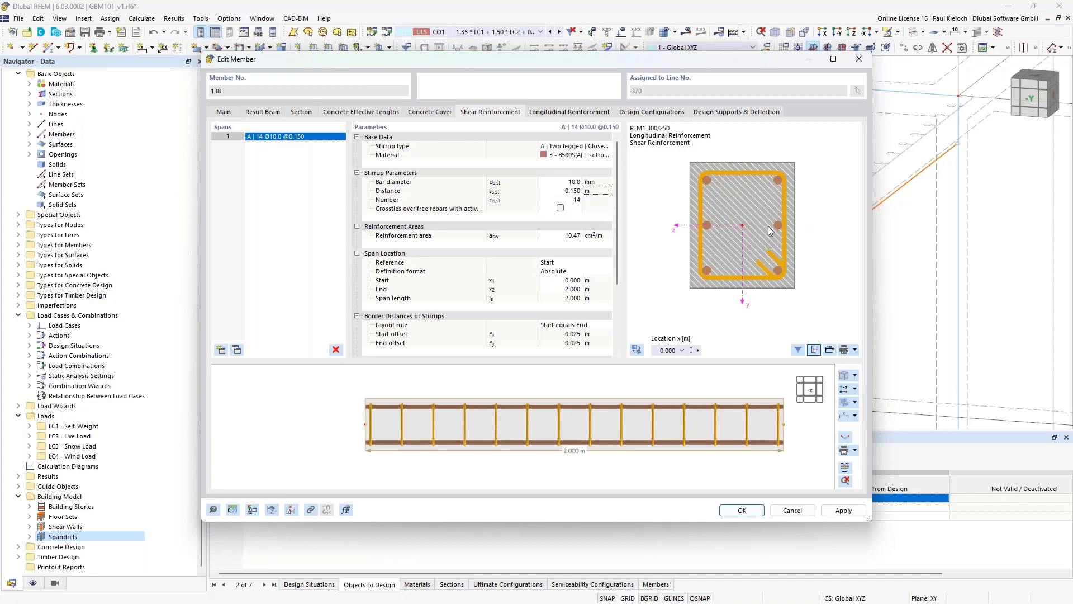
Change the longitudinal reinforcement to the uniformly surrounding rebar type with 8 bars of 12 mm diameter and apply it
click(605, 112)
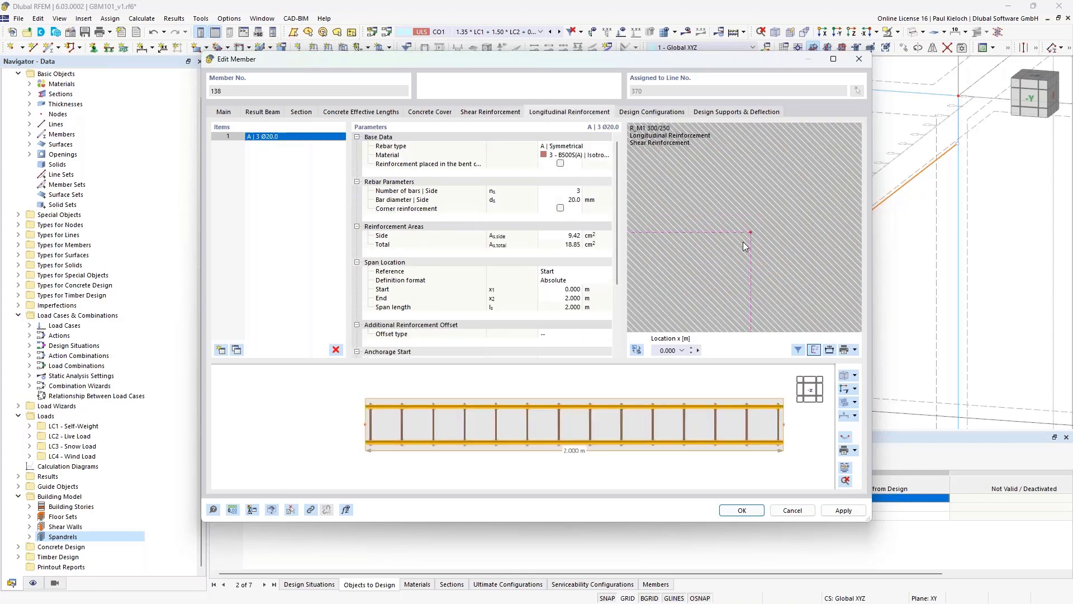
click(576, 146)
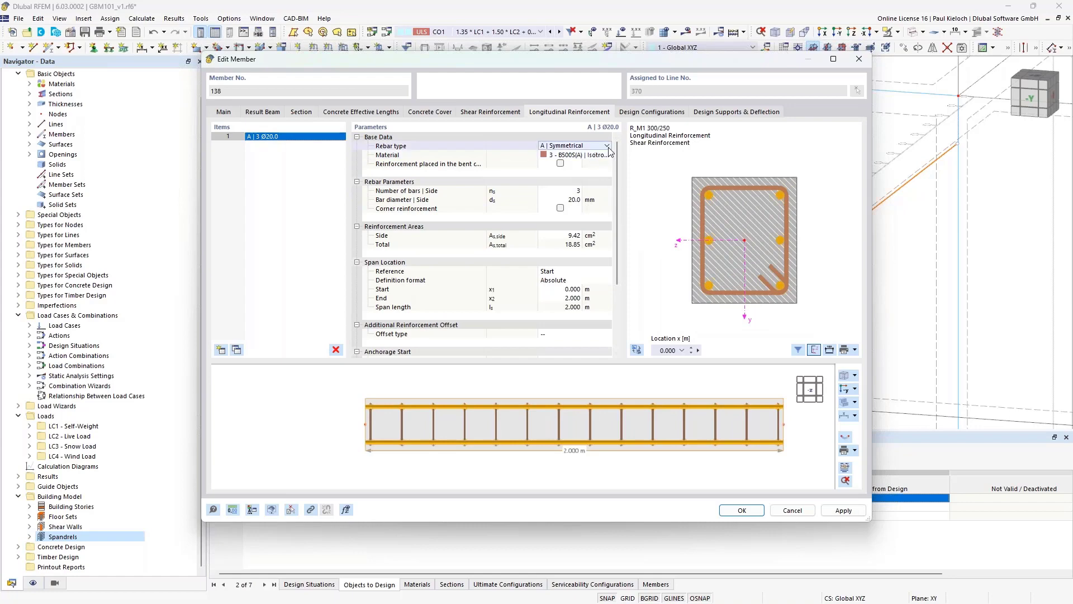
click(607, 146)
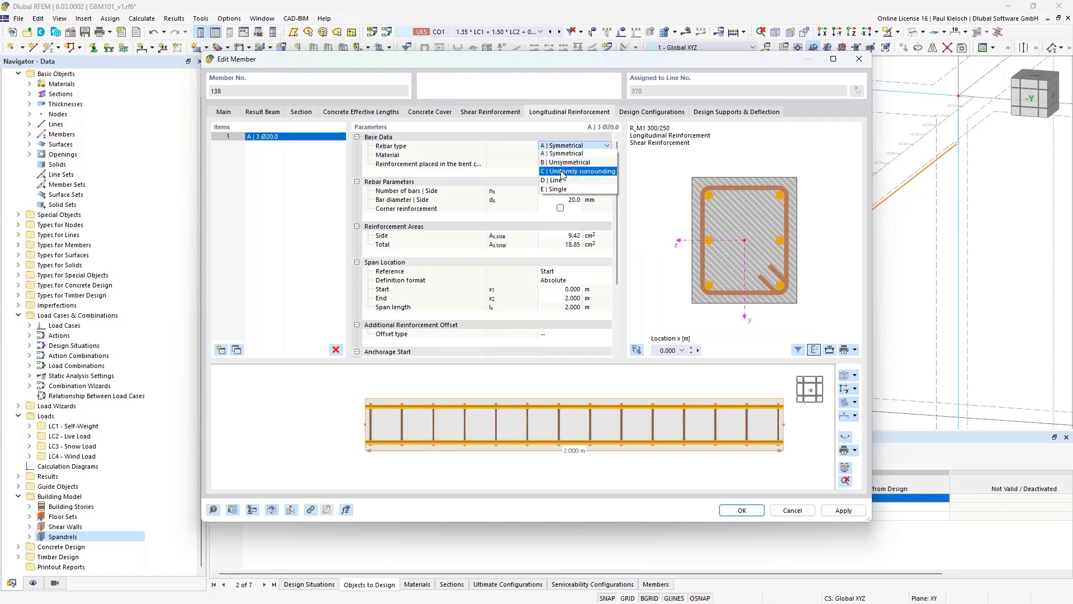
click(578, 171)
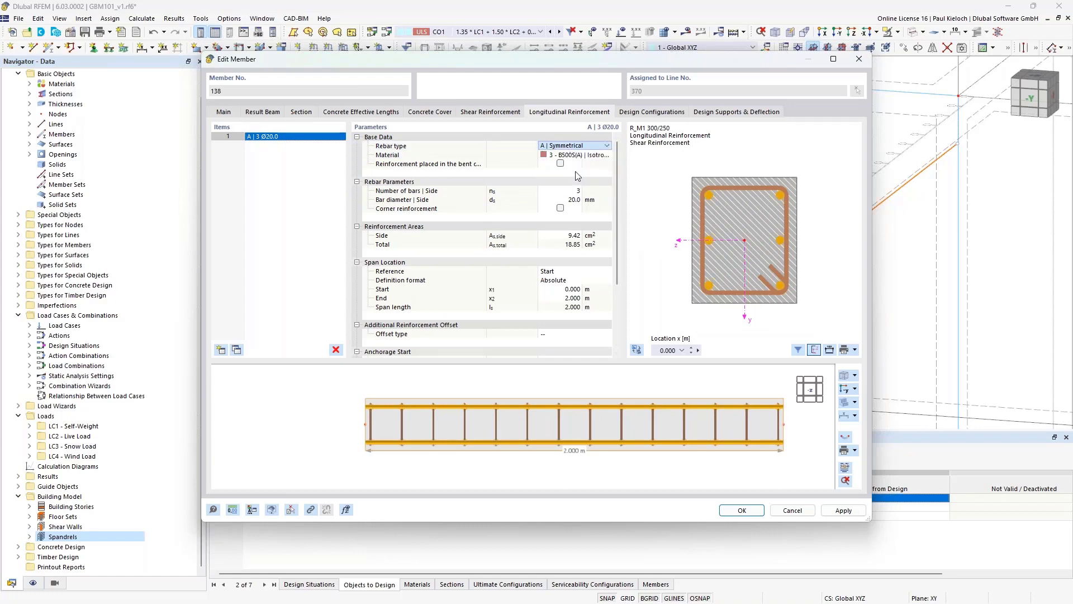
click(562, 191)
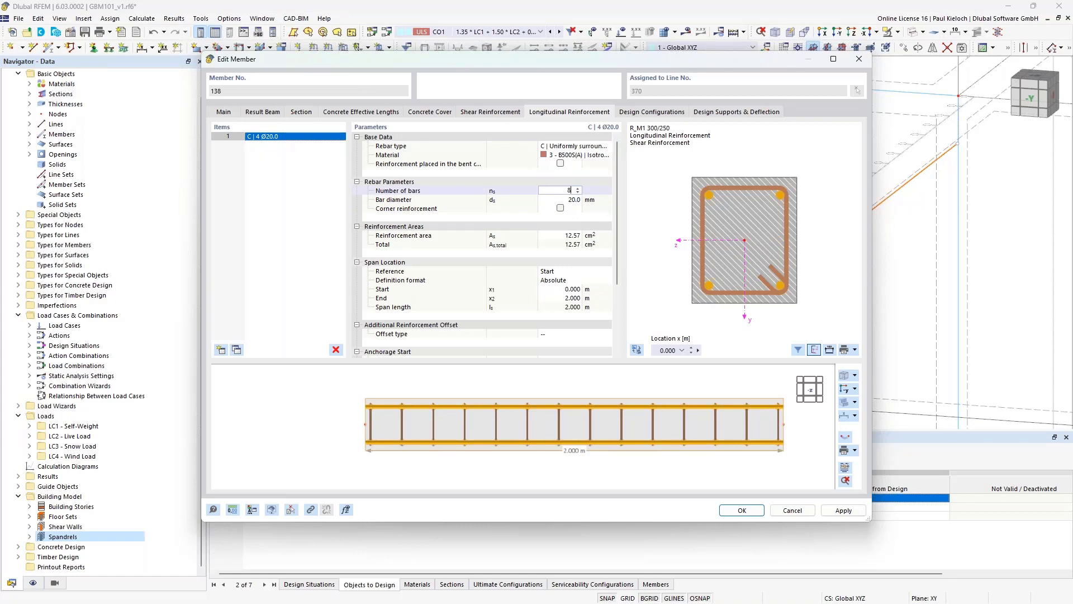
click(562, 200)
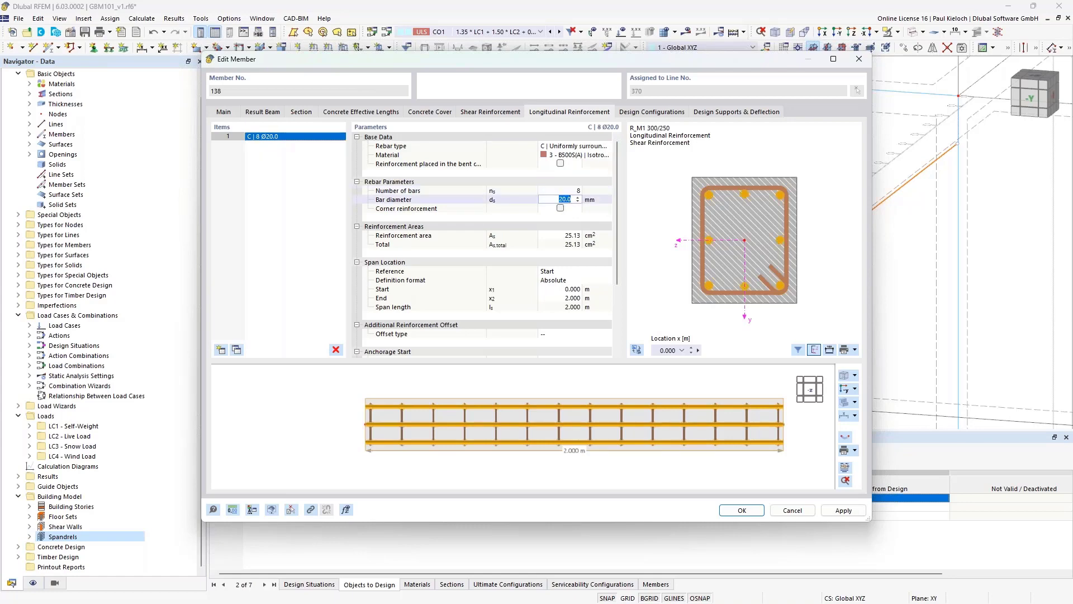
text(12)
click(605, 200)
click(842, 510)
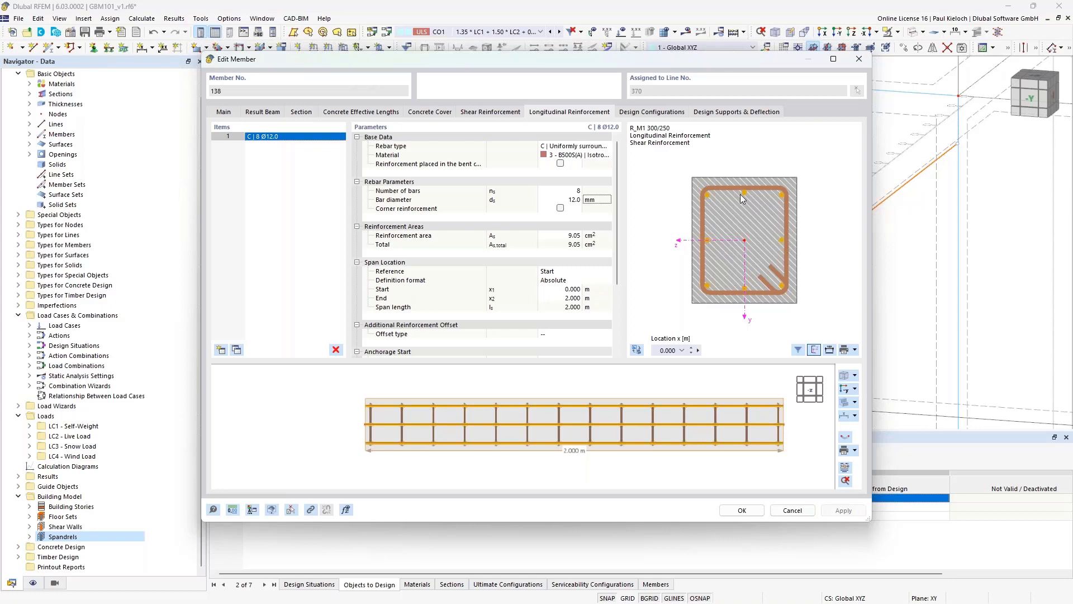
Try adding crossties over free rebars to the shear reinforcement and toggling them at individual bars in the section
click(509, 114)
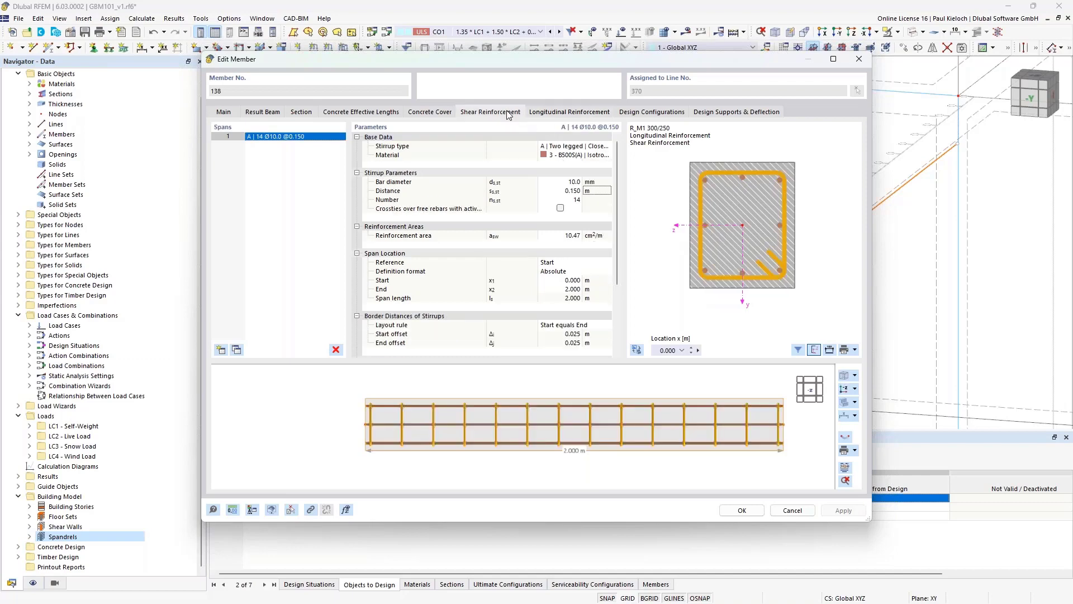
click(561, 208)
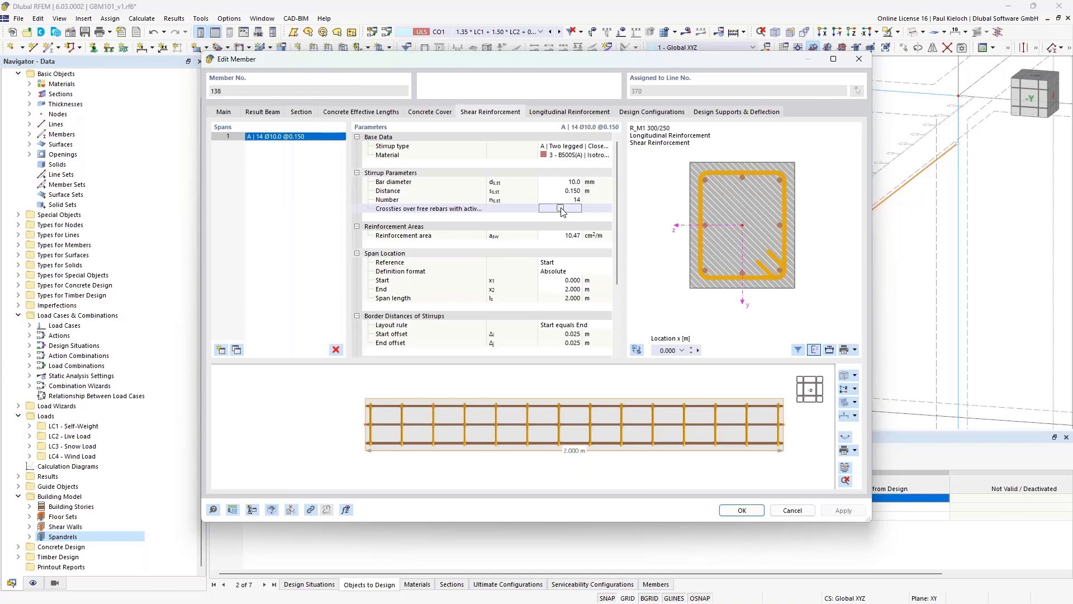
click(560, 208)
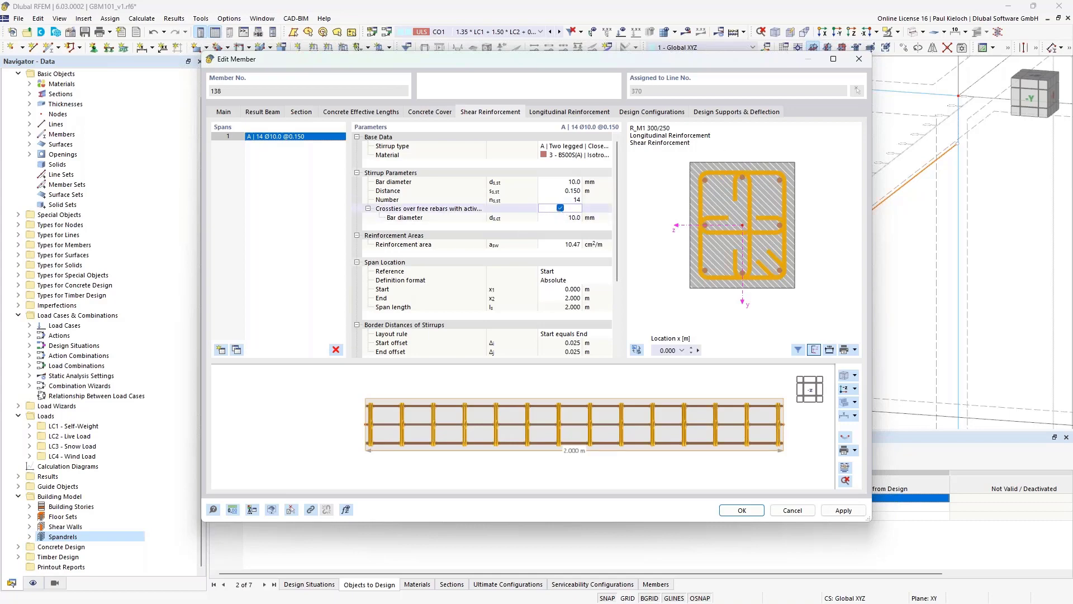
click(742, 177)
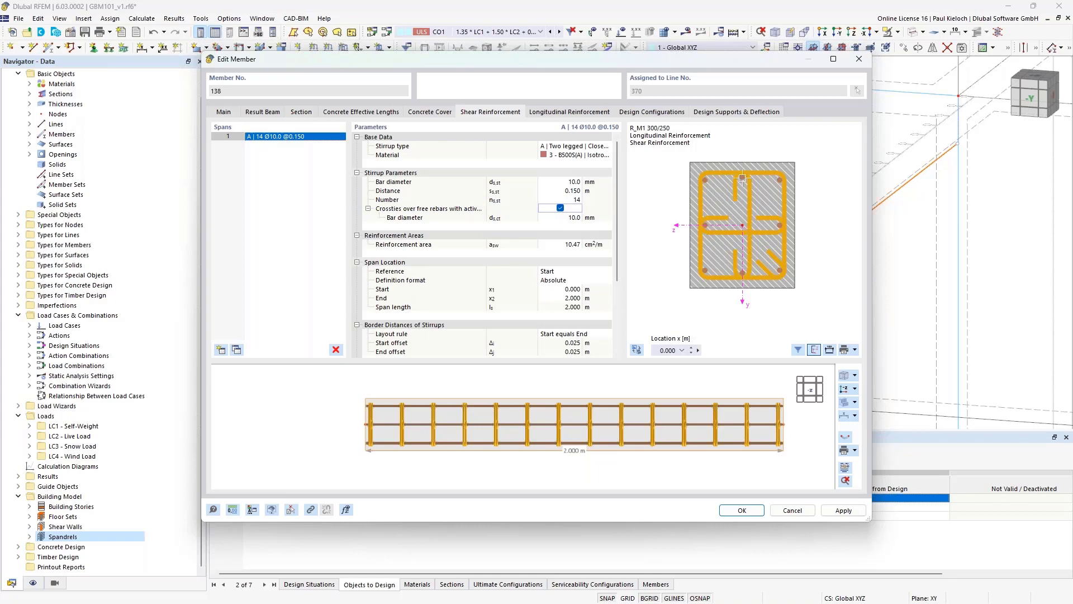
click(744, 184)
click(722, 225)
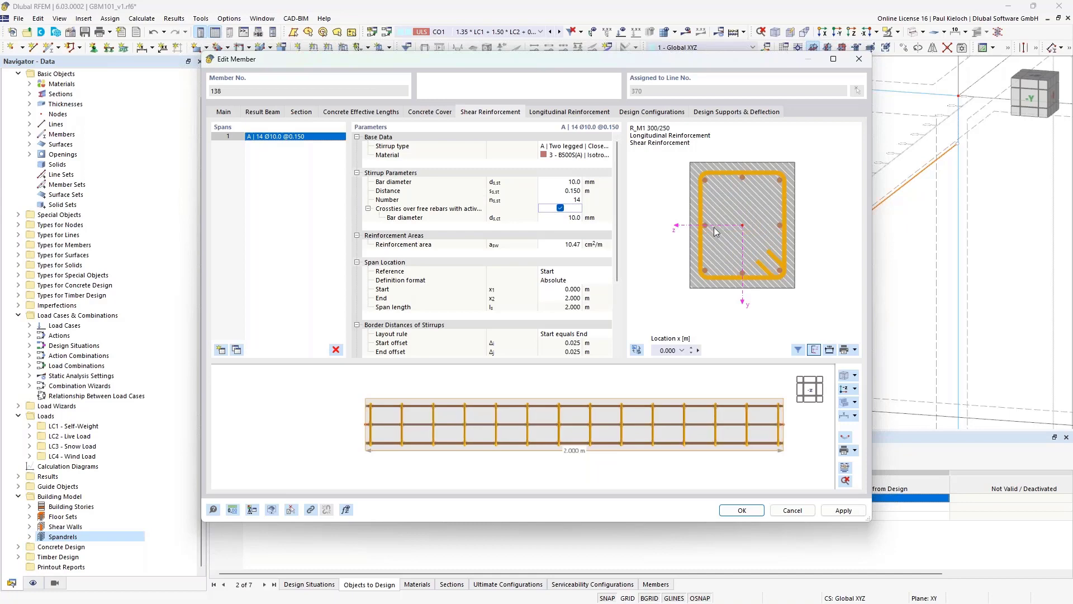
click(742, 178)
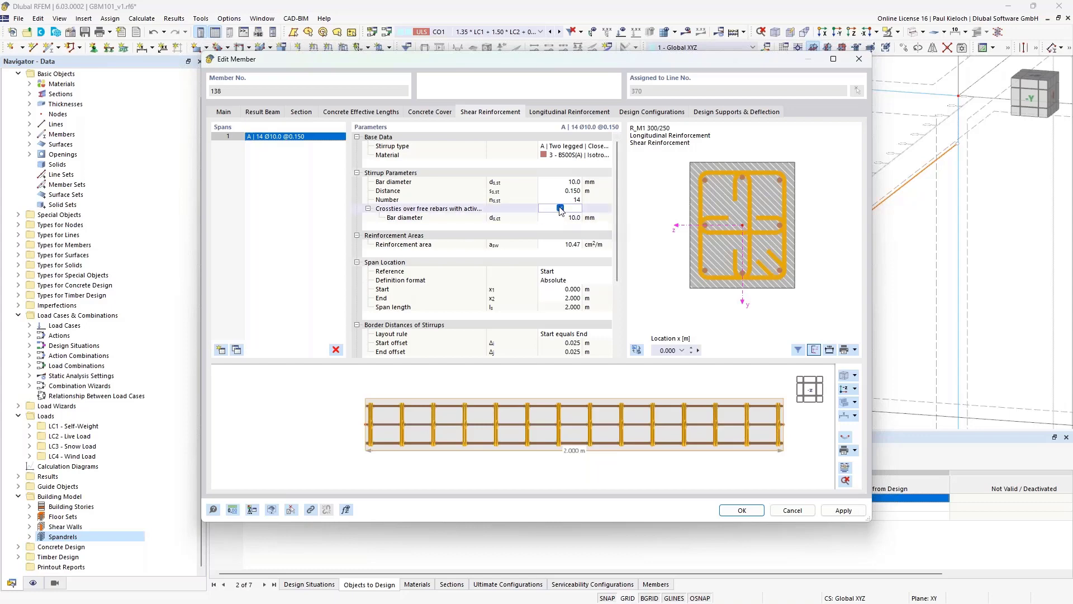
click(585, 212)
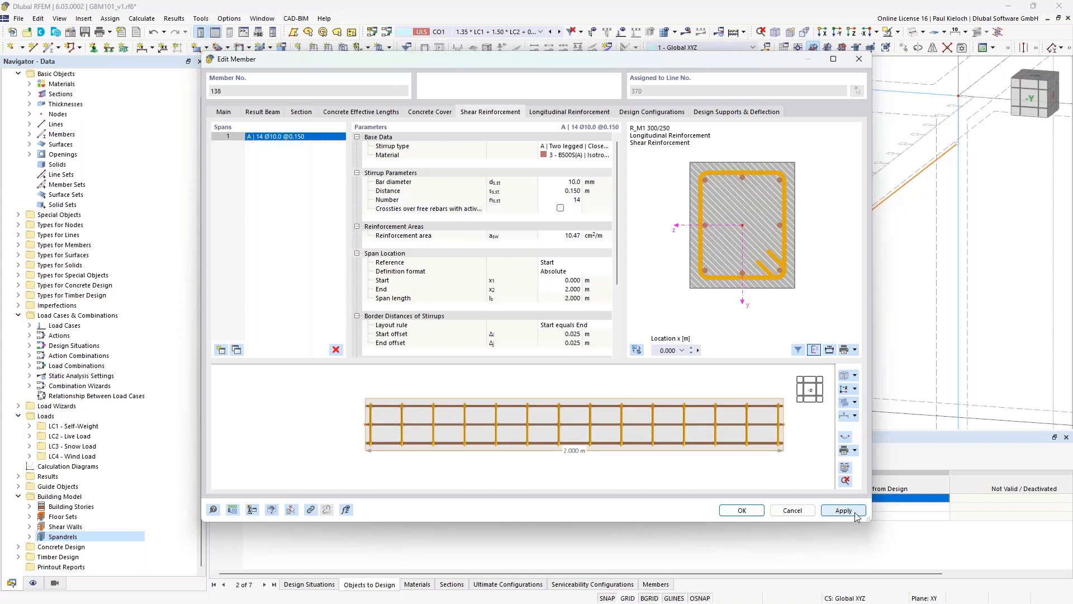
Confirm the reinforcement settings of the topmost spandrel's result beam
click(744, 511)
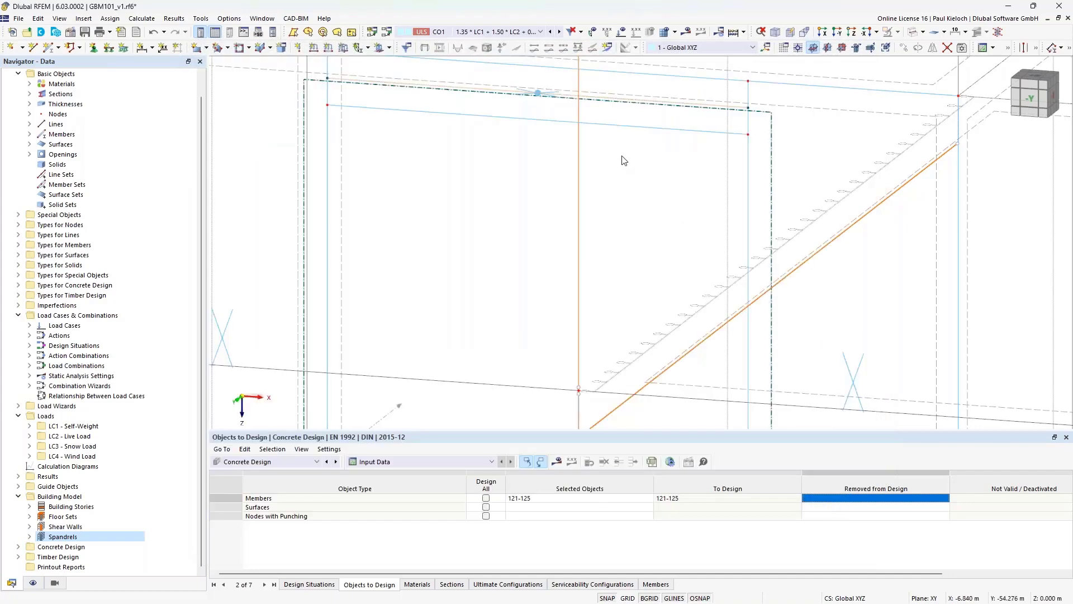
Edit the four lower spandrel result beams, members 139-142, and activate their design properties
scroll(623, 160, down, 5)
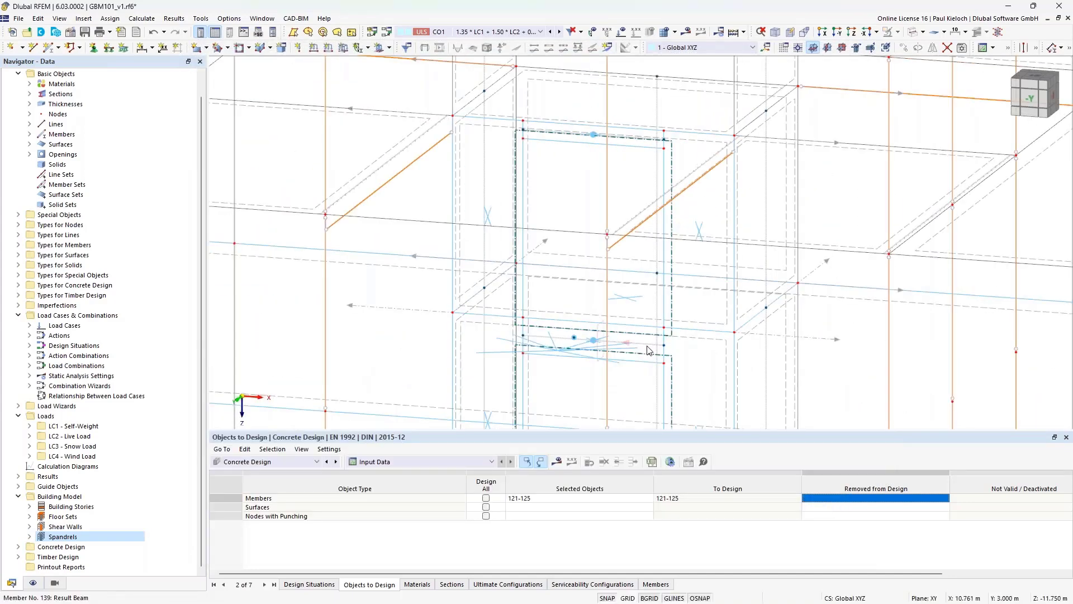
scroll(650, 358, down, 3)
scroll(650, 365, up, 3)
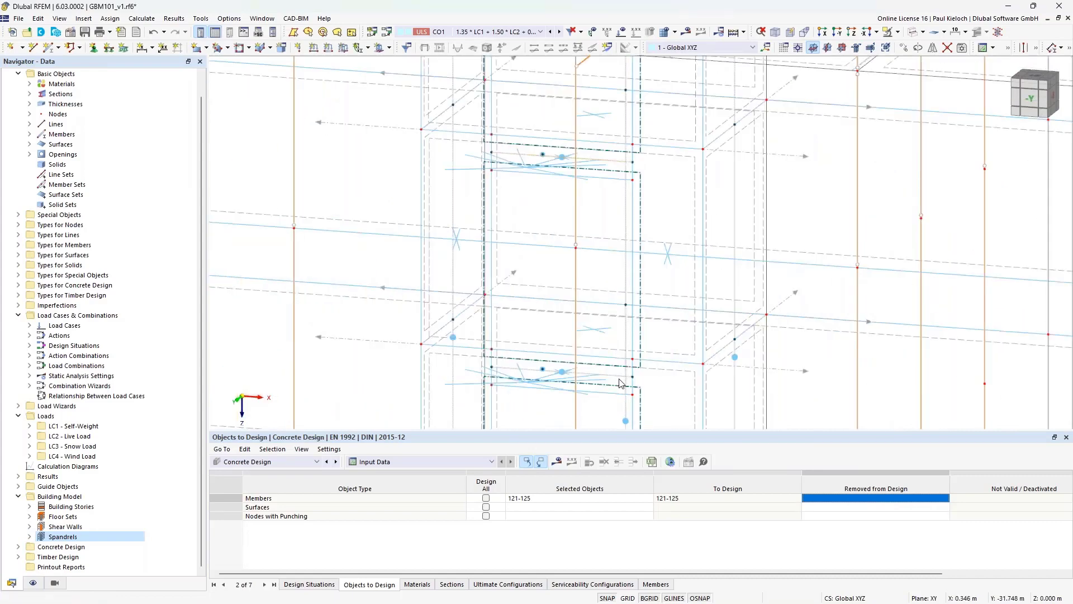
scroll(614, 257, up, 1)
scroll(613, 257, down, 4)
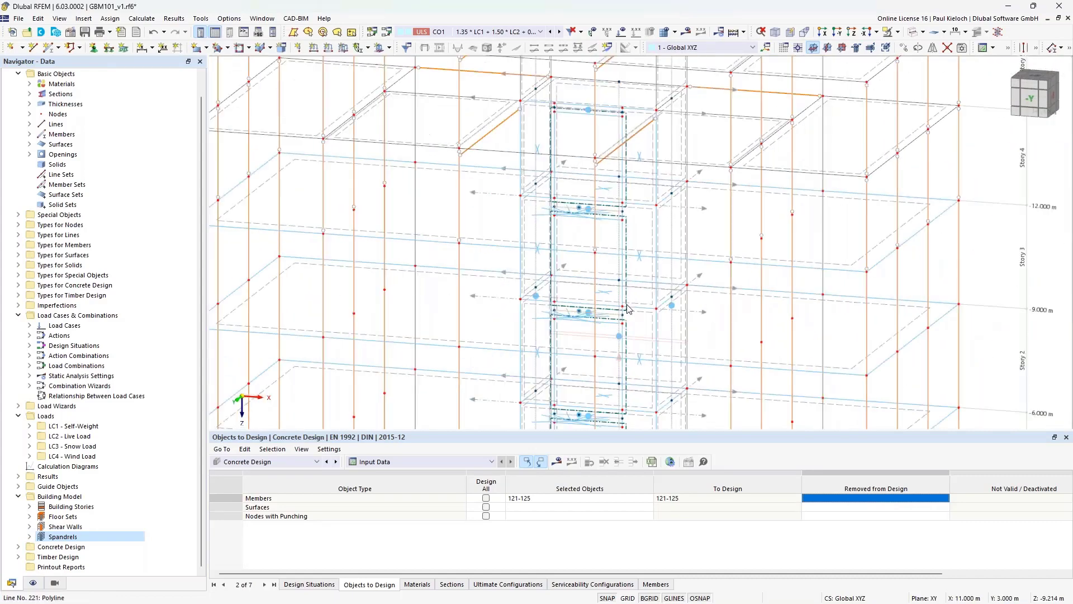
scroll(662, 291, up, 6)
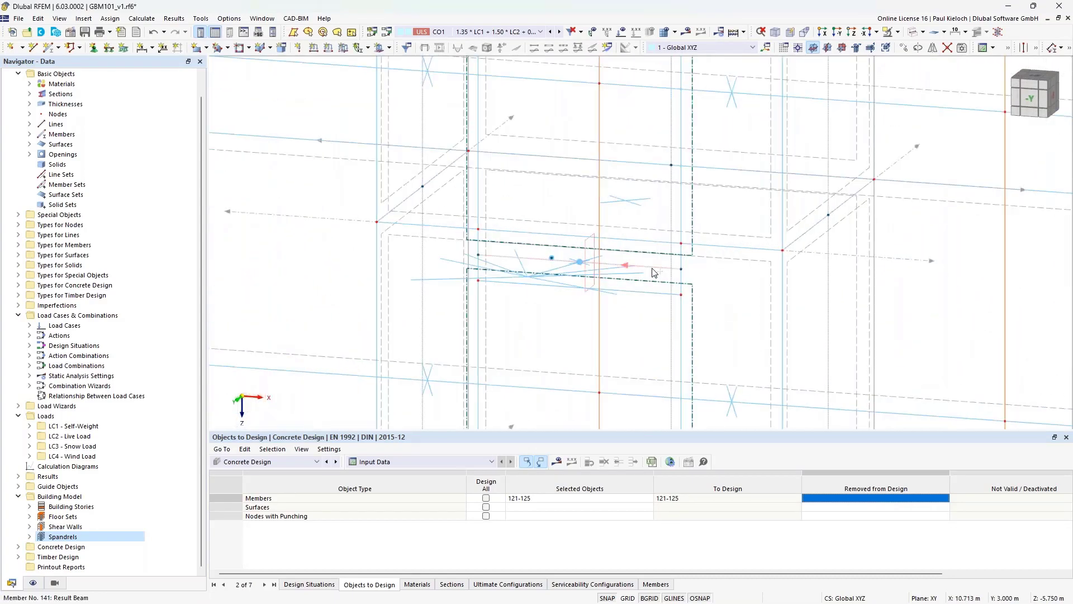
scroll(646, 235, down, 3)
scroll(655, 392, down, 1)
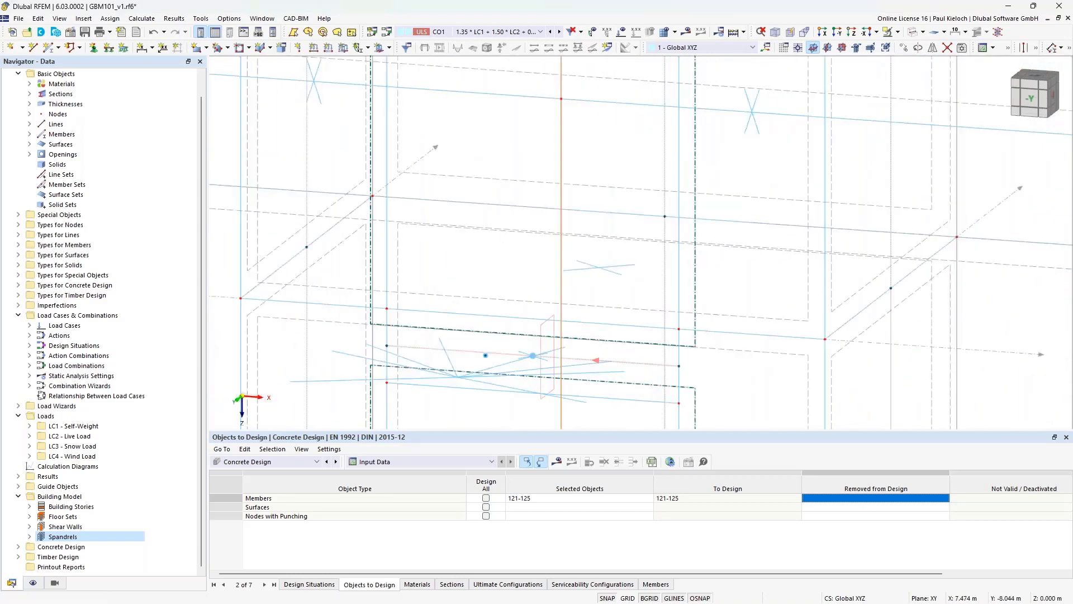
scroll(630, 230, down, 2)
scroll(641, 298, up, 4)
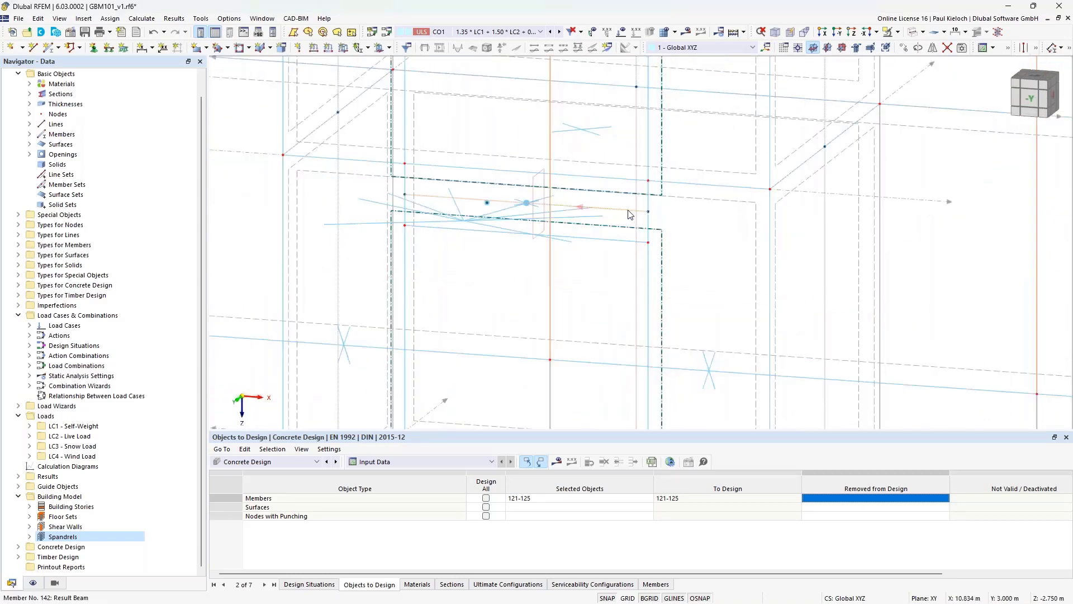
double_click(630, 214)
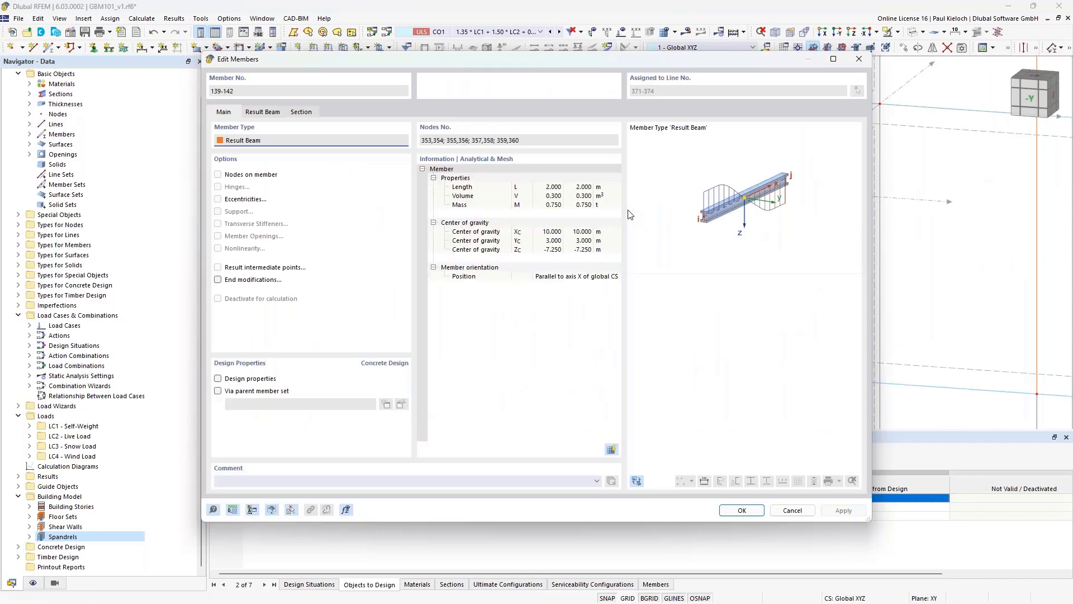
click(249, 380)
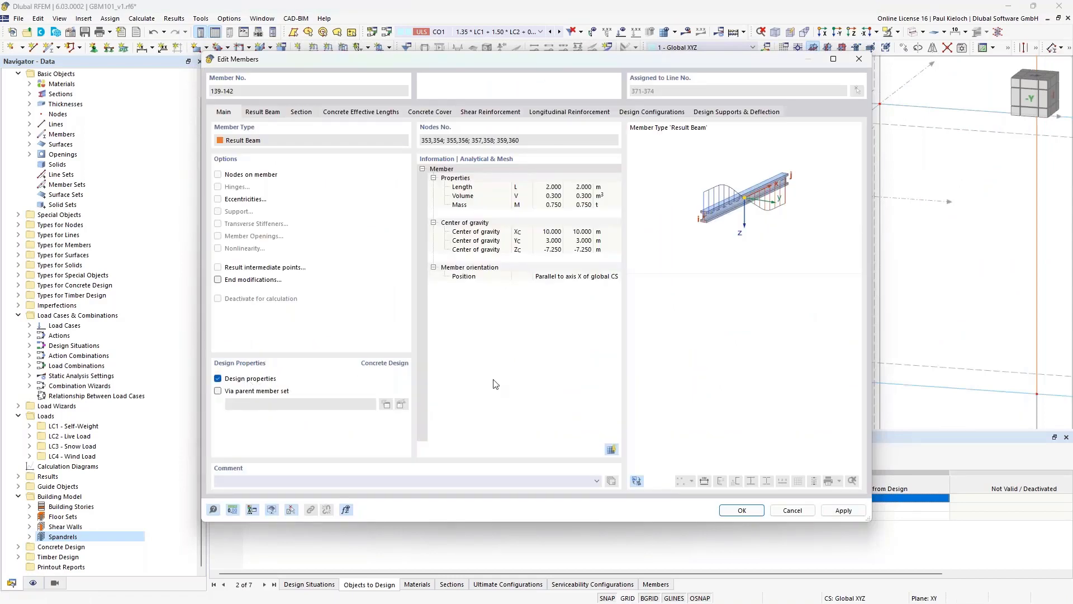
Copy the member properties from the topmost spandrel's result beam to members 139-142 and apply them
click(291, 510)
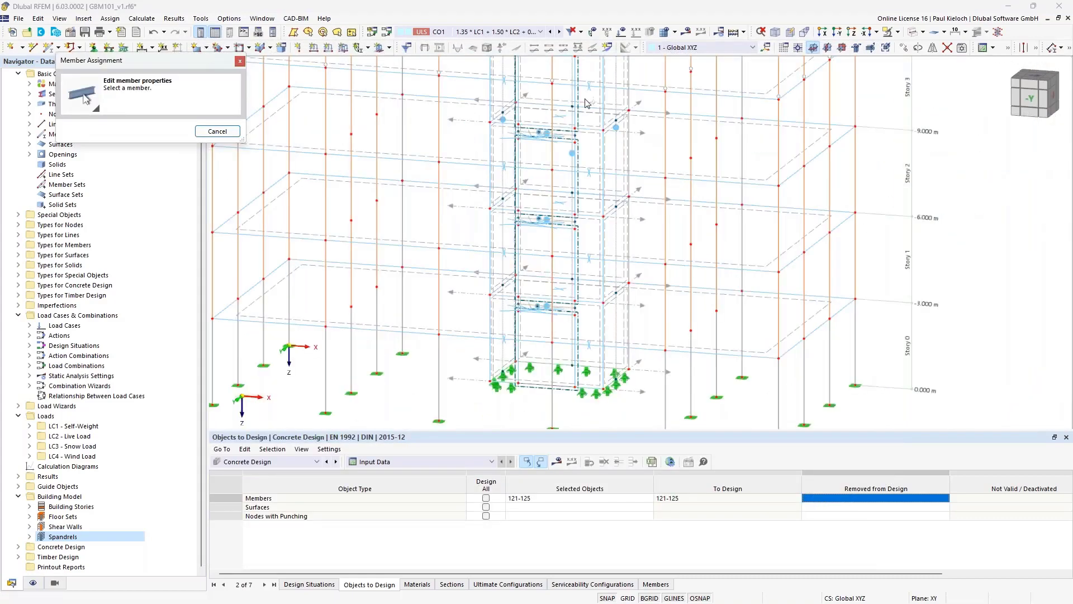
scroll(582, 104, up, 6)
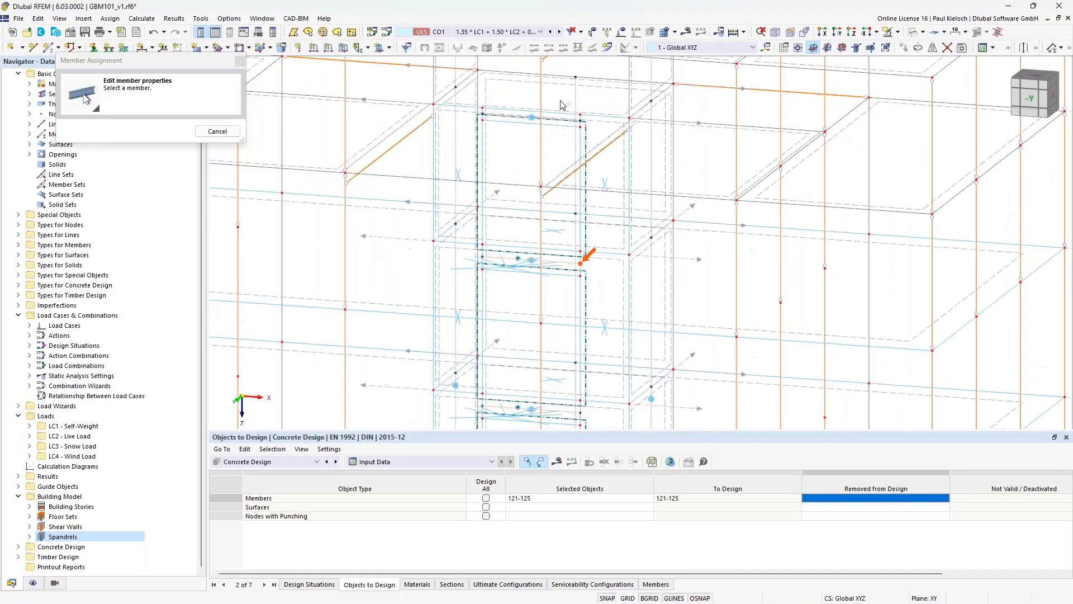
scroll(562, 104, up, 4)
click(584, 167)
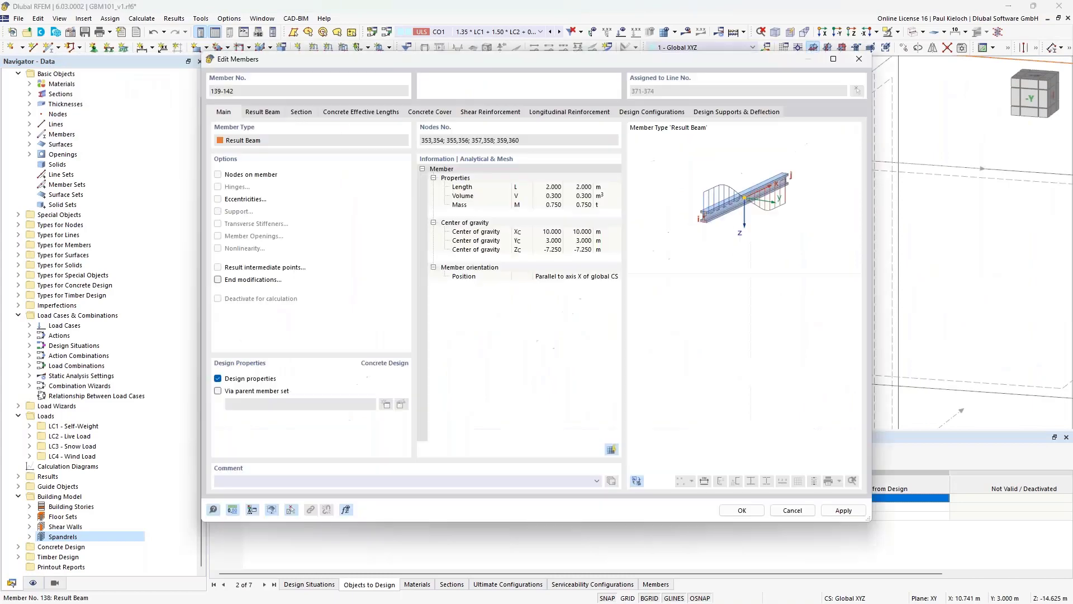
click(859, 512)
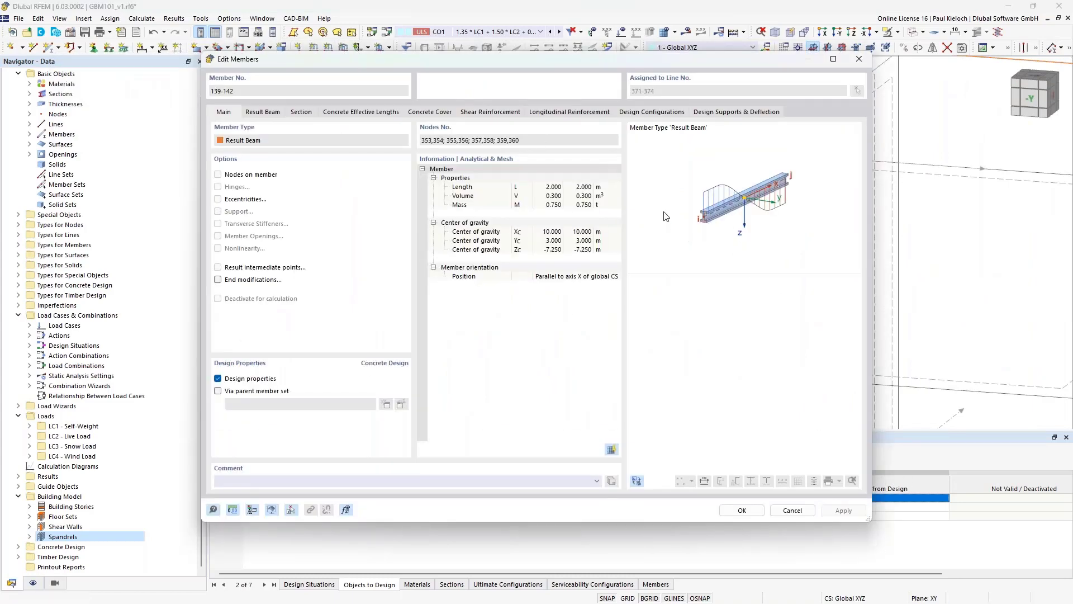
Review the copied shear reinforcement, set the number of longitudinal bars to 10 for members 139-142, and confirm
click(508, 114)
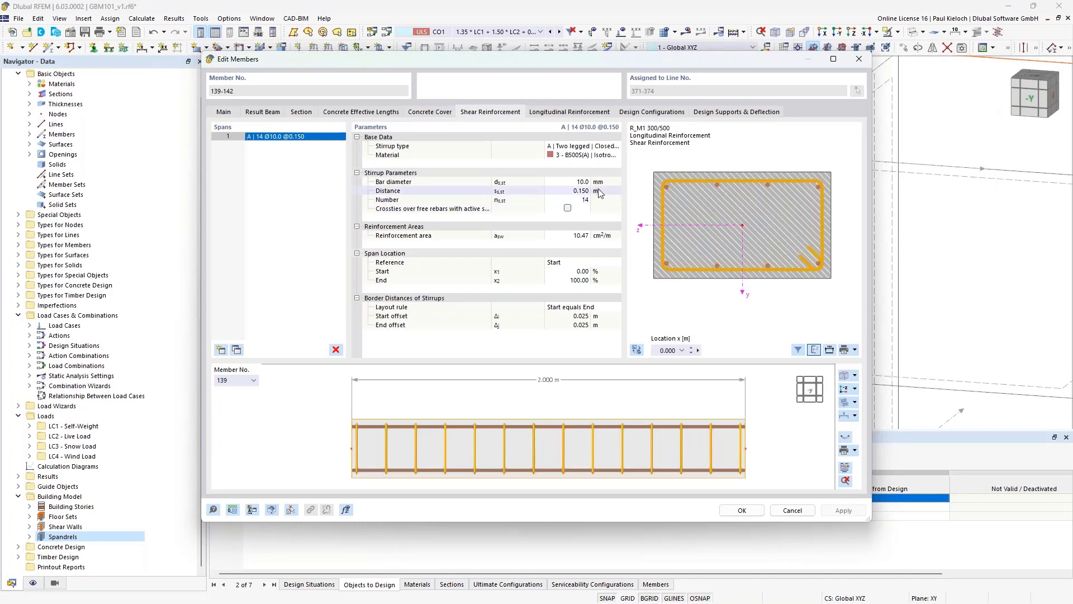
click(604, 112)
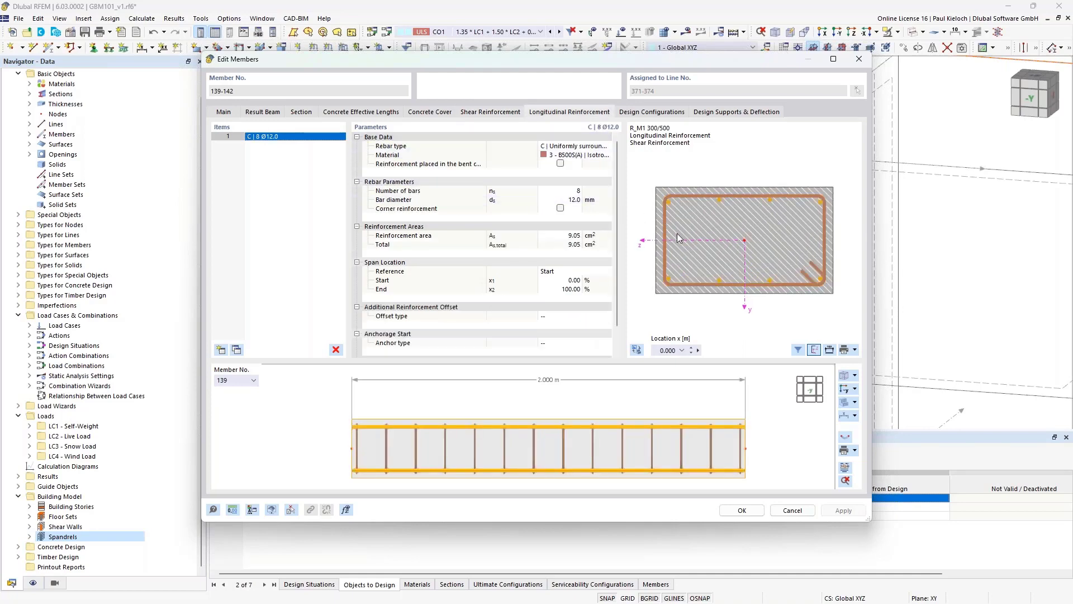
click(565, 190)
text(10)
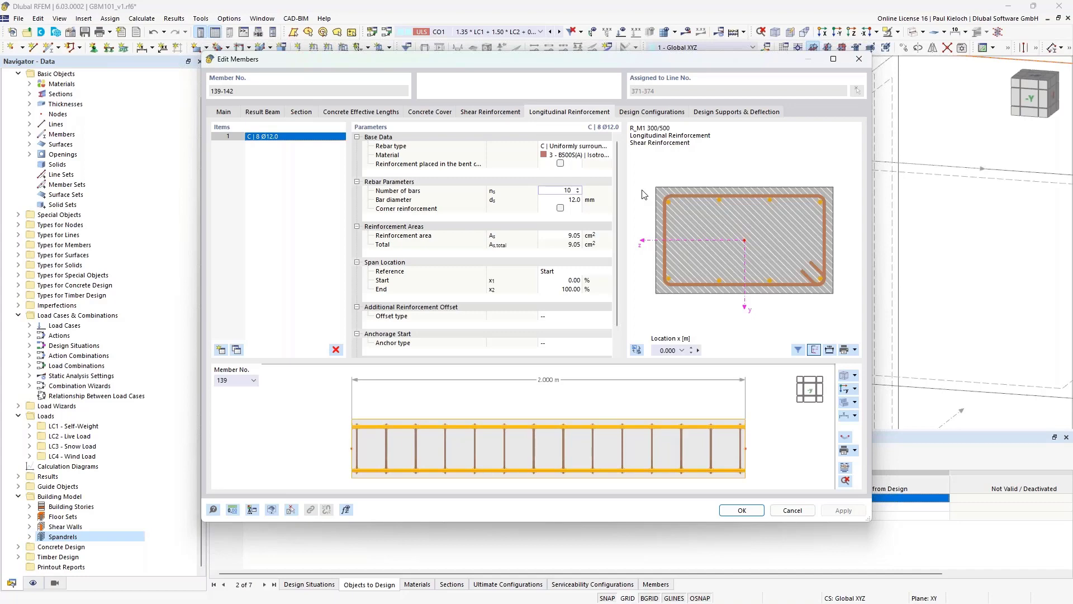
click(609, 200)
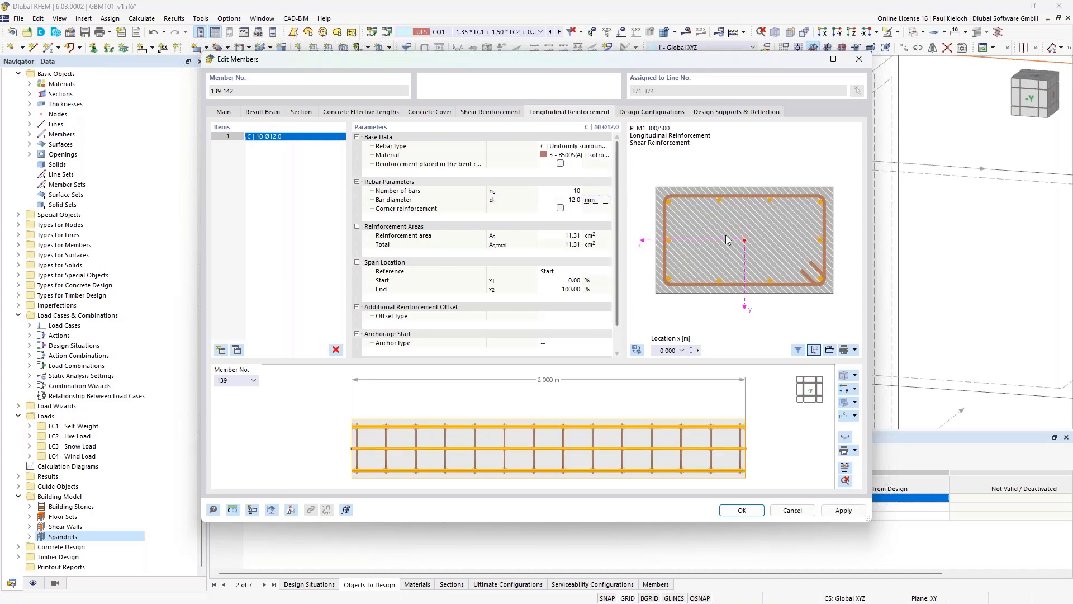
click(742, 510)
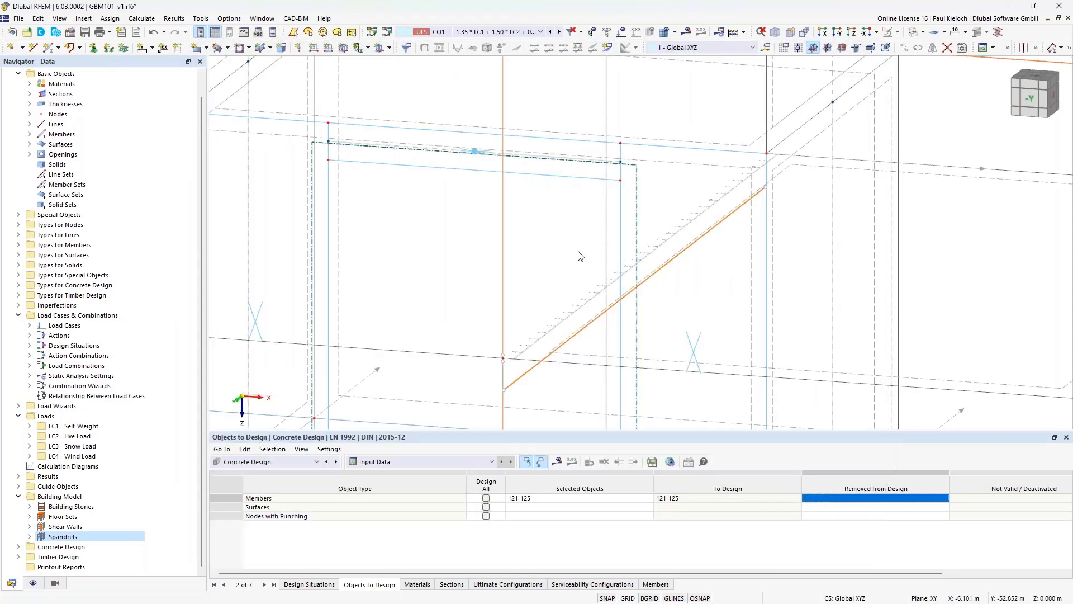
scroll(630, 190, down, 3)
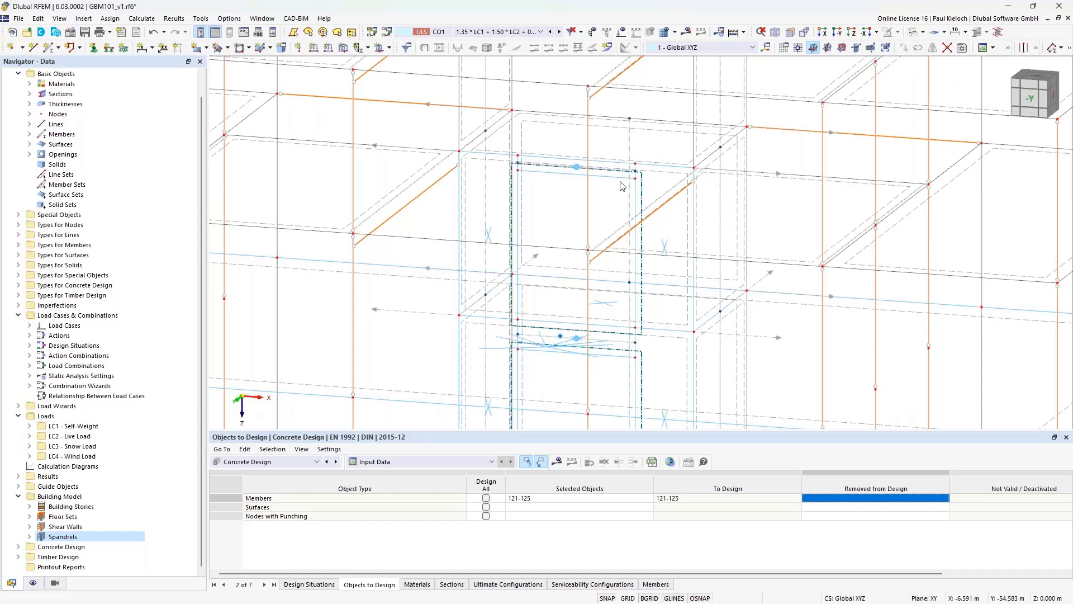
click(87, 529)
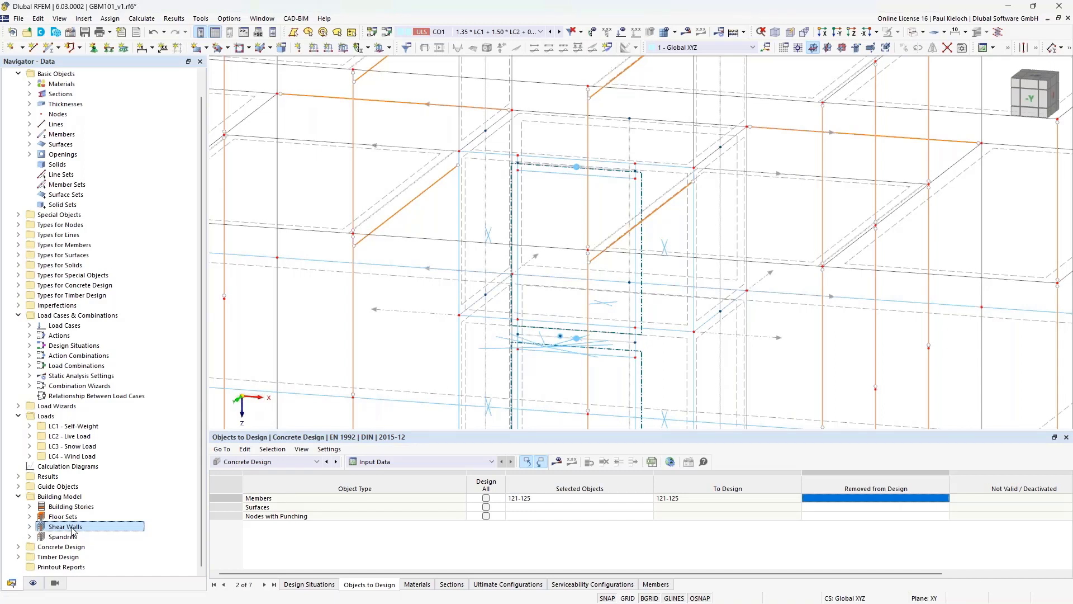
click(66, 537)
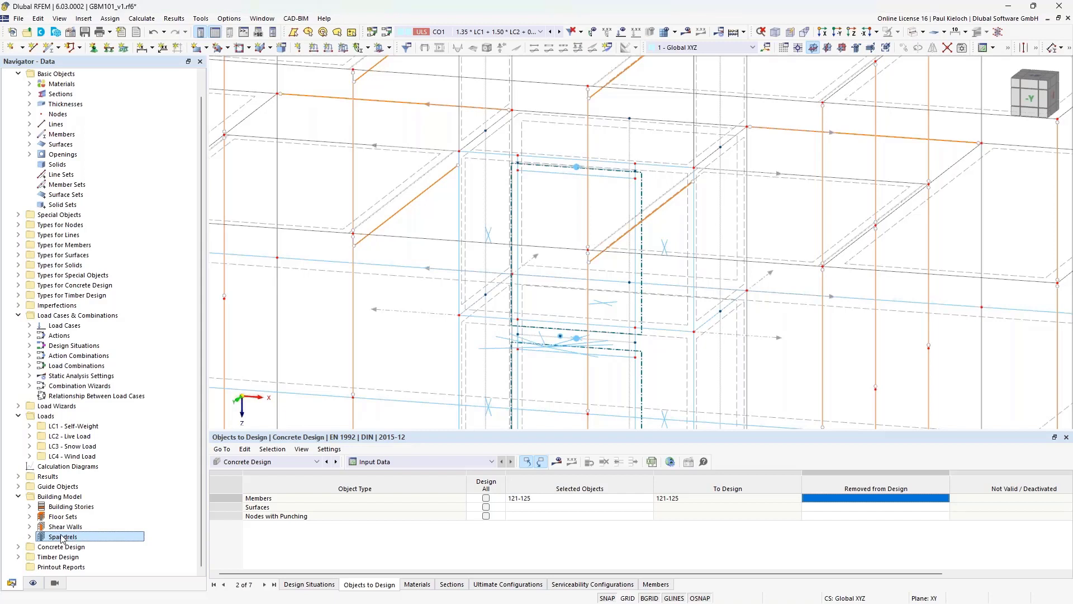
click(64, 526)
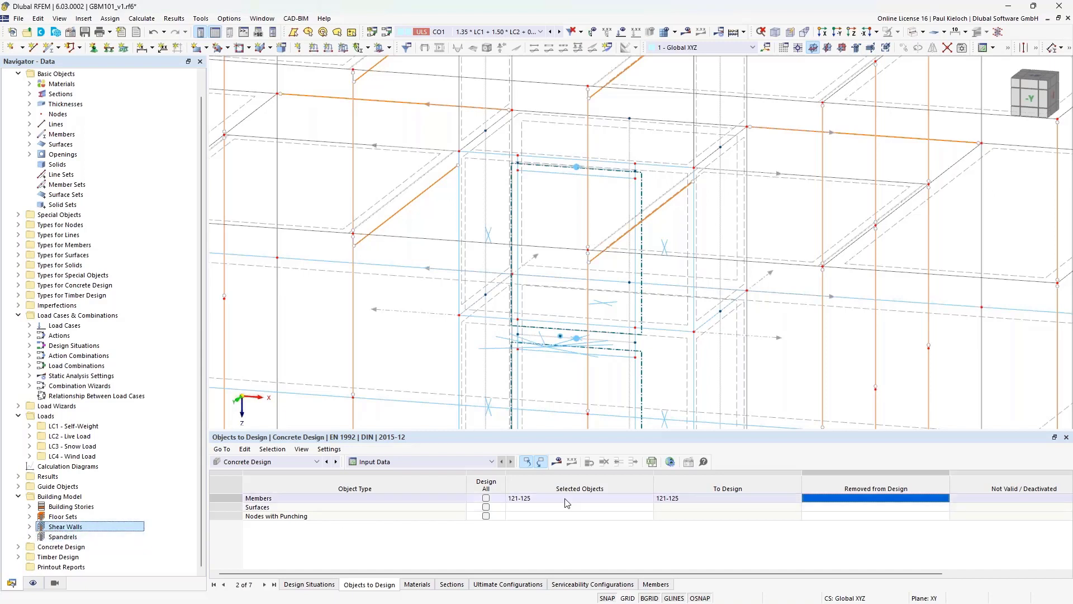
Add the five spandrel result beams, members 138-142, to the members selected for concrete design and save the model
click(649, 498)
click(652, 498)
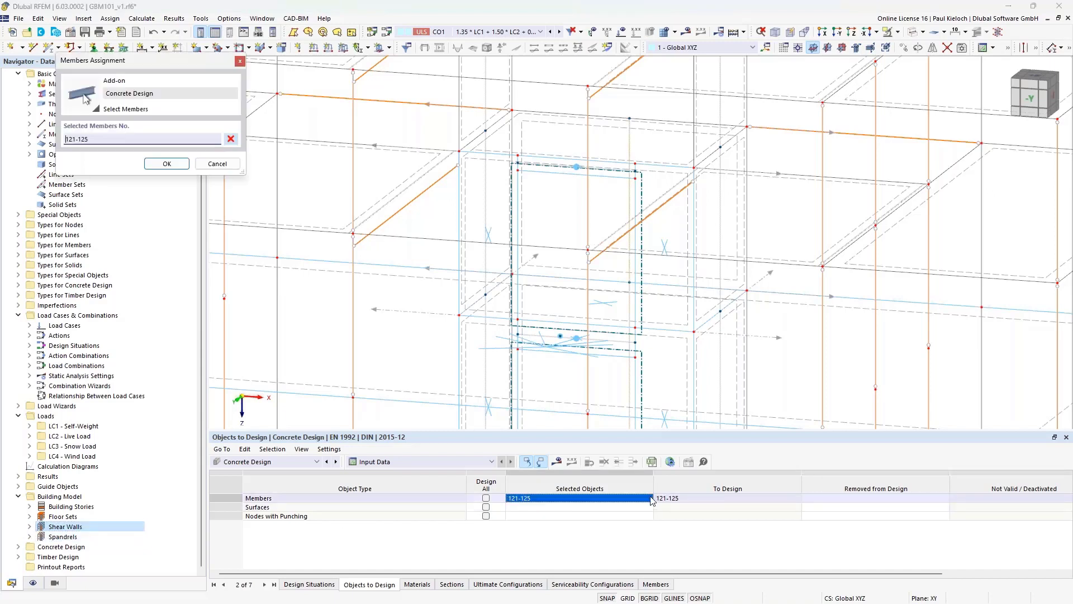
click(615, 168)
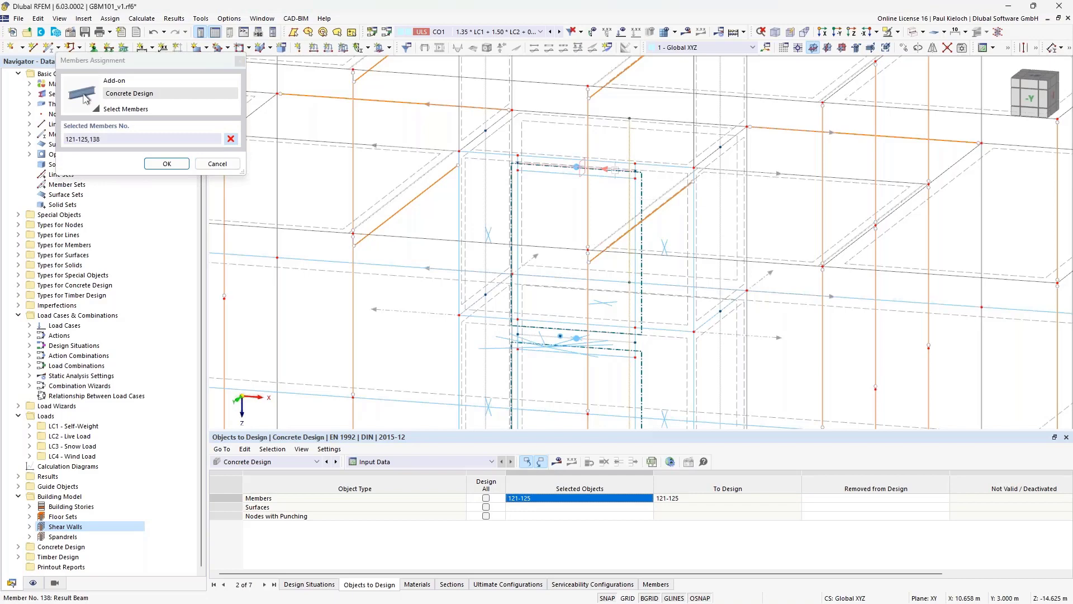
click(620, 342)
middle_drag(620, 343, 599, 224)
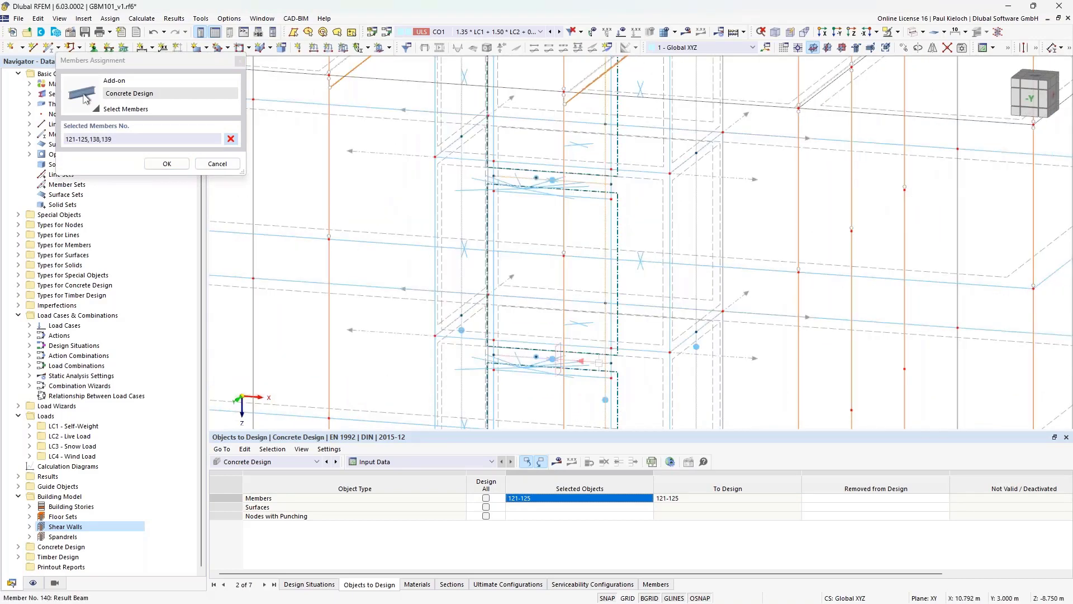
click(604, 391)
middle_drag(604, 391, 581, 356)
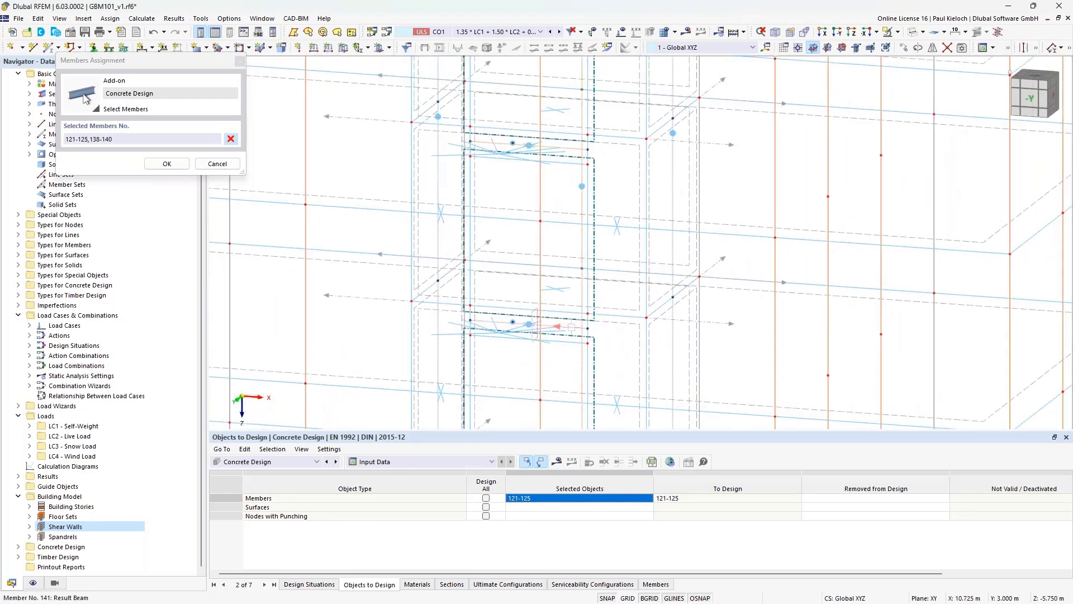
click(571, 393)
middle_drag(564, 176, 551, 89)
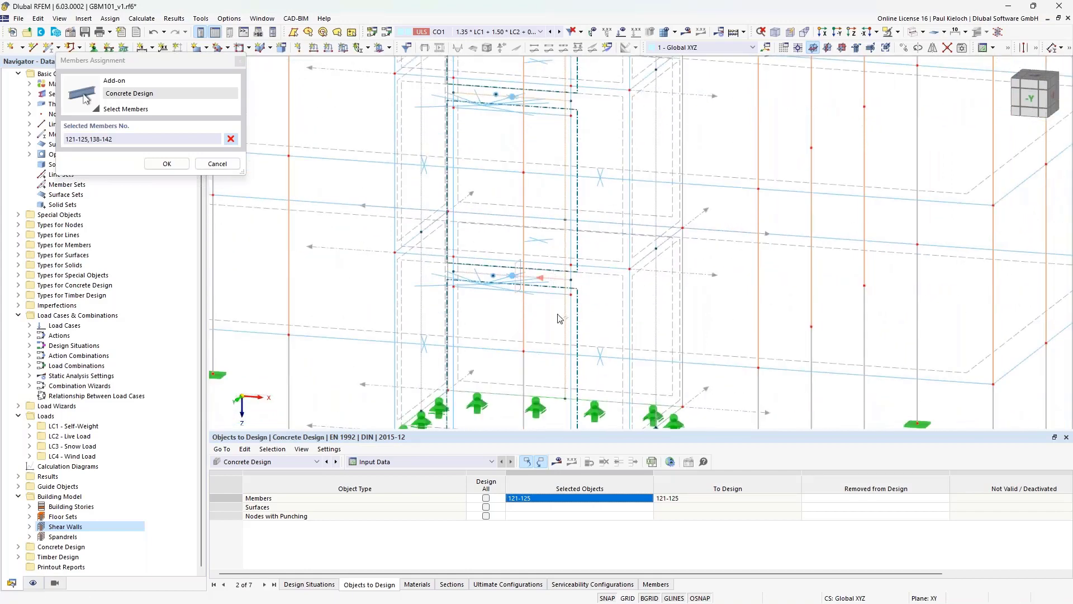
click(559, 333)
middle_drag(559, 333, 554, 252)
click(167, 164)
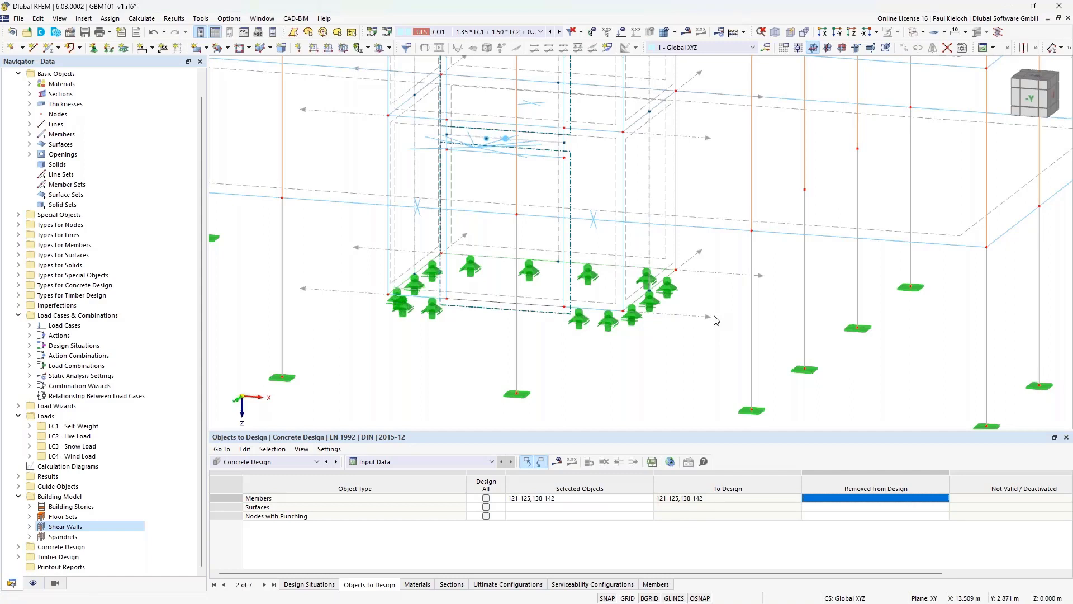
key(ctrl+s)
Edit the floor slabs, surfaces 1, 6, 11 and 16, and review their concrete cover and reinforcement directions
scroll(721, 361, down, 2)
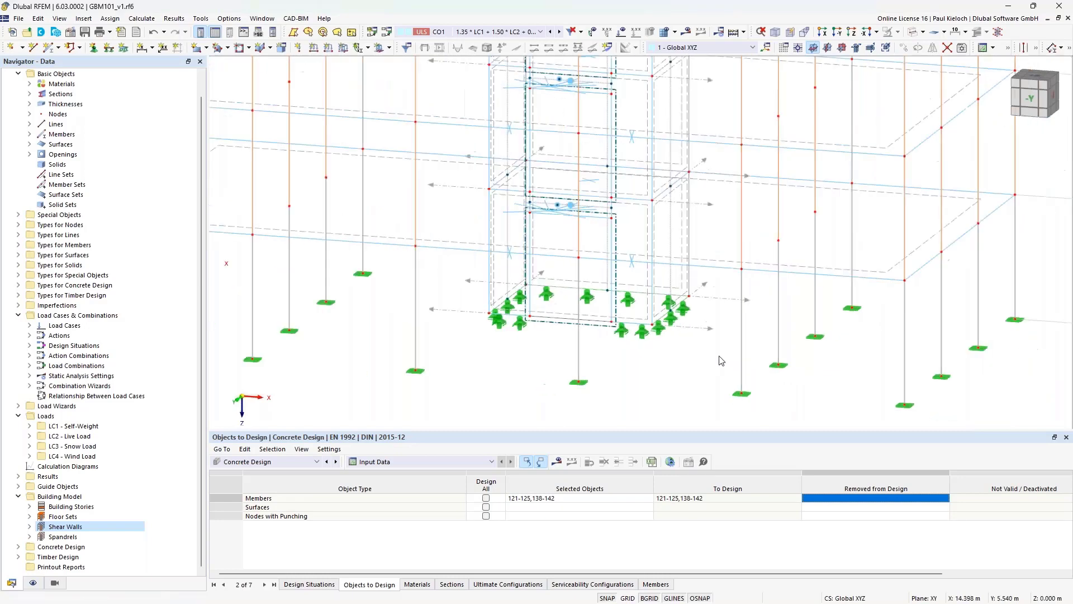
scroll(721, 361, down, 3)
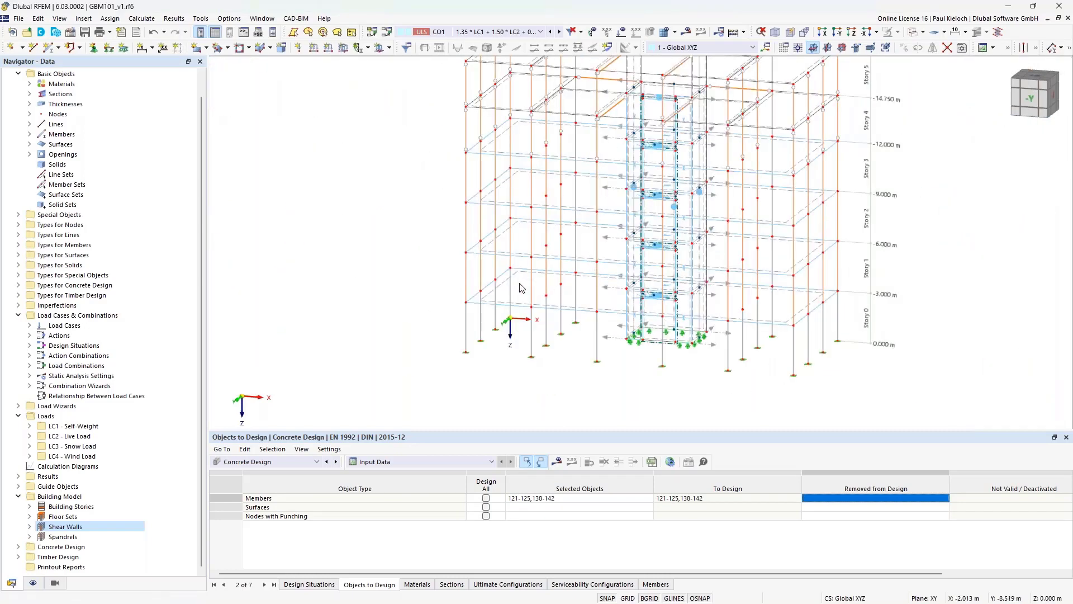
middle_drag(520, 287, 501, 280)
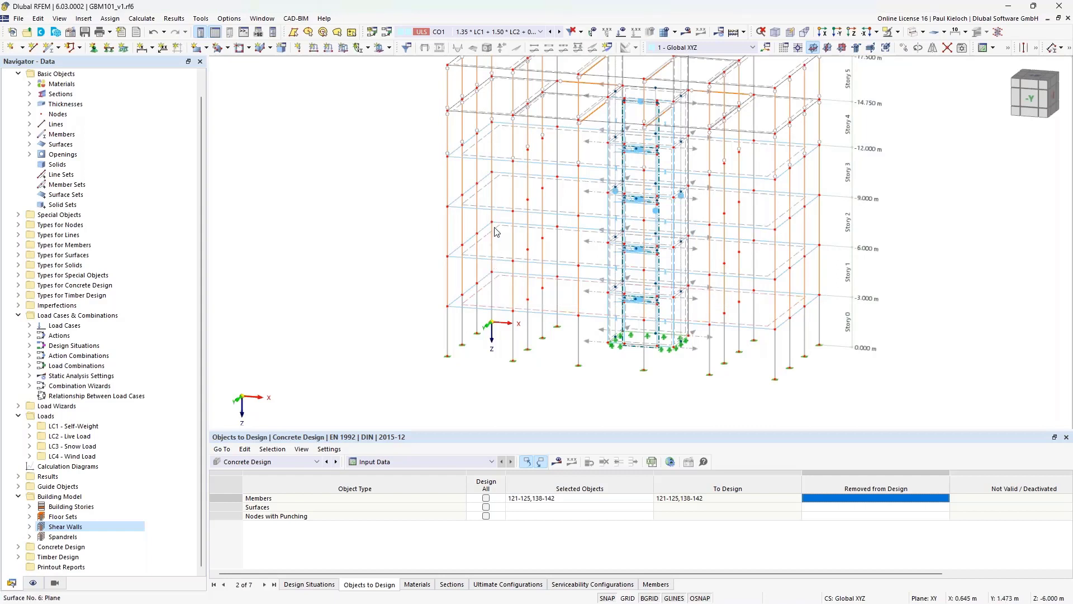
double_click(500, 133)
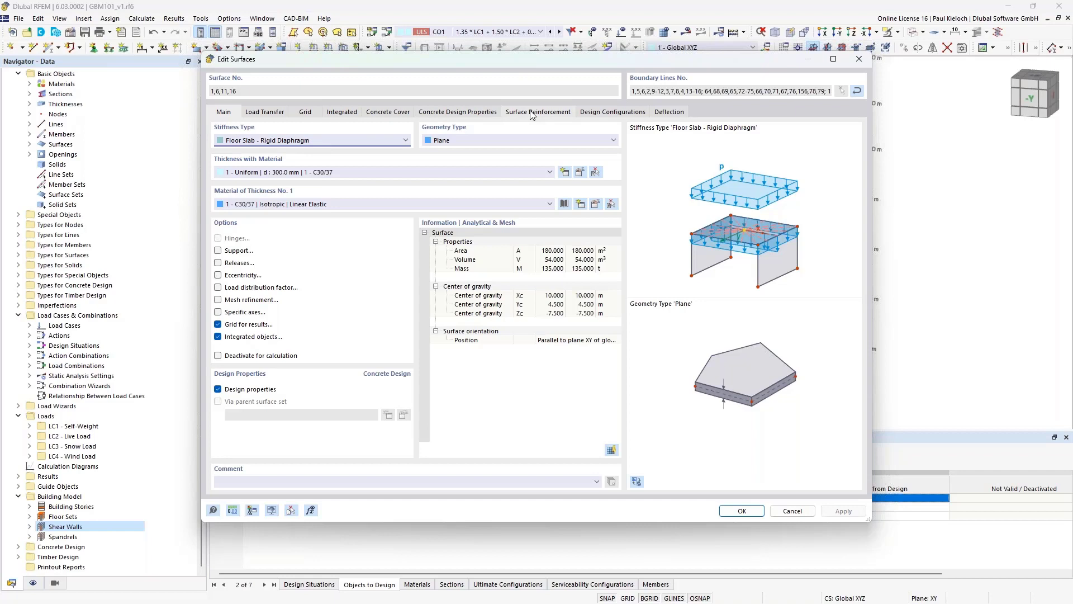
click(394, 114)
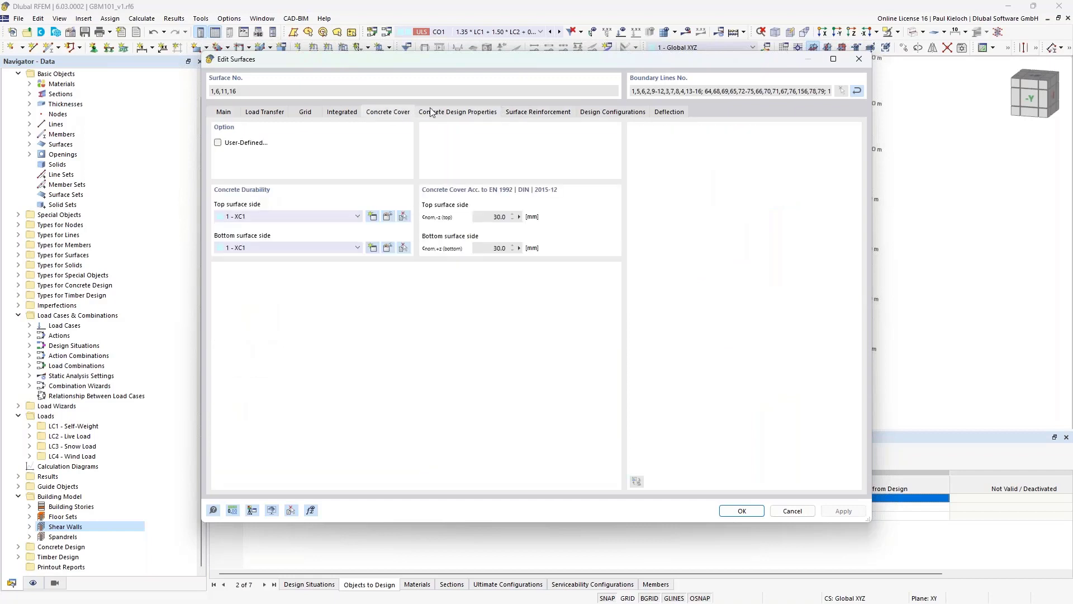
click(490, 114)
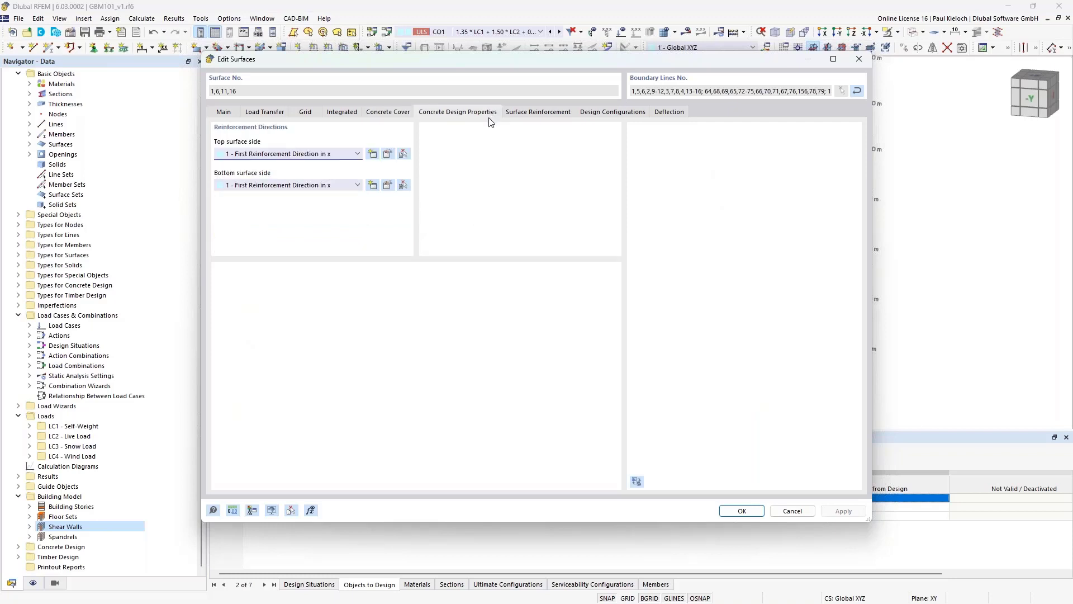
Create a Q424A mesh surface reinforcement for floor slabs 1, 6, 11 and 16 and confirm the surface edits
click(535, 114)
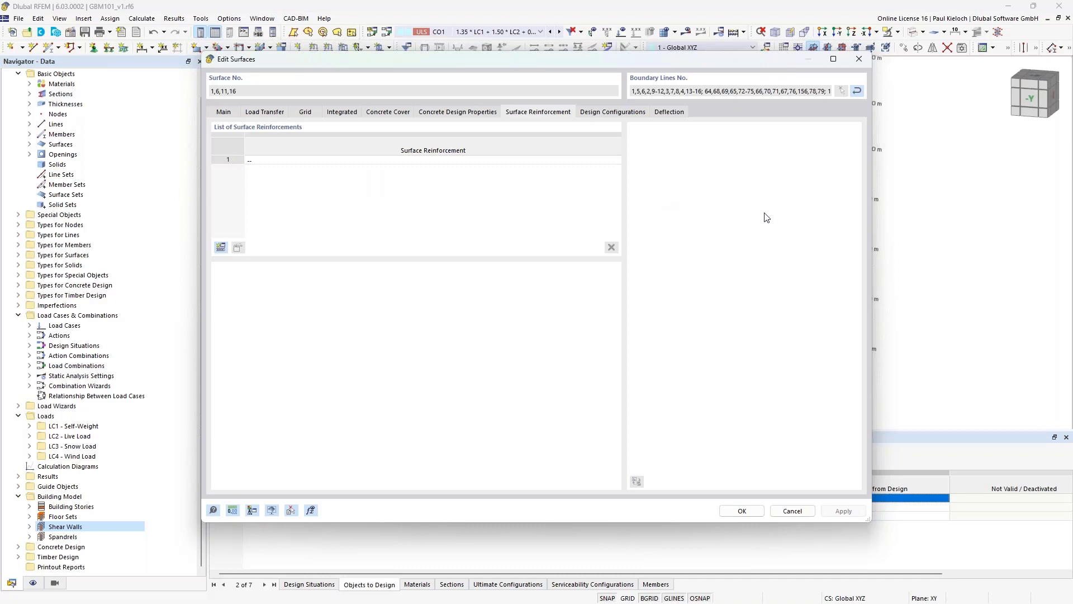
click(221, 250)
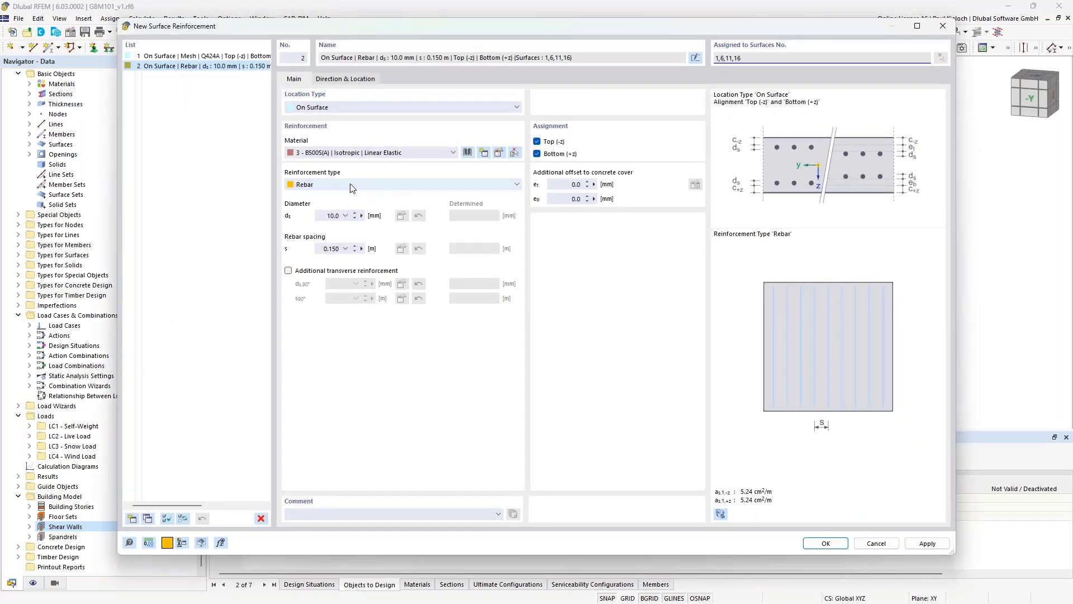
click(353, 188)
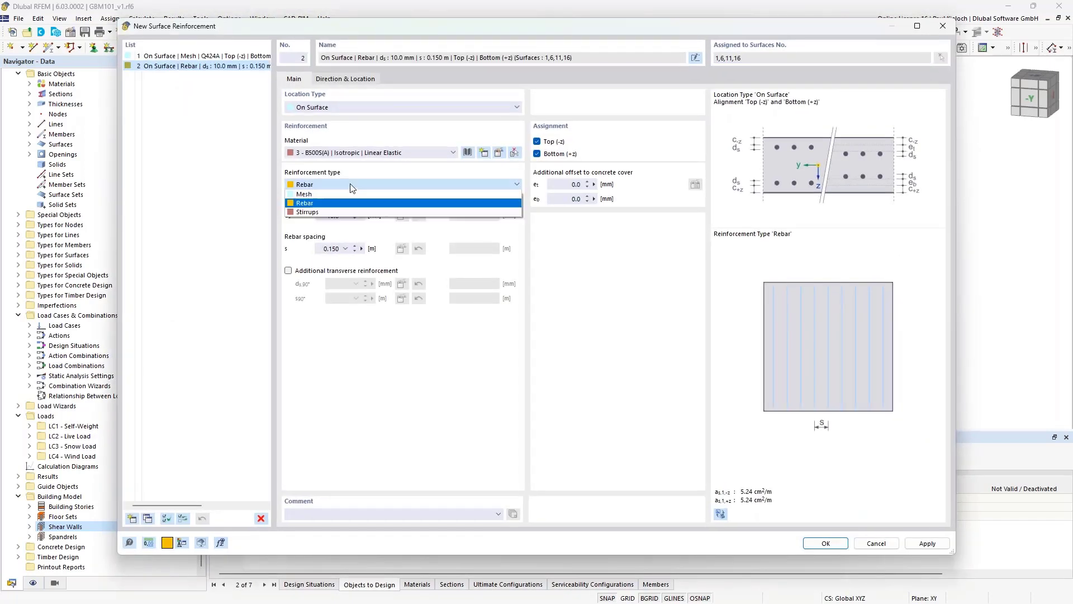
click(305, 196)
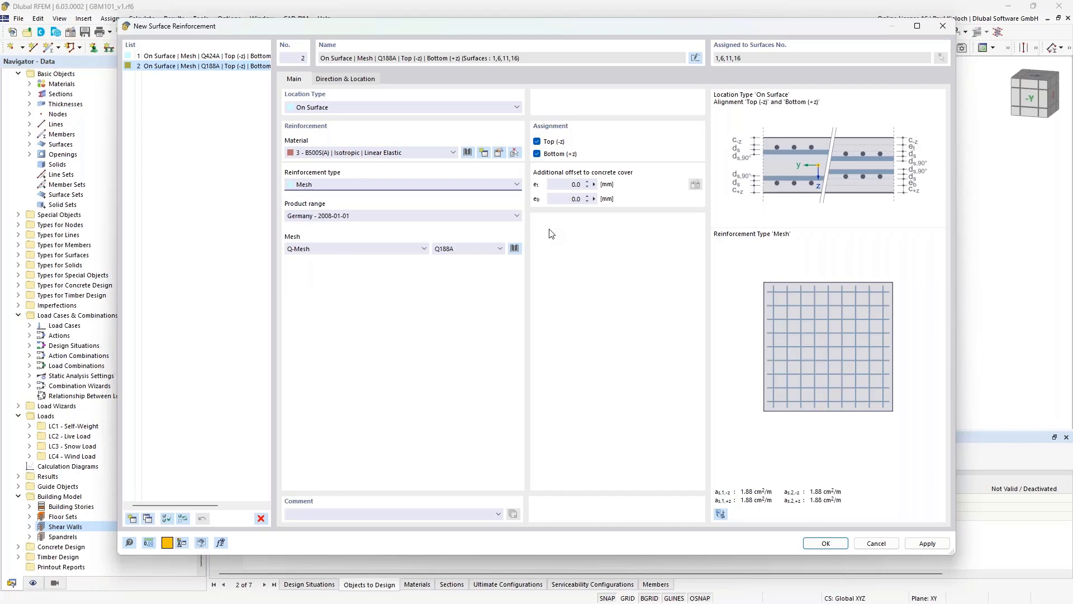
click(492, 244)
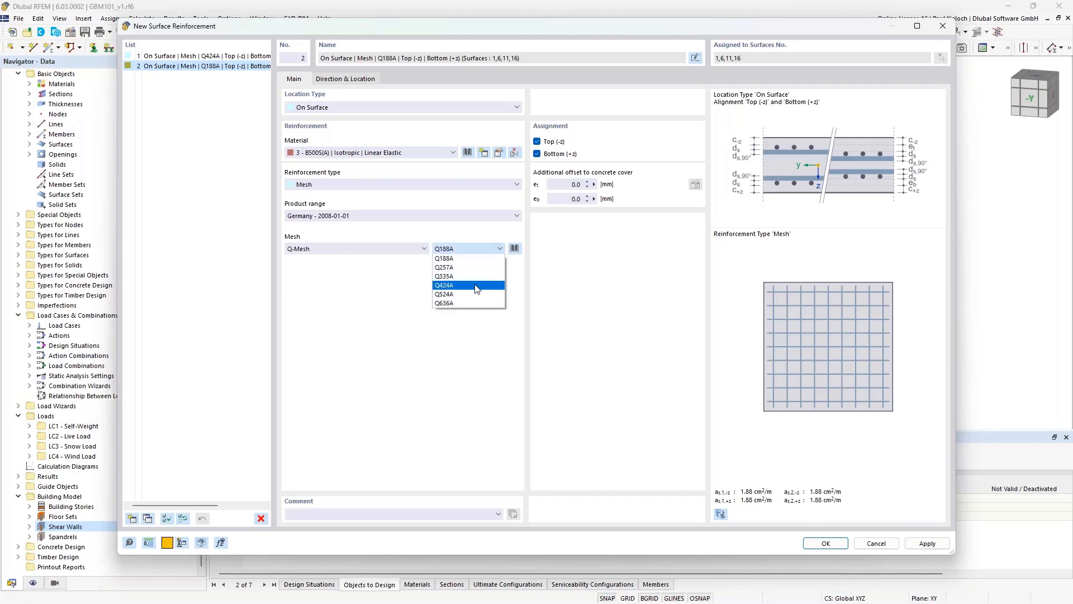
click(442, 286)
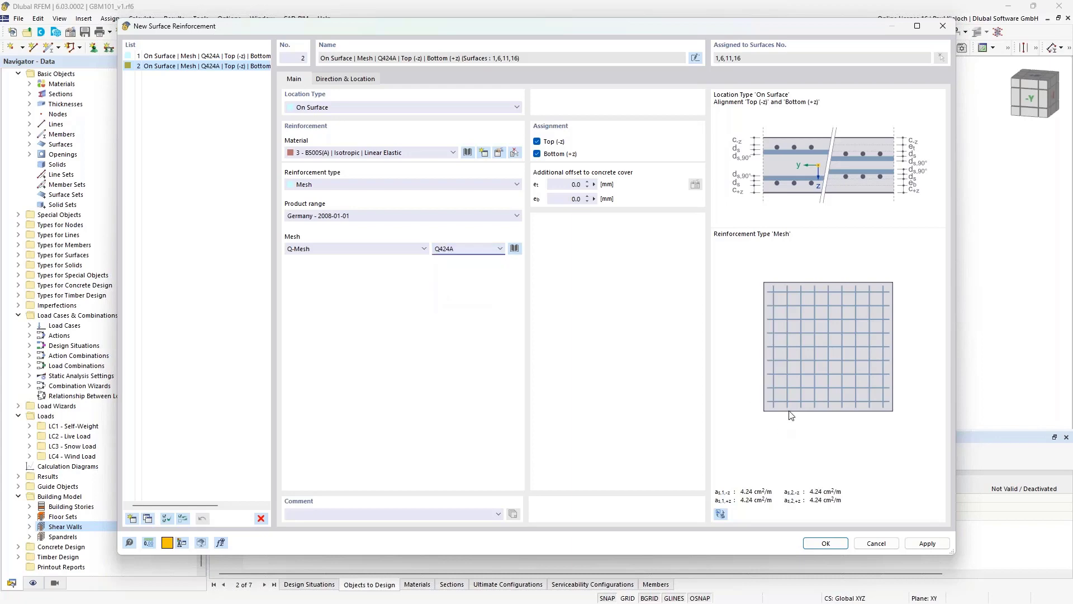
click(826, 542)
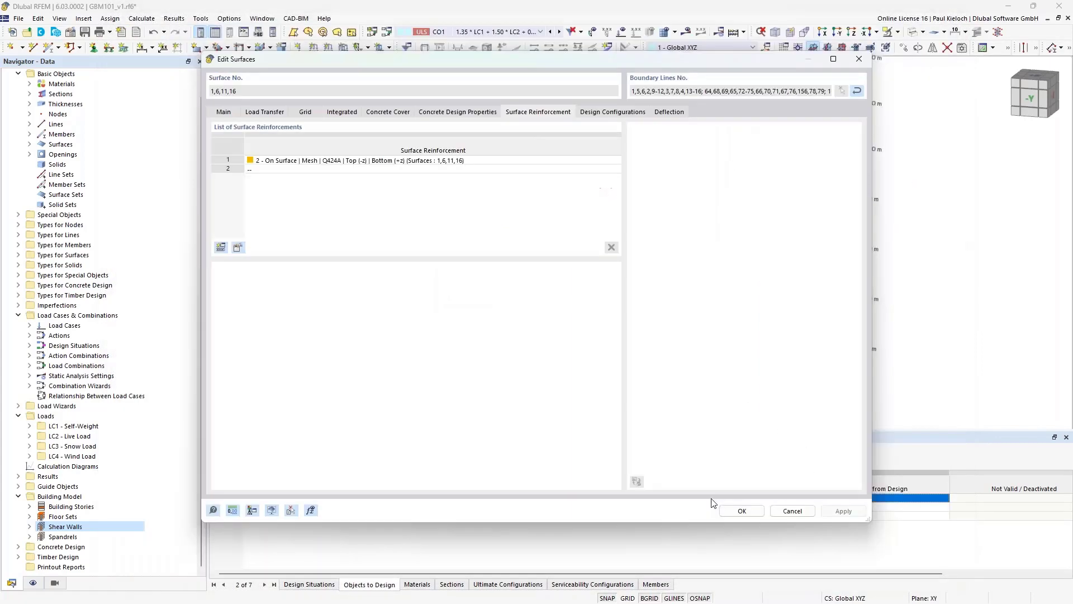
click(742, 511)
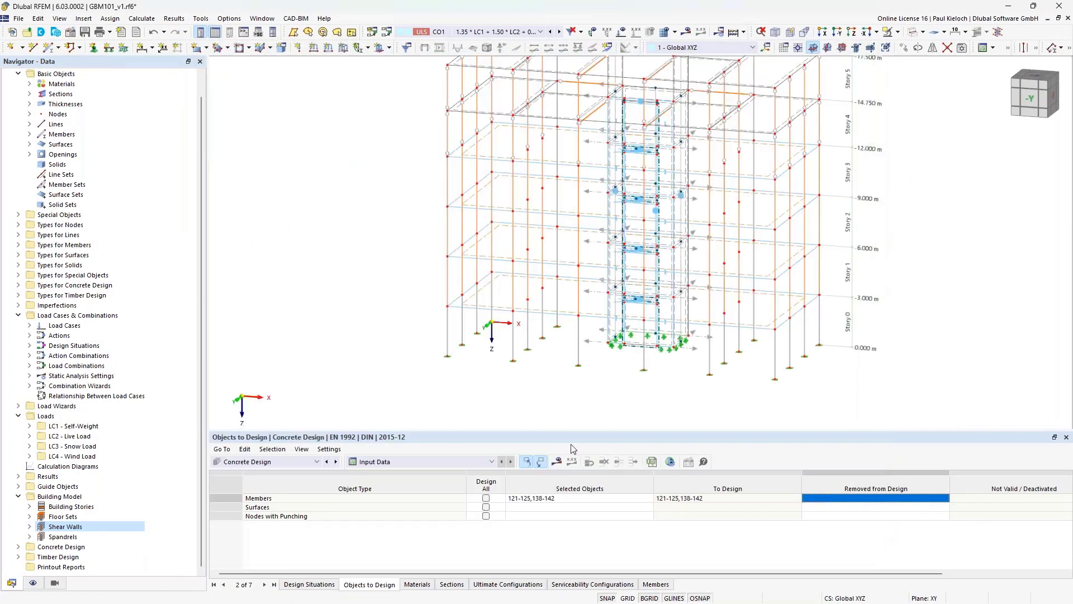
Check the surface reinforcement assigned to the lowest floor slab, surface 1, without changing it
double_click(574, 317)
click(537, 112)
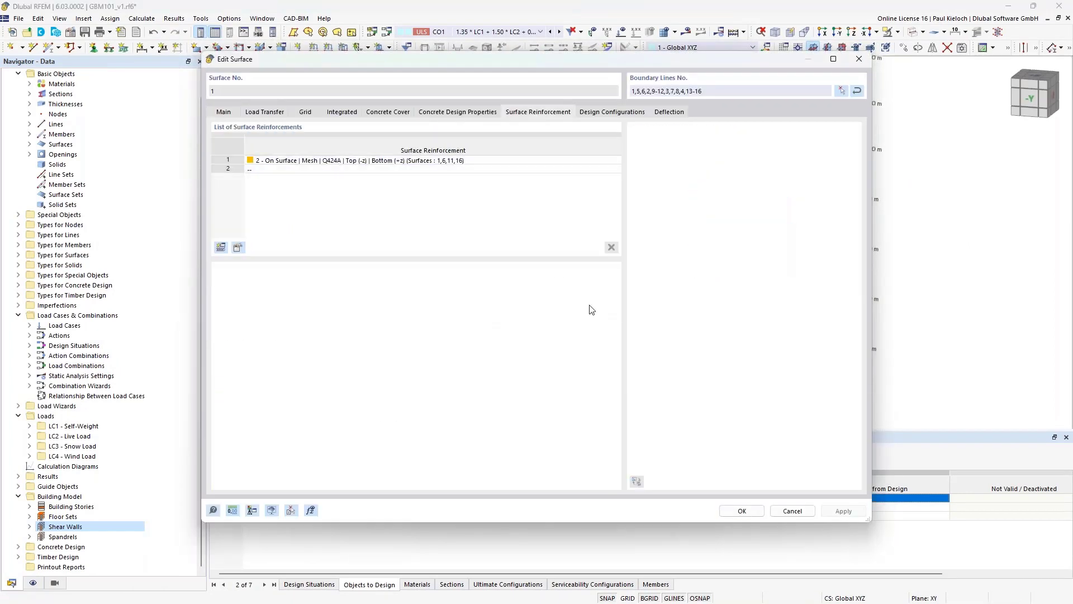
click(792, 511)
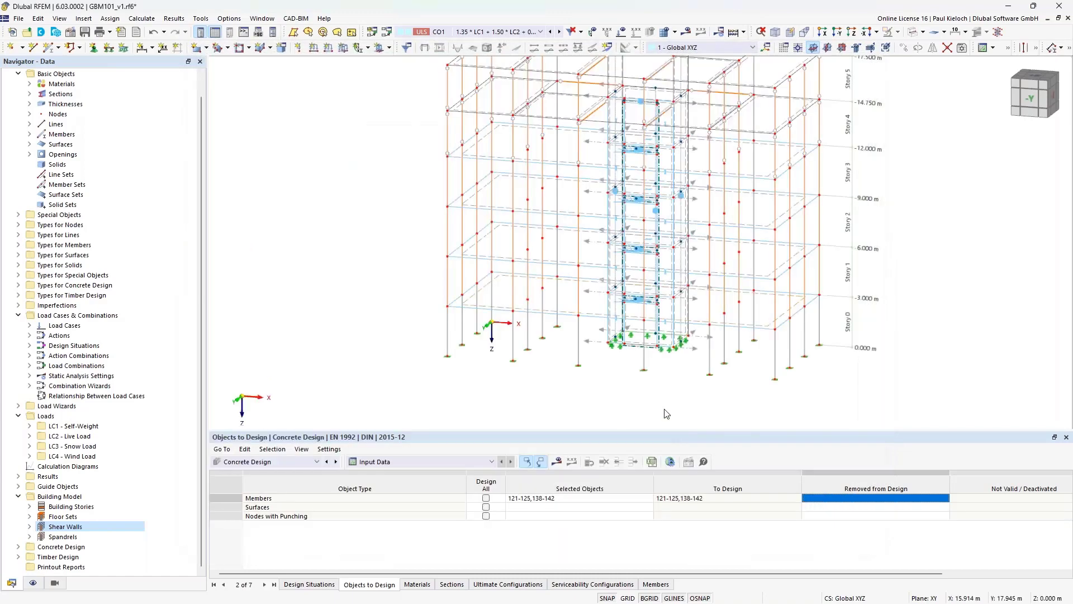
Assign the four floor slabs, surfaces 1, 6, 11 and 16, to the surfaces selected for concrete design
click(564, 509)
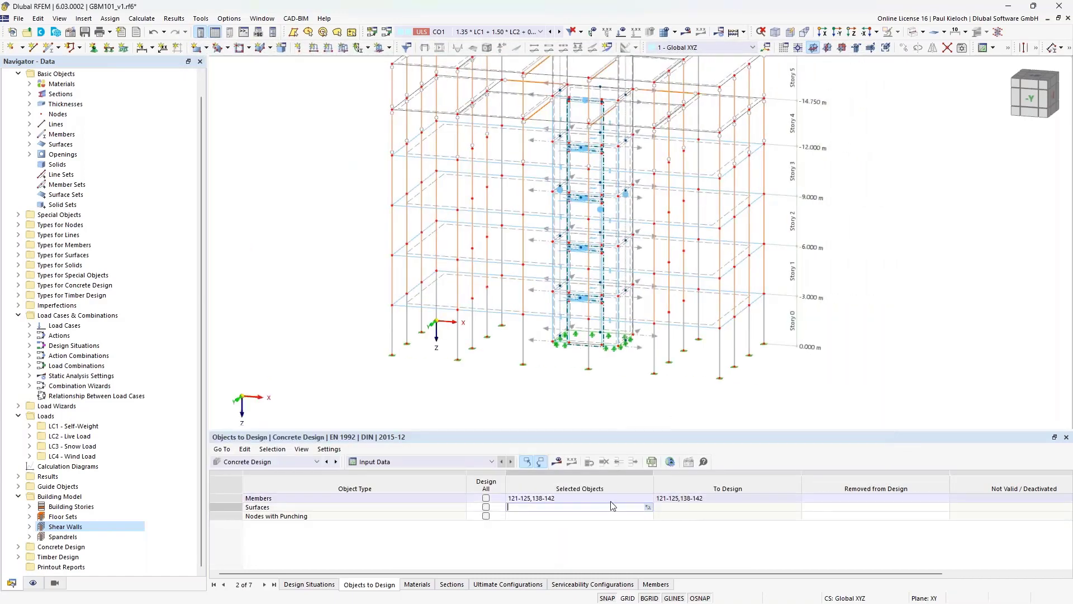
click(641, 506)
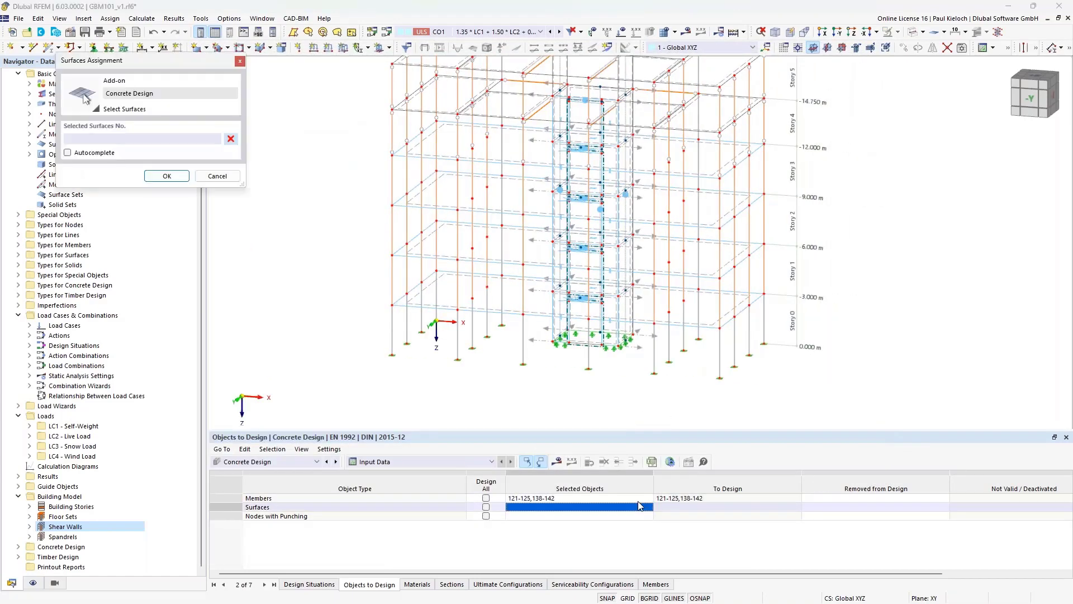
click(448, 313)
click(448, 255)
click(451, 201)
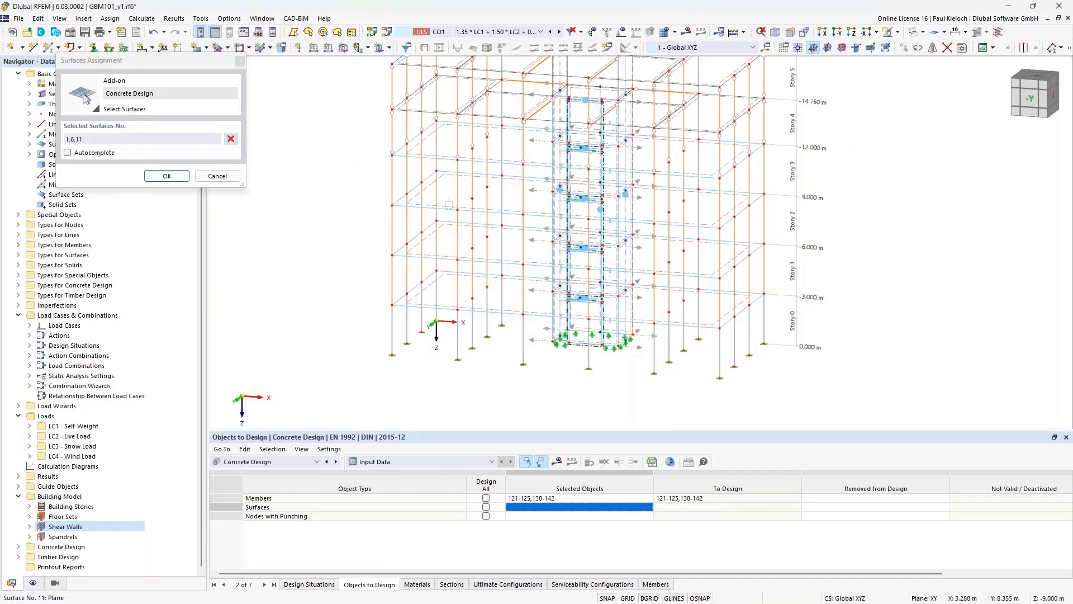
click(449, 162)
click(167, 176)
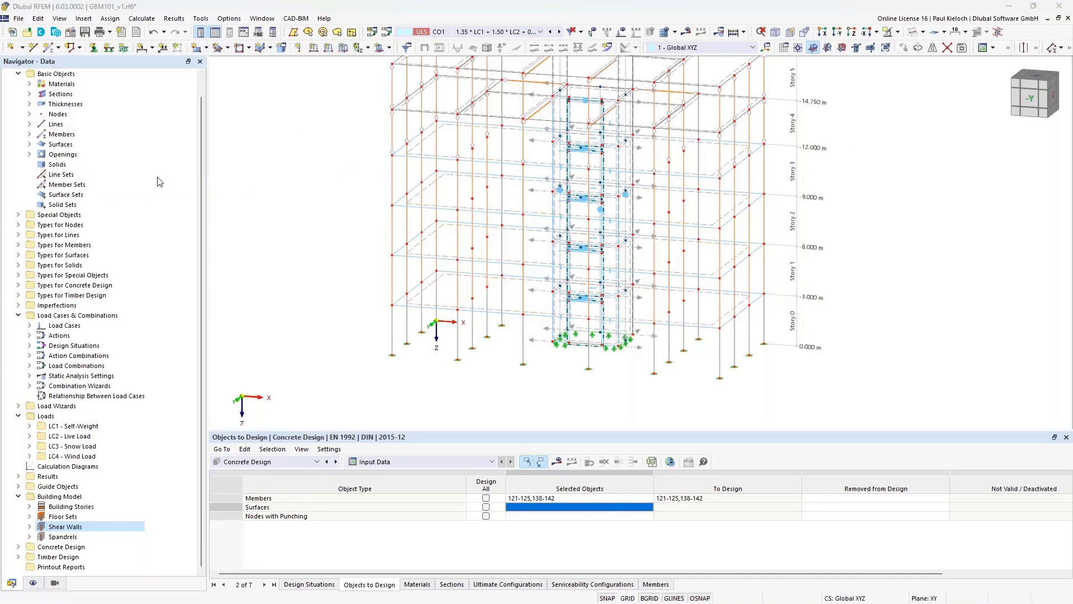
Give the top-storey wall surfaces 31 and 32 a rebar surface reinforcement, 10 mm at 0.150 m, with additional transverse reinforcement
middle_drag(913, 274, 882, 294)
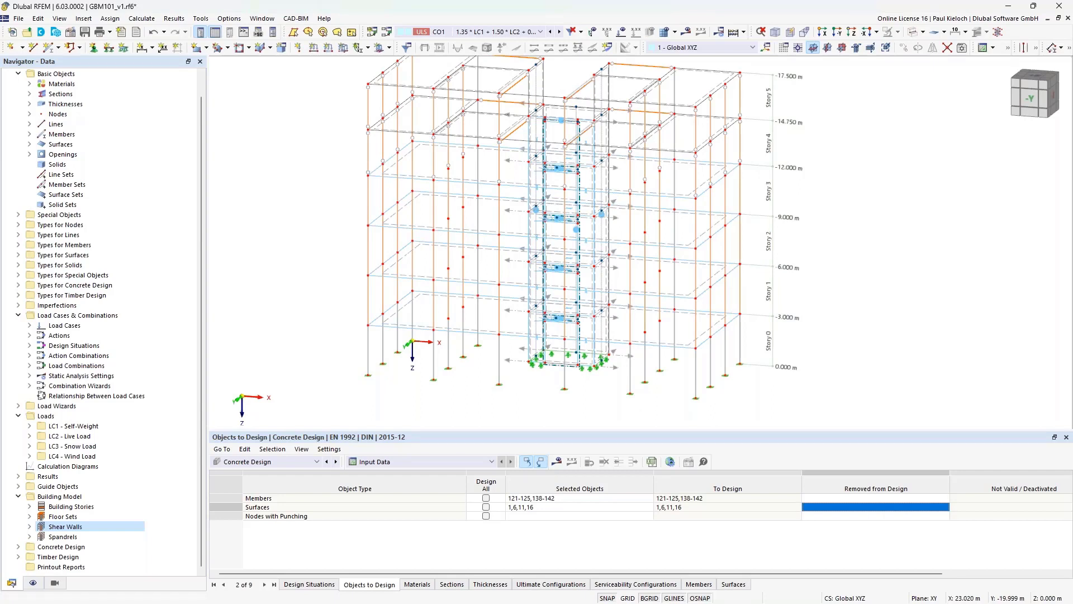
middle_drag(889, 190, 868, 249)
scroll(549, 119, up, 5)
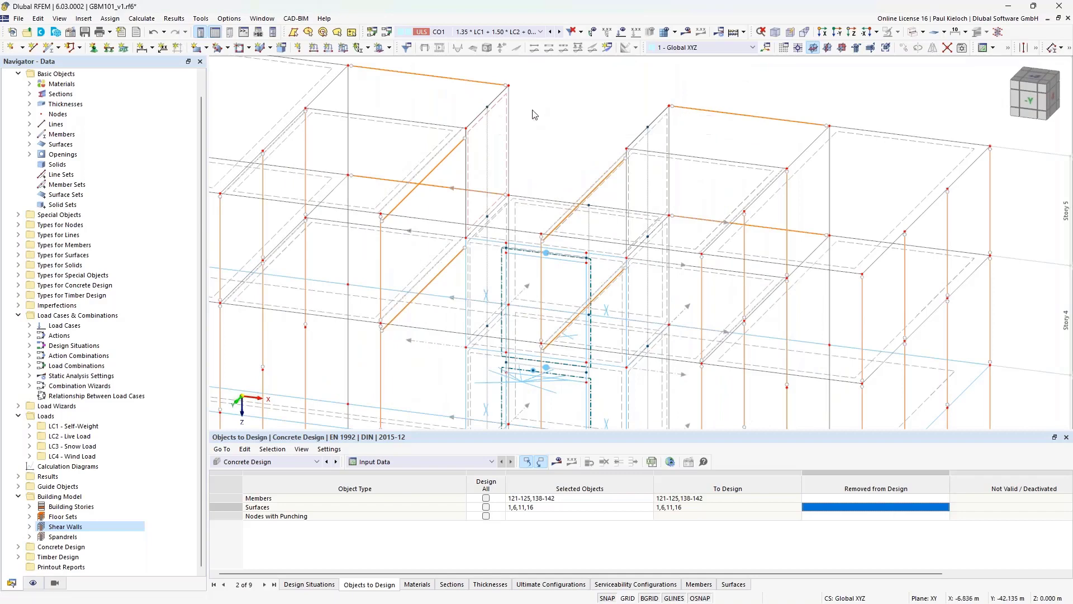
ctrl+middle_drag(570, 106, 510, 106)
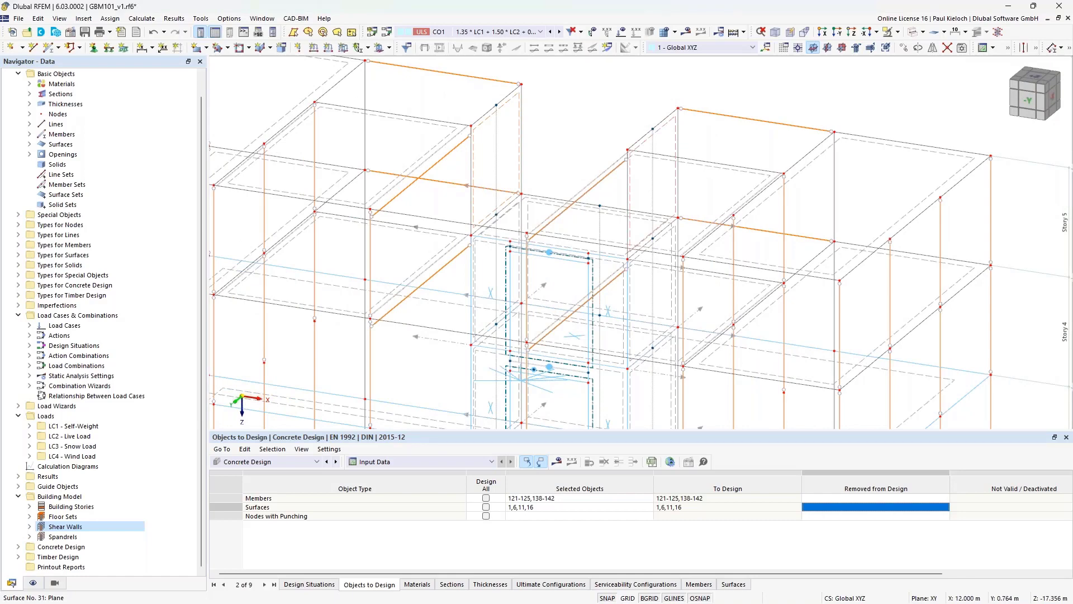
double_click(559, 307)
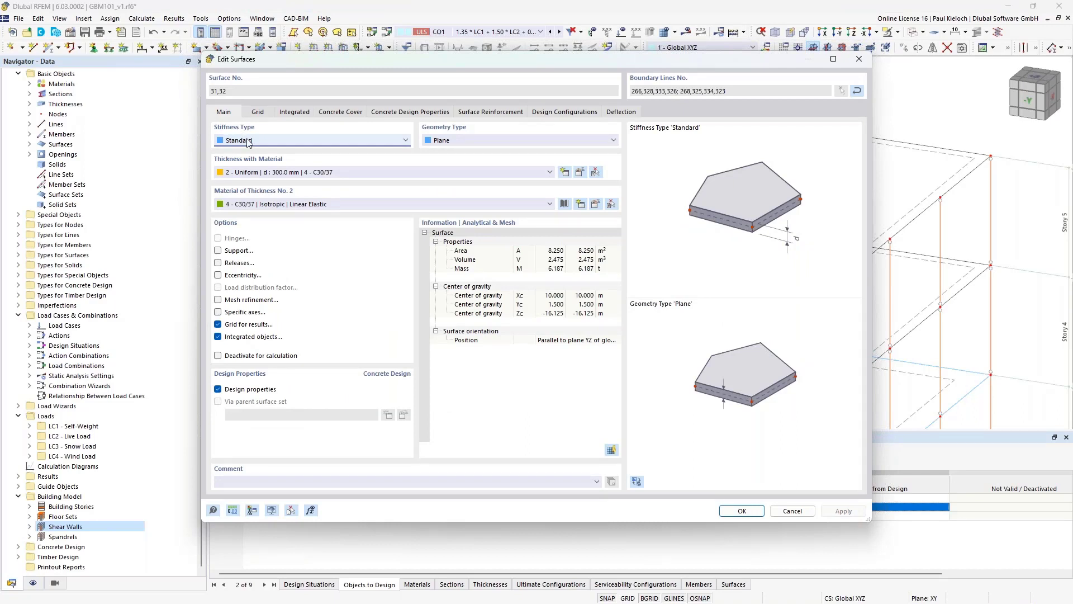
click(477, 113)
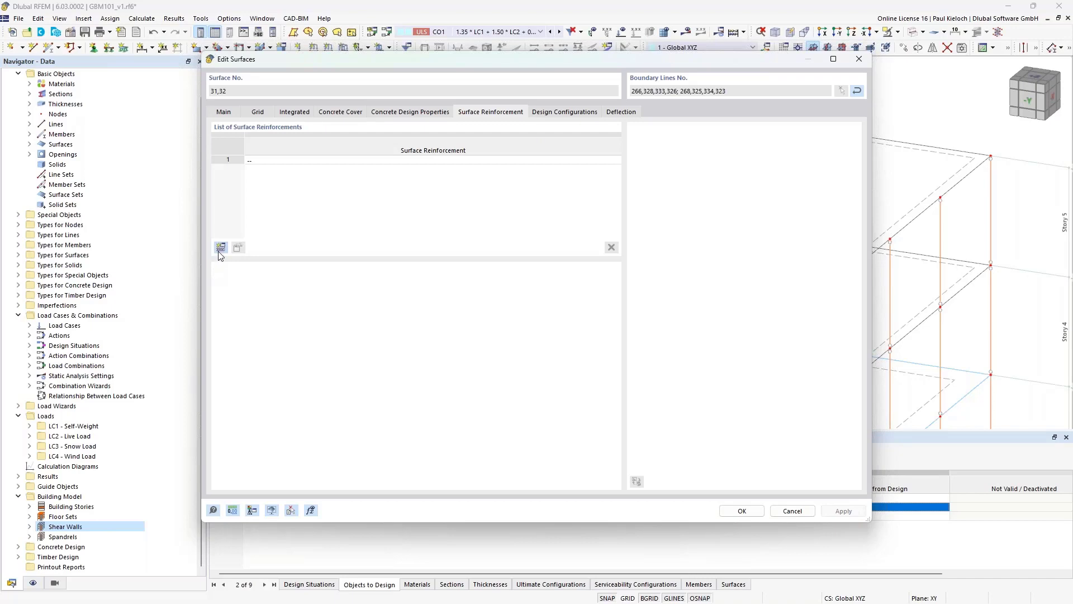
double_click(346, 160)
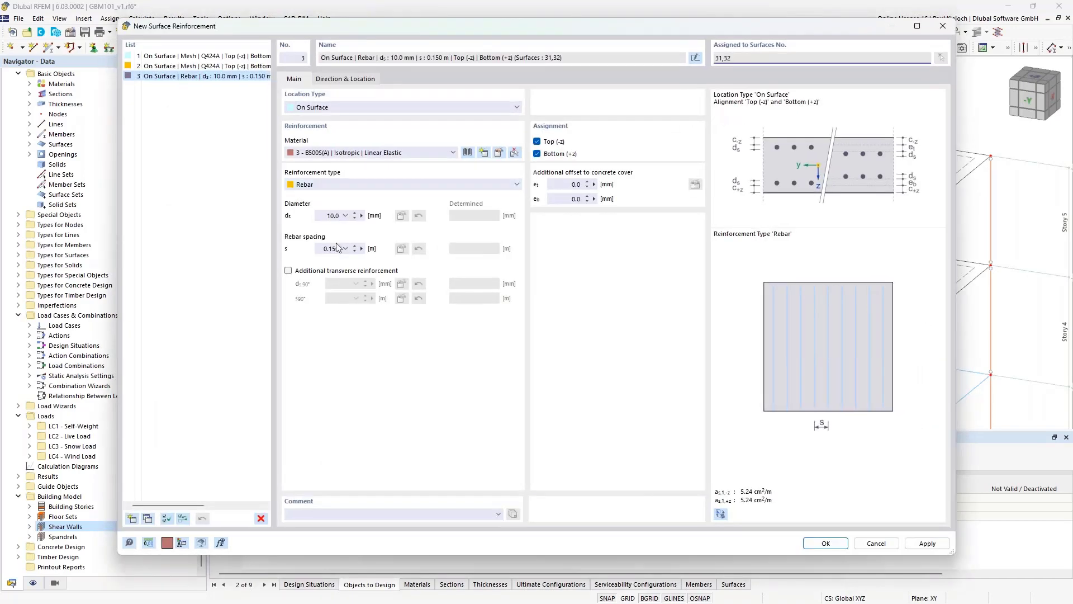
click(334, 274)
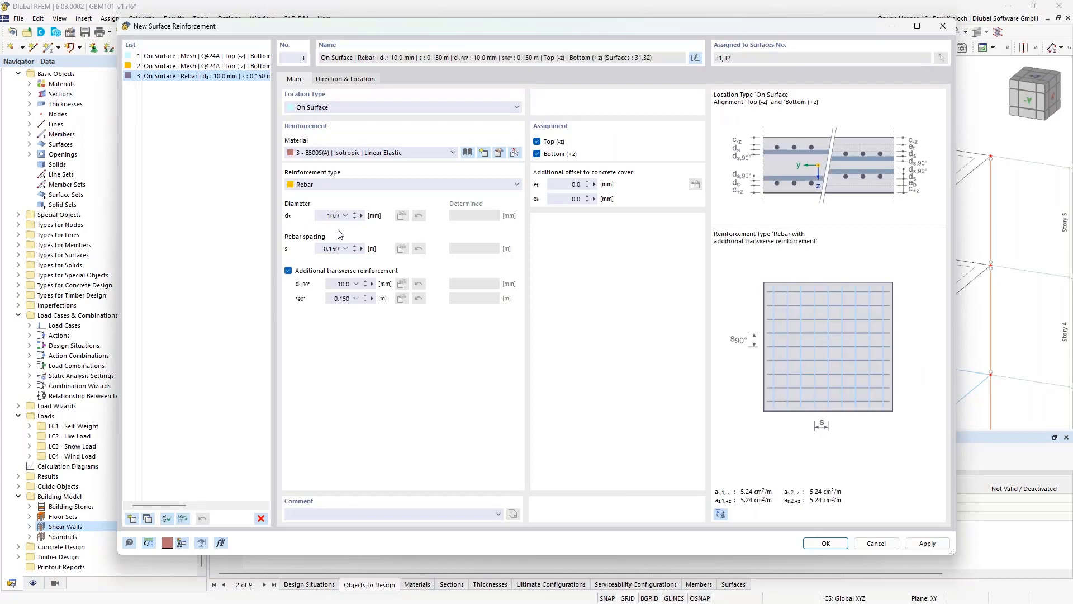
key(Return)
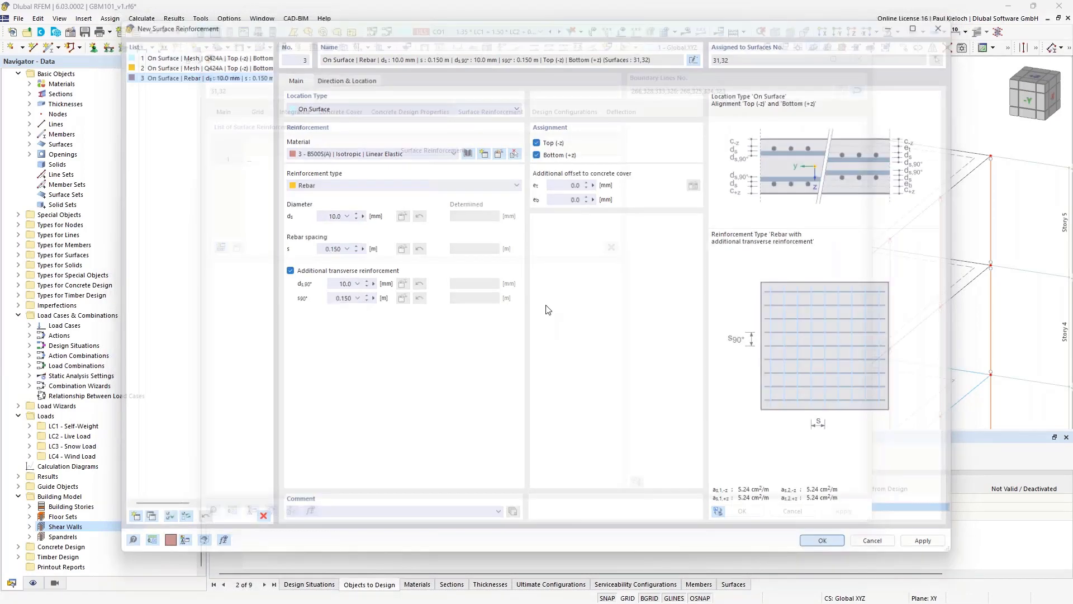
click(736, 511)
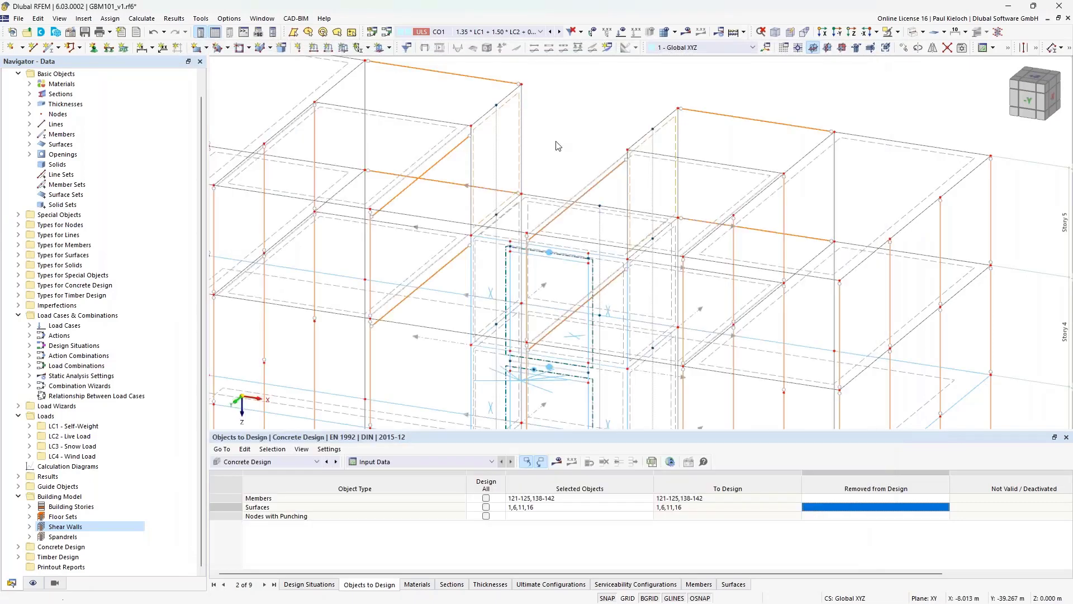
Add wall surfaces 31 and 32 to the surfaces selected for concrete design and start the Concrete Design calculation
click(566, 508)
click(647, 507)
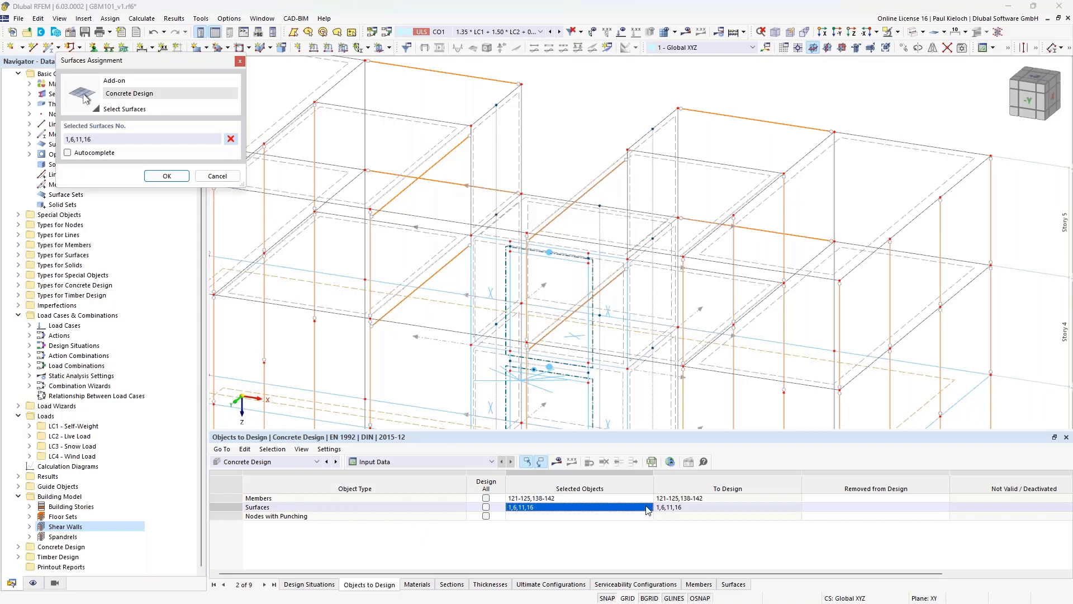
click(504, 106)
click(671, 123)
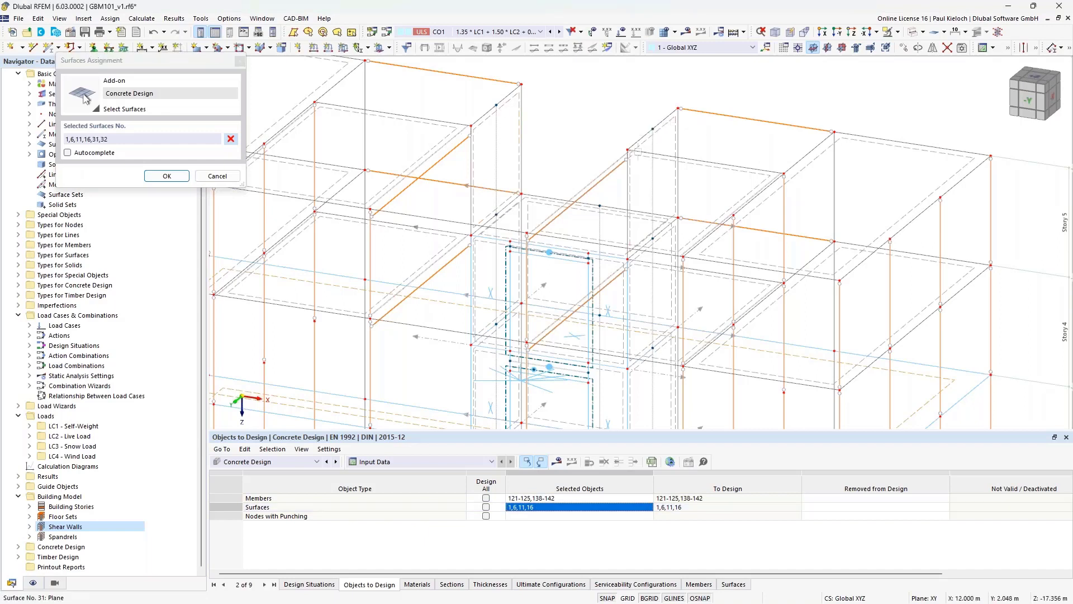
click(164, 176)
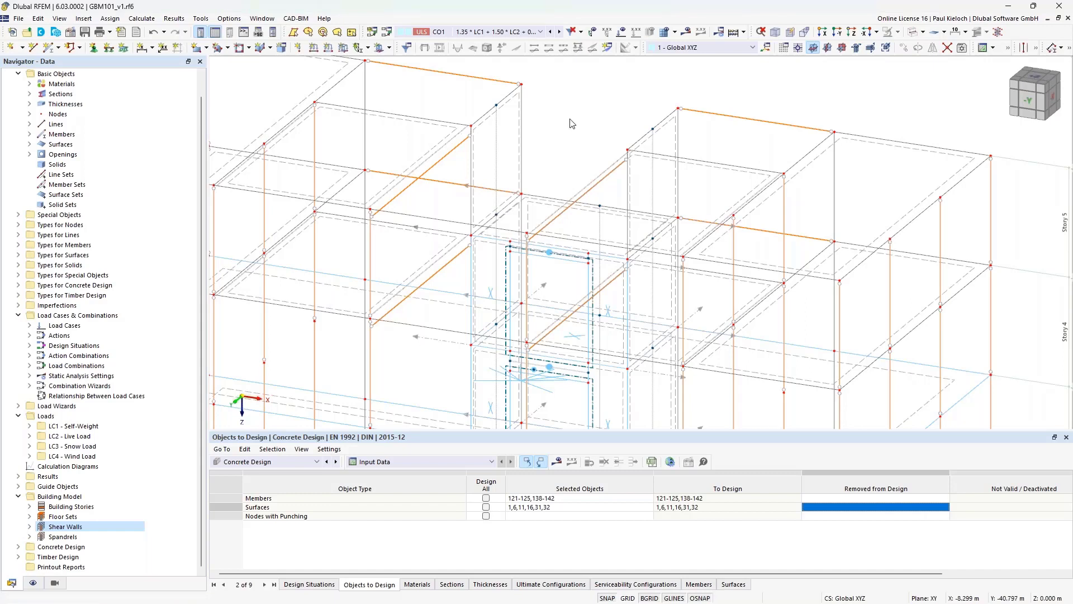
click(557, 463)
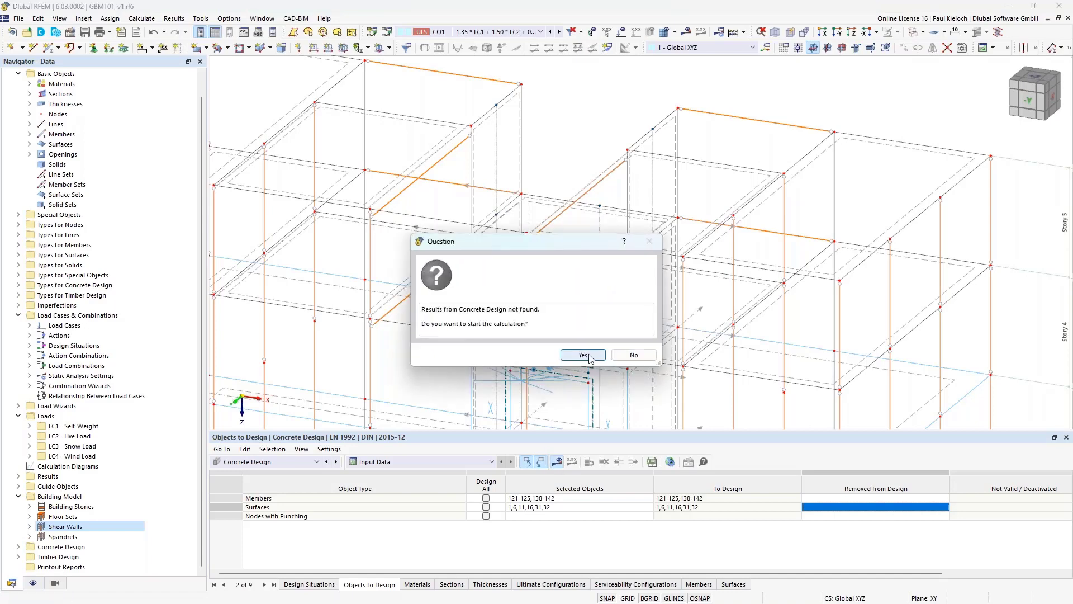
click(583, 354)
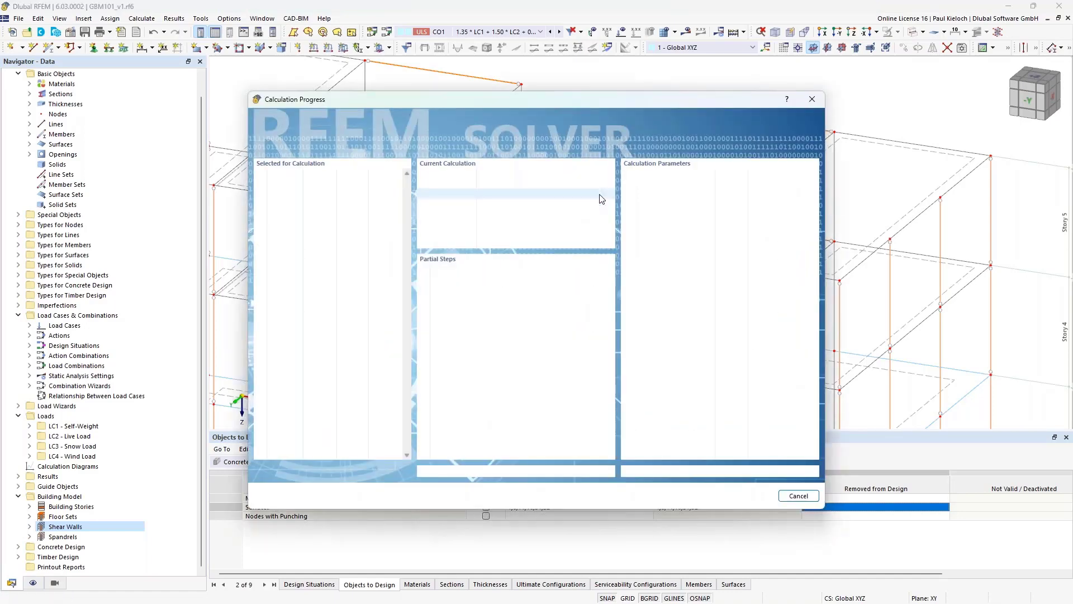
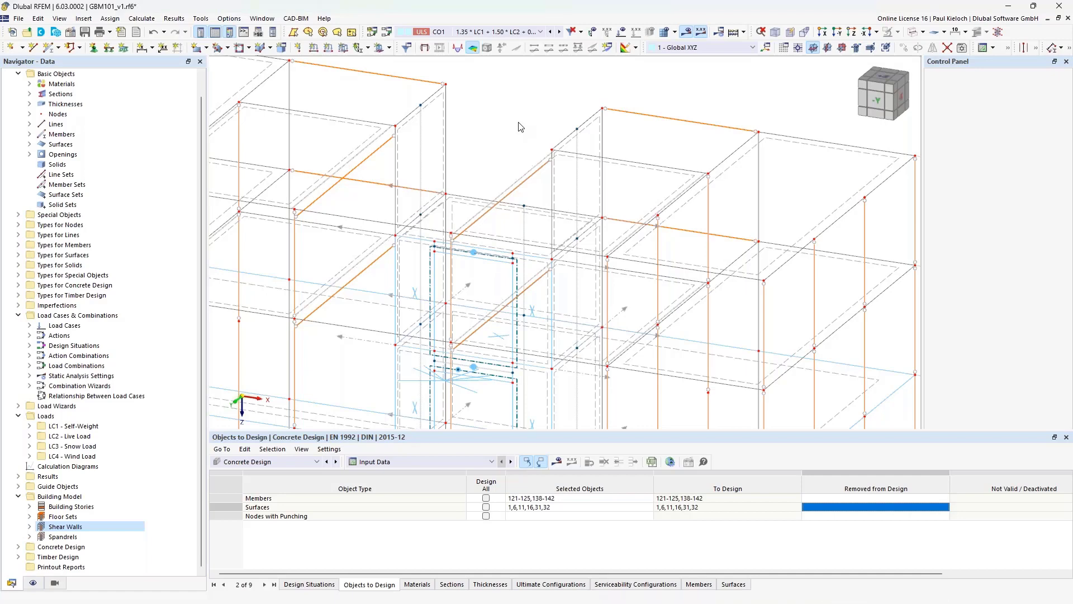
Review the Concrete Design errors and warnings listed for the slabs and top-storey walls, with the results table enlarged
scroll(524, 123, down, 3)
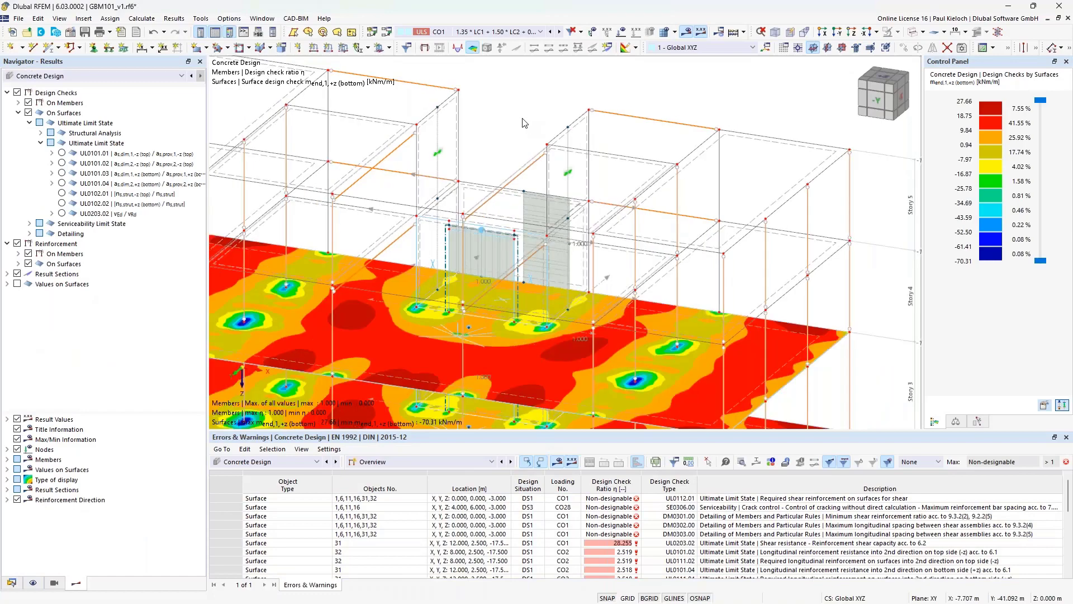
ctrl+middle_drag(524, 123, 659, 313)
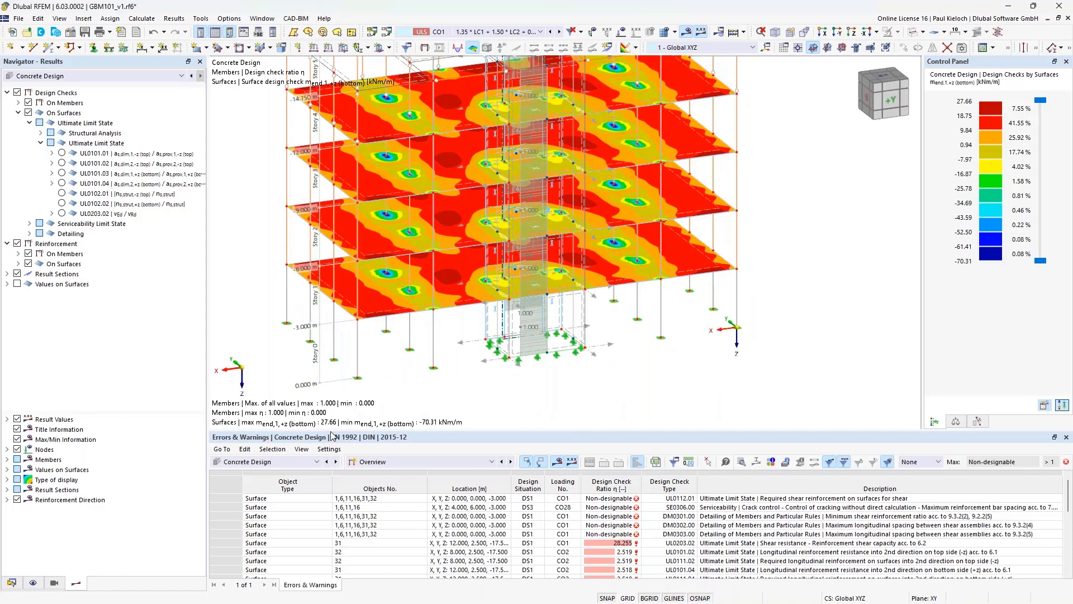
drag(332, 431, 331, 376)
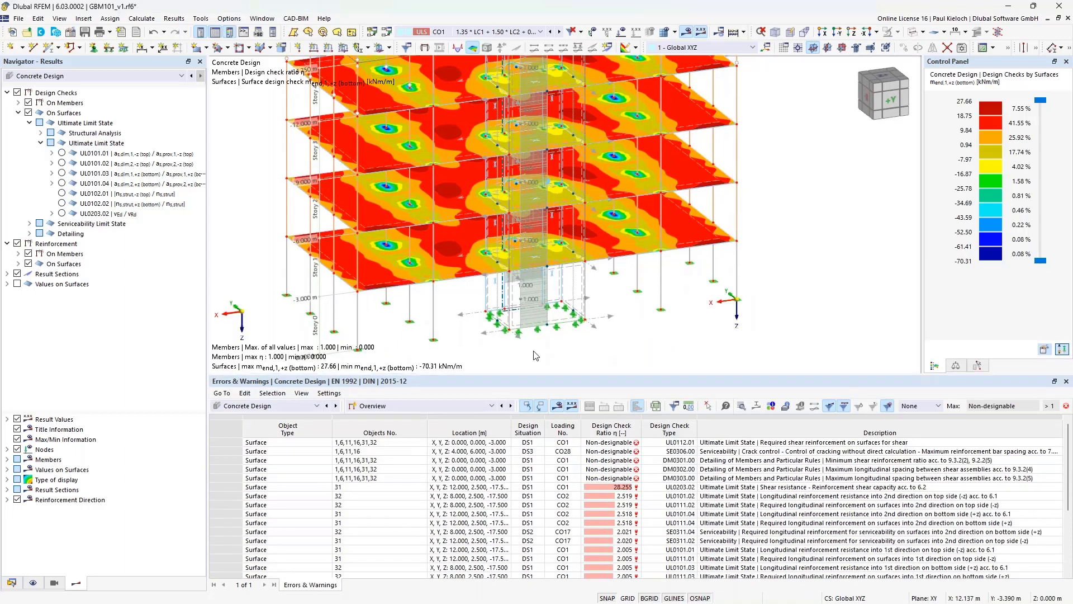
click(16, 584)
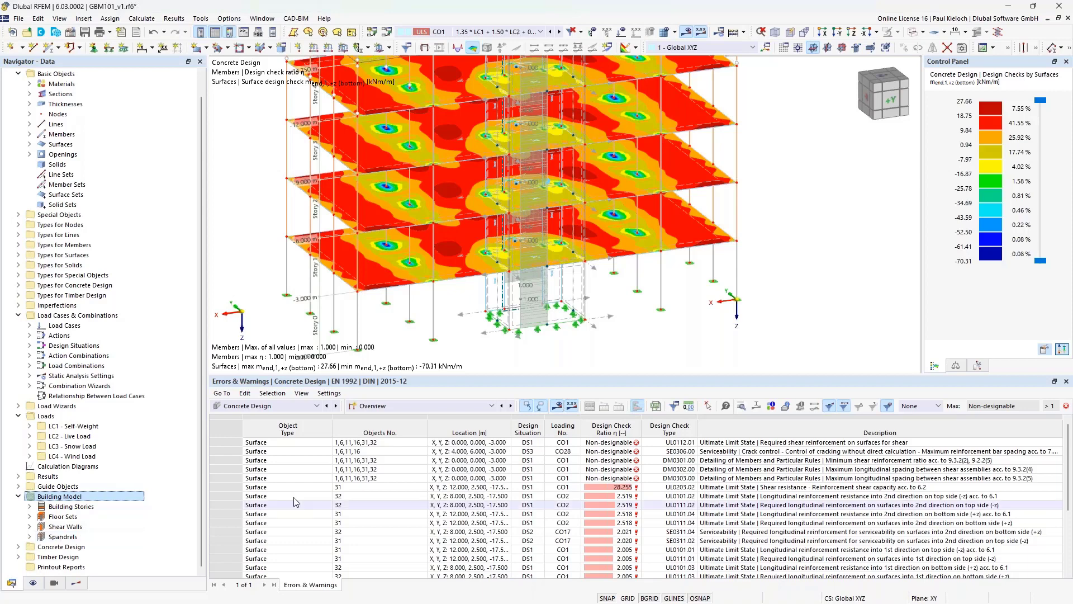
List the concrete design ratios by member and examine the checks of result beam 125 at the base of the shear wall
click(424, 407)
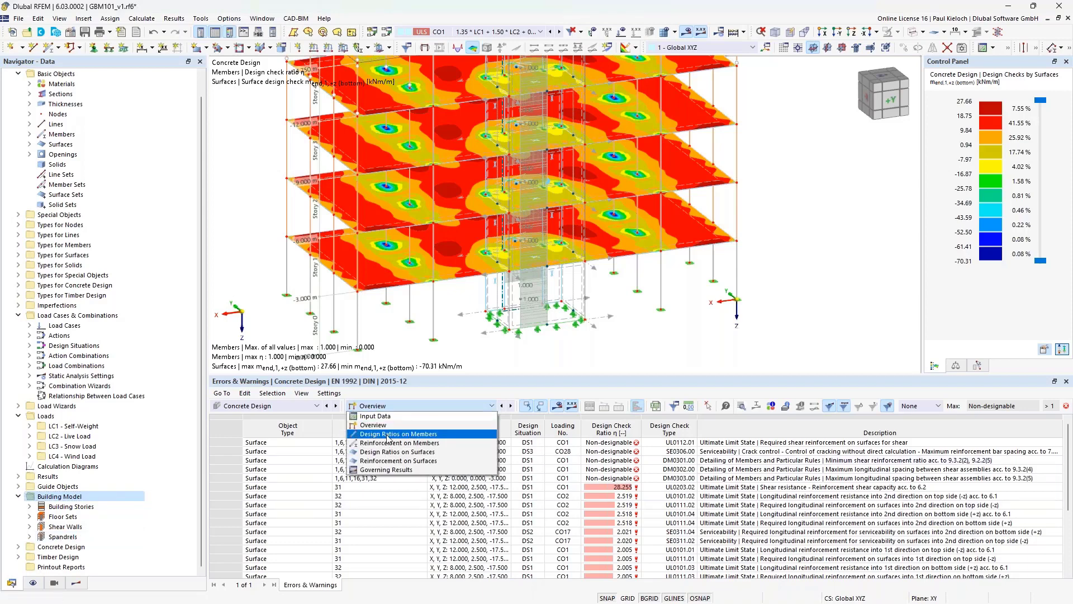
key(Escape)
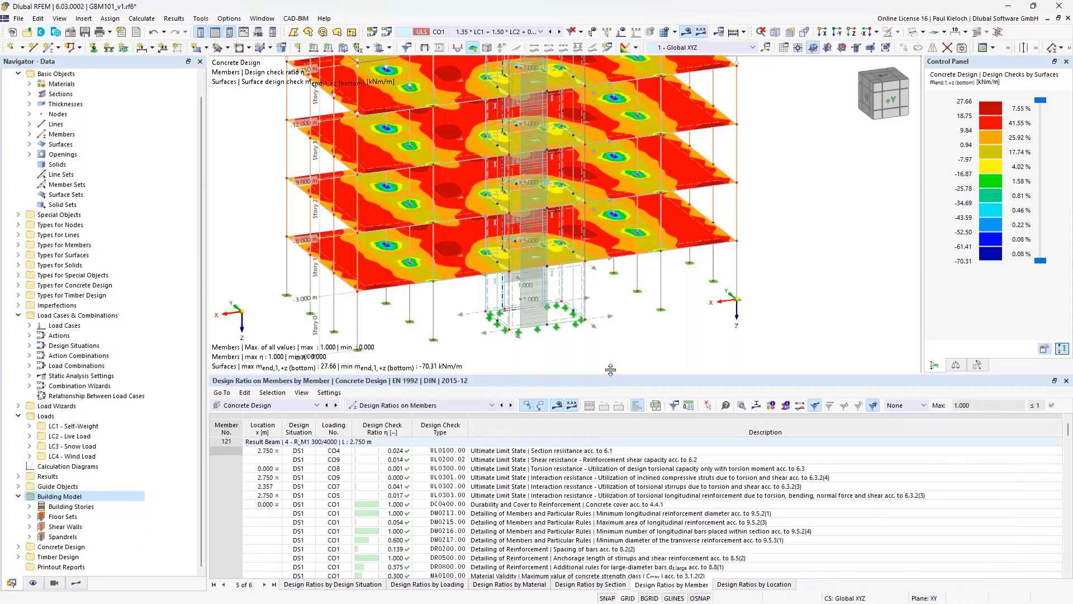
drag(610, 372, 610, 342)
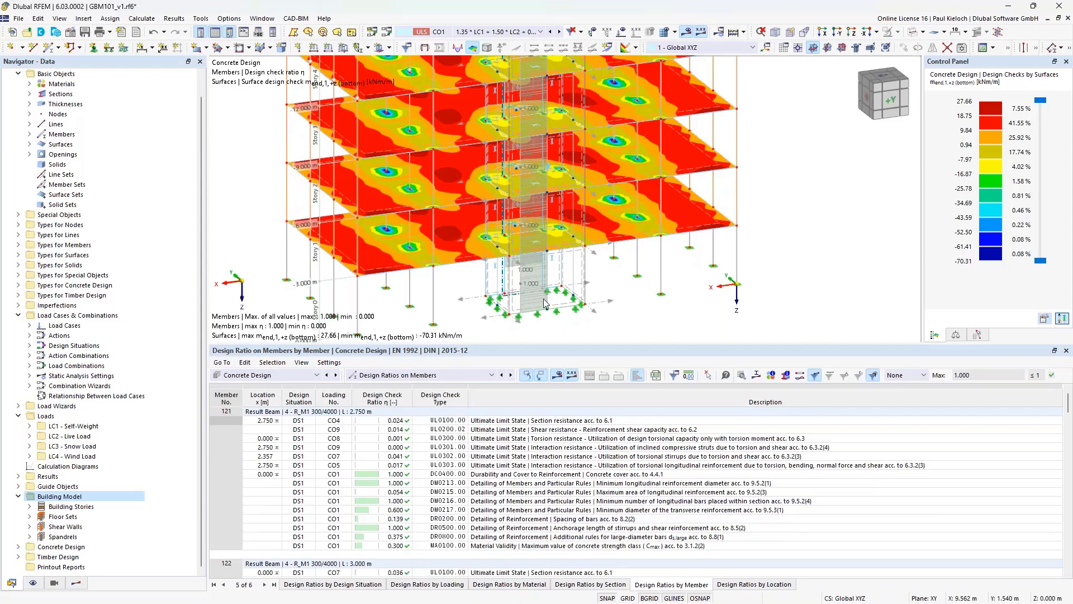
scroll(545, 304, up, 5)
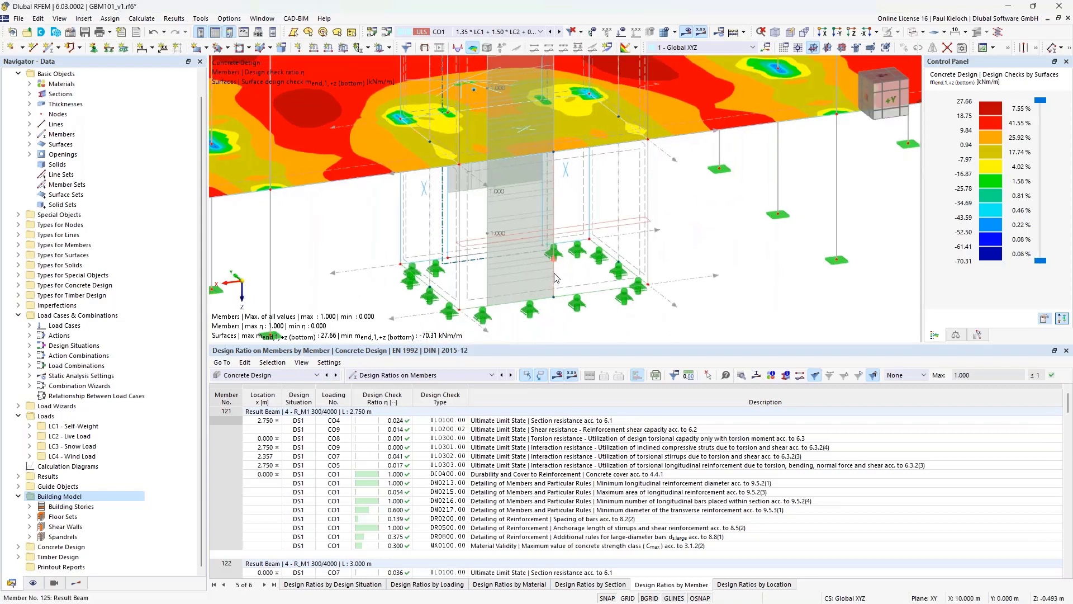
click(555, 278)
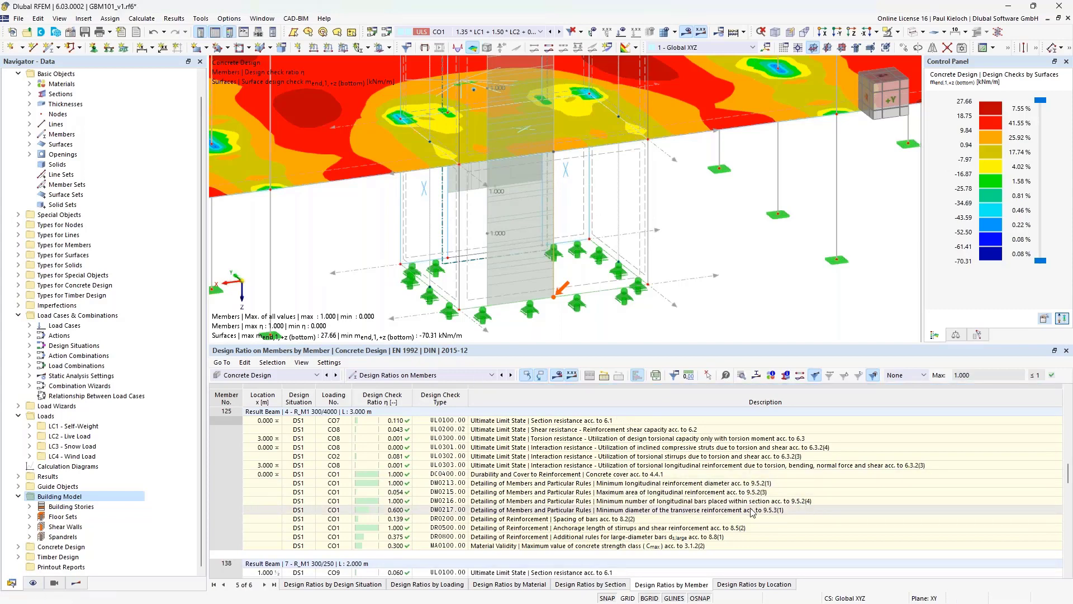
Examine the design ratios of spandrel result beam 138, including check DM0201.00 for maximum reinforcement of tension and compression areas
scroll(696, 268, down, 5)
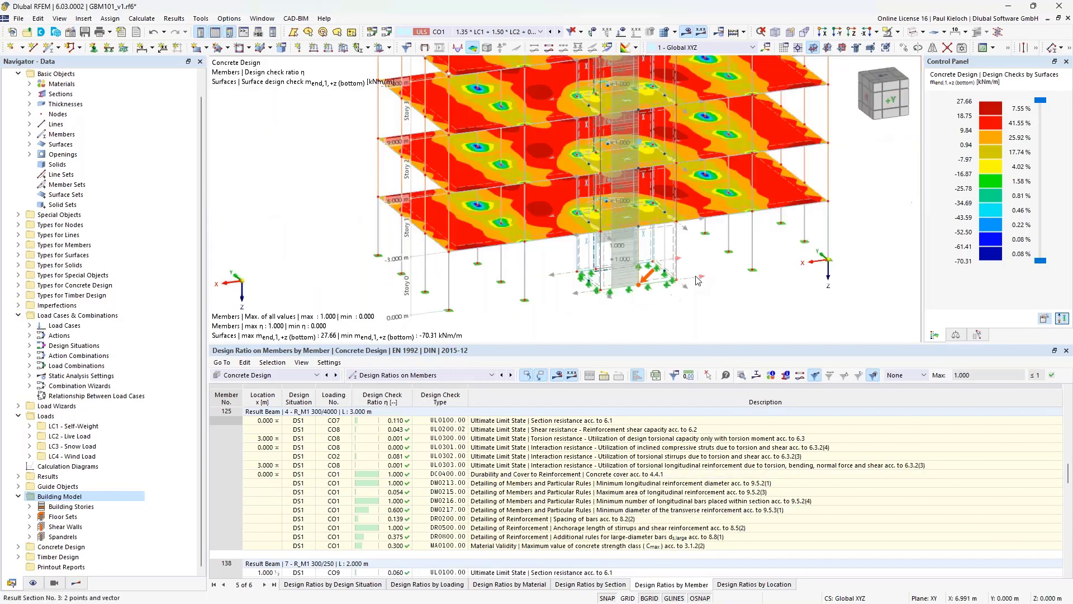
scroll(678, 214, up, 5)
scroll(678, 214, down, 3)
scroll(676, 190, up, 8)
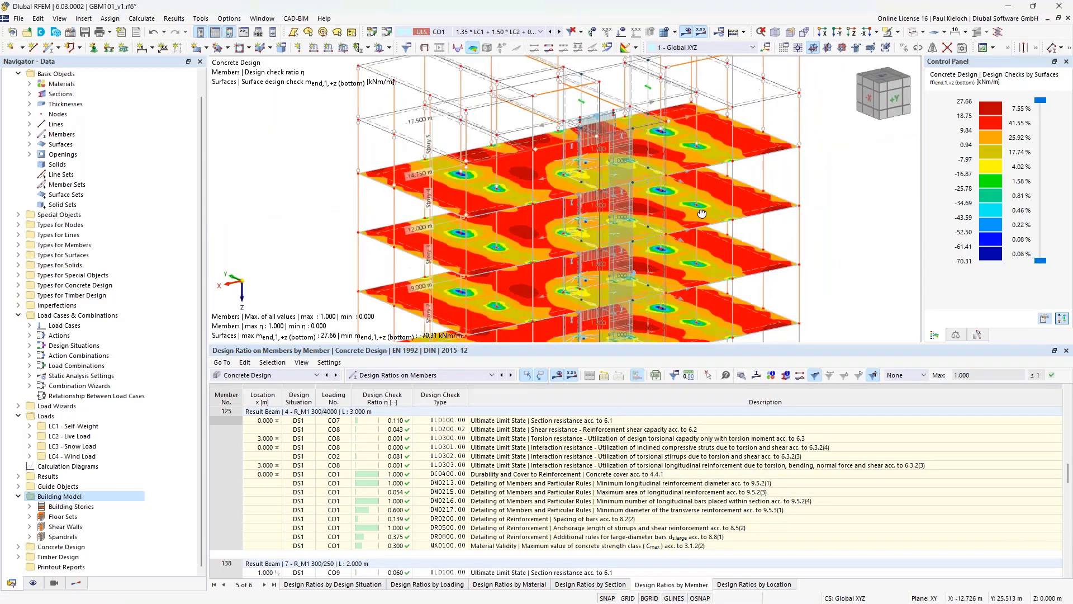
scroll(675, 174, up, 3)
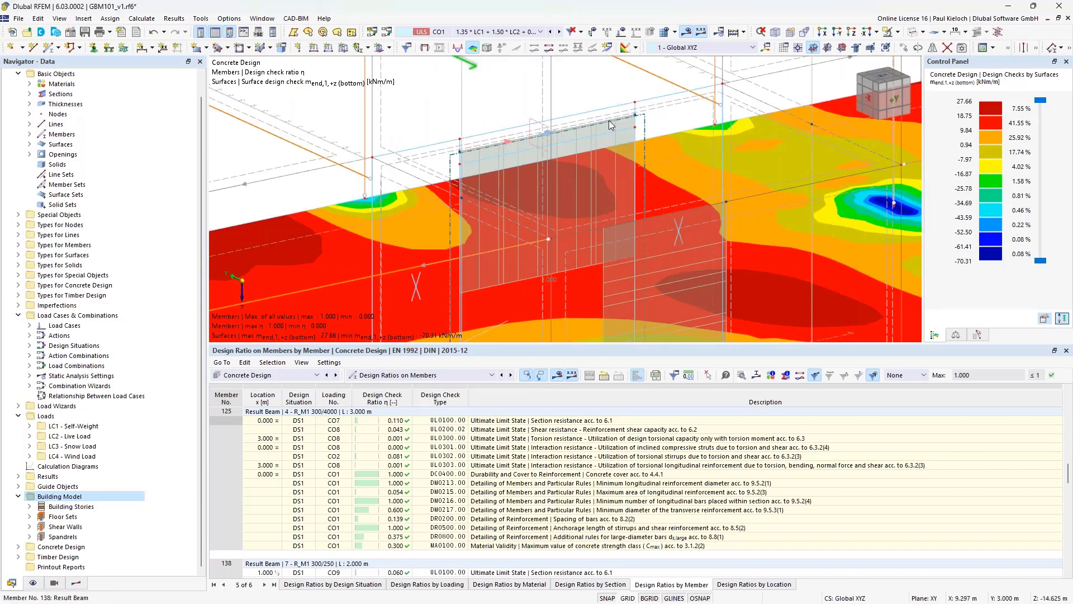
scroll(790, 484, down, 6)
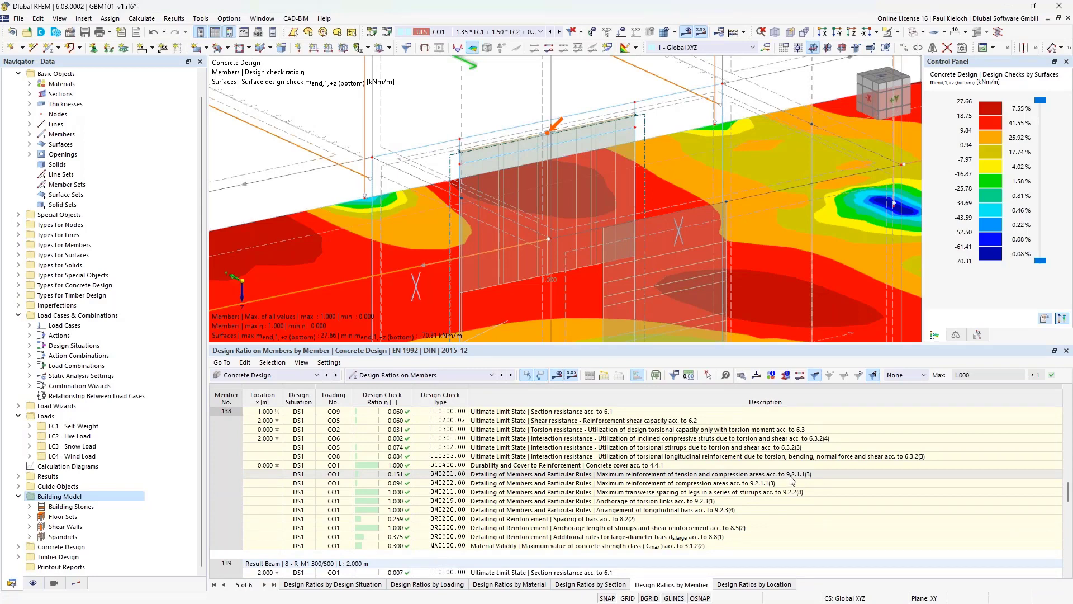
click(791, 476)
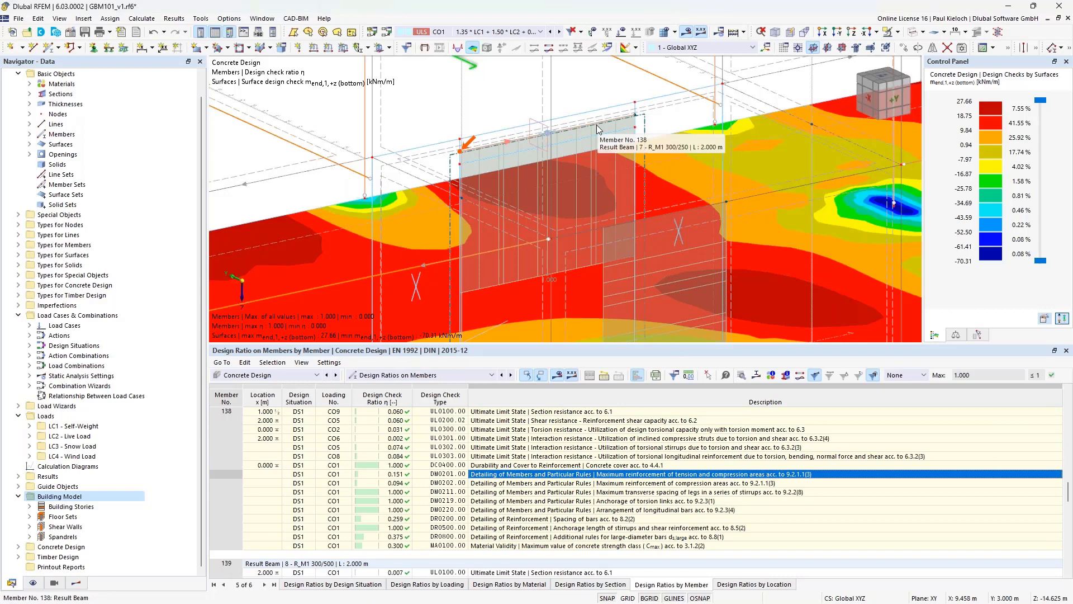
Return to the Concrete Design input data to review the objects to design, and shrink the table to enlarge the model view
scroll(596, 126, down, 5)
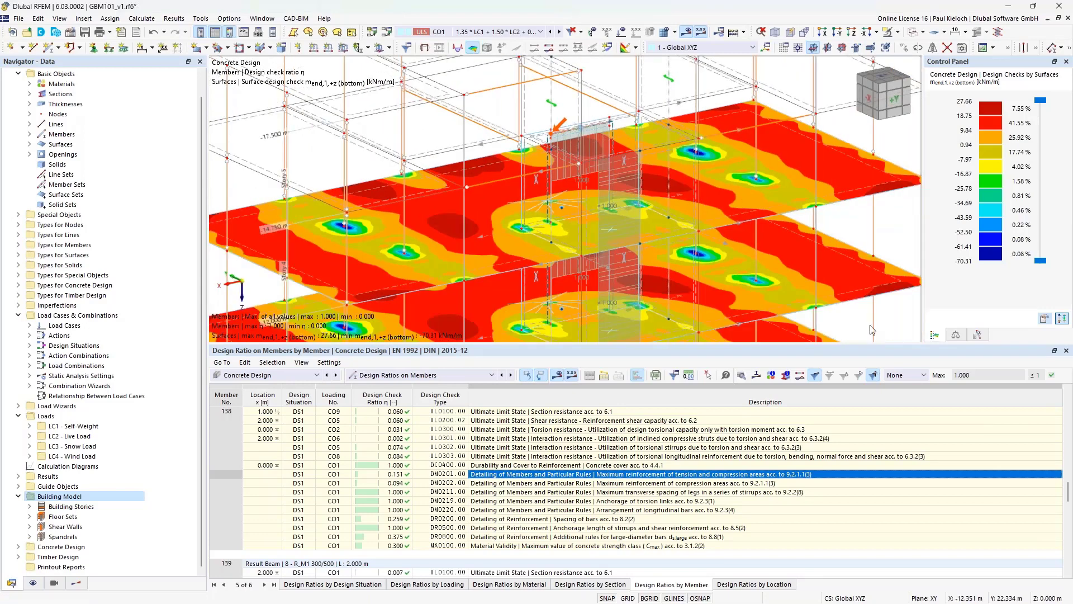
ctrl+middle_drag(891, 257, 777, 223)
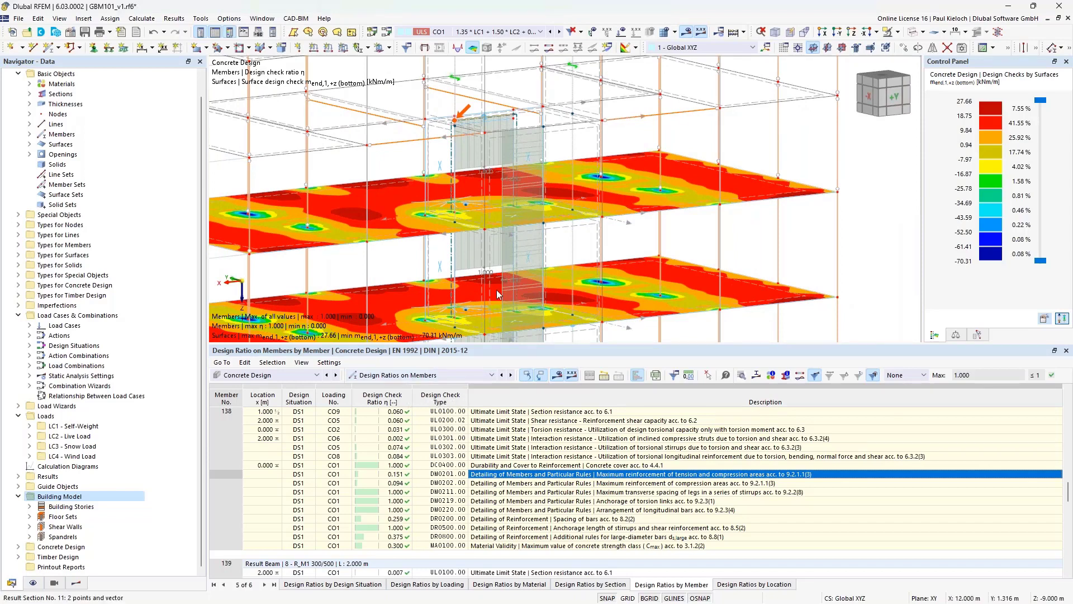
middle_drag(811, 256, 884, 231)
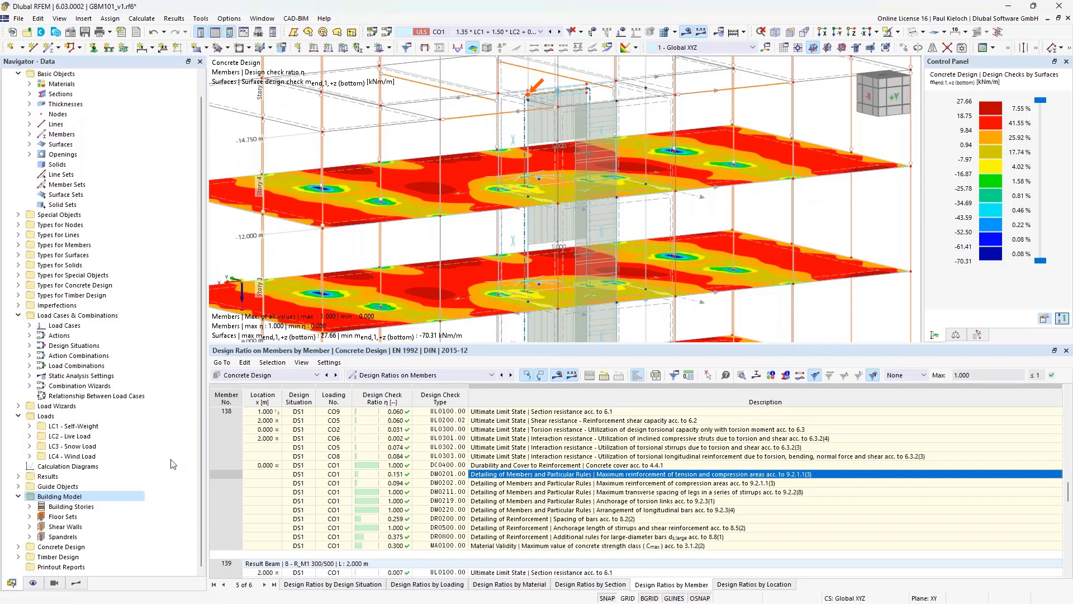
click(395, 376)
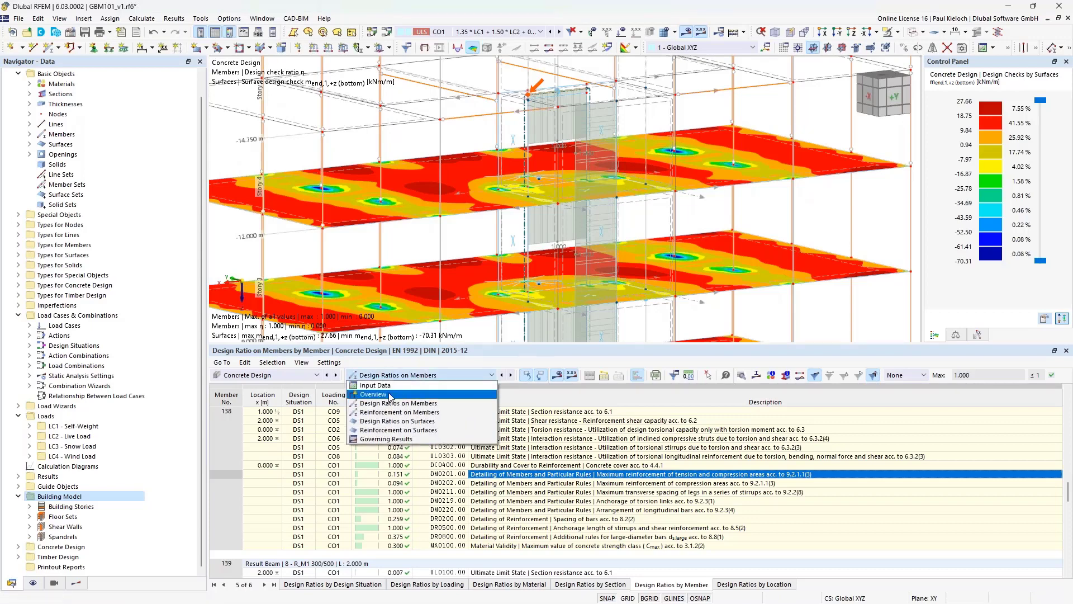
click(399, 387)
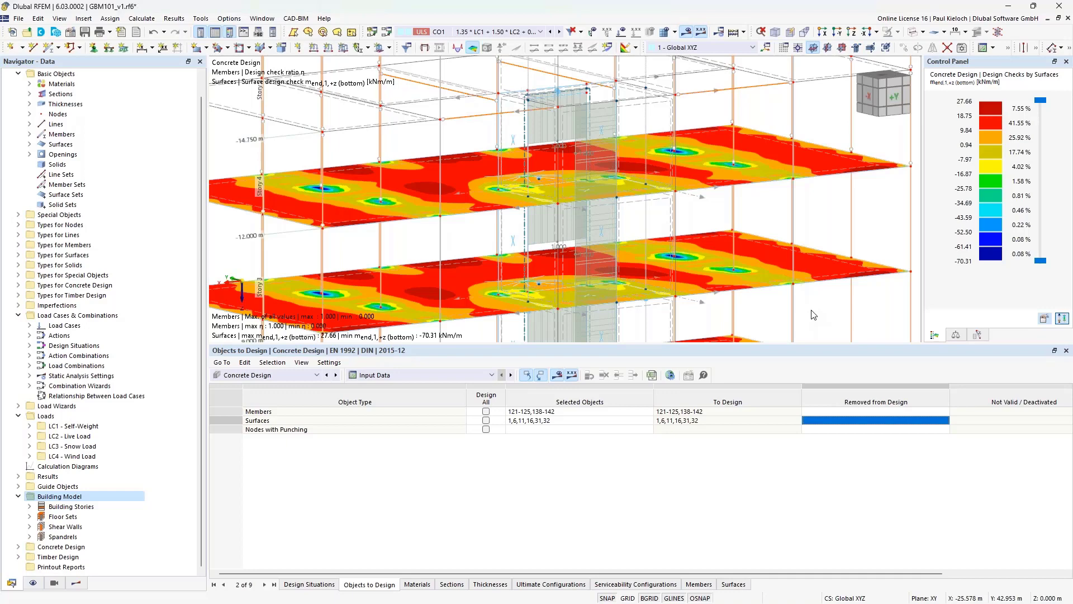
middle_drag(826, 306, 839, 258)
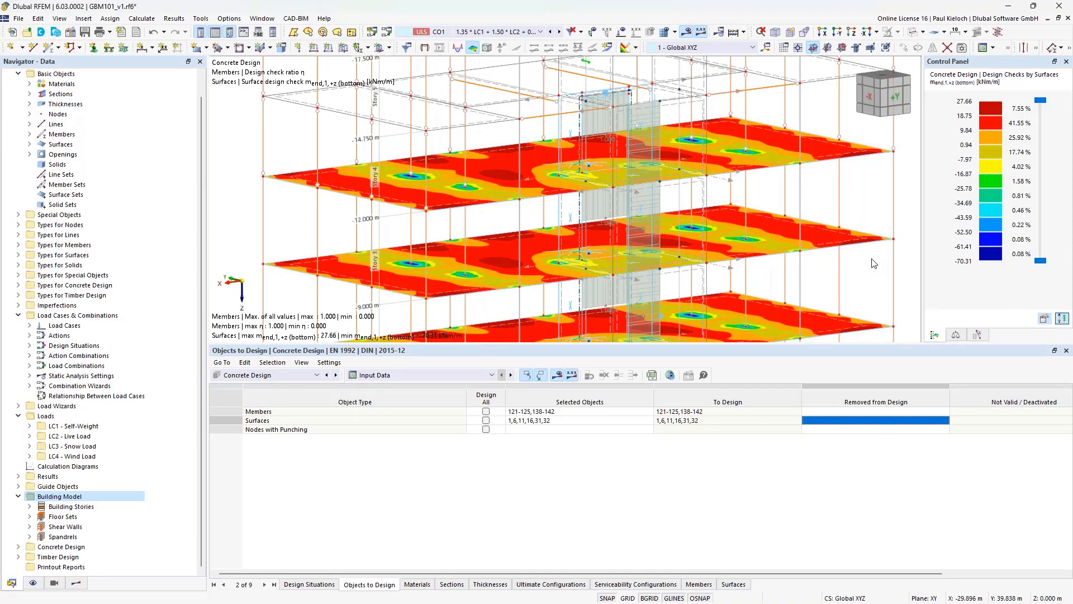
middle_drag(875, 263, 848, 270)
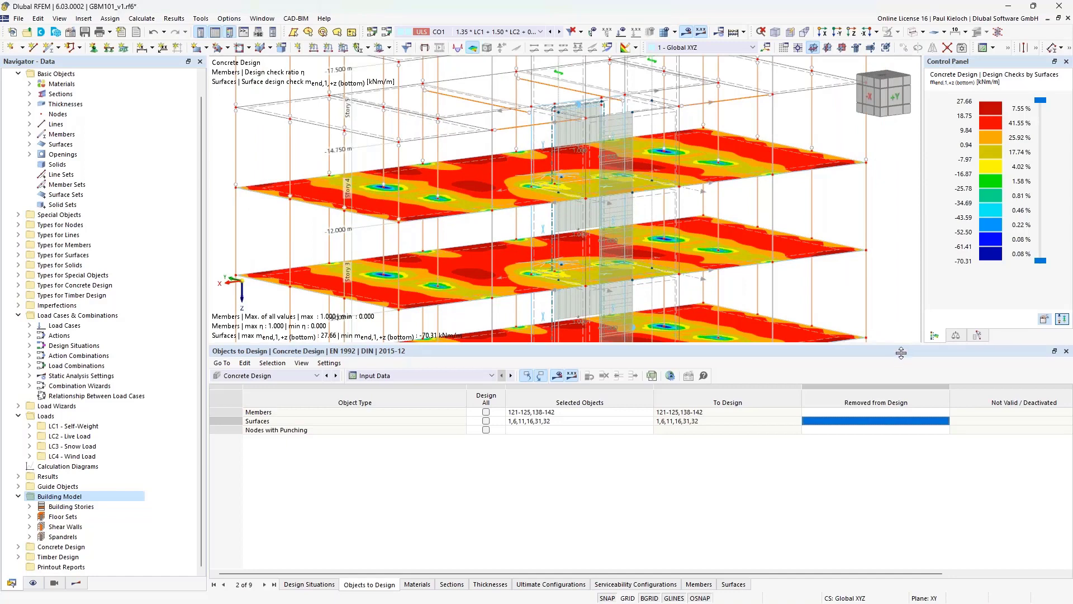
drag(898, 343, 898, 445)
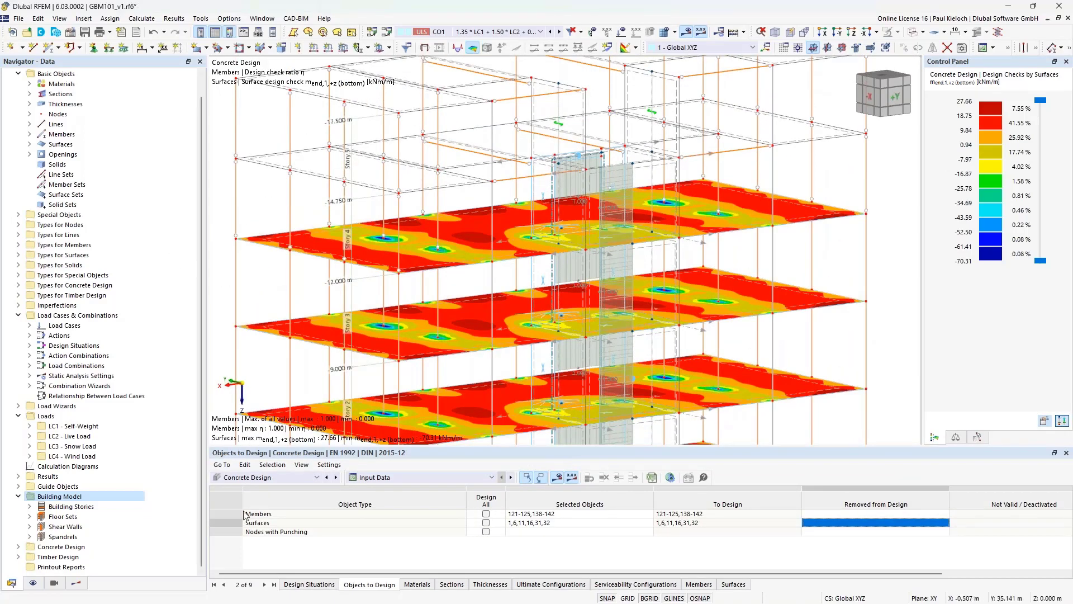
Hide the concrete design check results on members so that only the surface results are displayed on the model
click(76, 582)
scroll(414, 240, down, 1)
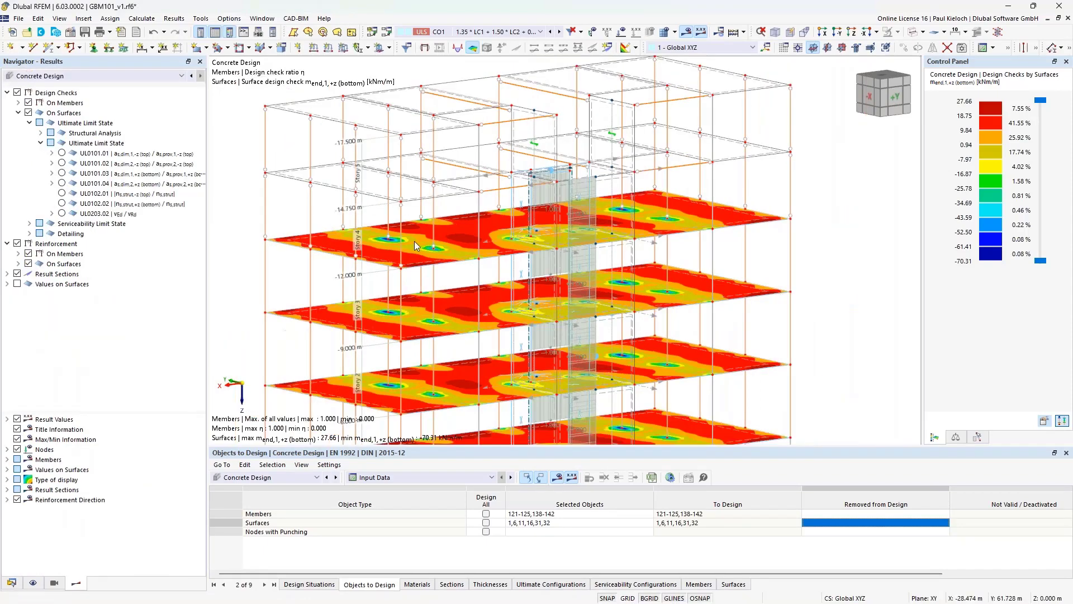
ctrl+middle_drag(415, 240, 594, 264)
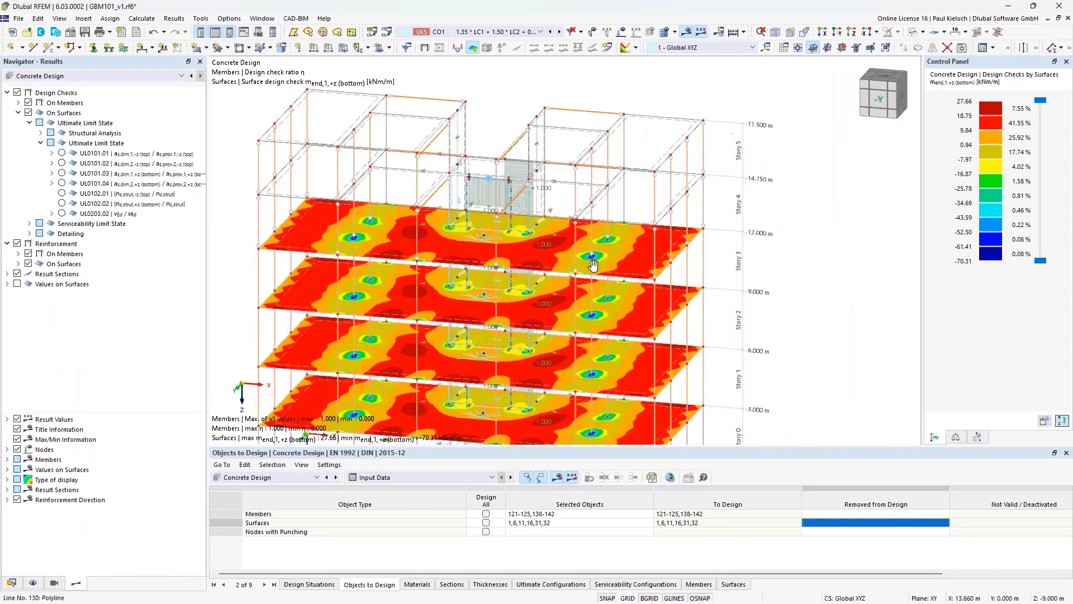
click(28, 103)
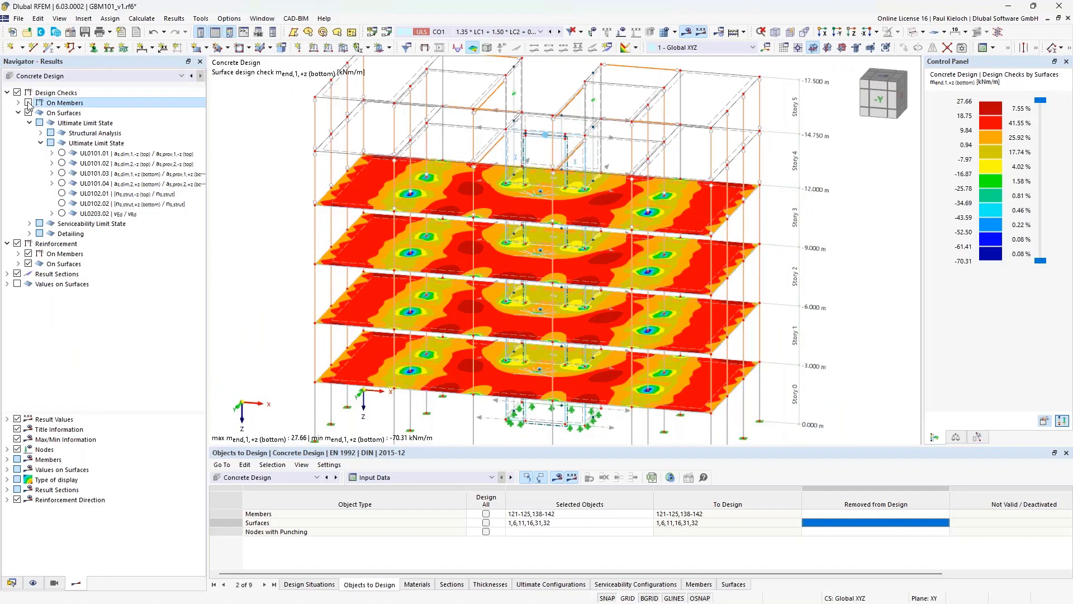
click(84, 113)
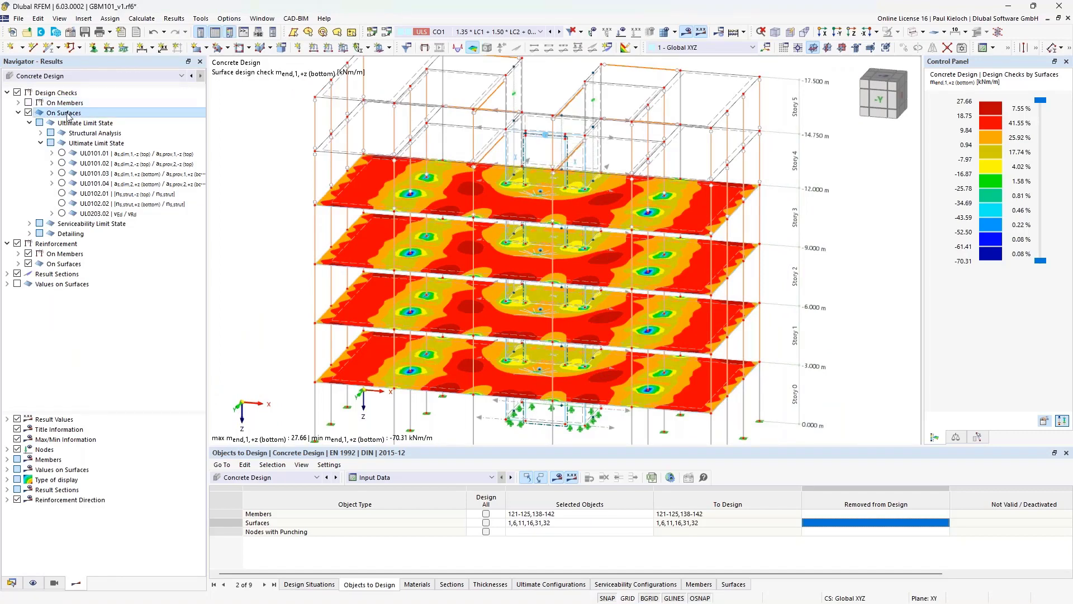
ctrl+middle_drag(783, 248, 803, 215)
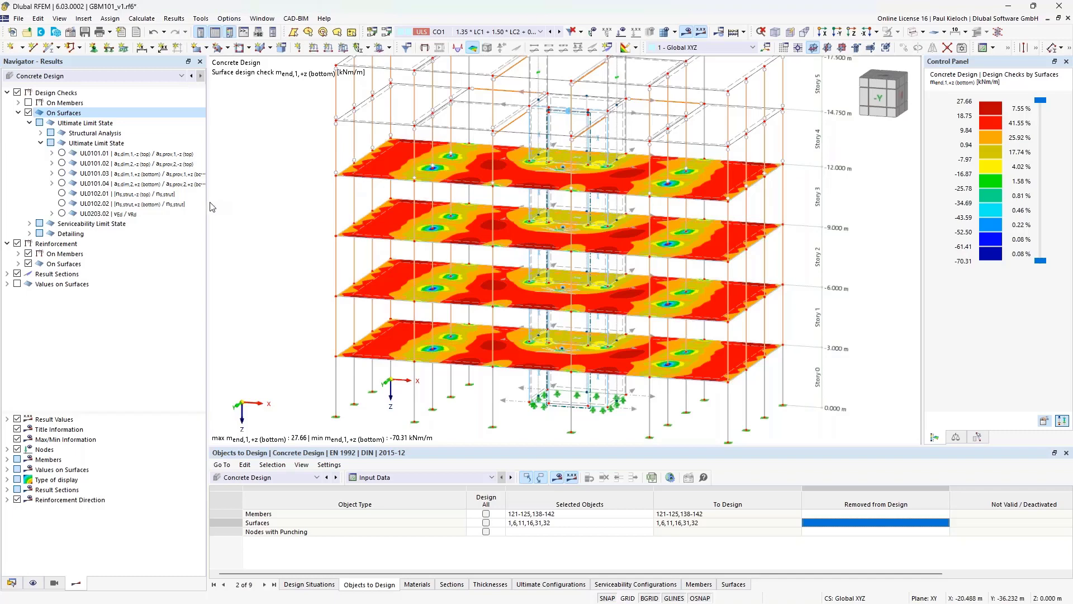
Display the surfaces' ultimate limit state check UL0101.03 for the bottom reinforcement in direction 1, with the full check names readable
drag(207, 127, 235, 127)
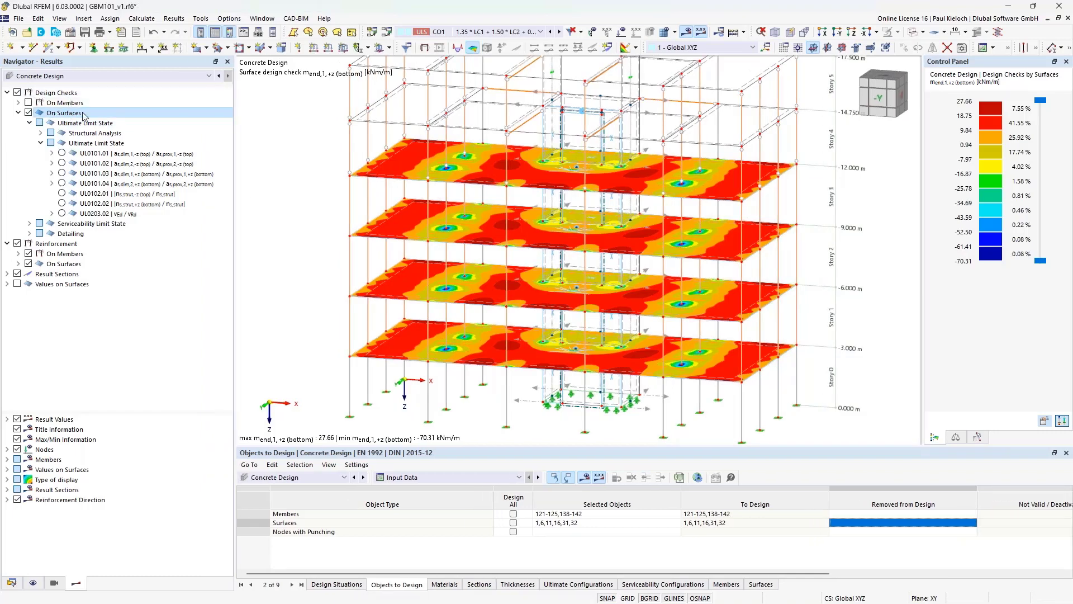
click(89, 144)
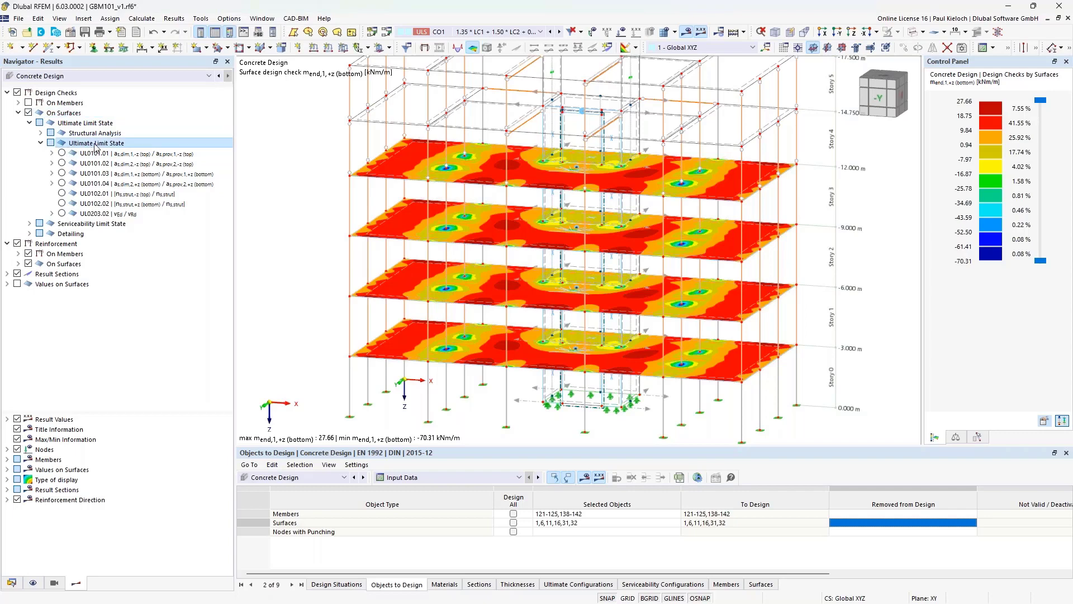
click(62, 173)
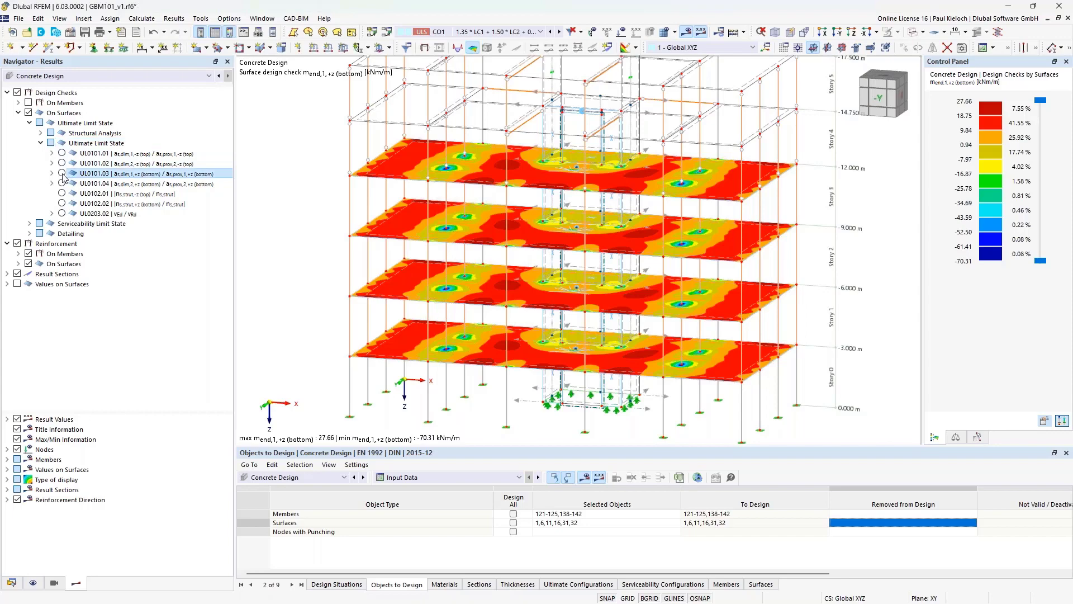
ctrl+middle_drag(588, 214, 750, 203)
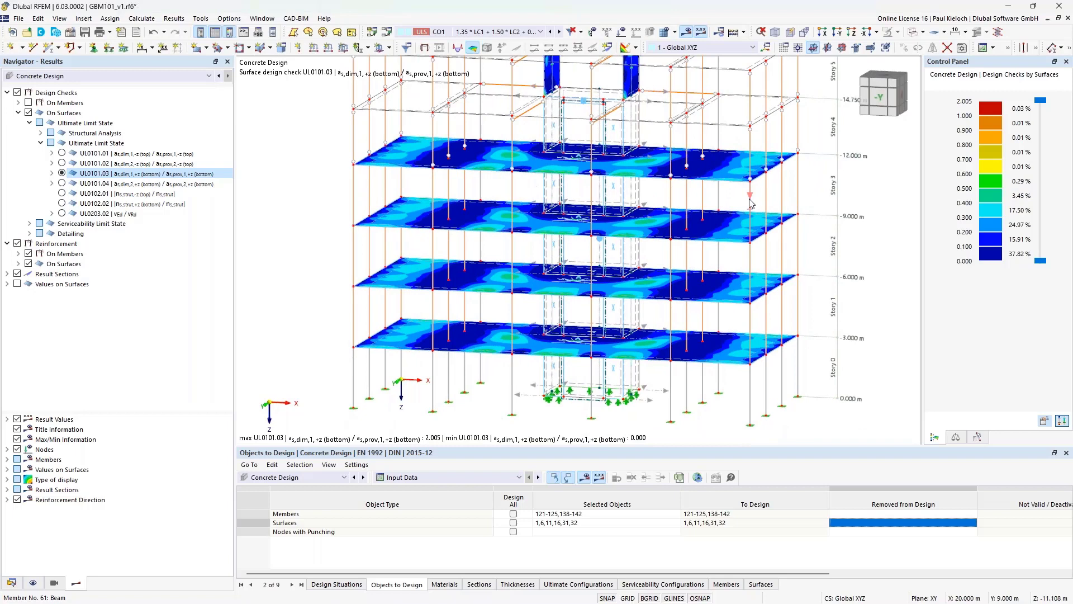
Expand check UL0101.03 and display its reinforcement result as,dim,1,+z (bottom) on the surfaces
click(52, 174)
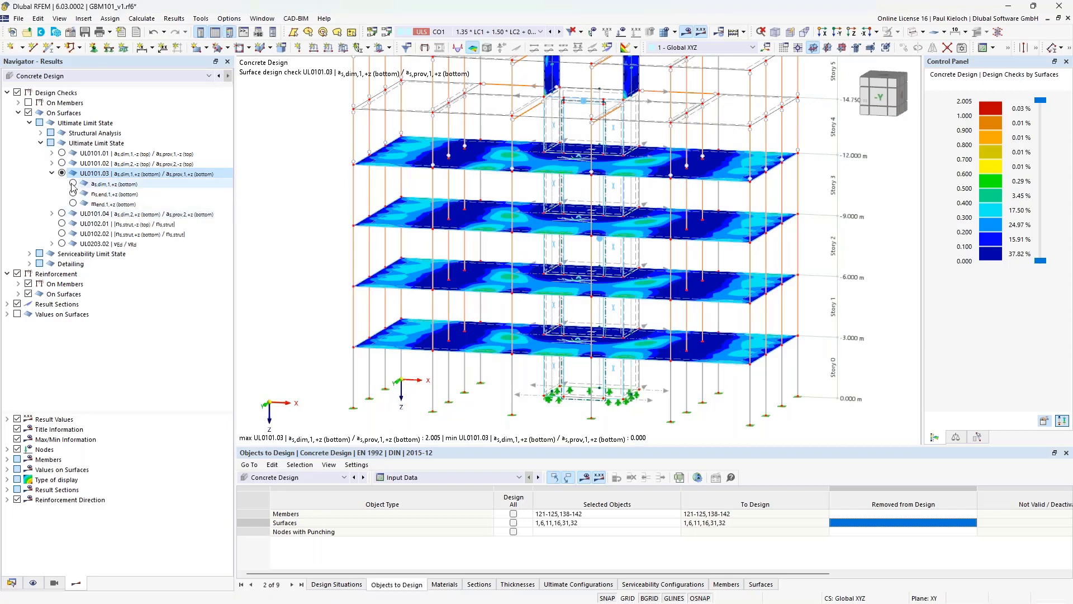
click(74, 186)
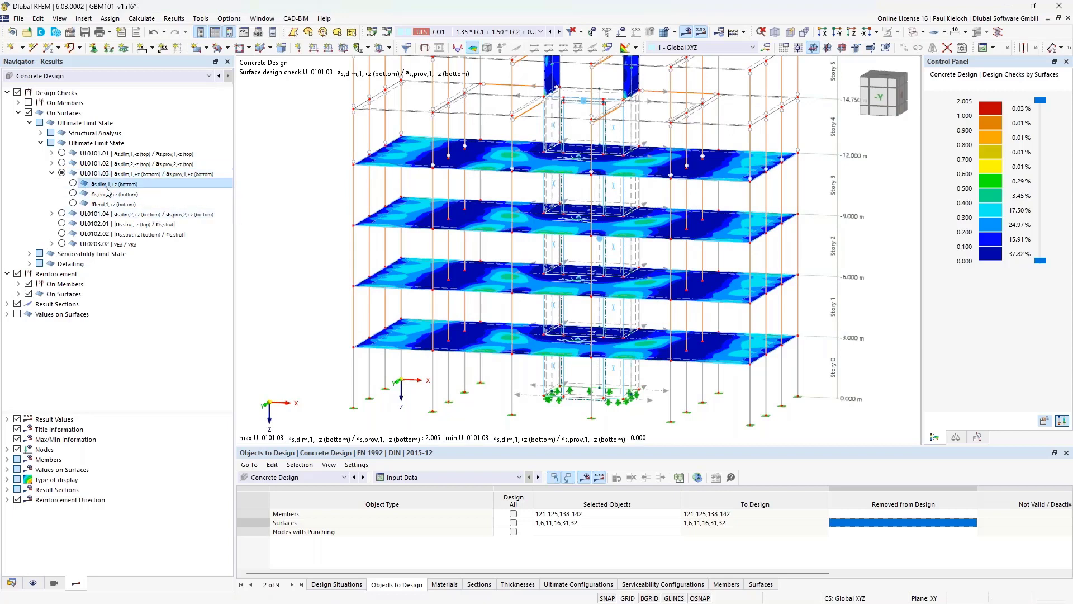
click(73, 183)
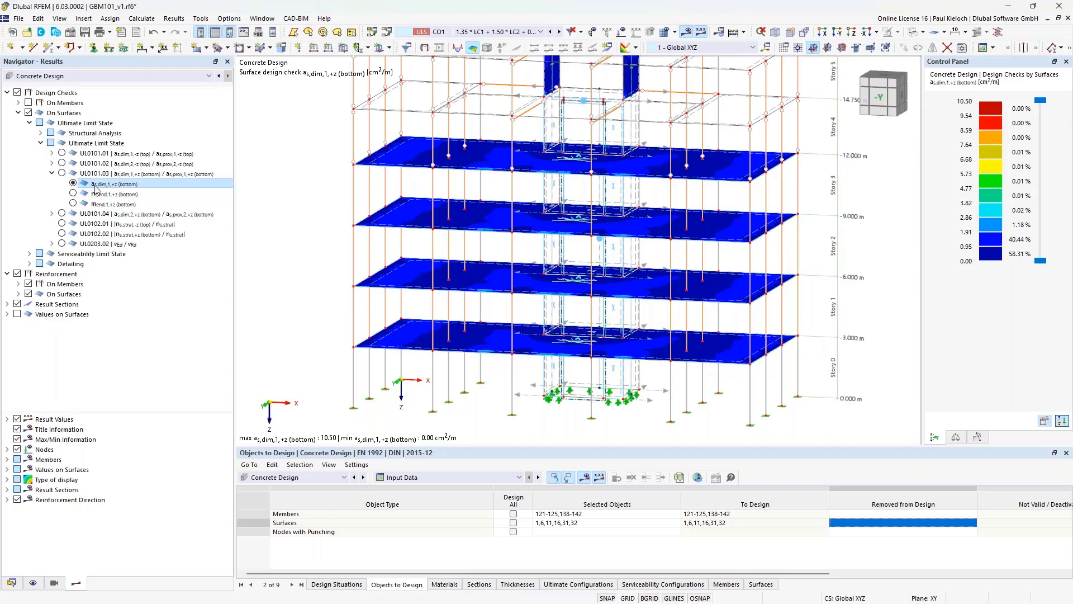
click(114, 195)
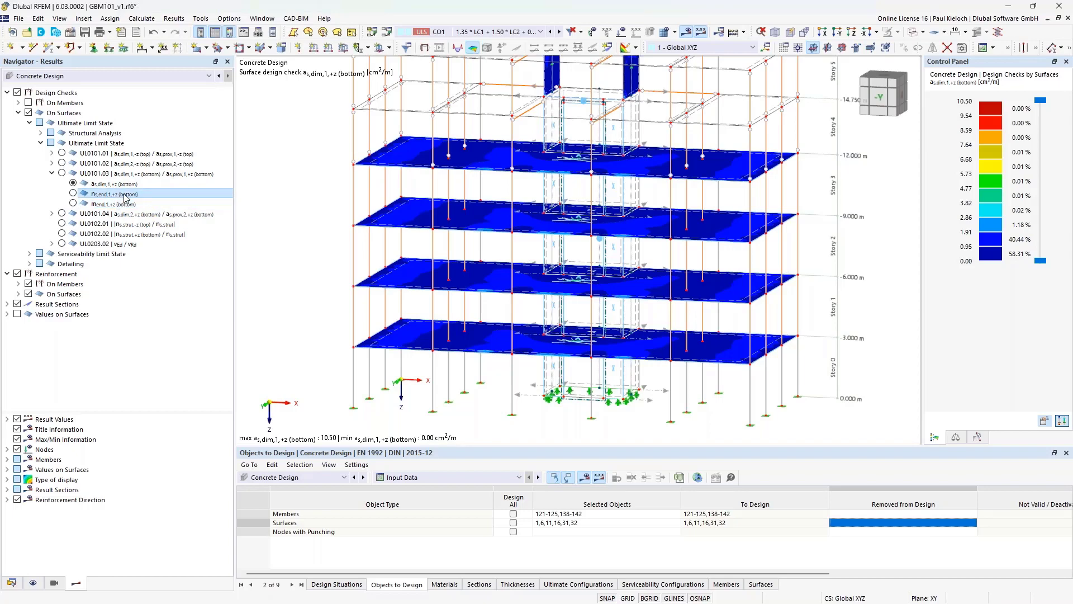
Display check UL0101.03's axial force result ns,end,1,+z (bottom) on the surfaces, with the top-storey walls in close view
click(124, 205)
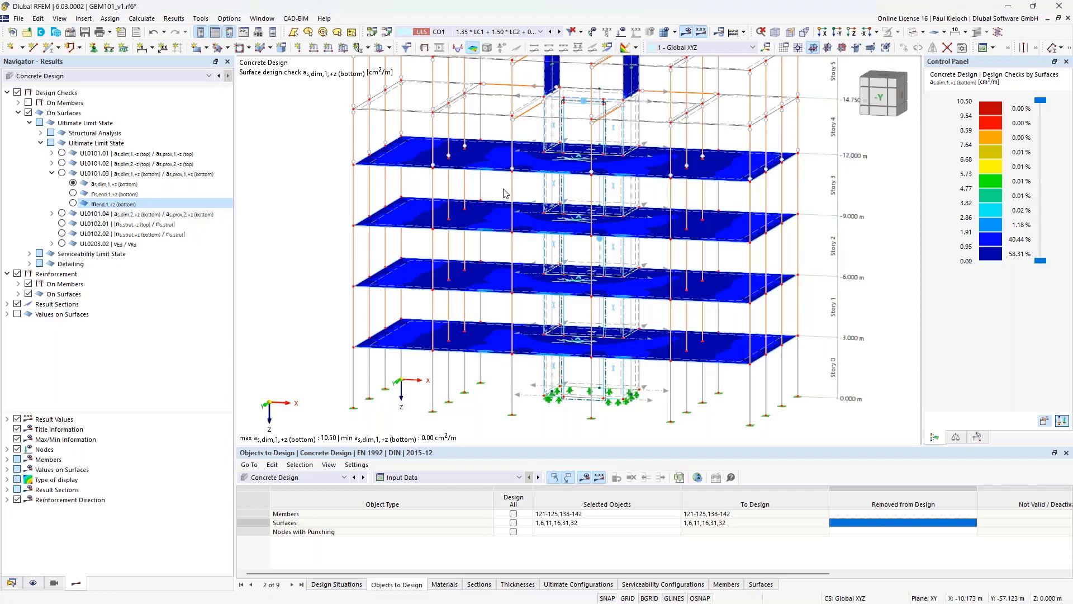
click(148, 196)
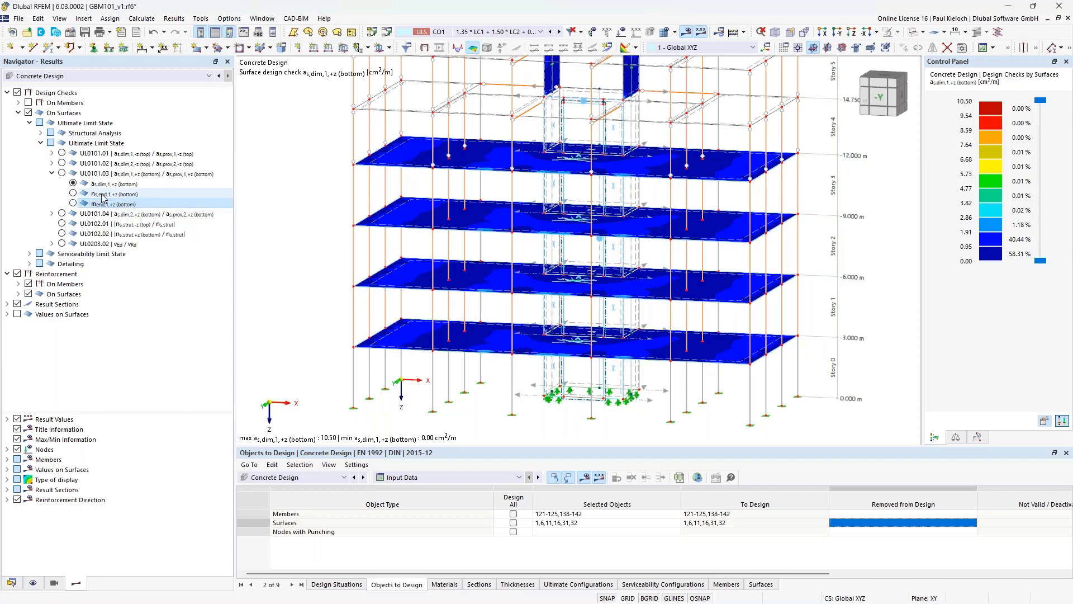
ctrl+middle_drag(368, 195, 624, 218)
scroll(624, 218, up, 4)
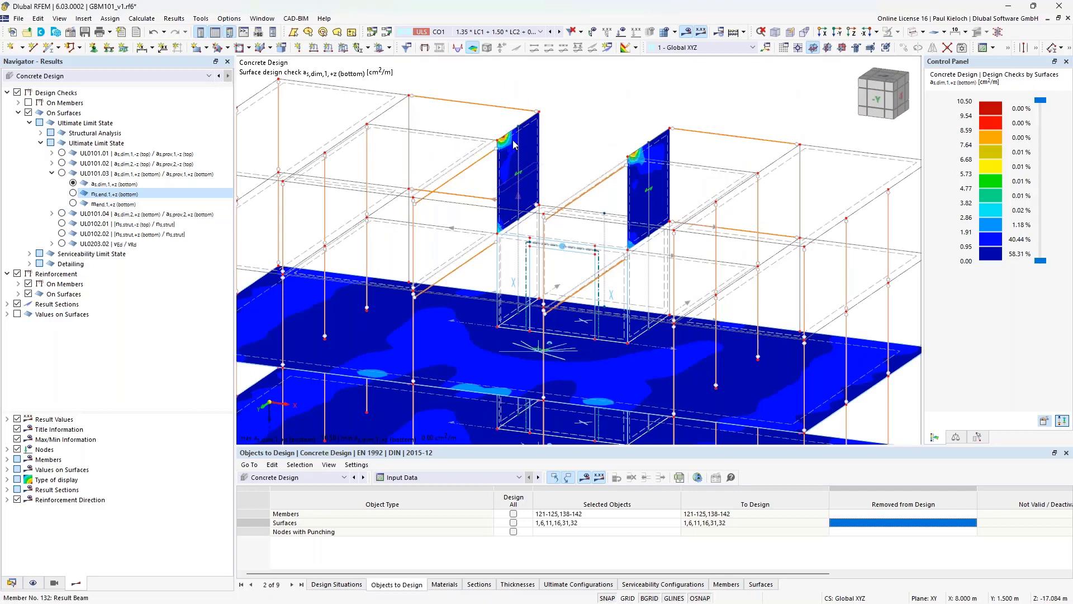
click(73, 193)
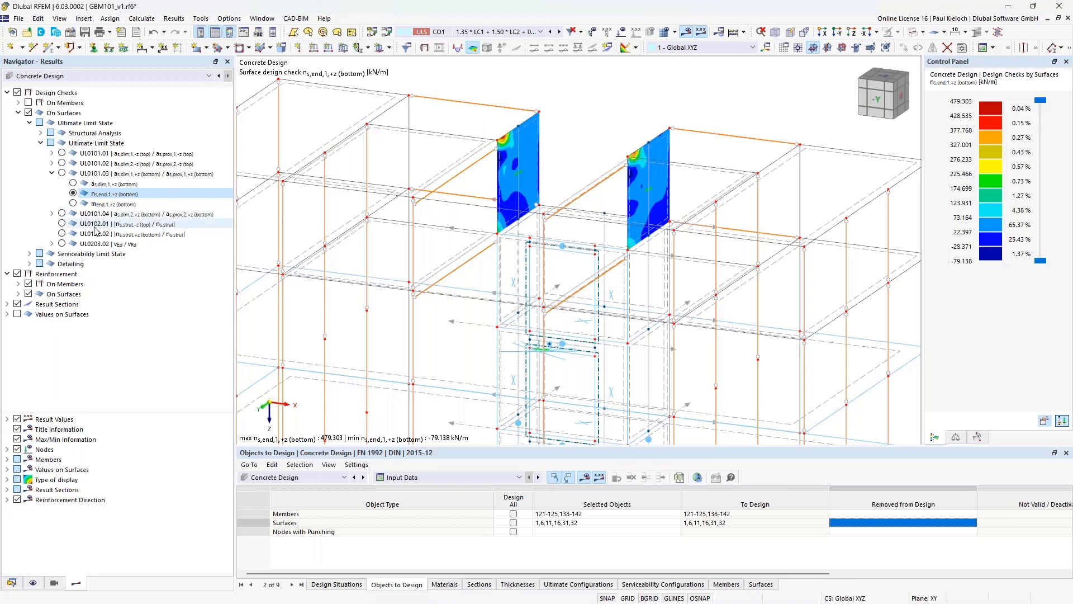
Display the moment result mend,1,+z (bottom) on the floor slabs and check the 12 m level slab's stiffness type without changing it
click(72, 204)
scroll(578, 173, down, 5)
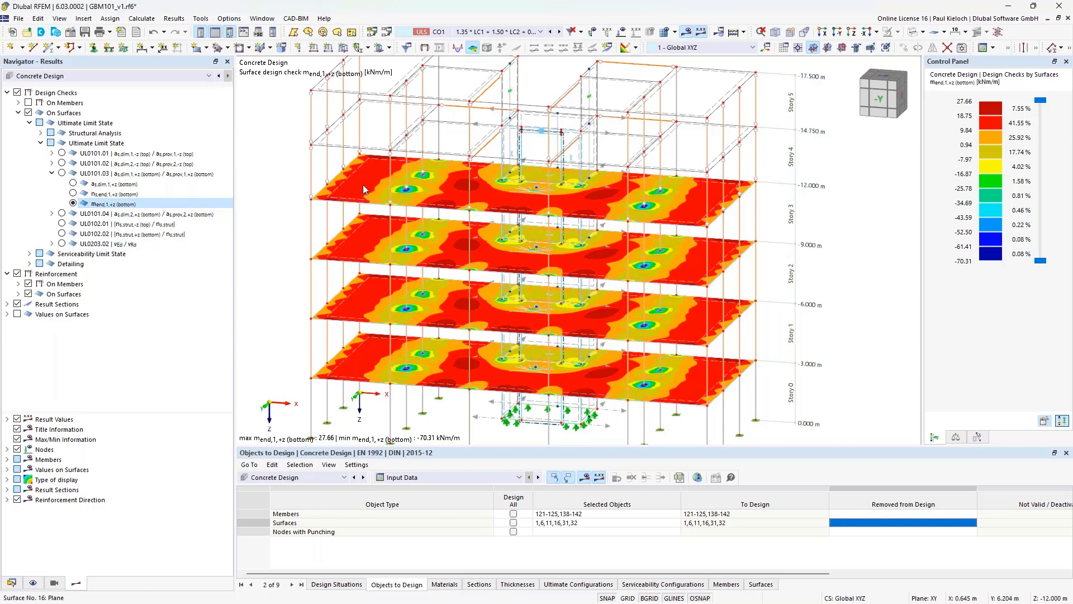
double_click(337, 189)
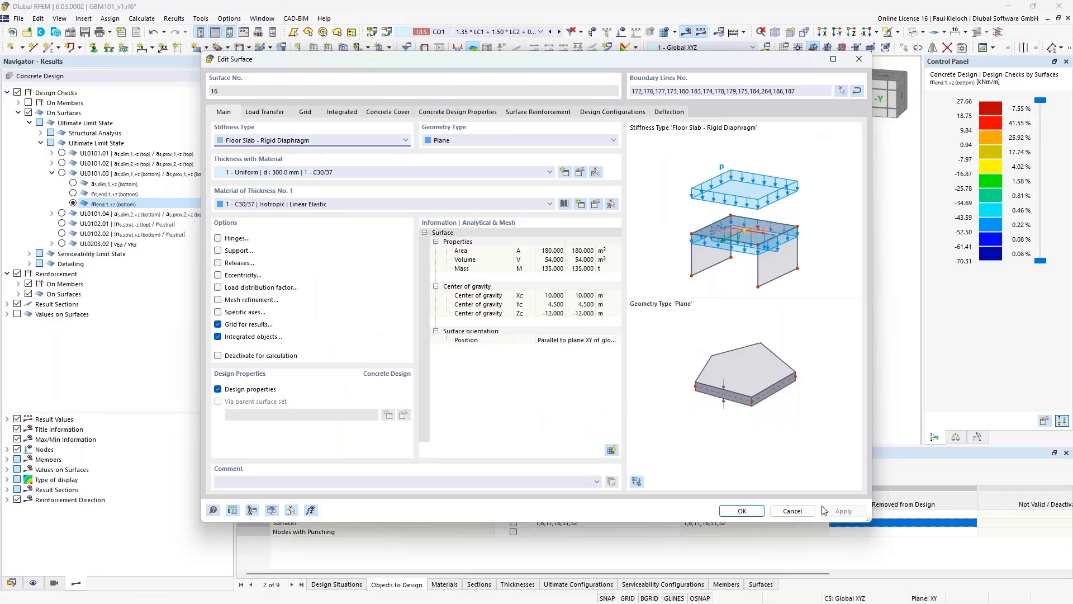
click(798, 516)
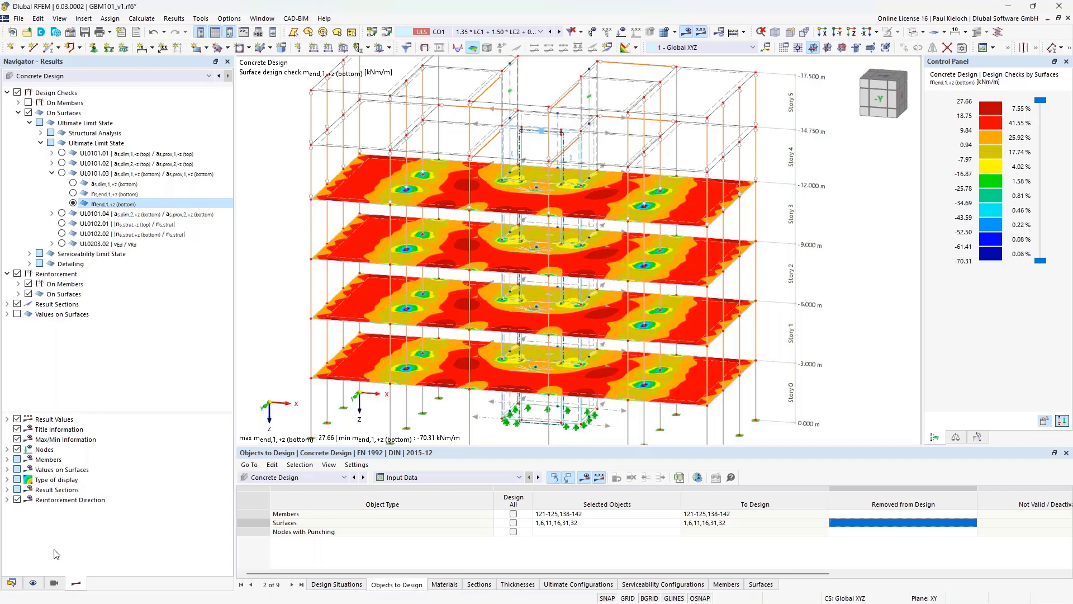
Open the base data of model GBM101_v1 for review and close it without changes
click(11, 584)
scroll(84, 173, up, 1)
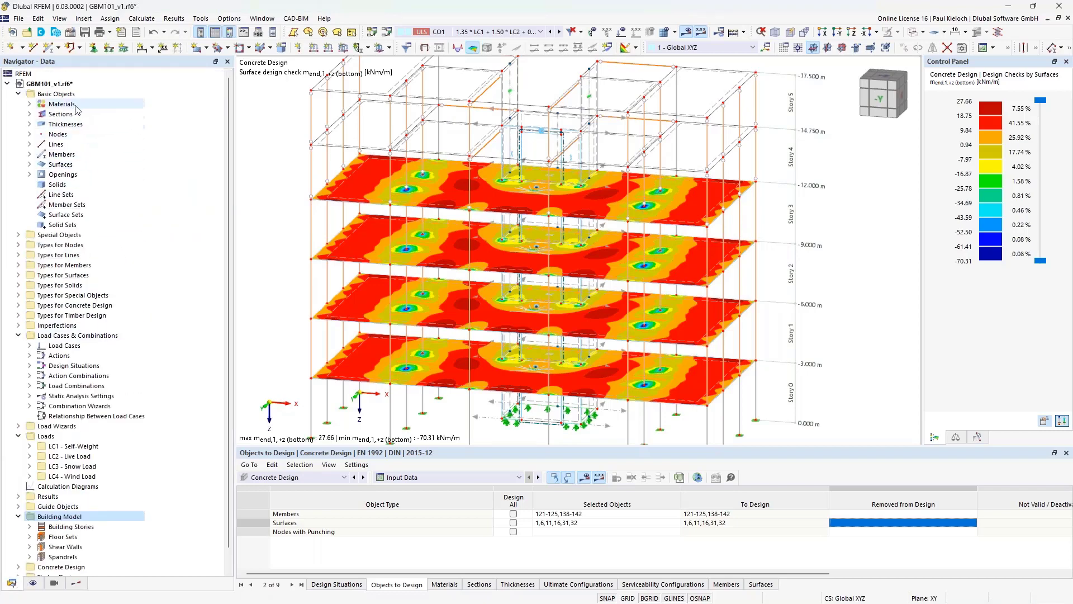
click(65, 85)
right_click(65, 85)
key(Escape)
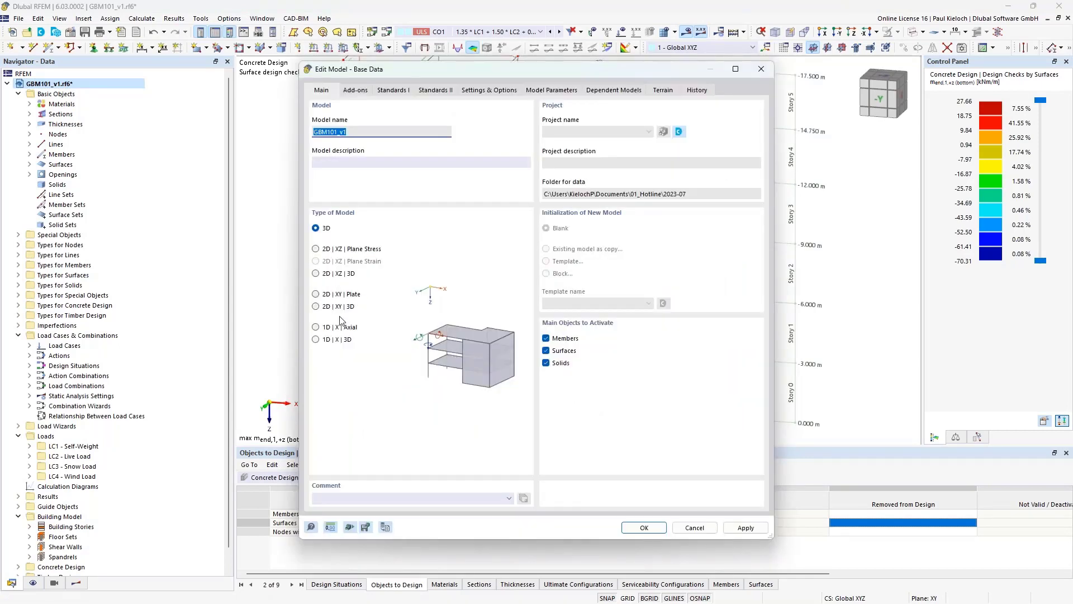
click(695, 528)
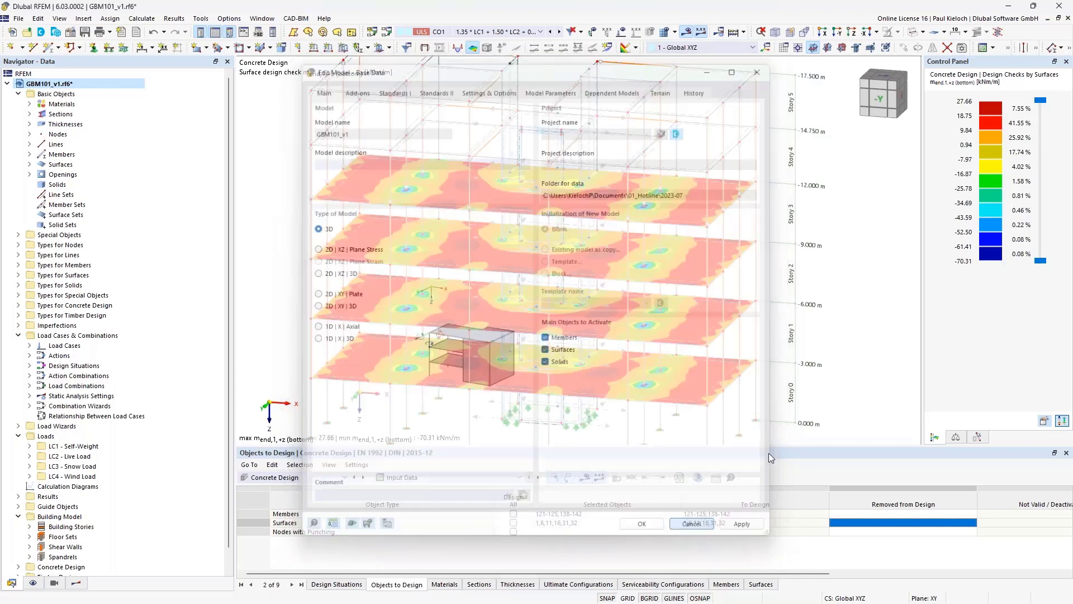
Bring the whole building into view and return to the tree of concrete design results
scroll(725, 173, down, 3)
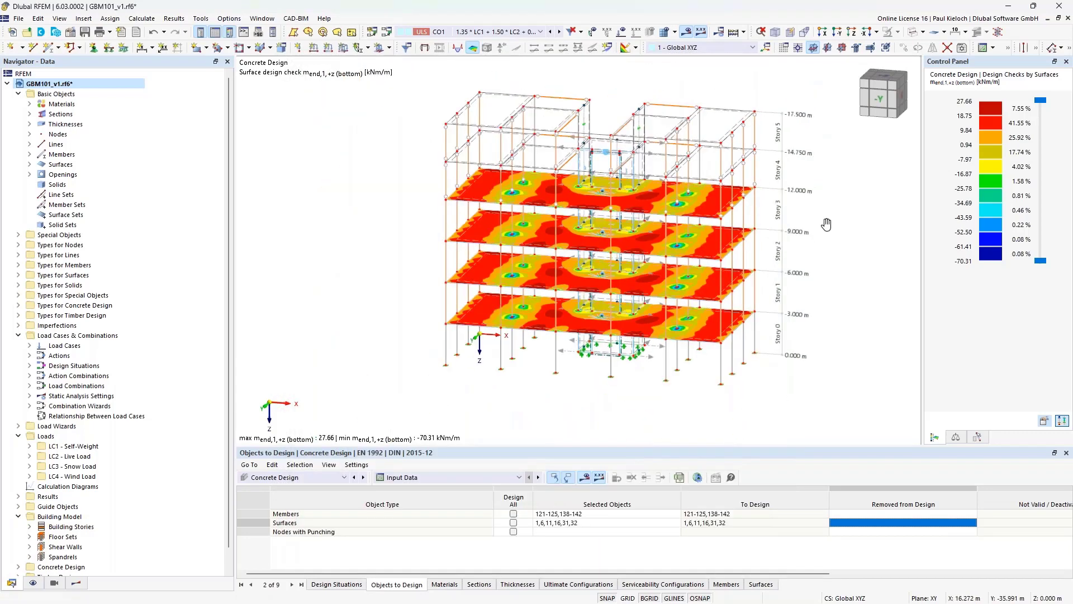
scroll(824, 224, down, 2)
middle_drag(824, 224, 749, 235)
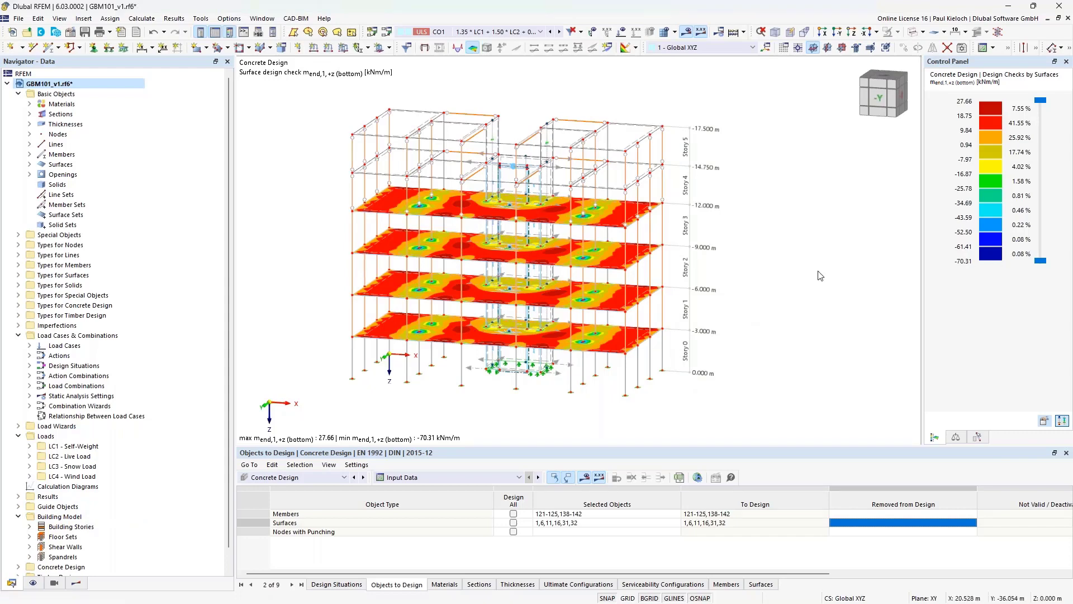
click(76, 582)
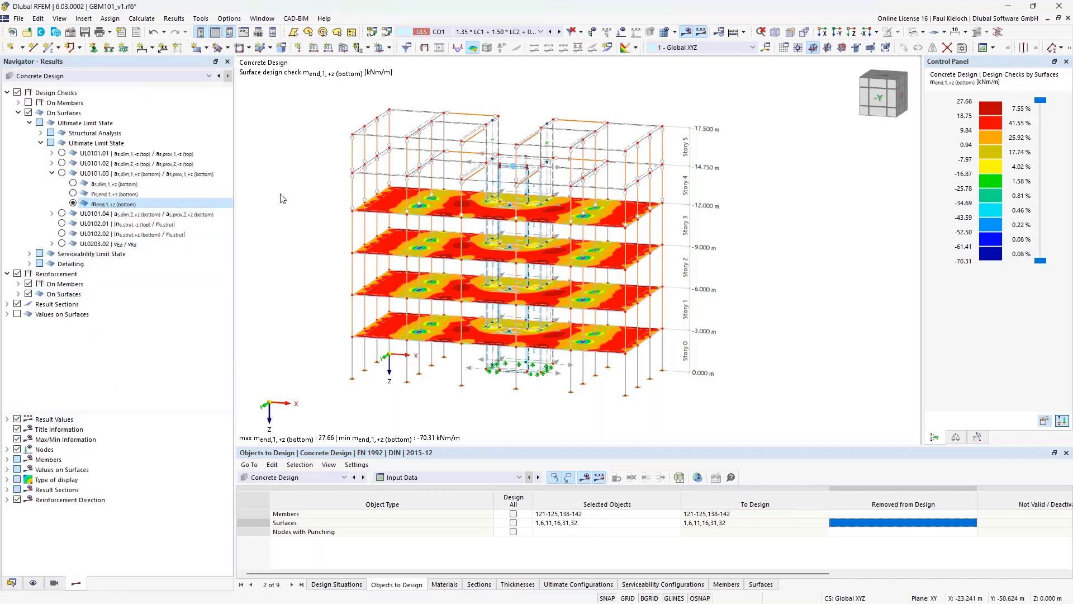
middle_drag(328, 190, 293, 196)
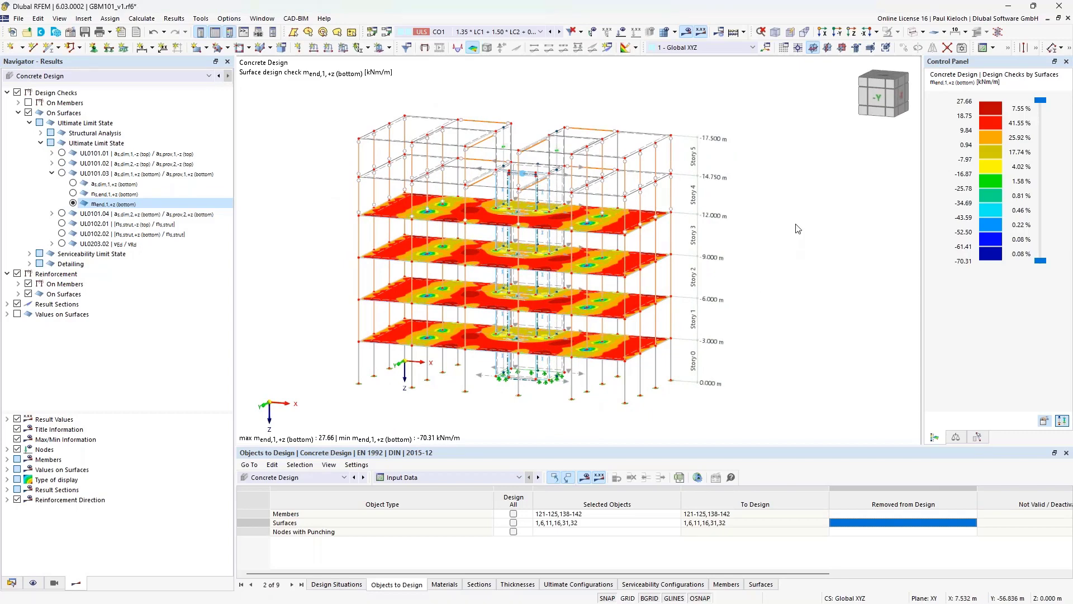
middle_drag(796, 246, 810, 214)
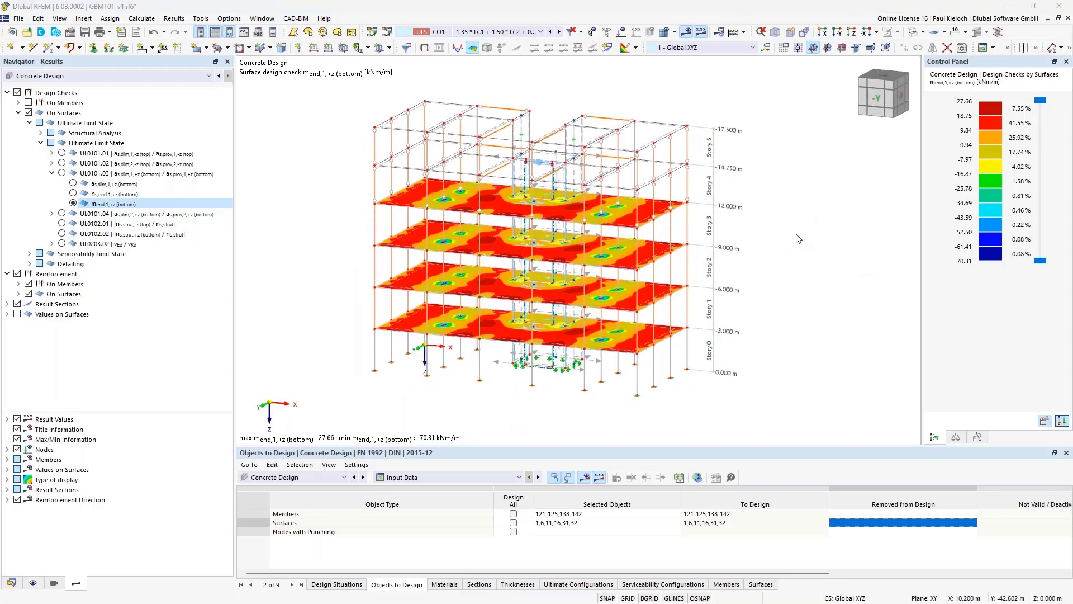
middle_drag(336, 342, 311, 316)
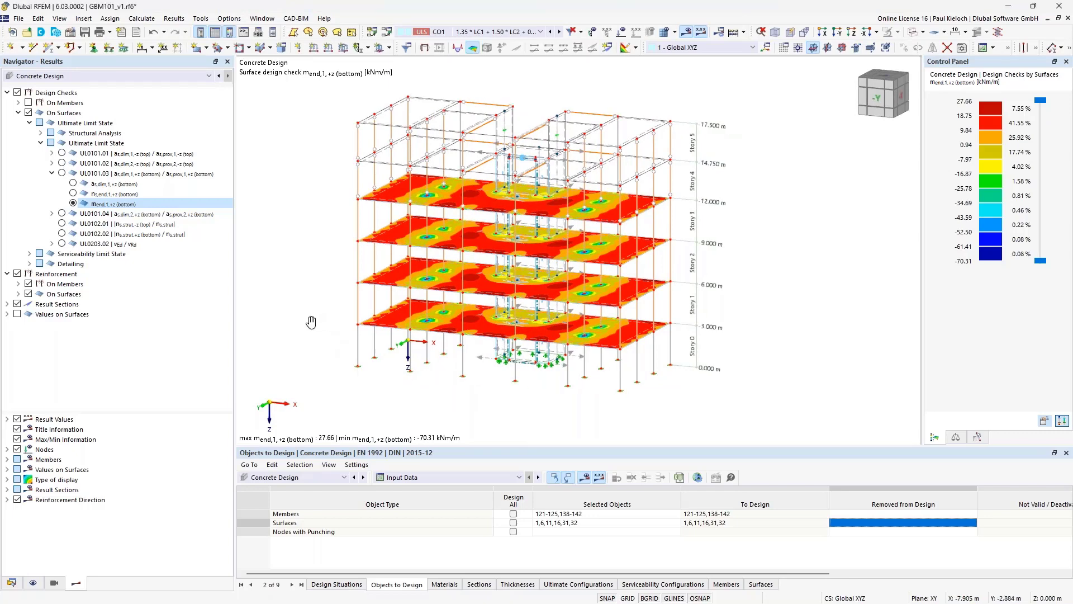
Switch the result tables to Static Analysis and list the story actions under Results by Stories
click(309, 476)
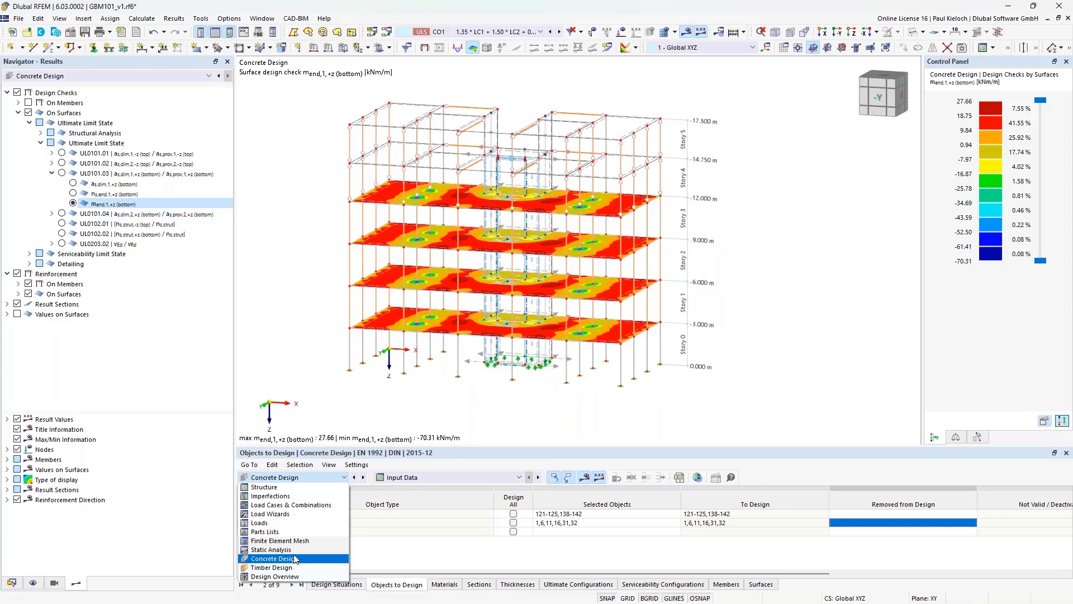
click(294, 559)
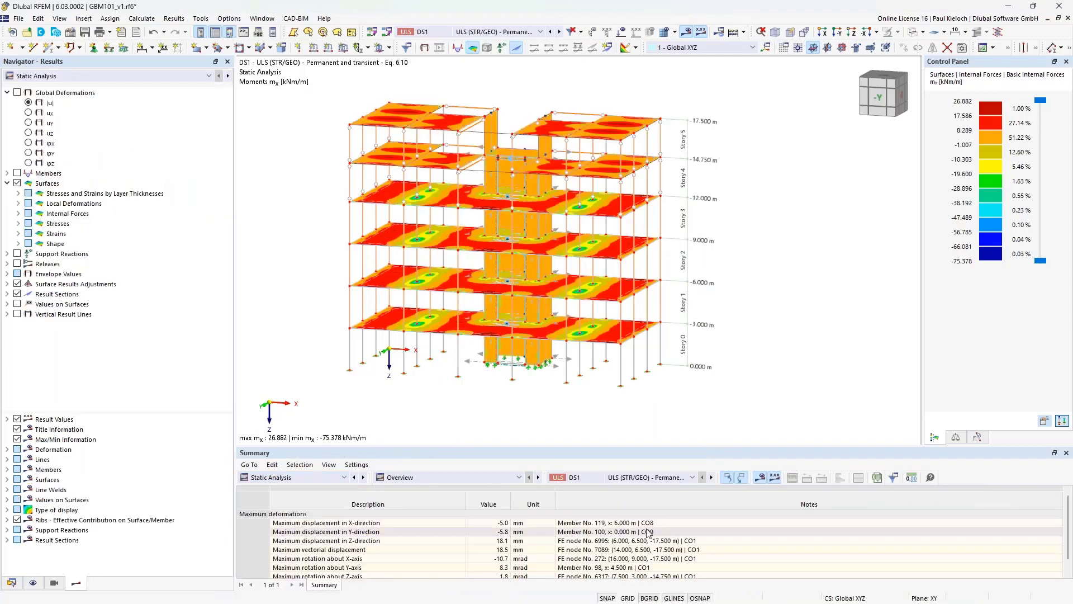
click(488, 478)
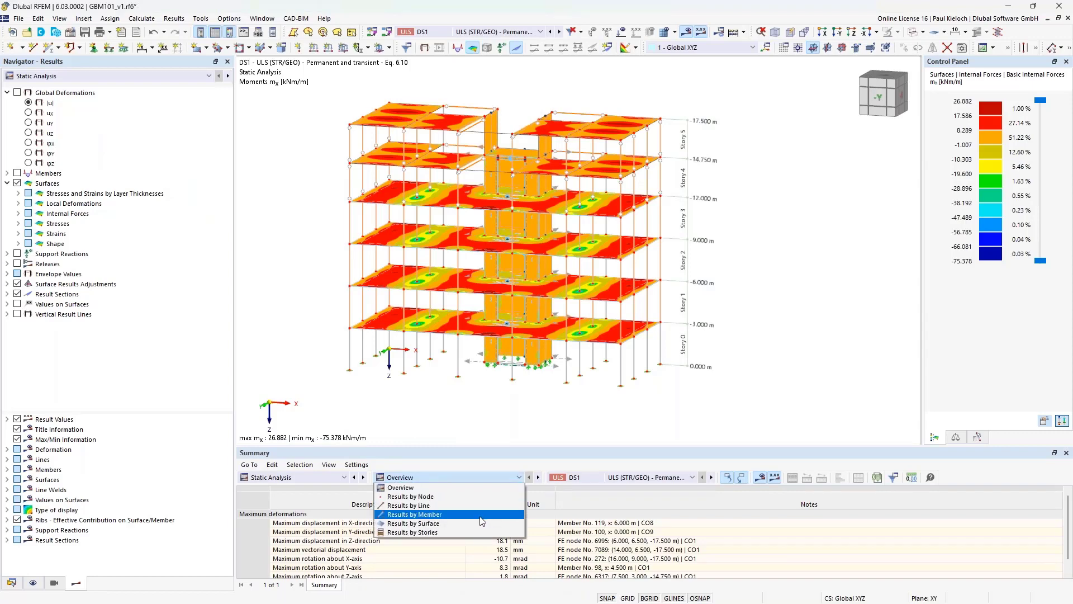
click(477, 533)
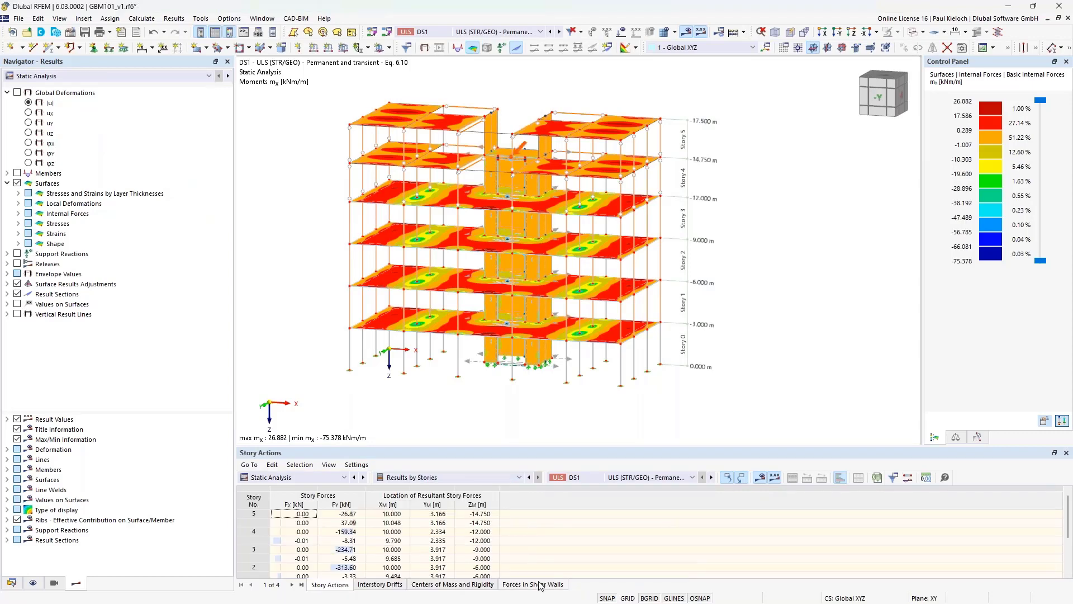
Select load combination CO5 and list the centers of mass and rigidity for each story
click(625, 478)
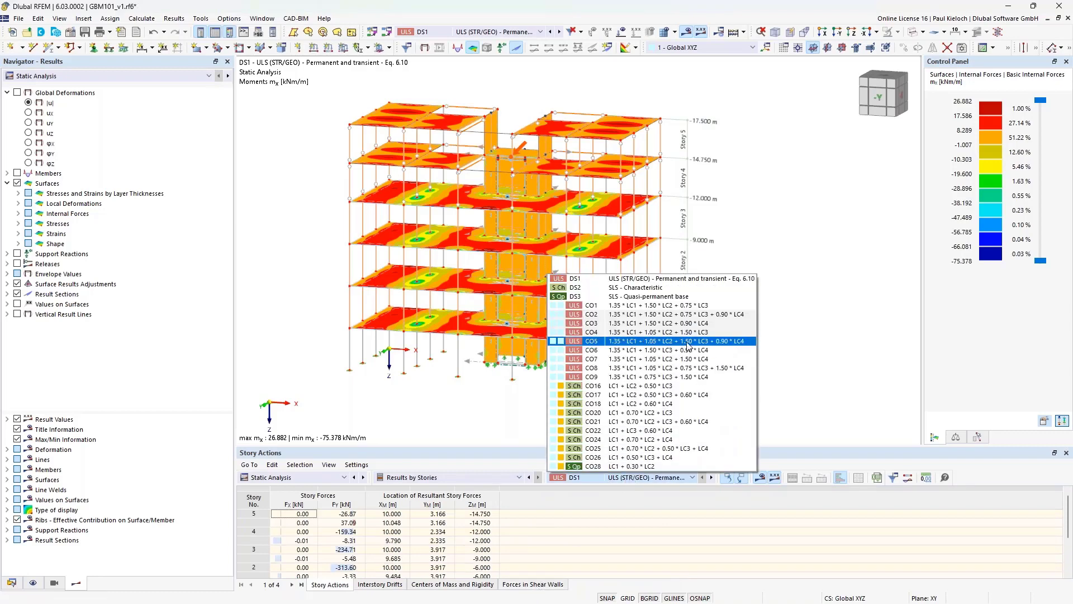
key(Escape)
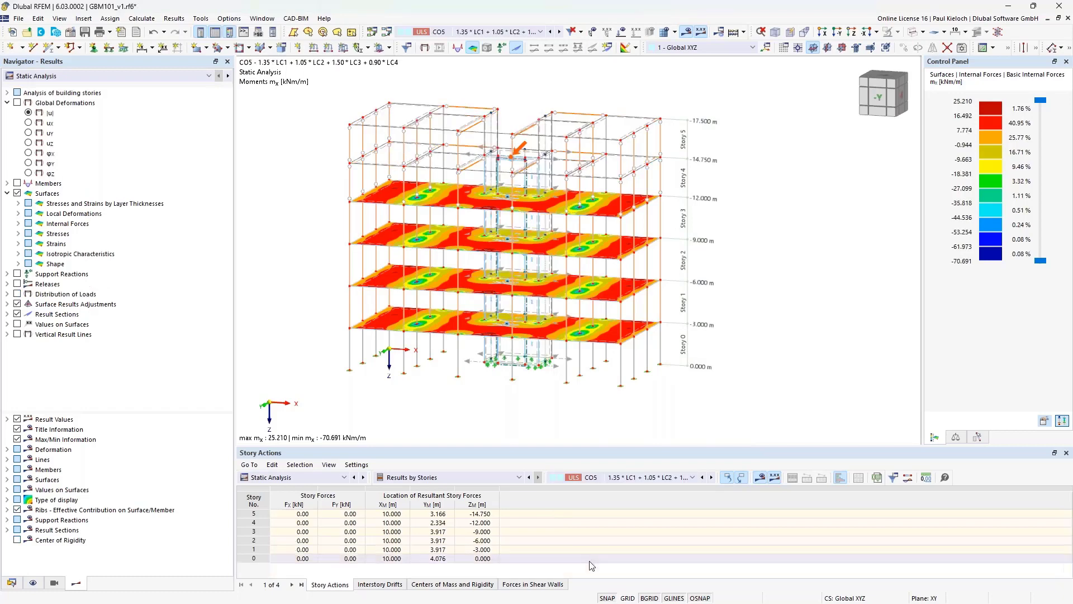
click(477, 586)
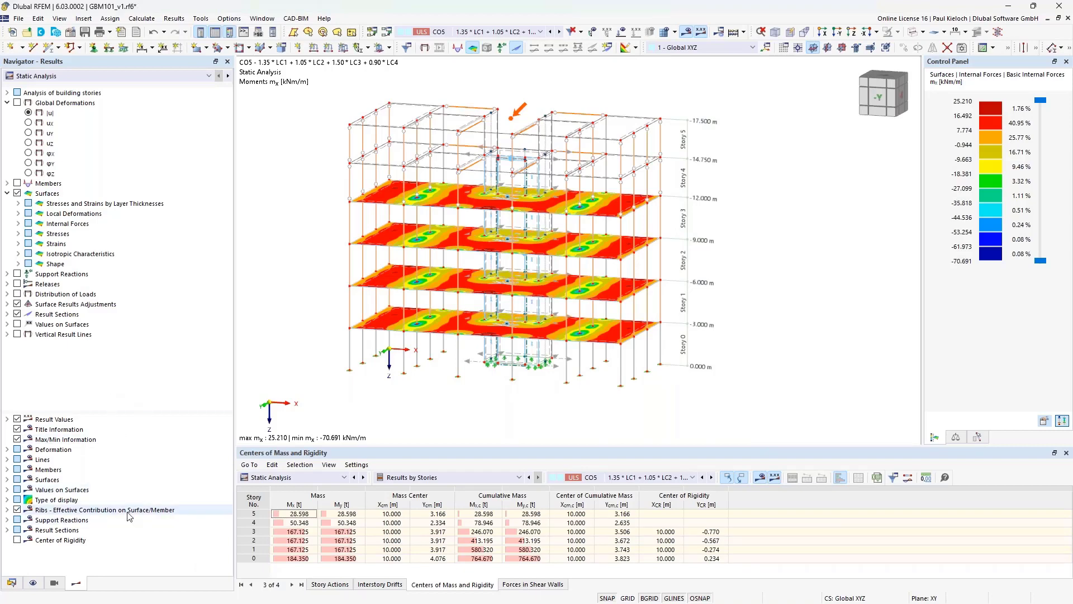
Turn on the Center of Rigidity display and view its markers close up beside the floor slabs
click(18, 540)
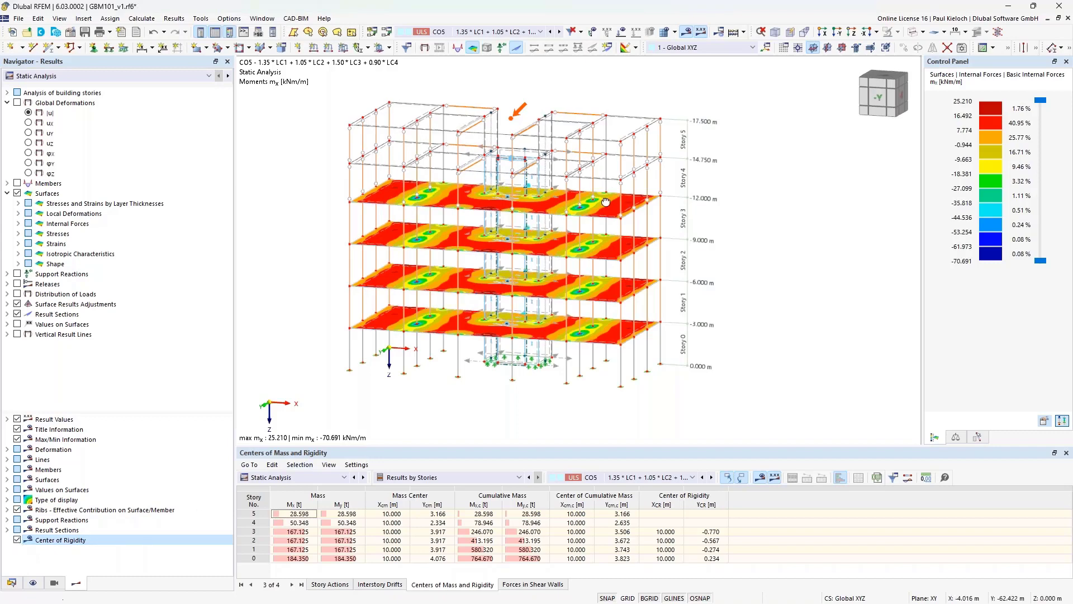
ctrl+middle_drag(628, 204, 594, 196)
scroll(572, 221, up, 5)
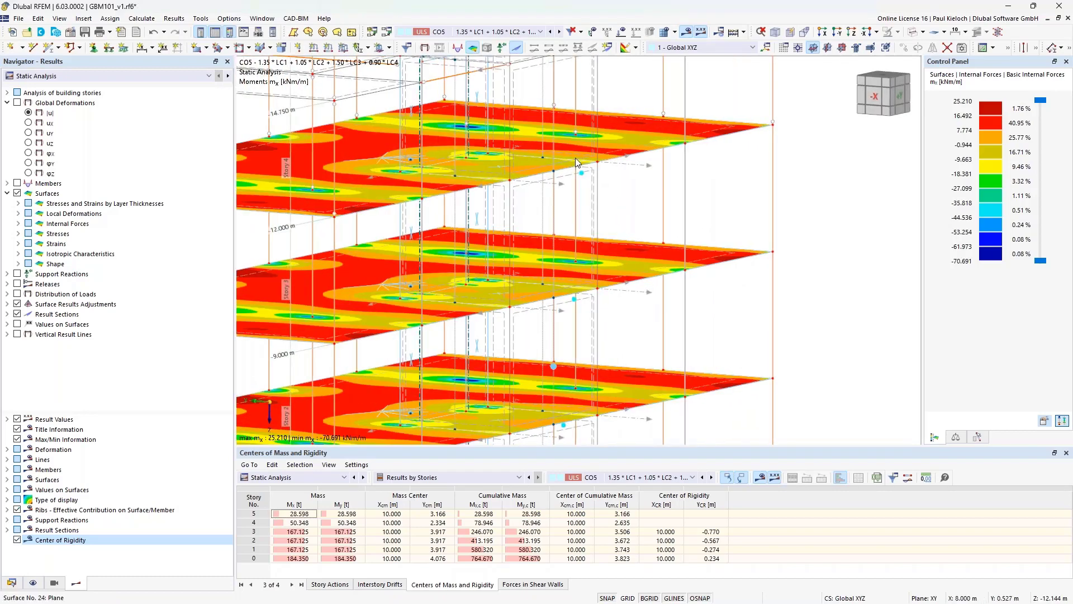
ctrl+middle_drag(603, 157, 627, 147)
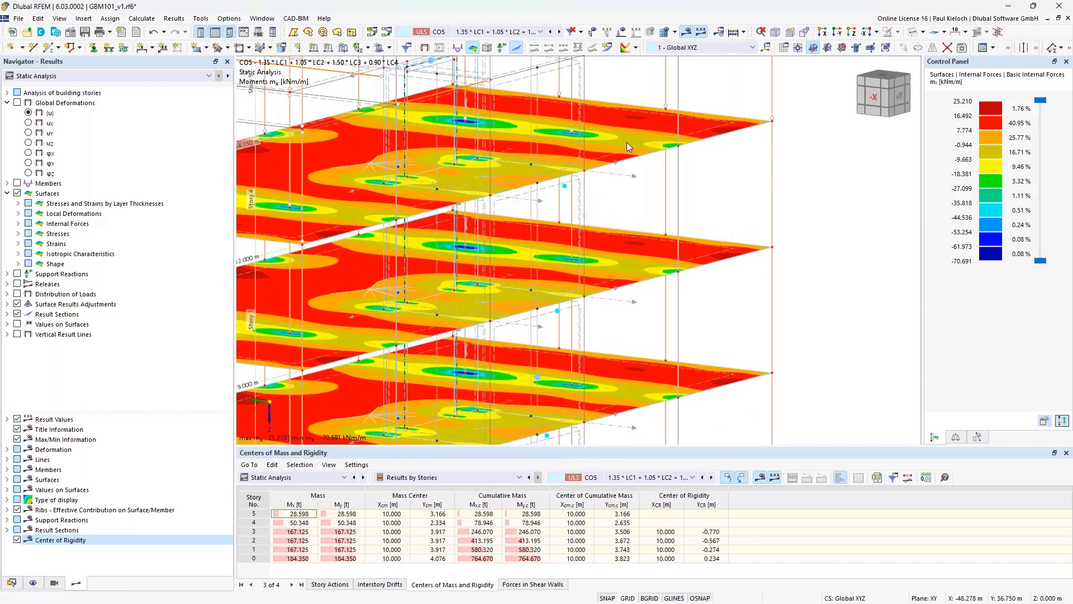
Examine where the centers of rigidity lie relative to the floor slabs and shear walls, from several sides of the building
click(687, 32)
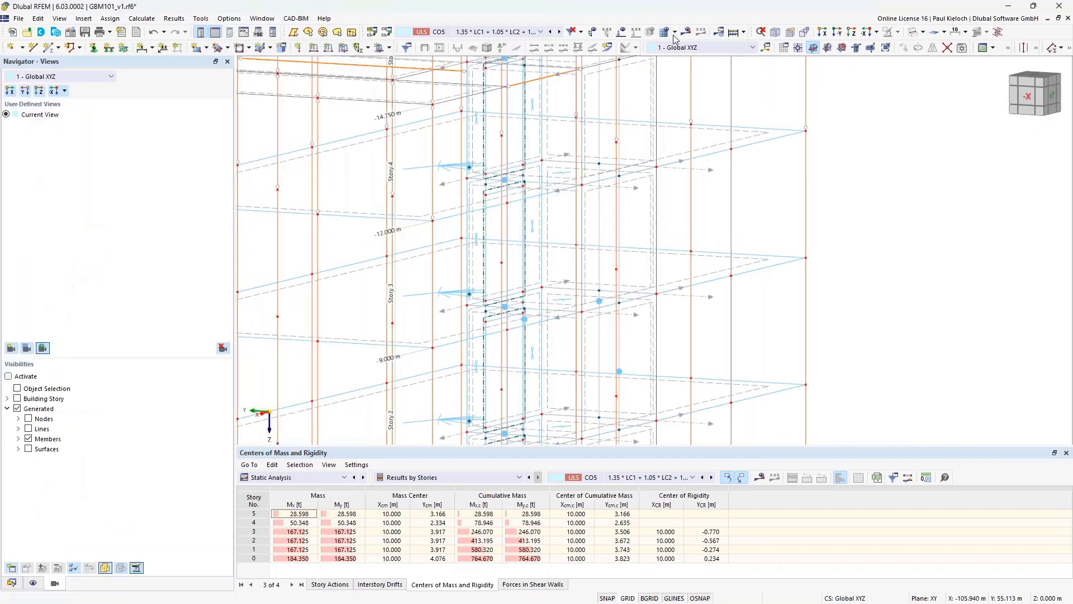
click(687, 32)
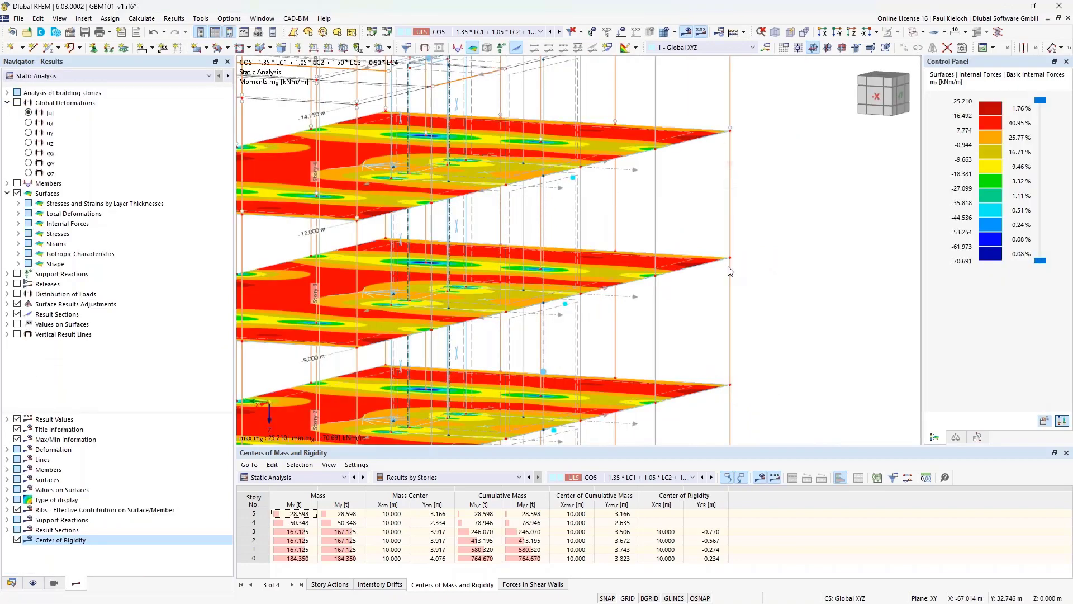
ctrl+middle_drag(727, 172, 577, 193)
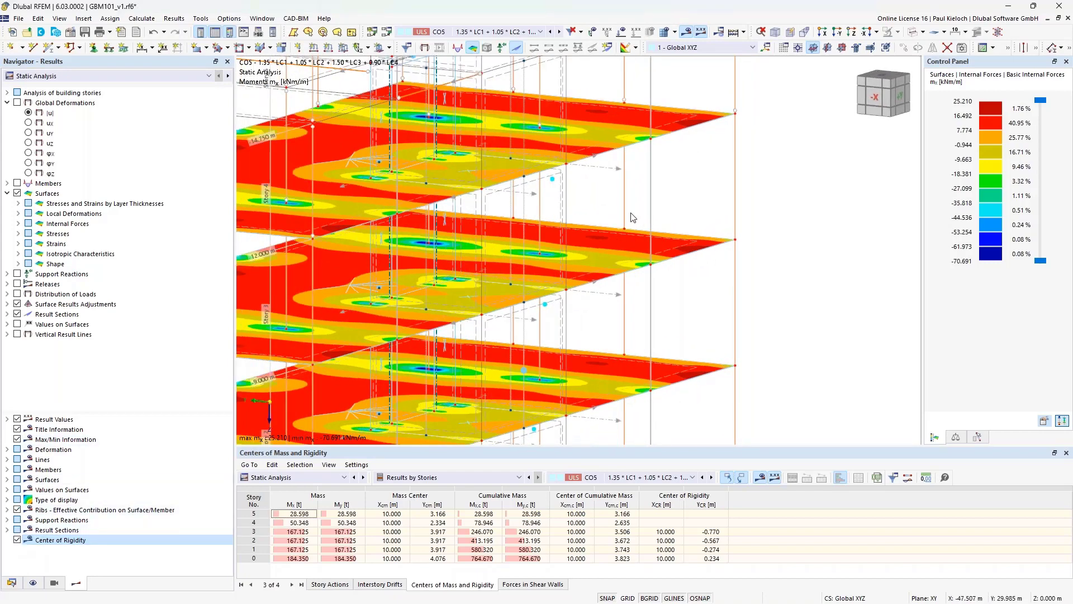
scroll(632, 217, down, 1)
scroll(632, 217, down, 1)
ctrl+middle_drag(632, 217, 870, 231)
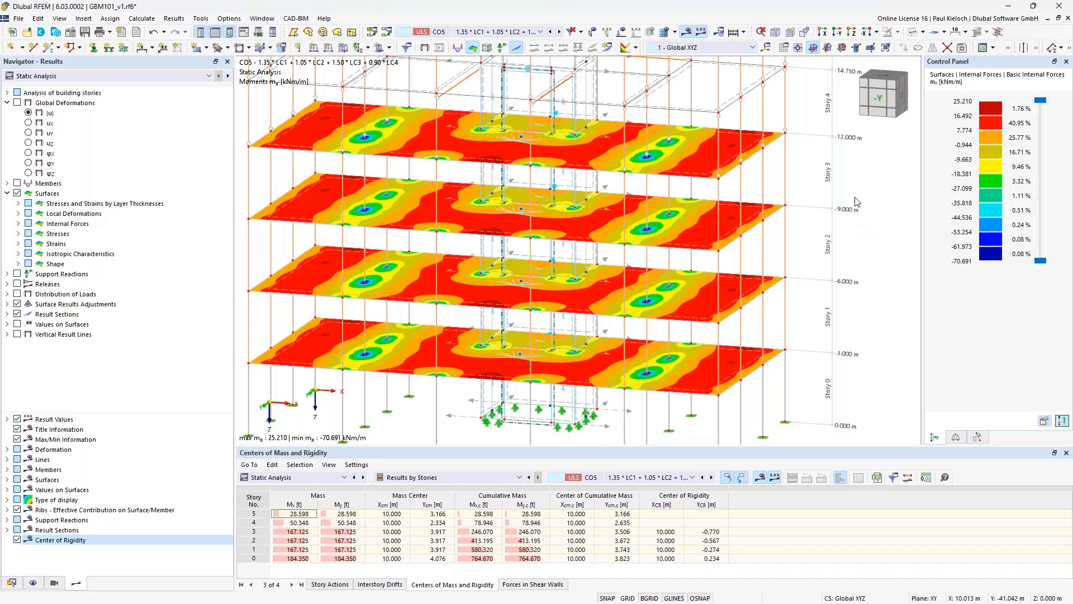
ctrl+middle_drag(857, 202, 818, 201)
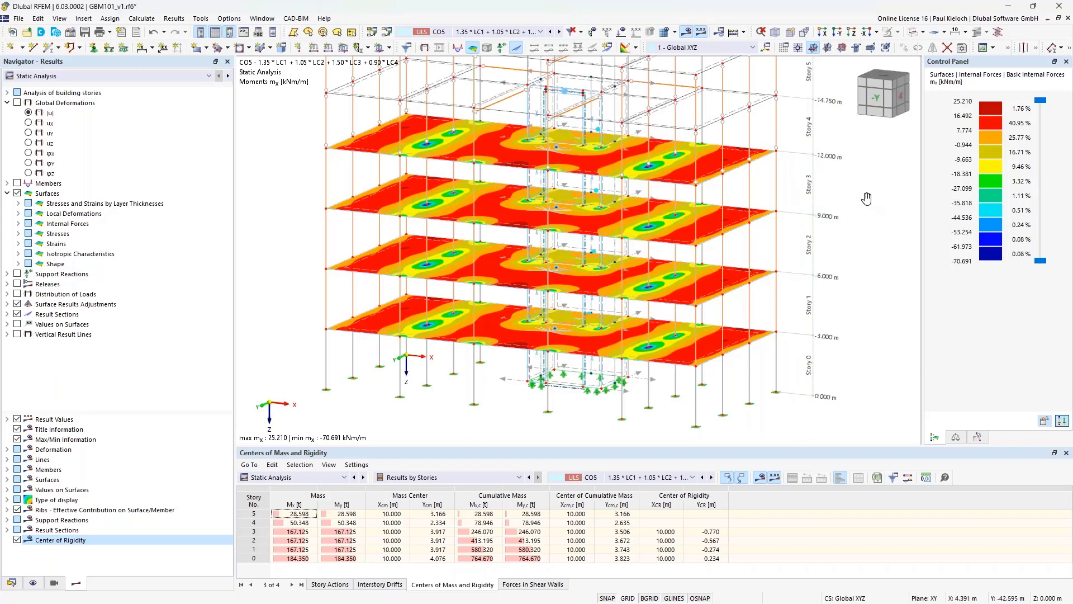
middle_drag(866, 195, 850, 197)
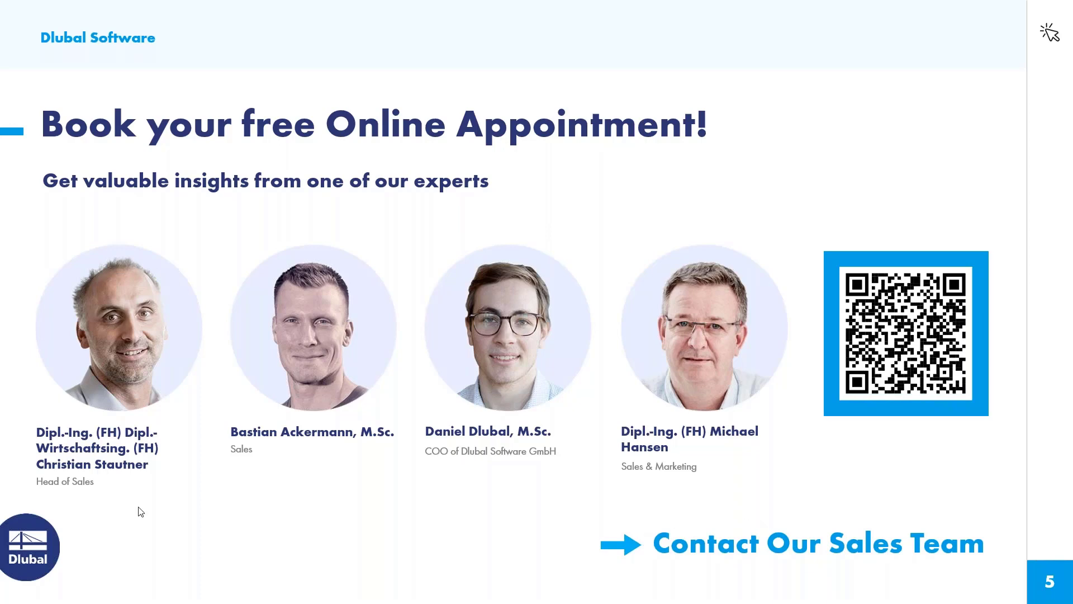
Switch to the browser and open the Webinars page from the events section of the Dlubal website
key(alt+Tab)
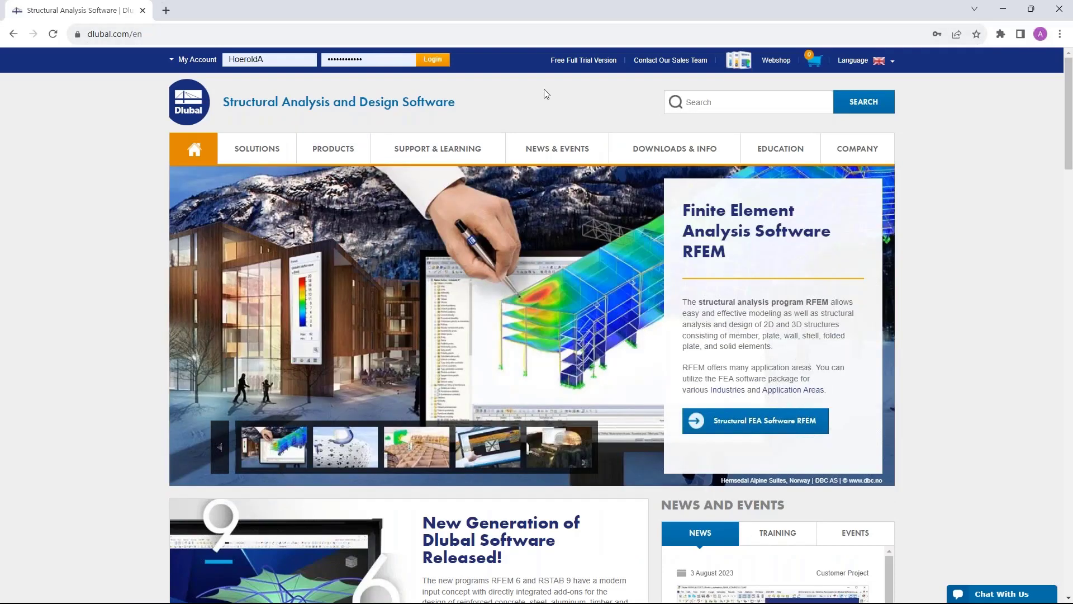
mouse_move(556, 159)
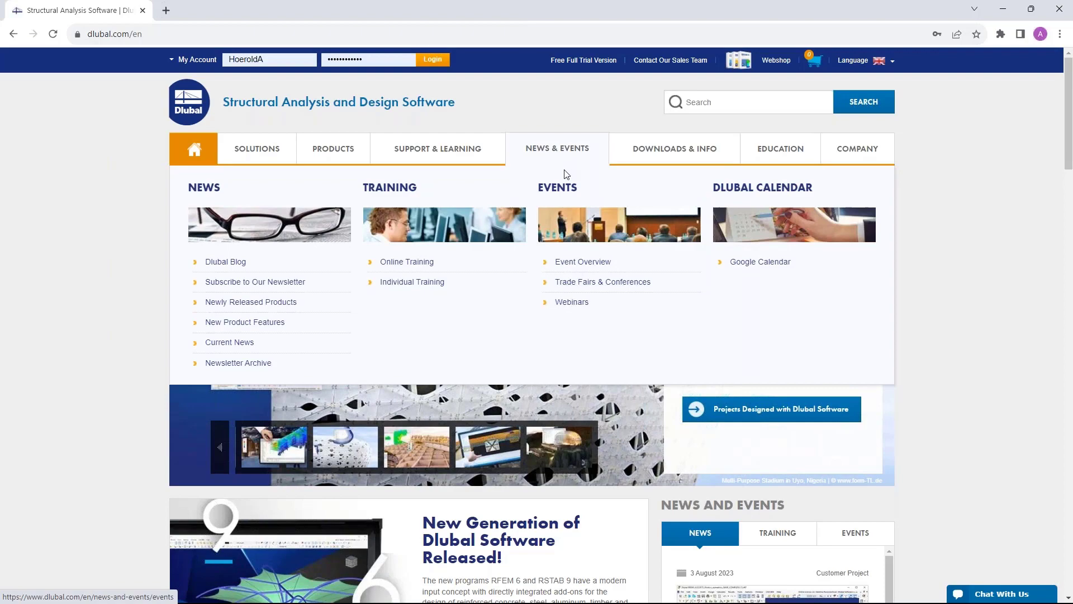
click(578, 304)
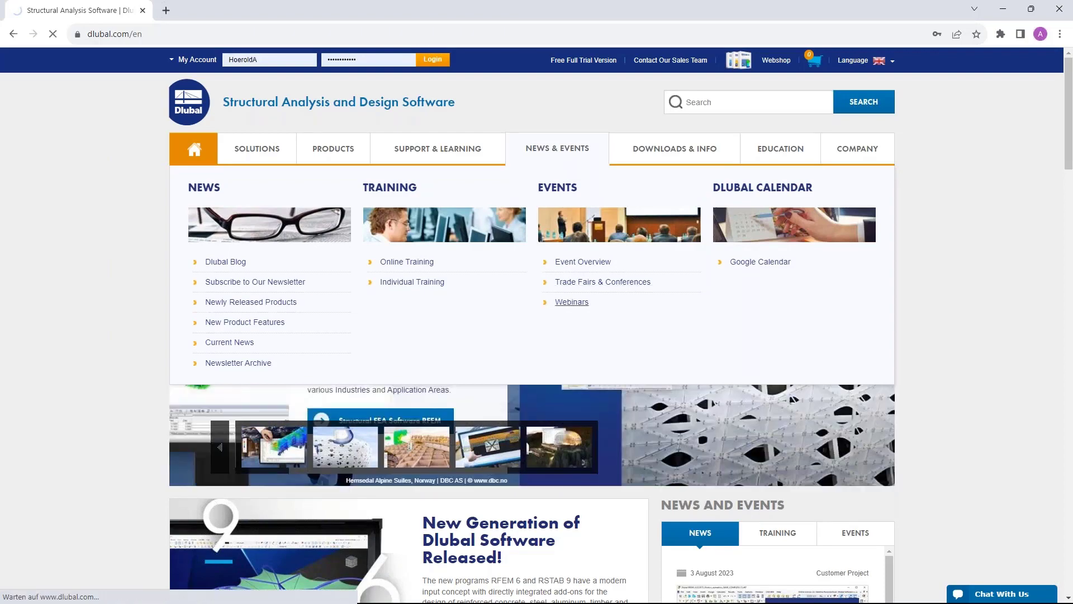
Look through the upcoming webinars and open the page for "Modeling and Design of Frame Structures in RFEM 6 Using Building Model Add-On"
scroll(536, 325, down, 8)
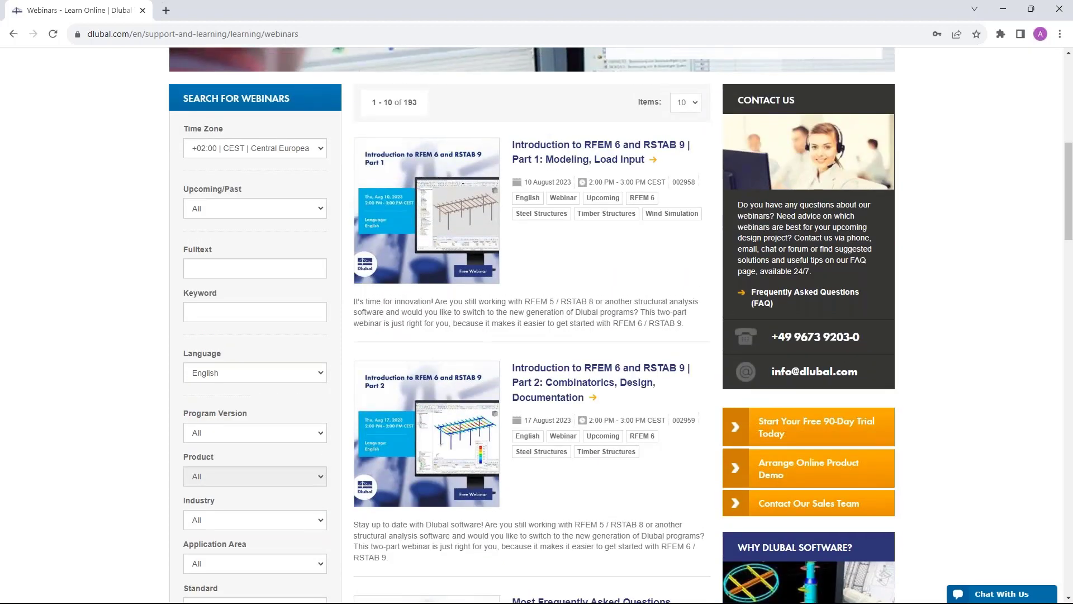
scroll(477, 220, up, 1)
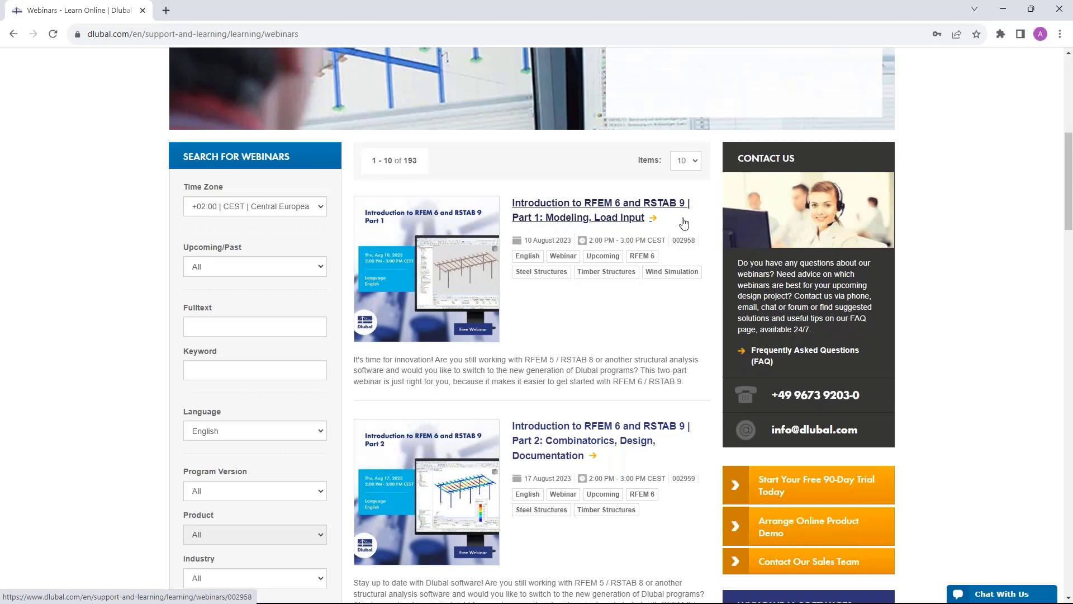
scroll(587, 260, down, 1)
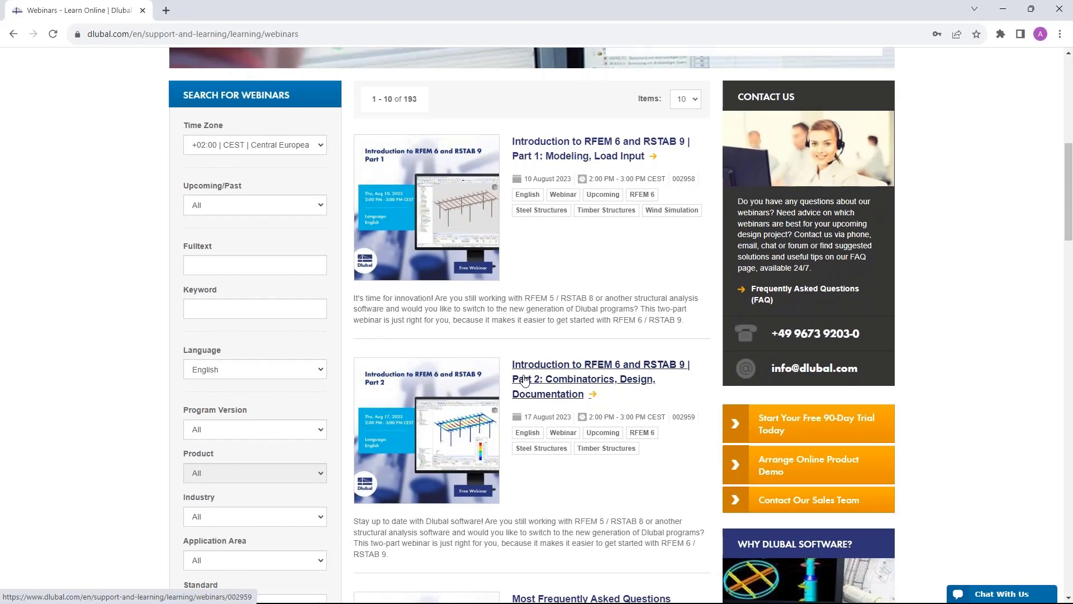
scroll(525, 380, down, 1)
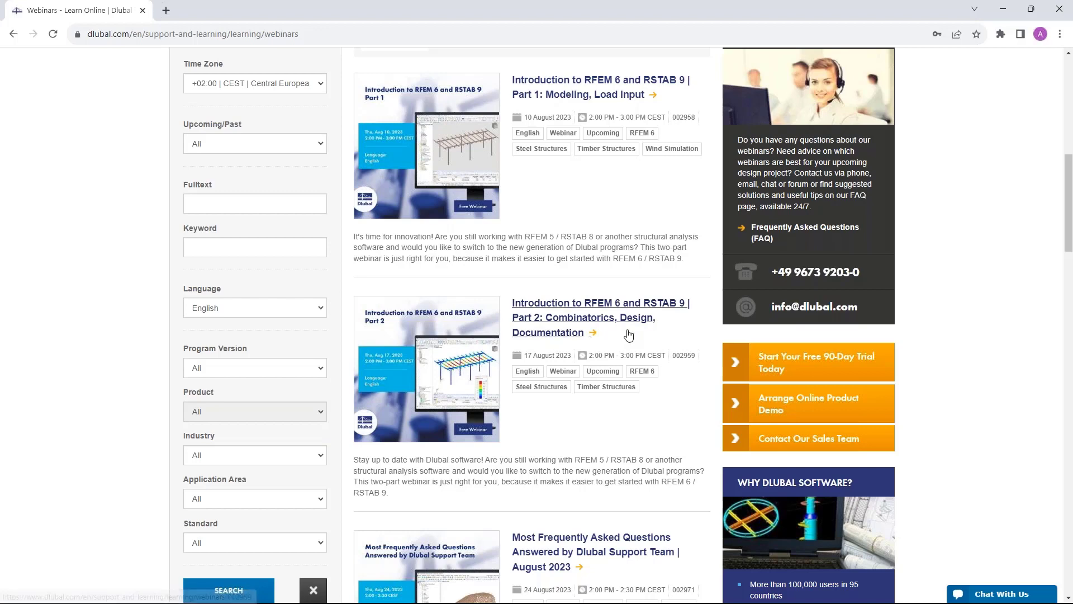
scroll(607, 209, up, 1)
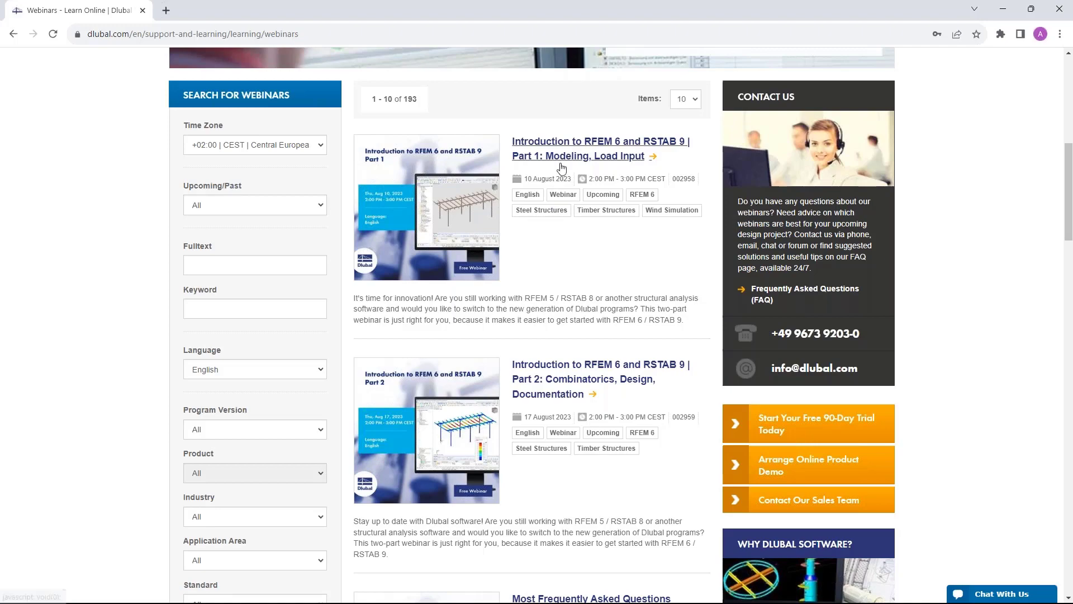
scroll(537, 324, down, 8)
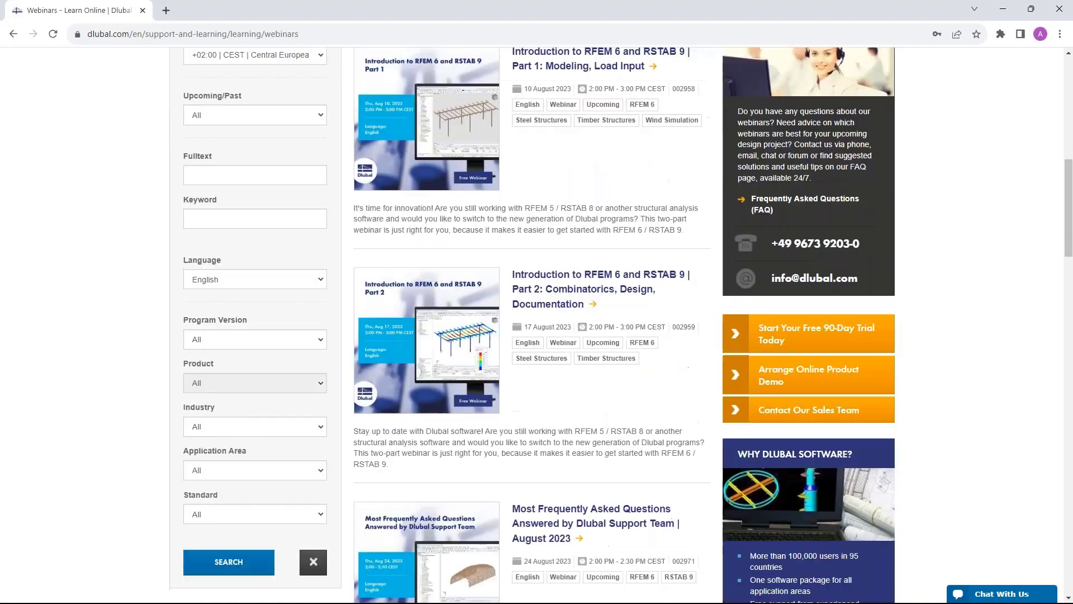
scroll(610, 336, down, 1)
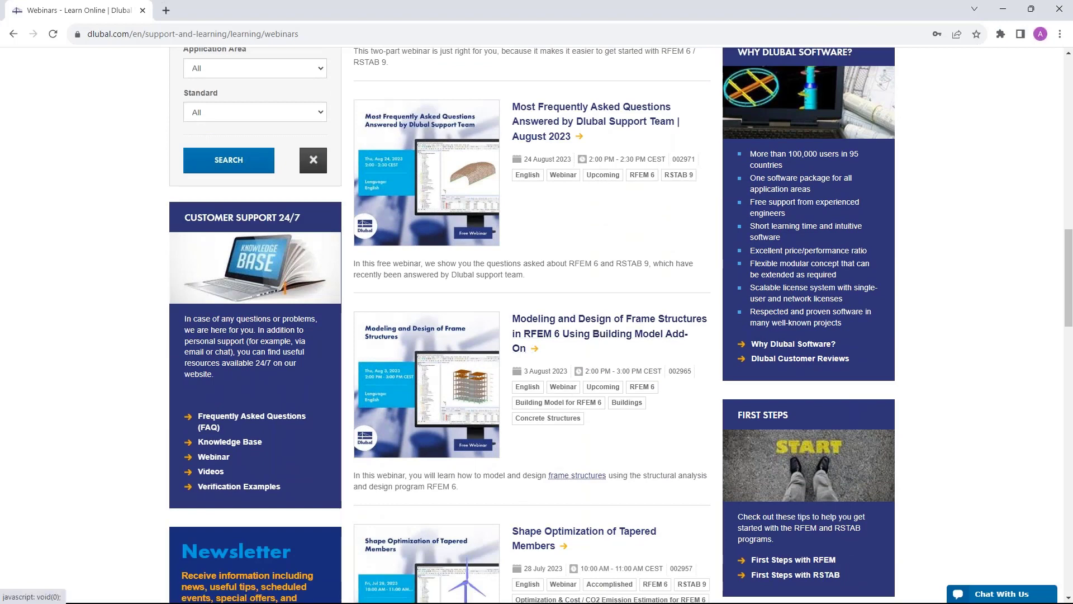
click(571, 322)
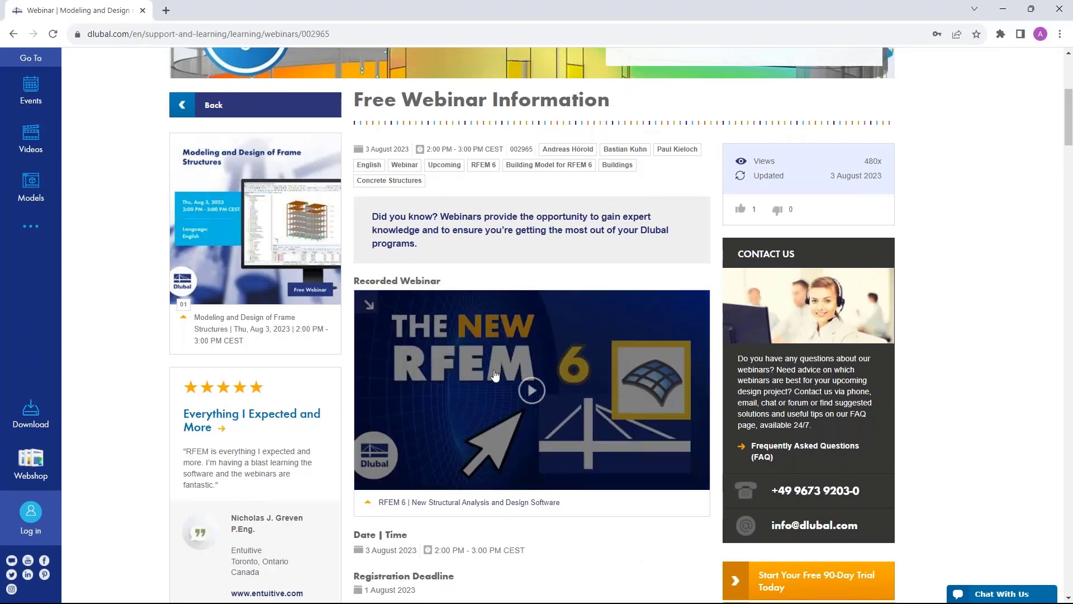
Examine the webinar page's content, time schedule, presentation slides download and related videos, down to the Models to Download section
scroll(515, 369, down, 2)
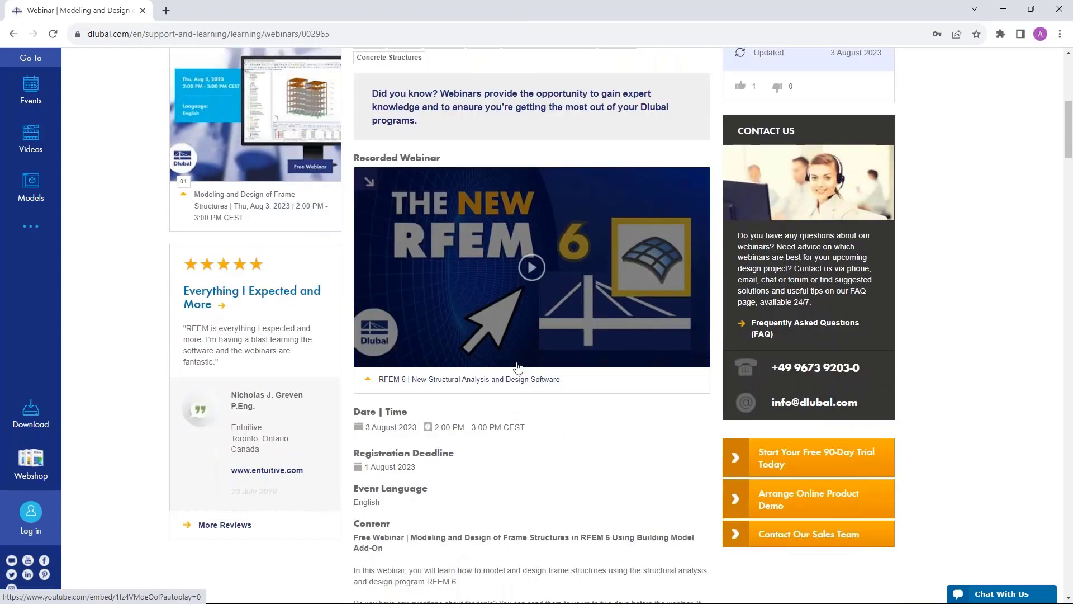
scroll(518, 367, down, 5)
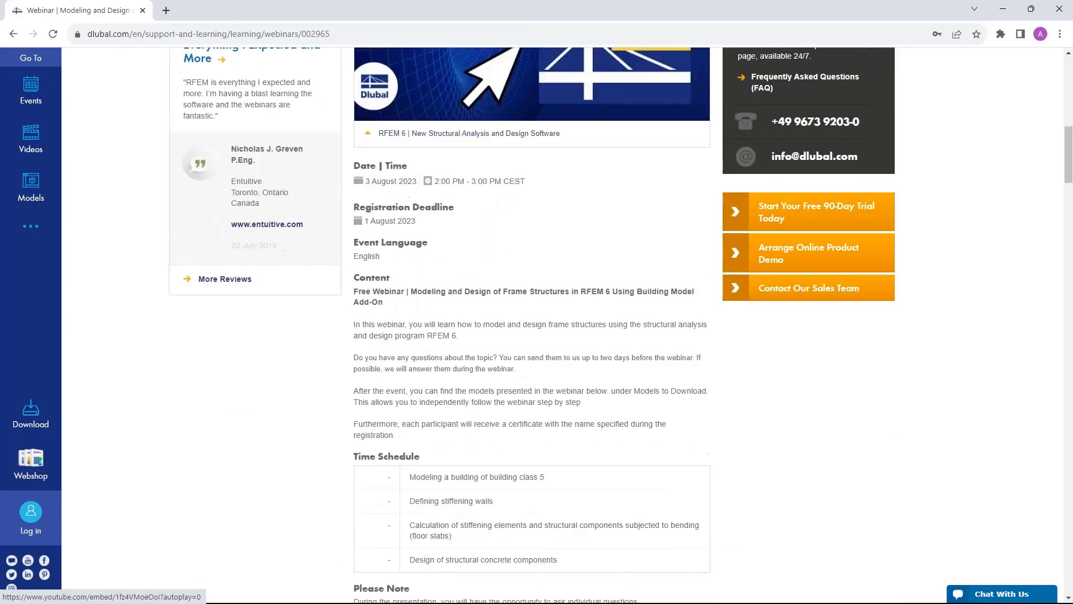
scroll(454, 408, down, 10)
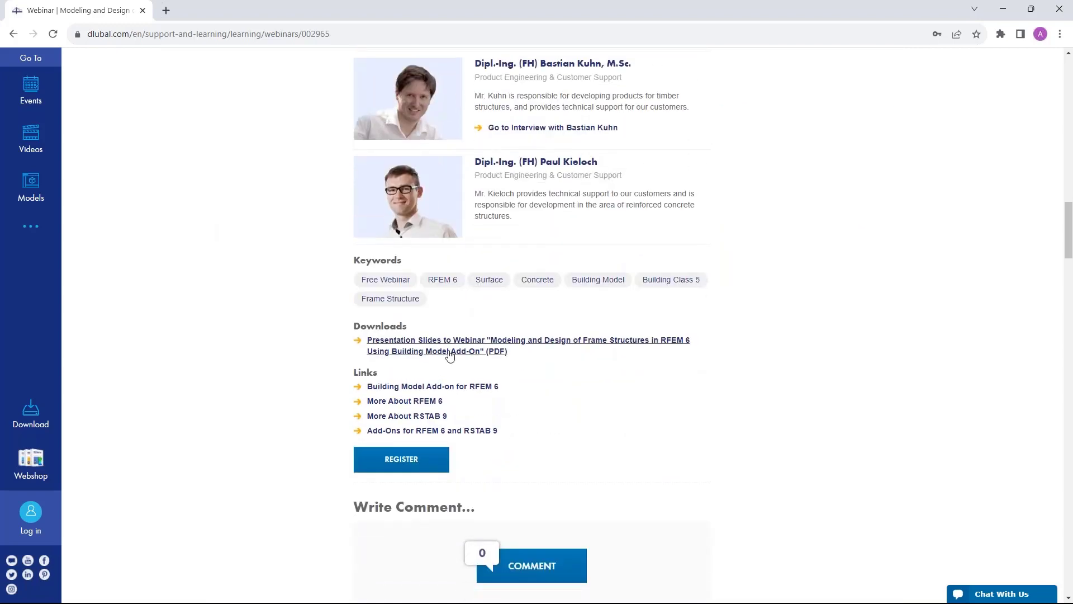
scroll(451, 352, down, 1)
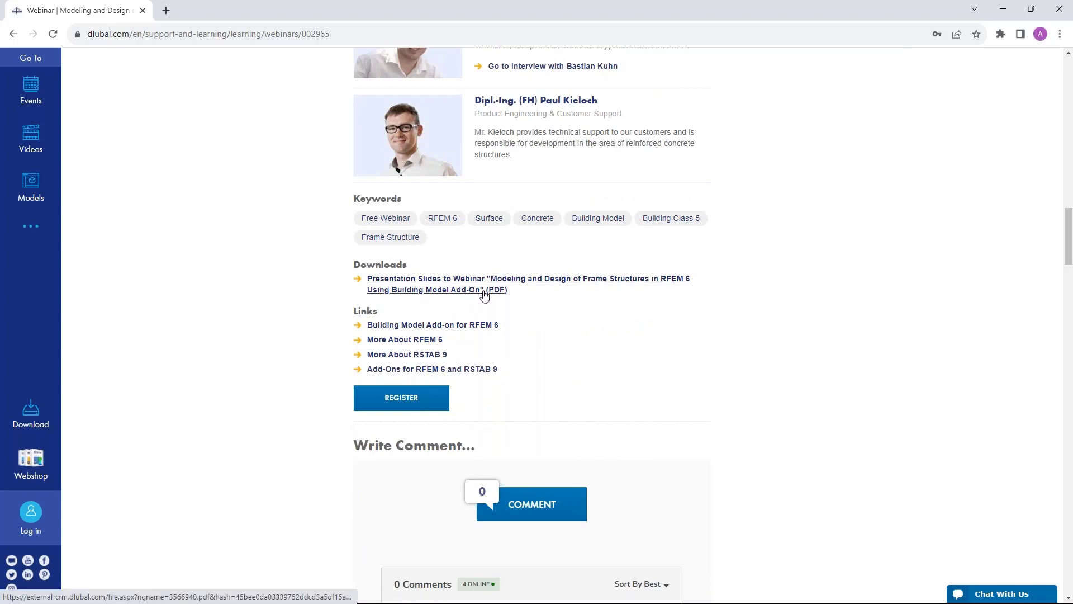
scroll(578, 306, down, 1)
scroll(579, 307, down, 14)
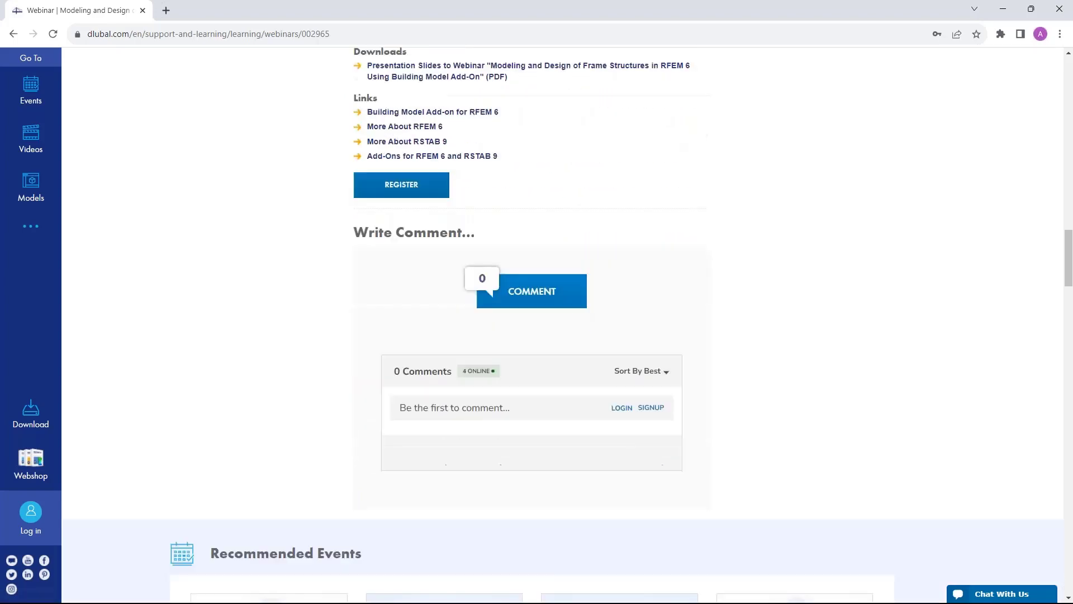
scroll(327, 368, down, 6)
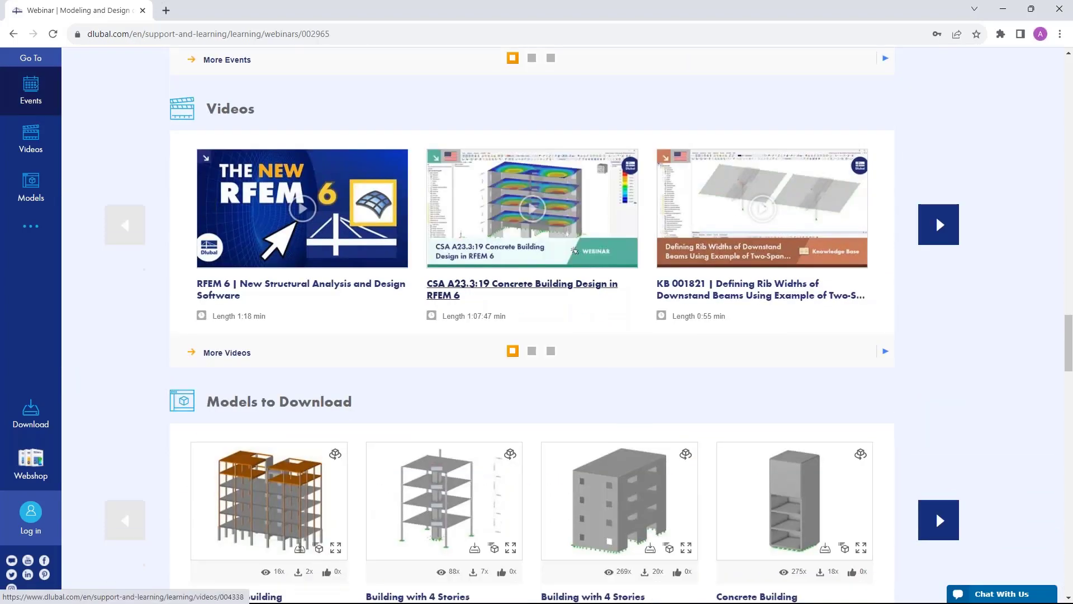